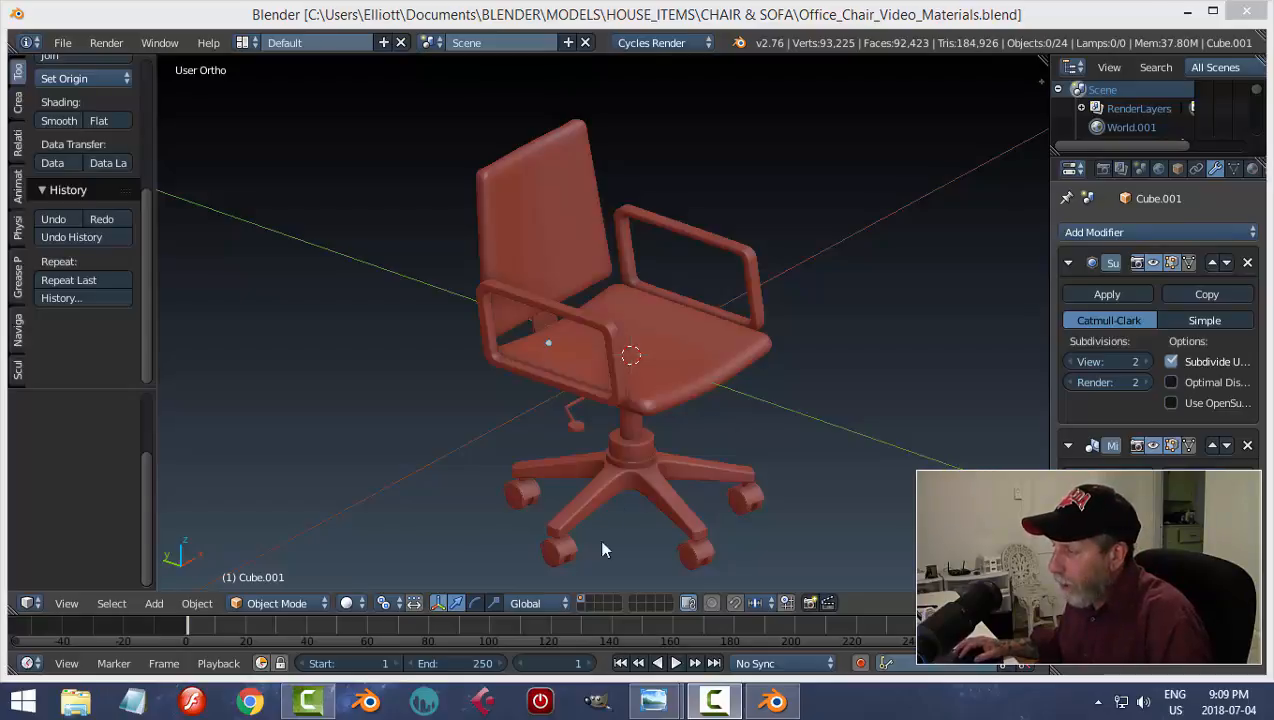
Switch to Windows Photo Viewer and examine the armrest pads, seat and base in the office chair render
{"action": "mouse_move", "coordinate": [654, 701]}
{"action": "left_click", "coordinate": [600, 630]}
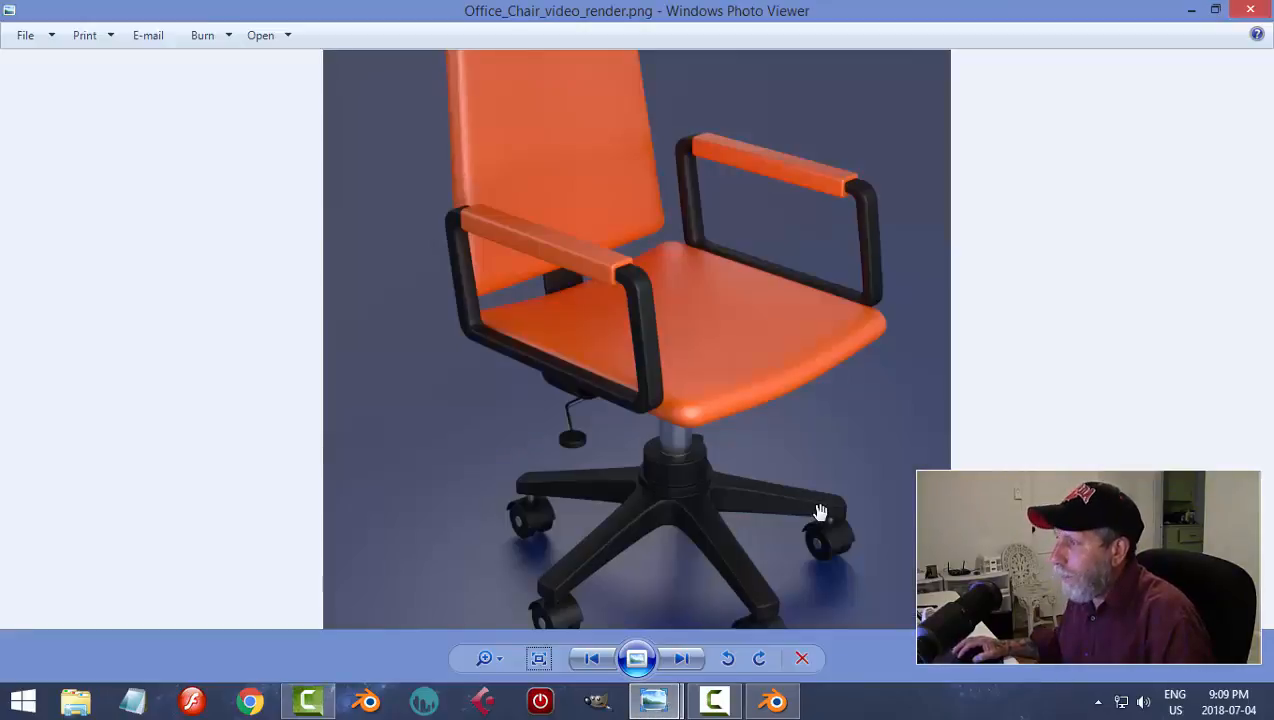
{"action": "left_click_drag", "start_coordinate": [731, 367], "coordinate": [722, 475]}
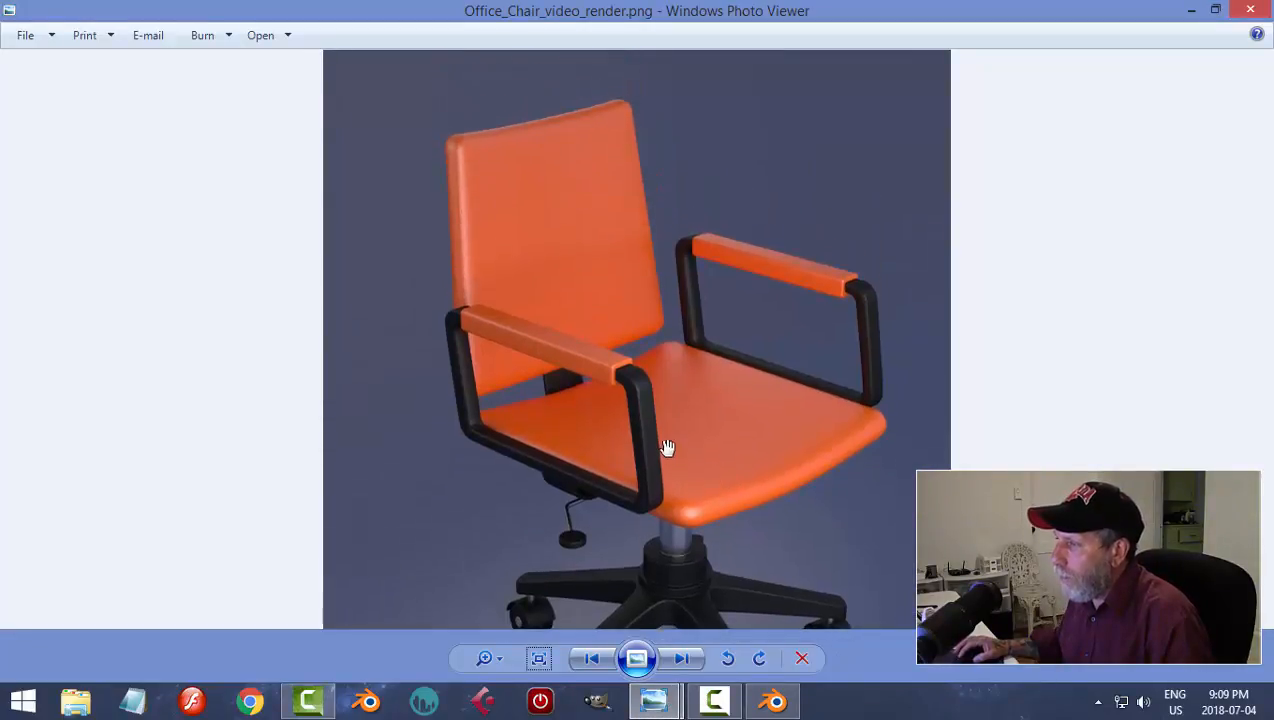
{"action": "scroll", "coordinate": [668, 447], "scroll_direction": "up", "scroll_amount": 1}
{"action": "scroll", "coordinate": [662, 445], "scroll_direction": "down", "scroll_amount": 1}
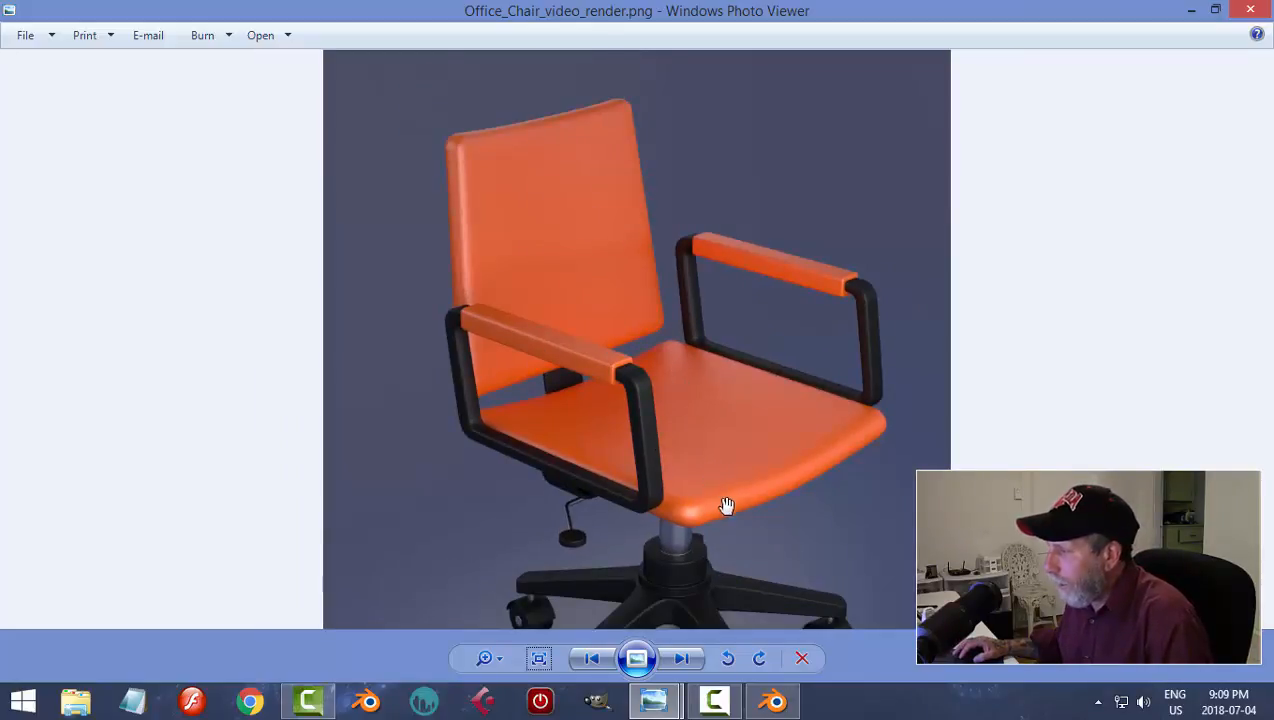
{"action": "left_click_drag", "start_coordinate": [749, 512], "coordinate": [745, 401]}
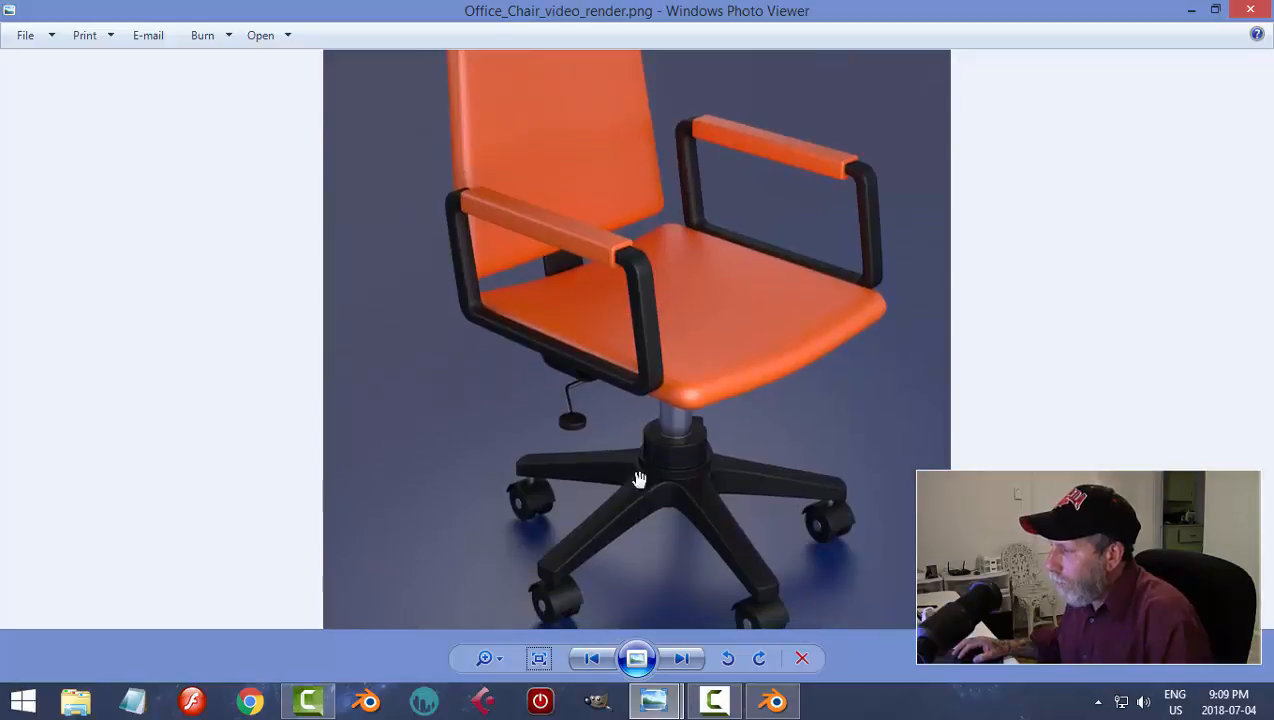
{"action": "left_click_drag", "start_coordinate": [711, 558], "coordinate": [703, 555]}
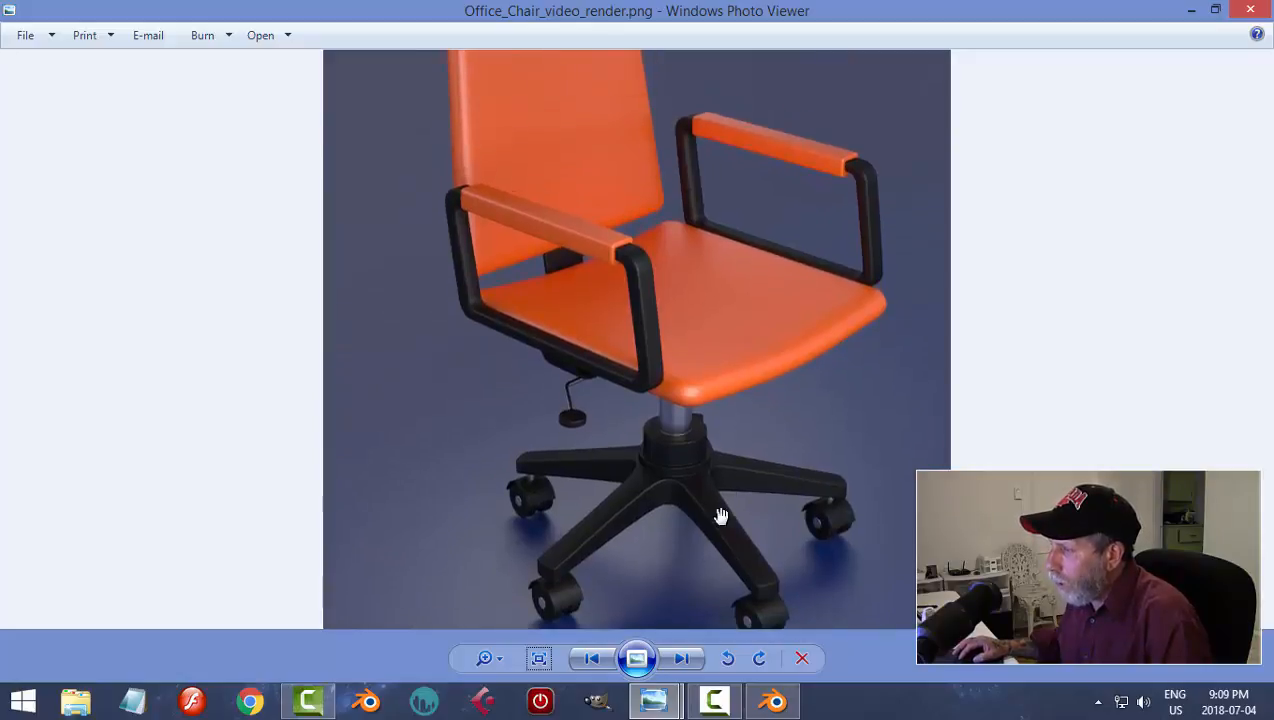
{"action": "left_click_drag", "start_coordinate": [729, 465], "coordinate": [734, 521]}
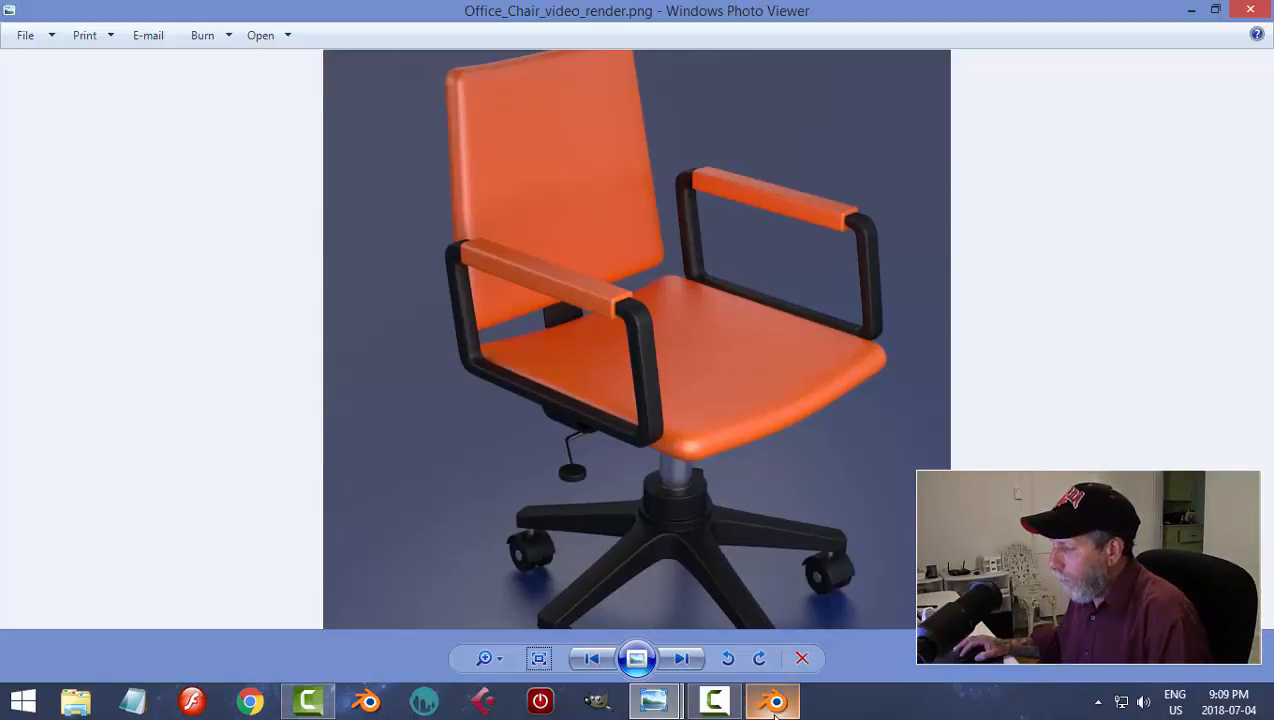
Switch back to Blender, select the armrest frame object and snap the 3D cursor to its origin
{"action": "left_click", "coordinate": [775, 703]}
{"action": "middle_click_drag", "start_coordinate": [686, 422], "coordinate": [724, 405]}
{"action": "scroll", "coordinate": [610, 320], "scroll_direction": "up", "scroll_amount": 2}
{"action": "right_click", "coordinate": [610, 320]}
{"action": "scroll", "coordinate": [724, 405], "scroll_direction": "up", "scroll_amount": 1}
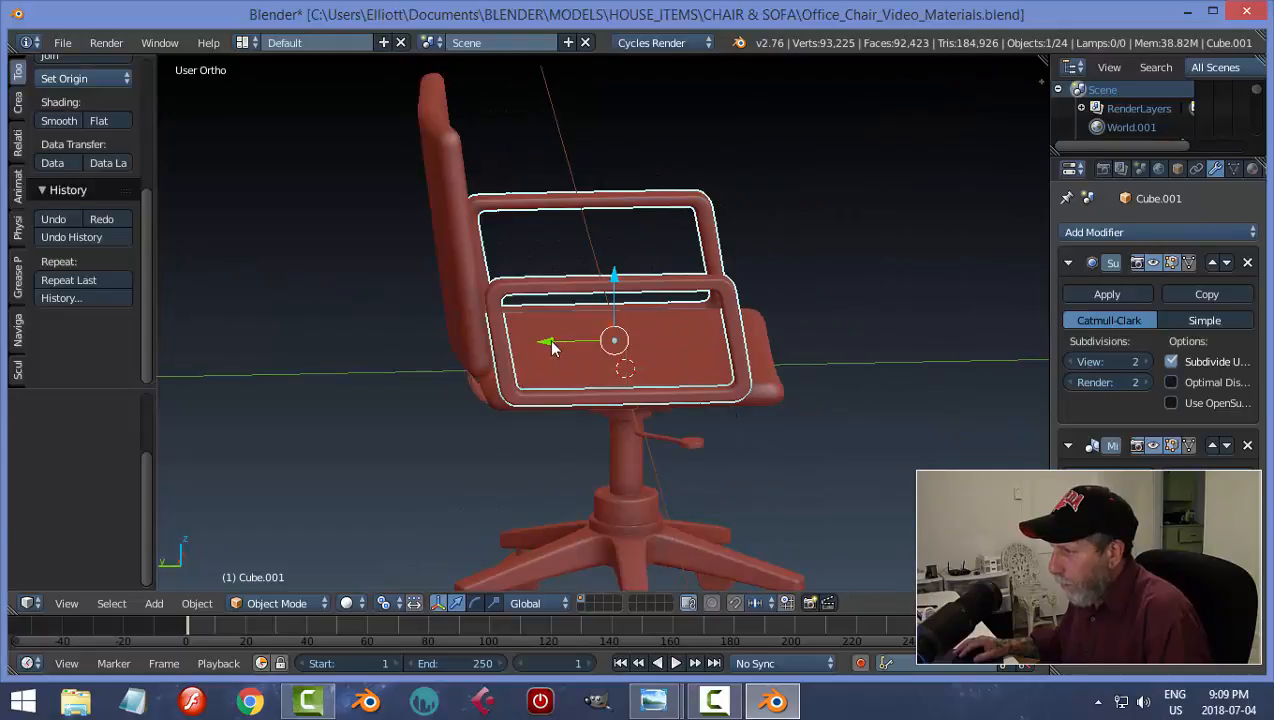
{"action": "left_click_drag", "start_coordinate": [551, 345], "coordinate": [550, 342]}
{"action": "middle_click_drag", "start_coordinate": [550, 342], "coordinate": [614, 430]}
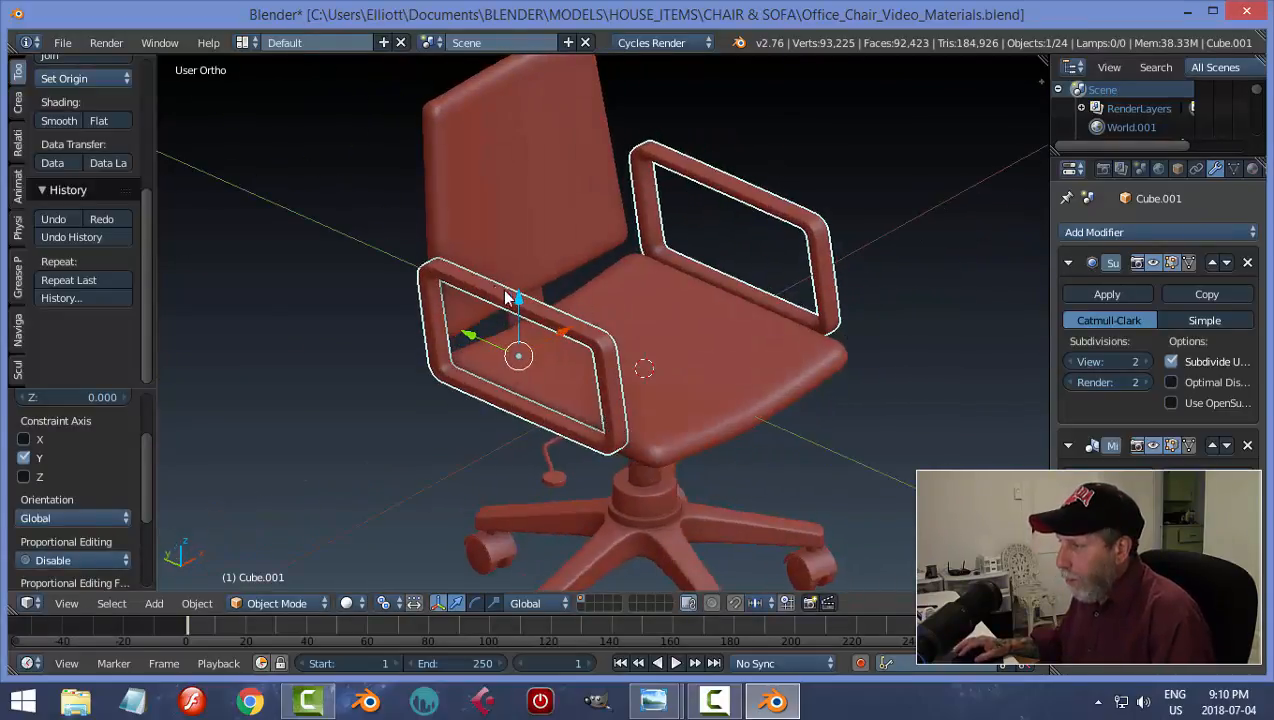
{"action": "key", "text": "shift+s"}
{"action": "left_click", "coordinate": [558, 352]}
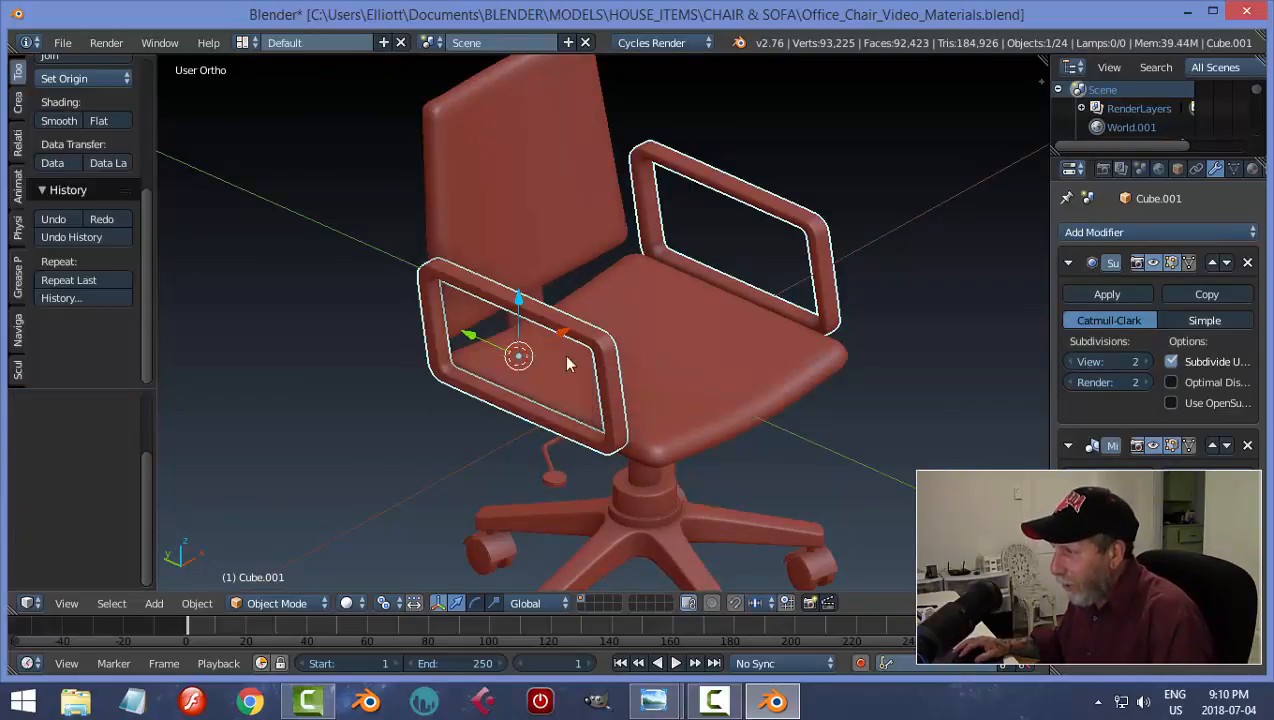
{"action": "middle_click_drag", "start_coordinate": [563, 353], "coordinate": [650, 394]}
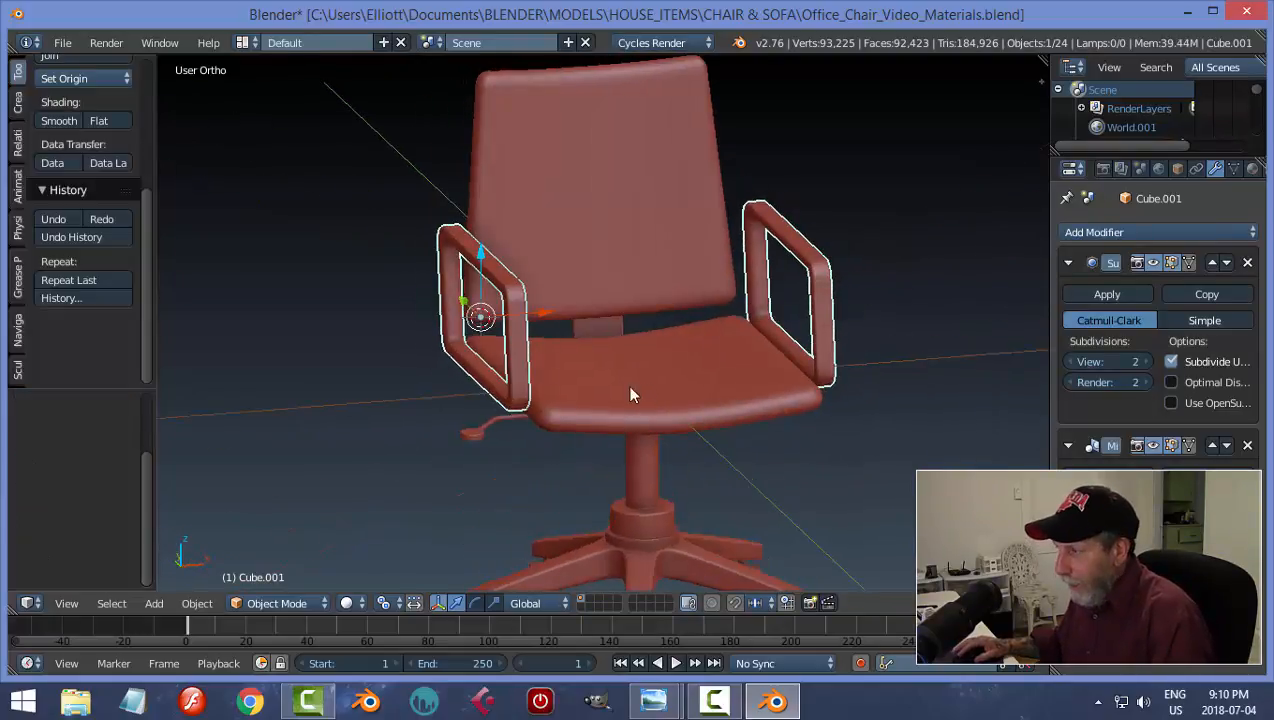
In face select mode, snap the 3D cursor to the top face of the armrest frame's upper bar
{"action": "key", "text": "Tab"}
{"action": "left_click", "coordinate": [730, 384]}
{"action": "middle_click_drag", "start_coordinate": [535, 297], "coordinate": [545, 321]}
{"action": "key", "text": "ctrl+Tab"}
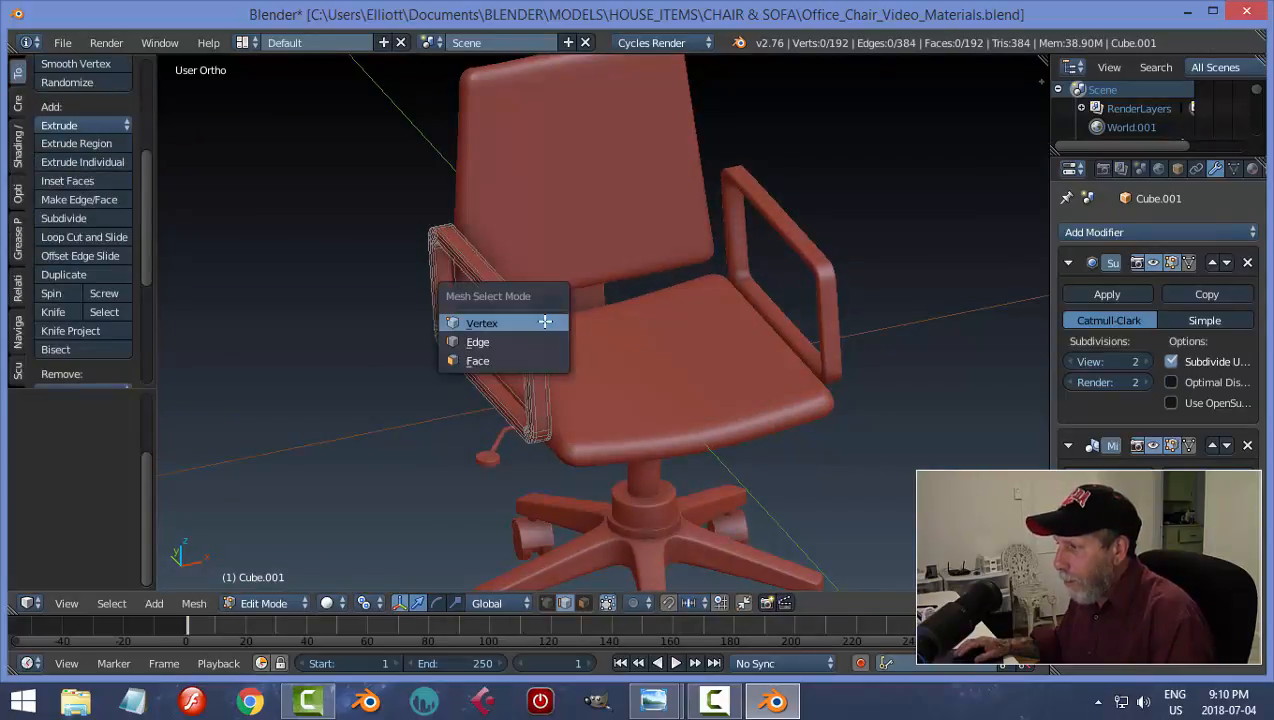
{"action": "left_click", "coordinate": [478, 360]}
{"action": "right_click", "coordinate": [490, 277]}
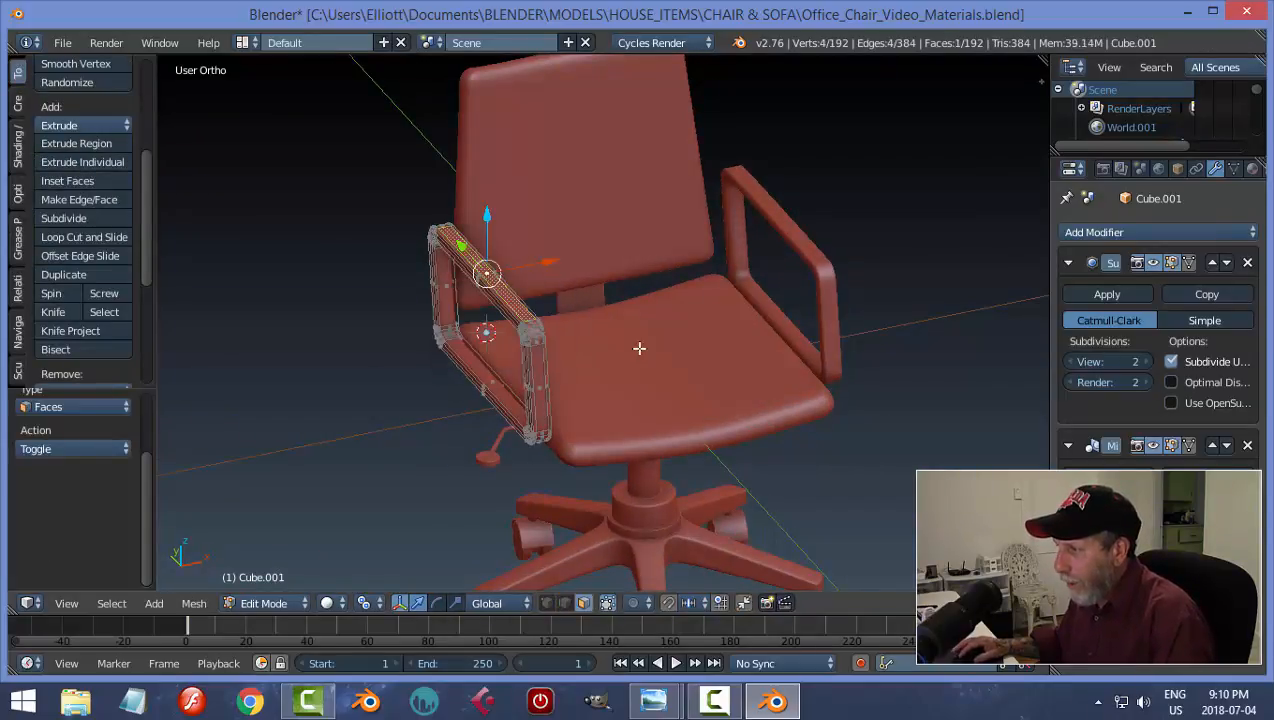
{"action": "key", "text": "shift+s"}
{"action": "left_click", "coordinate": [639, 346]}
{"action": "key", "text": "a"}
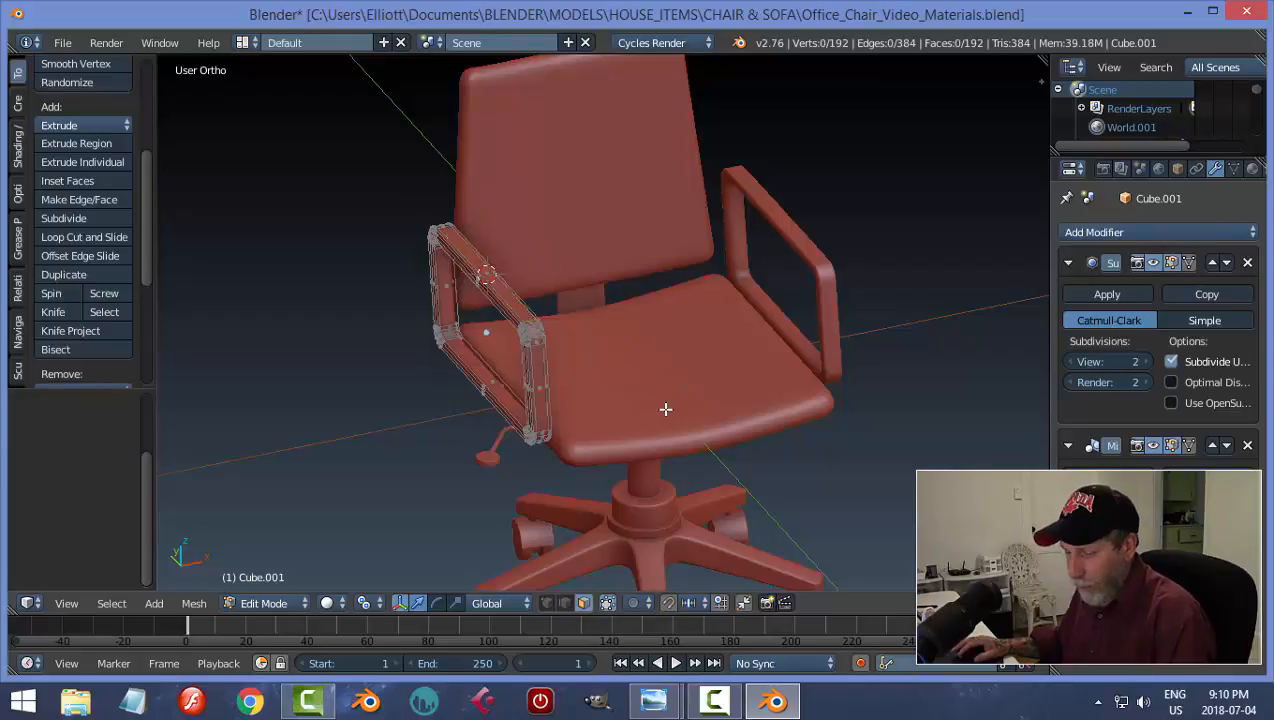
Return to Object Mode and add a mesh cube at the 3D cursor on the armrest
{"action": "key", "text": "Tab"}
{"action": "left_click", "coordinate": [654, 412]}
{"action": "key", "text": "shift+a"}
{"action": "mouse_move", "coordinate": [660, 422]}
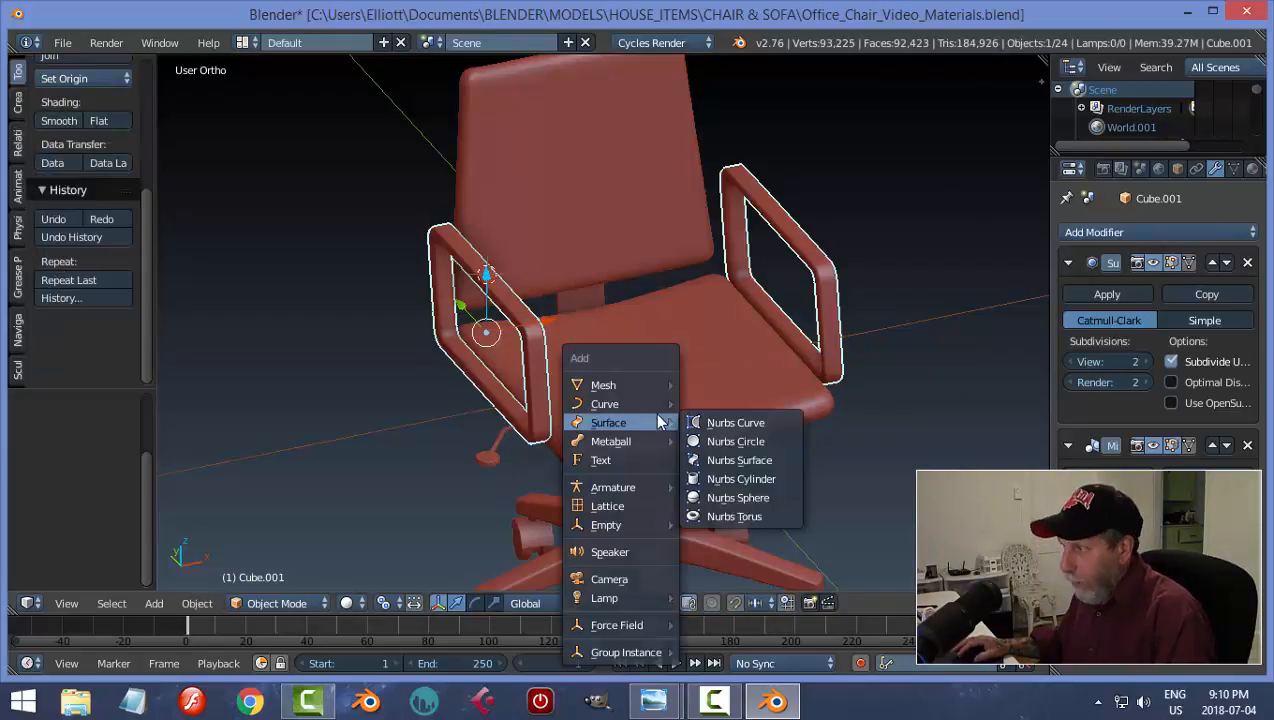
{"action": "mouse_move", "coordinate": [640, 386]}
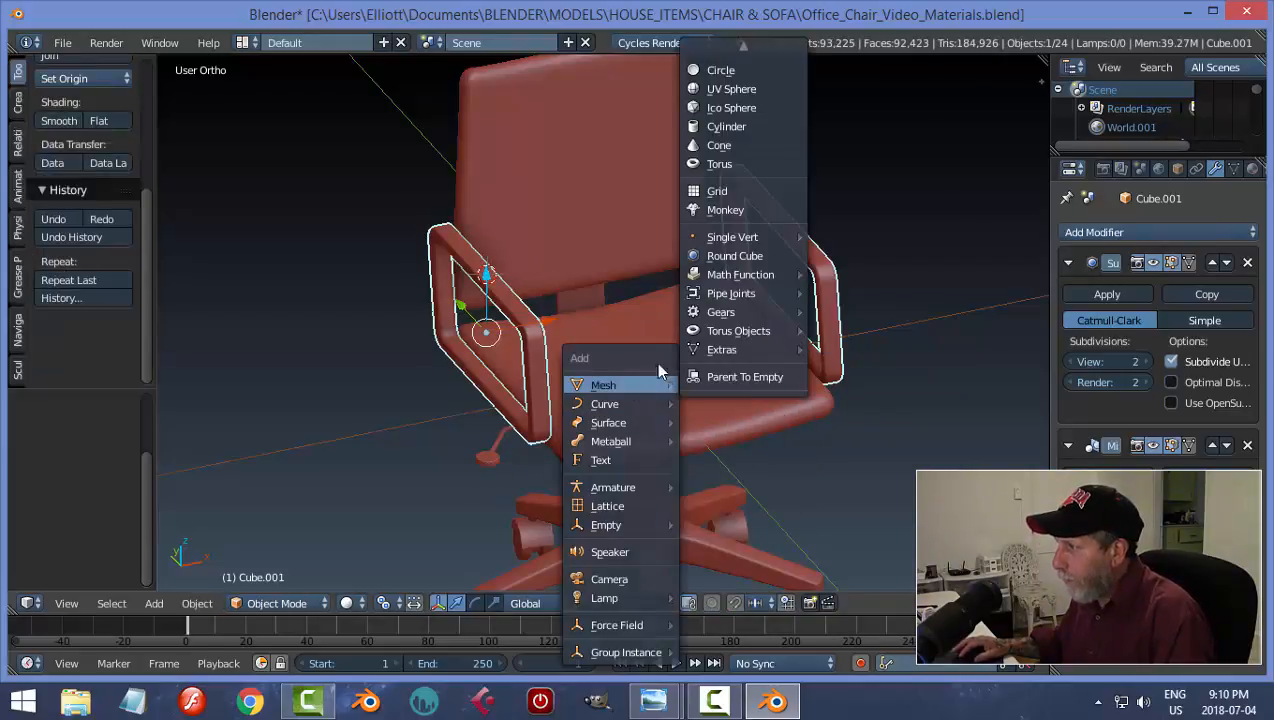
{"action": "left_click", "coordinate": [720, 73]}
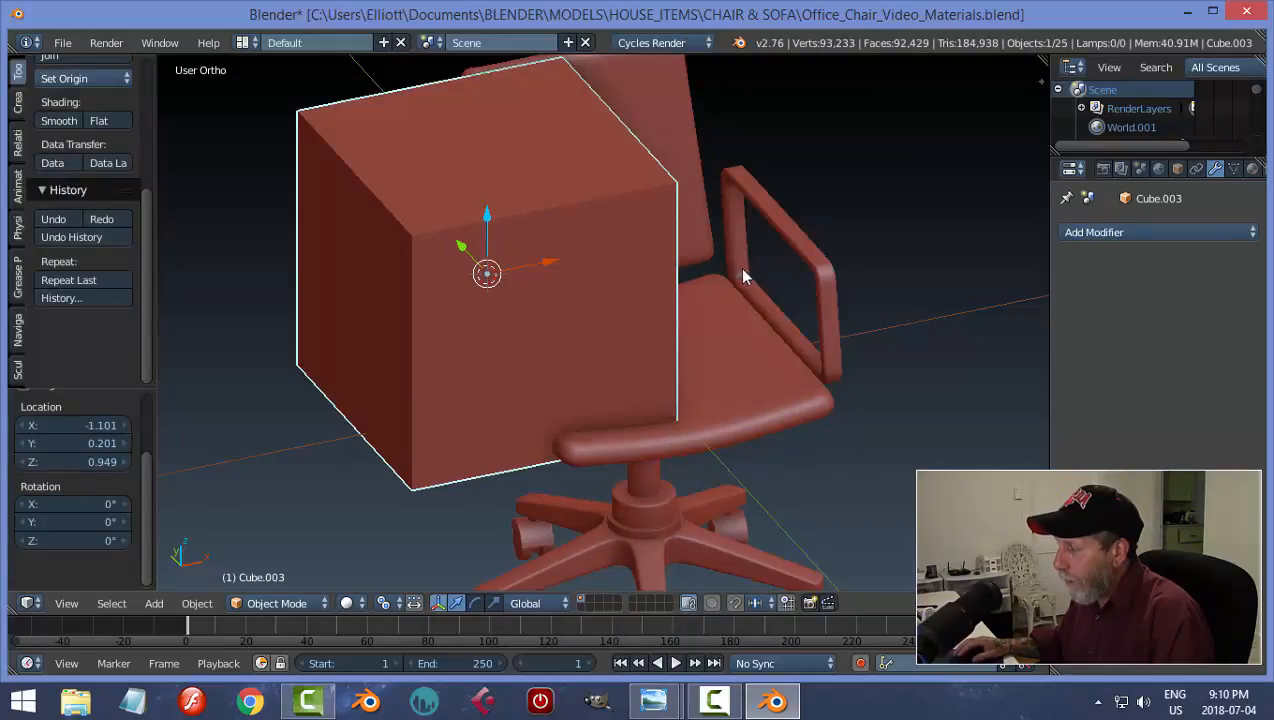
Scale the new cube's mesh down uniformly to about 0.137 in Edit Mode
{"action": "key", "text": "Tab"}
{"action": "left_click", "coordinate": [858, 269]}
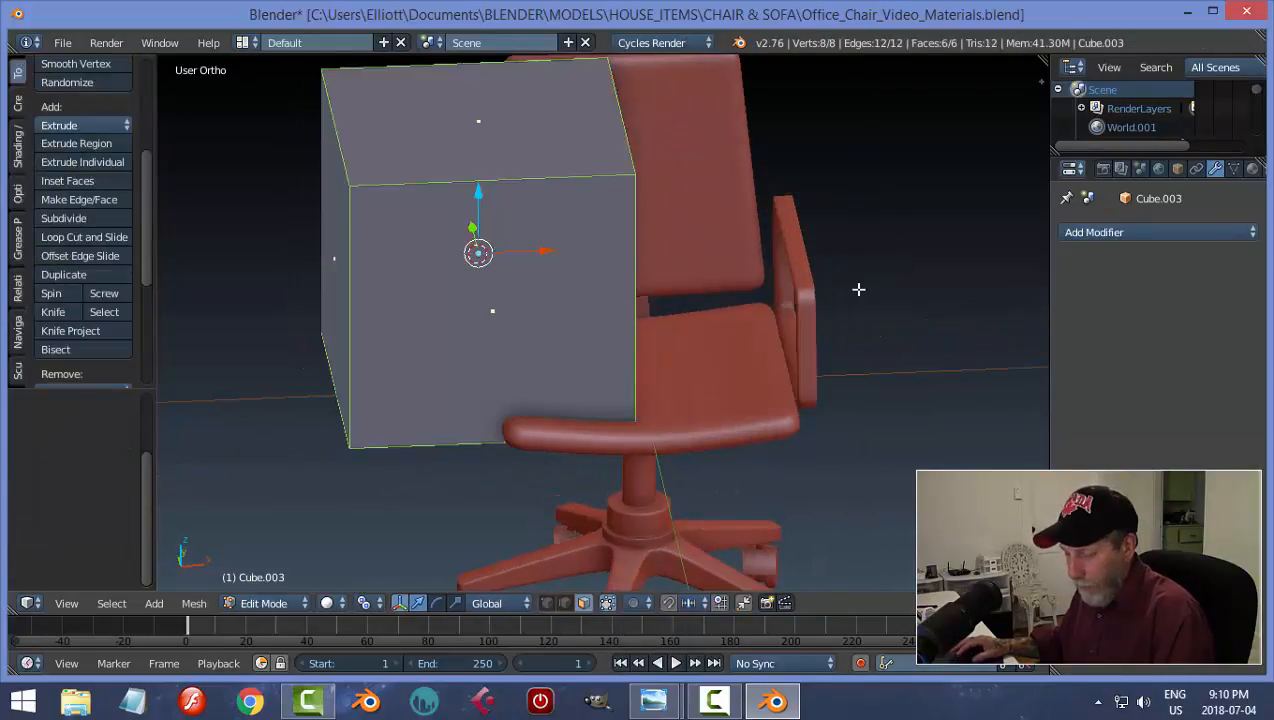
{"action": "key", "text": "s"}
{"action": "left_click", "coordinate": [567, 297]}
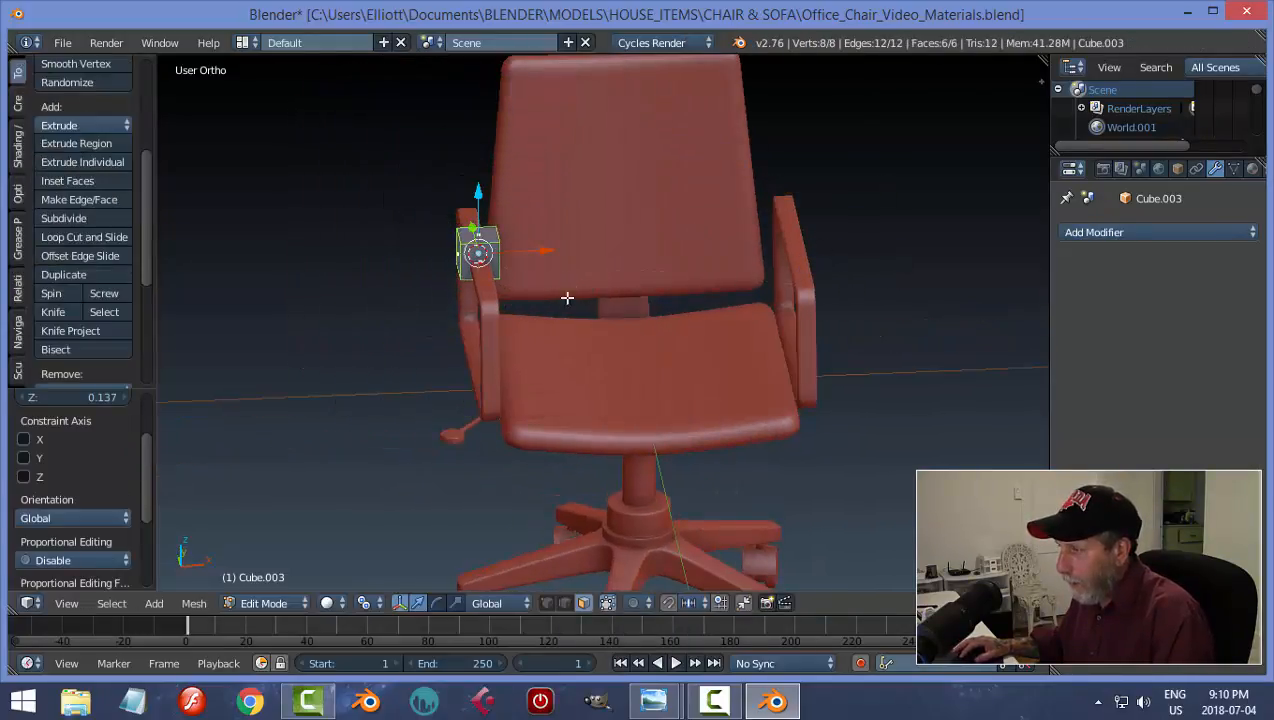
Flatten the cube slightly along Z and lower it by about 0.042 so it surrounds the armrest bar
{"action": "mouse_move", "coordinate": [567, 297]}
{"action": "middle_mouse_down"}
{"action": "mouse_move", "coordinate": [520, 279]}
{"action": "mouse_move", "coordinate": [574, 313]}
{"action": "middle_mouse_up"}
{"action": "scroll", "coordinate": [520, 280], "scroll_direction": "up", "scroll_amount": 6}
{"action": "key", "text": "s"}
{"action": "key", "text": "z"}
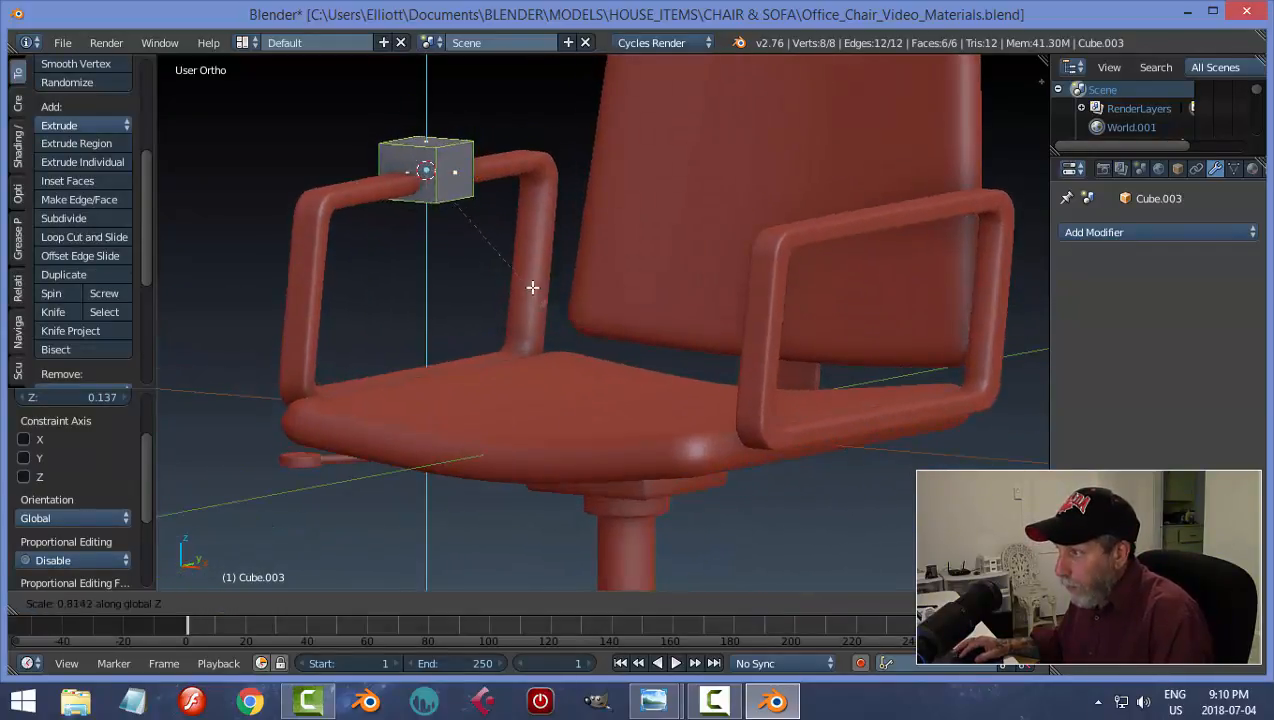
{"action": "left_click", "coordinate": [527, 281]}
{"action": "left_click_drag", "start_coordinate": [435, 112], "coordinate": [443, 120]}
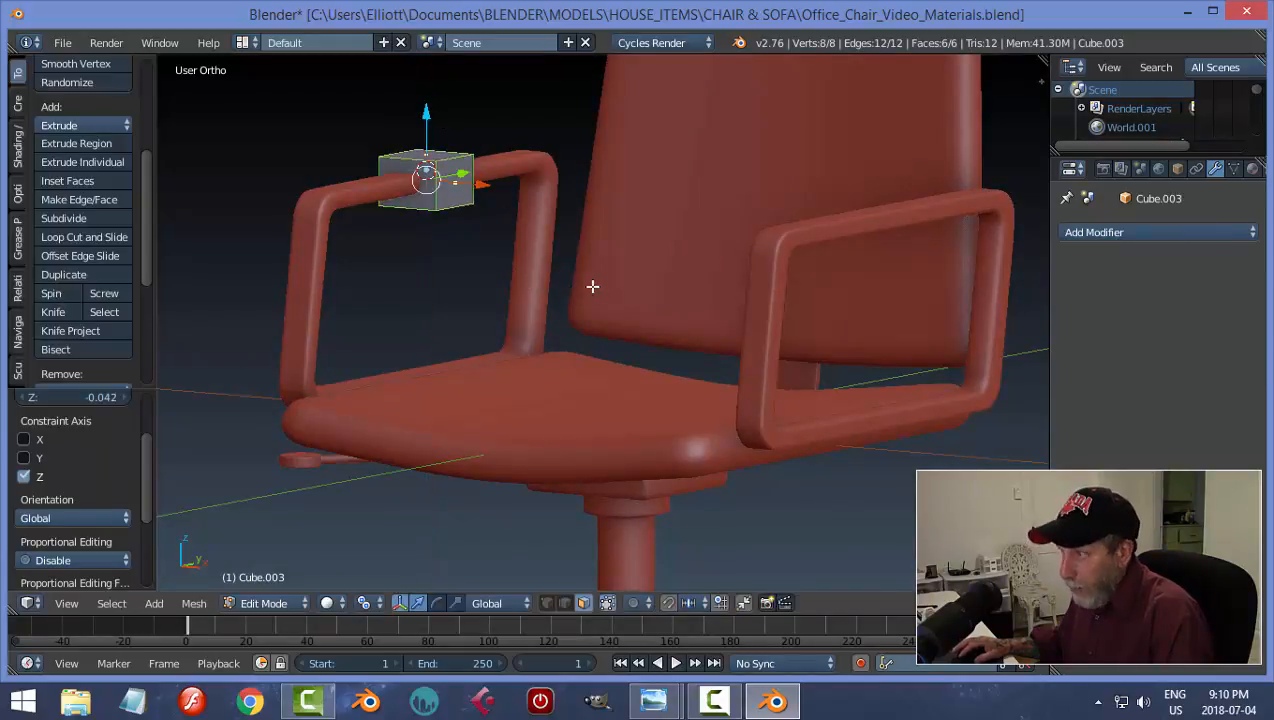
Shrink the block uniformly to about 0.8 and stretch it along Y by about 5.56 to form an armrest pad
{"action": "key", "text": "g"}
{"action": "left_click", "coordinate": [550, 275]}
{"action": "middle_click_drag", "start_coordinate": [484, 262], "coordinate": [523, 276]}
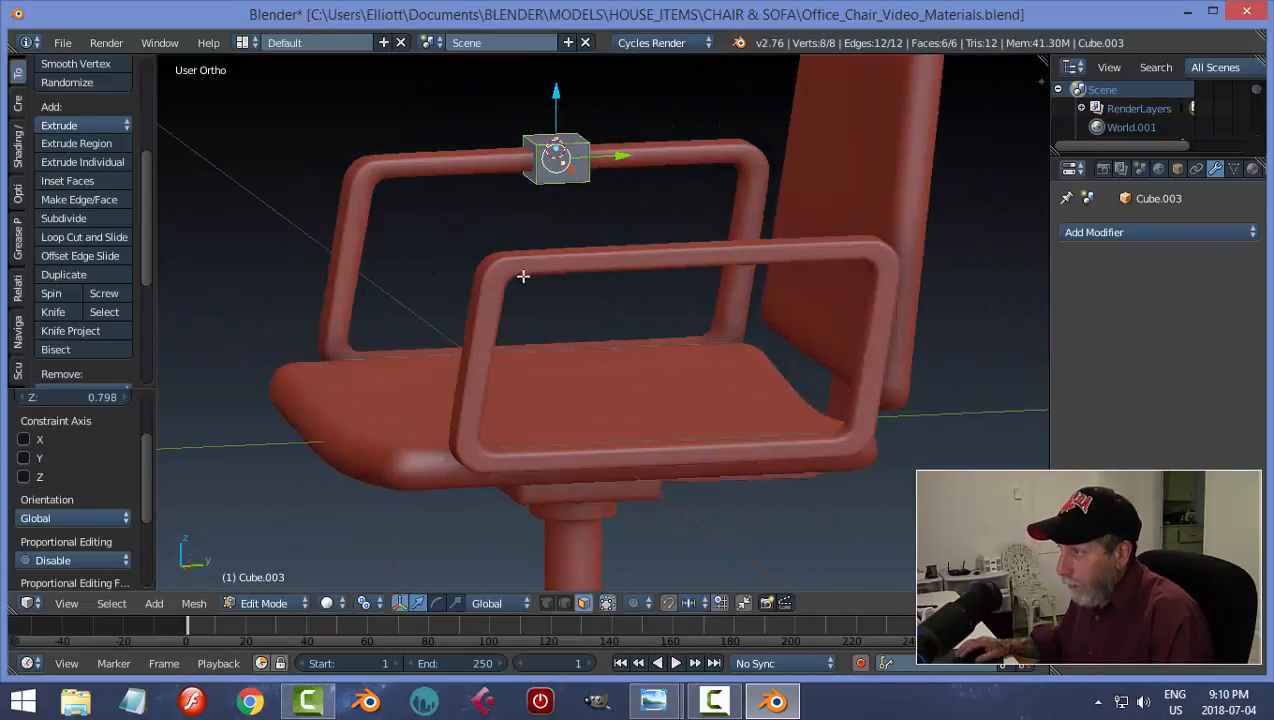
{"action": "key", "text": "s"}
{"action": "key", "text": "y"}
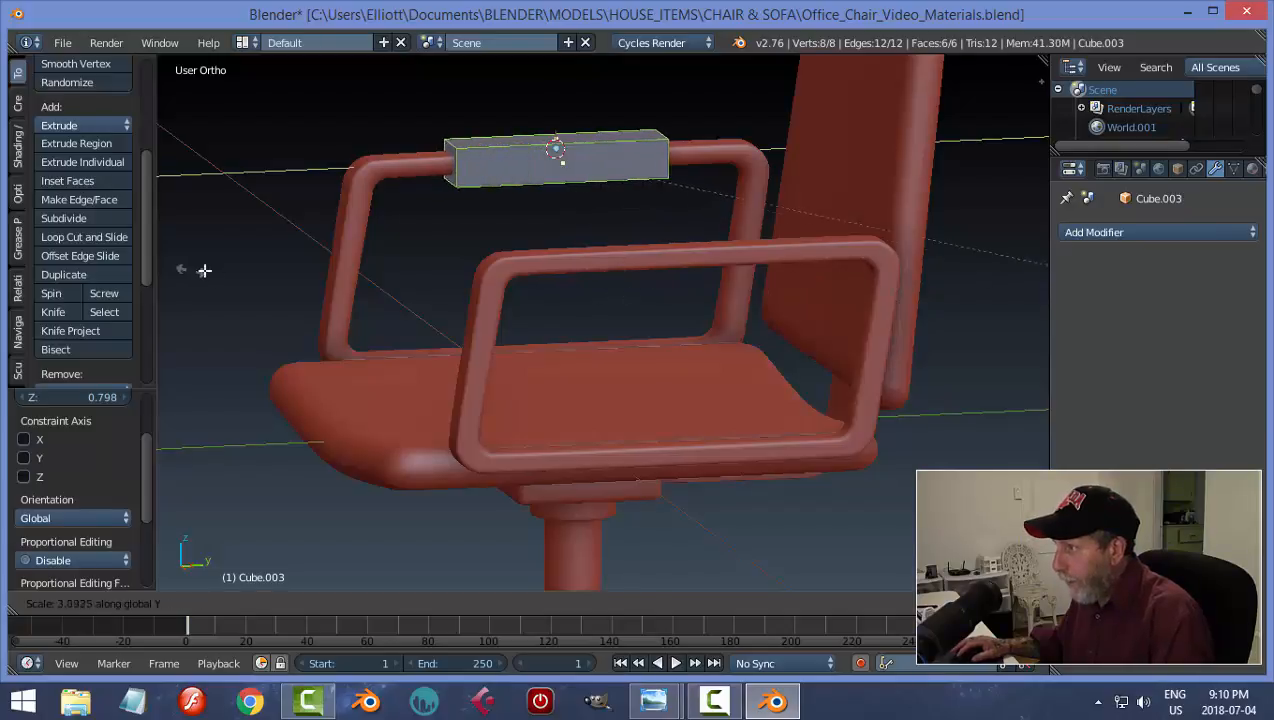
{"action": "left_click", "coordinate": [392, 284]}
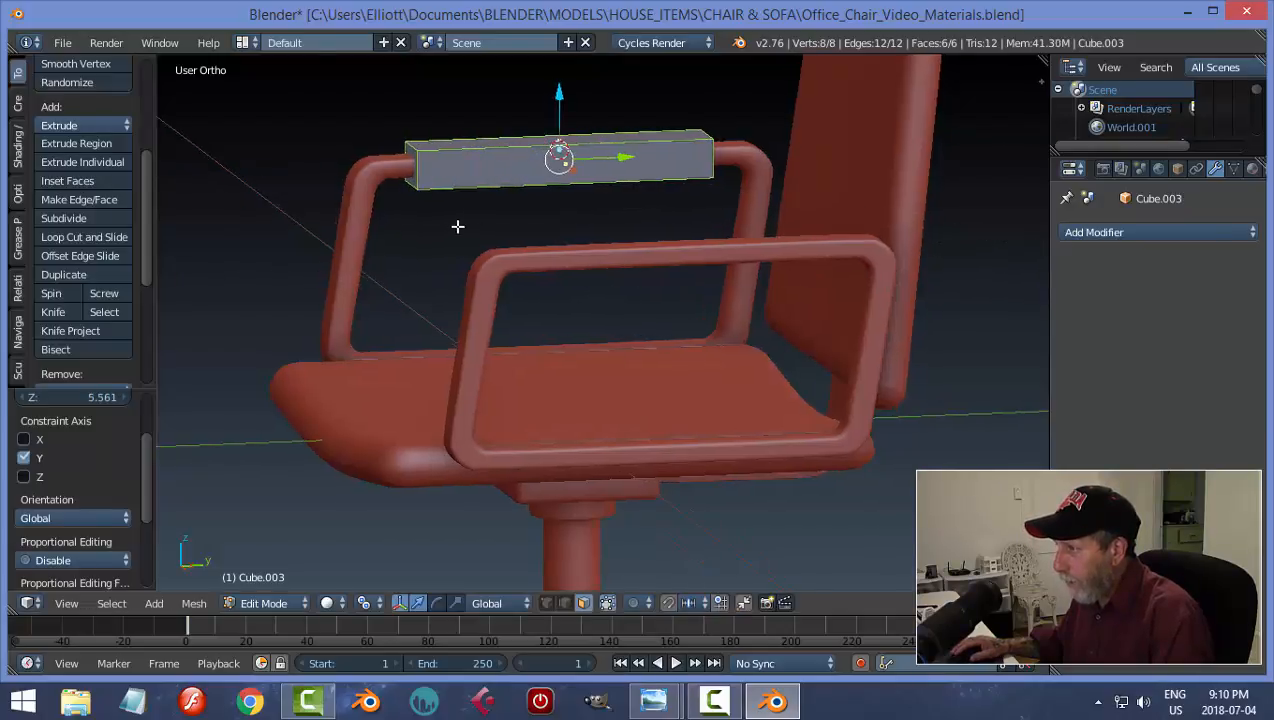
Move the armrest pad along Y slightly toward the backrest to center it on the upper bar
{"action": "middle_click_drag", "start_coordinate": [457, 226], "coordinate": [677, 134]}
{"action": "key", "text": "g"}
{"action": "key", "text": "y"}
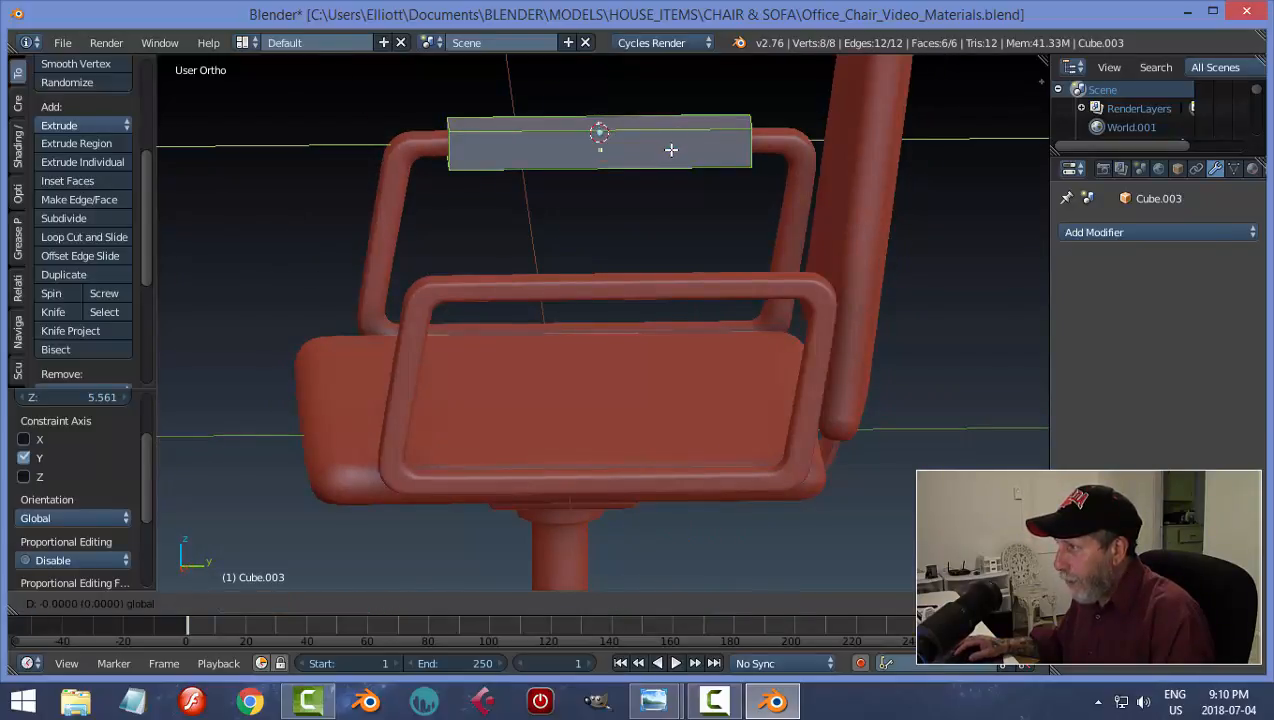
{"action": "left_click", "coordinate": [685, 153]}
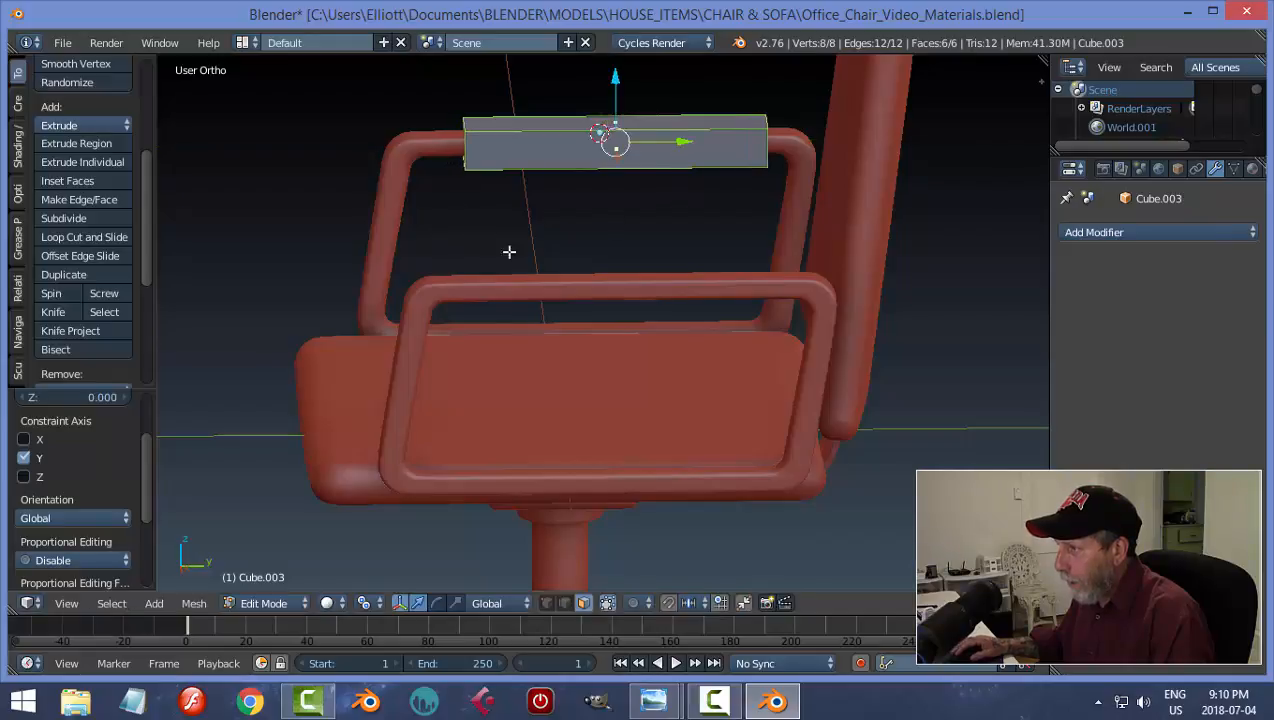
Bevel the armrest pad's four lengthwise edges with an offset of about 0.033 and 4 segments
{"action": "middle_click_drag", "start_coordinate": [509, 250], "coordinate": [707, 262]}
{"action": "middle_click_drag", "start_coordinate": [499, 301], "coordinate": [498, 333]}
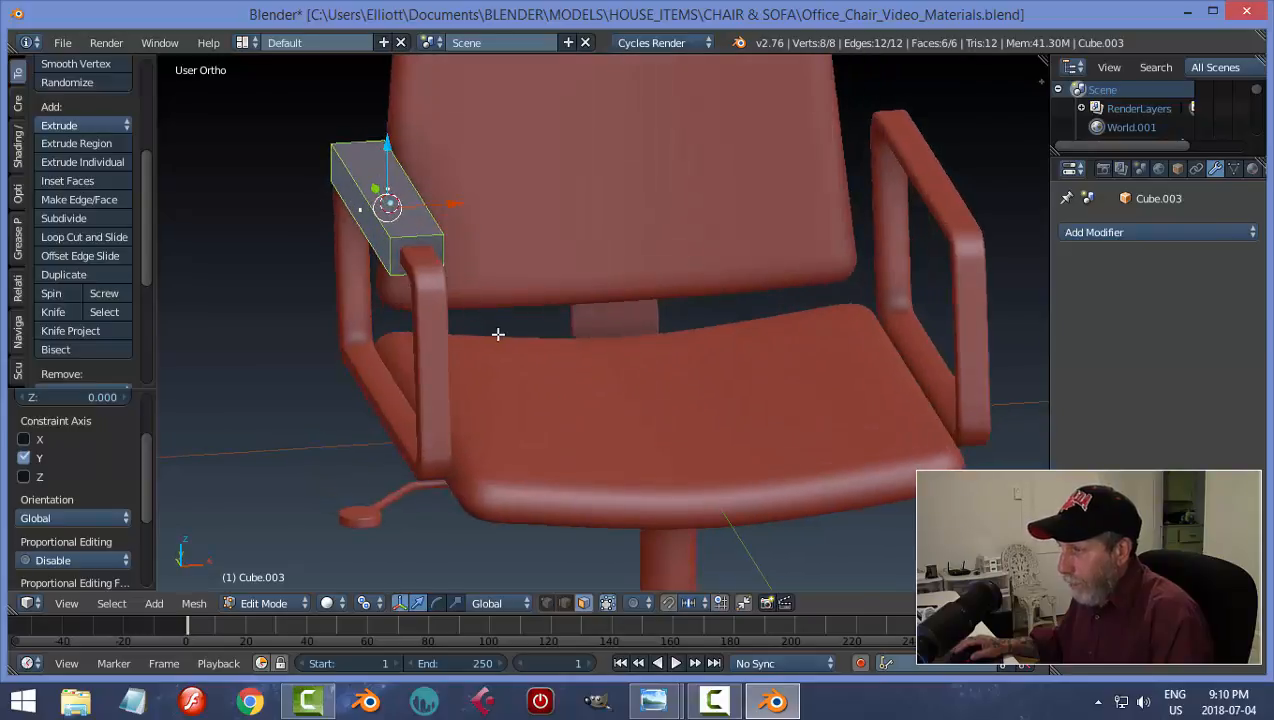
{"action": "key", "text": "ctrl+Tab"}
{"action": "left_click", "coordinate": [445, 312]}
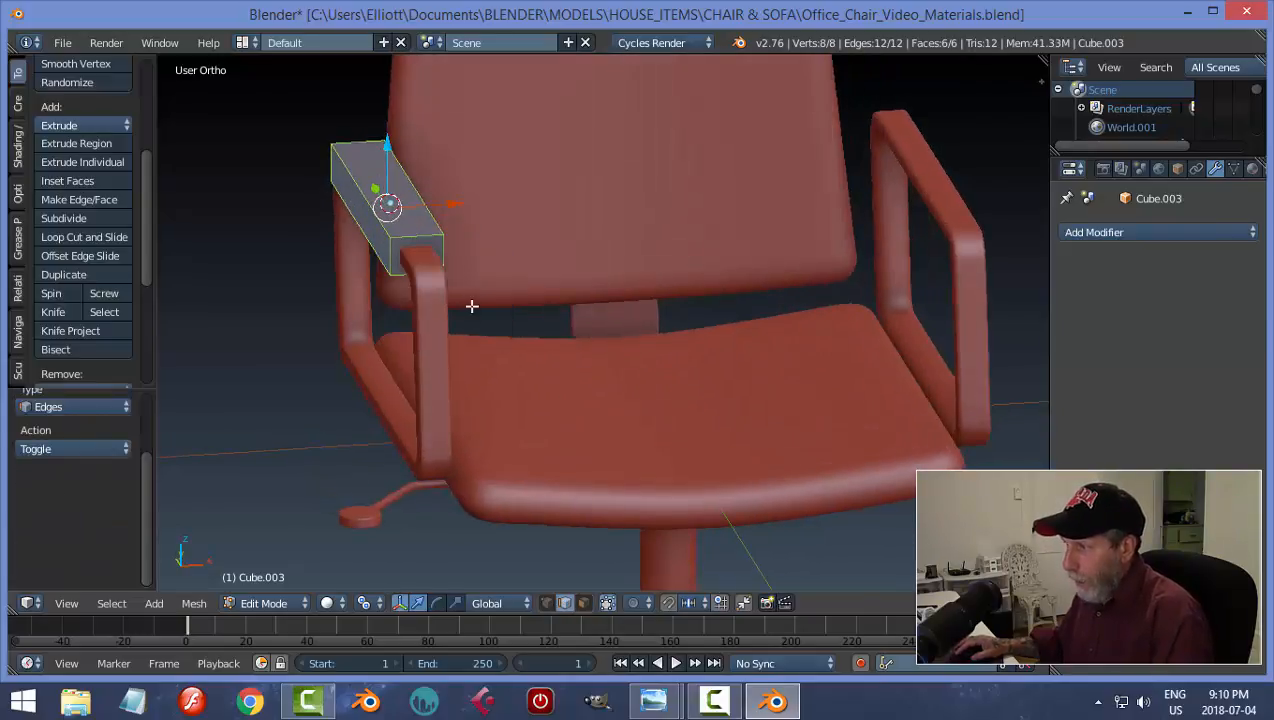
{"action": "right_click", "coordinate": [455, 300]}
{"action": "scroll", "coordinate": [449, 299], "scroll_direction": "up", "scroll_amount": 5}
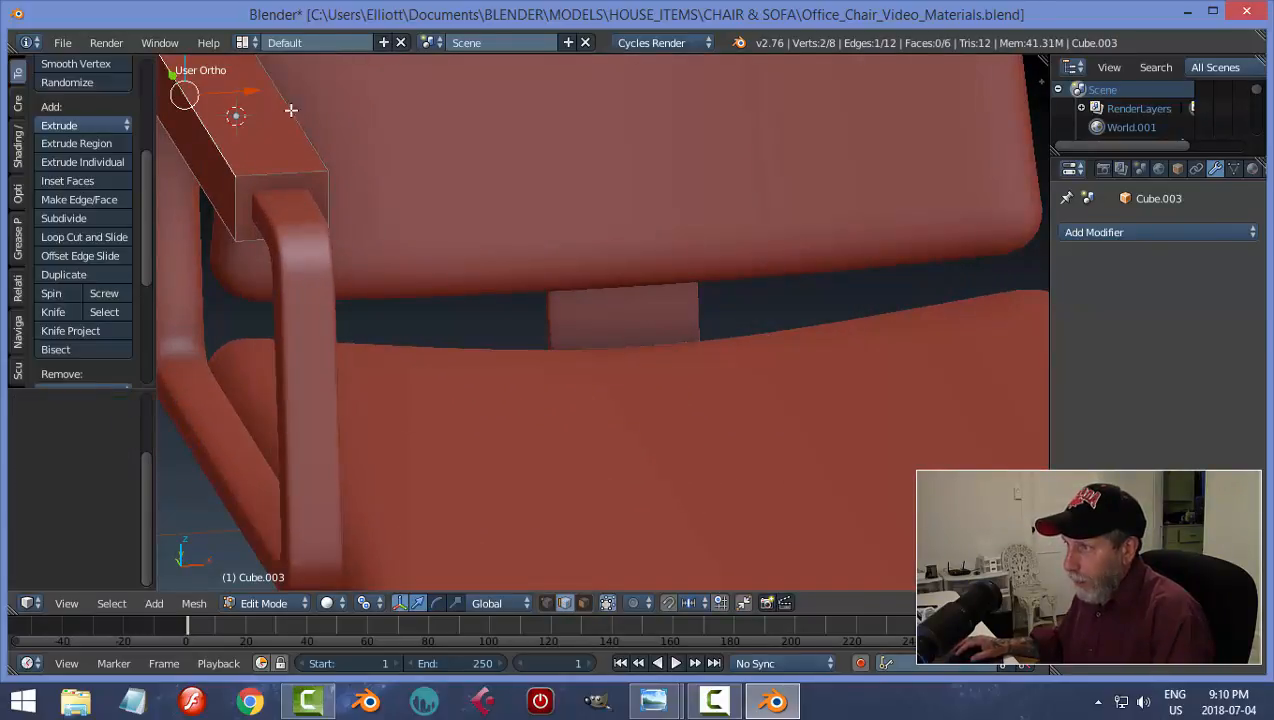
{"action": "right_click", "coordinate": [191, 183], "text": "shift"}
{"action": "middle_click_drag", "start_coordinate": [513, 271], "coordinate": [330, 238]}
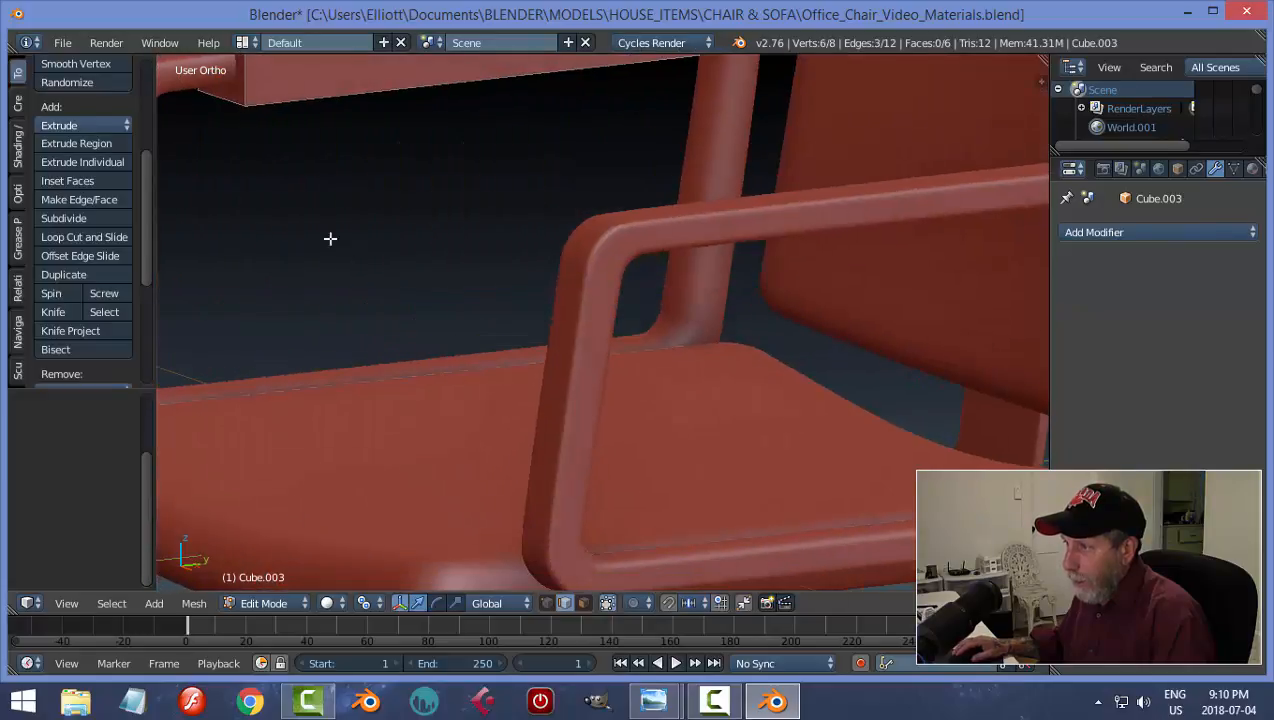
{"action": "right_click", "coordinate": [307, 105], "text": "shift"}
{"action": "middle_click_drag", "start_coordinate": [369, 278], "coordinate": [446, 321]}
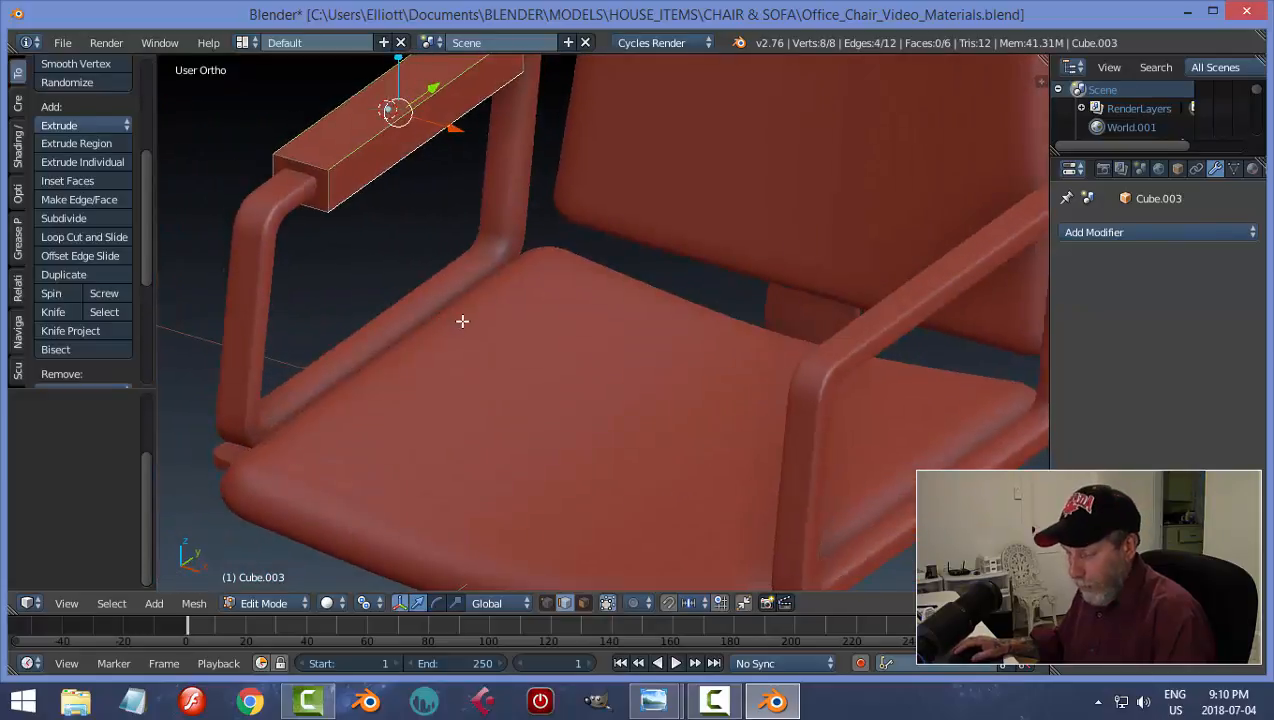
{"action": "key", "text": "ctrl+b"}
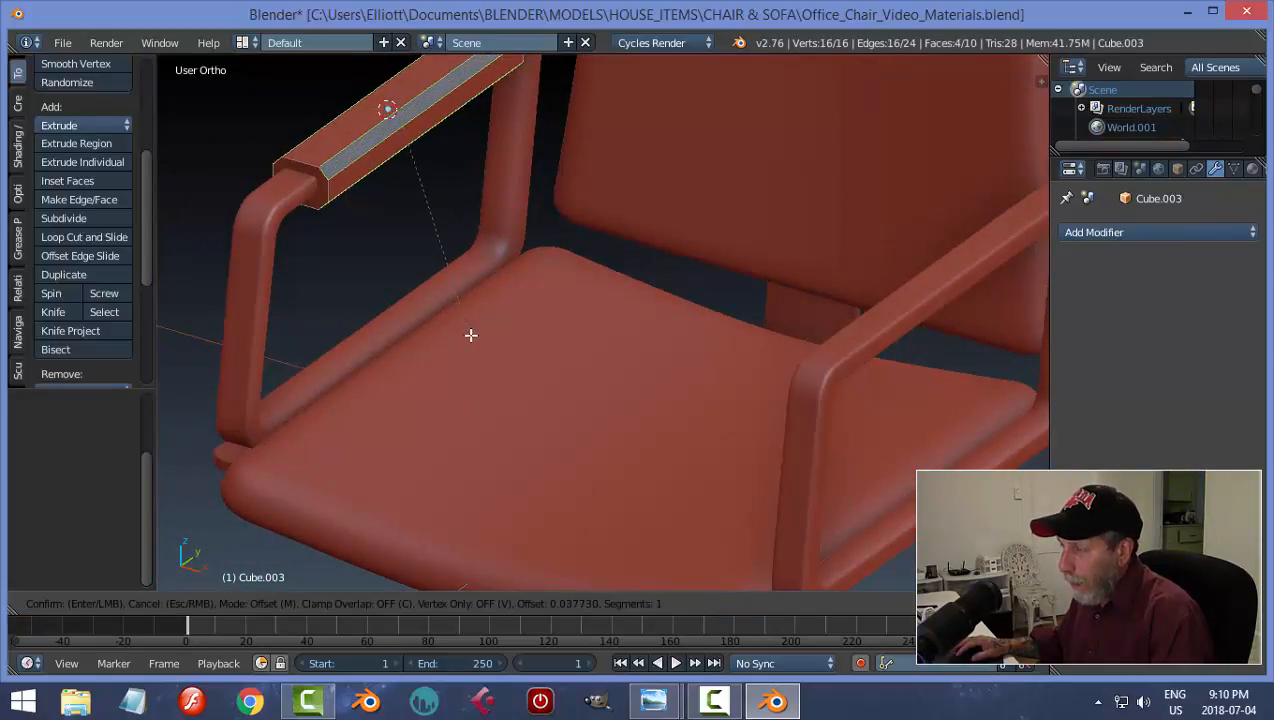
{"action": "scroll", "coordinate": [472, 333], "scroll_direction": "up", "scroll_amount": 2}
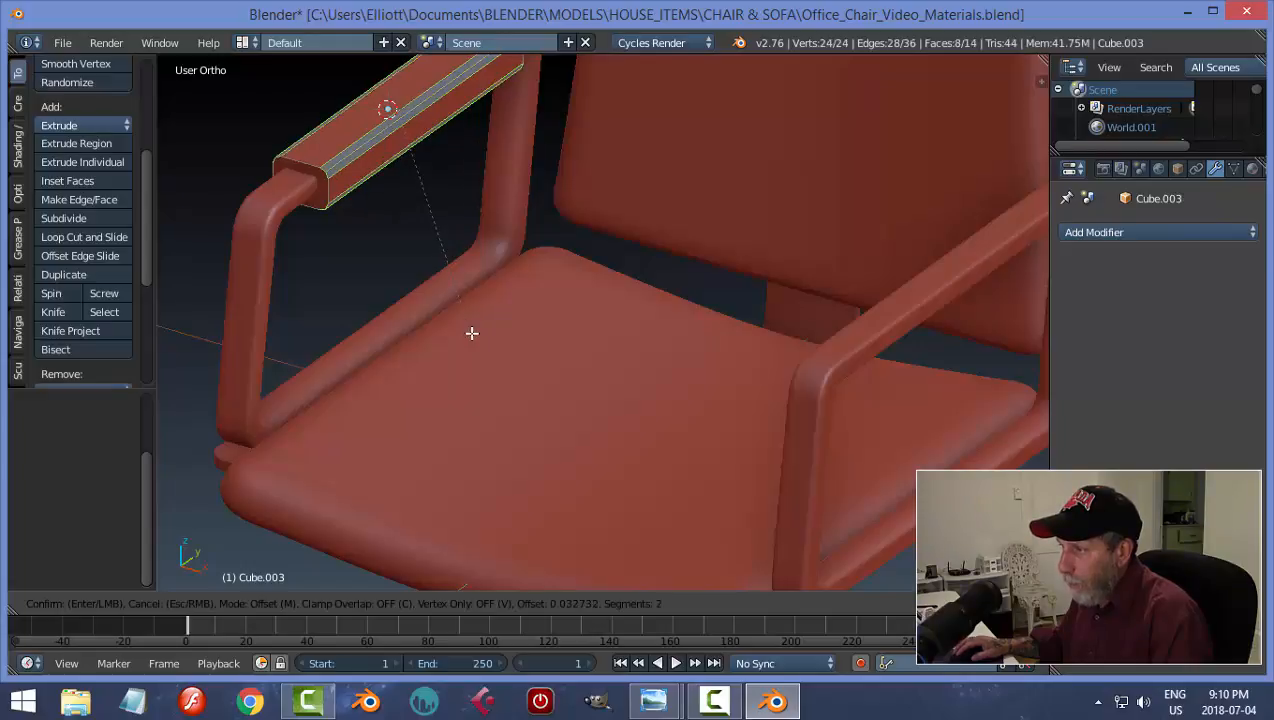
{"action": "scroll", "coordinate": [472, 333], "scroll_direction": "up", "scroll_amount": 1}
{"action": "left_click", "coordinate": [472, 333]}
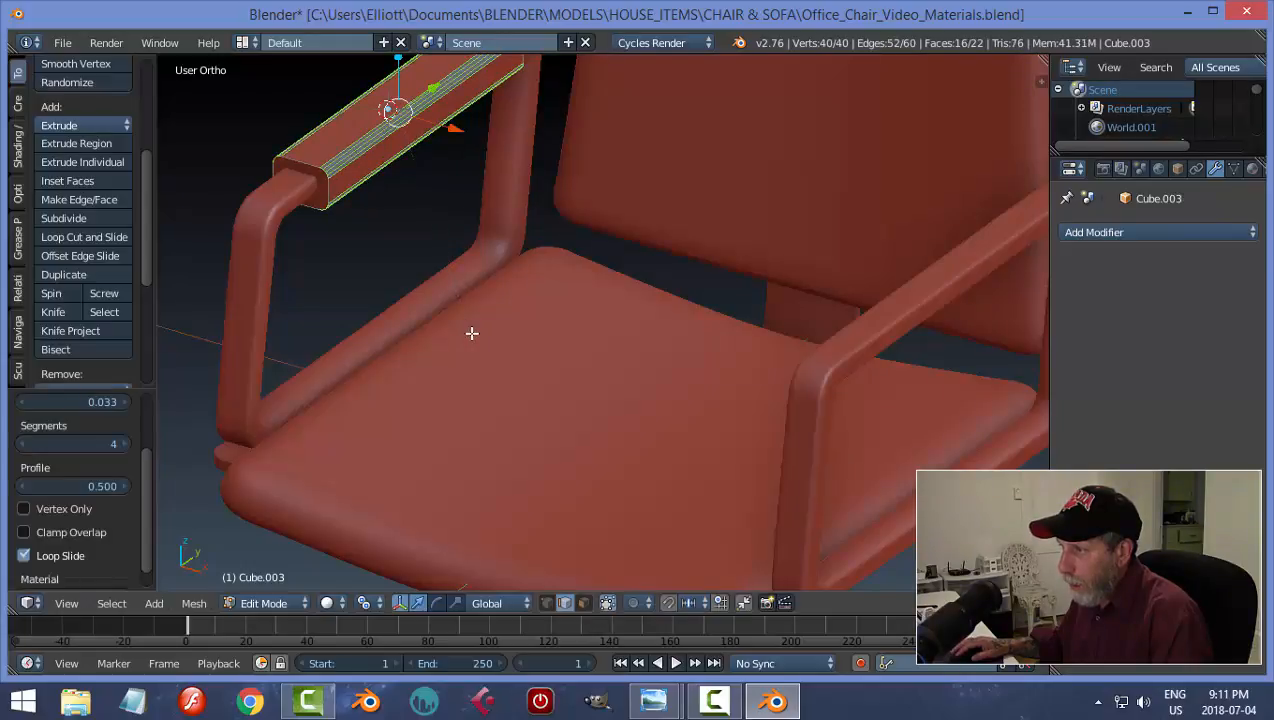
Bevel the edges around both end faces of the armrest pad with an offset of about 0.016 and 3 segments
{"action": "key", "text": "a"}
{"action": "right_click", "coordinate": [313, 165]}
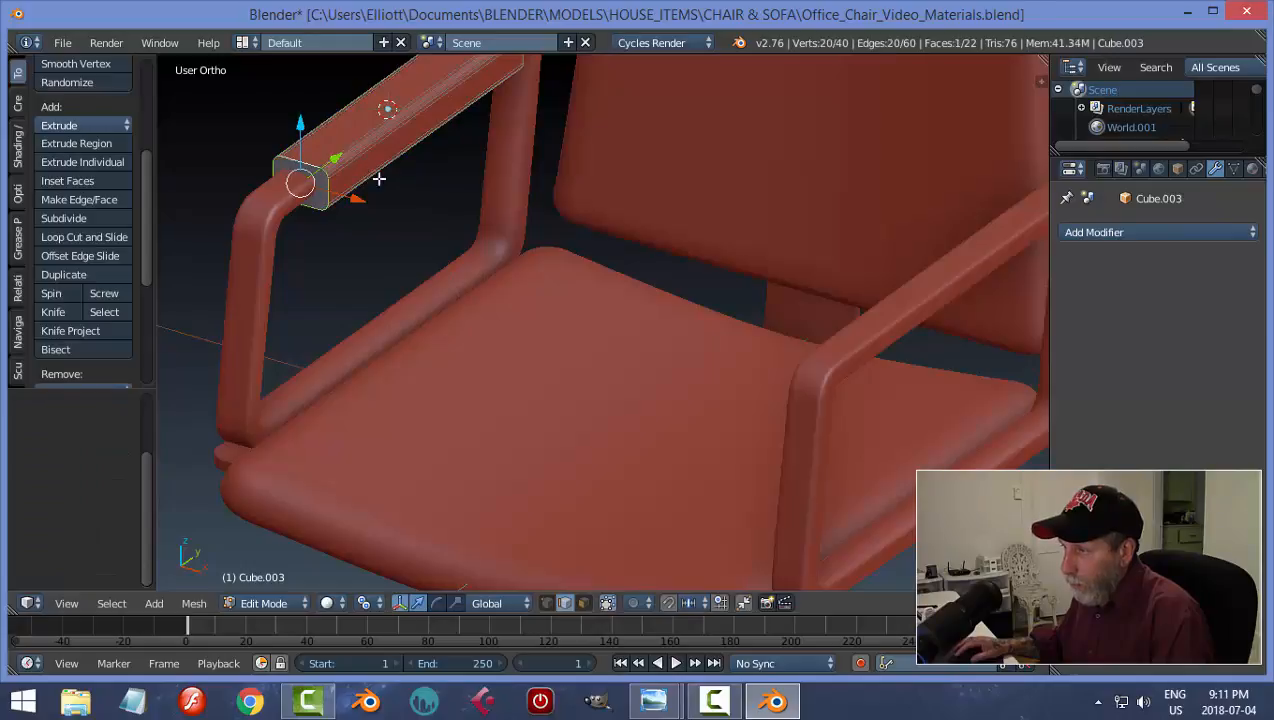
{"action": "middle_click_drag", "start_coordinate": [378, 179], "coordinate": [585, 262]}
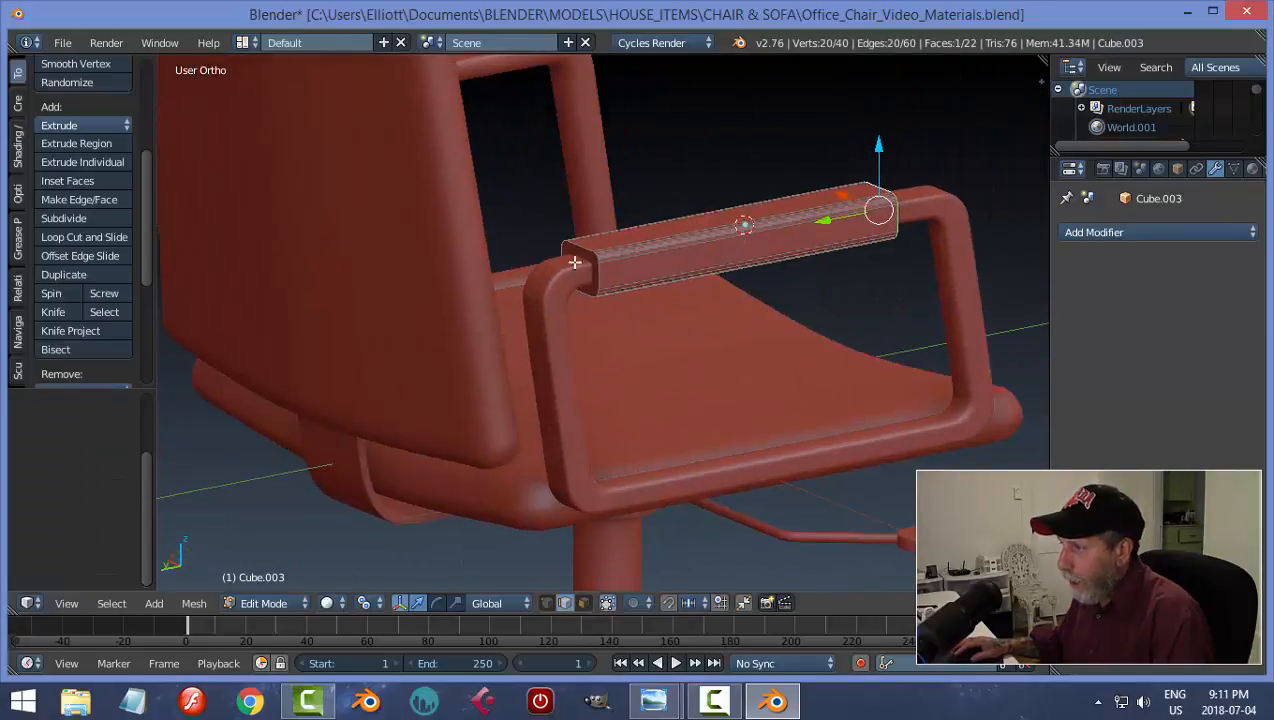
{"action": "right_click", "coordinate": [580, 262], "text": "shift"}
{"action": "key", "text": "ctrl+b"}
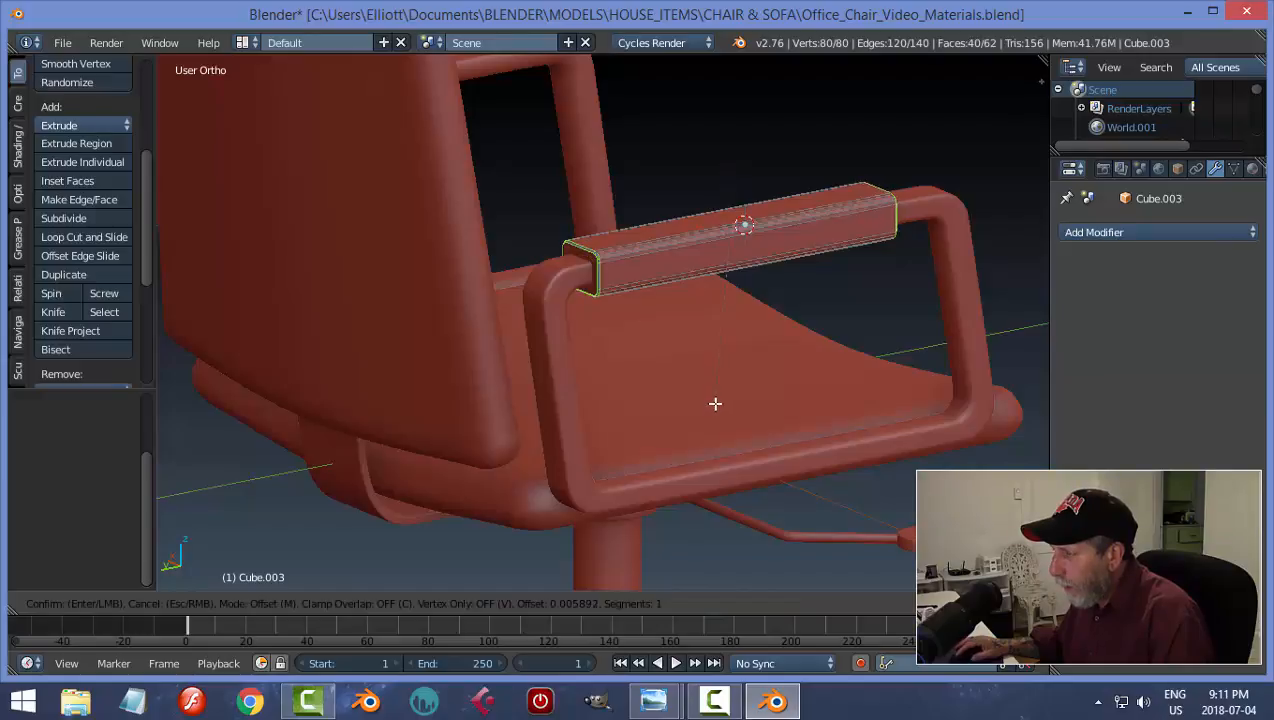
{"action": "scroll", "coordinate": [715, 404], "scroll_direction": "up", "scroll_amount": 2}
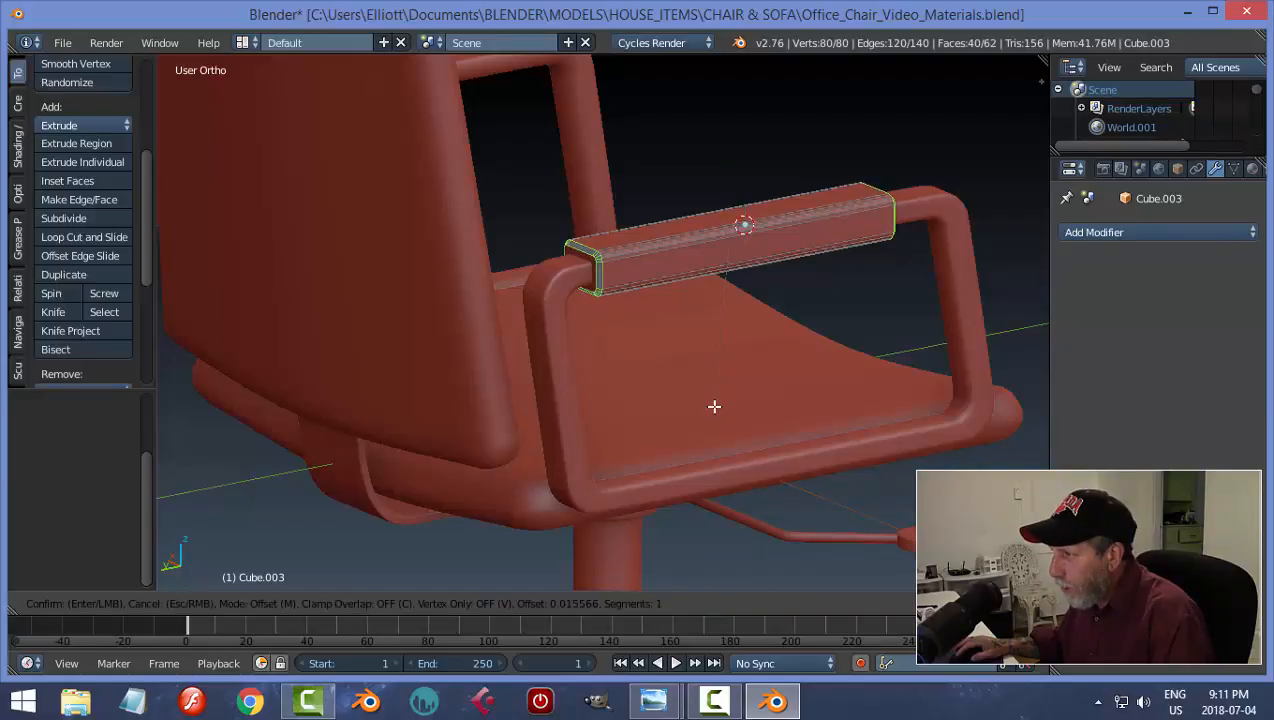
{"action": "left_click", "coordinate": [714, 406]}
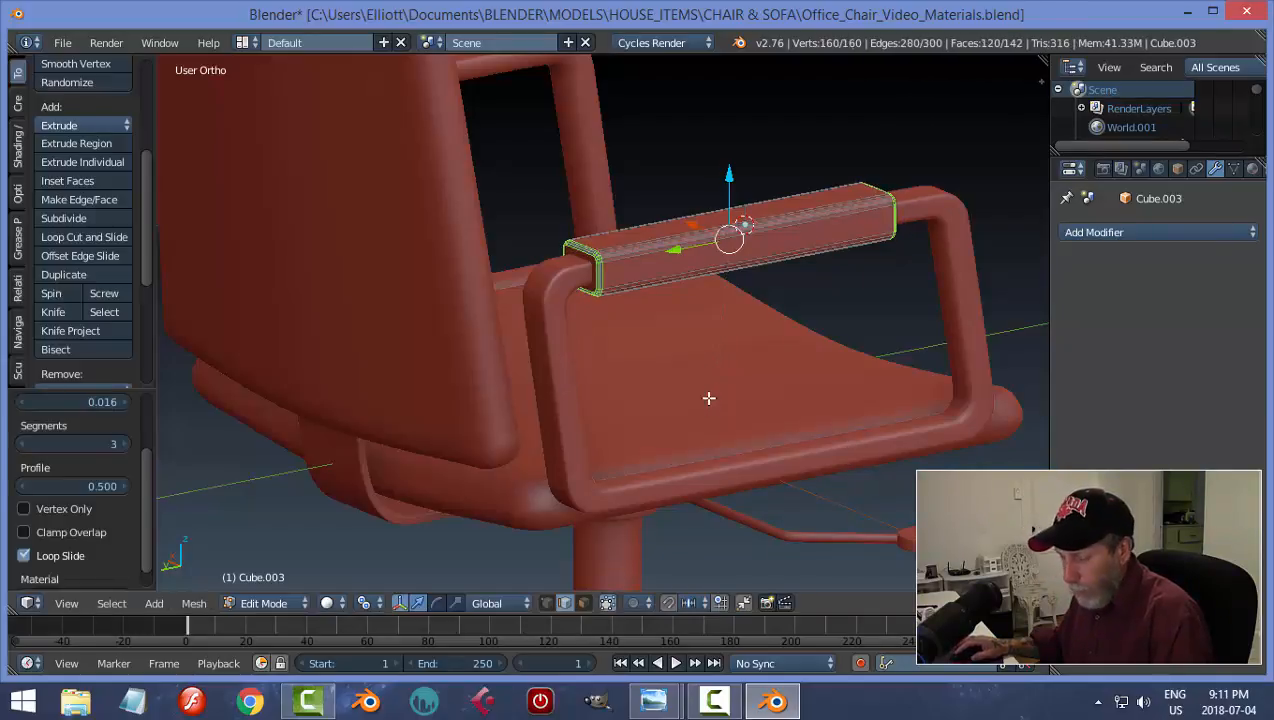
Return to Object Mode and give the armrest pad a Subdivision Surface modifier with view level 2
{"action": "key", "text": "a"}
{"action": "middle_click_drag", "start_coordinate": [714, 400], "coordinate": [455, 384]}
{"action": "key", "text": "Tab"}
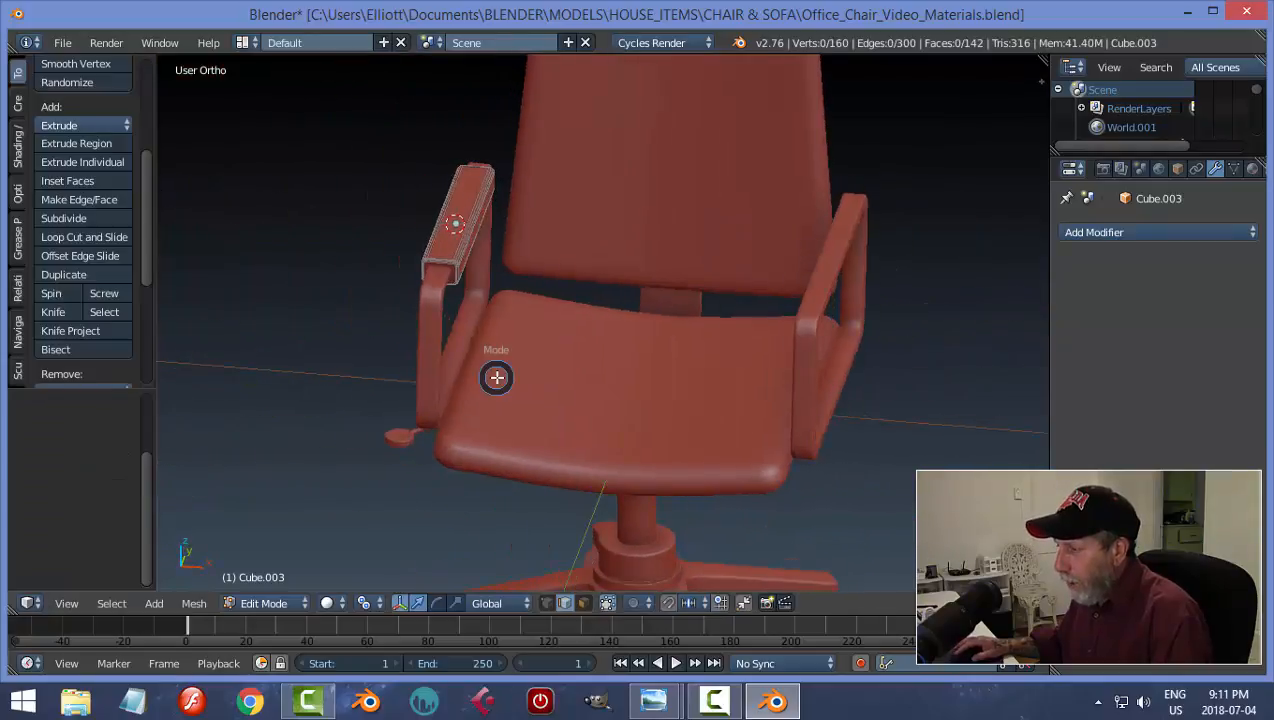
{"action": "left_click", "coordinate": [700, 385]}
{"action": "middle_click_drag", "start_coordinate": [700, 385], "coordinate": [660, 382]}
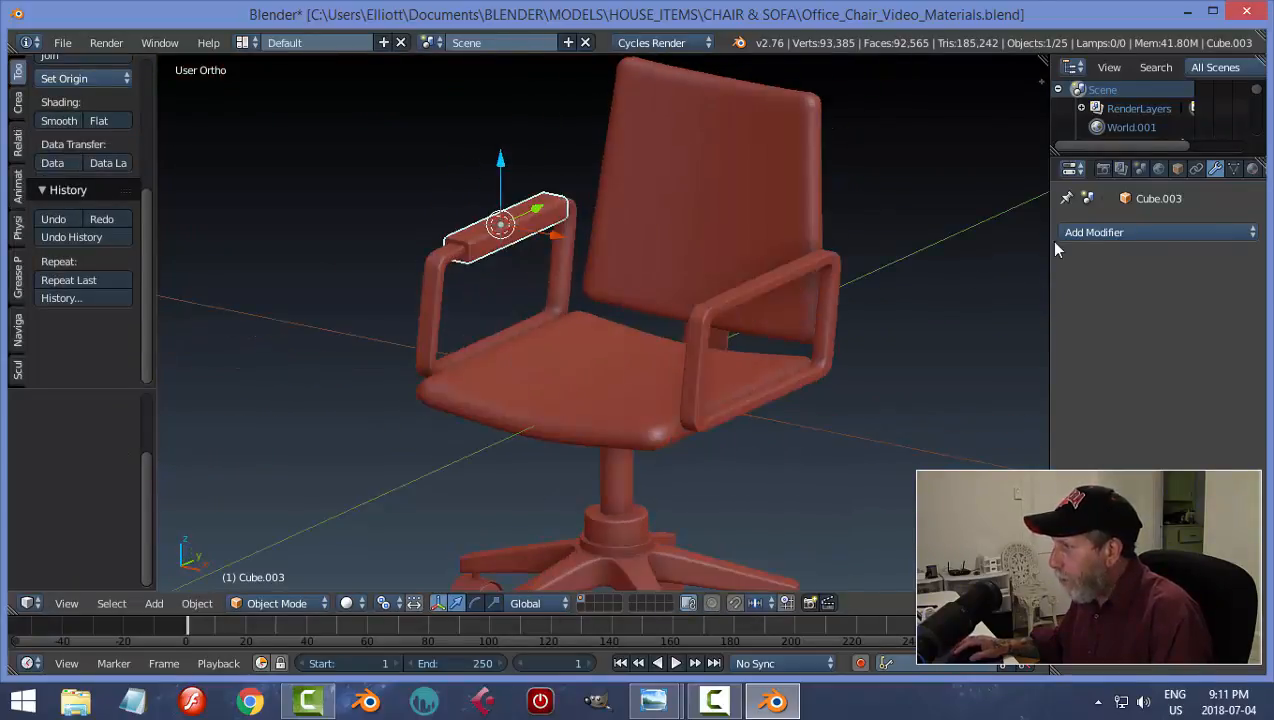
{"action": "left_click", "coordinate": [1074, 231]}
{"action": "left_click", "coordinate": [889, 543]}
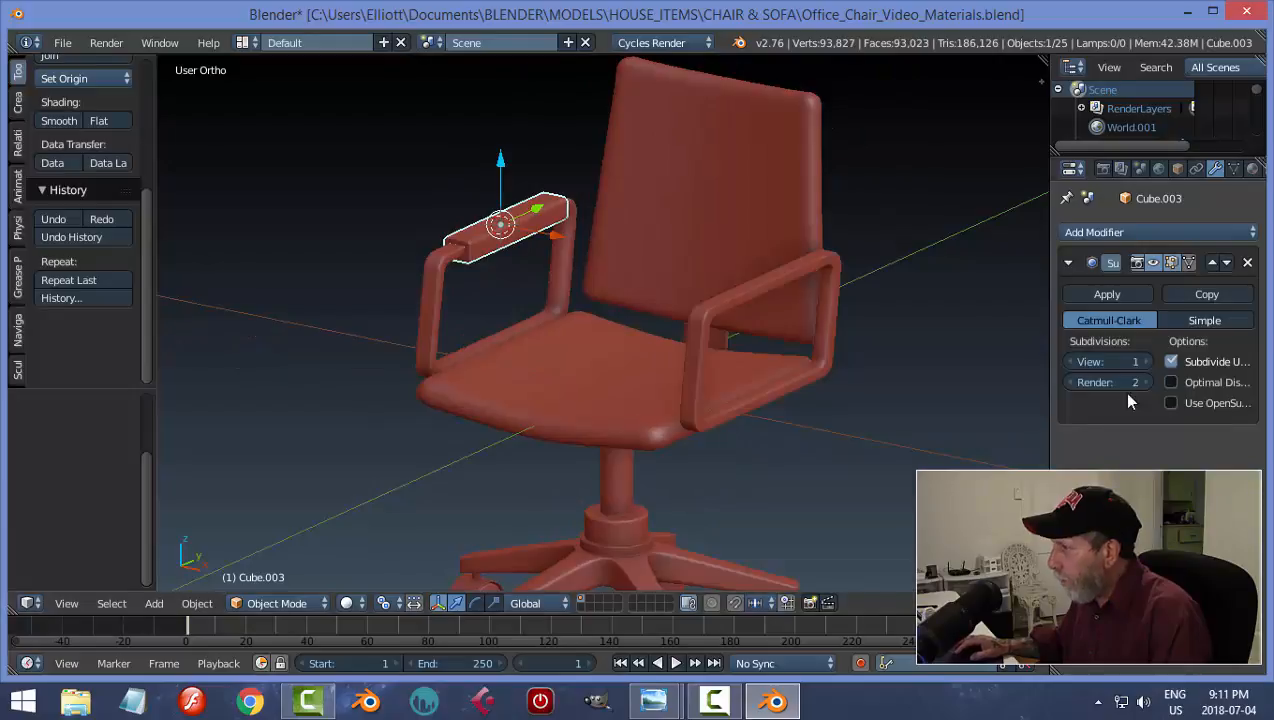
{"action": "left_click", "coordinate": [1143, 361]}
{"action": "scroll", "coordinate": [594, 377], "scroll_direction": "up", "scroll_amount": 2}
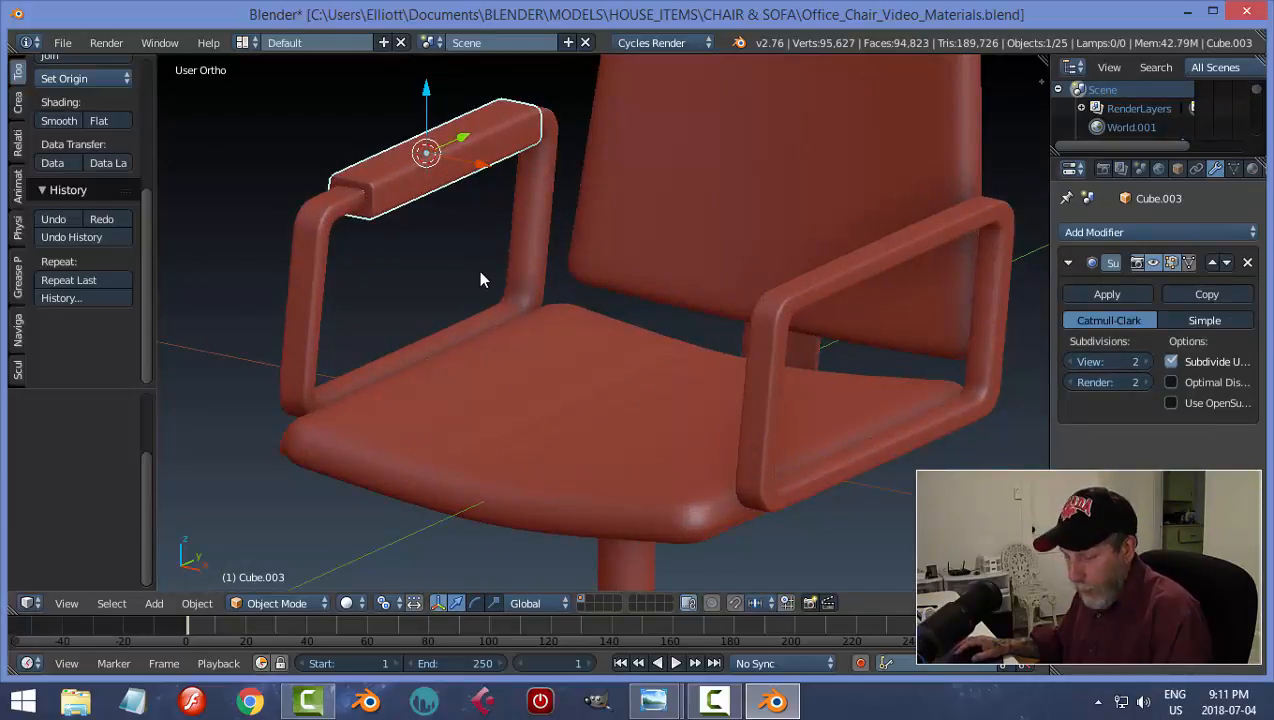
Move the armrest pad slightly along Y toward the front of the chair
{"action": "key", "text": "a"}
{"action": "scroll", "coordinate": [487, 317], "scroll_direction": "up", "scroll_amount": 2}
{"action": "right_click", "coordinate": [415, 197]}
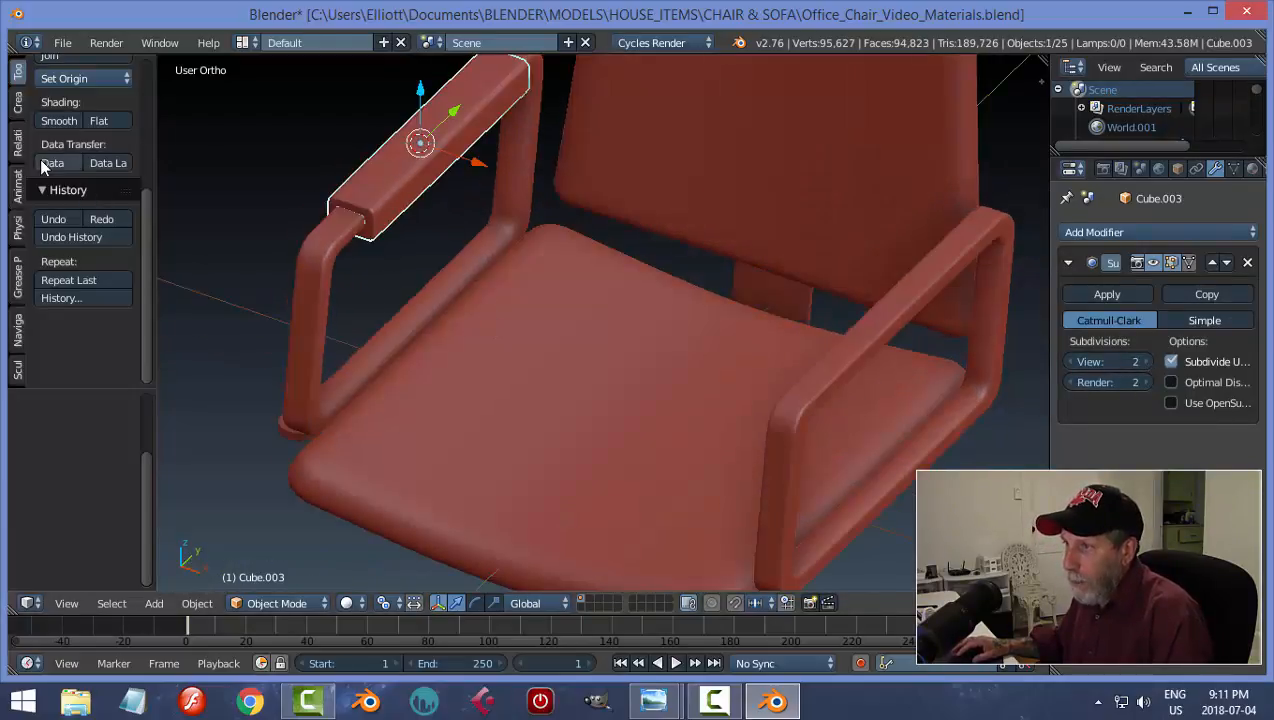
{"action": "scroll", "coordinate": [571, 332], "scroll_direction": "down", "scroll_amount": 3}
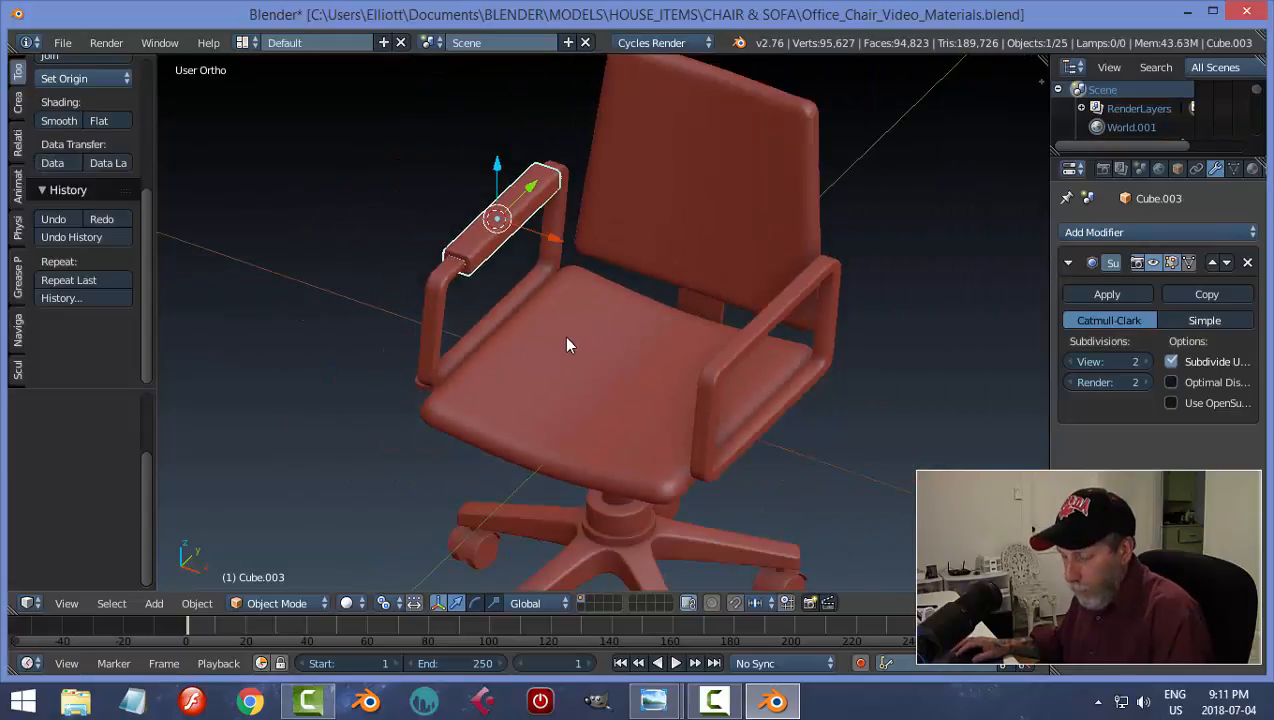
{"action": "key", "text": "a"}
{"action": "scroll", "coordinate": [474, 360], "scroll_direction": "up", "scroll_amount": 2}
{"action": "middle_click_drag", "start_coordinate": [474, 360], "coordinate": [518, 290]}
{"action": "right_click", "coordinate": [627, 214]}
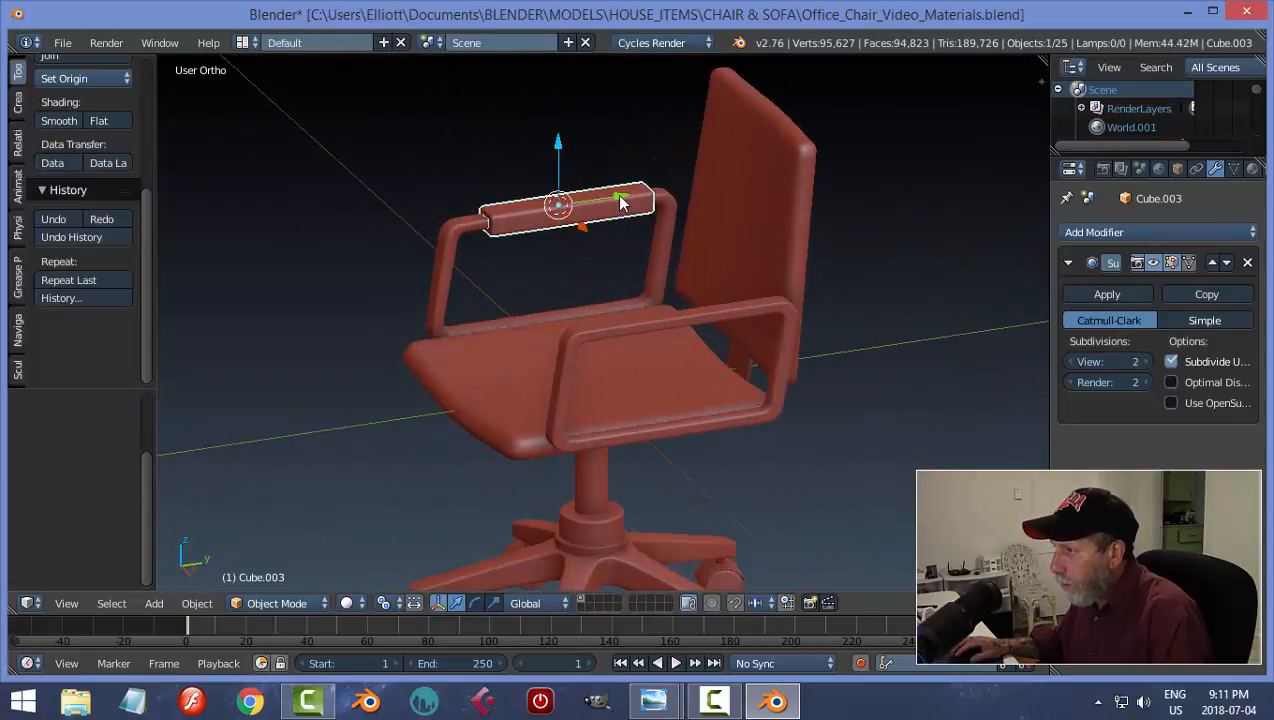
{"action": "left_click_drag", "start_coordinate": [620, 203], "coordinate": [612, 206]}
Snap the 3D cursor to the origin of the chair's seat
{"action": "middle_click_drag", "start_coordinate": [601, 298], "coordinate": [660, 373]}
{"action": "right_click", "coordinate": [655, 380]}
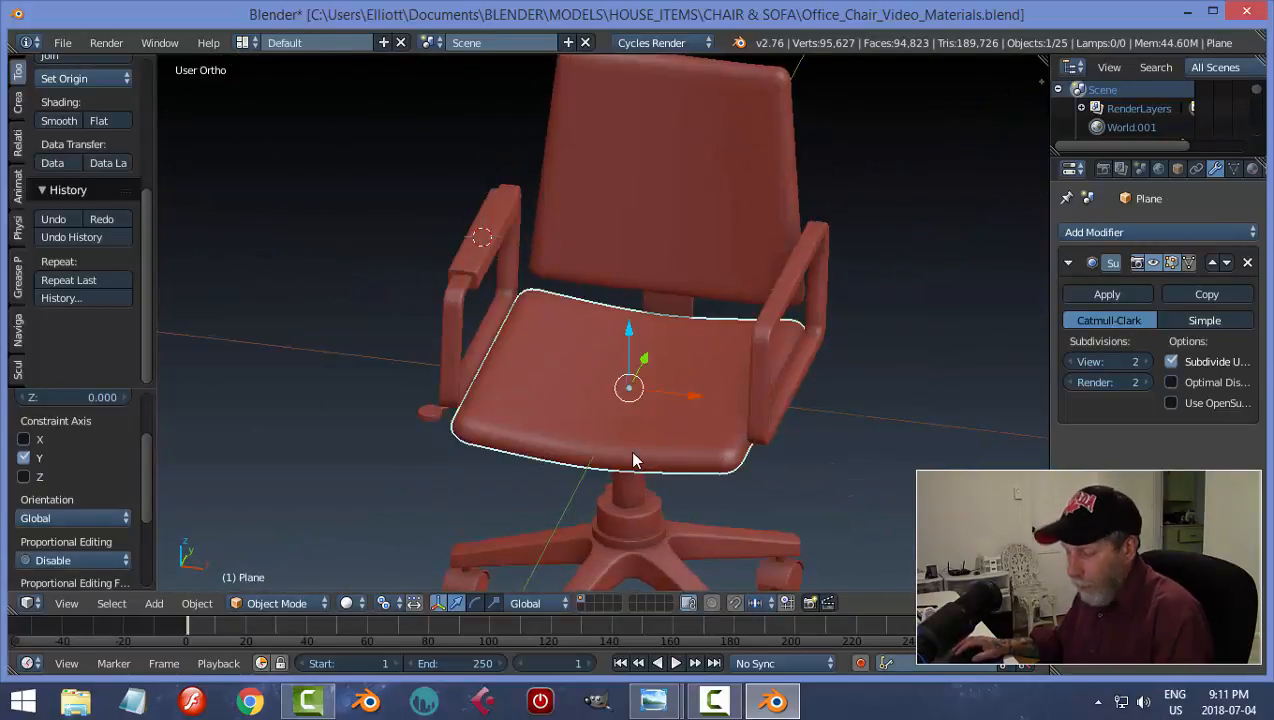
{"action": "key", "text": "shift+s"}
{"action": "left_click", "coordinate": [638, 532]}
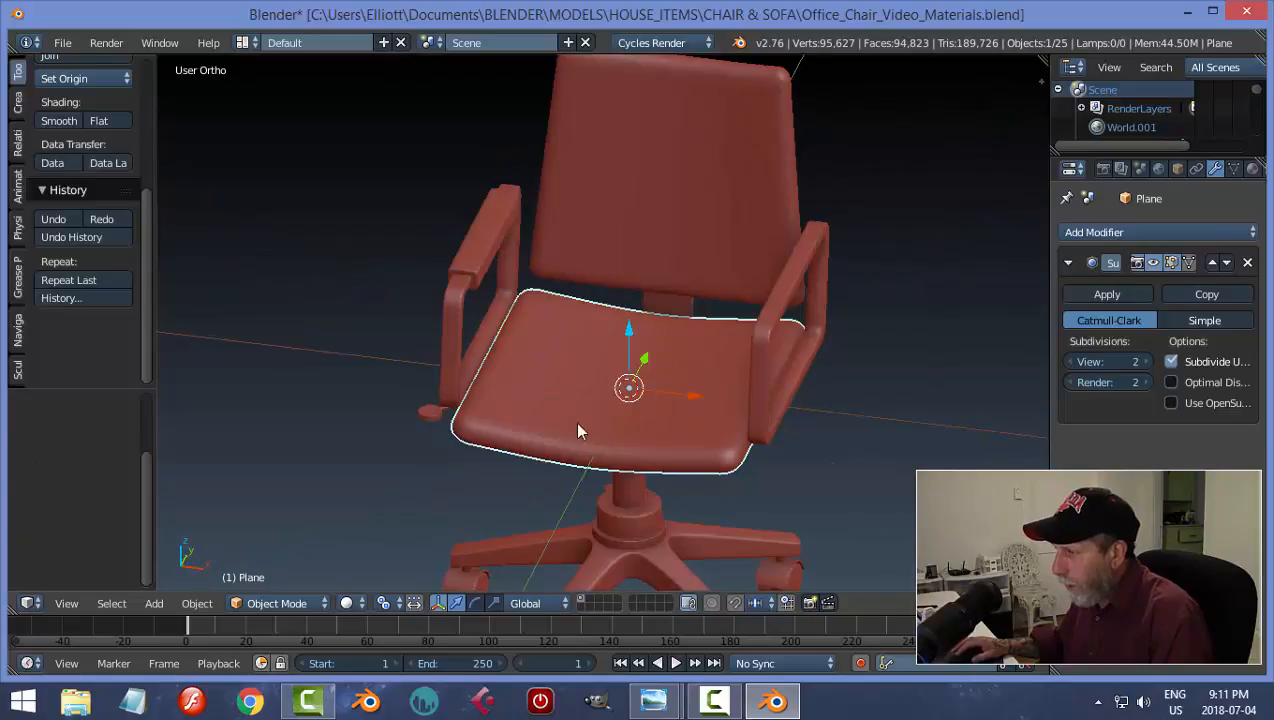
Add a Mirror modifier on the X axis to the armrest pad, using the seat (Plane) as mirror object
{"action": "right_click", "coordinate": [480, 263]}
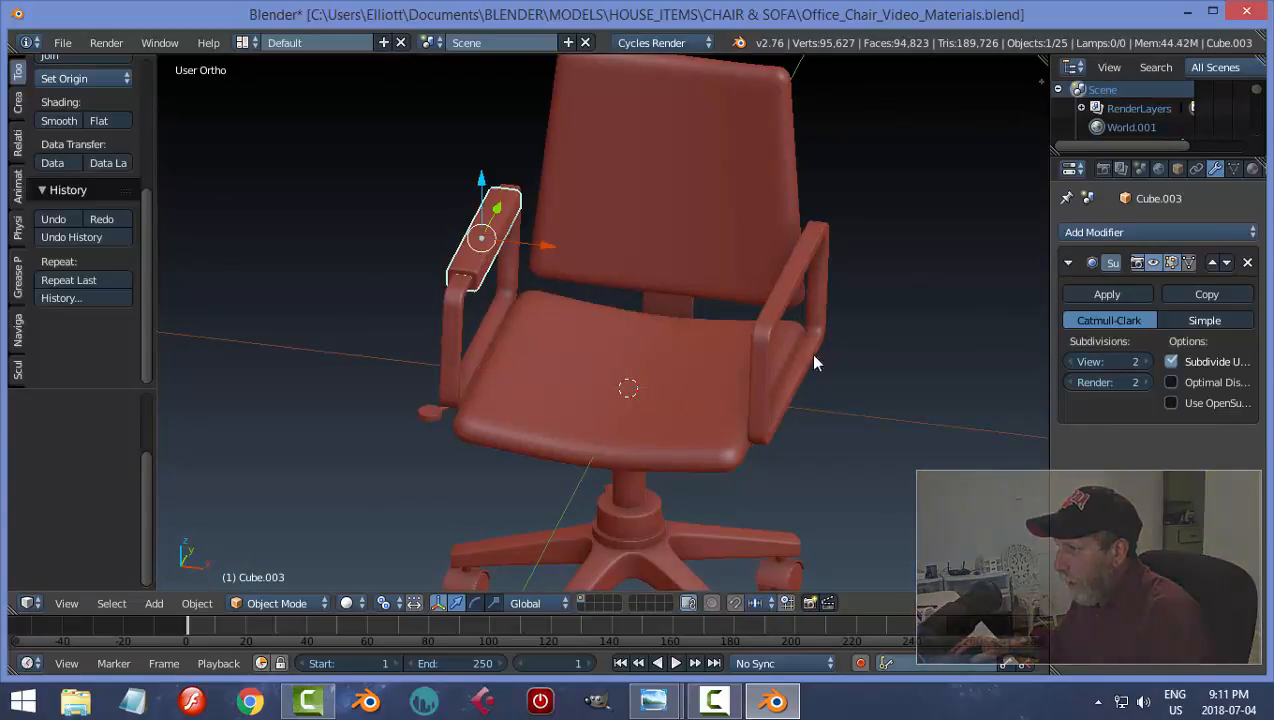
{"action": "left_click", "coordinate": [1092, 233]}
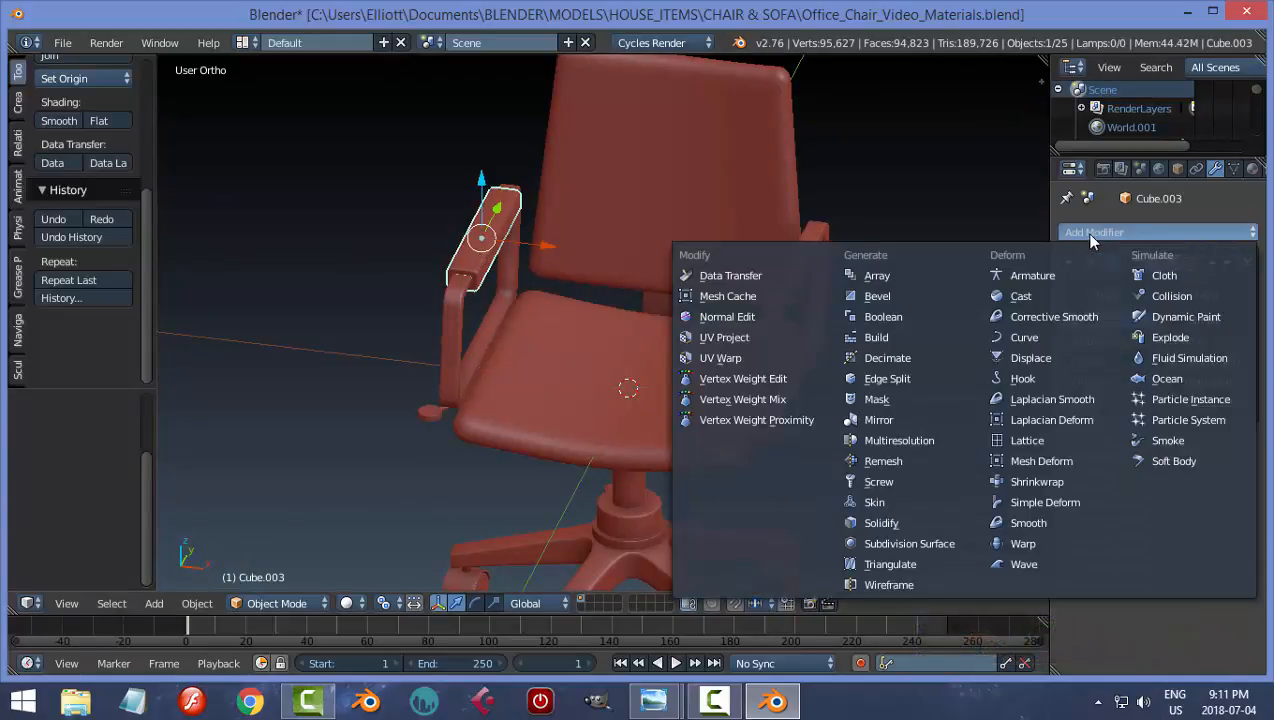
{"action": "left_click", "coordinate": [900, 420]}
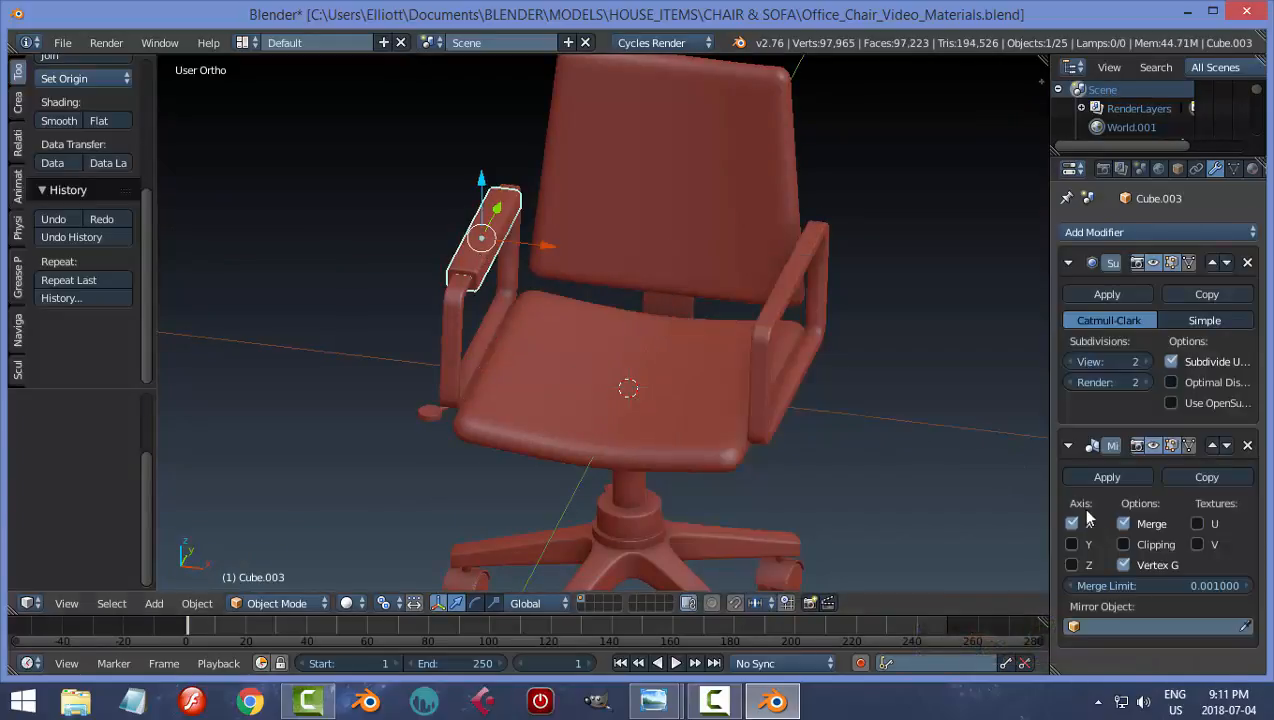
{"action": "left_click", "coordinate": [1246, 628]}
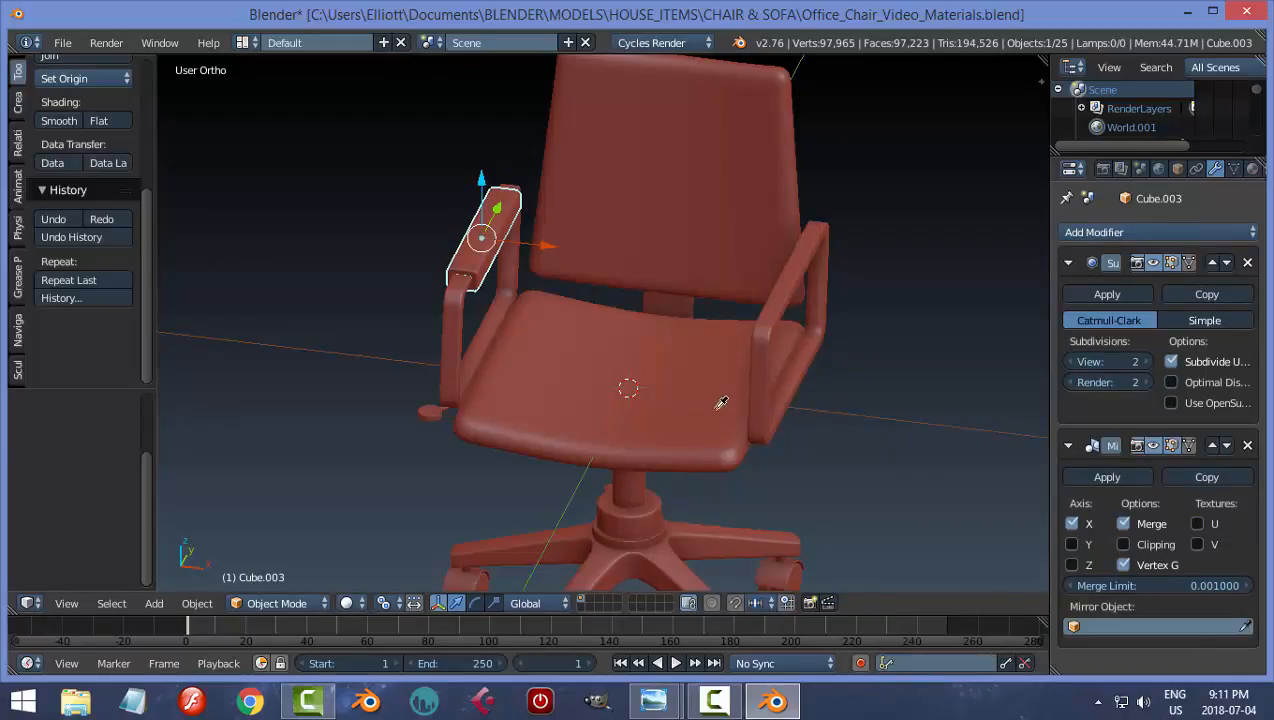
{"action": "left_click", "coordinate": [683, 405]}
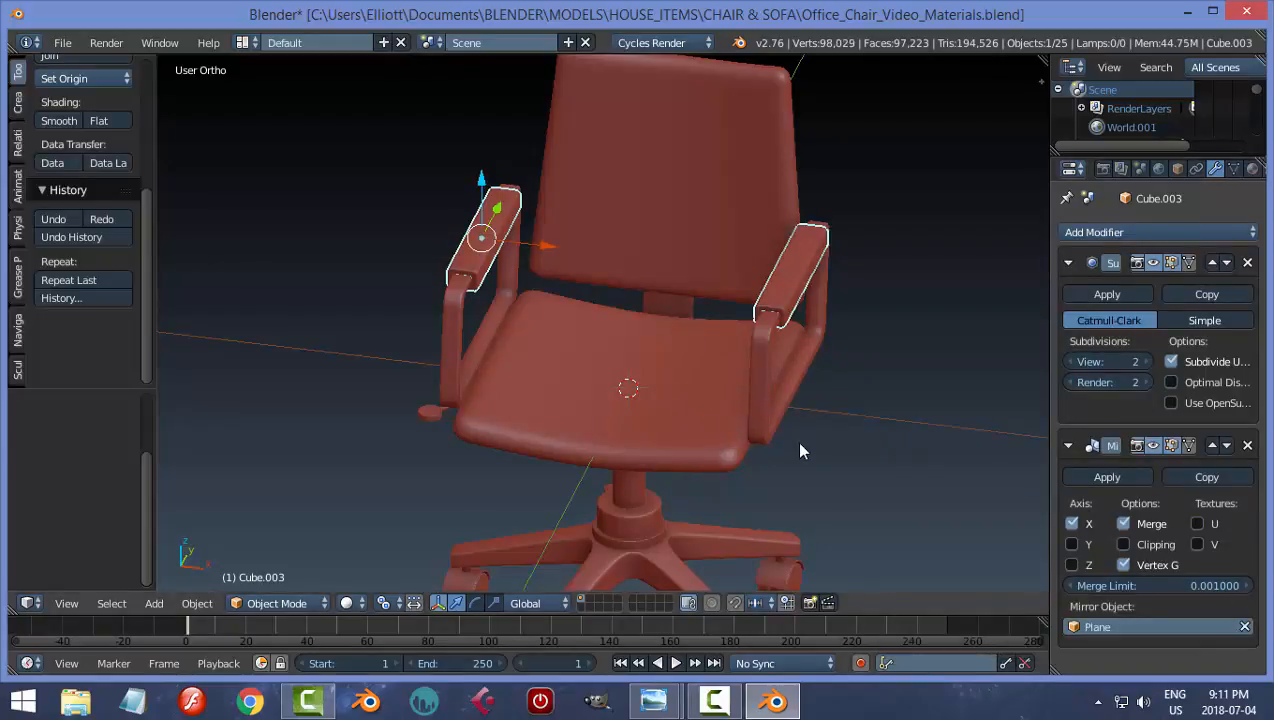
Deselect everything and save the chair file over the existing version
{"action": "key", "text": "a"}
{"action": "middle_click_drag", "start_coordinate": [736, 450], "coordinate": [672, 275]}
{"action": "key", "text": "ctrl+s"}
{"action": "left_click", "coordinate": [761, 429]}
Open the mesh of the front caster wheel for editing and clear its selection
{"action": "scroll", "coordinate": [655, 410], "scroll_direction": "up", "scroll_amount": 2}
{"action": "scroll", "coordinate": [661, 411], "scroll_direction": "up", "scroll_amount": 3}
{"action": "middle_click_drag", "start_coordinate": [654, 411], "coordinate": [628, 401]}
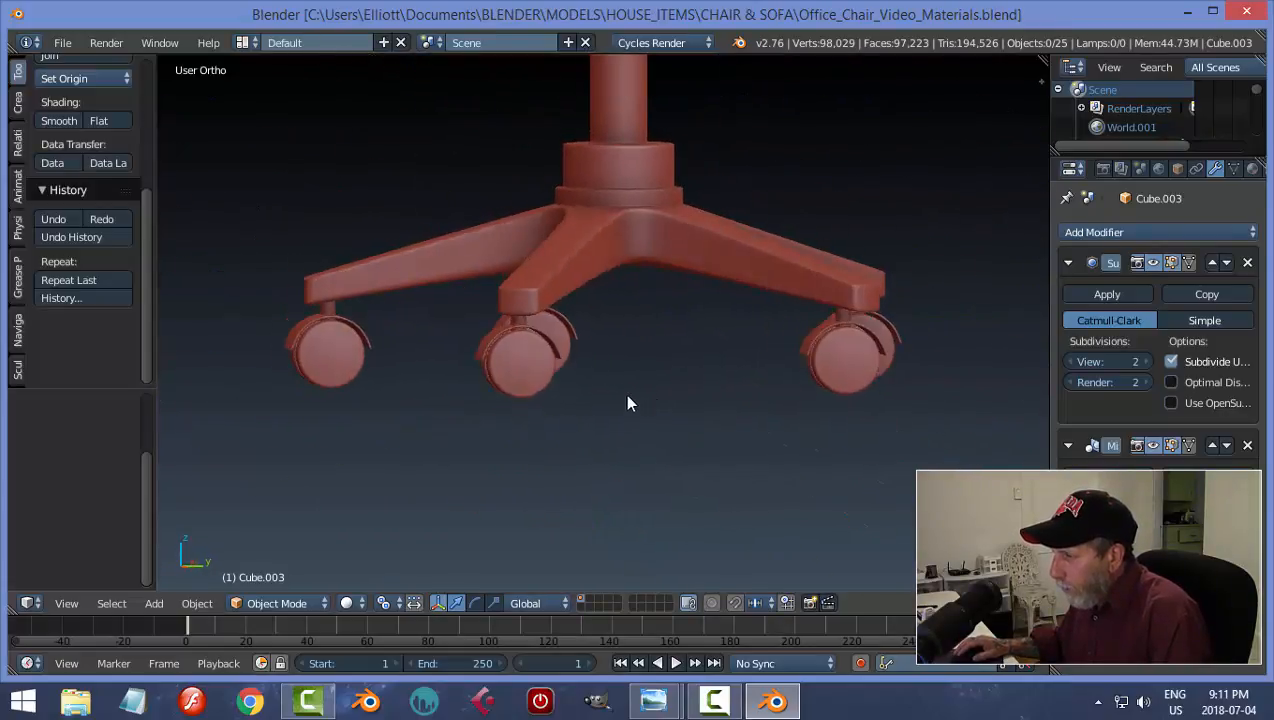
{"action": "right_click", "coordinate": [531, 367]}
{"action": "scroll", "coordinate": [614, 404], "scroll_direction": "up", "scroll_amount": 2}
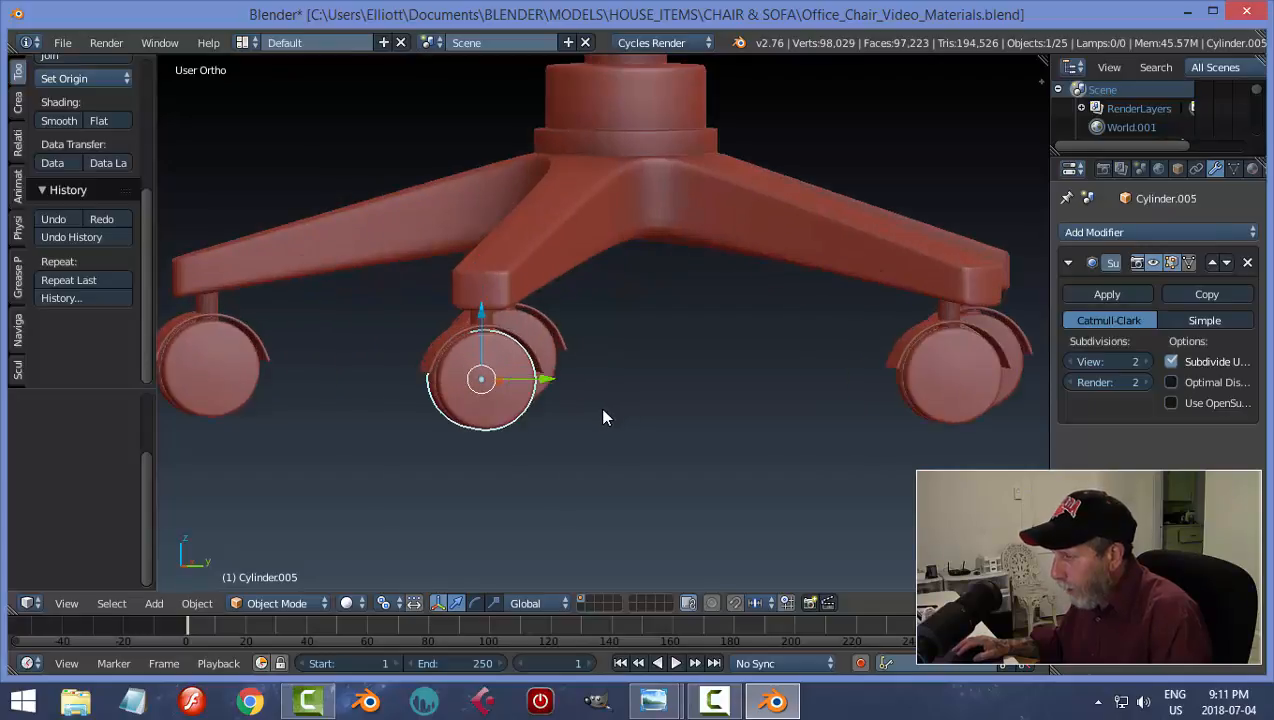
{"action": "key", "text": "Tab"}
{"action": "left_click", "coordinate": [675, 405]}
{"action": "scroll", "coordinate": [674, 432], "scroll_direction": "up", "scroll_amount": 3}
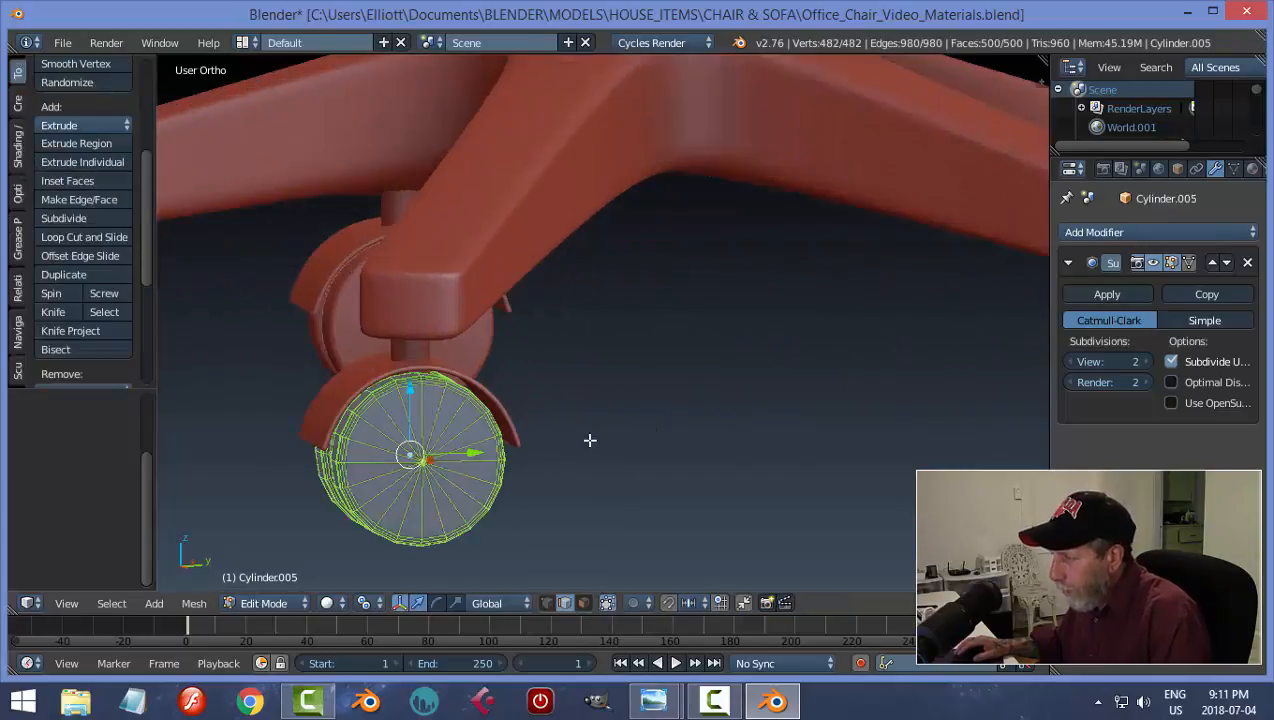
{"action": "middle_click_drag", "start_coordinate": [548, 446], "coordinate": [674, 381], "text": "shift"}
{"action": "key", "text": "a"}
{"action": "scroll", "coordinate": [663, 435], "scroll_direction": "up", "scroll_amount": 1}
{"action": "scroll", "coordinate": [672, 375], "scroll_direction": "up", "scroll_amount": 2}
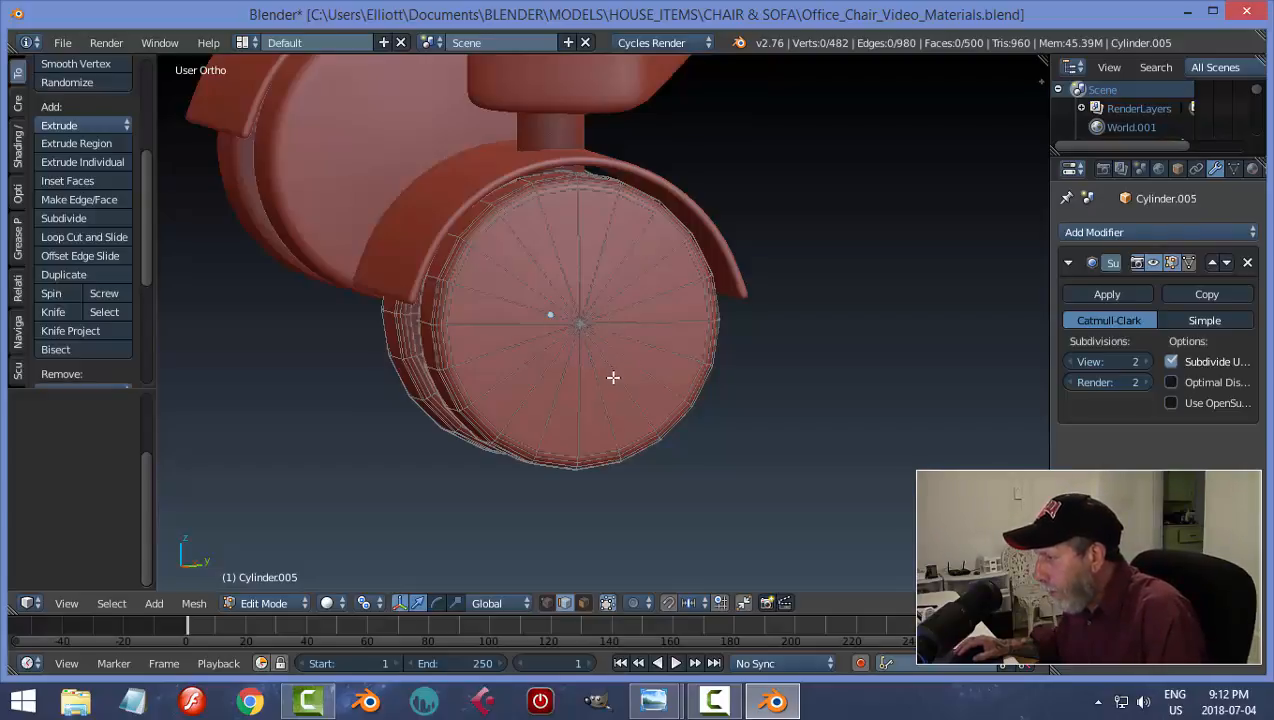
{"action": "middle_click_drag", "start_coordinate": [622, 377], "coordinate": [609, 376]}
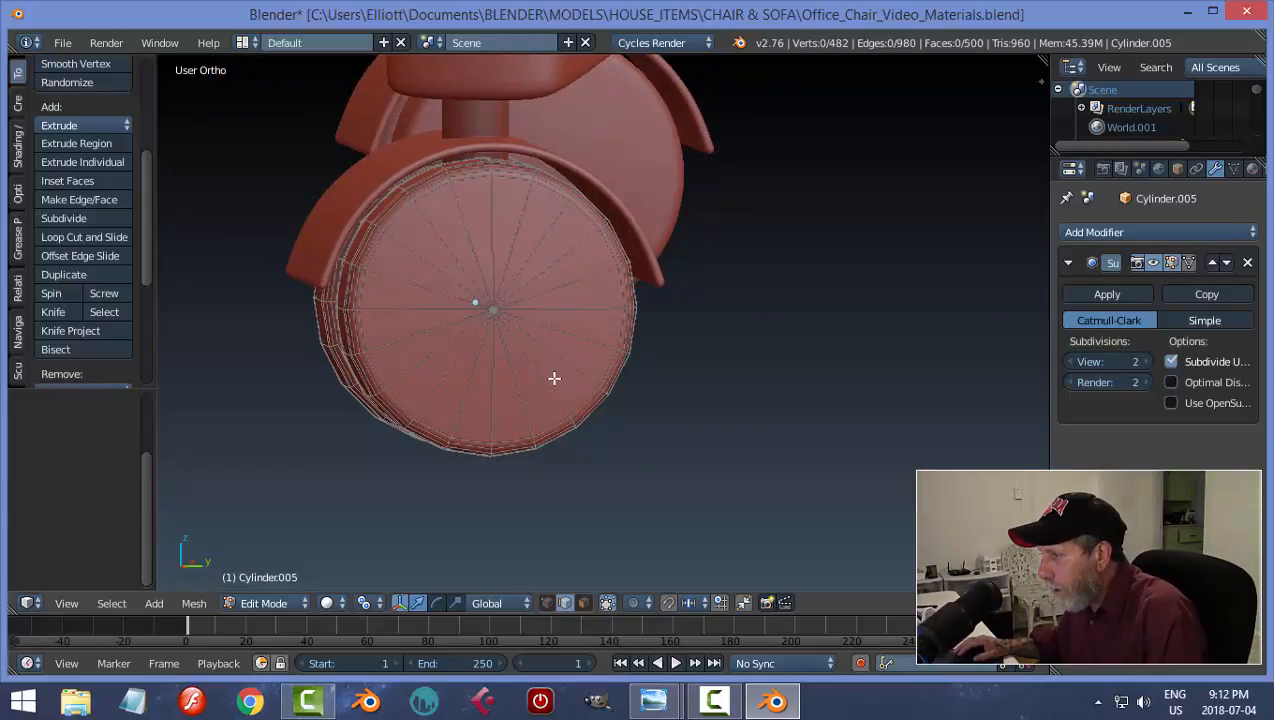
{"action": "key", "text": "ctrl+r"}
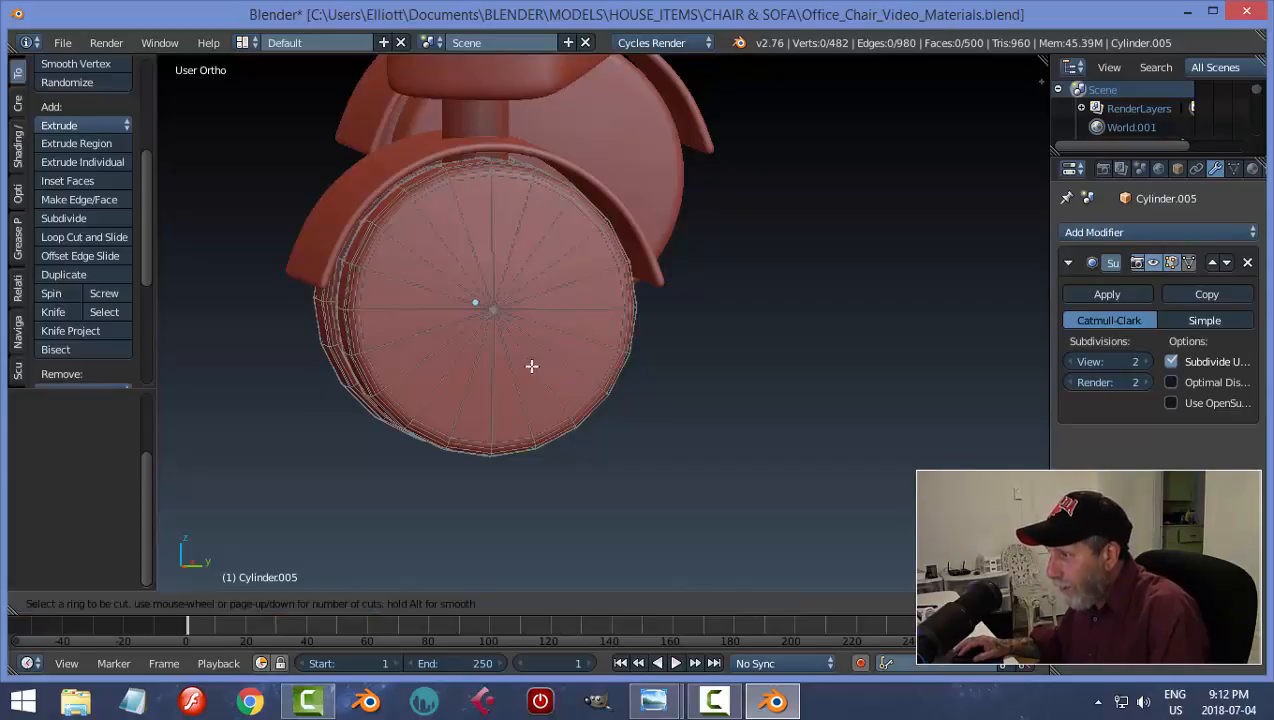
{"action": "key", "text": "Escape"}
Delete the flat cap faces on both outer sides of the caster wheel, using face selection
{"action": "middle_click_drag", "start_coordinate": [526, 378], "coordinate": [540, 384]}
{"action": "key", "text": "ctrl+Tab"}
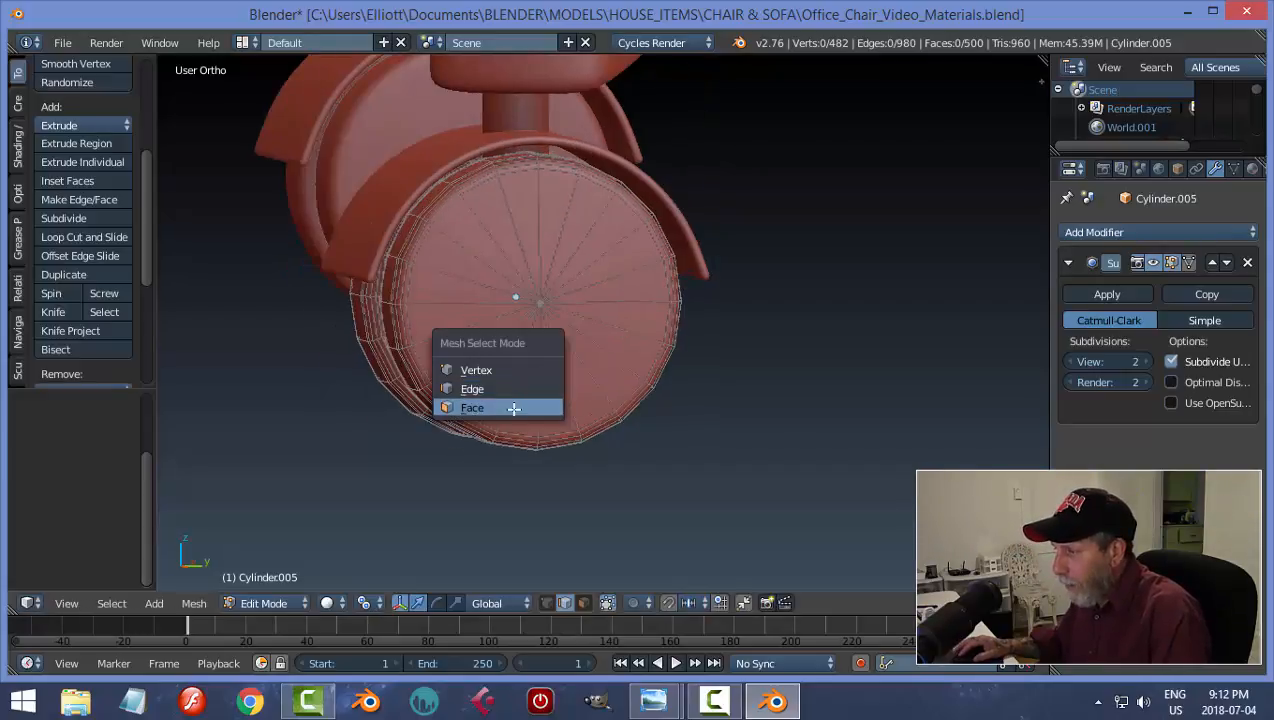
{"action": "left_click", "coordinate": [512, 409]}
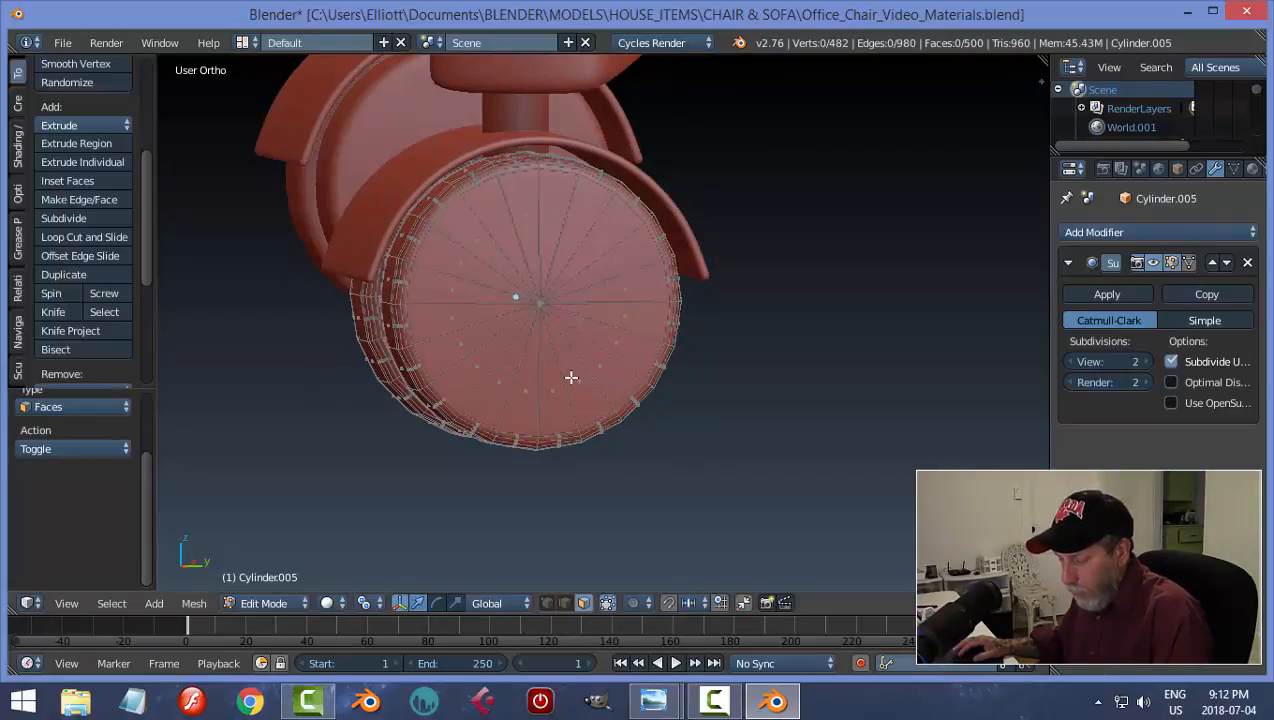
{"action": "mouse_move", "coordinate": [529, 368]}
{"action": "left_mouse_down"}
{"action": "mouse_move", "coordinate": [545, 410]}
{"action": "mouse_move", "coordinate": [592, 355]}
{"action": "mouse_move", "coordinate": [506, 264]}
{"action": "mouse_move", "coordinate": [495, 342]}
{"action": "left_mouse_up"}
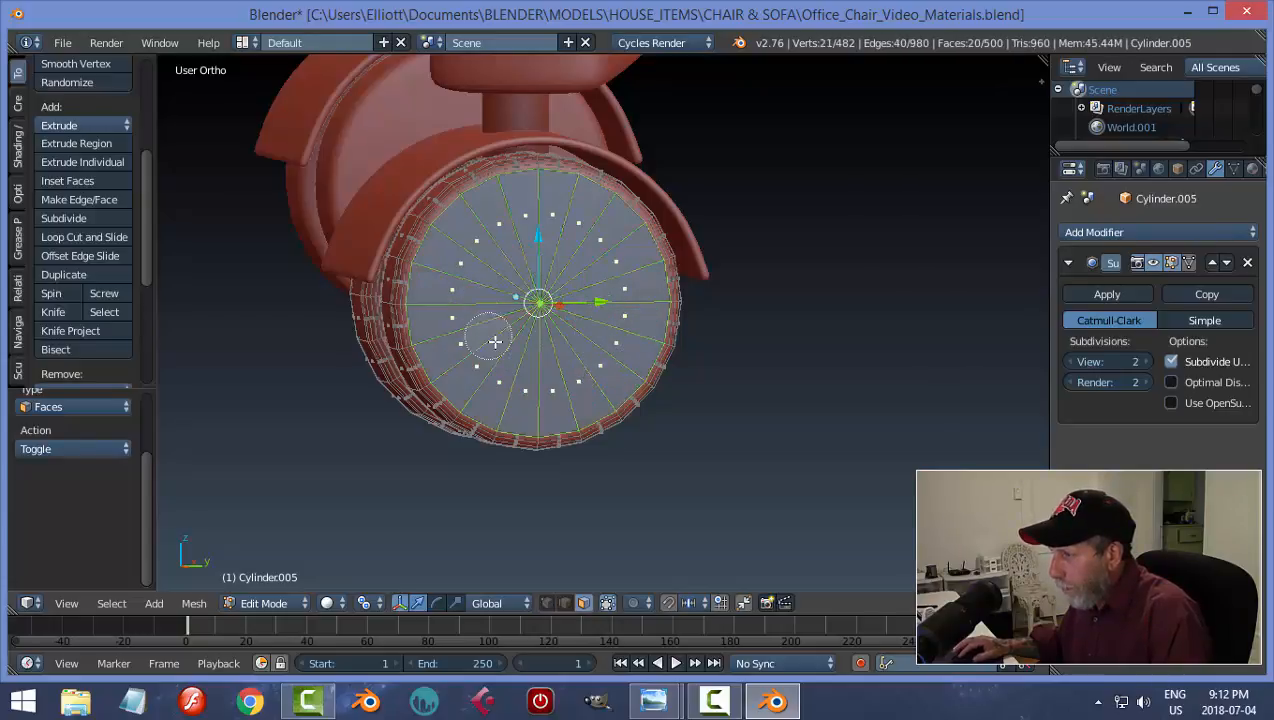
{"action": "right_click", "coordinate": [547, 362]}
{"action": "middle_click_drag", "start_coordinate": [562, 366], "coordinate": [637, 366]}
{"action": "key", "text": "KP_Decimal"}
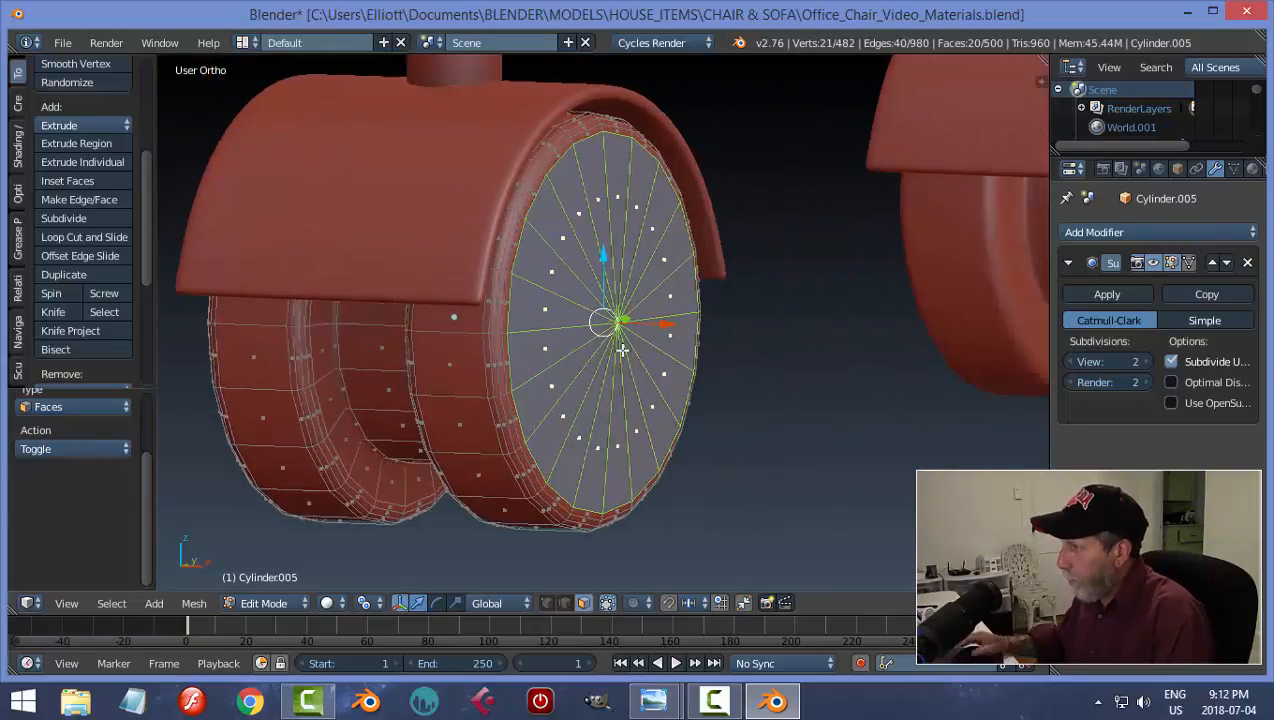
{"action": "scroll", "coordinate": [546, 345], "scroll_direction": "down", "scroll_amount": 2}
{"action": "middle_click_drag", "start_coordinate": [428, 382], "coordinate": [604, 400]}
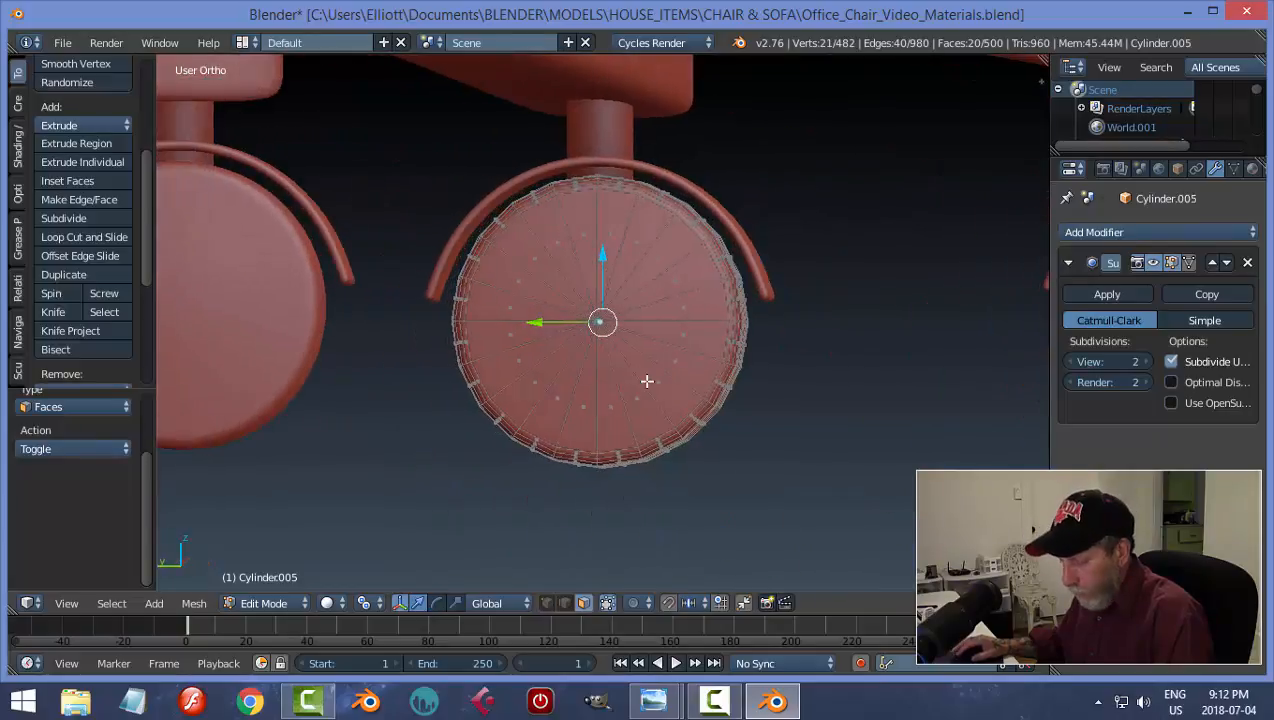
{"action": "mouse_move", "coordinate": [635, 379]}
{"action": "left_mouse_down"}
{"action": "mouse_move", "coordinate": [700, 320]}
{"action": "mouse_move", "coordinate": [500, 290]}
{"action": "mouse_move", "coordinate": [572, 370]}
{"action": "left_mouse_up"}
{"action": "middle_click_drag", "start_coordinate": [717, 355], "coordinate": [430, 367]}
{"action": "key", "text": "x"}
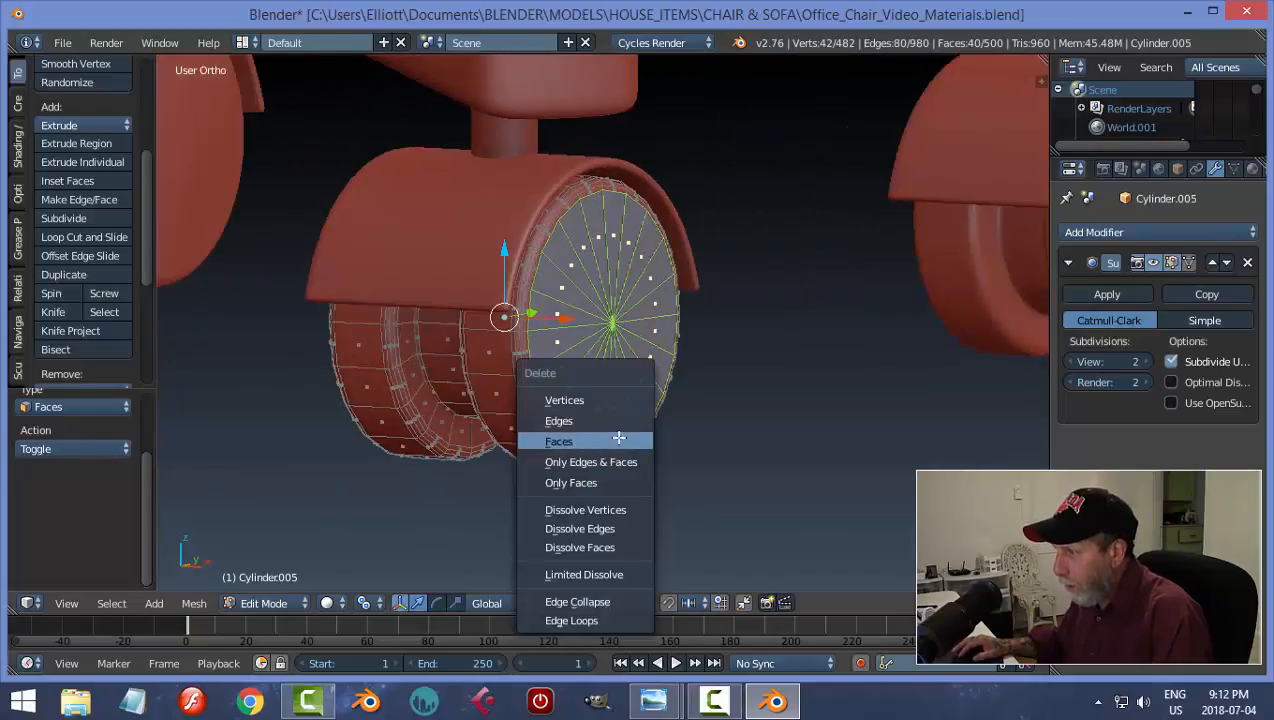
{"action": "left_click", "coordinate": [575, 441]}
Switch to edge selection and select the open rim edge loops on both outer sides of the caster wheel
{"action": "middle_click_drag", "start_coordinate": [575, 441], "coordinate": [709, 386]}
{"action": "scroll", "coordinate": [709, 386], "scroll_direction": "up", "scroll_amount": 2}
{"action": "key", "text": "ctrl+Tab"}
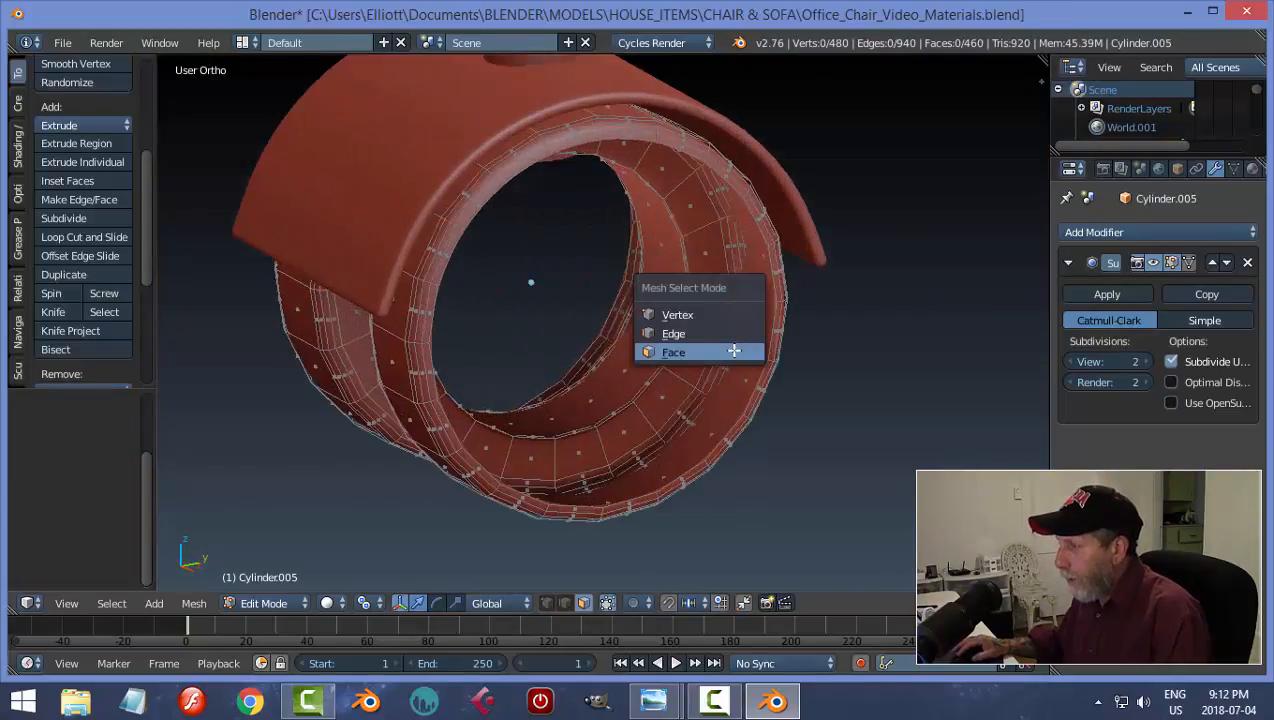
{"action": "left_click", "coordinate": [740, 319]}
{"action": "middle_click_drag", "start_coordinate": [773, 304], "coordinate": [749, 361], "text": "shift"}
{"action": "scroll", "coordinate": [745, 340], "scroll_direction": "up", "scroll_amount": 3}
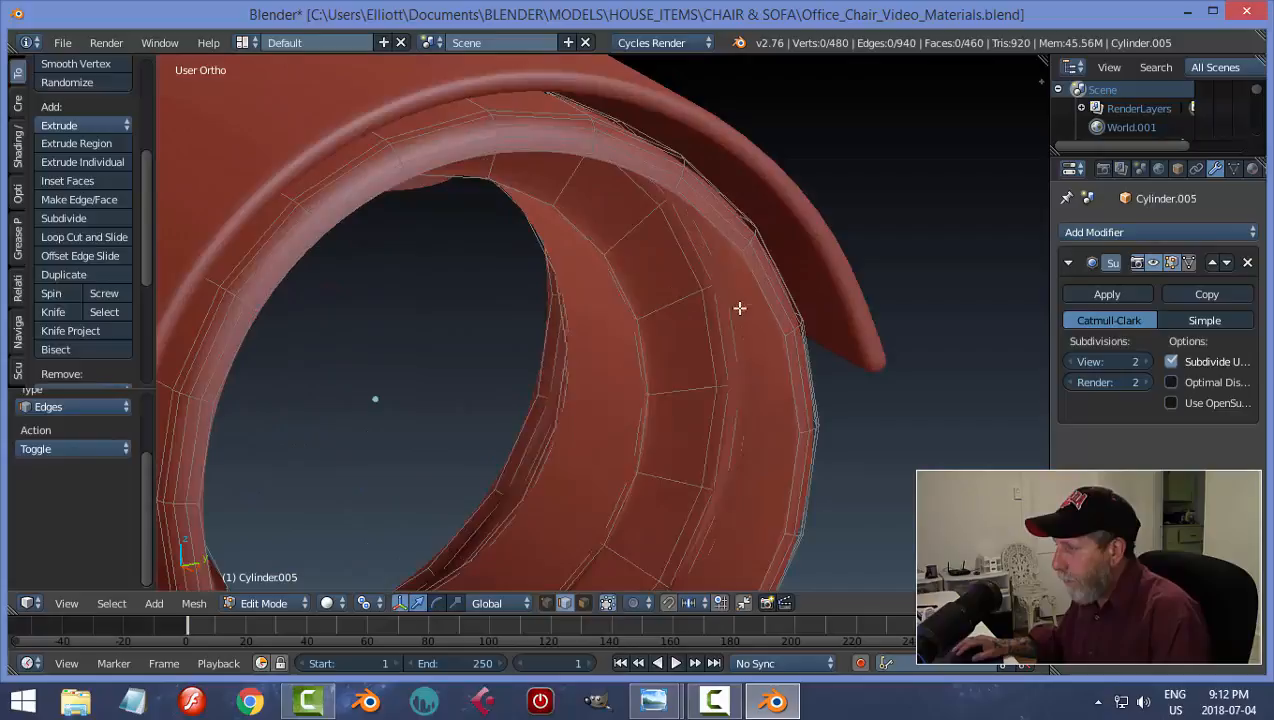
{"action": "right_click", "coordinate": [729, 236], "text": "alt"}
{"action": "middle_click_drag", "start_coordinate": [634, 347], "coordinate": [608, 357]}
{"action": "right_click", "coordinate": [638, 208], "text": "alt+shift"}
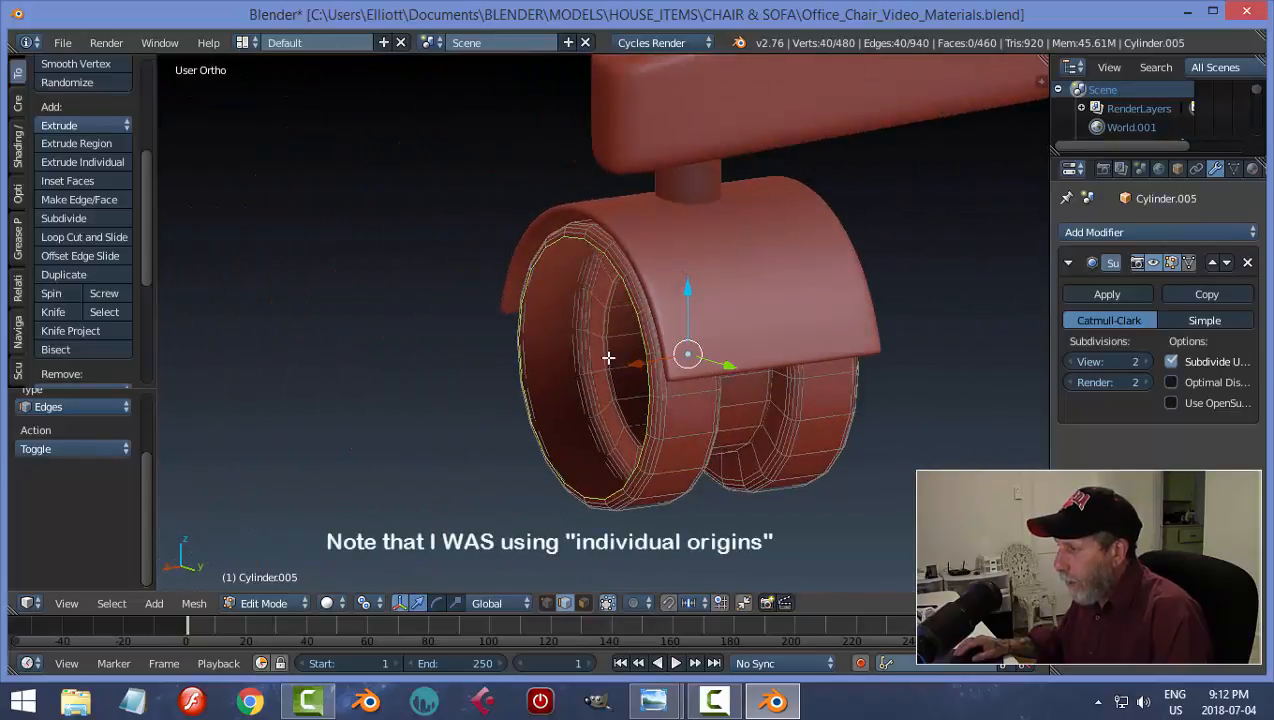
Extrude both rim loops and scale them inward in two successive rings, scaling the second ring to about 0.628
{"action": "key", "text": "s"}
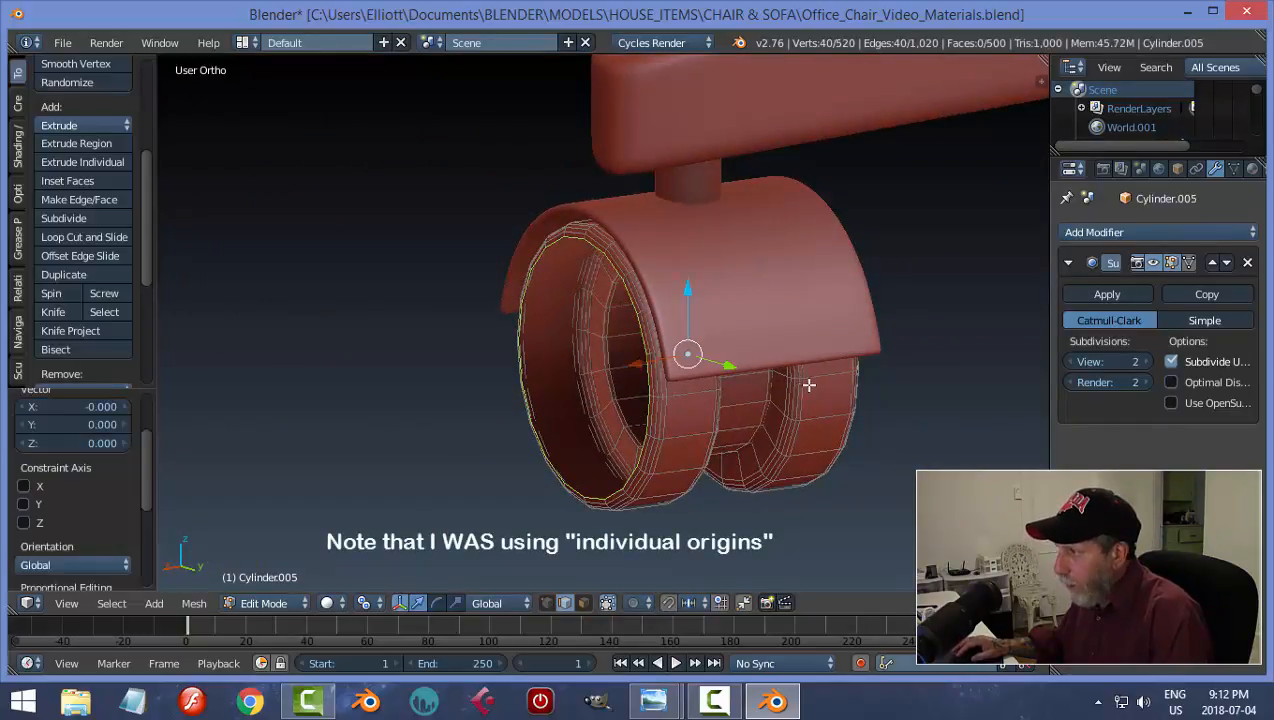
{"action": "left_click", "coordinate": [754, 401]}
{"action": "middle_click_drag", "start_coordinate": [918, 393], "coordinate": [996, 386]}
{"action": "key", "text": "e"}
{"action": "right_click", "coordinate": [836, 381]}
{"action": "key", "text": "s"}
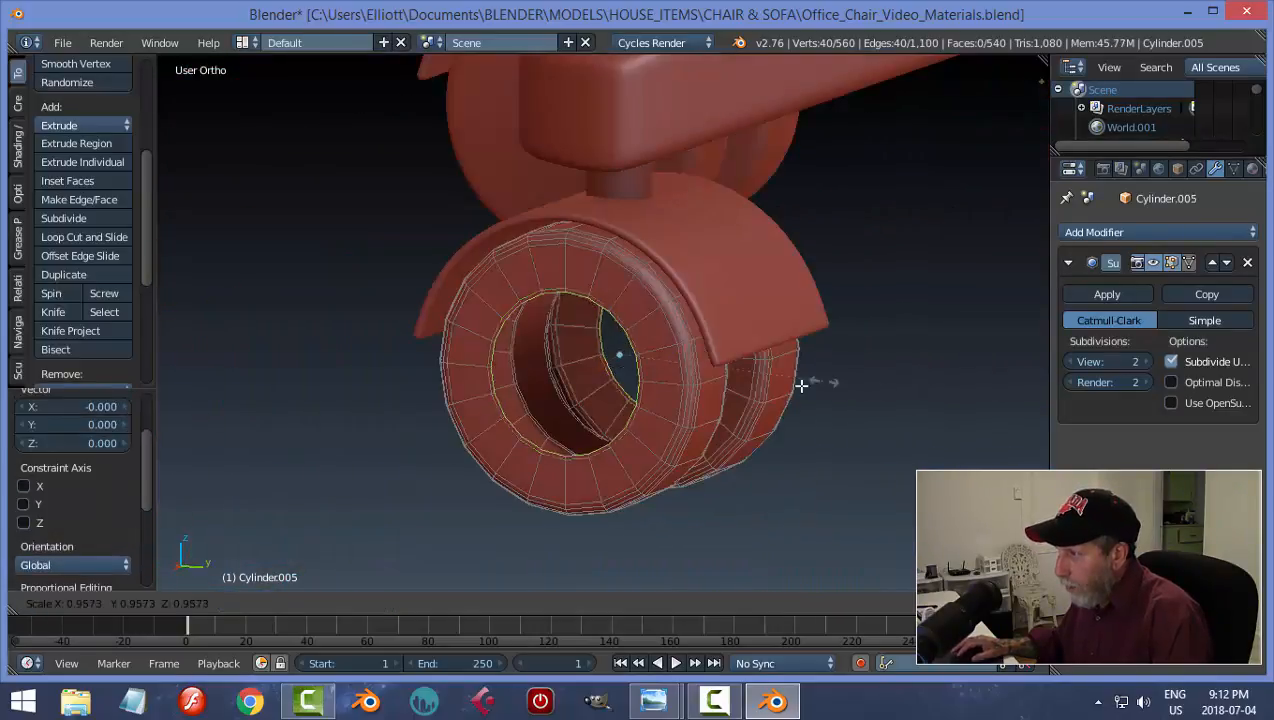
{"action": "left_click", "coordinate": [747, 404]}
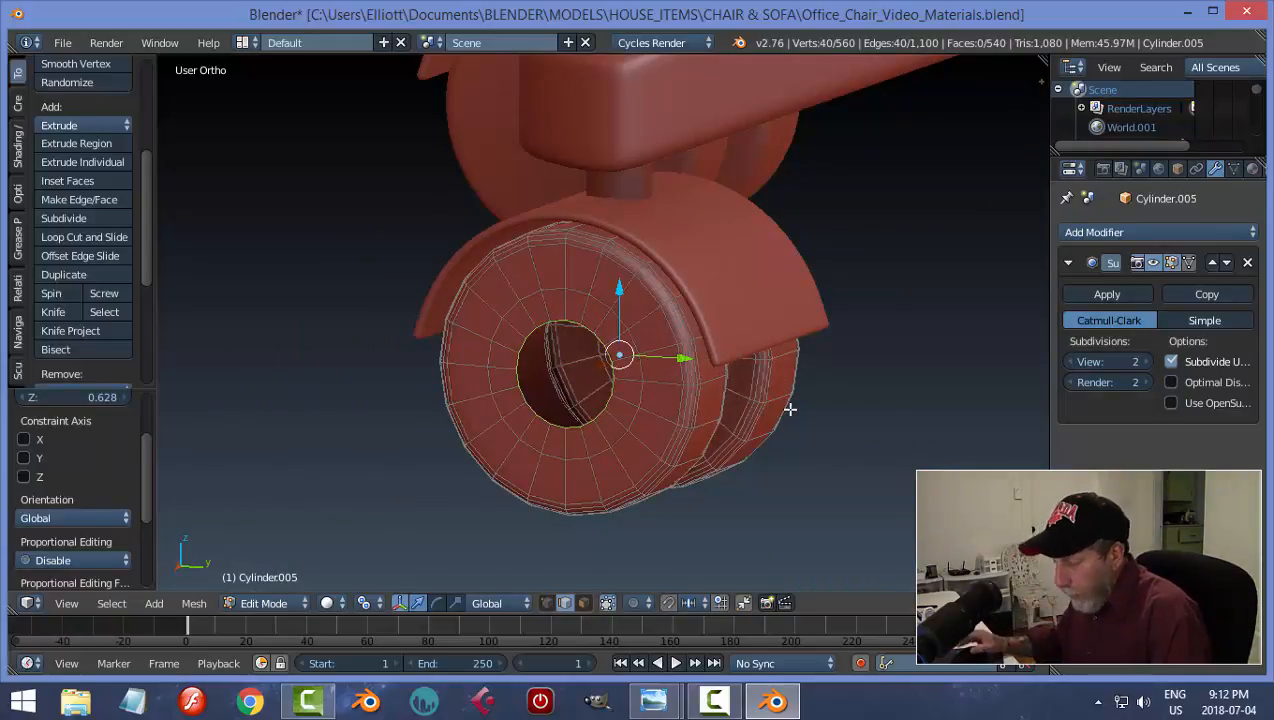
Close the central hole on one outer side by extruding only its edge loop in place and merging it at center
{"action": "key", "text": "a"}
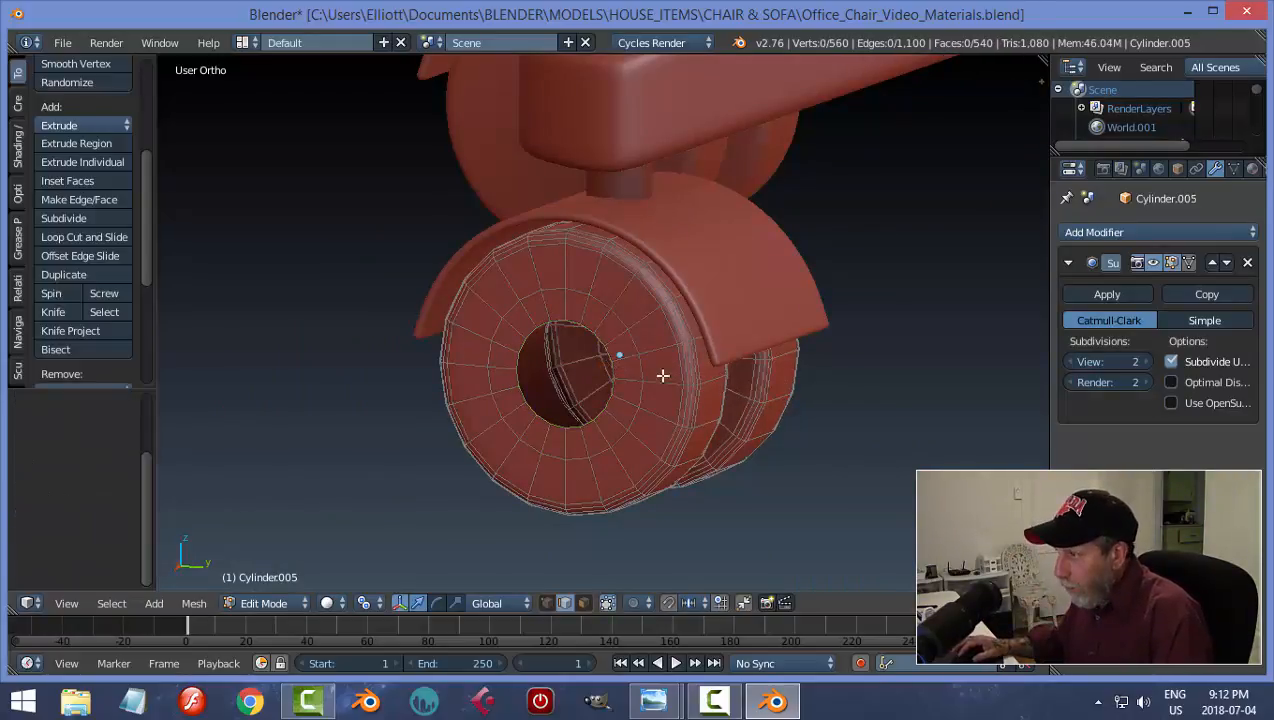
{"action": "right_click", "coordinate": [596, 333], "text": "alt"}
{"action": "key", "text": "e"}
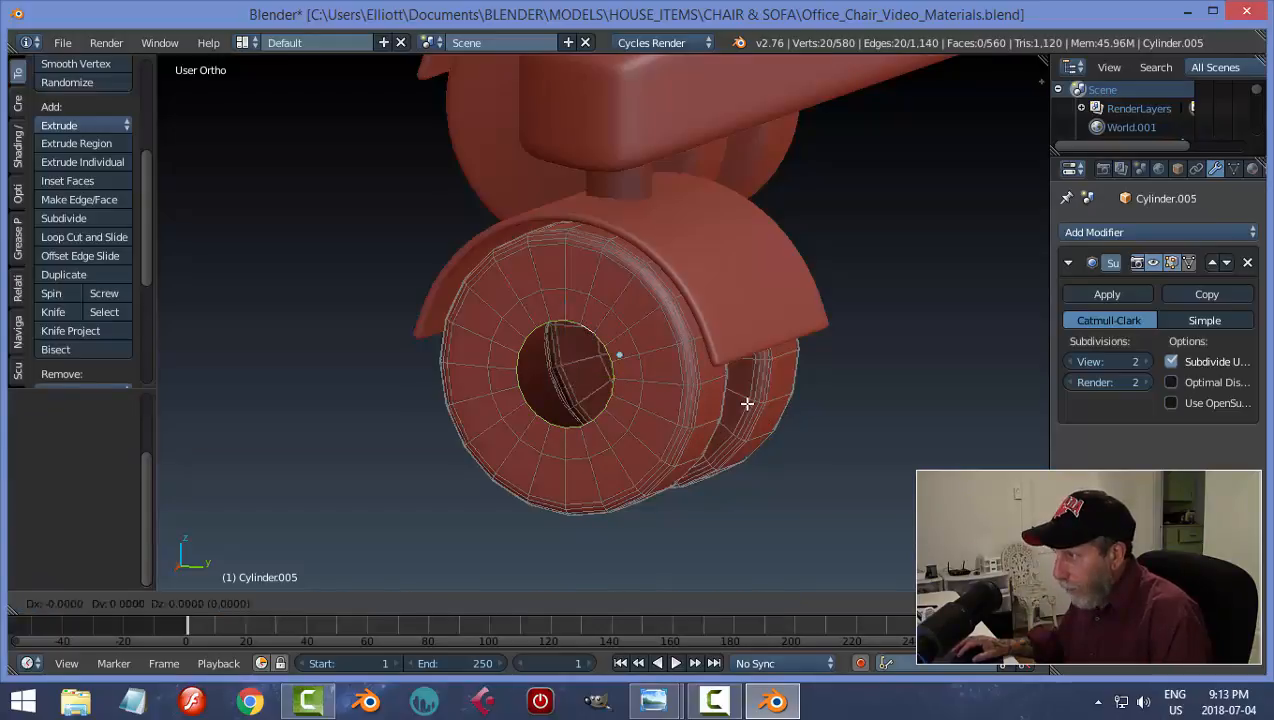
{"action": "right_click", "coordinate": [747, 403]}
{"action": "key", "text": "alt+m"}
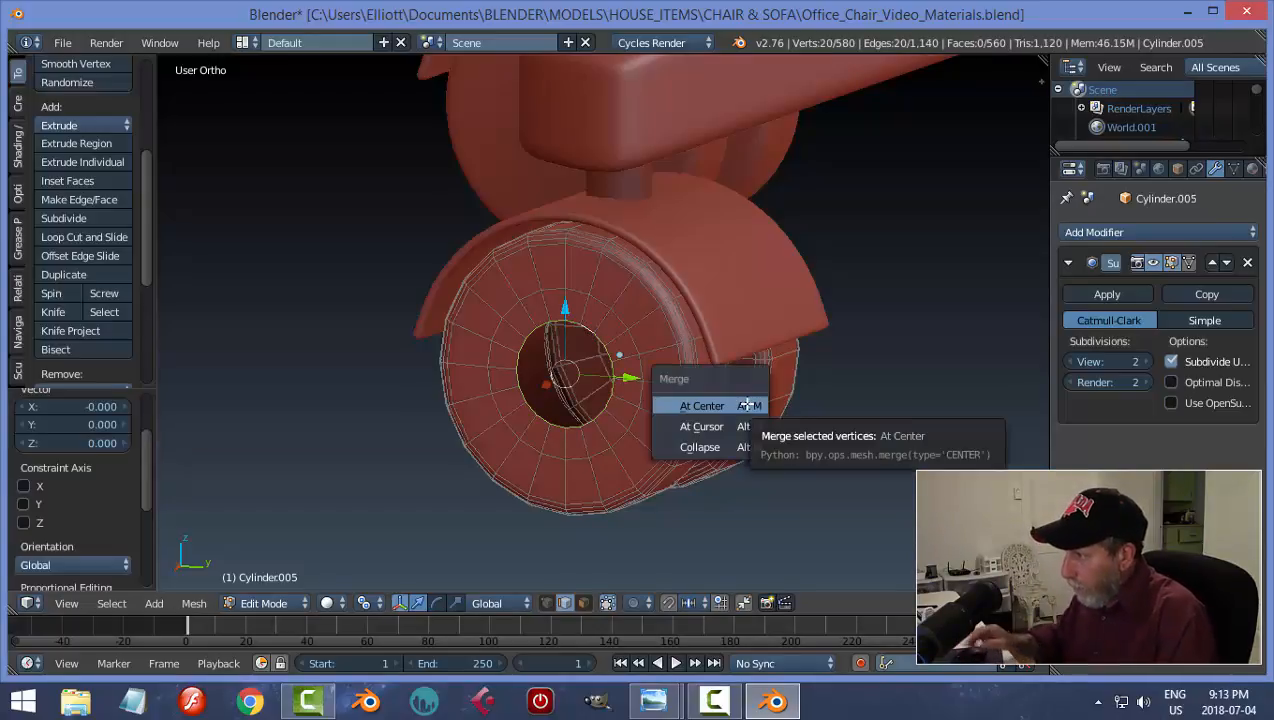
{"action": "left_click", "coordinate": [747, 405]}
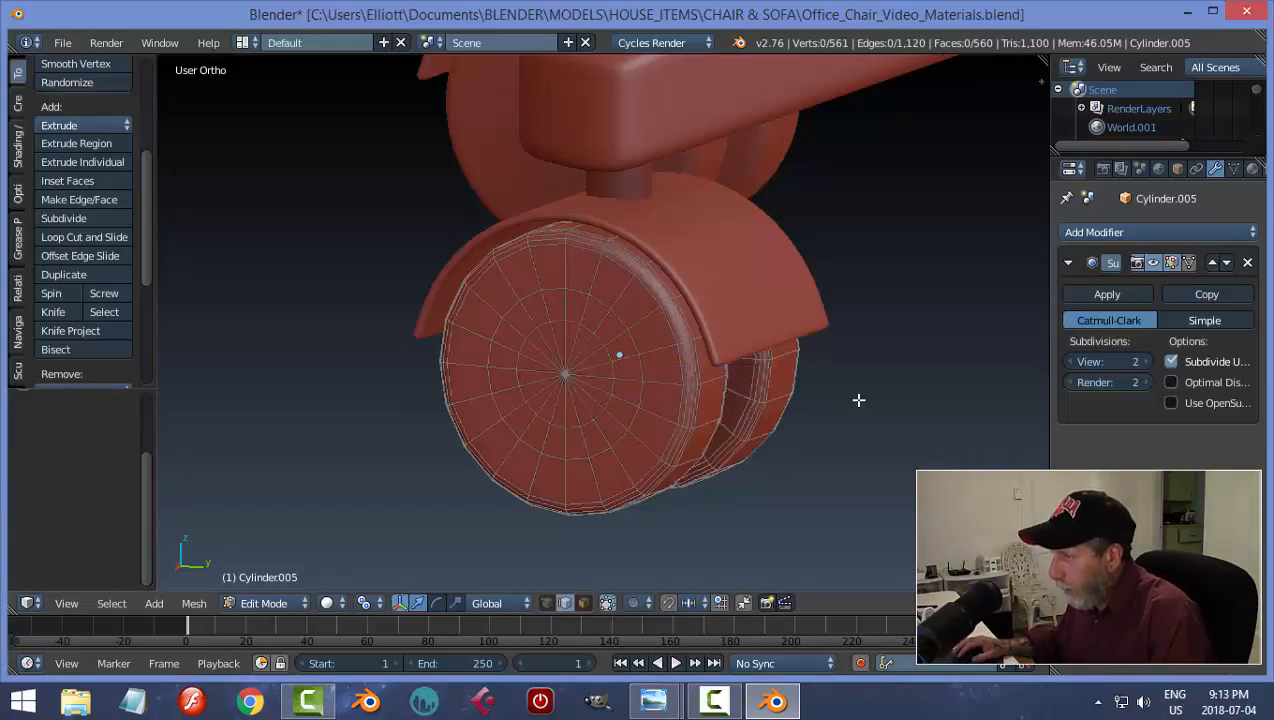
Extrude the hole's edge loop on the opposite side of the wheel in place and merge it at center
{"action": "middle_click_drag", "start_coordinate": [858, 400], "coordinate": [734, 397]}
{"action": "right_click", "coordinate": [777, 350], "text": "alt"}
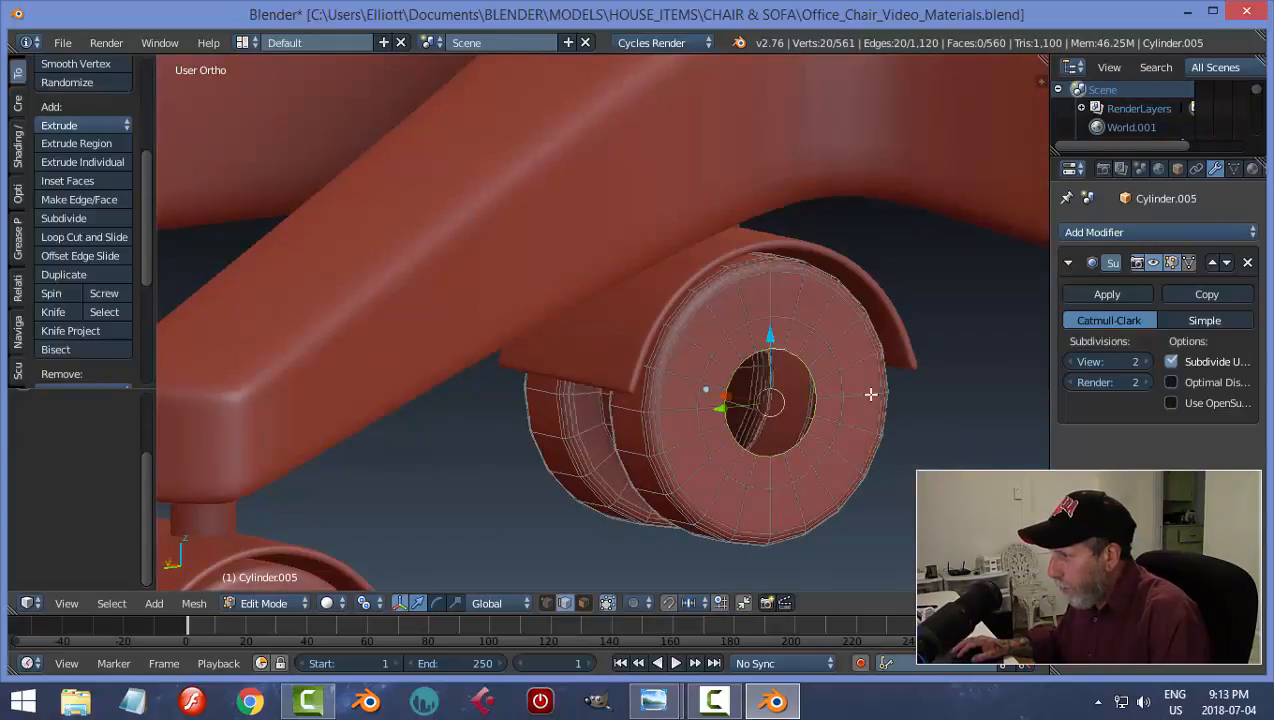
{"action": "right_click", "coordinate": [876, 400]}
{"action": "key", "text": "alt+m"}
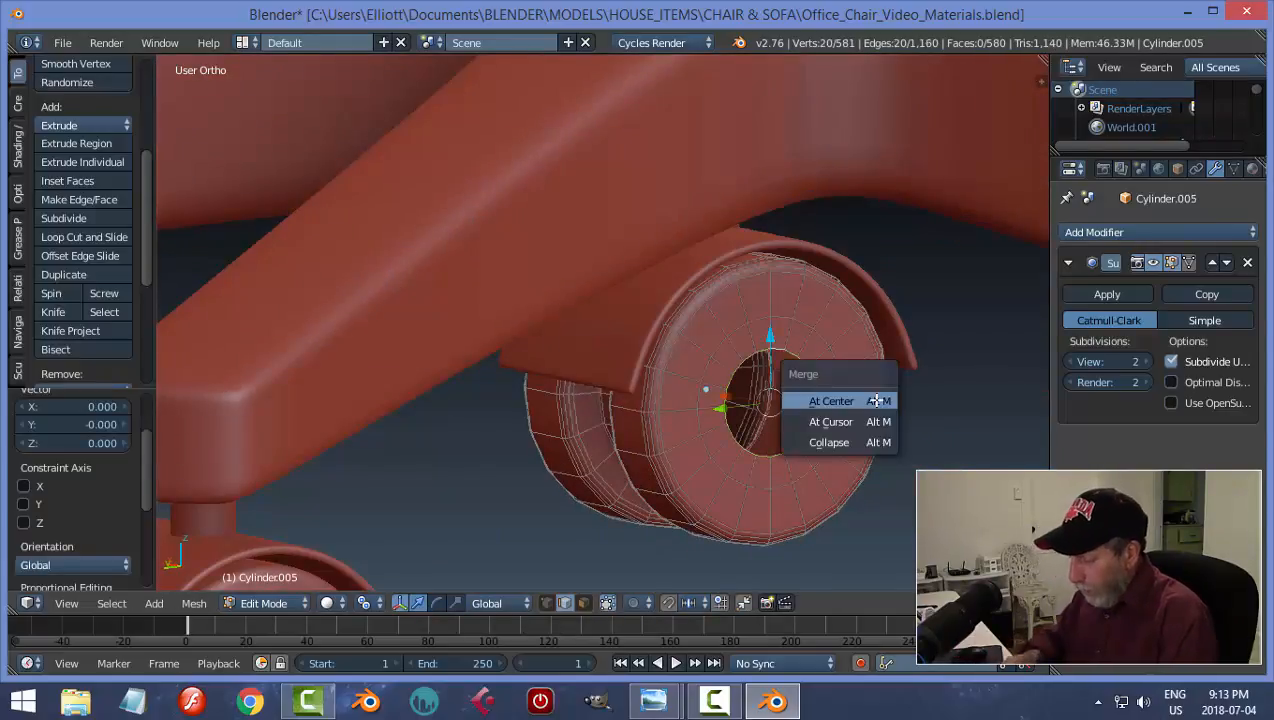
{"action": "left_click", "coordinate": [876, 400]}
Switch to face selection and select the central circle of triangular faces on both outer sides of the wheel
{"action": "key", "text": "ctrl+Tab"}
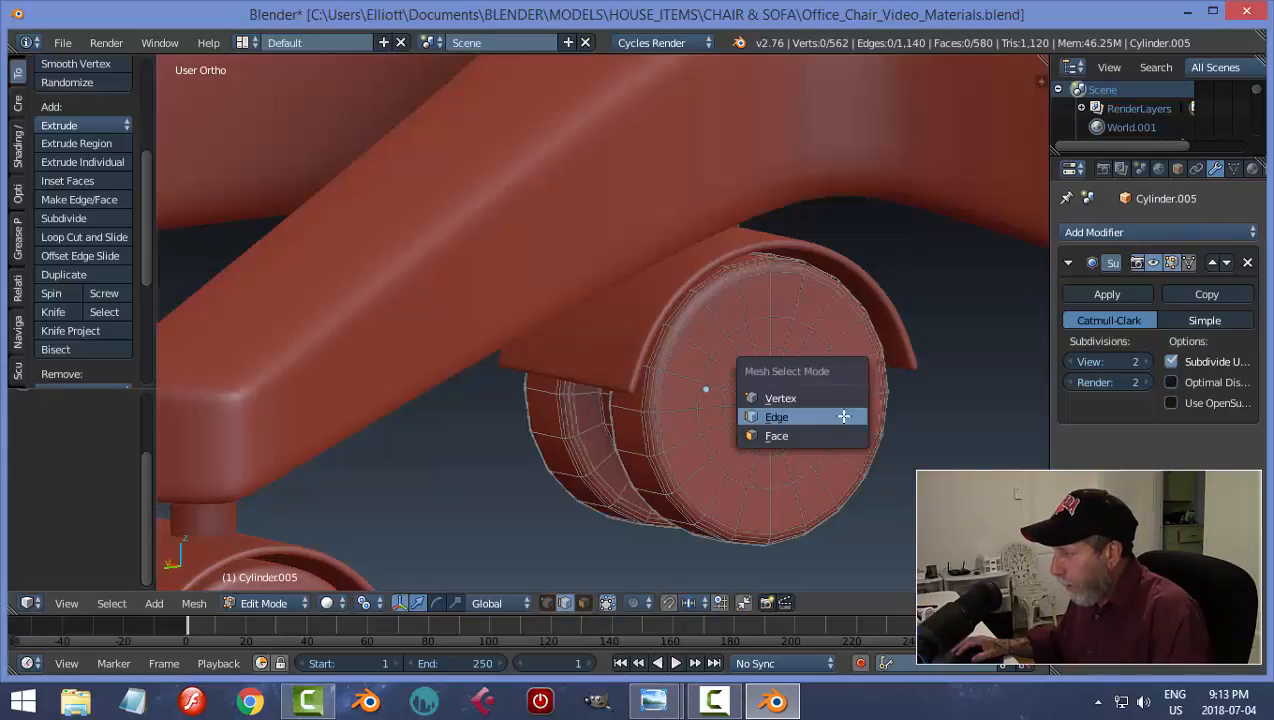
{"action": "left_click", "coordinate": [810, 441]}
{"action": "middle_click_drag", "start_coordinate": [890, 418], "coordinate": [819, 424]}
{"action": "scroll", "coordinate": [810, 461], "scroll_direction": "up", "scroll_amount": 5}
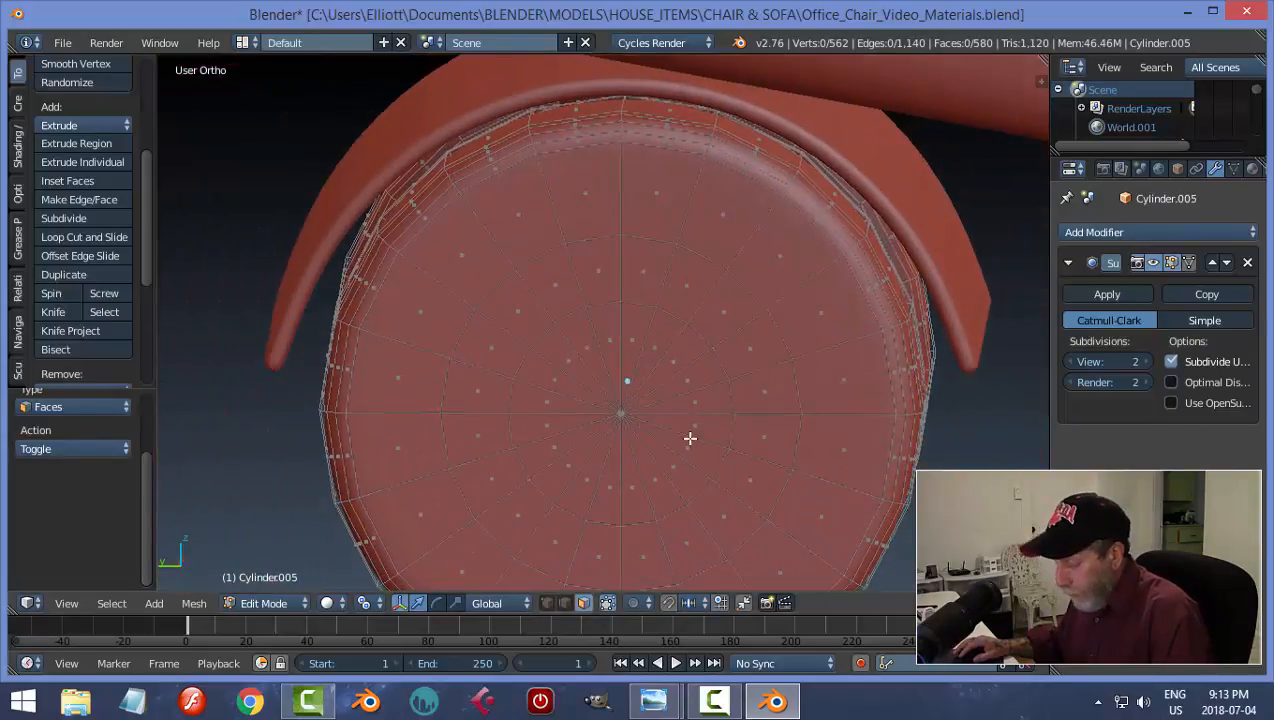
{"action": "mouse_move", "coordinate": [668, 434]}
{"action": "left_mouse_down"}
{"action": "mouse_move", "coordinate": [685, 450]}
{"action": "mouse_move", "coordinate": [615, 462]}
{"action": "mouse_move", "coordinate": [625, 455]}
{"action": "left_mouse_up"}
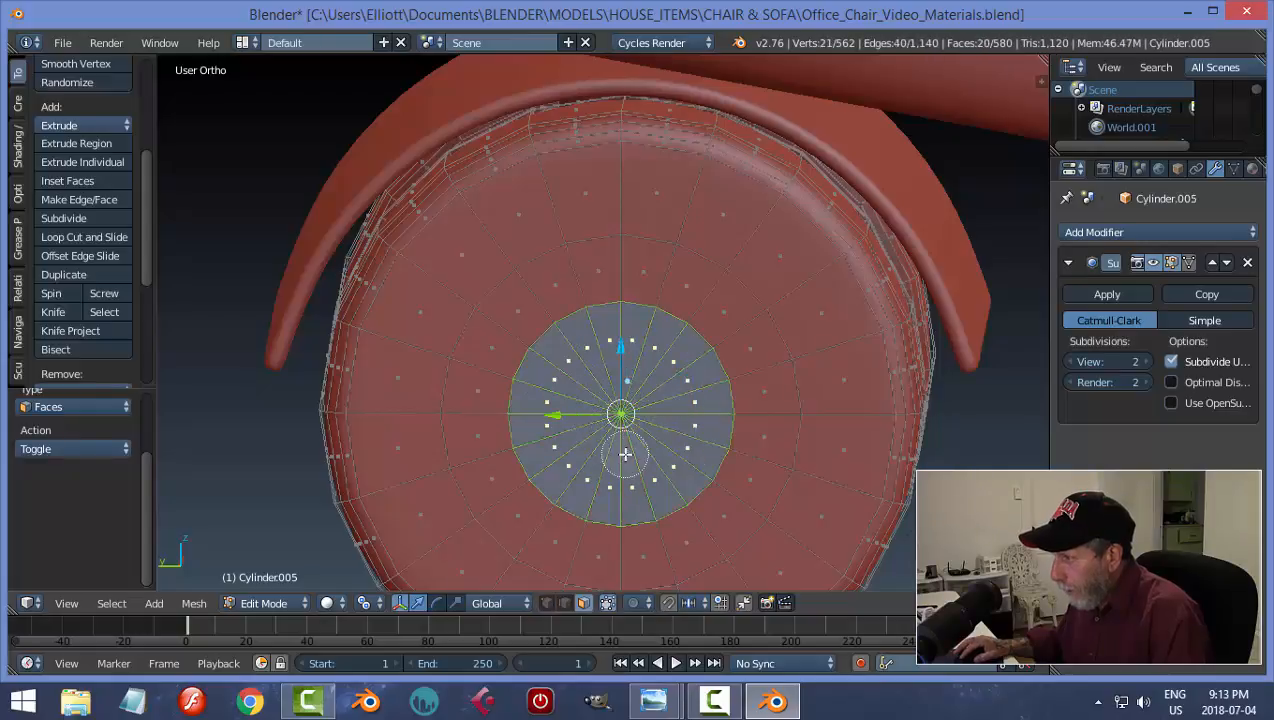
{"action": "middle_click_drag", "start_coordinate": [729, 440], "coordinate": [558, 400]}
{"action": "mouse_move", "coordinate": [582, 398]}
{"action": "left_mouse_down"}
{"action": "mouse_move", "coordinate": [610, 420]}
{"action": "mouse_move", "coordinate": [540, 370]}
{"action": "mouse_move", "coordinate": [604, 389]}
{"action": "left_mouse_up"}
{"action": "right_click", "coordinate": [604, 387]}
{"action": "scroll", "coordinate": [506, 395], "scroll_direction": "down", "scroll_amount": 2}
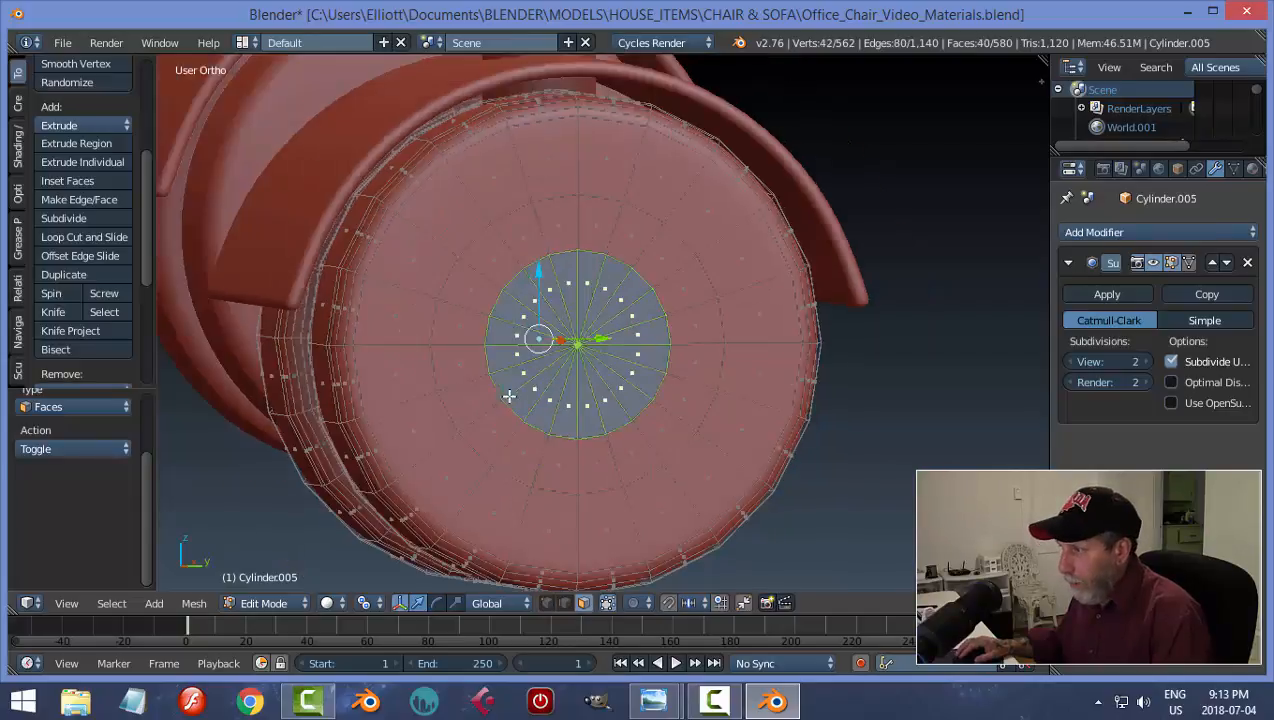
{"action": "mouse_move", "coordinate": [506, 395]}
{"action": "middle_mouse_down"}
{"action": "mouse_move", "coordinate": [757, 390]}
{"action": "mouse_move", "coordinate": [782, 430]}
{"action": "mouse_move", "coordinate": [622, 450]}
{"action": "mouse_move", "coordinate": [715, 421]}
{"action": "middle_mouse_up"}
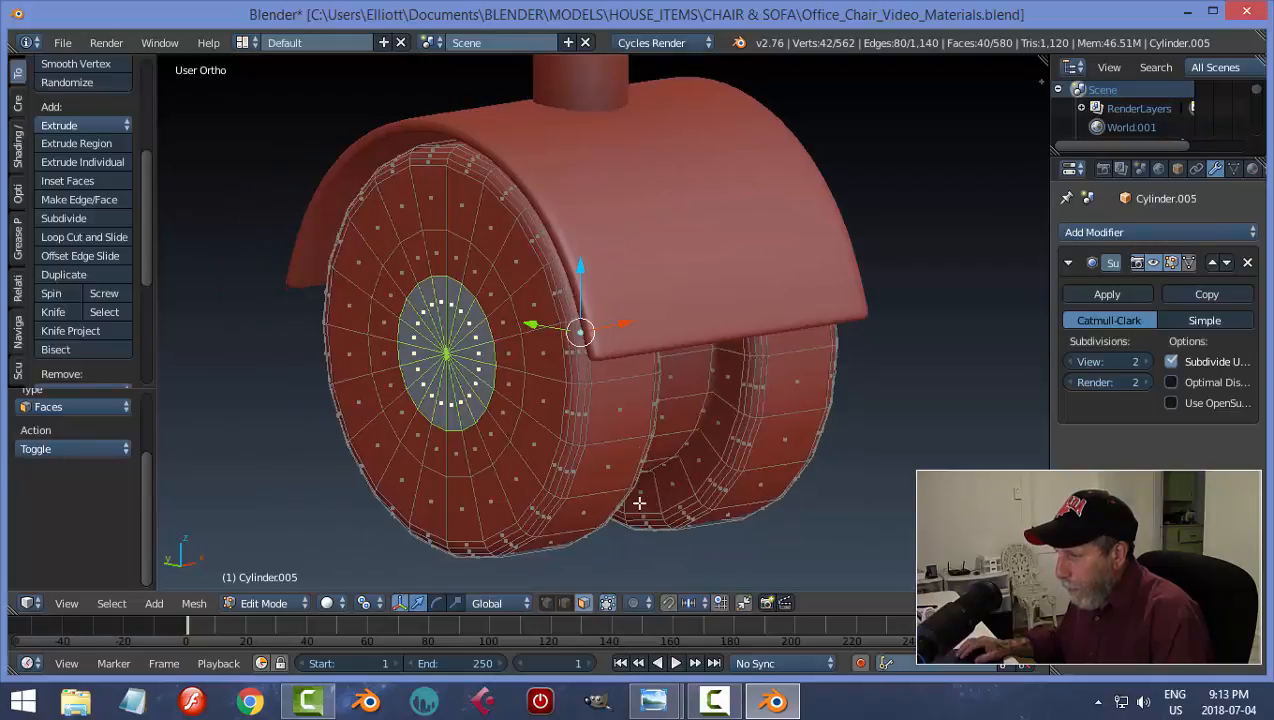
{"action": "middle_click_drag", "start_coordinate": [639, 503], "coordinate": [432, 567]}
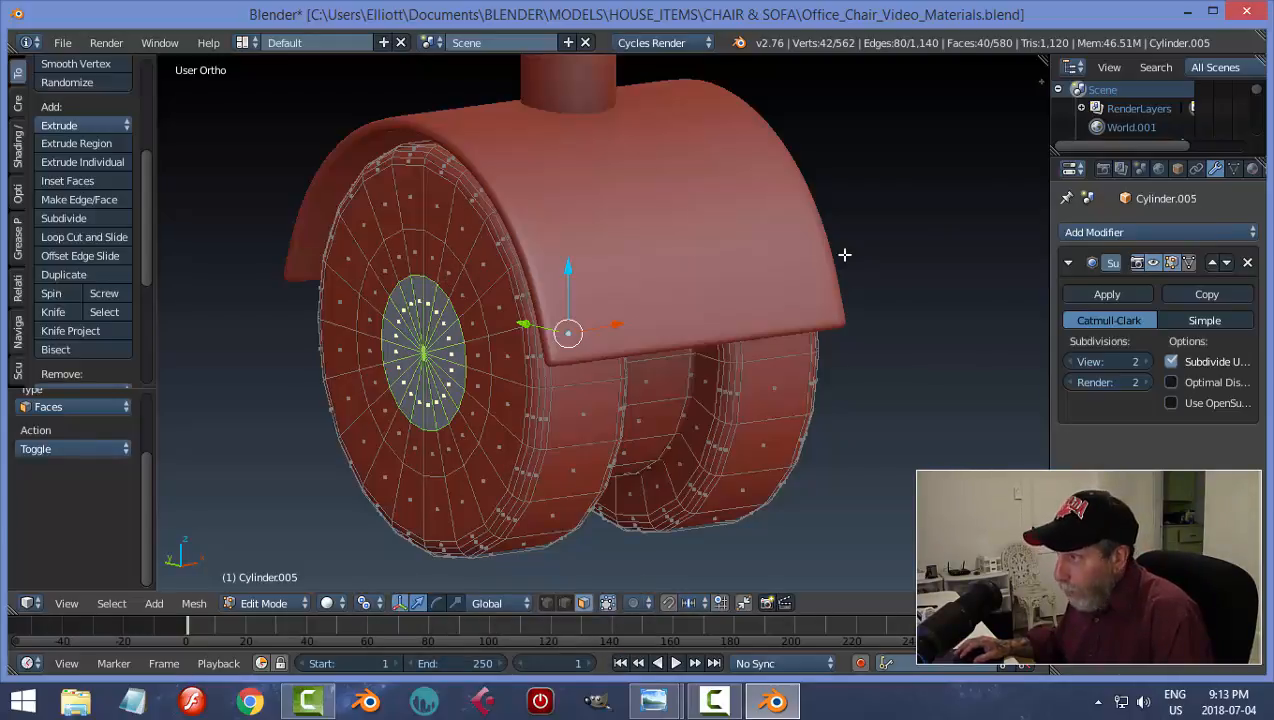
{"action": "left_click", "coordinate": [399, 601]}
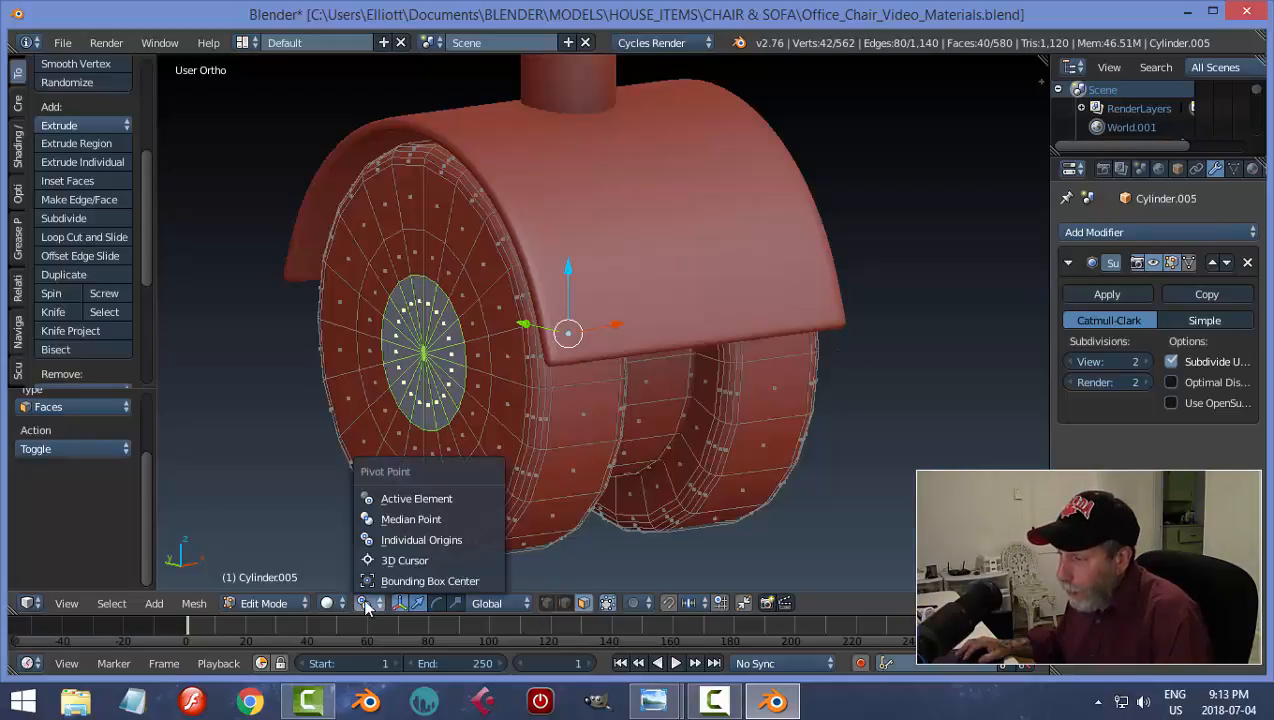
{"action": "left_click", "coordinate": [439, 515]}
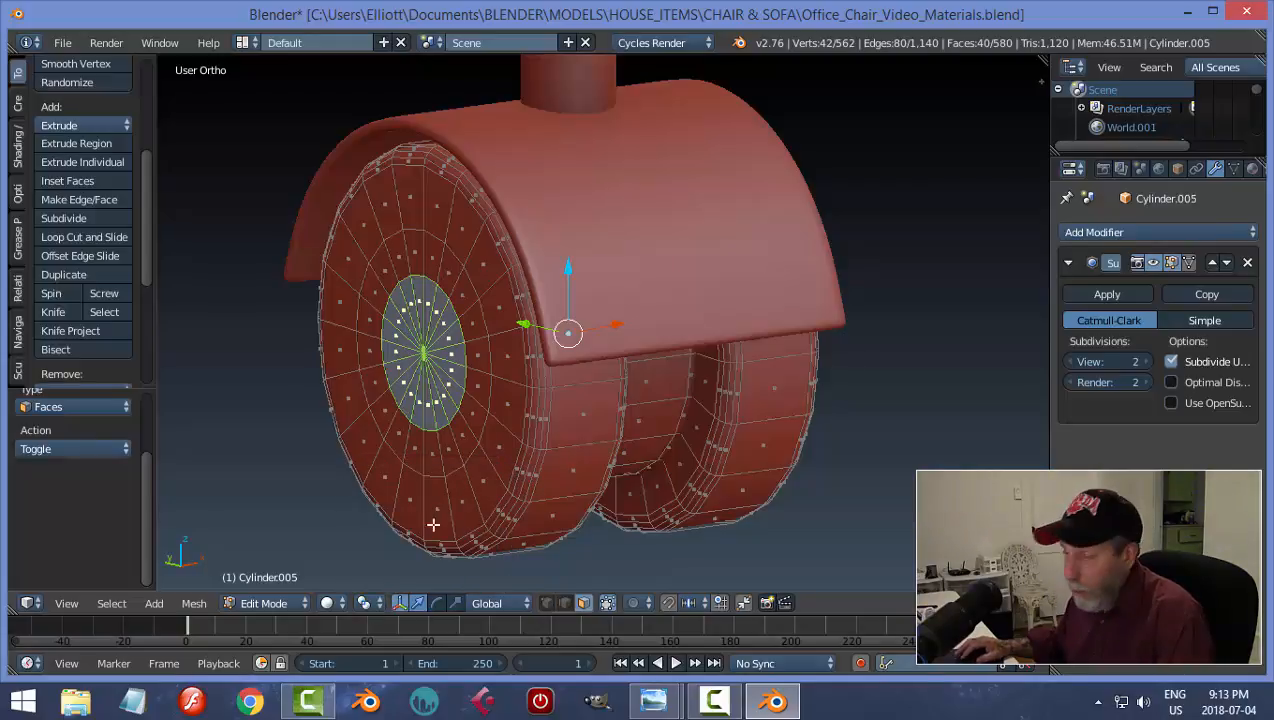
{"action": "left_click", "coordinate": [372, 605]}
{"action": "left_click", "coordinate": [420, 535]}
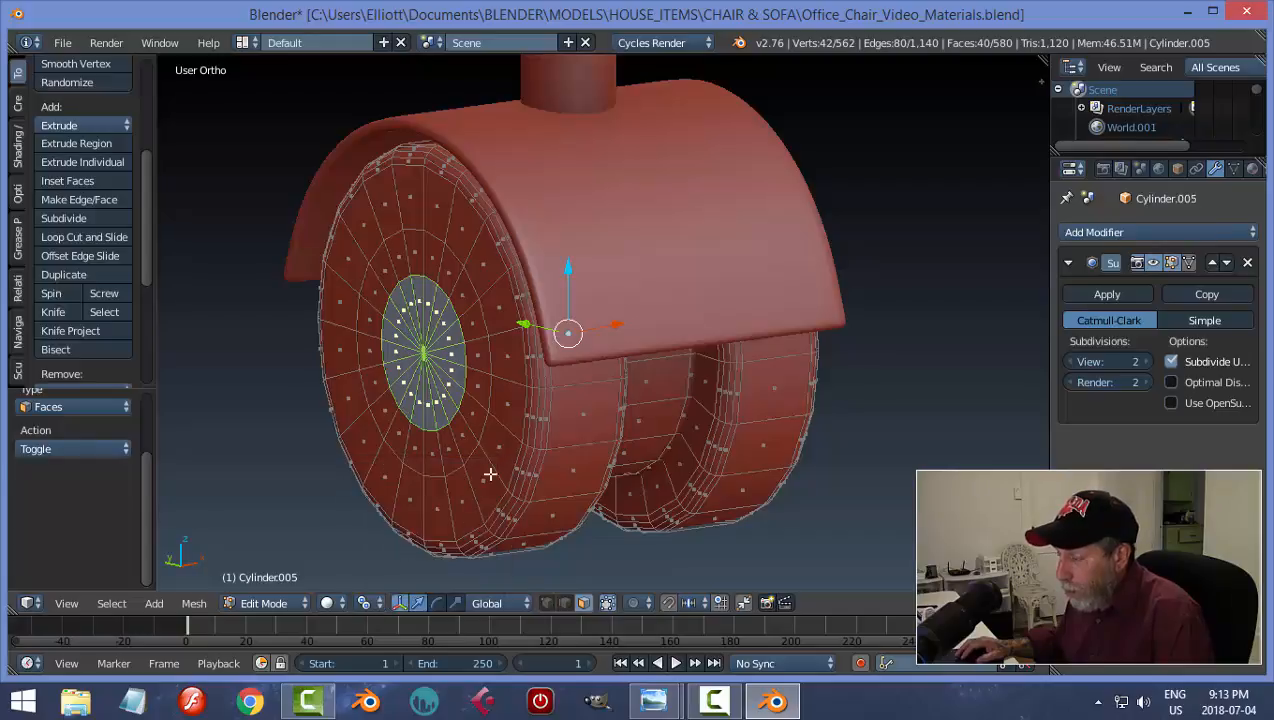
Extrude the central hub faces, set the pivot point to Median Point, and scale them to about 1.056 along X
{"action": "middle_click_drag", "start_coordinate": [496, 450], "coordinate": [573, 450]}
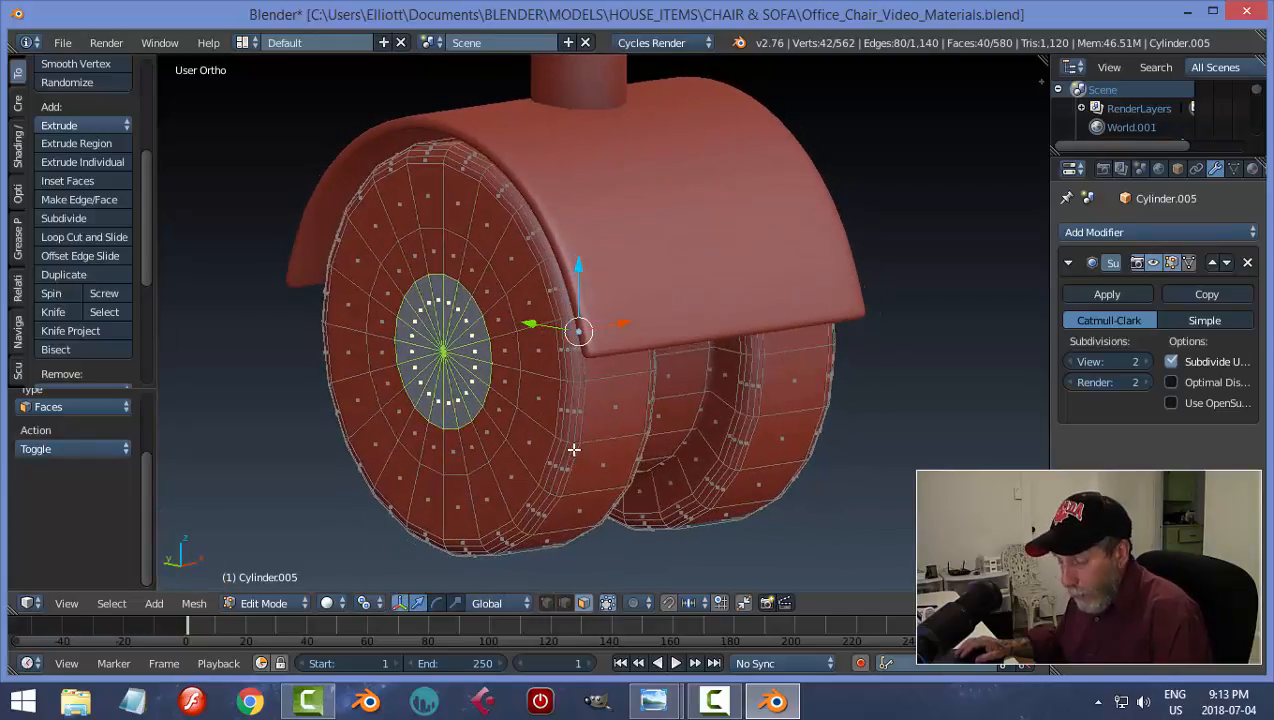
{"action": "key", "text": "e"}
{"action": "left_click", "coordinate": [573, 450]}
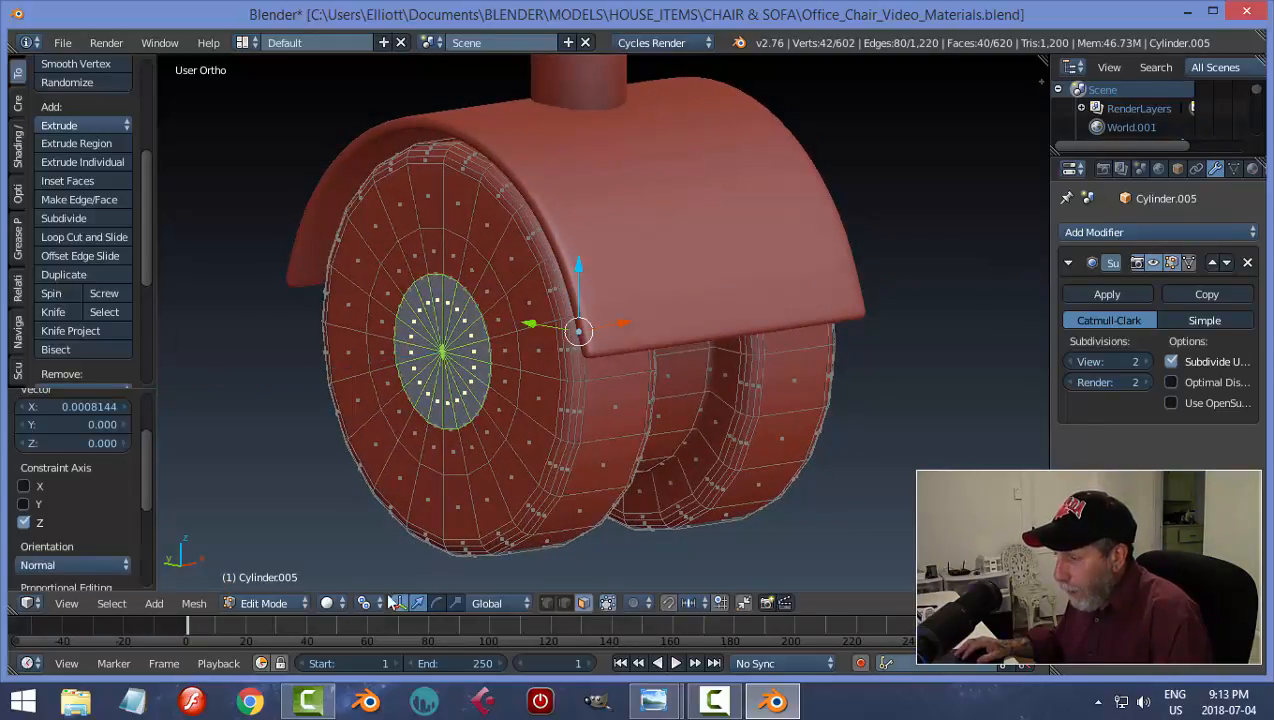
{"action": "left_click", "coordinate": [385, 603]}
{"action": "left_click", "coordinate": [406, 518]}
{"action": "mouse_move", "coordinate": [611, 483]}
{"action": "middle_mouse_down"}
{"action": "mouse_move", "coordinate": [574, 490]}
{"action": "mouse_move", "coordinate": [598, 492]}
{"action": "middle_mouse_up"}
{"action": "key", "text": "s"}
{"action": "key", "text": "x"}
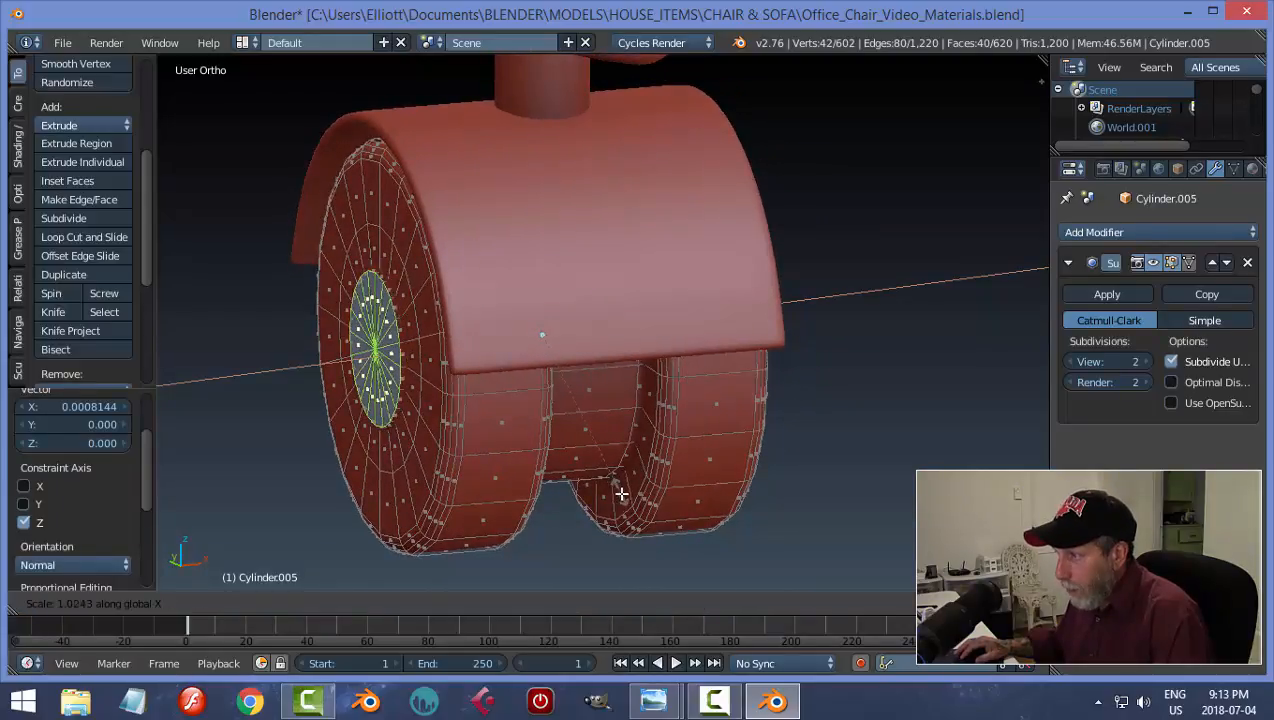
{"action": "left_click", "coordinate": [623, 496]}
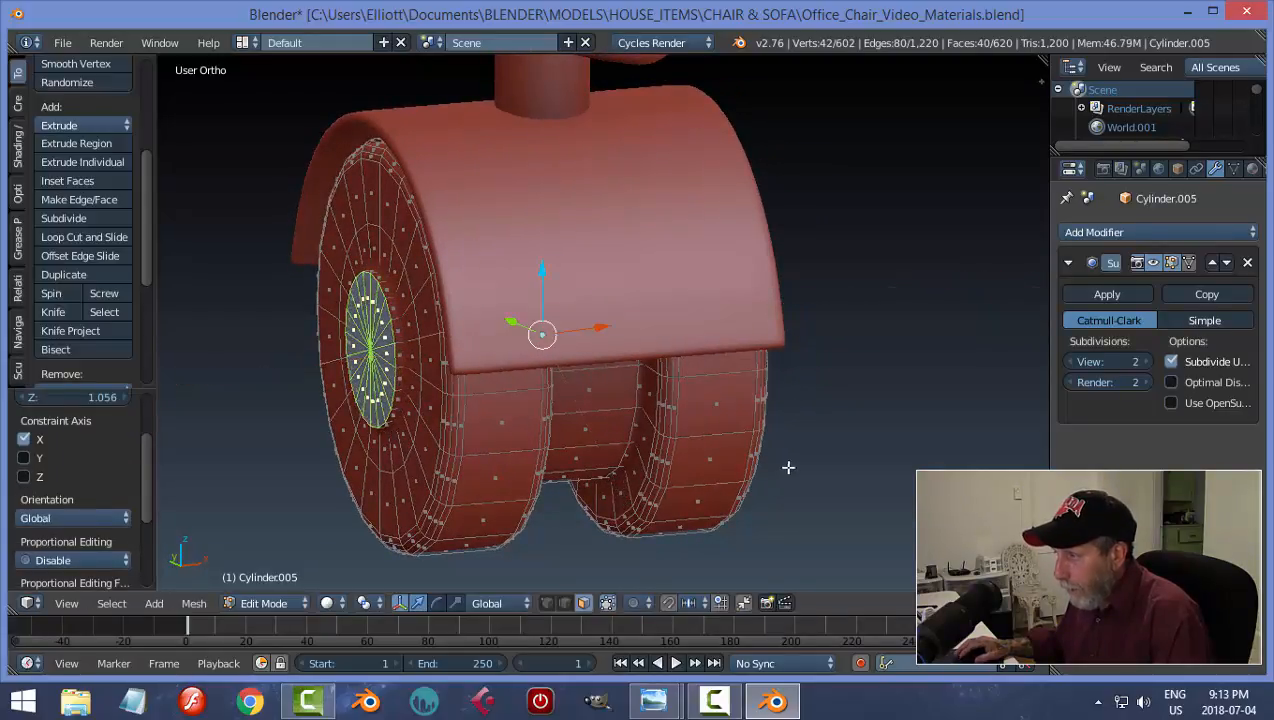
Deselect everything and add a loop cut around one raised hub, sliding it to the hub's base with a factor of about -0.924
{"action": "middle_click_drag", "start_coordinate": [788, 464], "coordinate": [834, 459]}
{"action": "scroll", "coordinate": [800, 470], "scroll_direction": "up", "scroll_amount": 1}
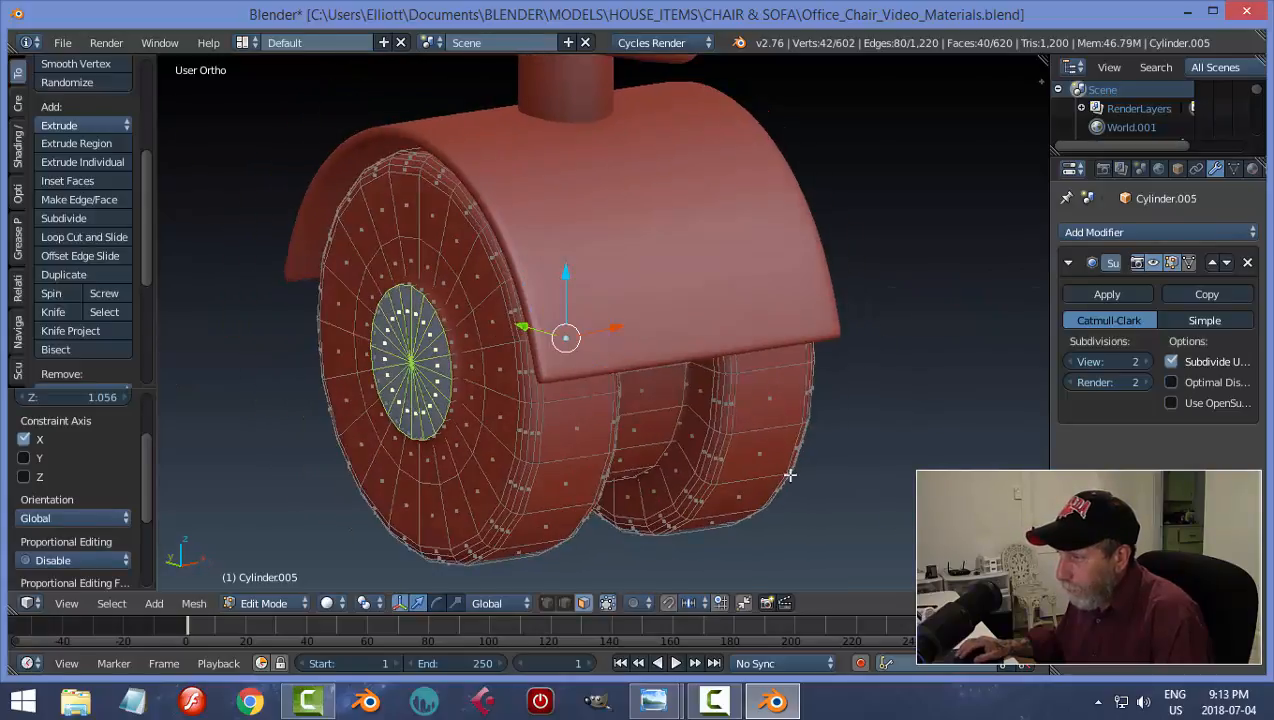
{"action": "scroll", "coordinate": [505, 455], "scroll_direction": "up", "scroll_amount": 4}
{"action": "middle_click_drag", "start_coordinate": [426, 450], "coordinate": [368, 353], "text": "shift"}
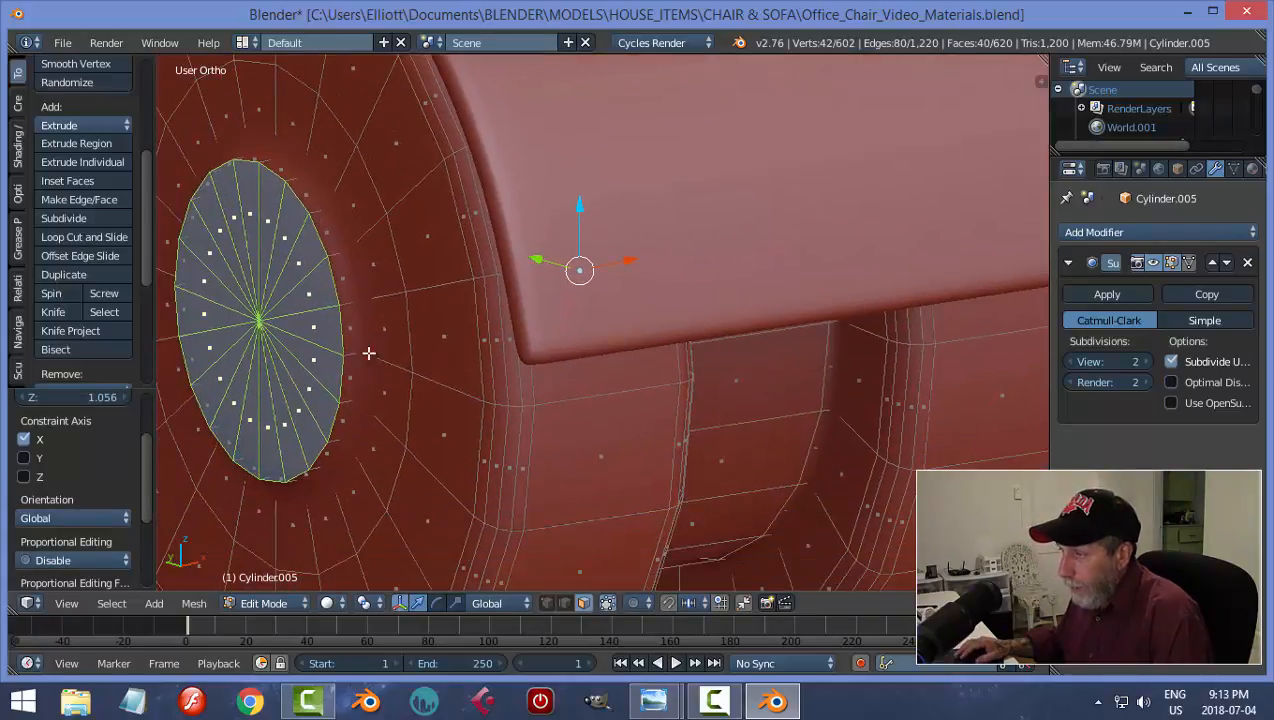
{"action": "key", "text": "a"}
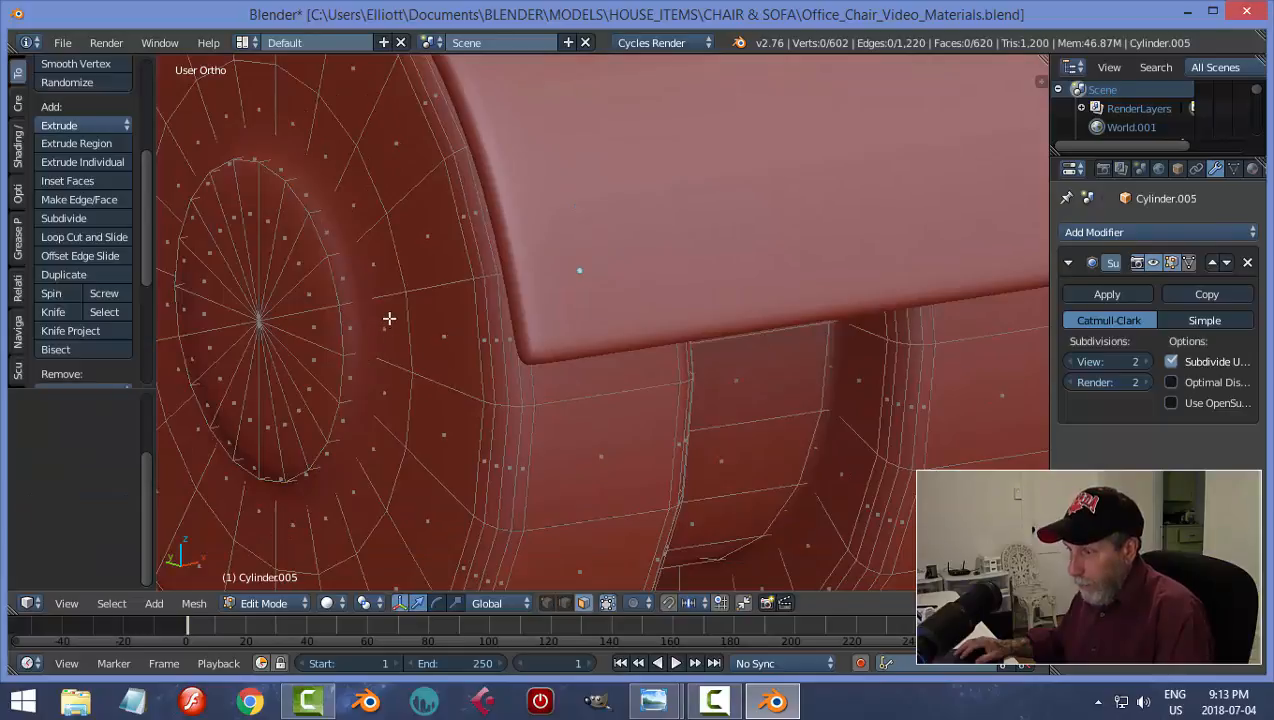
{"action": "key", "text": "ctrl+r"}
{"action": "left_click", "coordinate": [378, 291]}
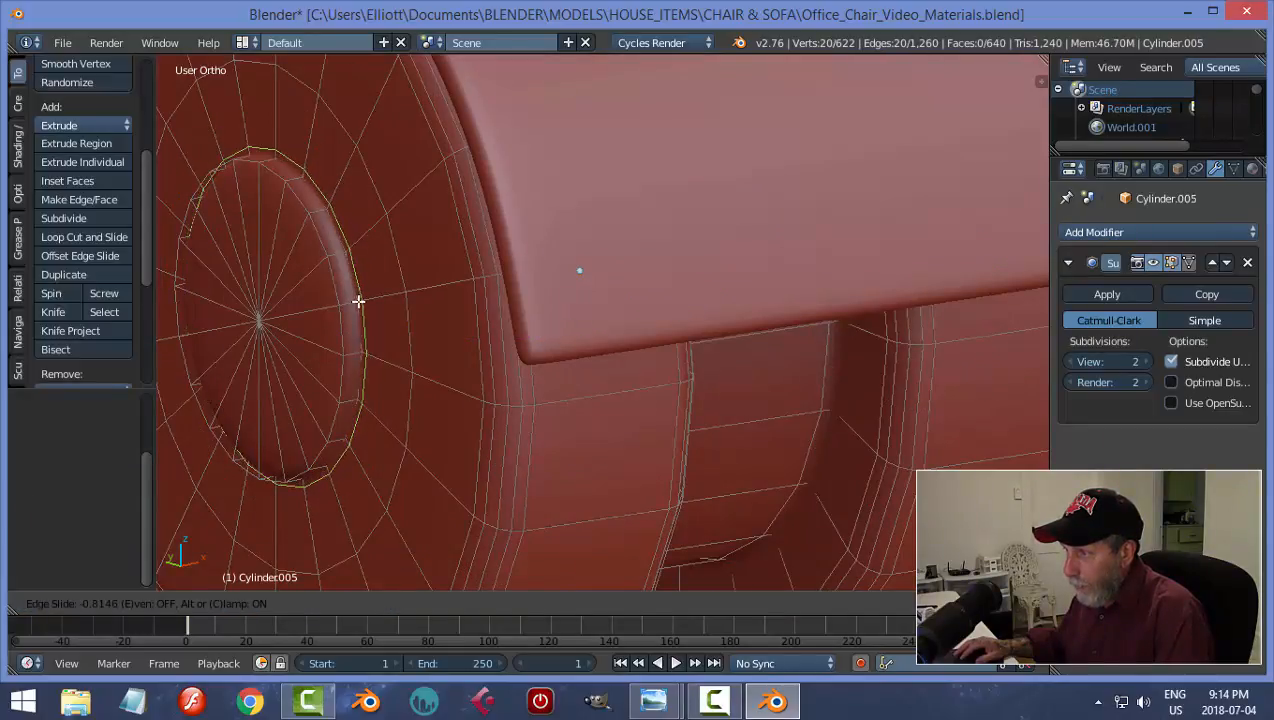
{"action": "left_click", "coordinate": [361, 311]}
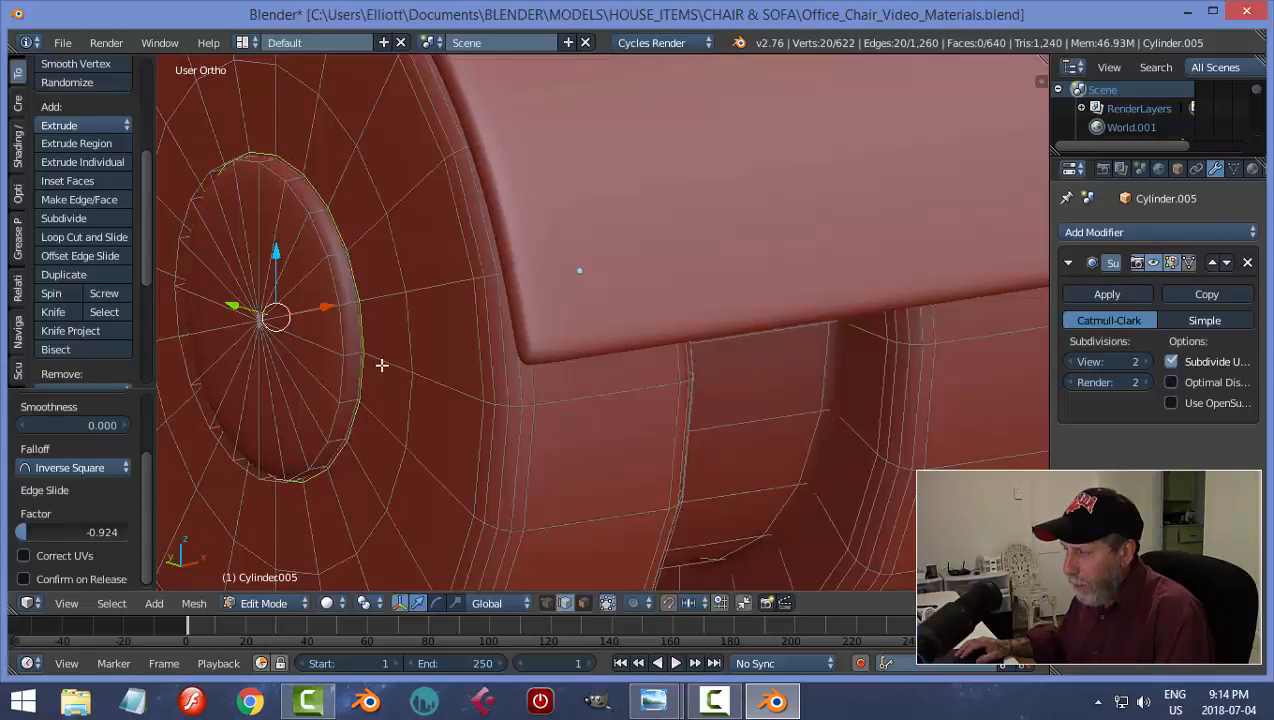
Inspect the wheel's opposite hub, check the caster wheels in Office_Chair_video_render.png in Windows Photo Viewer, and return to Blender
{"action": "scroll", "coordinate": [381, 365], "scroll_direction": "down", "scroll_amount": 5}
{"action": "middle_click_drag", "start_coordinate": [381, 365], "coordinate": [456, 394]}
{"action": "middle_click_drag", "start_coordinate": [586, 387], "coordinate": [538, 372]}
{"action": "scroll", "coordinate": [517, 363], "scroll_direction": "up", "scroll_amount": 2}
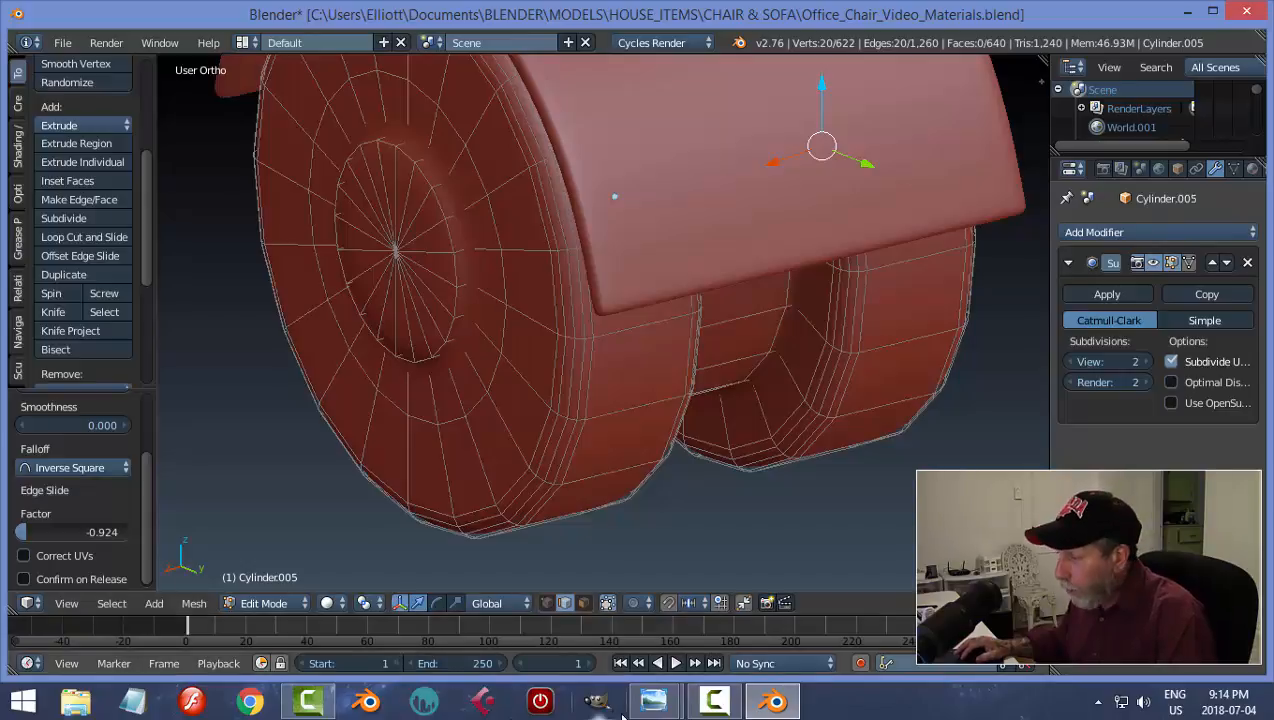
{"action": "mouse_move", "coordinate": [654, 700]}
{"action": "left_click", "coordinate": [622, 540]}
{"action": "scroll", "coordinate": [622, 540], "scroll_direction": "up", "scroll_amount": 5}
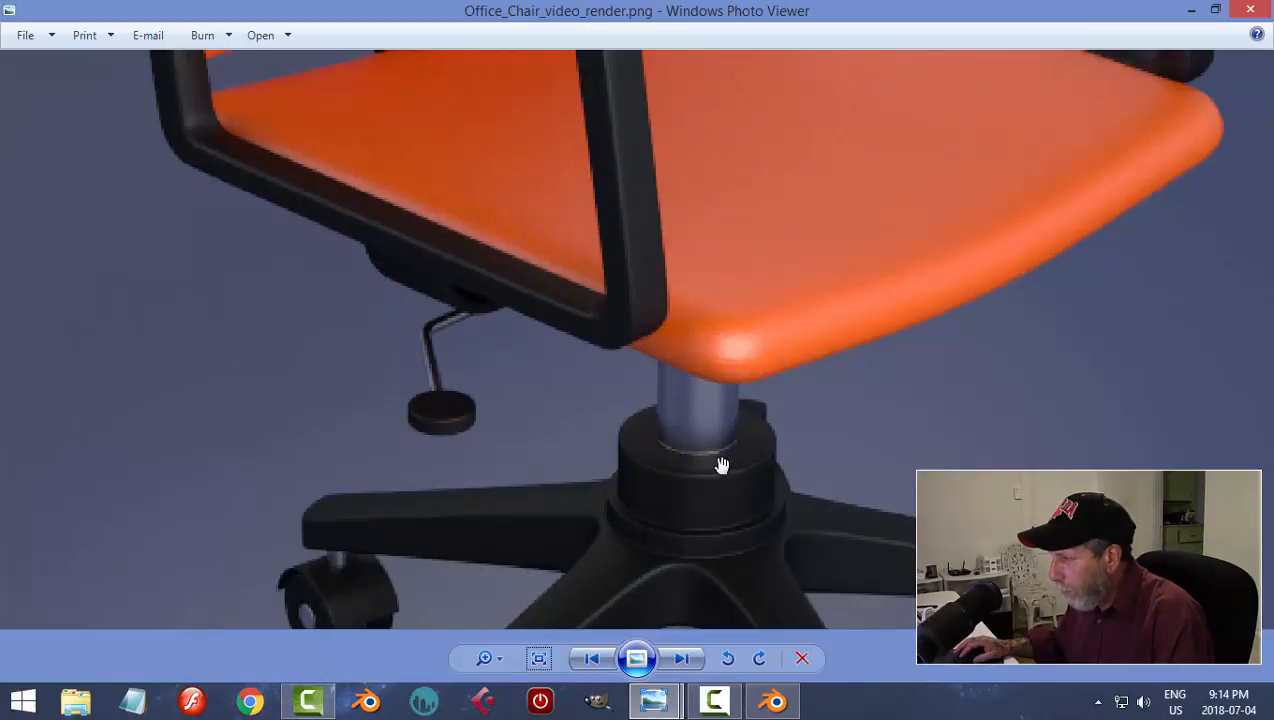
{"action": "scroll", "coordinate": [715, 497], "scroll_direction": "down", "scroll_amount": 5}
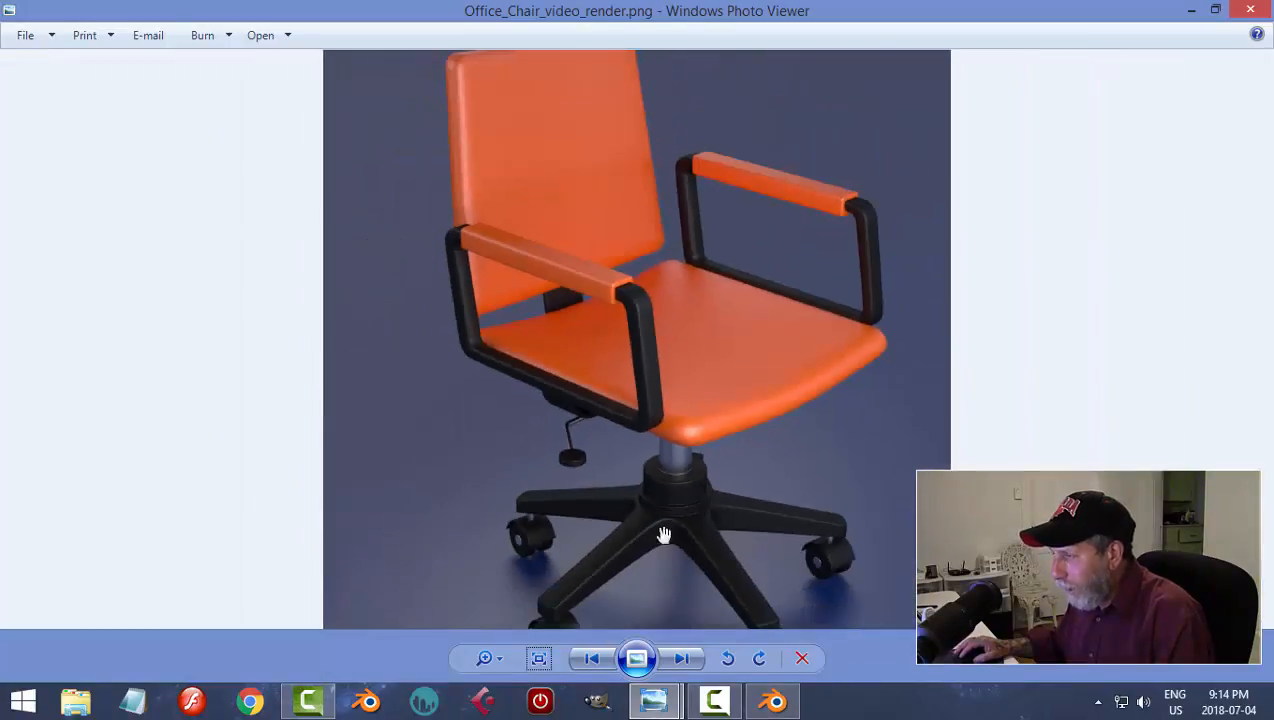
{"action": "left_click", "coordinate": [777, 702]}
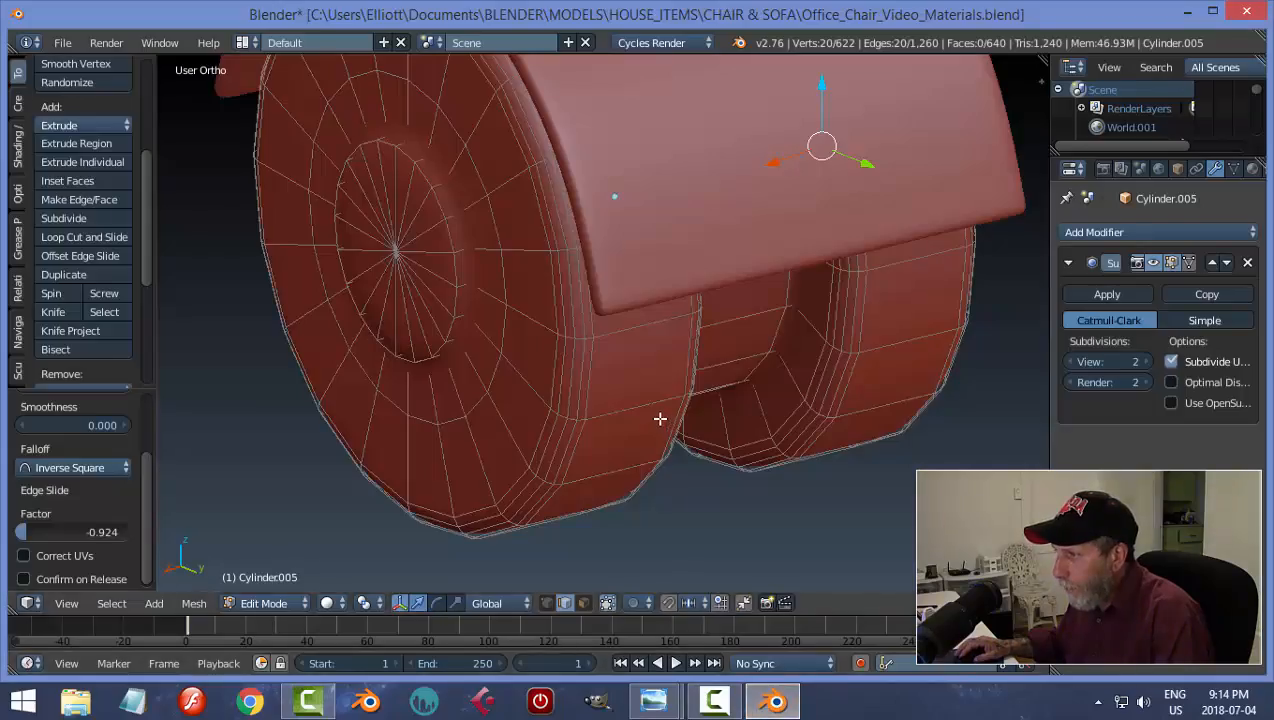
Add a loop cut on the wheel's outer face, slide it toward the hub's base with a factor of -0.737, and return to Object Mode
{"action": "key", "text": "ctrl+r"}
{"action": "left_click", "coordinate": [484, 253]}
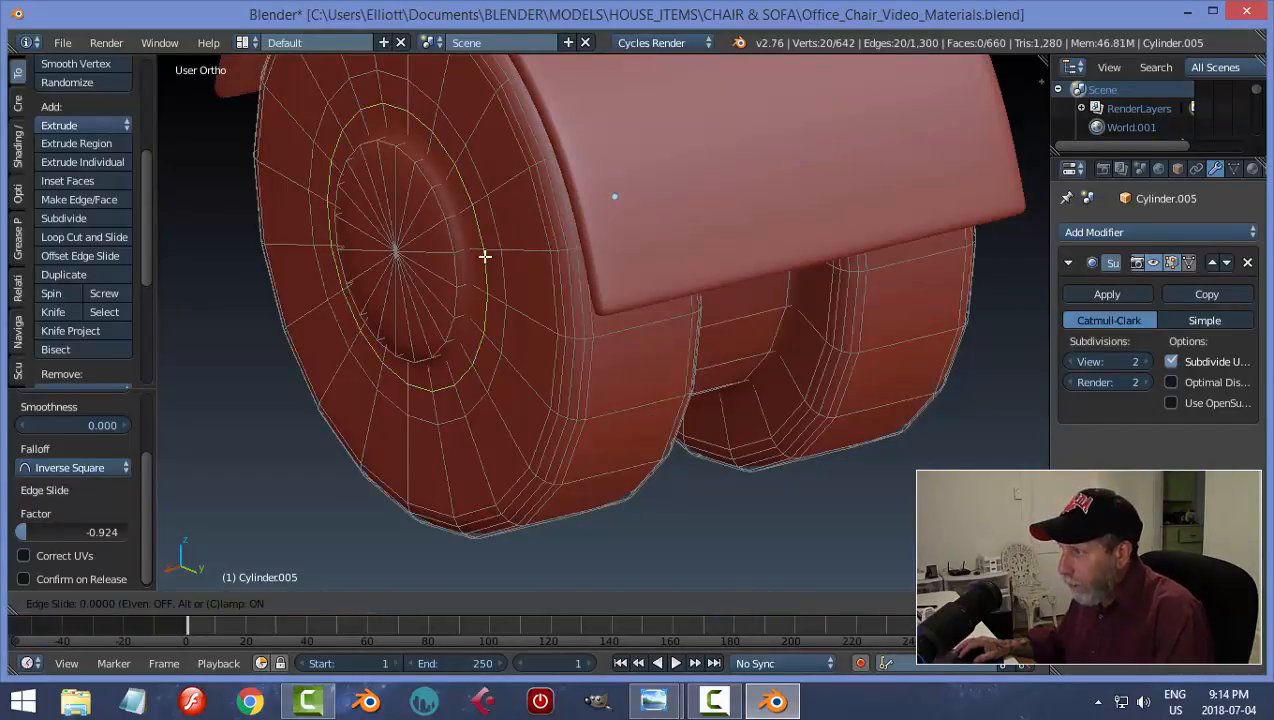
{"action": "left_click", "coordinate": [472, 302]}
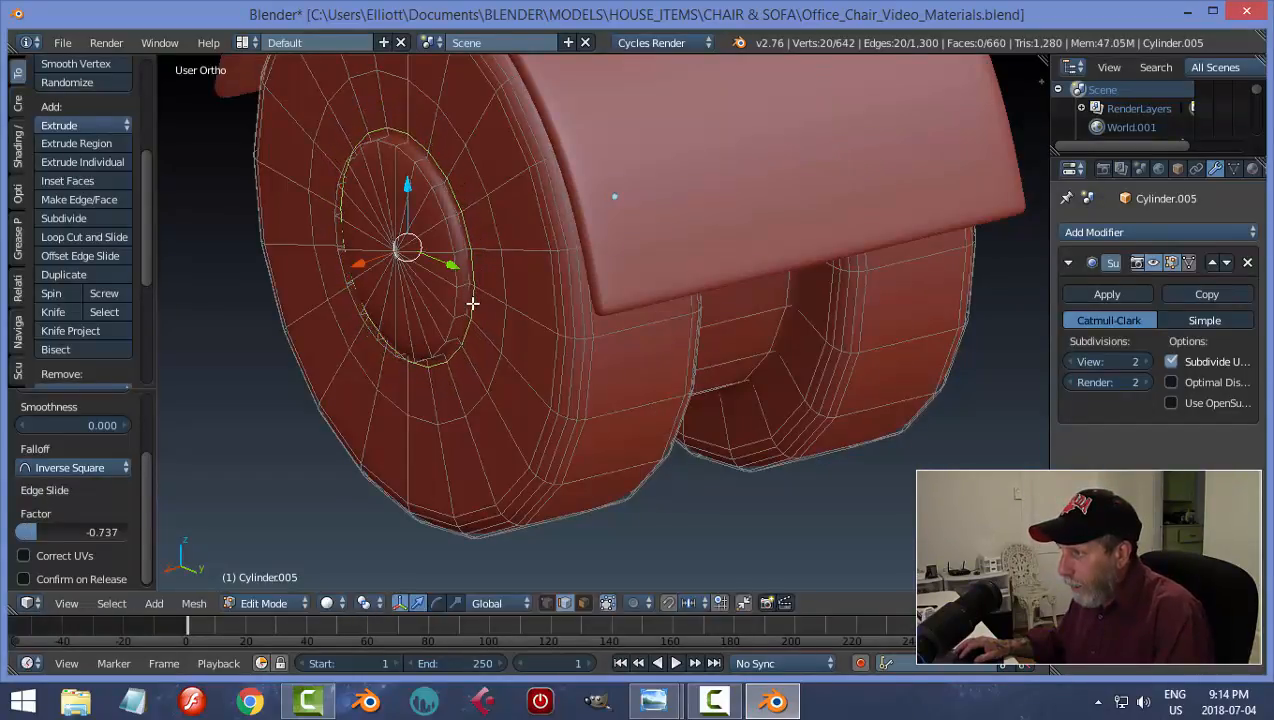
{"action": "left_click", "coordinate": [408, 336]}
{"action": "key", "text": "KP_6"}
{"action": "key", "text": "KP_6"}
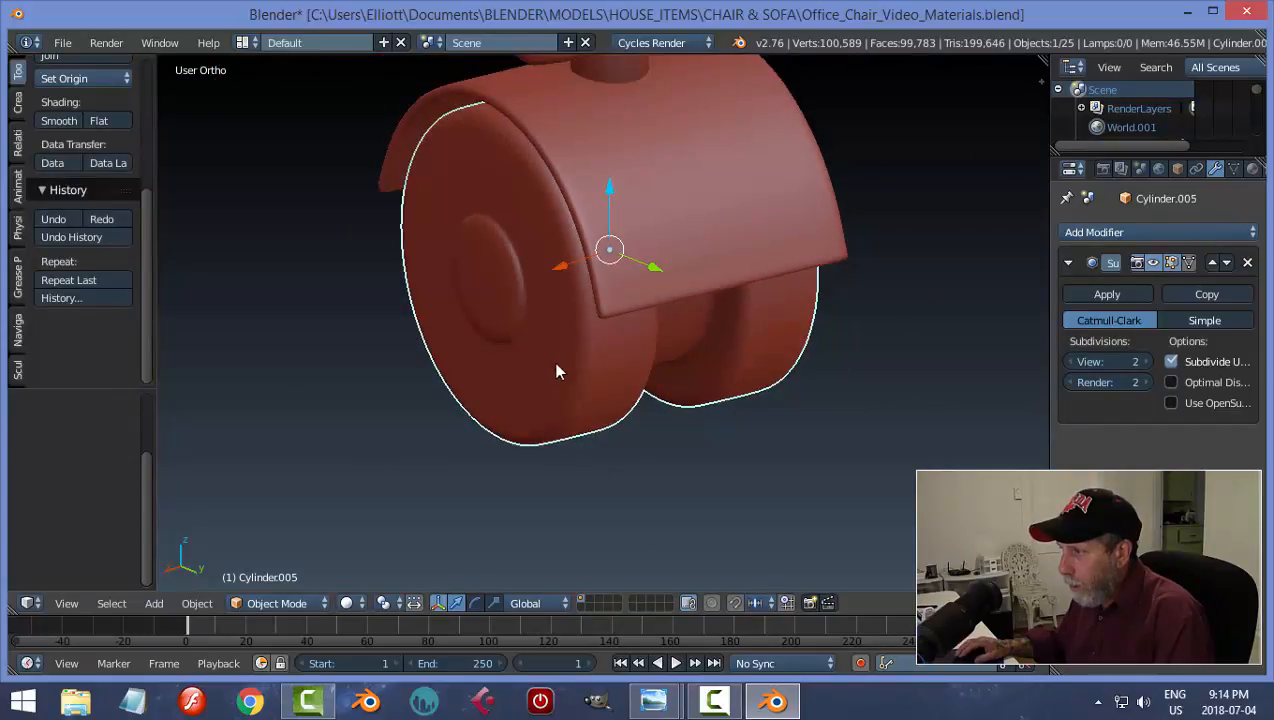
{"action": "scroll", "coordinate": [700, 306], "scroll_direction": "up", "scroll_amount": 2}
{"action": "middle_click_drag", "start_coordinate": [700, 306], "coordinate": [566, 357]}
{"action": "scroll", "coordinate": [560, 355], "scroll_direction": "up", "scroll_amount": 3}
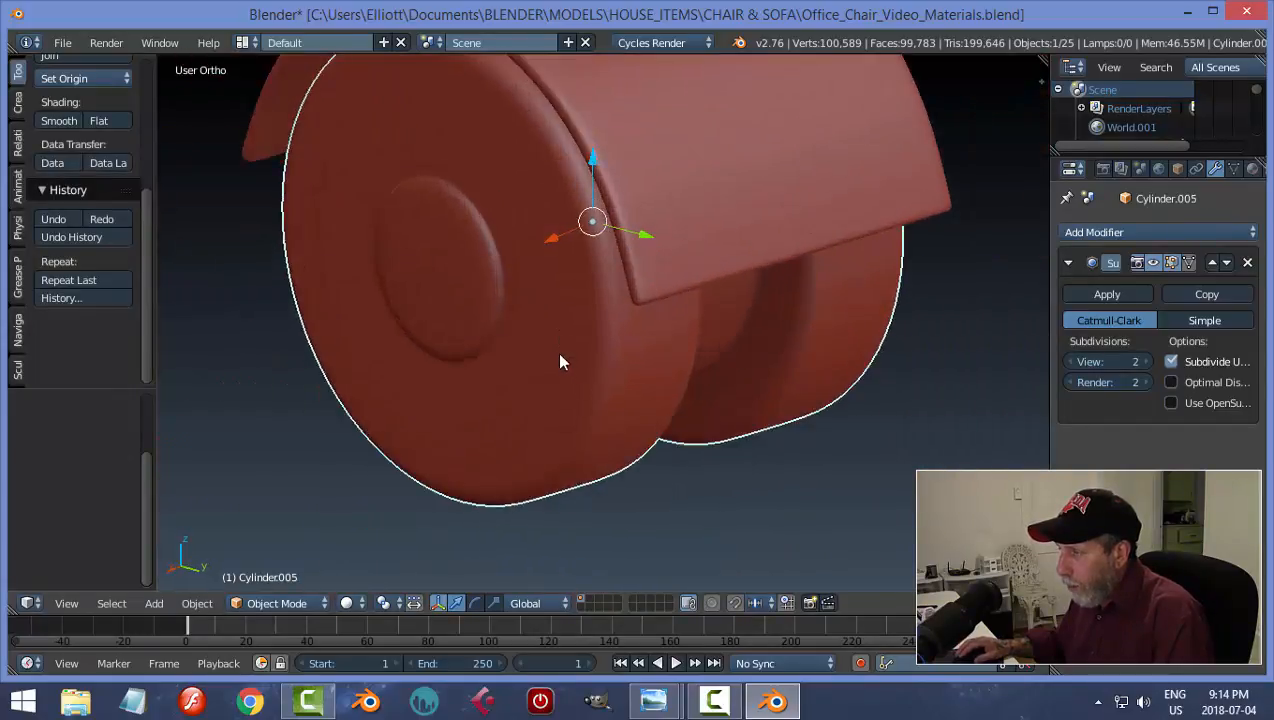
In Edit Mode, add a loop cut around the raised hub's side wall with a slide factor of -0.241, then return to Object Mode
{"action": "key", "text": "Tab"}
{"action": "left_click", "coordinate": [591, 341]}
{"action": "scroll", "coordinate": [489, 302], "scroll_direction": "up", "scroll_amount": 2}
{"action": "middle_click_drag", "start_coordinate": [489, 302], "coordinate": [503, 339], "text": "shift"}
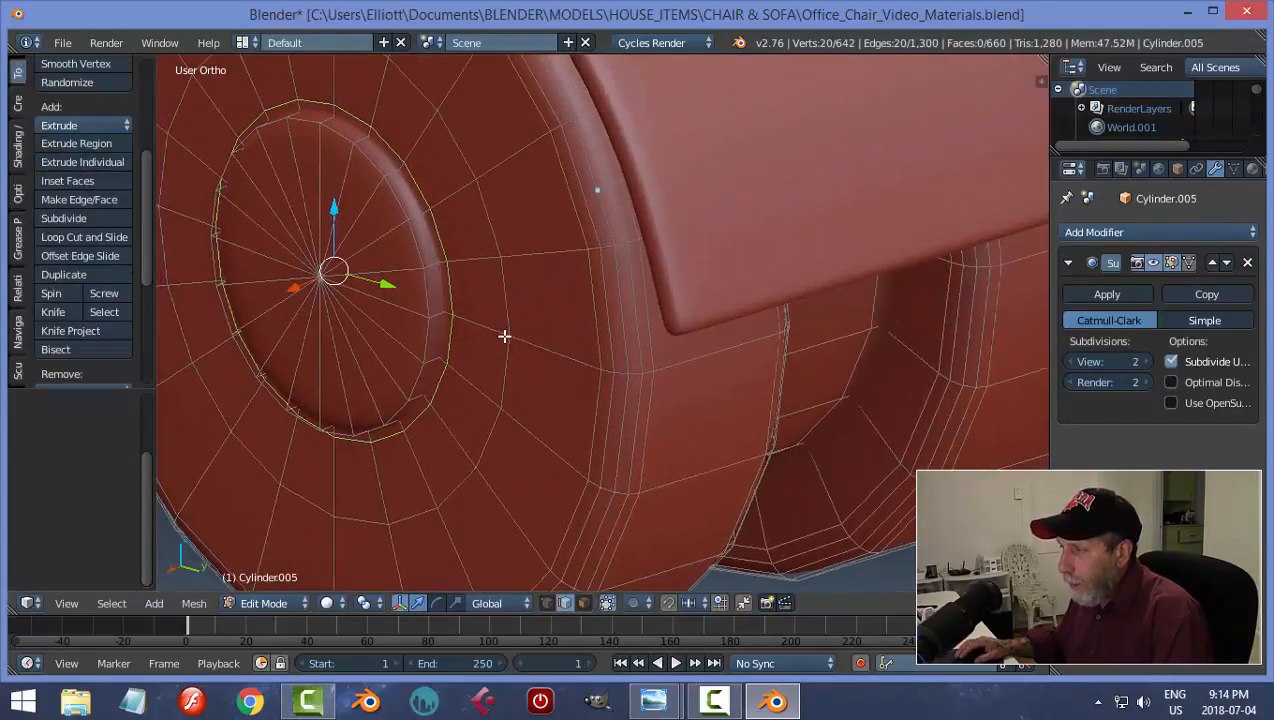
{"action": "key", "text": "a"}
{"action": "right_click", "coordinate": [422, 257], "text": "alt"}
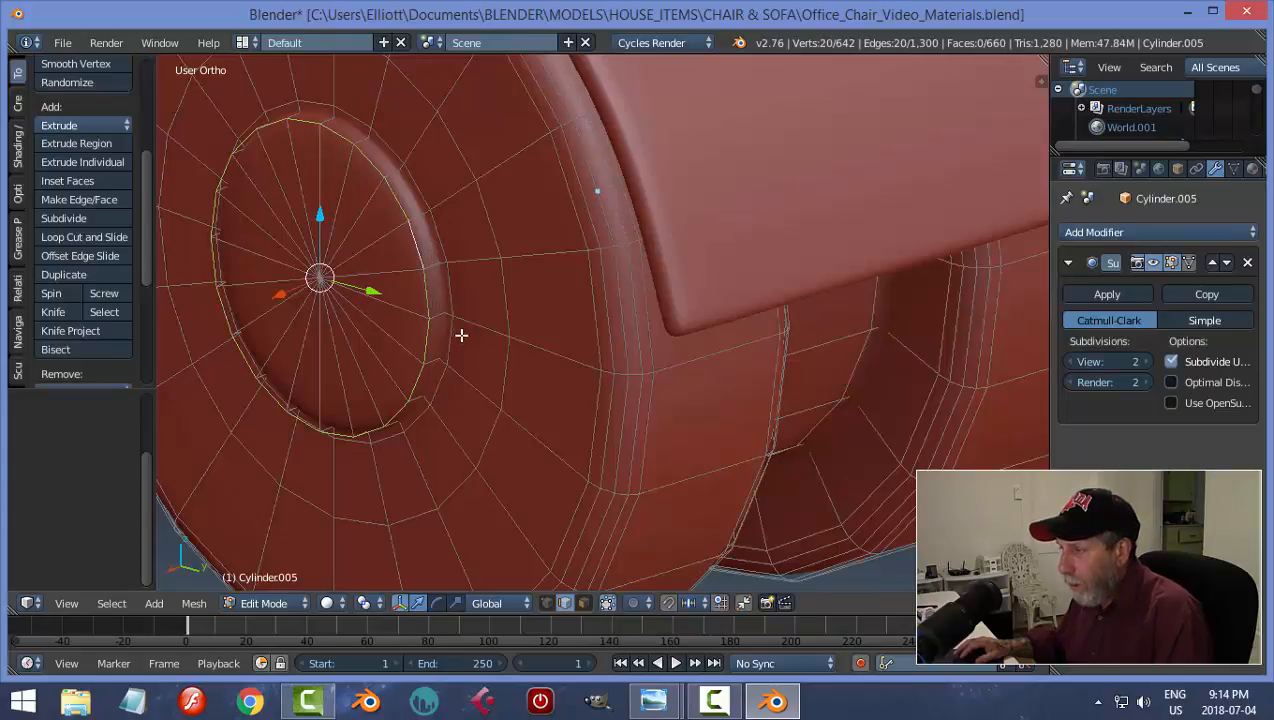
{"action": "key", "text": "a"}
{"action": "middle_click_drag", "start_coordinate": [515, 336], "coordinate": [480, 330]}
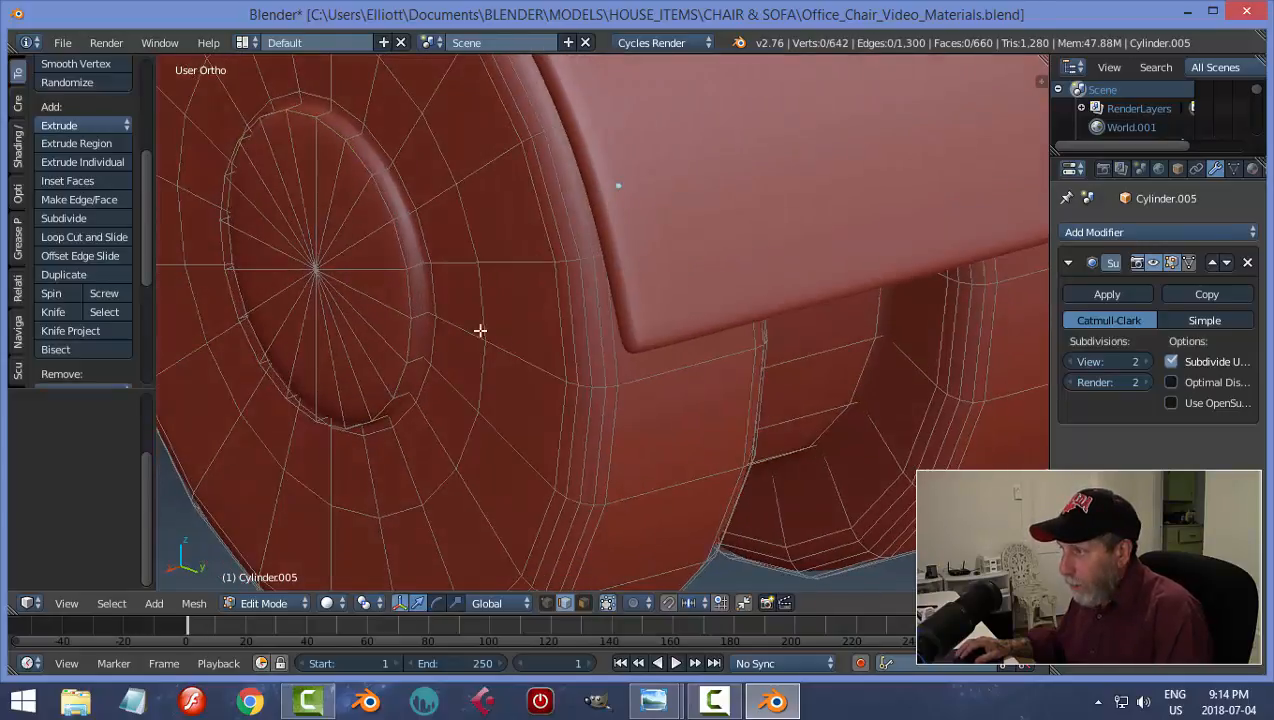
{"action": "key", "text": "ctrl+r"}
{"action": "left_click", "coordinate": [420, 263]}
{"action": "left_click", "coordinate": [418, 265]}
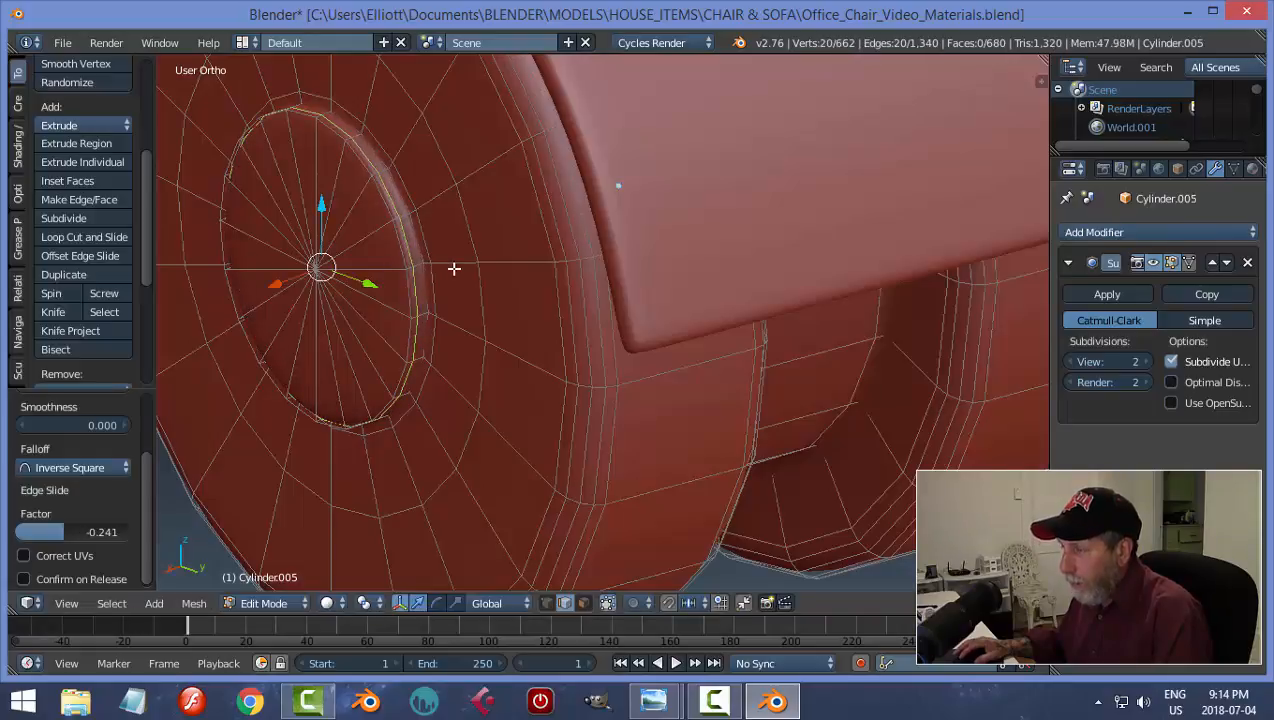
{"action": "key", "text": "Tab"}
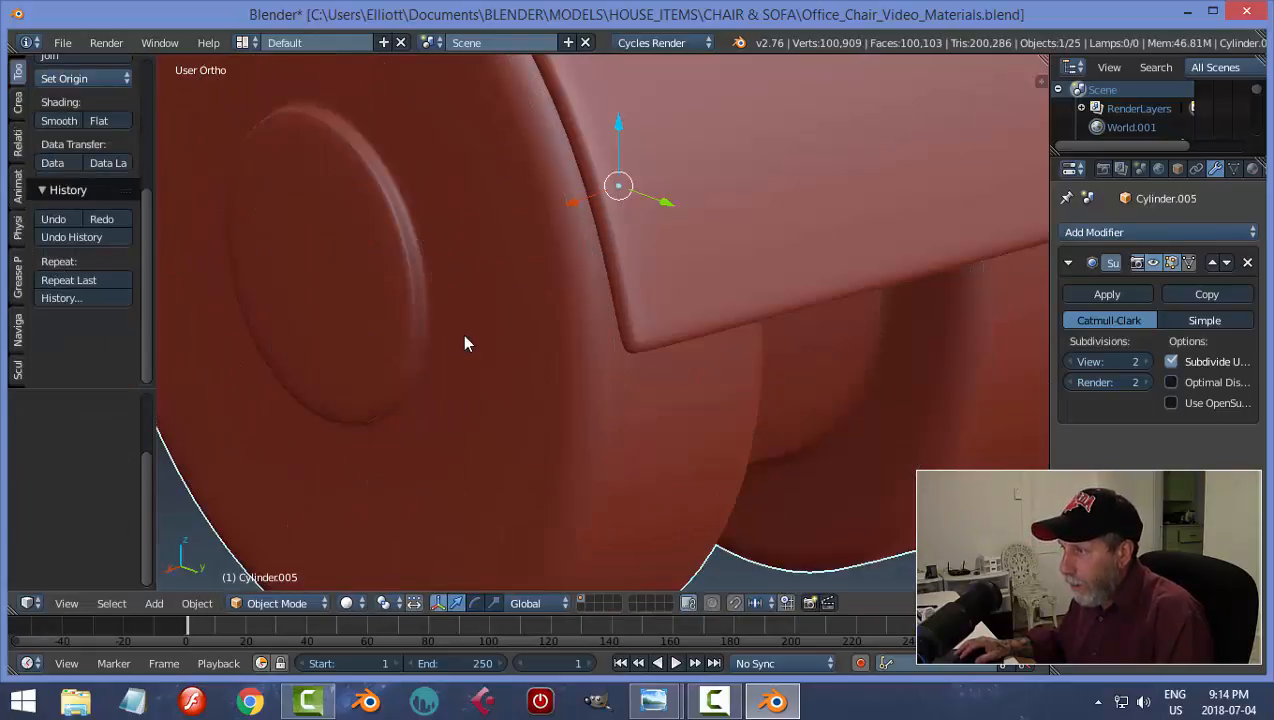
In Edit Mode, add an unslid loop cut around the opposite hub's side wall, deselect everything, and return to Object Mode
{"action": "middle_click_drag", "start_coordinate": [463, 341], "coordinate": [348, 368]}
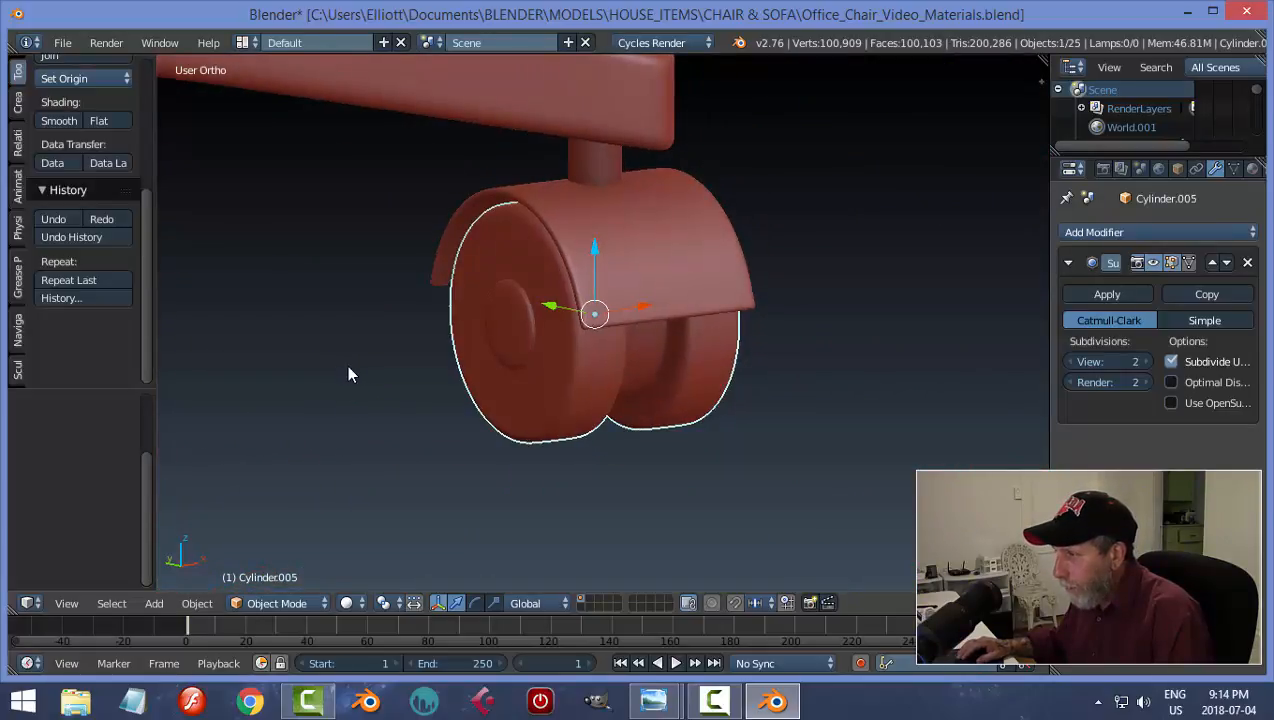
{"action": "scroll", "coordinate": [498, 371], "scroll_direction": "up", "scroll_amount": 4}
{"action": "left_click", "coordinate": [575, 337]}
{"action": "scroll", "coordinate": [492, 356], "scroll_direction": "up", "scroll_amount": 3}
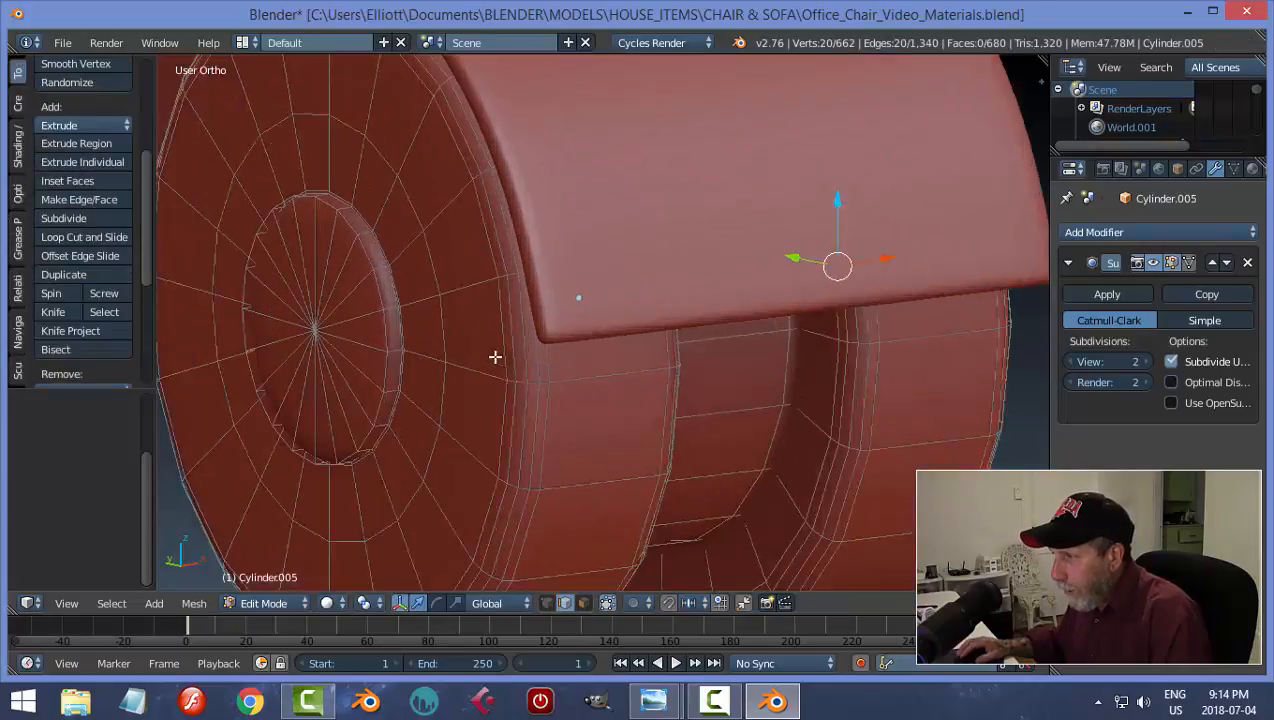
{"action": "left_click", "coordinate": [352, 306]}
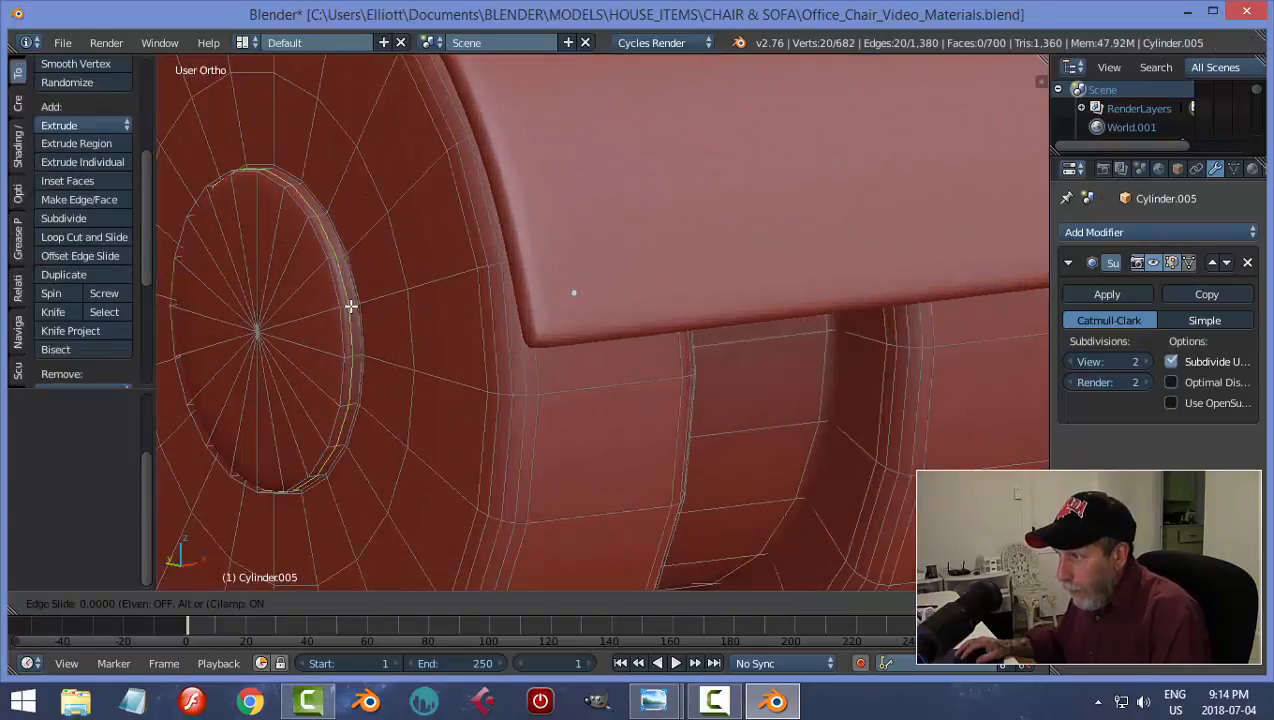
{"action": "left_click", "coordinate": [352, 306]}
{"action": "key", "text": "a"}
{"action": "key", "text": "Tab"}
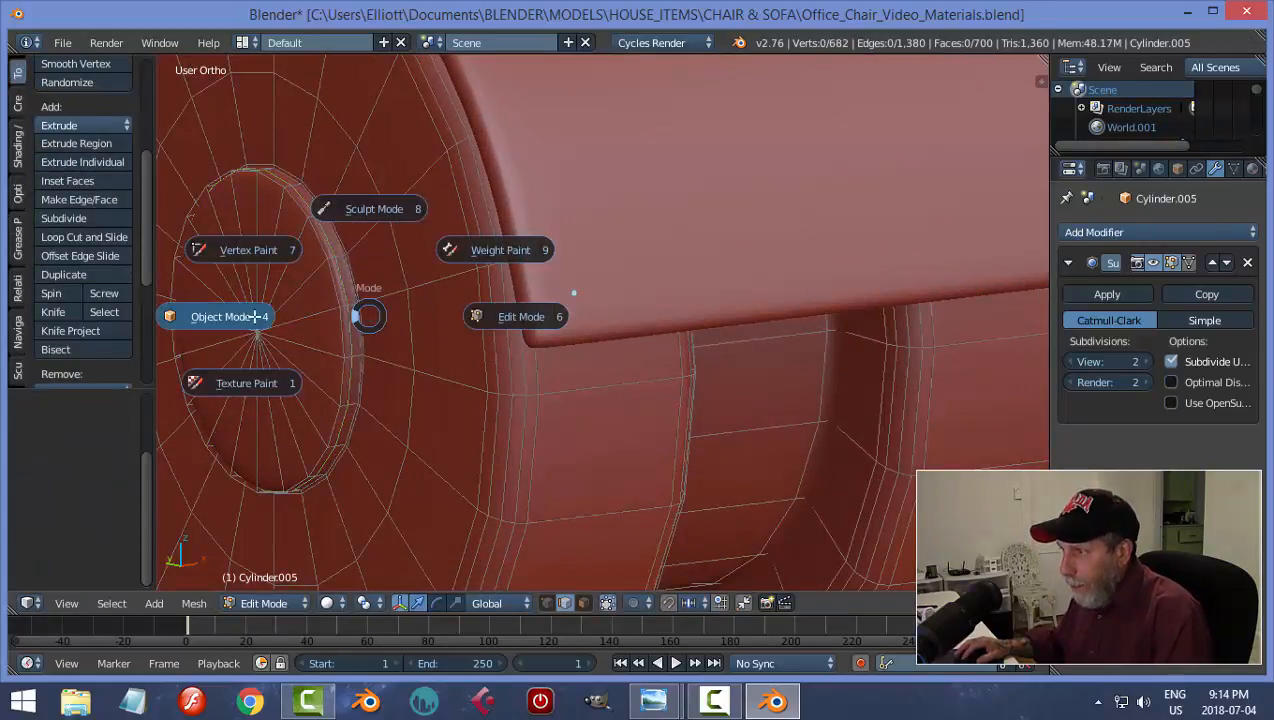
{"action": "left_click", "coordinate": [262, 313]}
Inspect the smoothed hub up close and save Office_Chair_Video_Materials.blend over the existing file
{"action": "scroll", "coordinate": [371, 346], "scroll_direction": "up", "scroll_amount": 3}
{"action": "scroll", "coordinate": [385, 351], "scroll_direction": "down", "scroll_amount": 2}
{"action": "scroll", "coordinate": [471, 379], "scroll_direction": "up", "scroll_amount": 4}
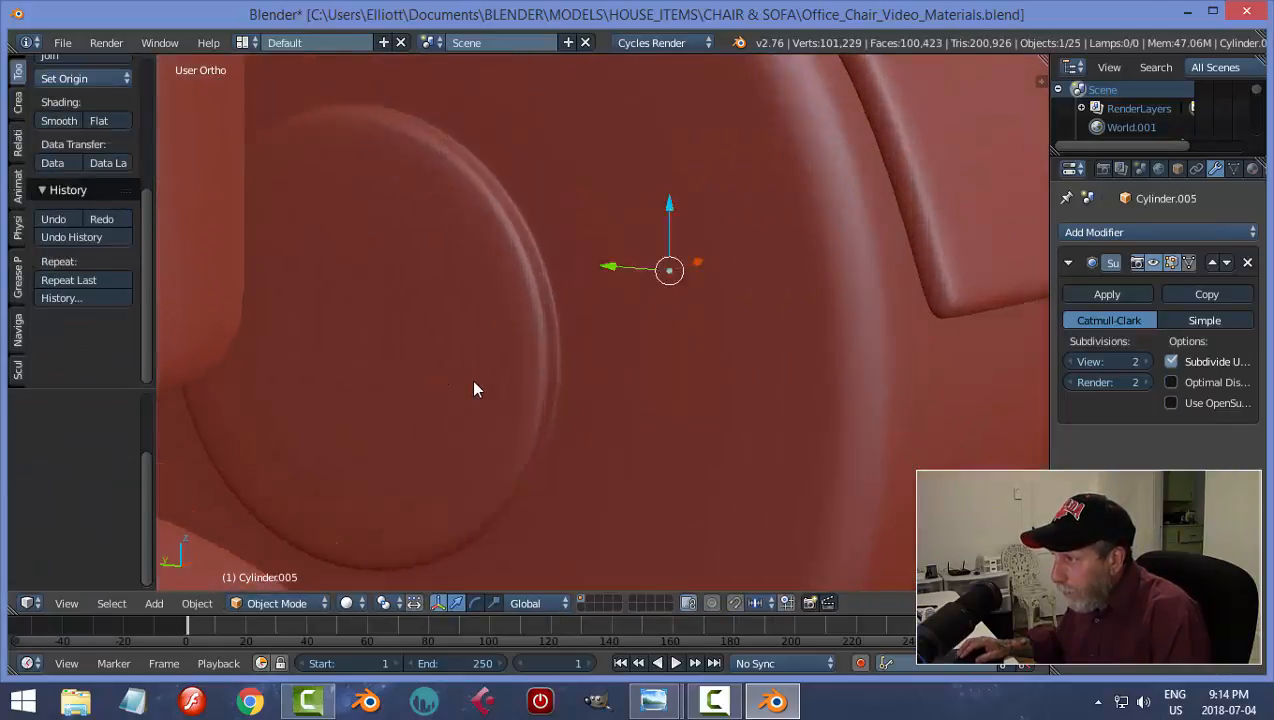
{"action": "key", "text": "KP_8"}
{"action": "key", "text": "KP_8"}
{"action": "key", "text": "KP_8"}
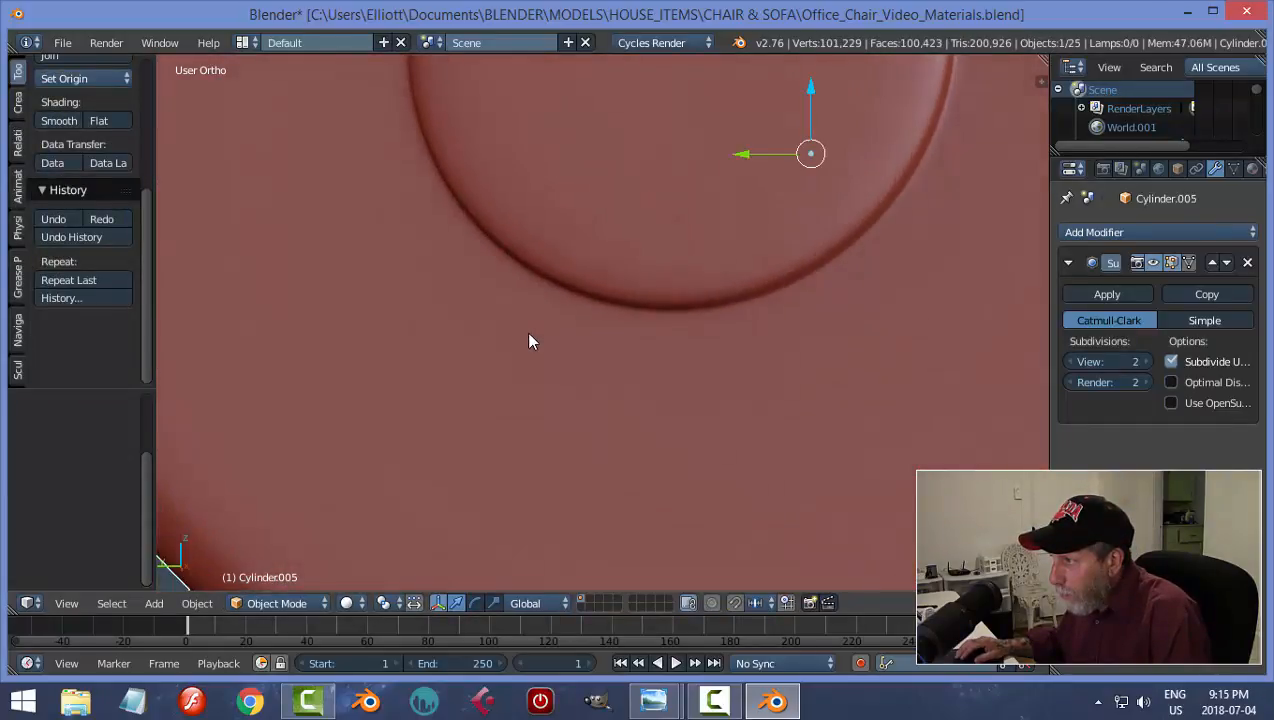
{"action": "scroll", "coordinate": [630, 320], "scroll_direction": "down", "scroll_amount": 3}
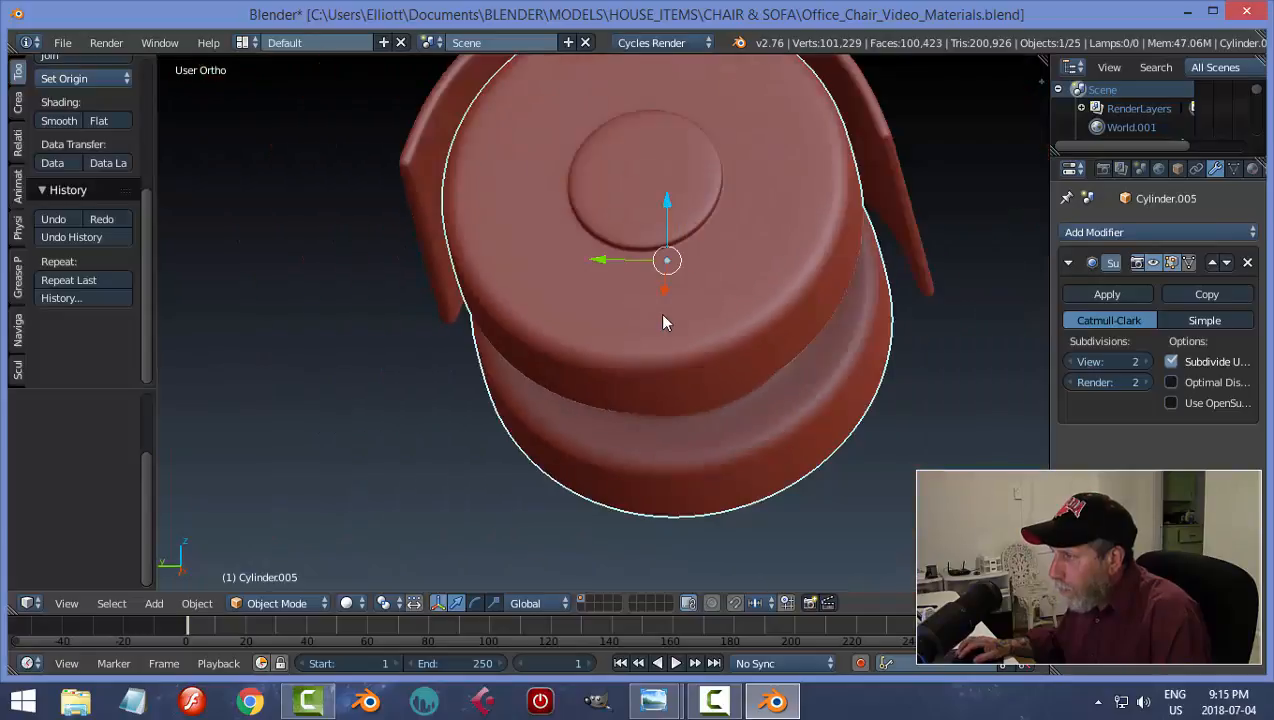
{"action": "middle_click_drag", "start_coordinate": [662, 318], "coordinate": [362, 380]}
{"action": "key", "text": "ctrl+s"}
{"action": "left_click", "coordinate": [547, 358]}
Select the chair's star-shaped base with its central column and switch it to Edit Mode
{"action": "middle_click_drag", "start_coordinate": [547, 358], "coordinate": [445, 357]}
{"action": "scroll", "coordinate": [710, 330], "scroll_direction": "up", "scroll_amount": 2}
{"action": "scroll", "coordinate": [637, 354], "scroll_direction": "up", "scroll_amount": 2}
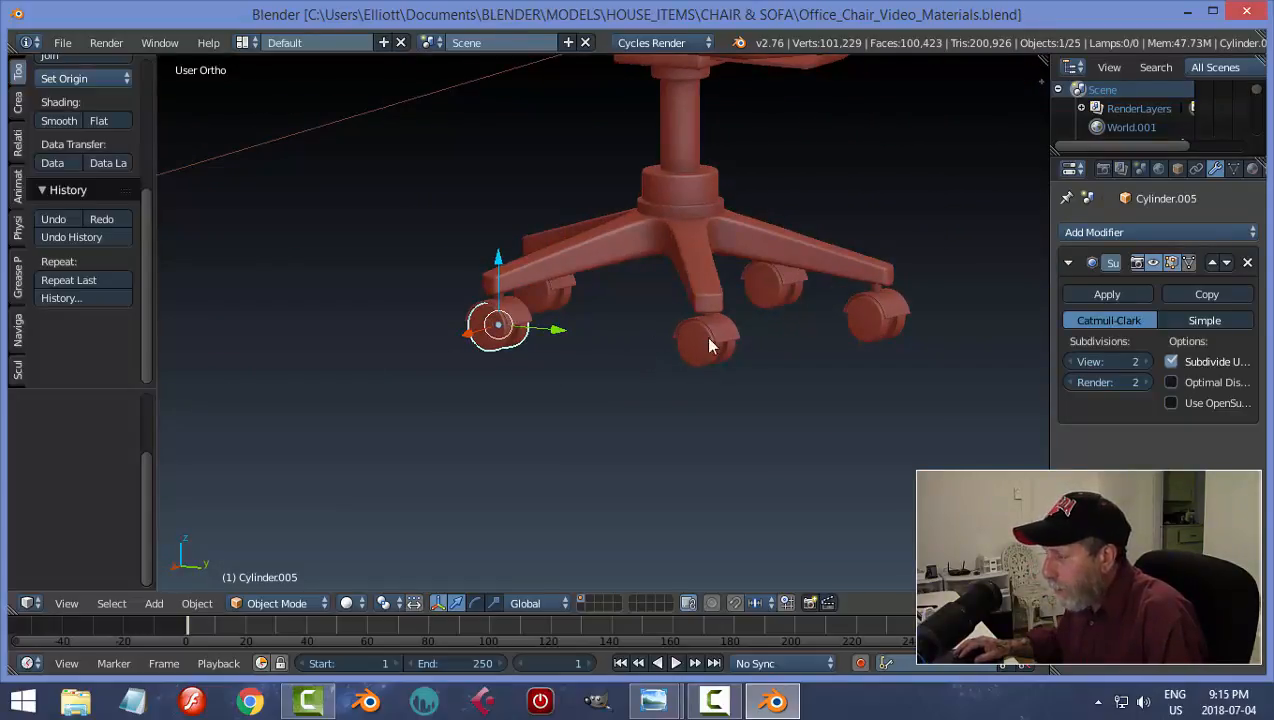
{"action": "scroll", "coordinate": [742, 353], "scroll_direction": "up", "scroll_amount": 1}
{"action": "scroll", "coordinate": [750, 345], "scroll_direction": "down", "scroll_amount": 2}
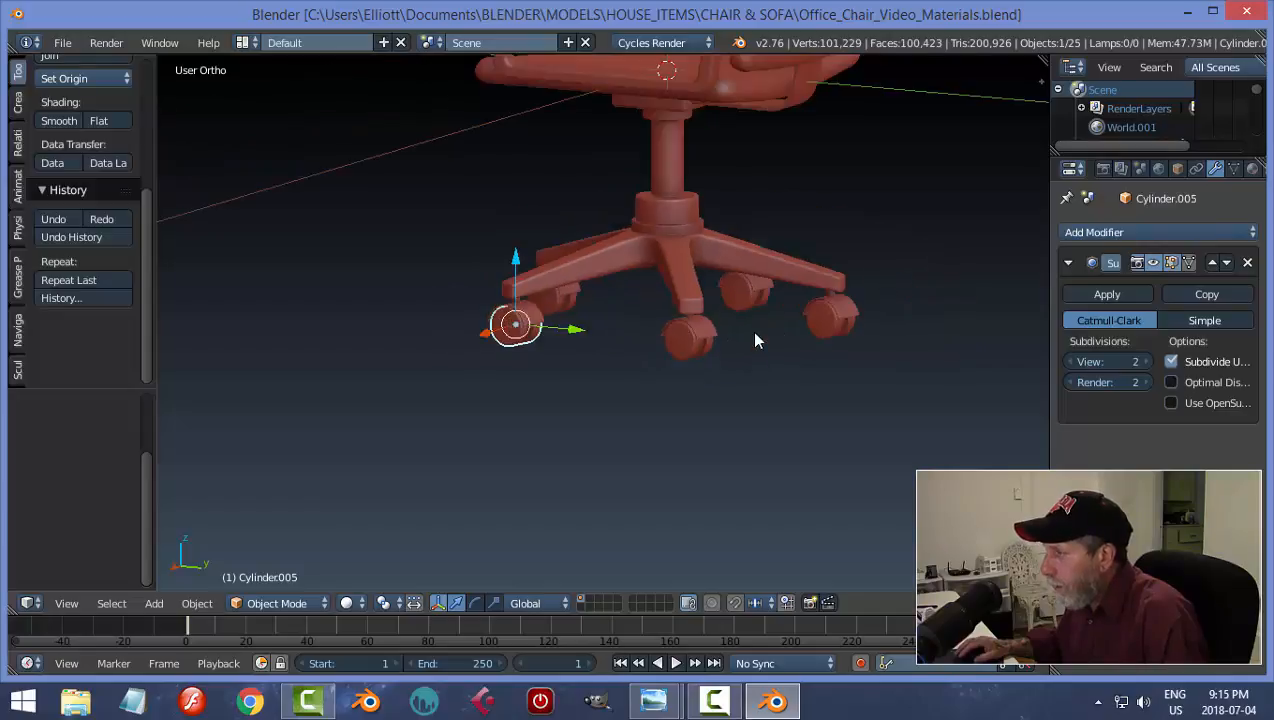
{"action": "mouse_move", "coordinate": [754, 338]}
{"action": "middle_mouse_down"}
{"action": "mouse_move", "coordinate": [776, 270]}
{"action": "mouse_move", "coordinate": [748, 344]}
{"action": "middle_mouse_up"}
{"action": "scroll", "coordinate": [710, 350], "scroll_direction": "up", "scroll_amount": 2}
{"action": "scroll", "coordinate": [706, 345], "scroll_direction": "up", "scroll_amount": 4}
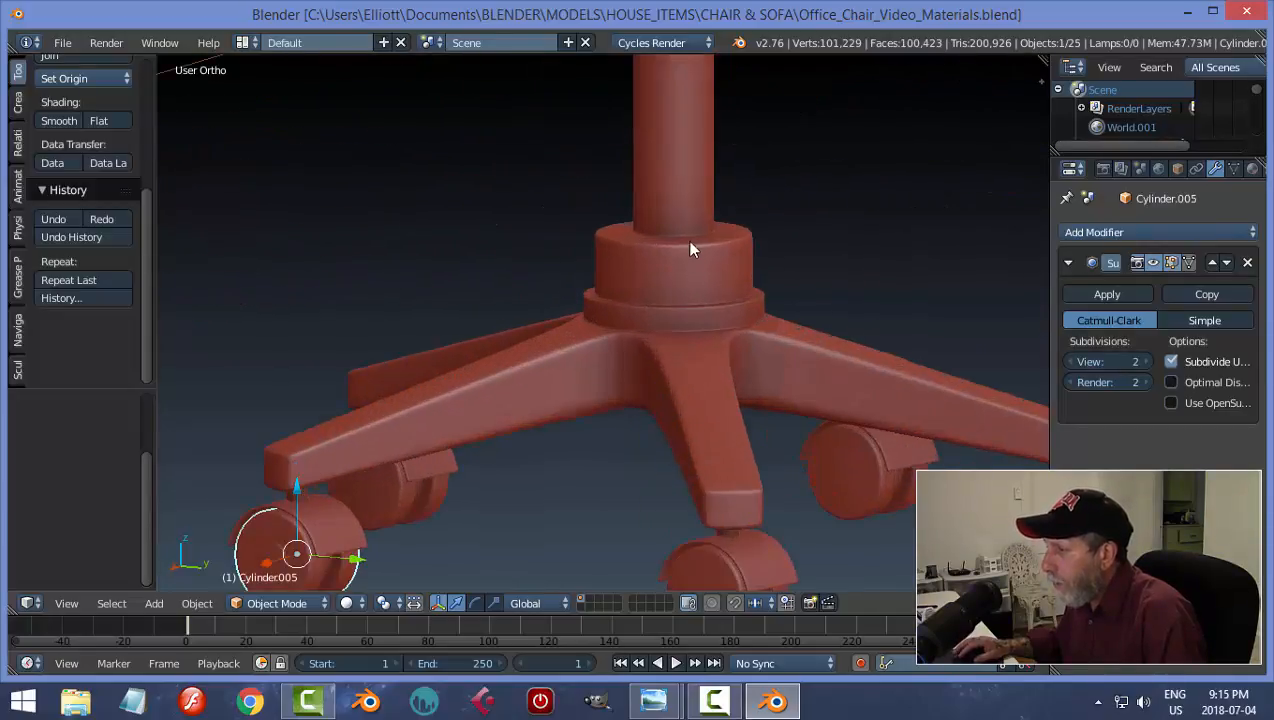
{"action": "right_click", "coordinate": [691, 247]}
{"action": "key", "text": "Tab"}
{"action": "left_click", "coordinate": [899, 267]}
{"action": "scroll", "coordinate": [795, 289], "scroll_direction": "up", "scroll_amount": 5}
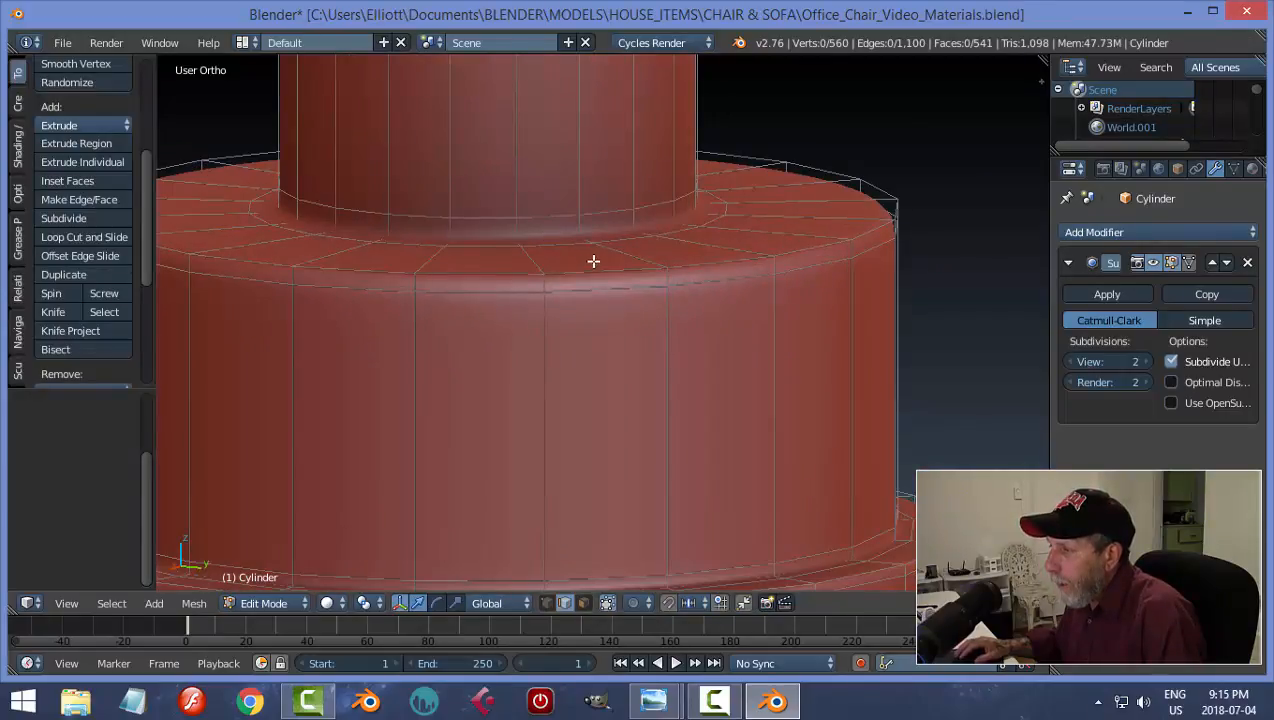
Select the edge loop around the column's foot on the collar's top face and scale it to 0.893
{"action": "middle_click_drag", "start_coordinate": [593, 261], "coordinate": [655, 294]}
{"action": "right_click", "coordinate": [649, 287], "text": "alt"}
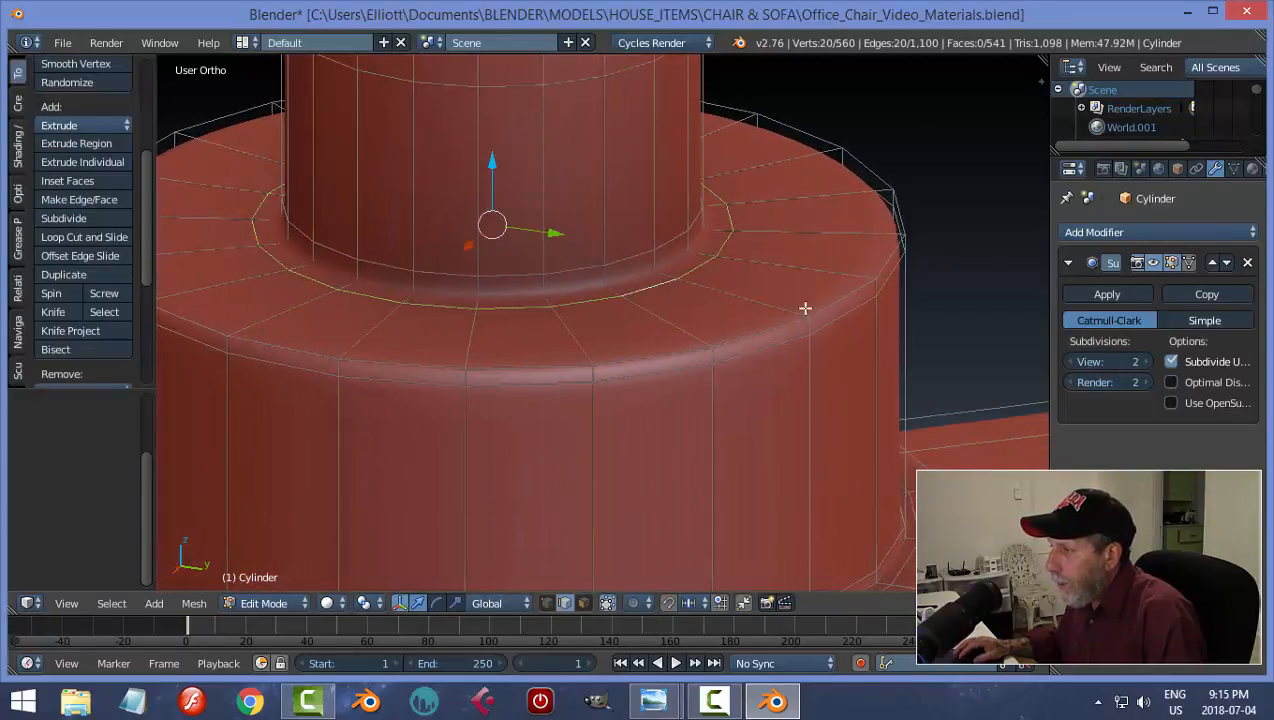
{"action": "key", "text": "s"}
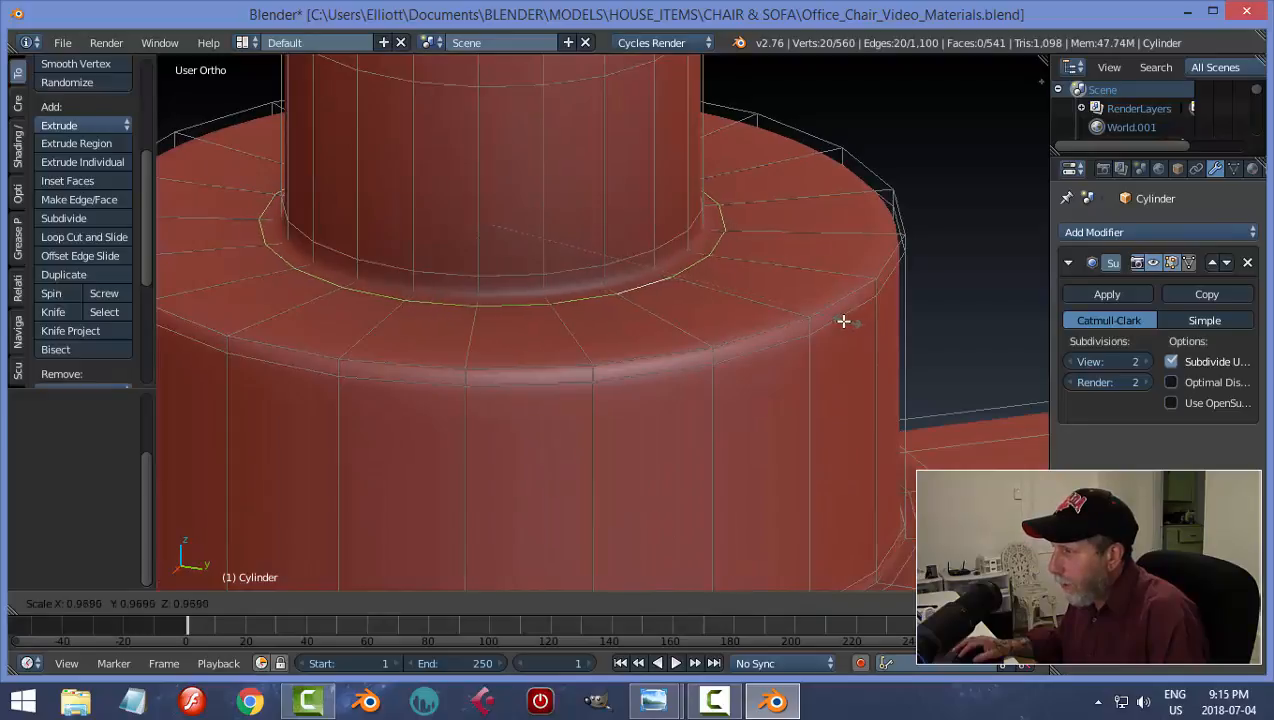
{"action": "left_click", "coordinate": [816, 324]}
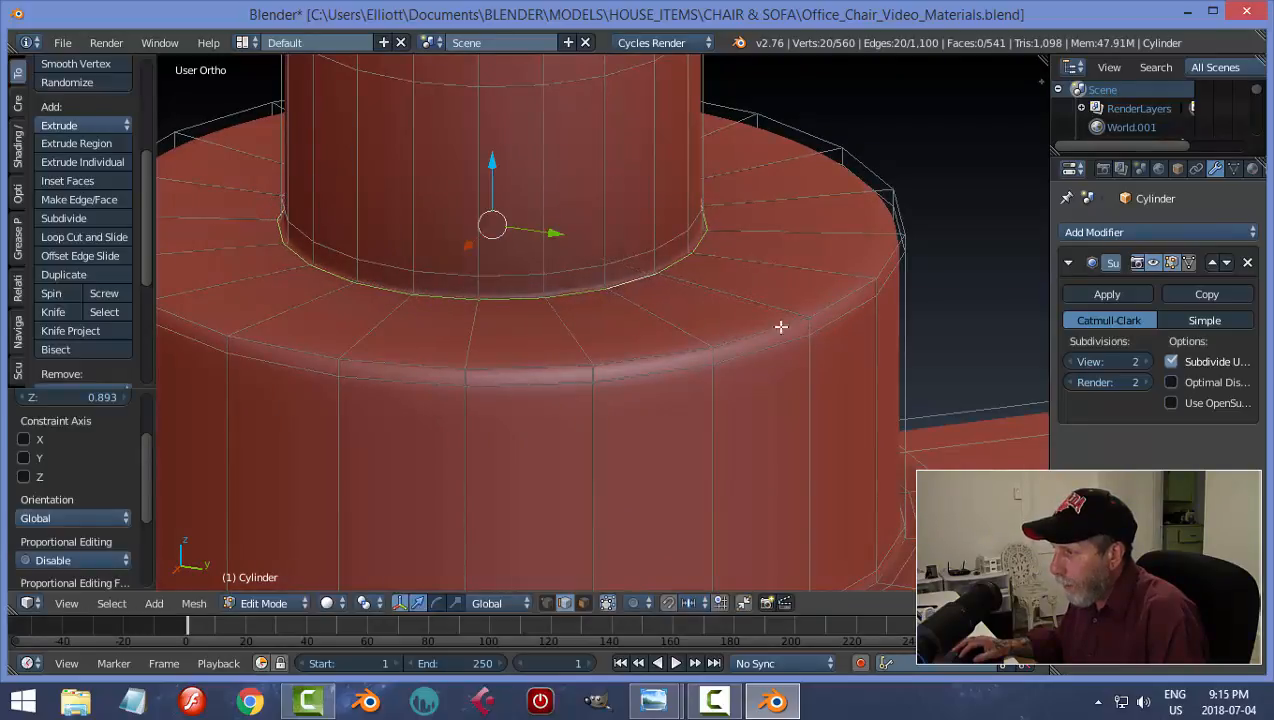
Select the edge loop just above the column's foot and move it about -0.010 along Z toward the collar
{"action": "key", "text": "a"}
{"action": "right_click", "coordinate": [616, 258], "text": "alt"}
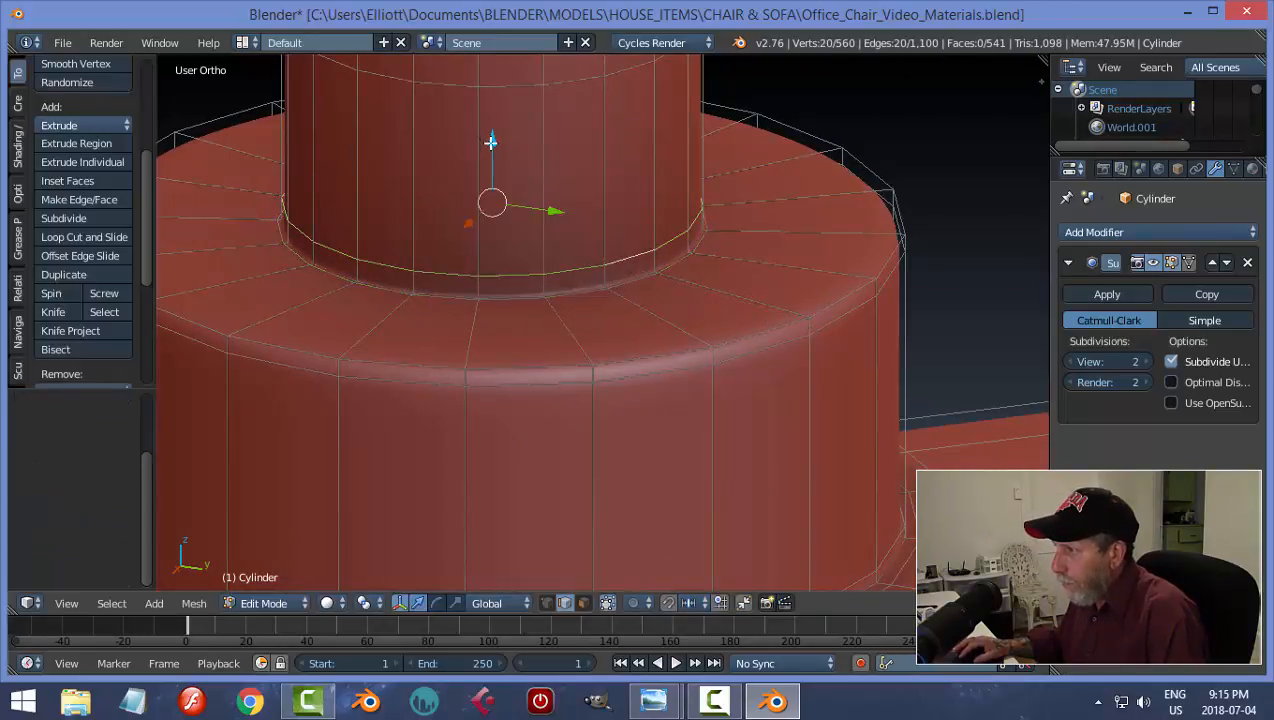
{"action": "key", "text": "g"}
{"action": "key", "text": "z"}
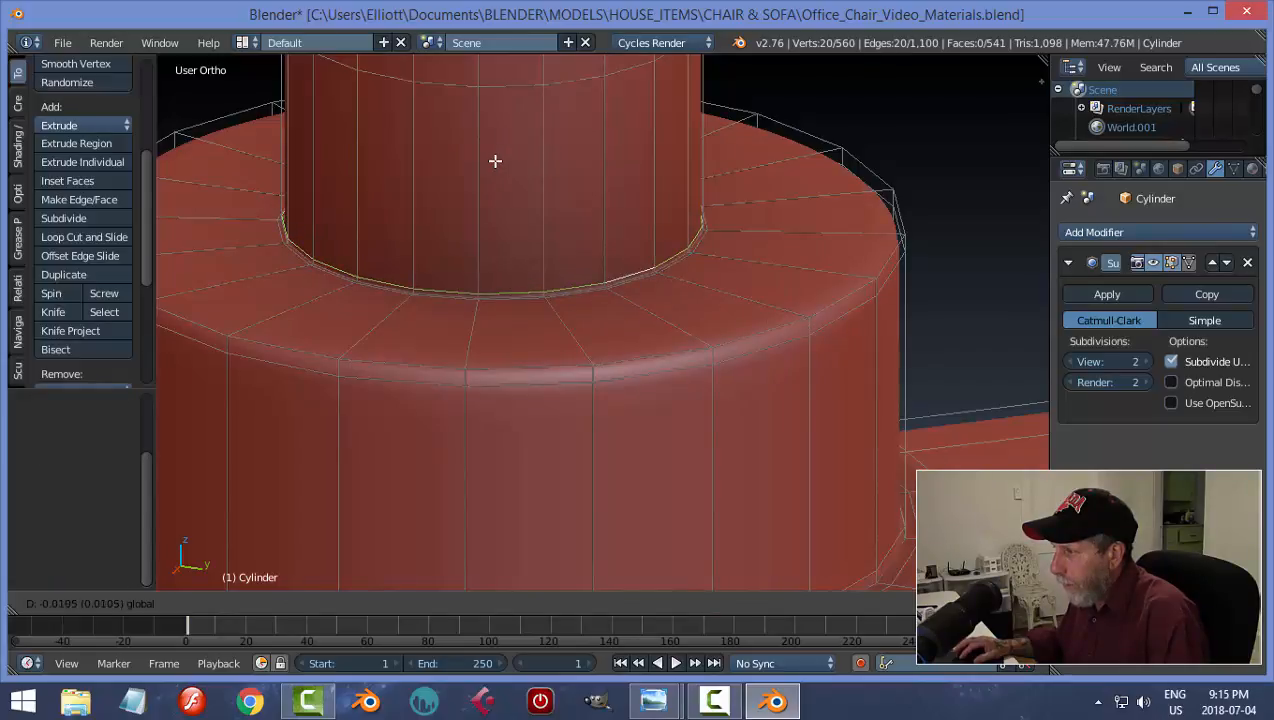
{"action": "left_click", "coordinate": [495, 161]}
Add a loop cut around the lower column, slide it toward the collar with a factor of 0.810, and return to Object Mode
{"action": "key", "text": "ctrl+r"}
{"action": "left_click", "coordinate": [642, 176]}
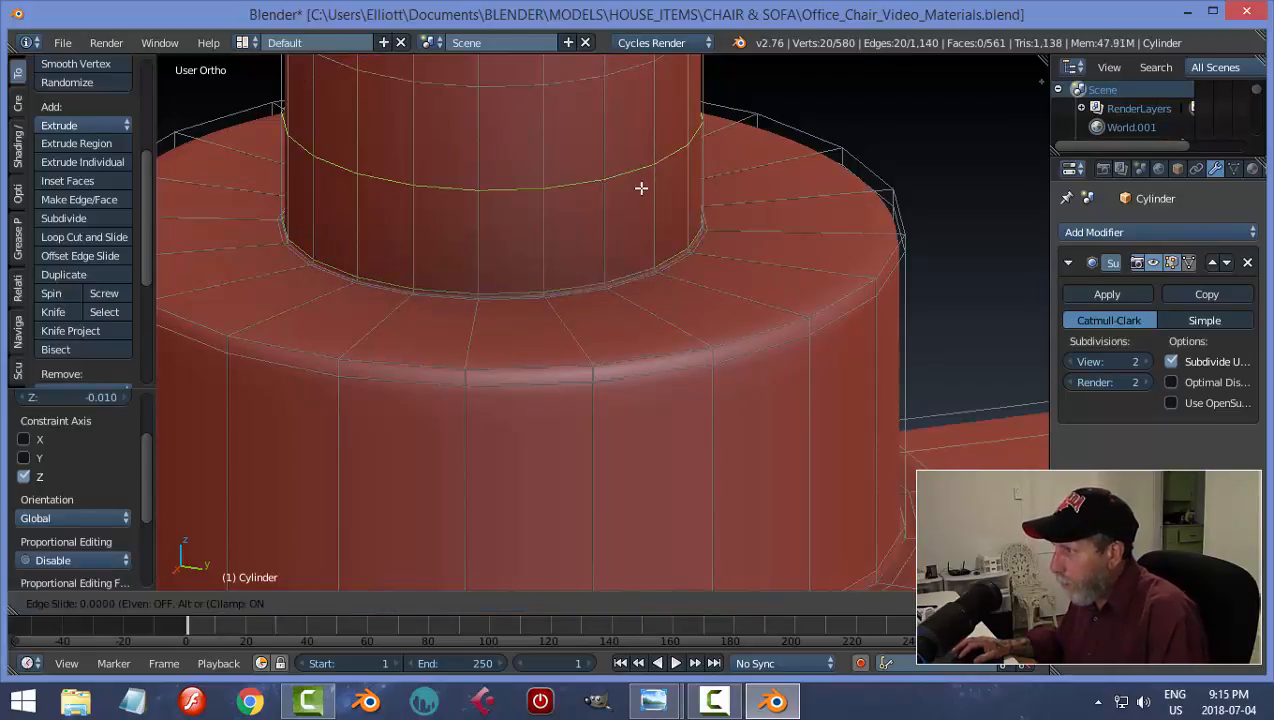
{"action": "left_click", "coordinate": [656, 255]}
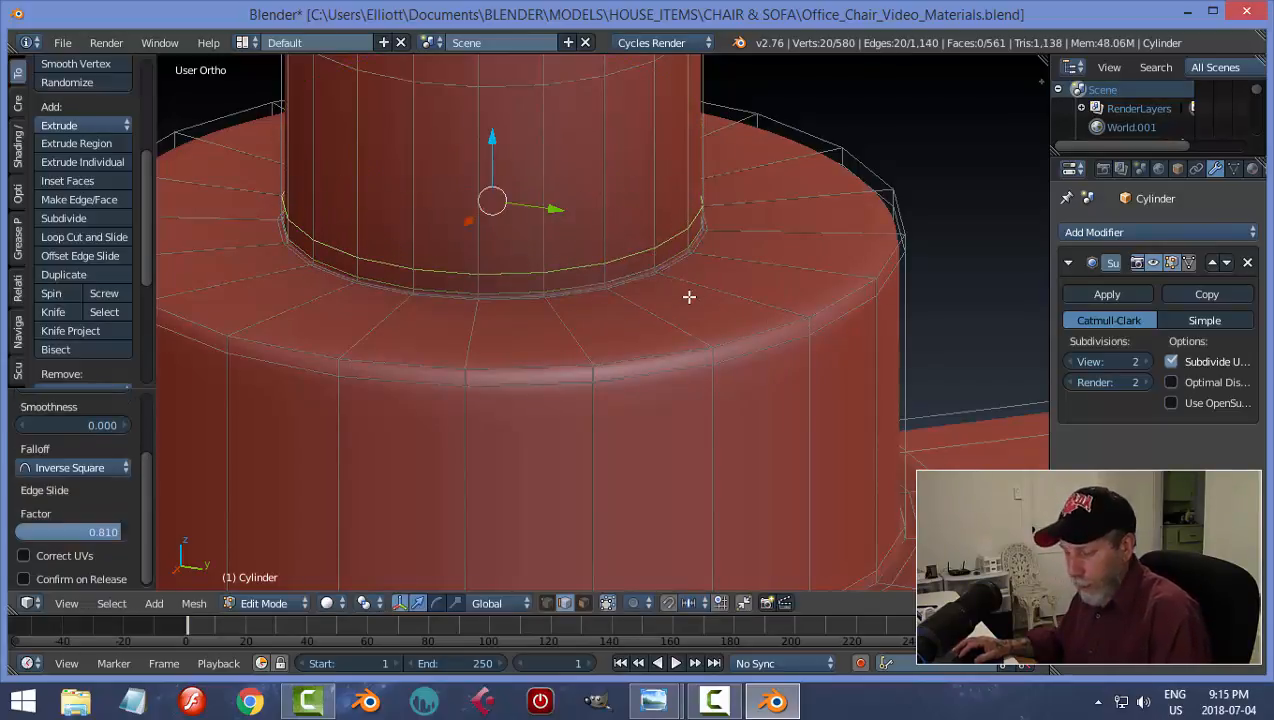
{"action": "key", "text": "Tab"}
{"action": "left_click", "coordinate": [617, 296]}
Check the tightened column joint and the whole chair, then save the blend file over the existing one
{"action": "scroll", "coordinate": [646, 310], "scroll_direction": "down", "scroll_amount": 3}
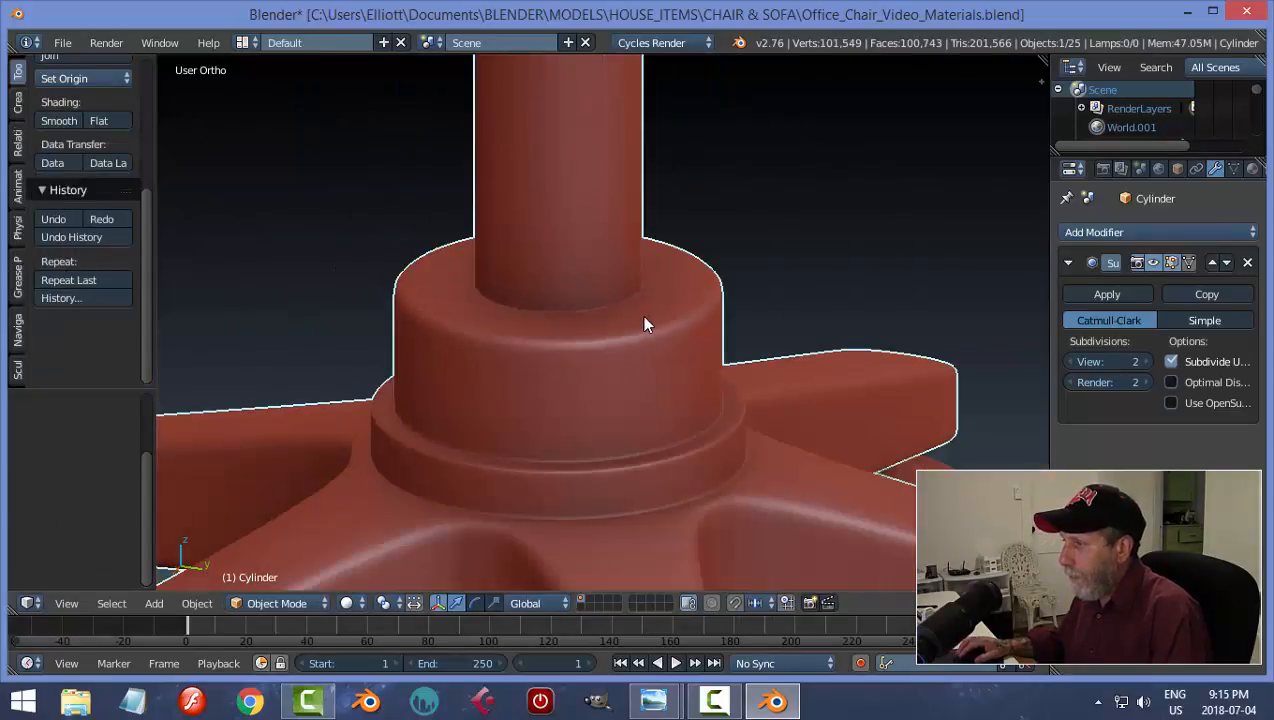
{"action": "scroll", "coordinate": [641, 315], "scroll_direction": "down", "scroll_amount": 3}
{"action": "scroll", "coordinate": [684, 336], "scroll_direction": "down", "scroll_amount": 2}
{"action": "middle_click_drag", "start_coordinate": [684, 336], "coordinate": [726, 328]}
{"action": "scroll", "coordinate": [702, 290], "scroll_direction": "down", "scroll_amount": 6}
{"action": "scroll", "coordinate": [623, 265], "scroll_direction": "up", "scroll_amount": 3}
{"action": "key", "text": "ctrl+s"}
{"action": "left_click", "coordinate": [809, 250]}
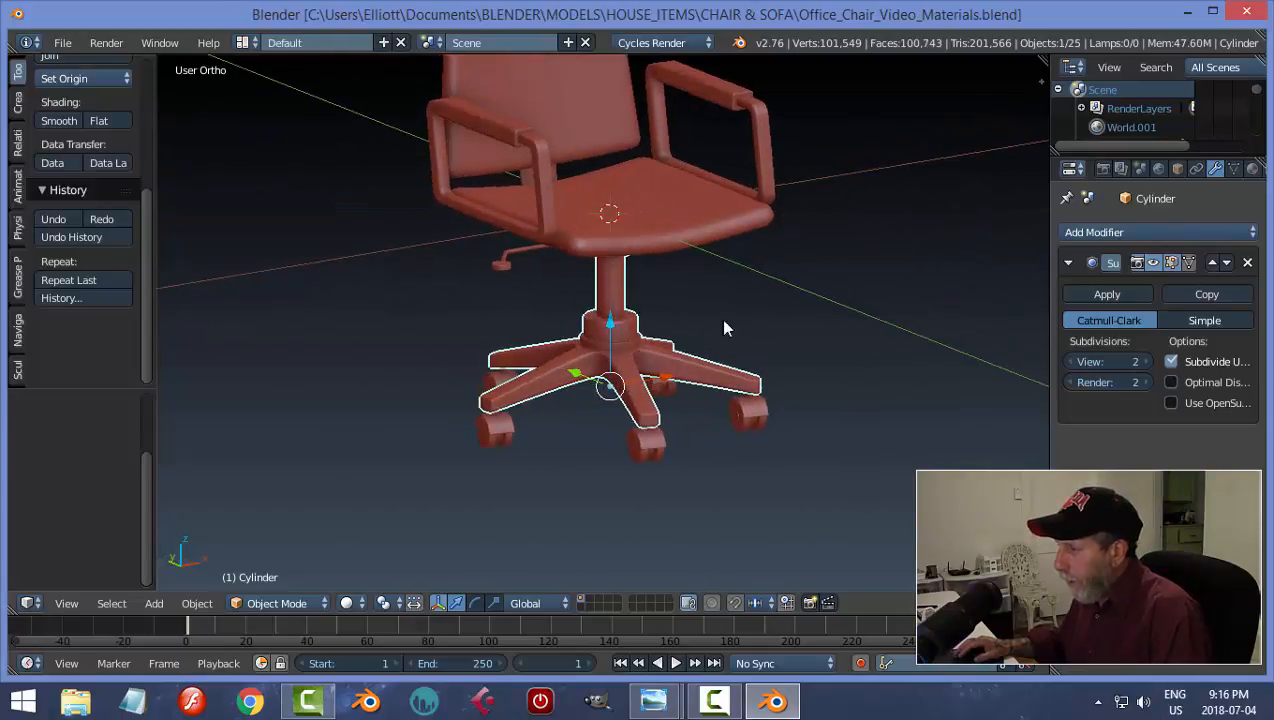
Turn off Matcap in the 3D view's shading settings
{"action": "key", "text": "n"}
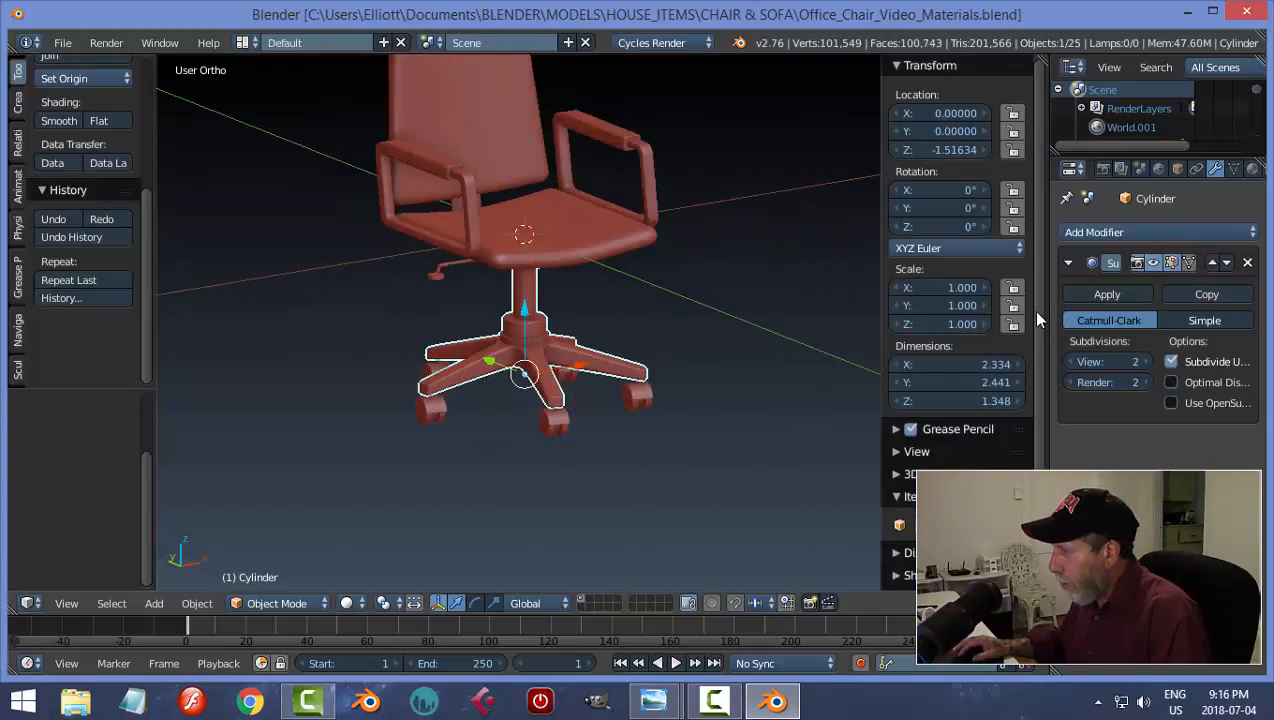
{"action": "scroll", "coordinate": [1040, 340], "scroll_direction": "down", "scroll_amount": 4}
{"action": "left_click", "coordinate": [1016, 465]}
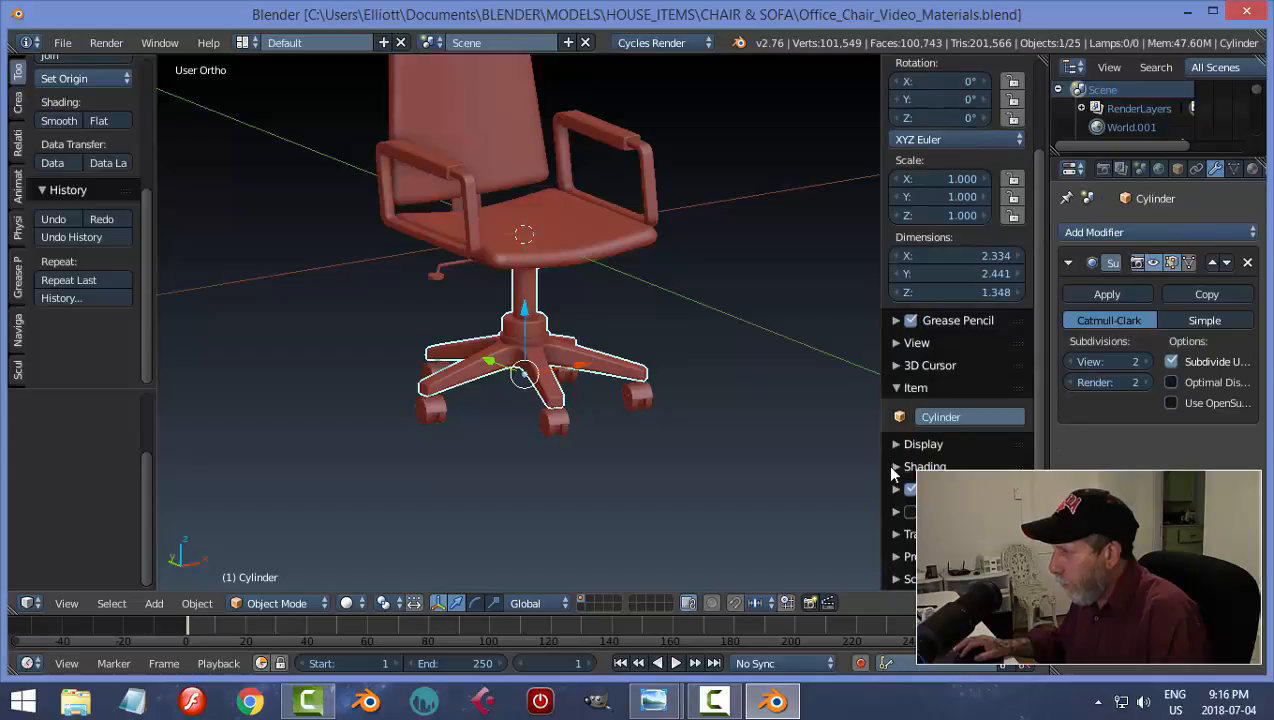
{"action": "scroll", "coordinate": [1030, 410], "scroll_direction": "down", "scroll_amount": 4}
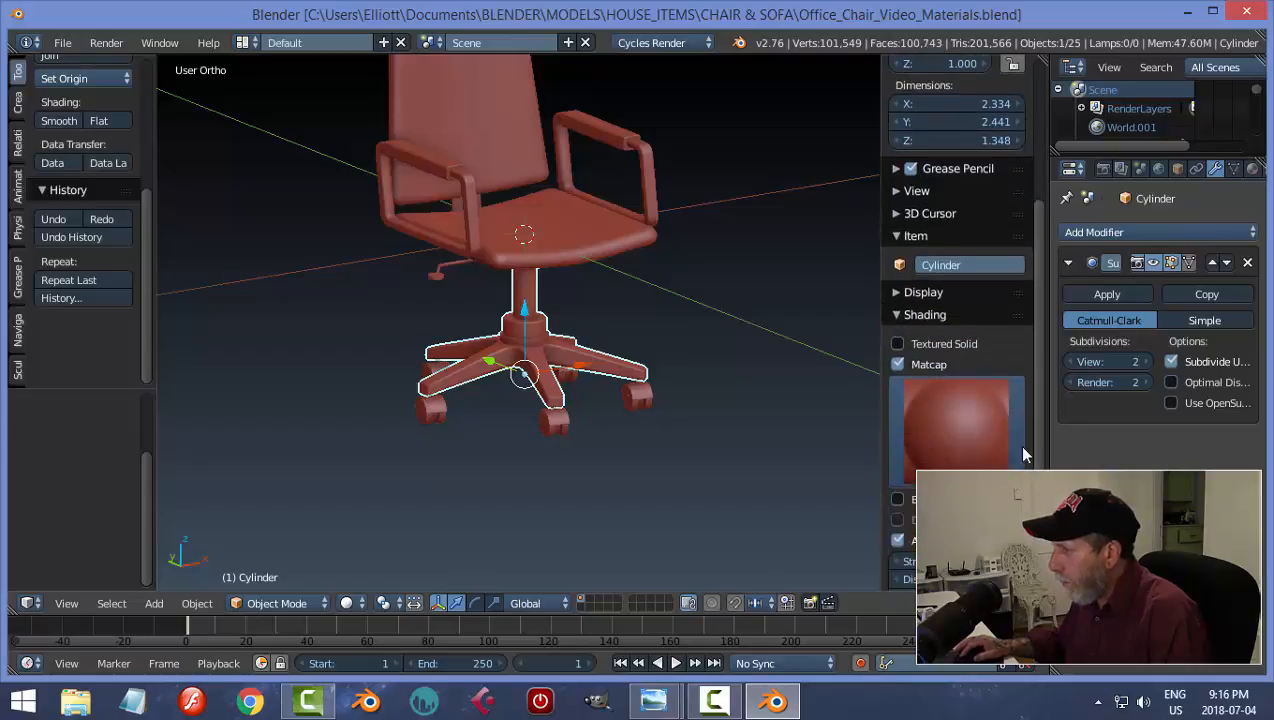
{"action": "left_click", "coordinate": [897, 364]}
{"action": "key", "text": "n"}
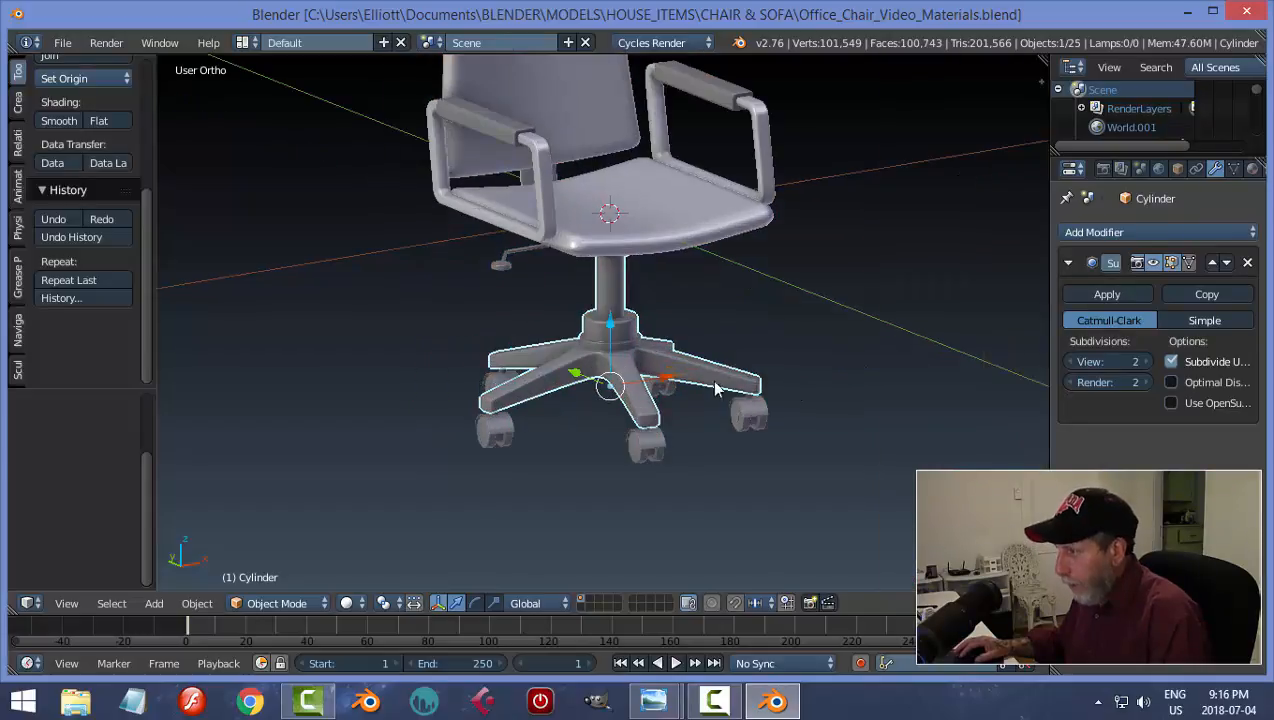
Save Office_Chair_Video_Materials.blend over the existing file and view the chair without Matcap shading
{"action": "key", "text": "ctrl+s"}
{"action": "left_click", "coordinate": [770, 379]}
{"action": "middle_click_drag", "start_coordinate": [813, 364], "coordinate": [683, 374]}
{"action": "scroll", "coordinate": [537, 388], "scroll_direction": "up", "scroll_amount": 5}
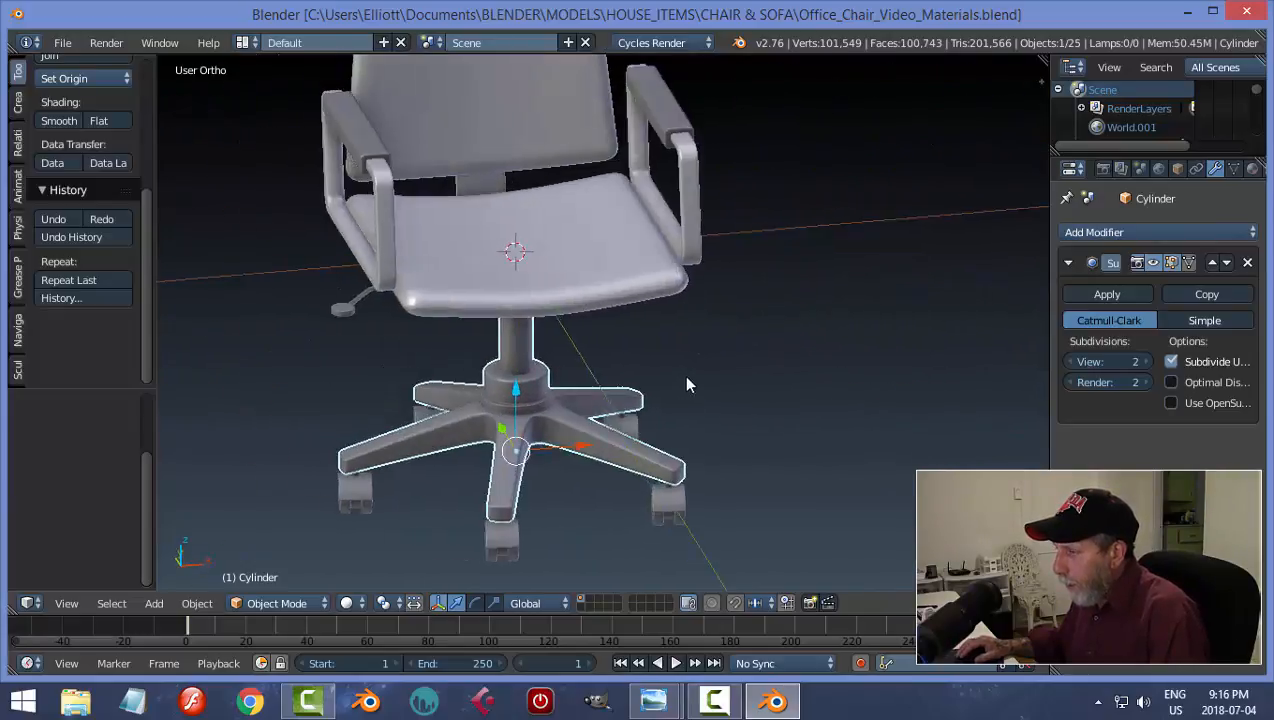
{"action": "scroll", "coordinate": [702, 367], "scroll_direction": "down", "scroll_amount": 6}
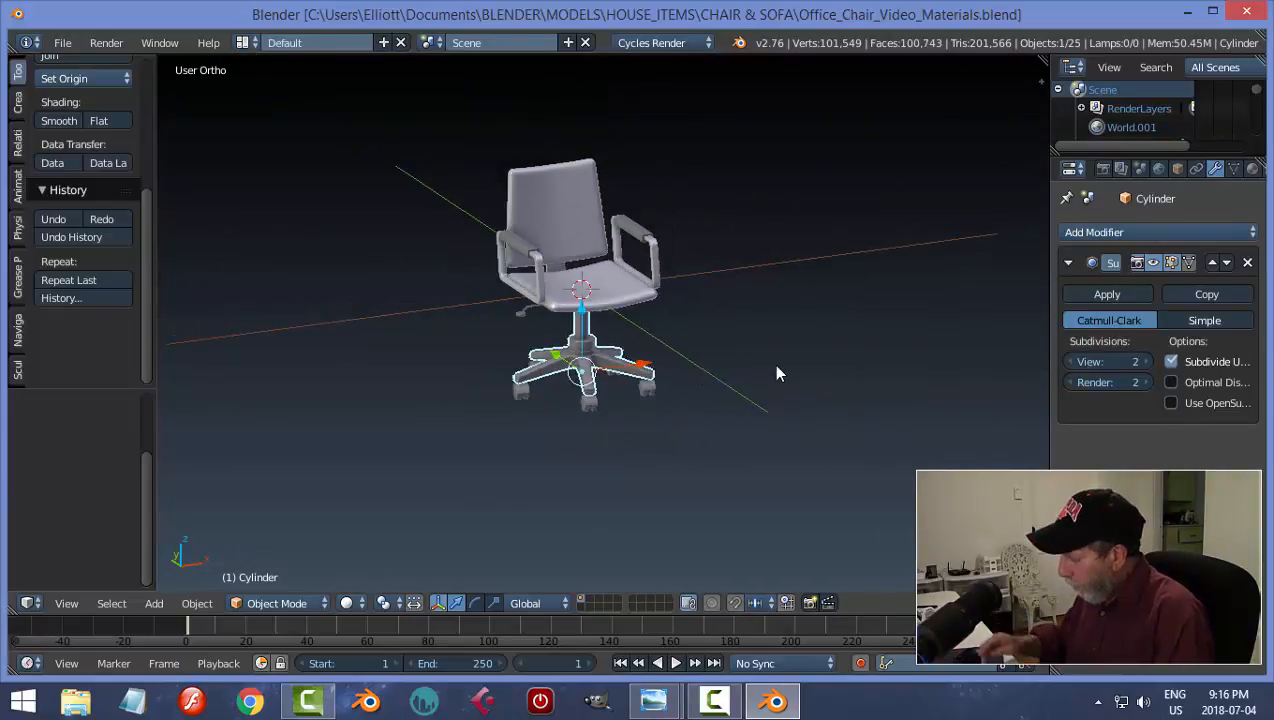
Select the entire chair in front view, raise it about 1.928 along Z so the casters rest near the origin line, and deselect everything
{"action": "key", "text": "KP_1"}
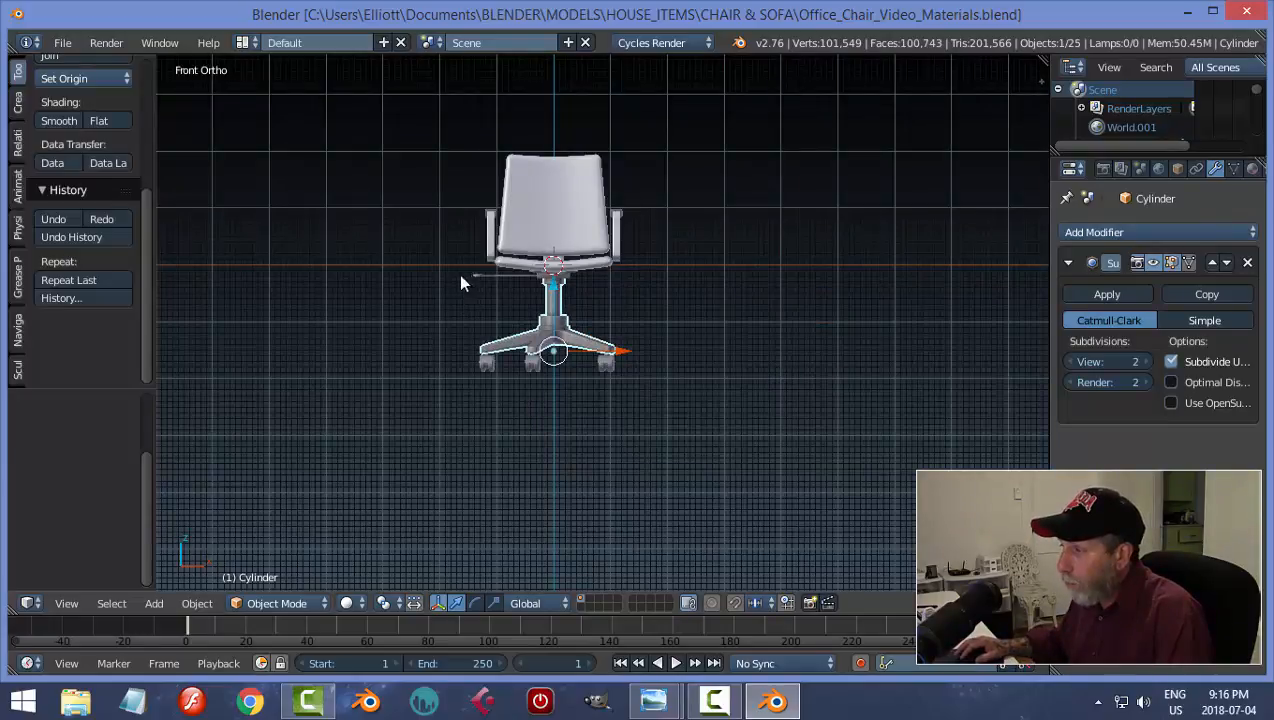
{"action": "key", "text": "a"}
{"action": "key", "text": "a"}
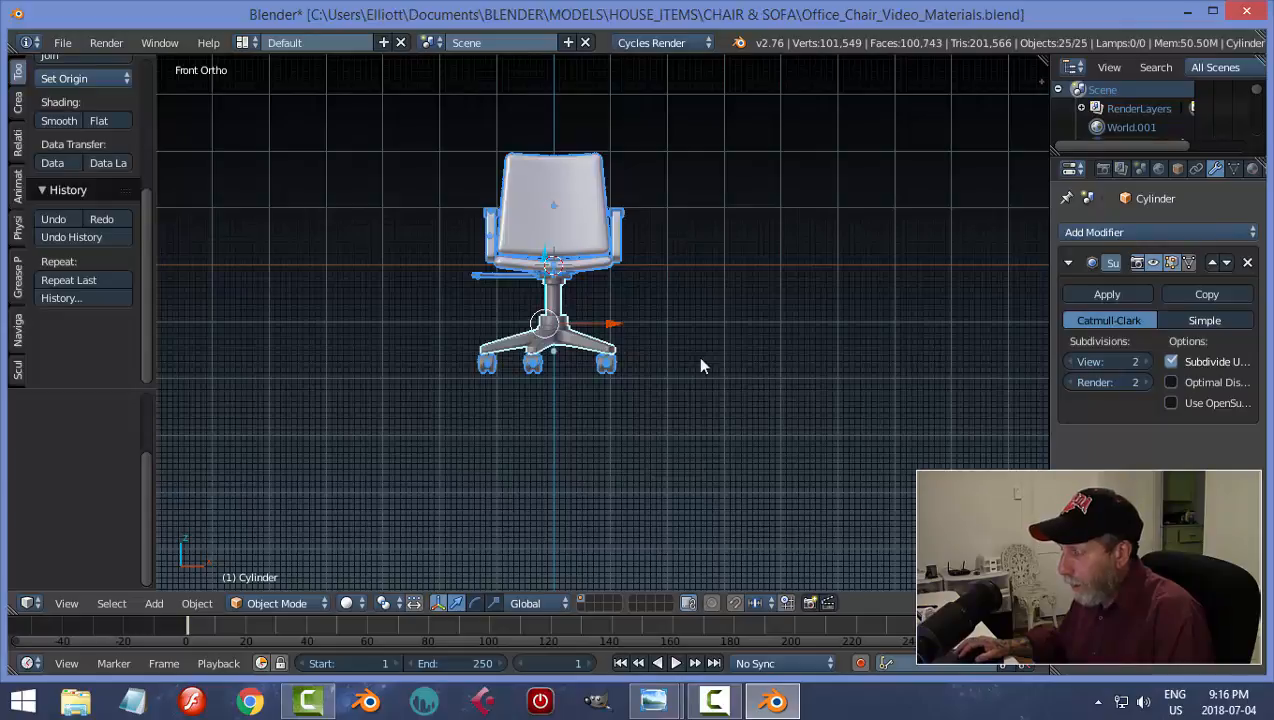
{"action": "key", "text": "g"}
{"action": "key", "text": "z"}
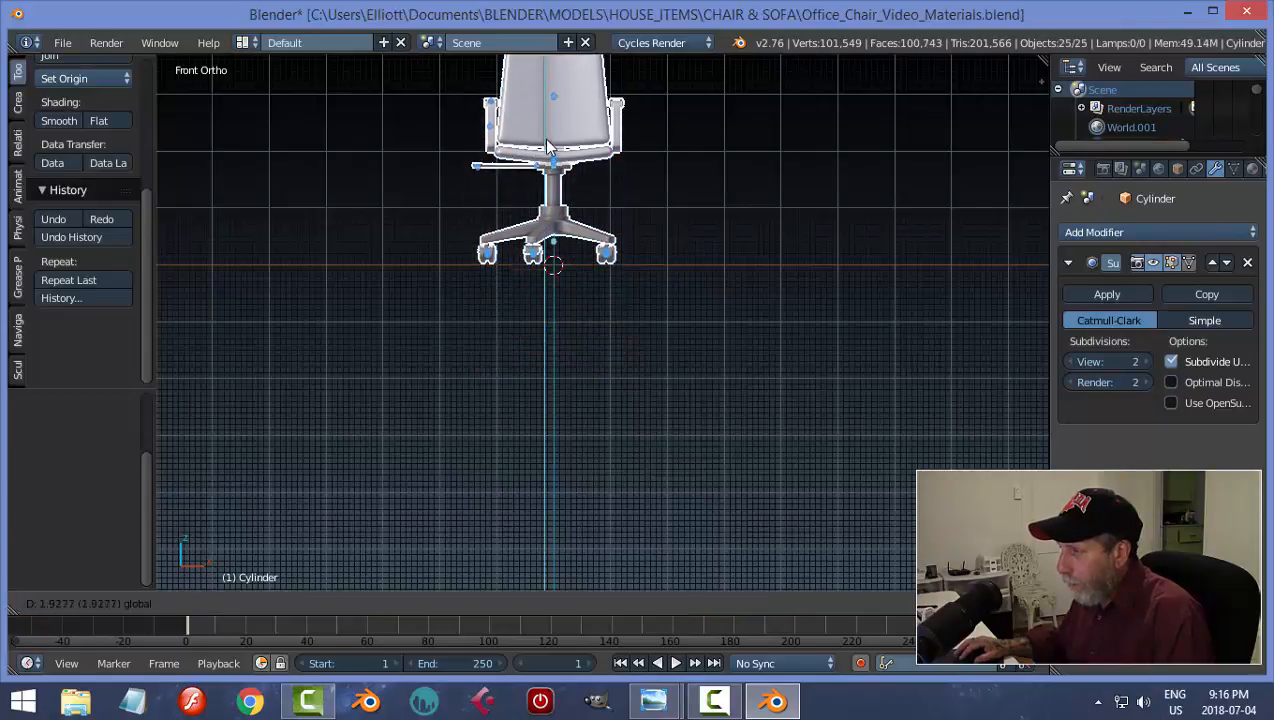
{"action": "left_click", "coordinate": [547, 147]}
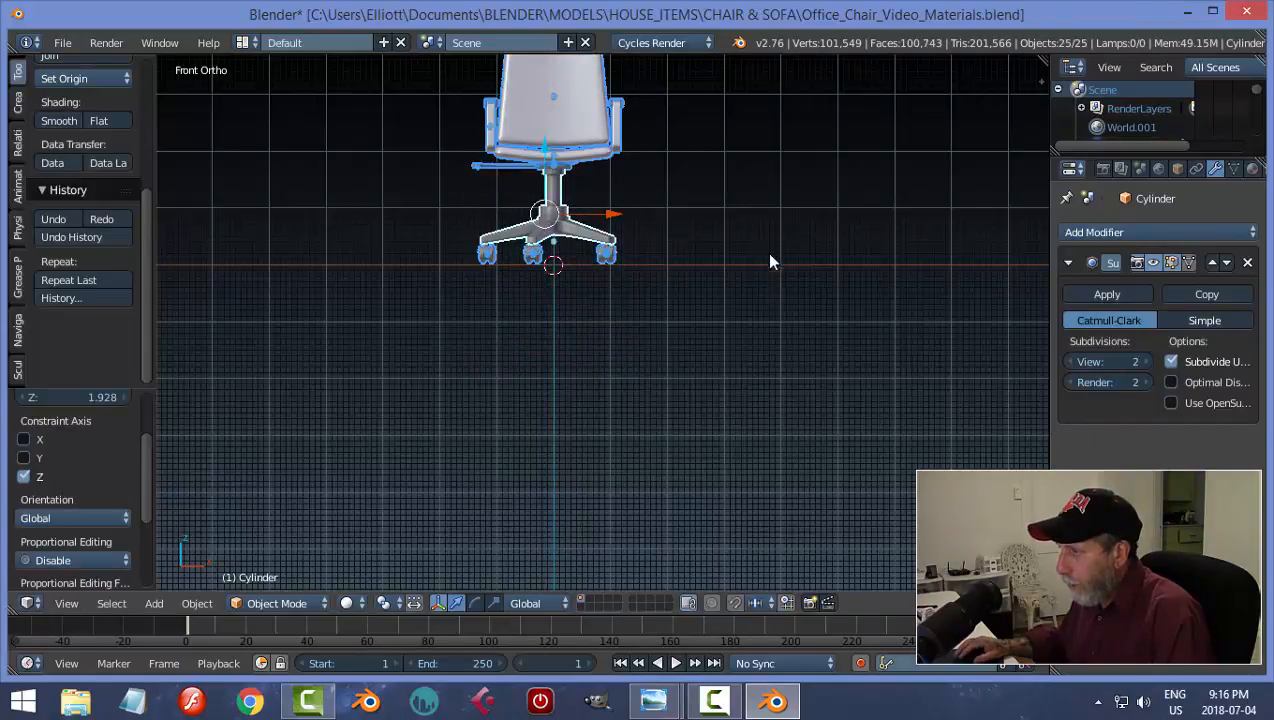
{"action": "middle_click_drag", "start_coordinate": [770, 262], "coordinate": [694, 321]}
{"action": "key", "text": "a"}
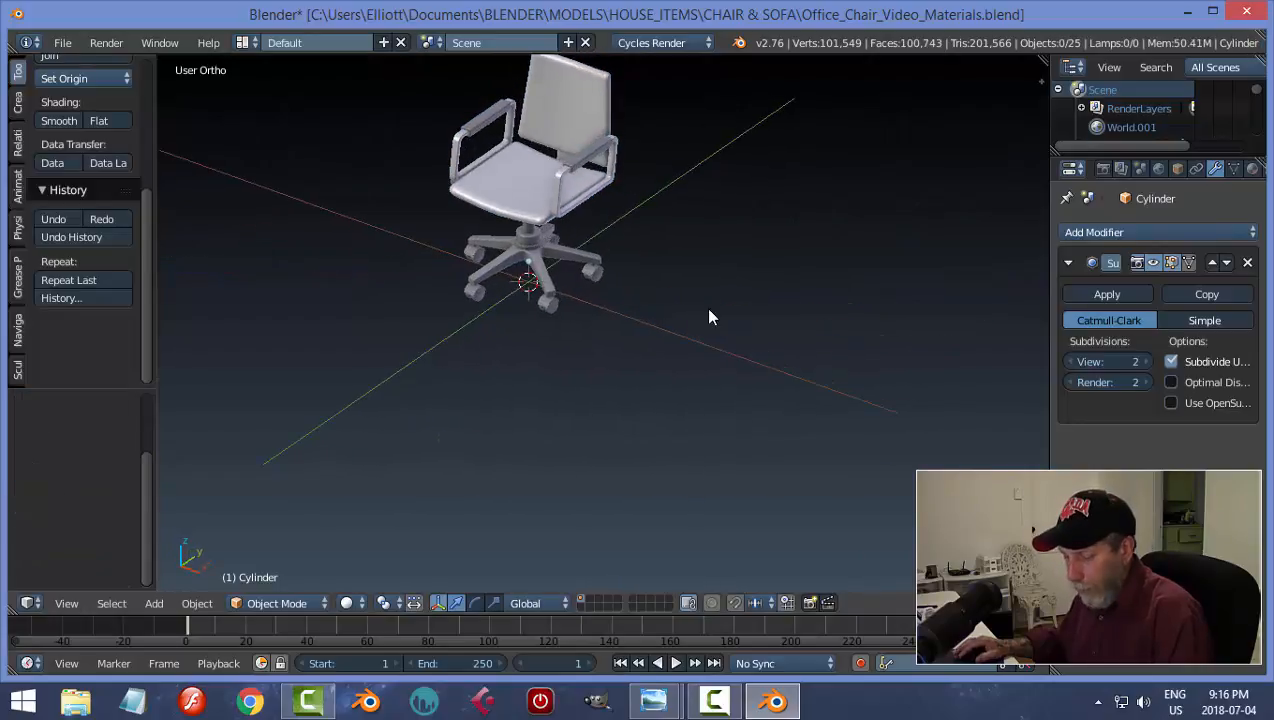
Add a plane at the origin beneath the chair and scale it by 10 as a floor
{"action": "key", "text": "shift+a"}
{"action": "mouse_move", "coordinate": [705, 307]}
{"action": "left_click", "coordinate": [764, 310]}
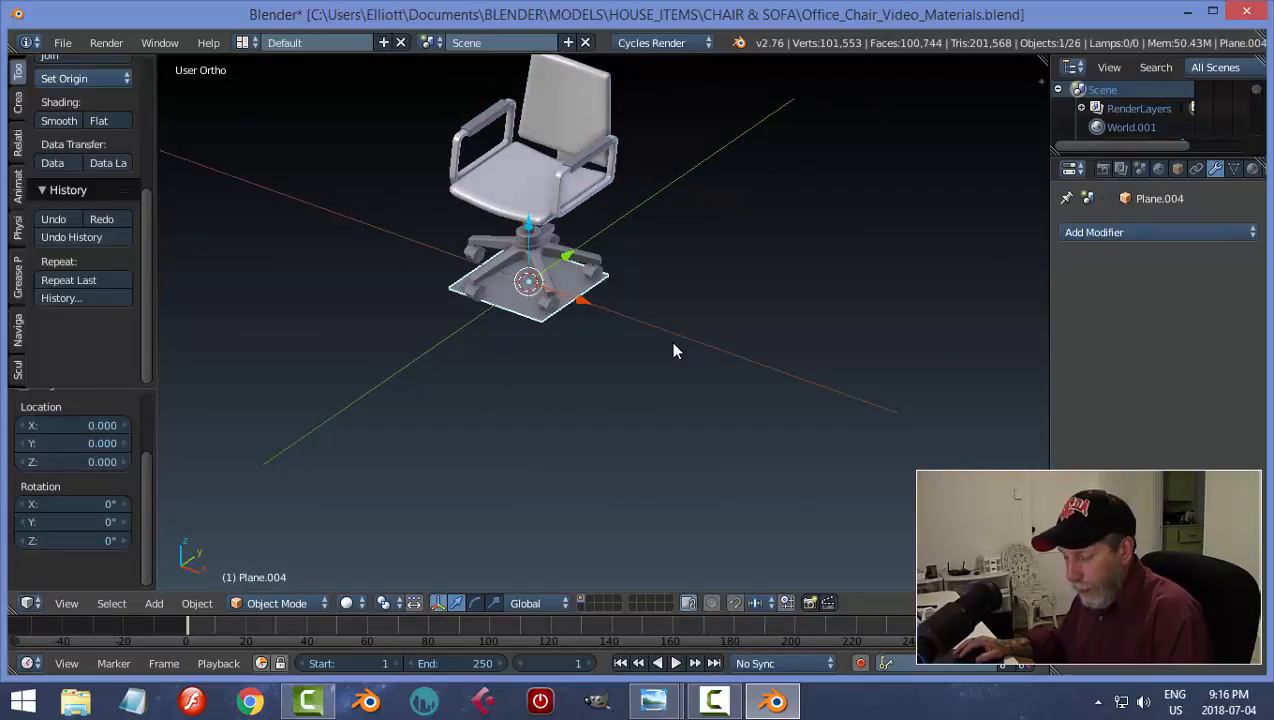
{"action": "key", "text": "s"}
{"action": "key", "text": "1"}
{"action": "key", "text": "0"}
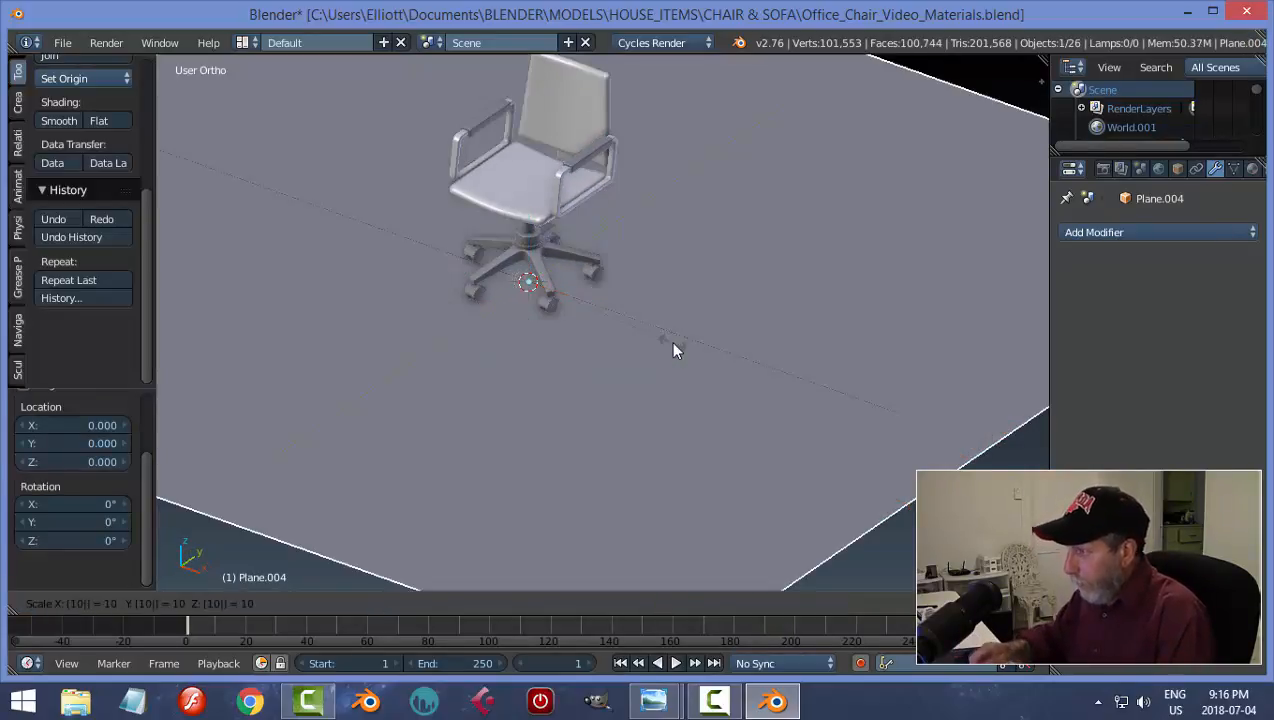
{"action": "key", "text": "Return"}
Raise the floor plane about 0.041 along Z to meet the caster wheels, and save the blend file over the existing one
{"action": "key", "text": "KP_1"}
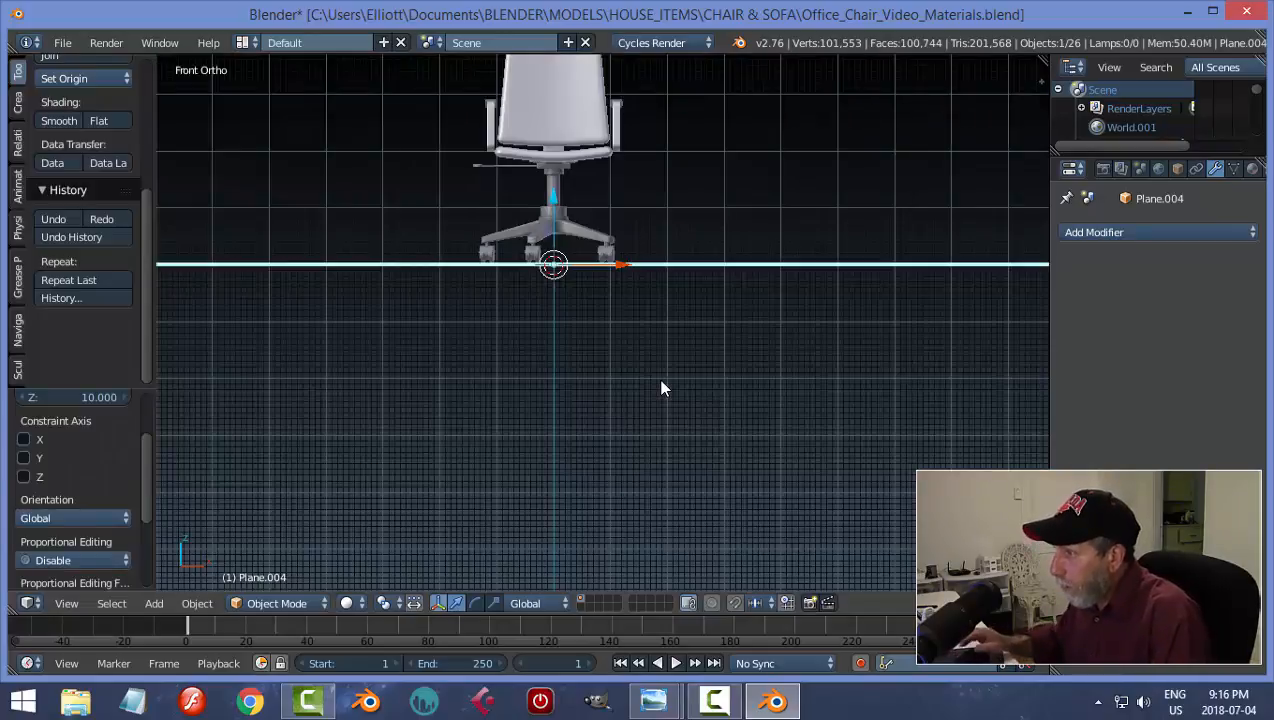
{"action": "scroll", "coordinate": [661, 388], "scroll_direction": "up", "scroll_amount": 6}
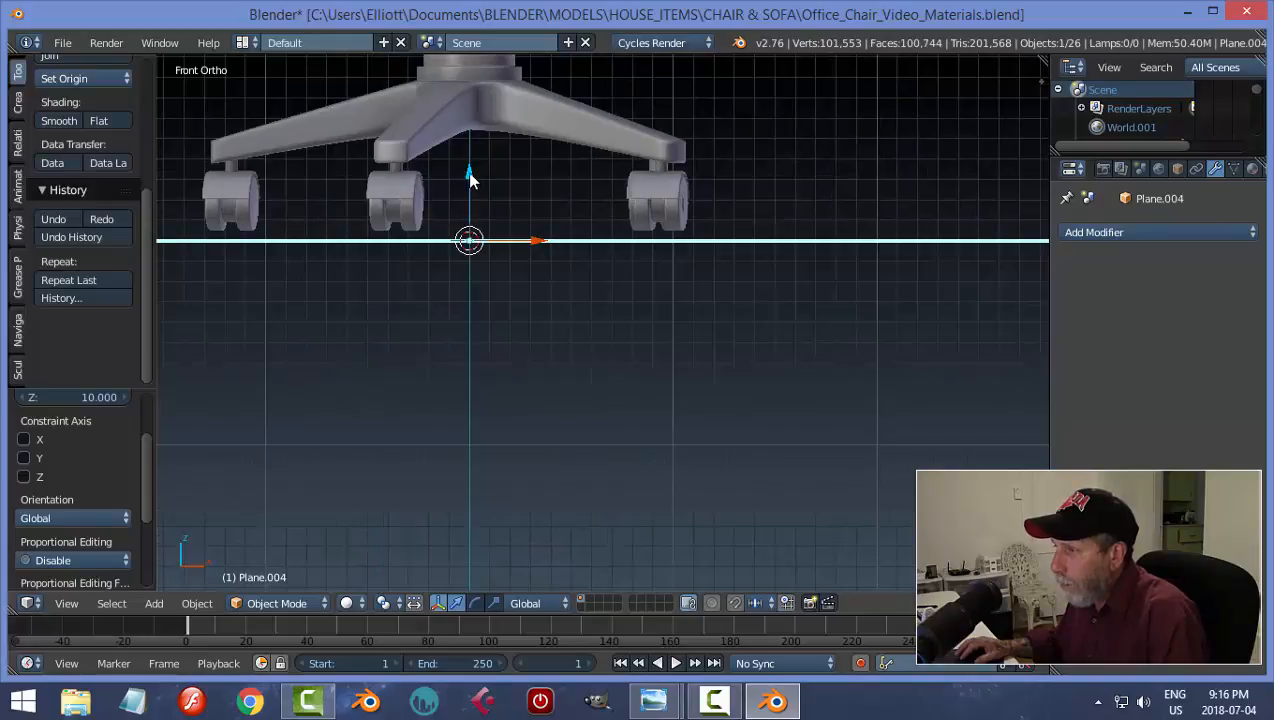
{"action": "left_click_drag", "start_coordinate": [472, 175], "coordinate": [471, 168]}
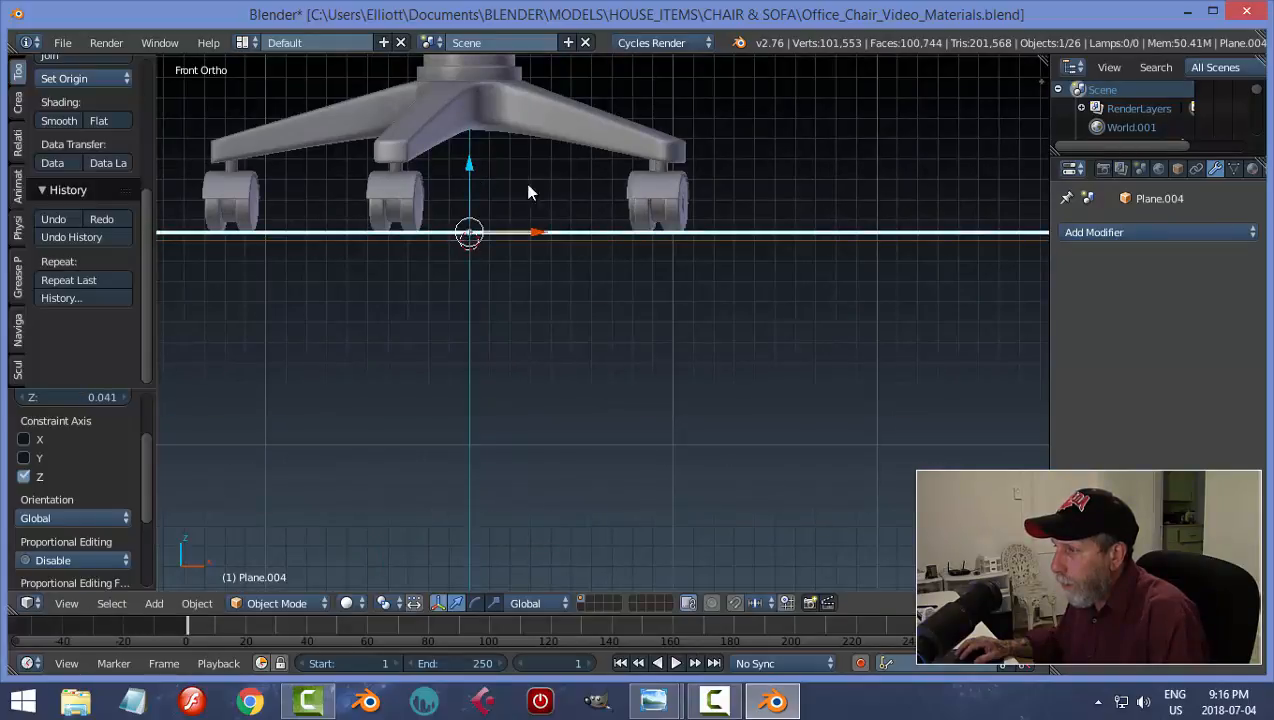
{"action": "key", "text": "a"}
{"action": "middle_click_drag", "start_coordinate": [705, 256], "coordinate": [768, 287]}
{"action": "key", "text": "ctrl+s"}
{"action": "left_click", "coordinate": [681, 262]}
Enlarge the floor plane by a factor of about 1.749 and save Office_Chair_Video_Materials.blend over the existing file
{"action": "scroll", "coordinate": [700, 320], "scroll_direction": "down", "scroll_amount": 2}
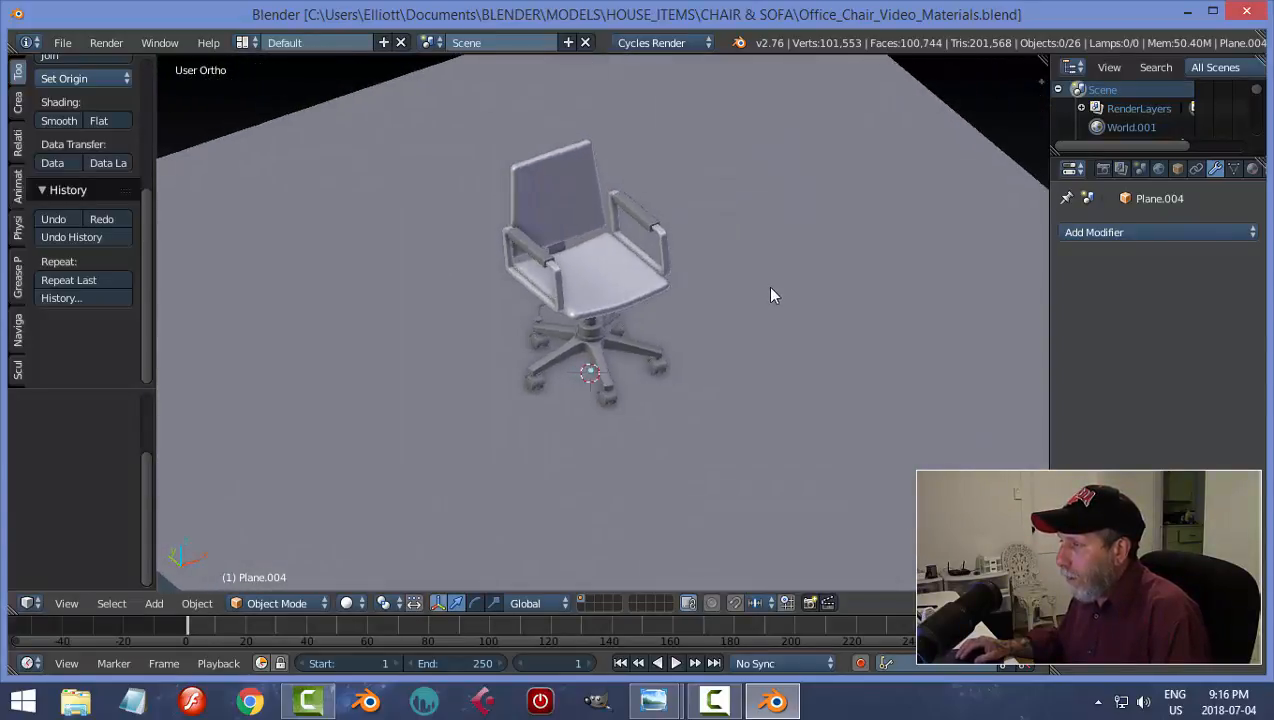
{"action": "right_click", "coordinate": [799, 280]}
{"action": "key", "text": "s"}
{"action": "left_click", "coordinate": [975, 267]}
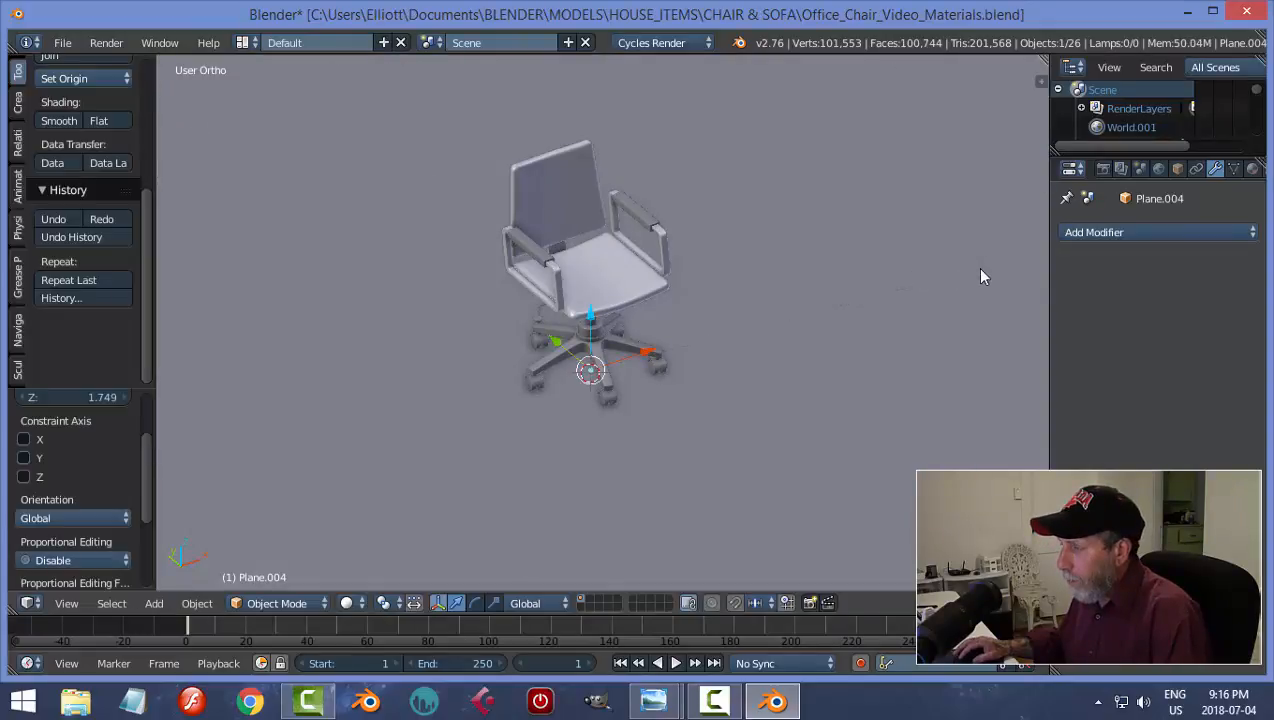
{"action": "middle_click_drag", "start_coordinate": [975, 270], "coordinate": [819, 338]}
{"action": "scroll", "coordinate": [839, 321], "scroll_direction": "up", "scroll_amount": 3}
{"action": "middle_click_drag", "start_coordinate": [810, 279], "coordinate": [799, 333]}
{"action": "key", "text": "ctrl+s"}
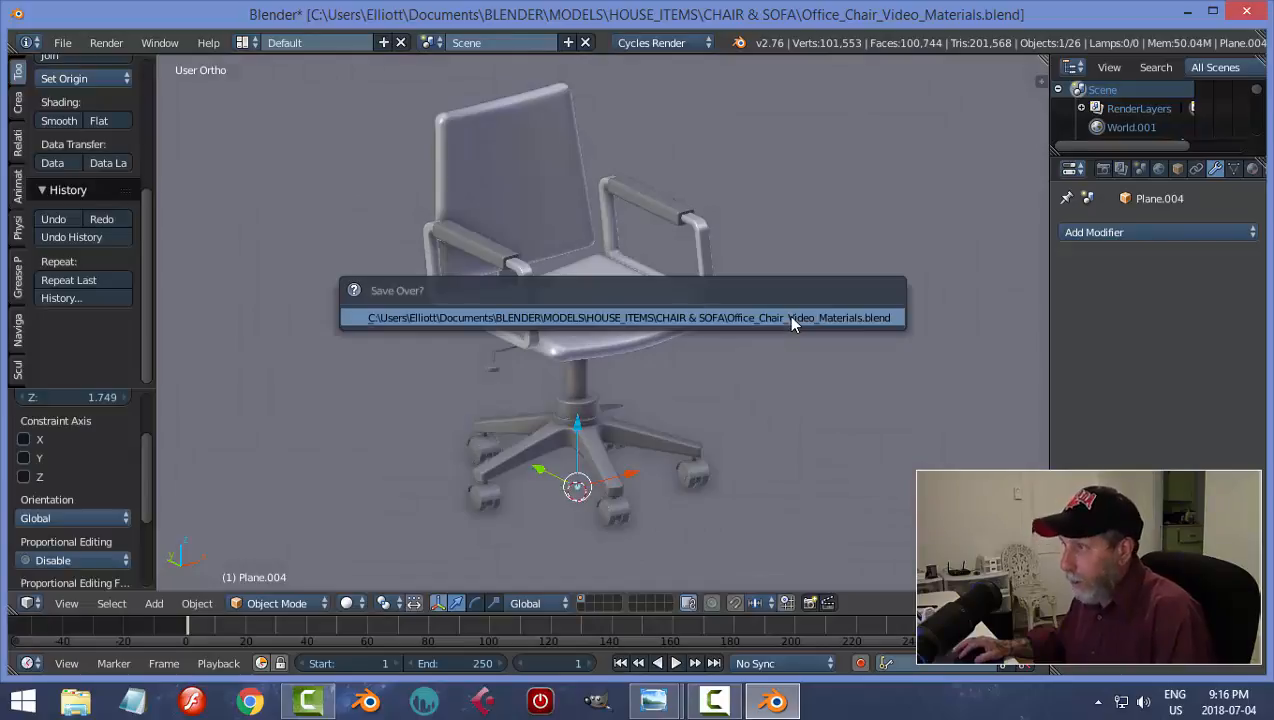
{"action": "left_click", "coordinate": [791, 319]}
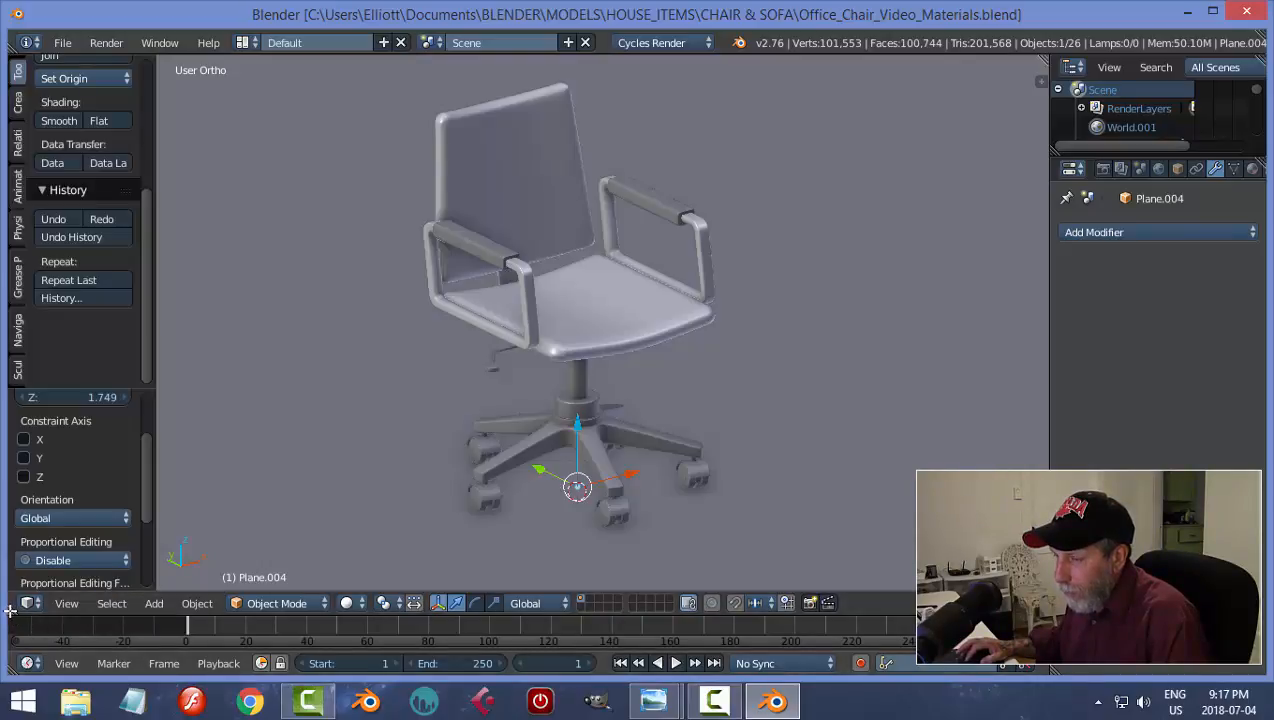
Split the 3D view into two side-by-side areas and hide the tool shelf in both
{"action": "left_click_drag", "start_coordinate": [18, 612], "coordinate": [545, 560]}
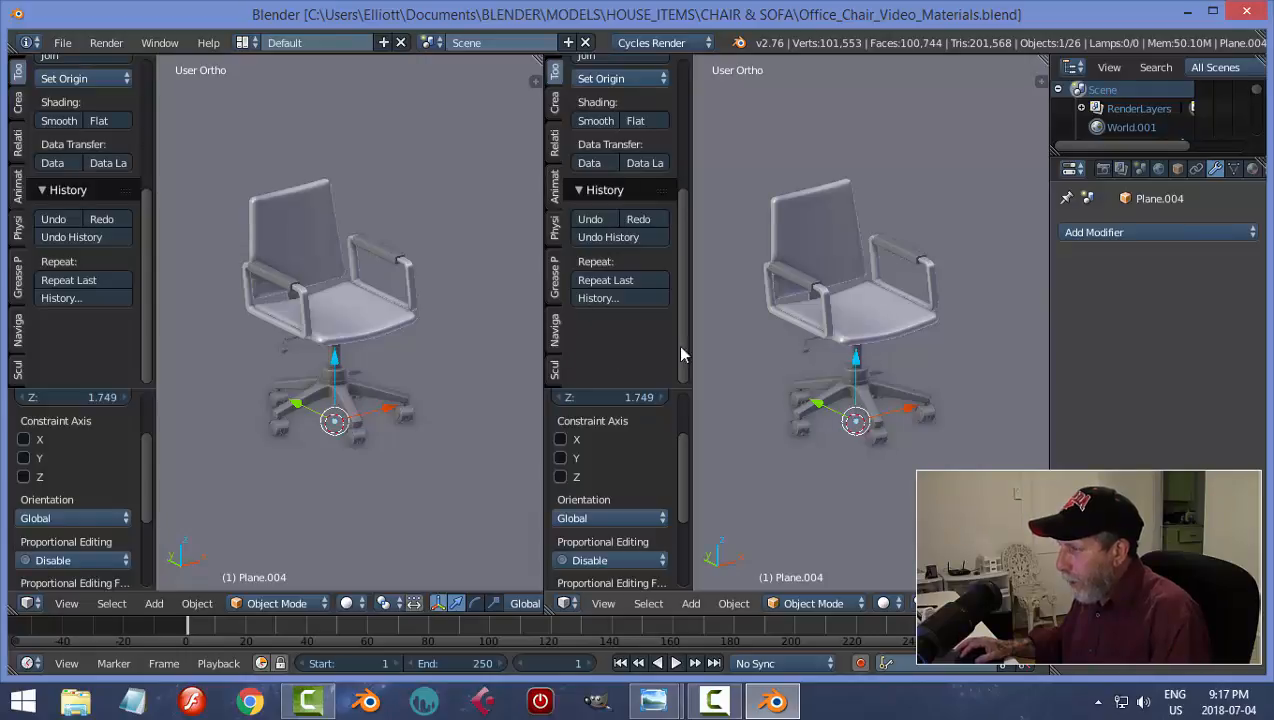
{"action": "key", "text": "t"}
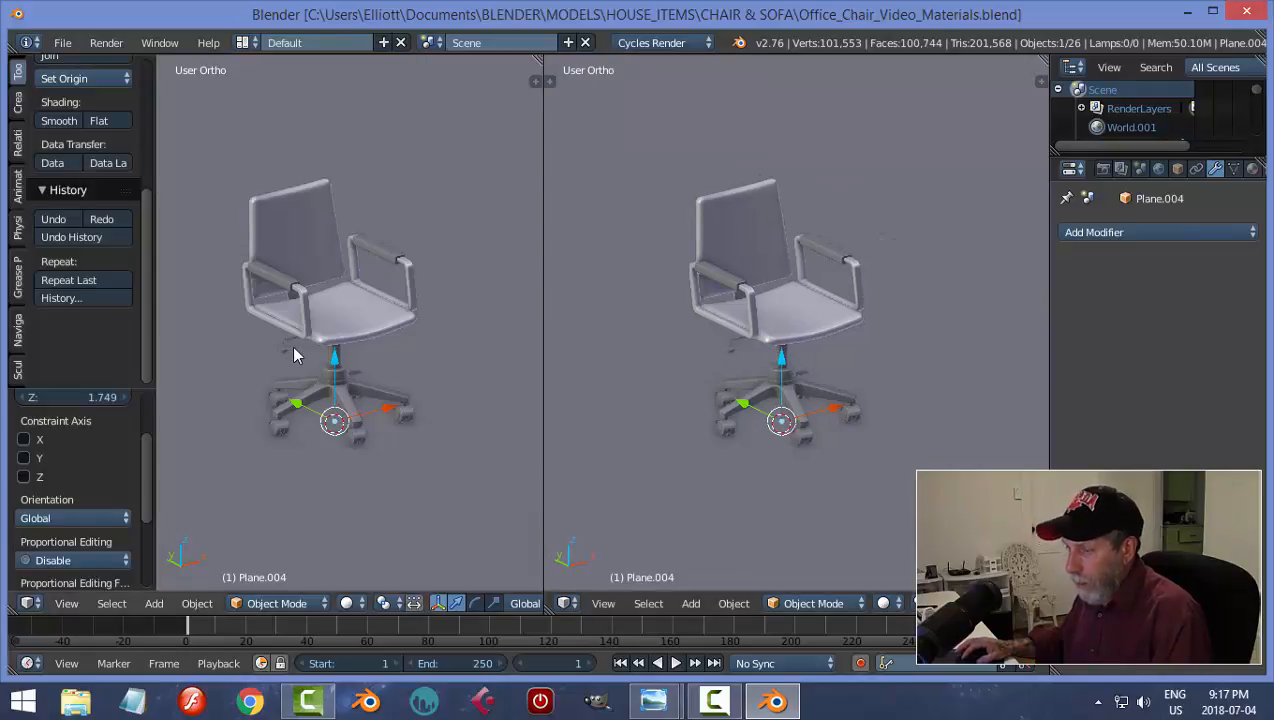
{"action": "key", "text": "t"}
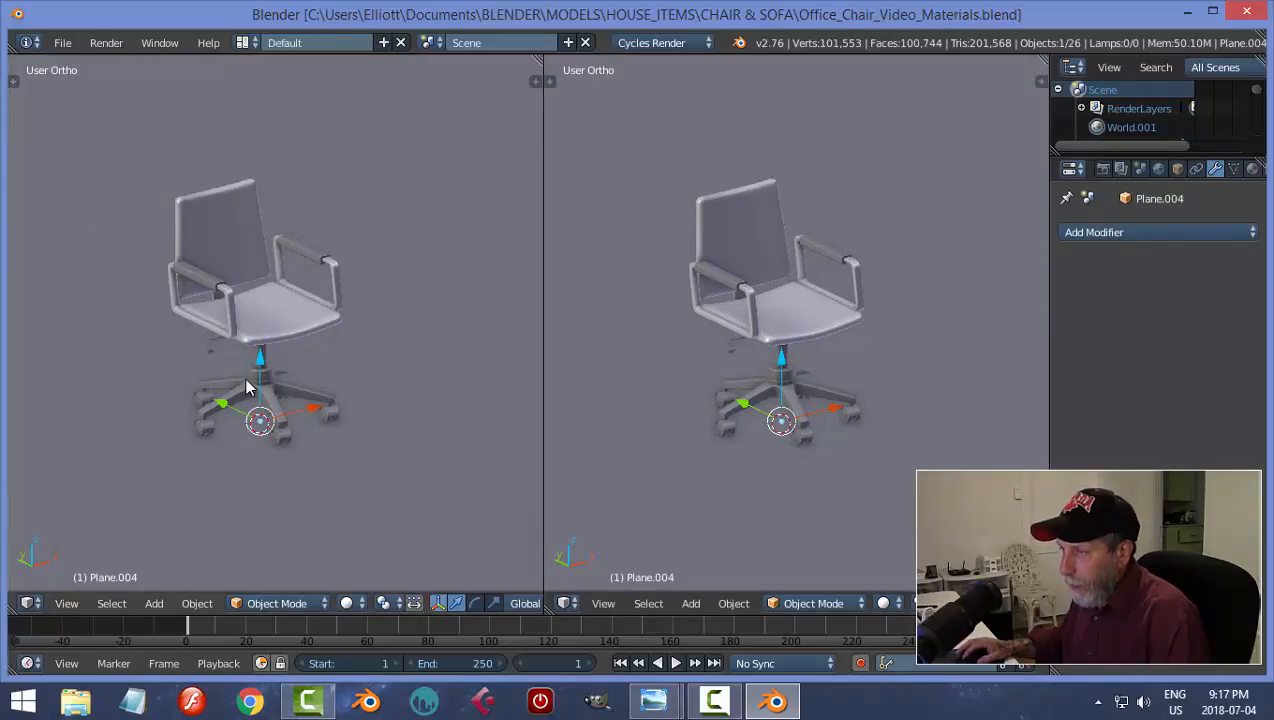
Turn the first of the two 3D views into a Node Editor and hide its properties sidebar
{"action": "left_click", "coordinate": [29, 603]}
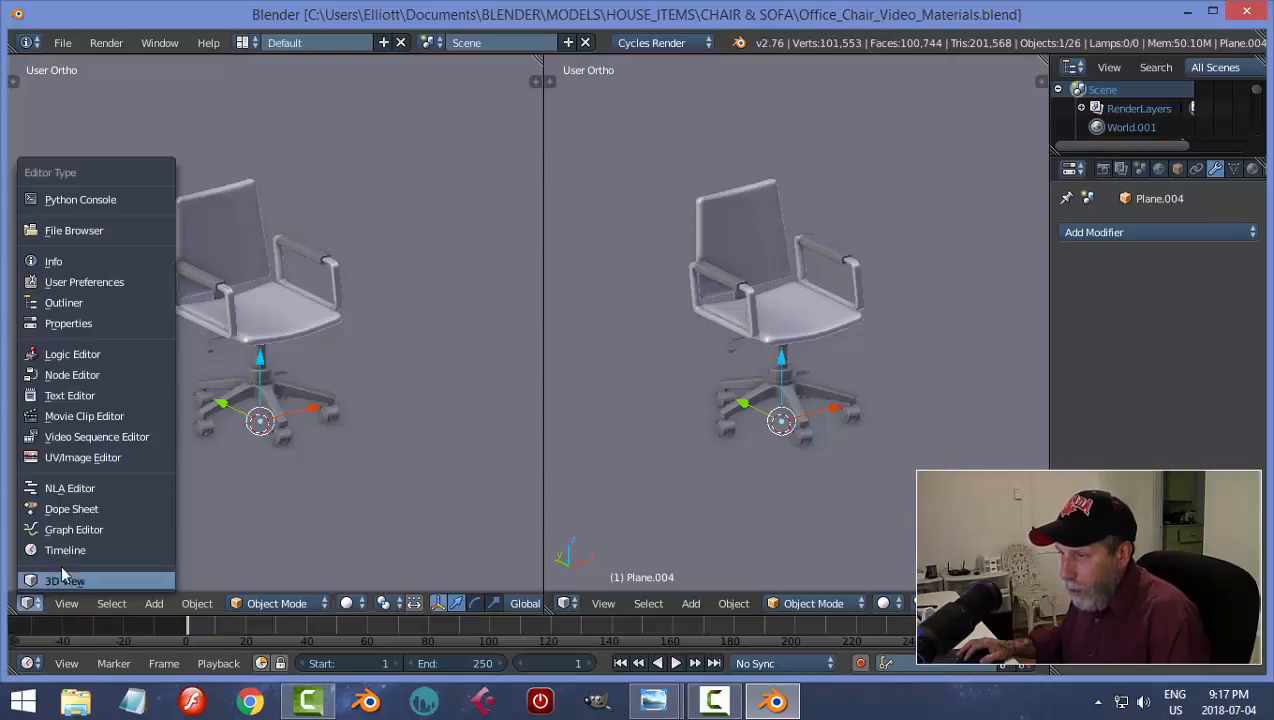
{"action": "left_click", "coordinate": [80, 375]}
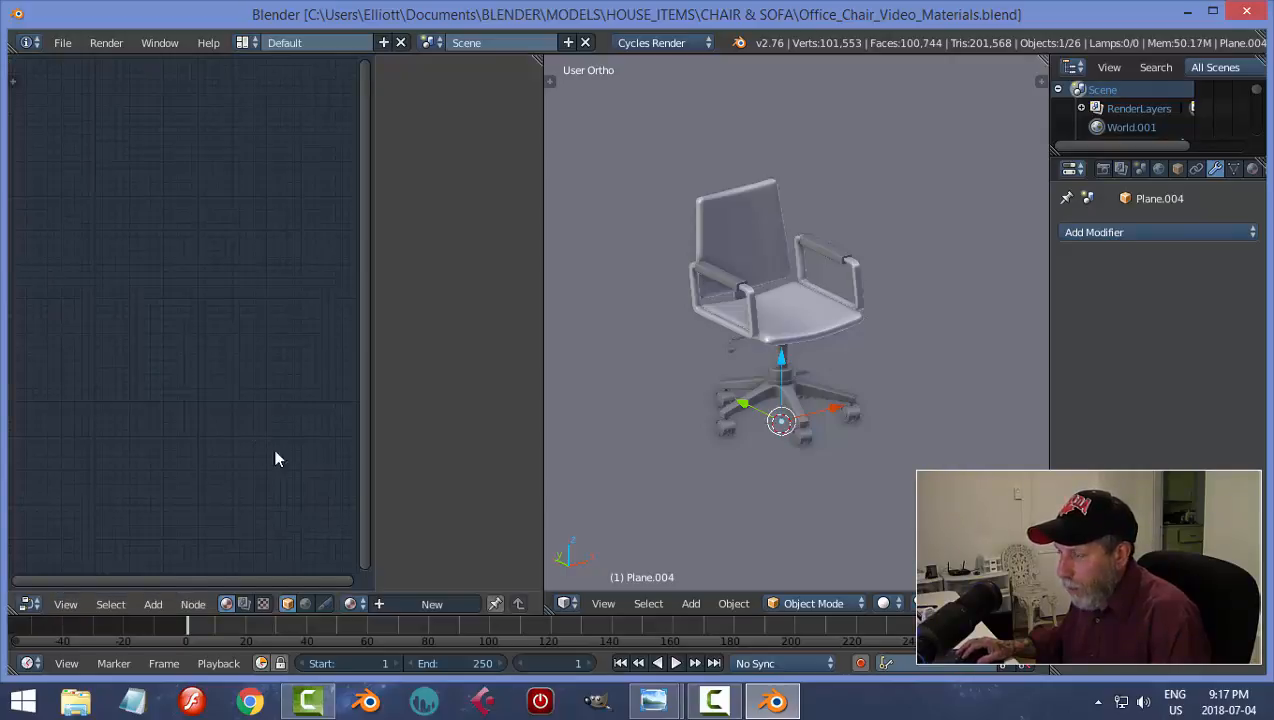
{"action": "key", "text": "n"}
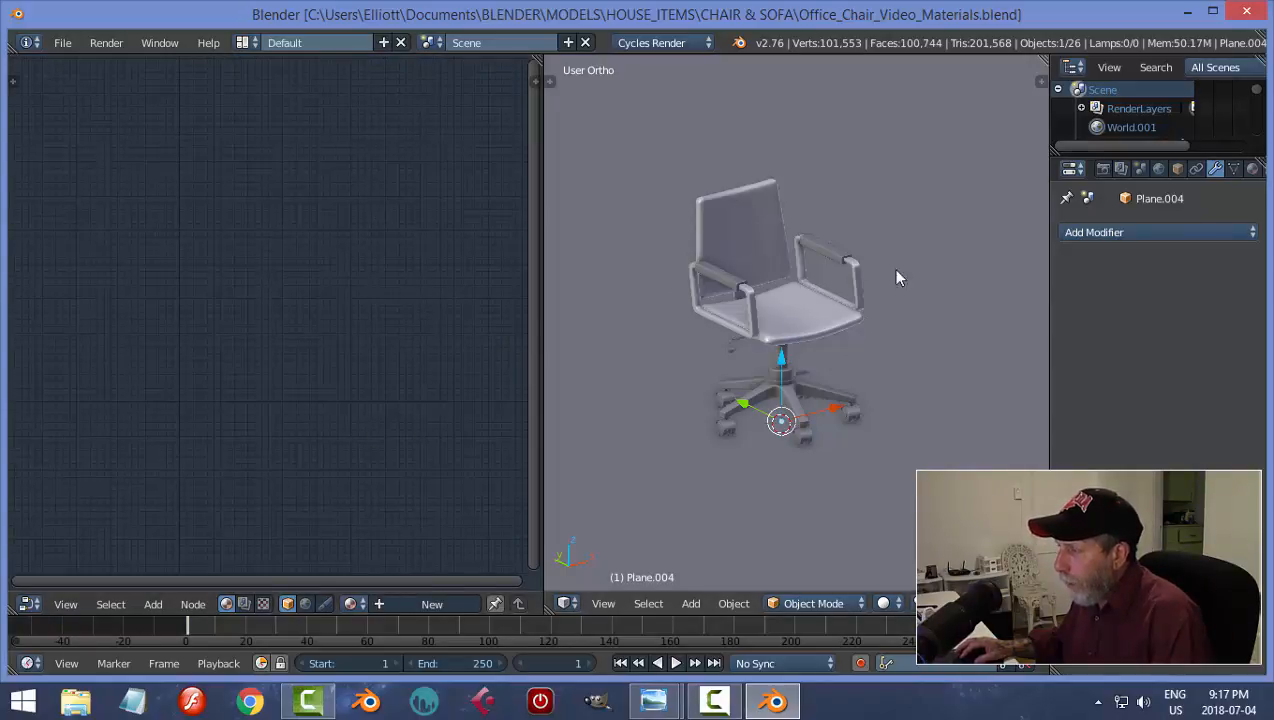
Frame the chair more closely in the 3D view and display the World shader nodes in the Node Editor
{"action": "middle_click_drag", "start_coordinate": [790, 275], "coordinate": [820, 182]}
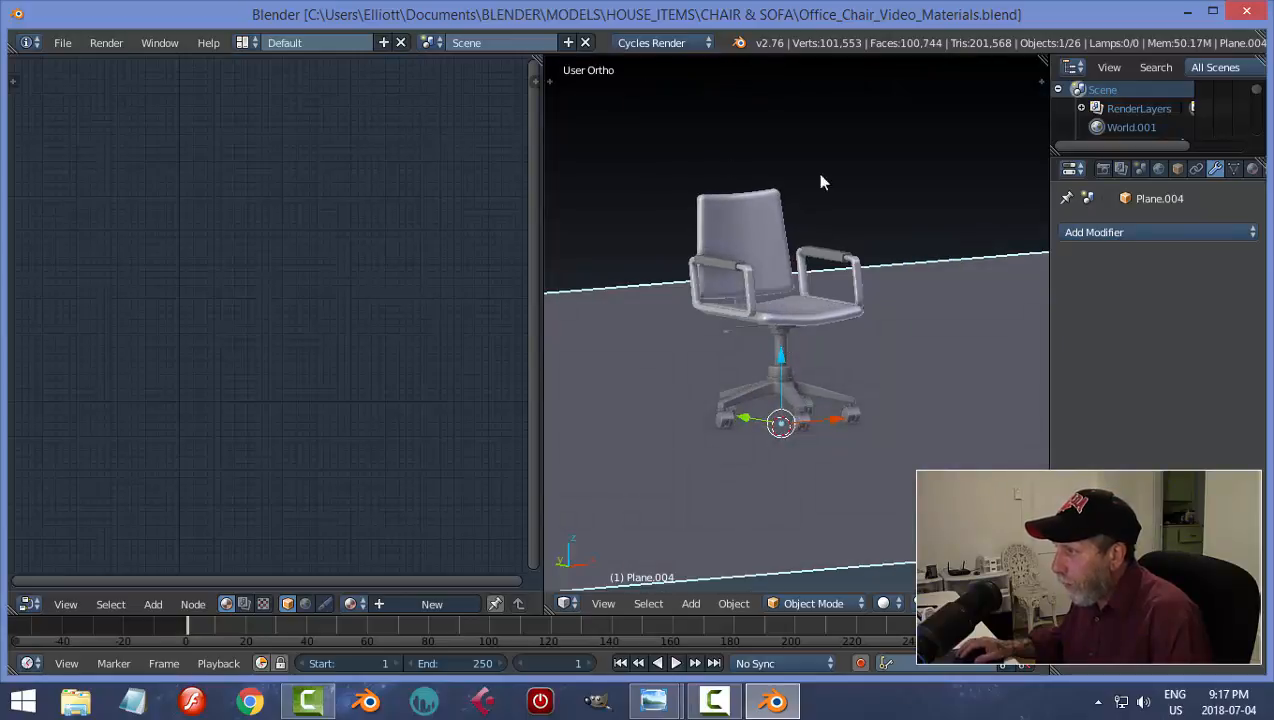
{"action": "middle_click_drag", "start_coordinate": [751, 257], "coordinate": [797, 362]}
{"action": "scroll", "coordinate": [796, 362], "scroll_direction": "up", "scroll_amount": 2}
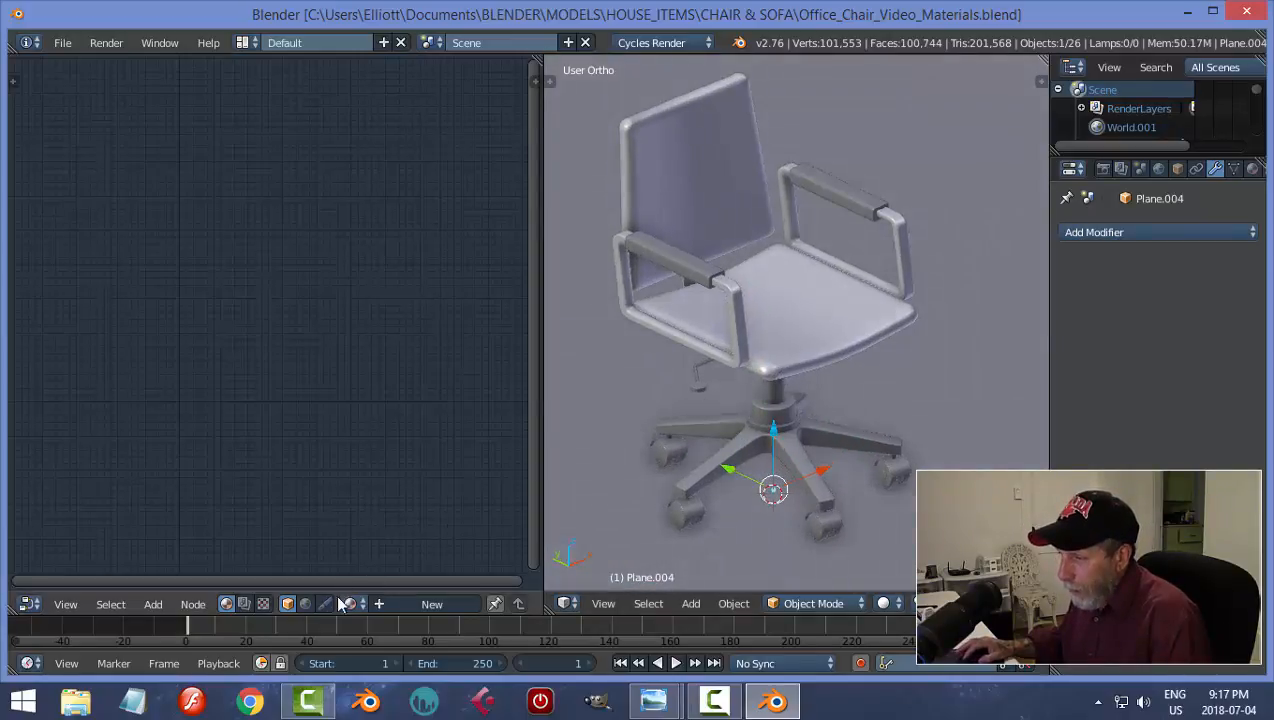
{"action": "left_click", "coordinate": [305, 603]}
{"action": "scroll", "coordinate": [295, 409], "scroll_direction": "up", "scroll_amount": 4}
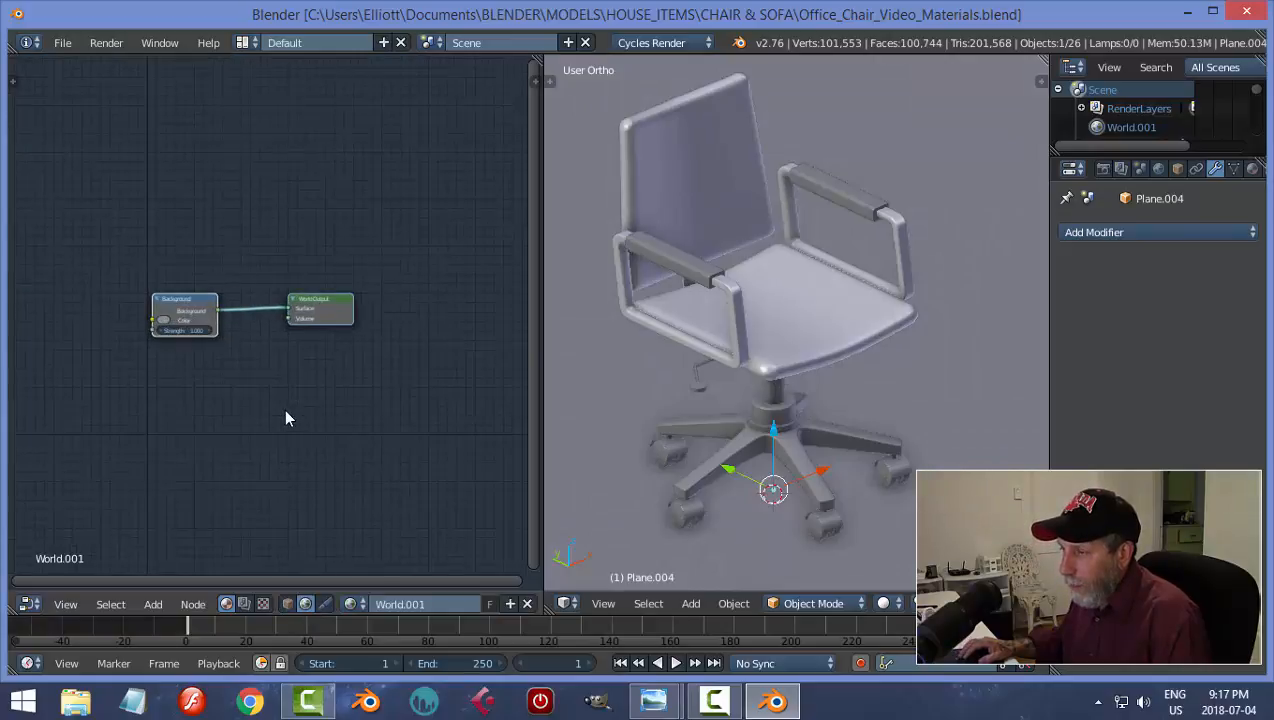
{"action": "scroll", "coordinate": [227, 411], "scroll_direction": "up", "scroll_amount": 1}
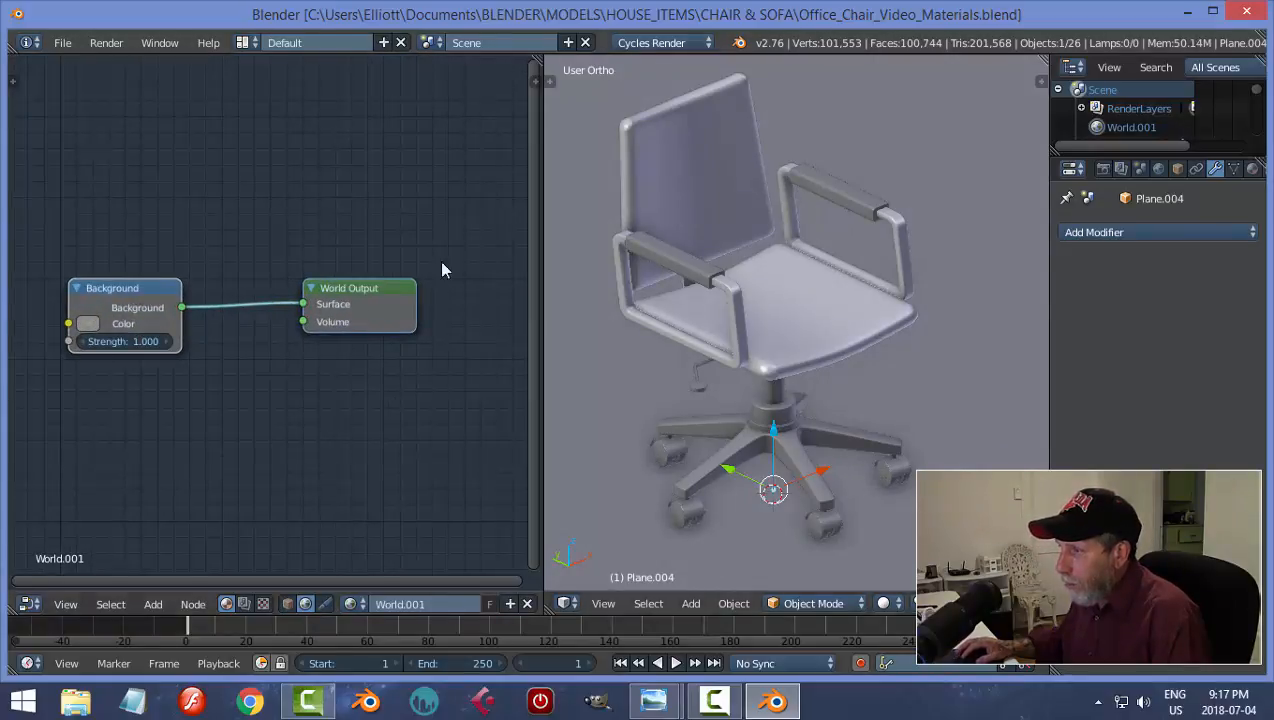
{"action": "mouse_move", "coordinate": [287, 373]}
{"action": "middle_mouse_down"}
{"action": "mouse_move", "coordinate": [299, 372]}
{"action": "mouse_move", "coordinate": [284, 372]}
{"action": "middle_mouse_up"}
{"action": "scroll", "coordinate": [296, 374], "scroll_direction": "down", "scroll_amount": 2}
{"action": "scroll", "coordinate": [280, 388], "scroll_direction": "down", "scroll_amount": 1}
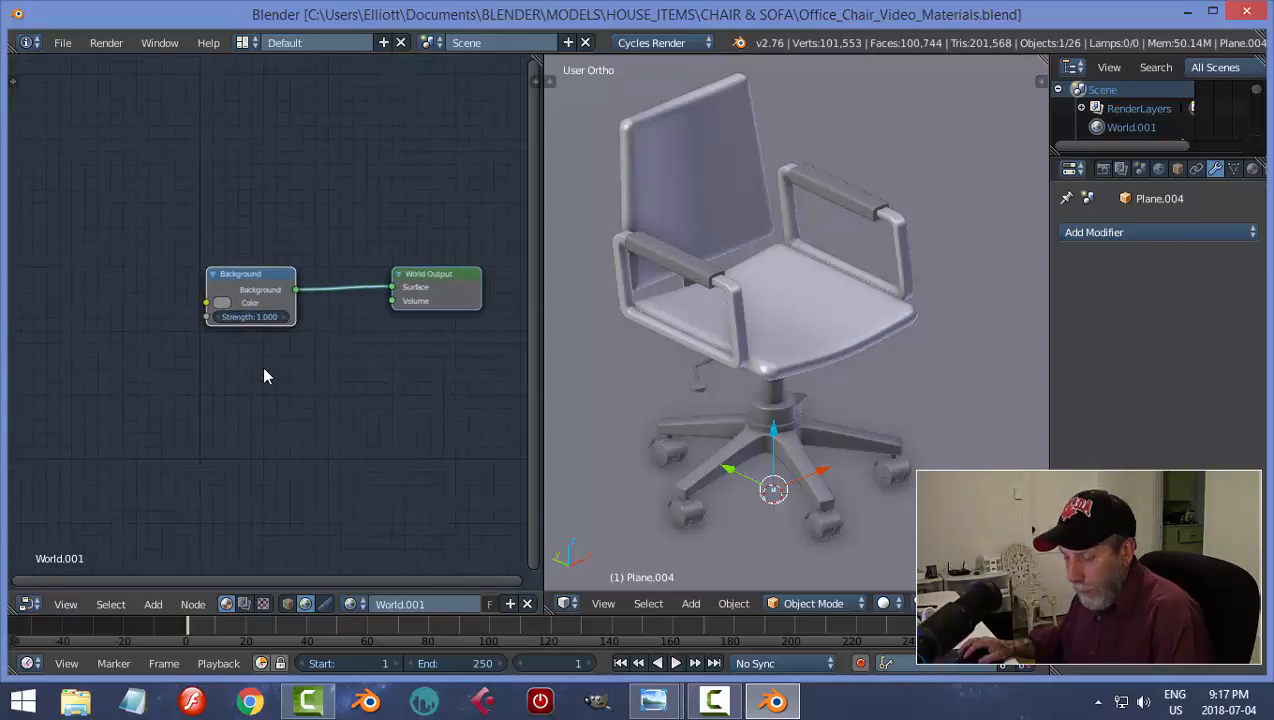
Add an Environment Texture node before the Background node and connect its Color output to the Background's Color input
{"action": "key", "text": "shift+a"}
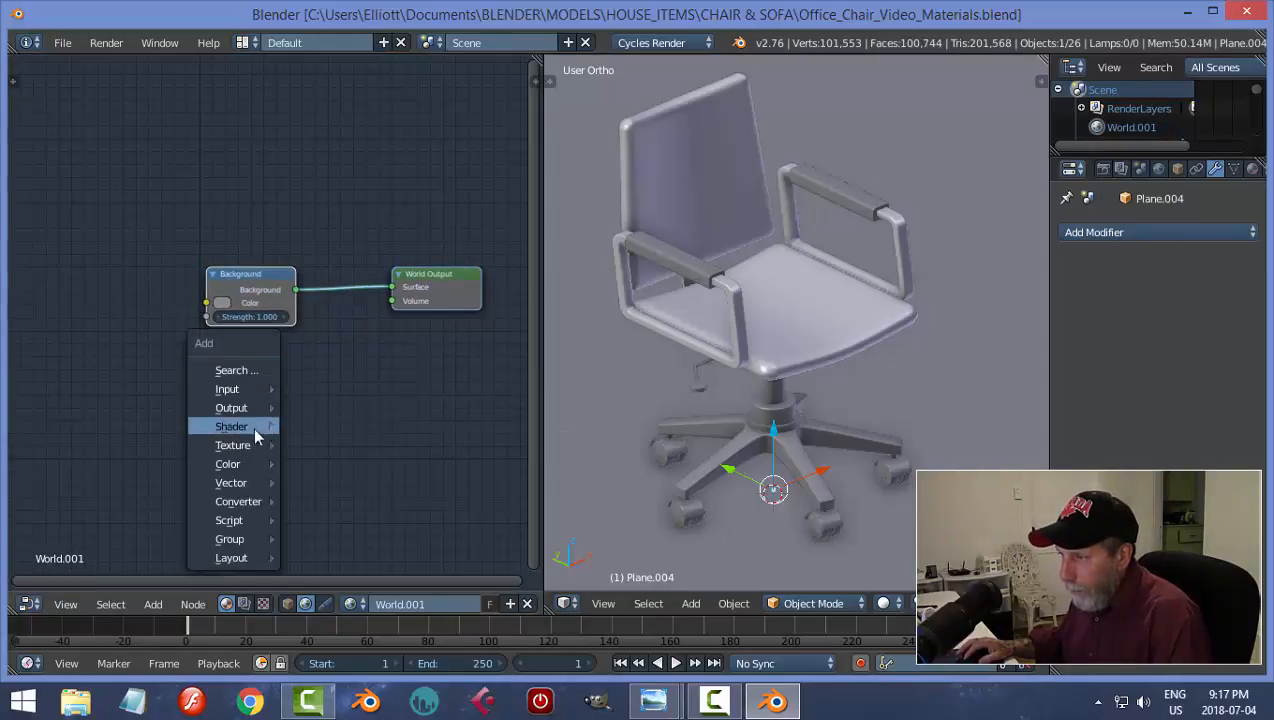
{"action": "mouse_move", "coordinate": [253, 449]}
{"action": "left_click", "coordinate": [356, 240]}
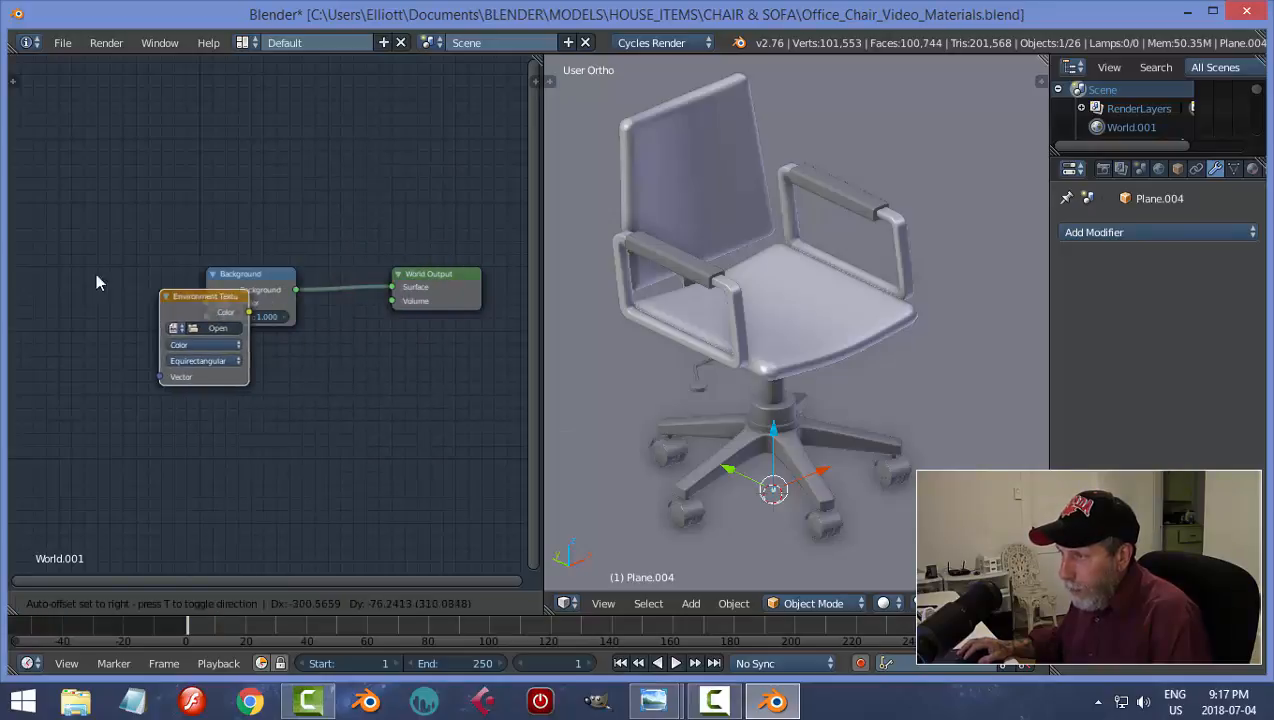
{"action": "left_click", "coordinate": [60, 264]}
{"action": "scroll", "coordinate": [189, 347], "scroll_direction": "up", "scroll_amount": 2}
{"action": "middle_click_drag", "start_coordinate": [189, 347], "coordinate": [272, 369]}
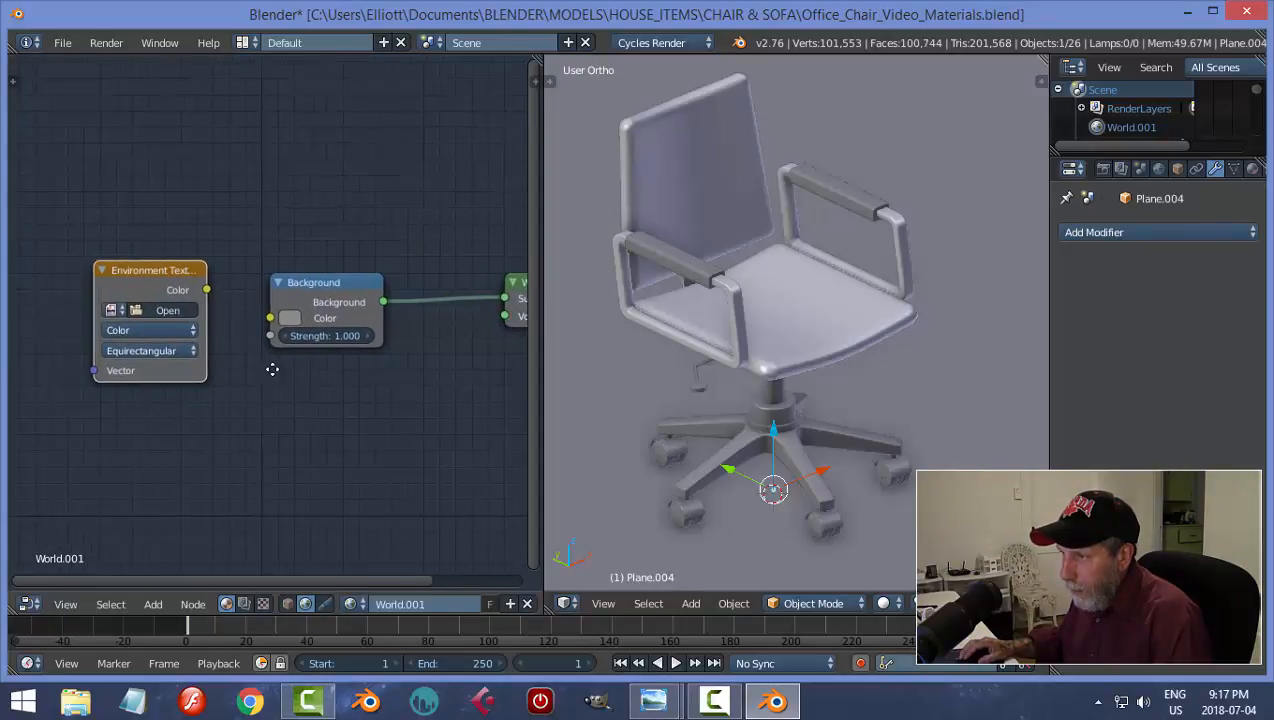
{"action": "left_click_drag", "start_coordinate": [207, 290], "coordinate": [270, 318]}
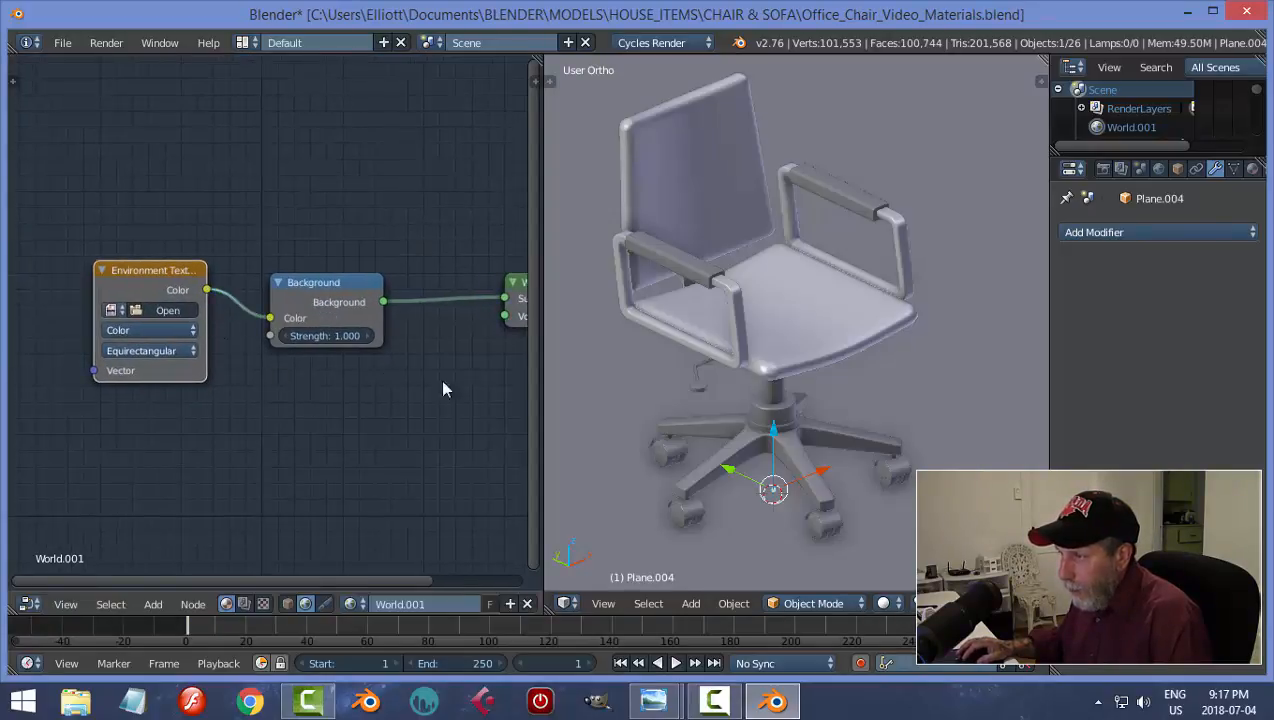
Set the 3D view to Rendered shading and compare it with the solid display of the chair
{"action": "left_click", "coordinate": [883, 603]}
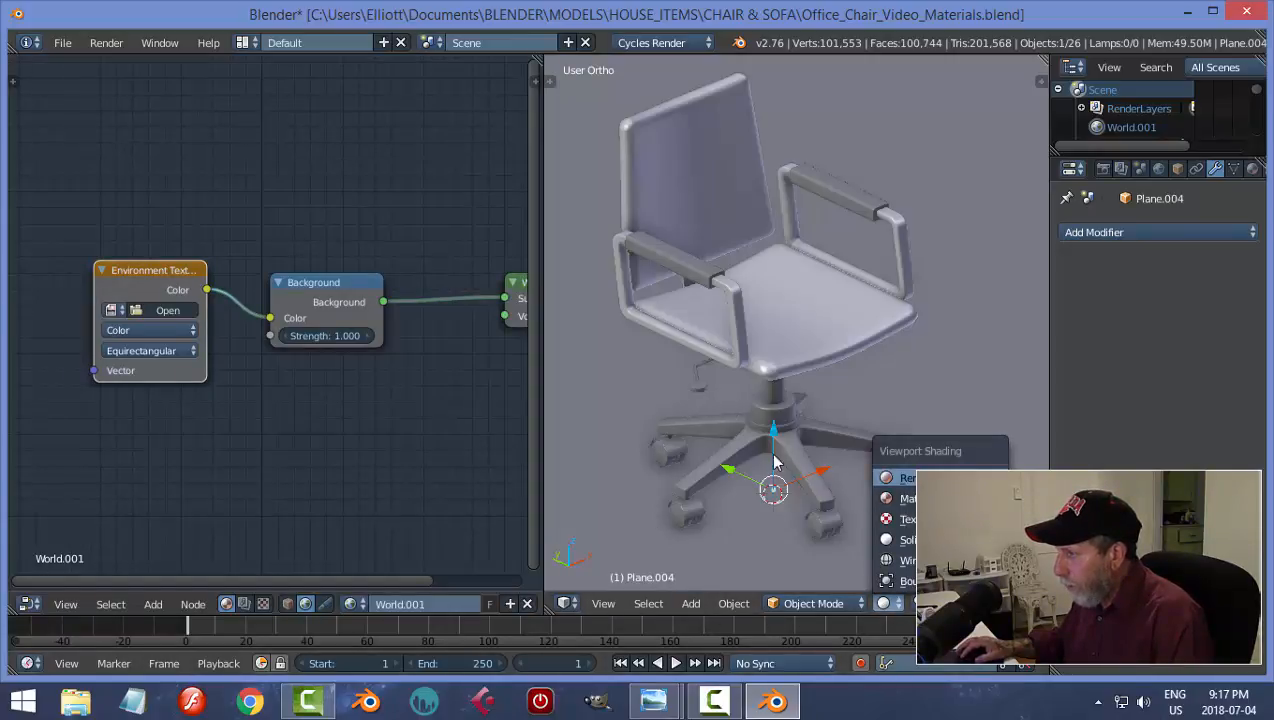
{"action": "key", "text": "Return"}
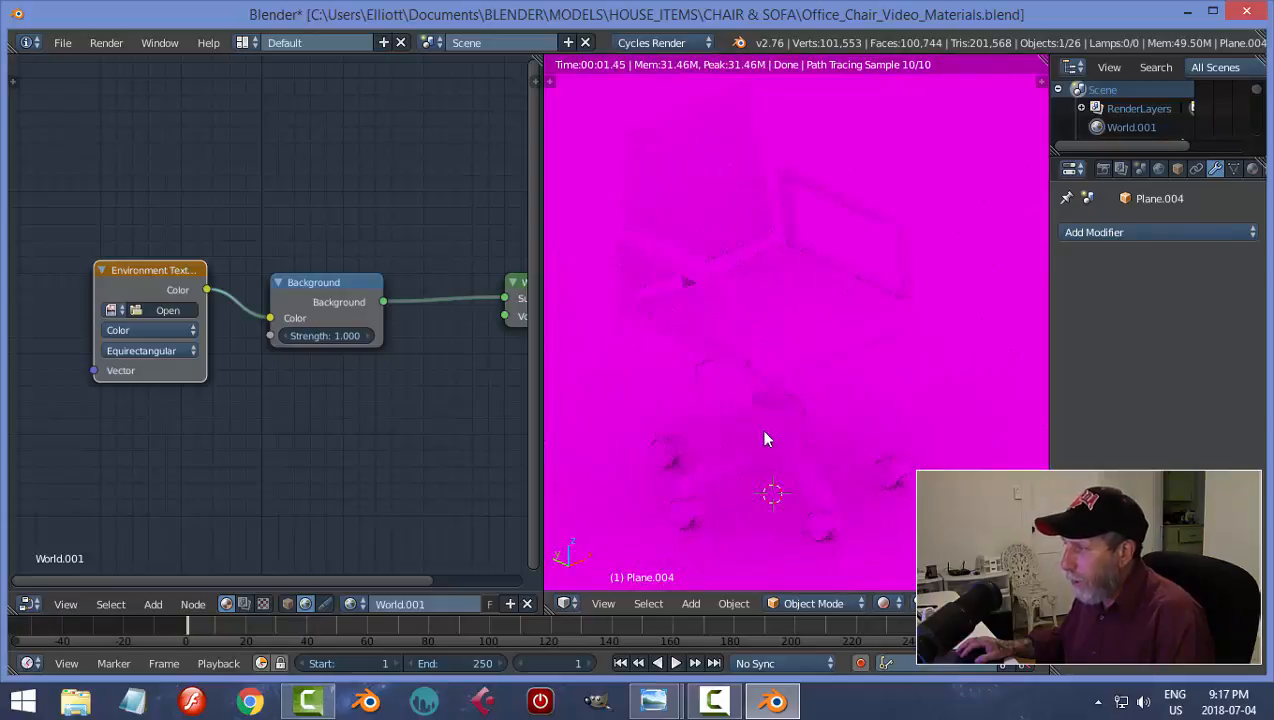
{"action": "key", "text": "shift+z"}
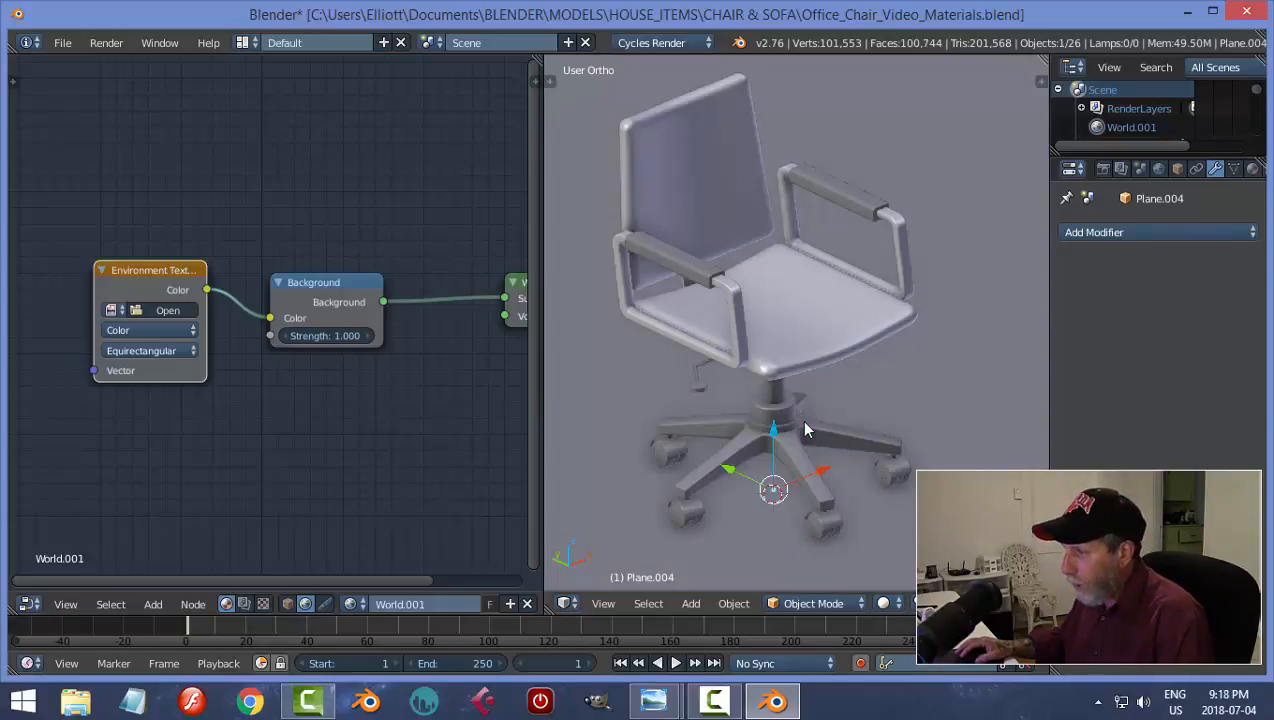
{"action": "key", "text": "shift+z"}
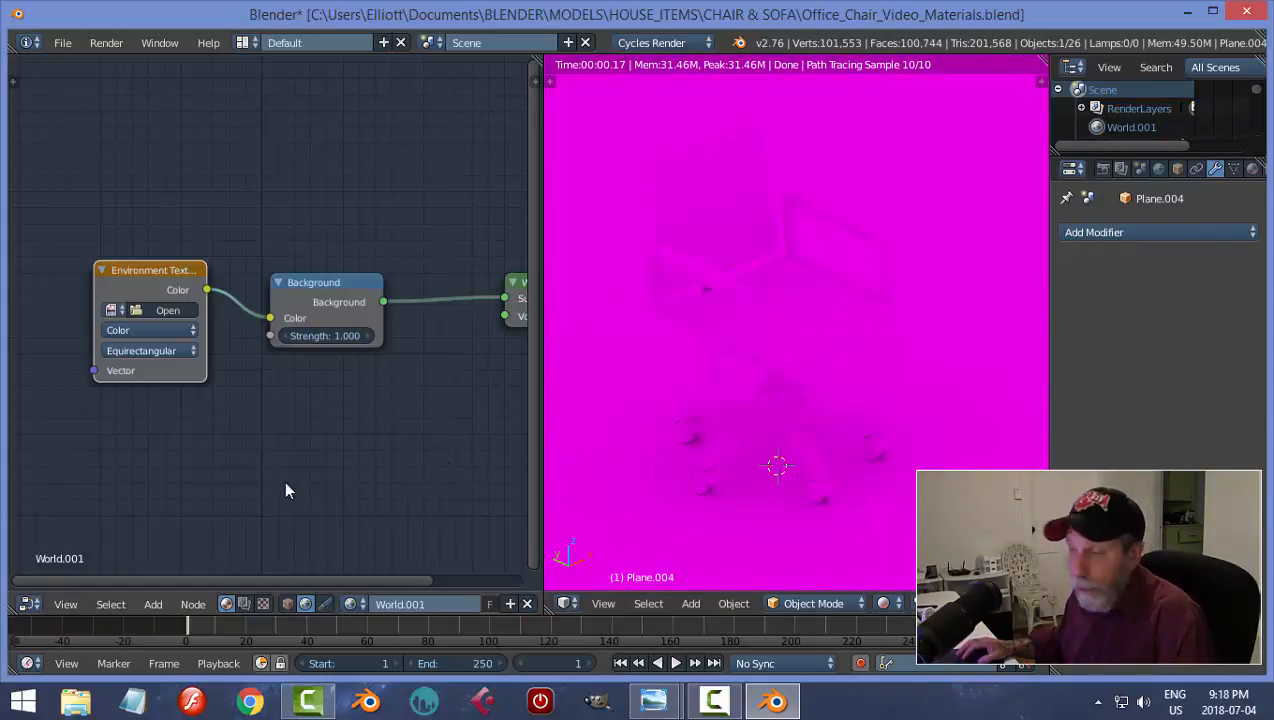
Load sky_cloudy_free_preview.JPG from the HDR TEXTURES folder into the Environment Texture node
{"action": "left_click", "coordinate": [156, 310]}
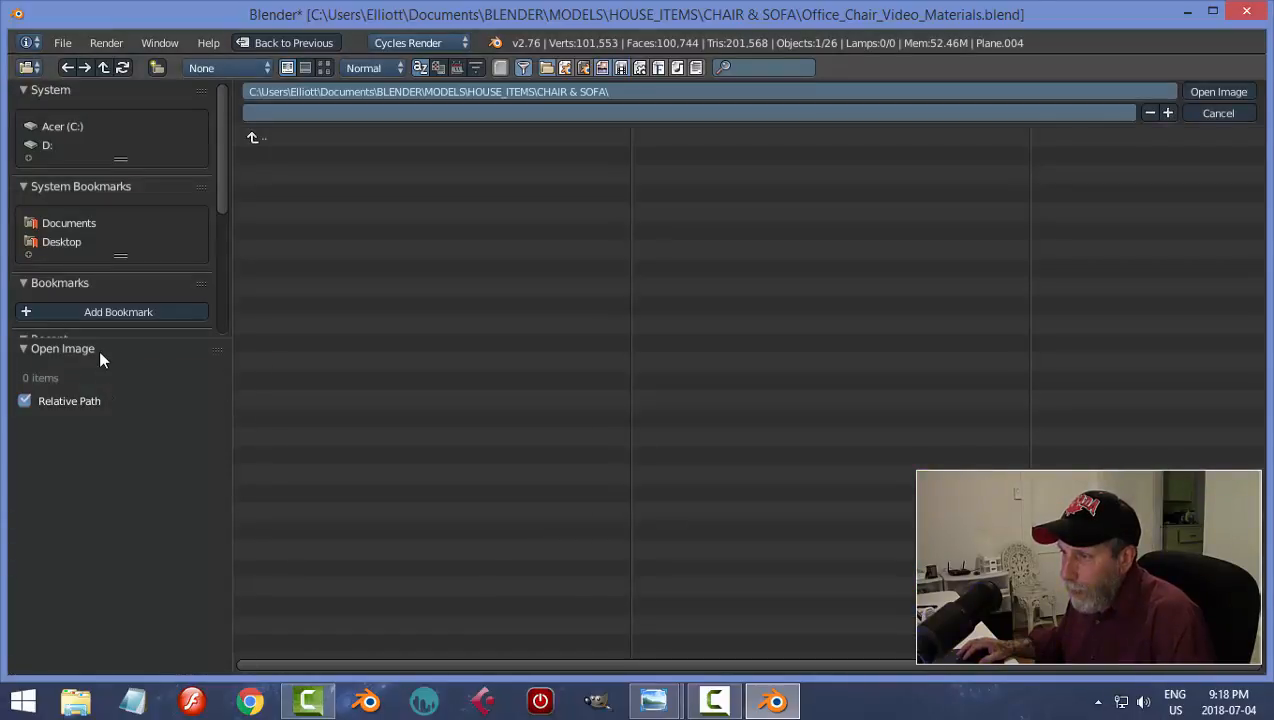
{"action": "left_click_drag", "start_coordinate": [102, 336], "coordinate": [104, 521]}
{"action": "left_click", "coordinate": [90, 412]}
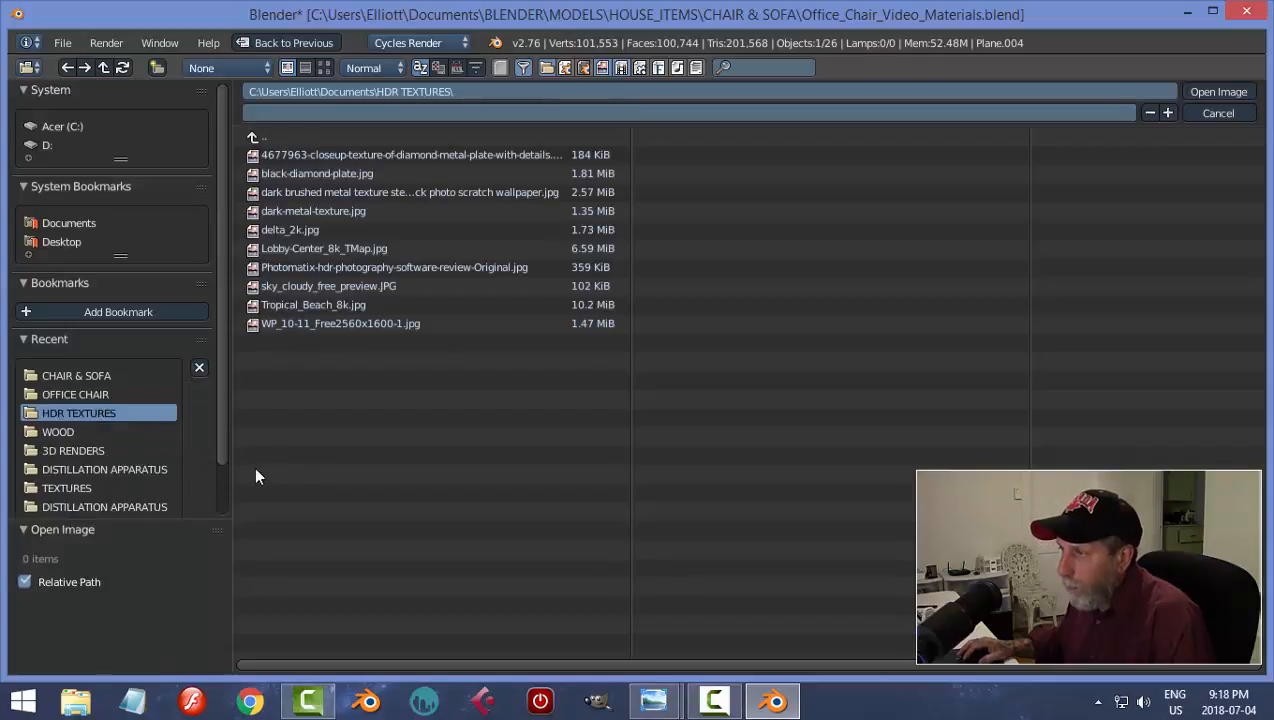
{"action": "left_click", "coordinate": [324, 67]}
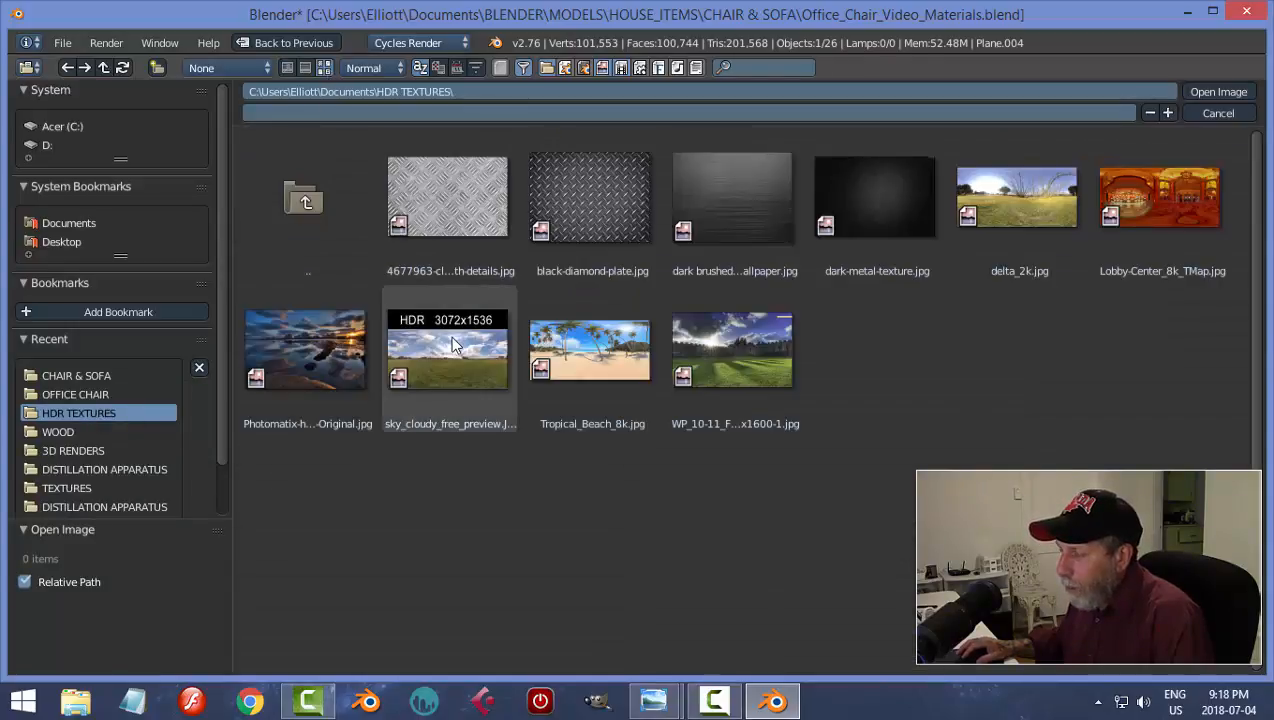
{"action": "left_click", "coordinate": [455, 345]}
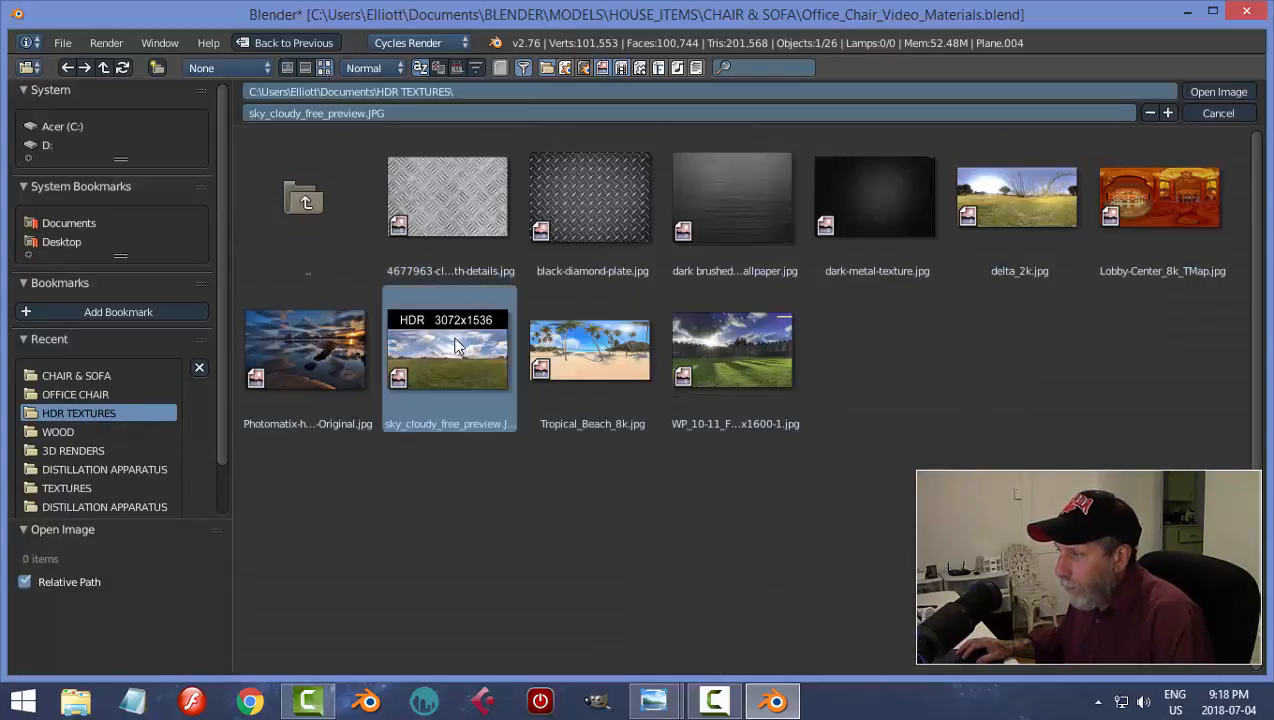
{"action": "left_click", "coordinate": [1218, 91]}
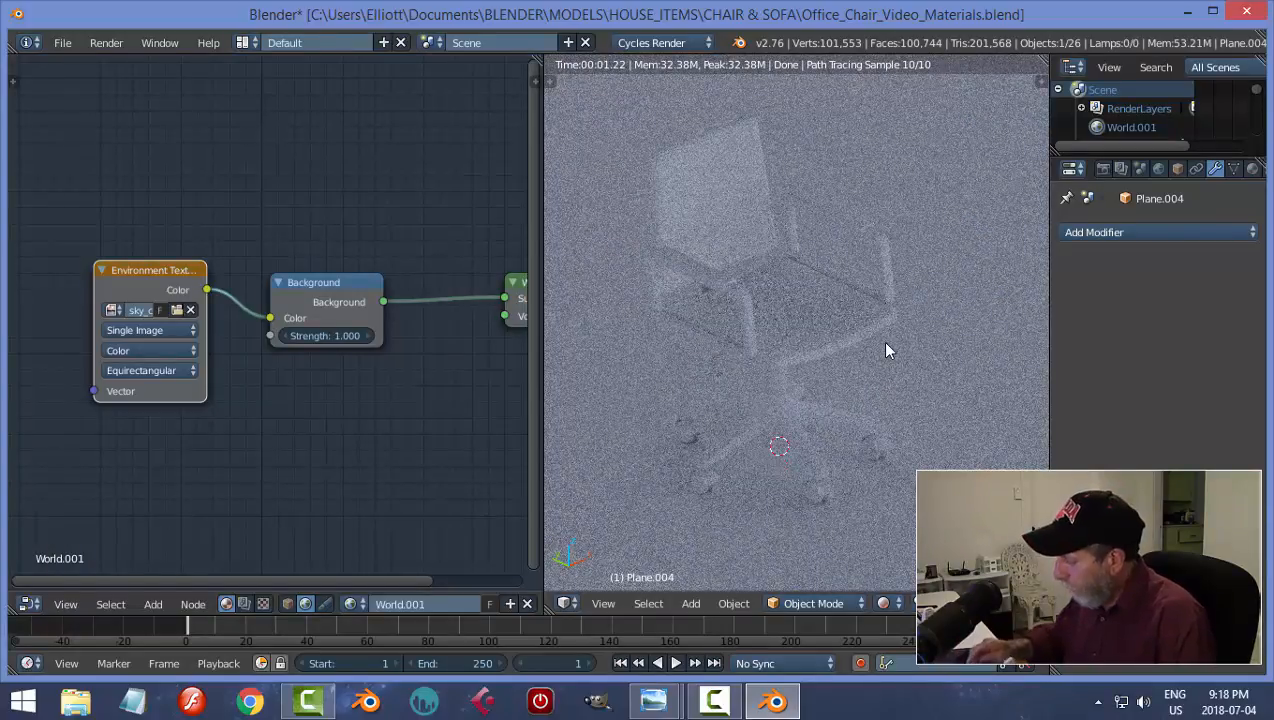
Check the sky environment around the chair in the rendered view, return to solid shading and save the file
{"action": "middle_click_drag", "start_coordinate": [897, 322], "coordinate": [840, 186]}
{"action": "middle_click_drag", "start_coordinate": [851, 323], "coordinate": [832, 160]}
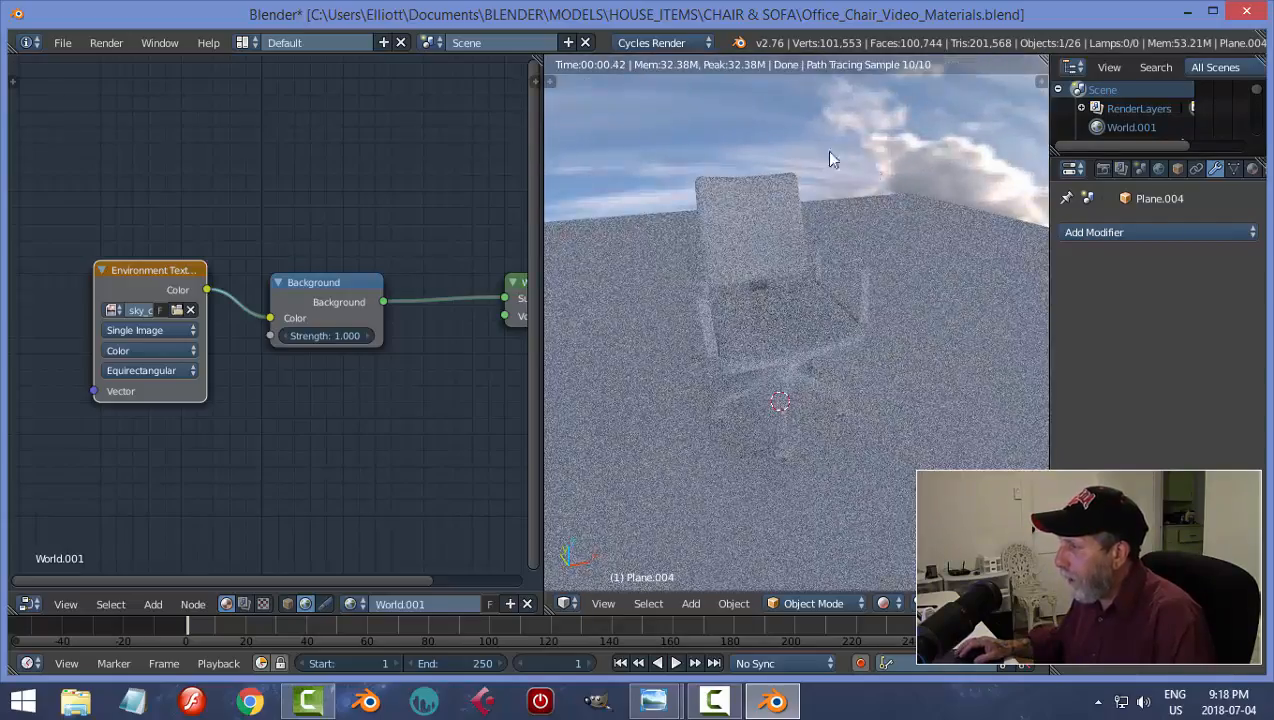
{"action": "middle_click_drag", "start_coordinate": [814, 280], "coordinate": [925, 230]}
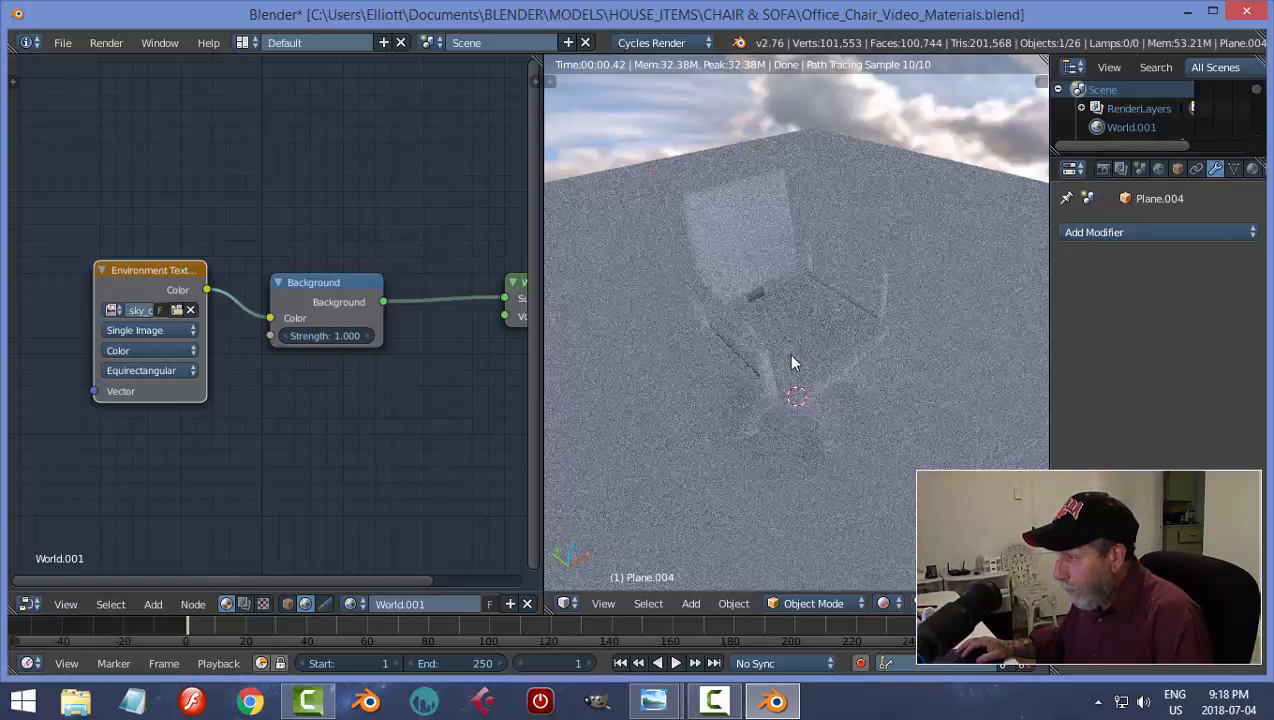
{"action": "key", "text": "shift+z"}
{"action": "key", "text": "ctrl+s"}
Select the chair's five-legged base and create a new material for it in the Node Editor's object shader mode
{"action": "middle_click_drag", "start_coordinate": [793, 362], "coordinate": [672, 402]}
{"action": "scroll", "coordinate": [501, 421], "scroll_direction": "down", "scroll_amount": 1}
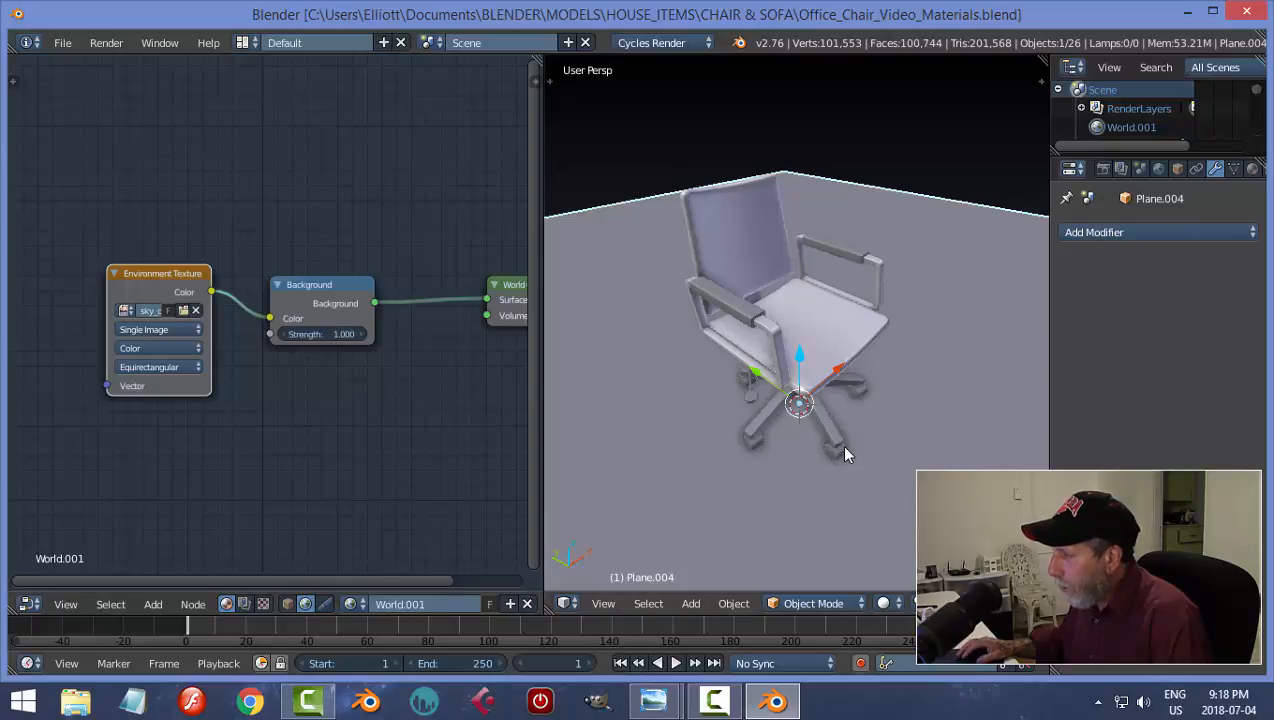
{"action": "middle_click_drag", "start_coordinate": [823, 443], "coordinate": [836, 468]}
{"action": "right_click", "coordinate": [778, 448]}
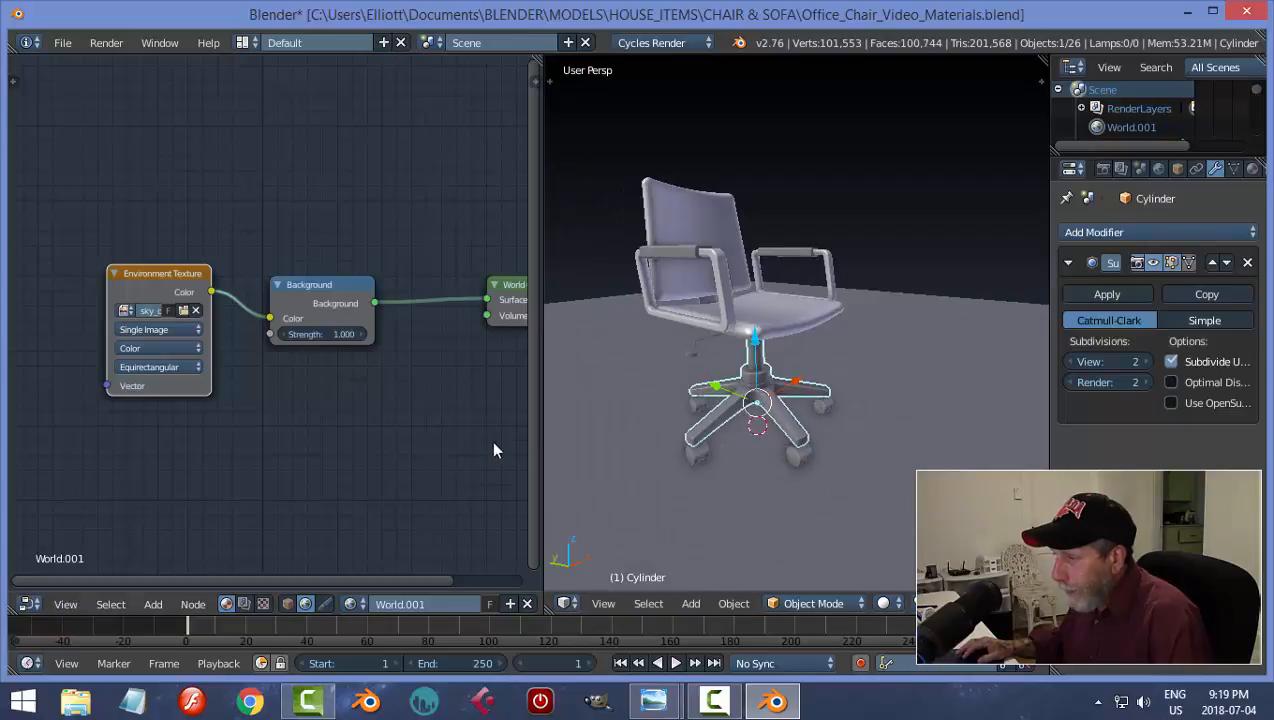
{"action": "left_click", "coordinate": [289, 606]}
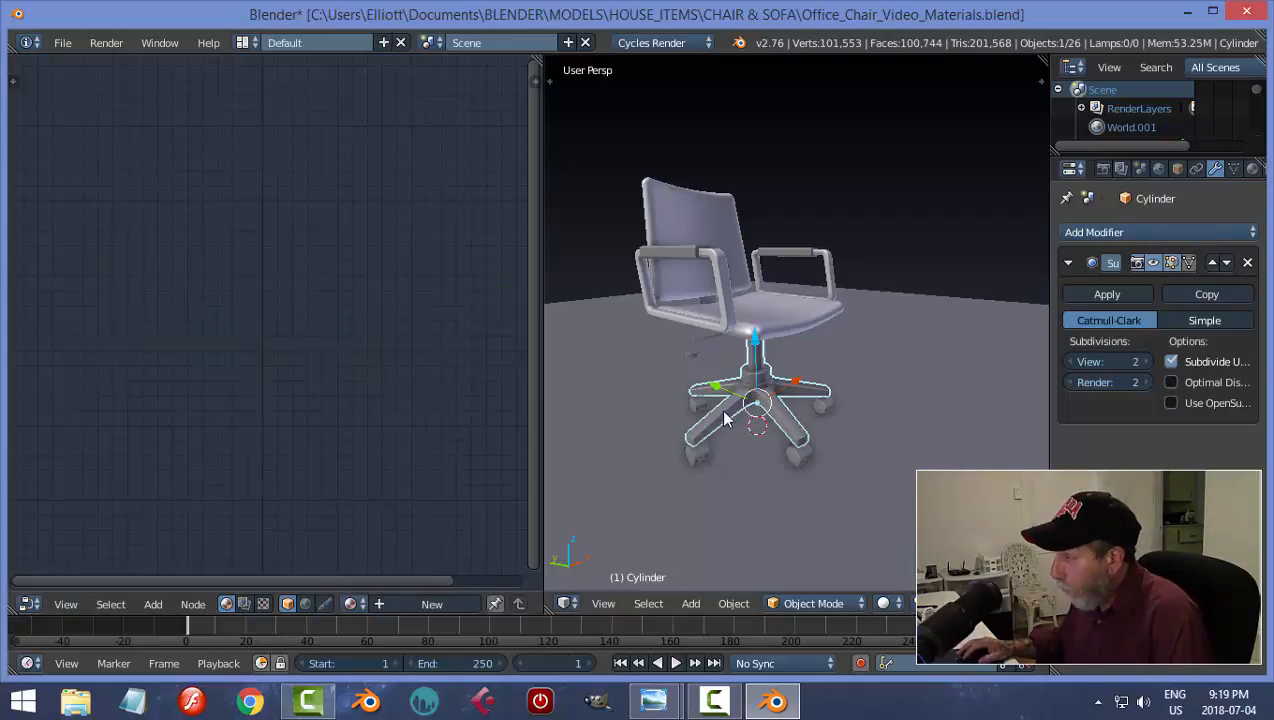
{"action": "left_click", "coordinate": [432, 604]}
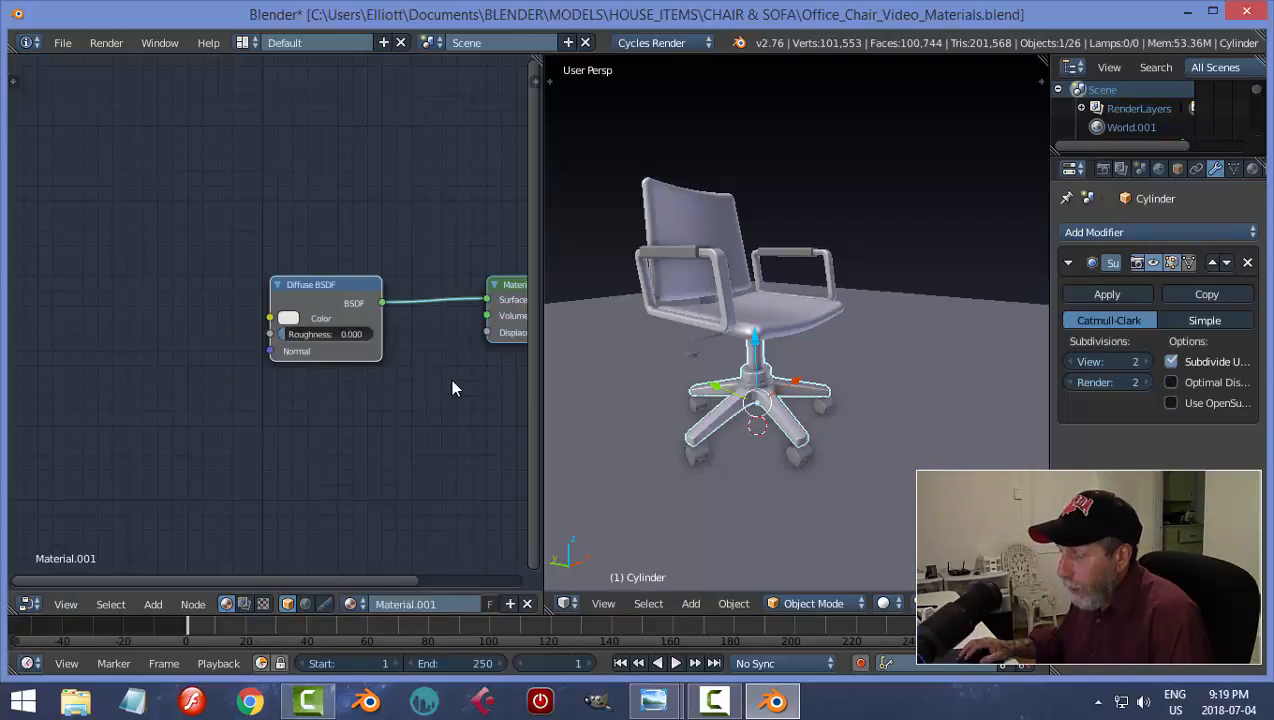
Cut the link between the Diffuse BSDF and Material Output nodes and move the Diffuse BSDF up and away from the output
{"action": "middle_click_drag", "start_coordinate": [452, 388], "coordinate": [379, 376]}
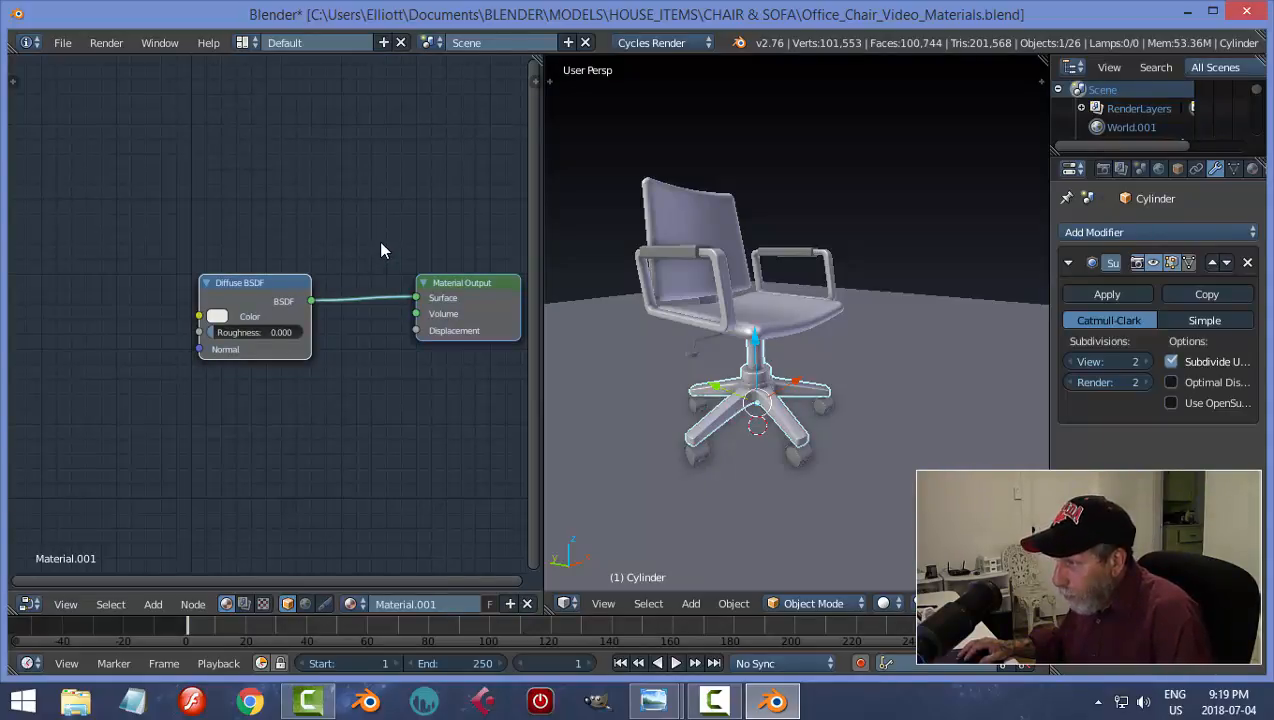
{"action": "right_click_drag", "start_coordinate": [380, 250], "coordinate": [352, 403], "text": "ctrl"}
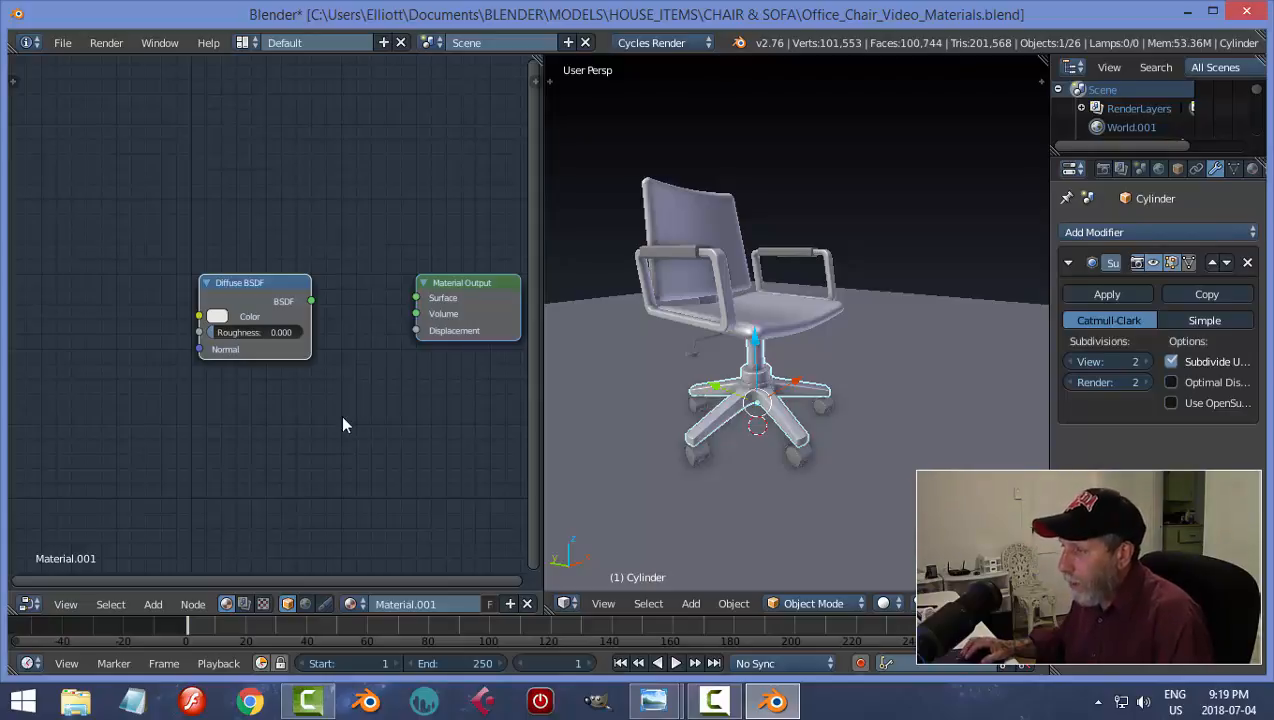
{"action": "scroll", "coordinate": [342, 425], "scroll_direction": "up", "scroll_amount": 1}
{"action": "left_click_drag", "start_coordinate": [268, 296], "coordinate": [249, 256]}
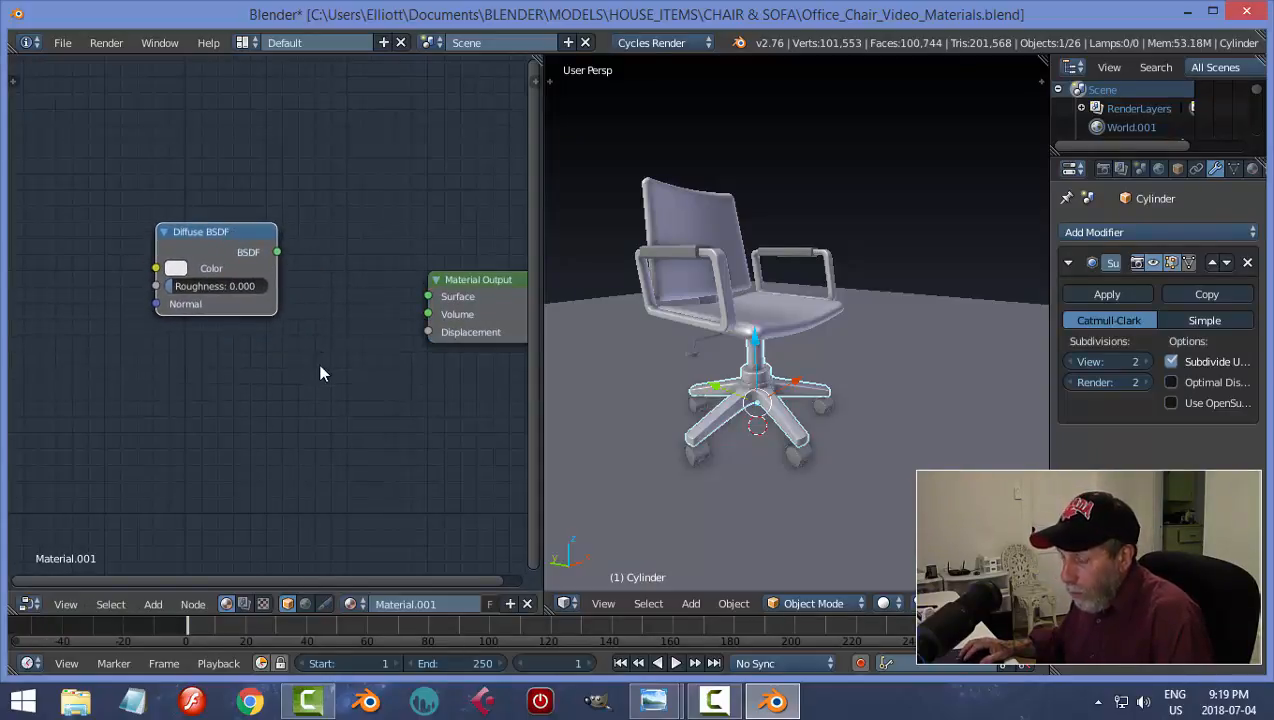
Add a Glossy BSDF shader node directly below the Diffuse BSDF node
{"action": "key", "text": "shift+a"}
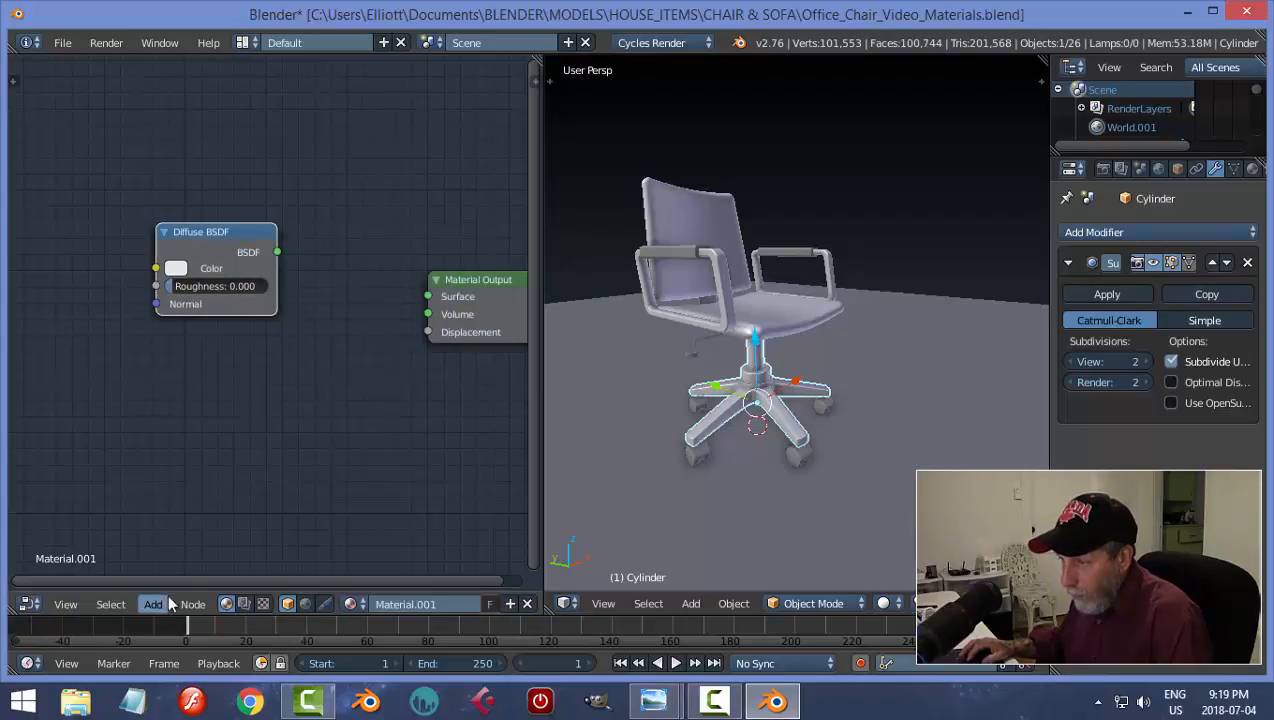
{"action": "key", "text": "shift+a"}
{"action": "mouse_move", "coordinate": [268, 408]}
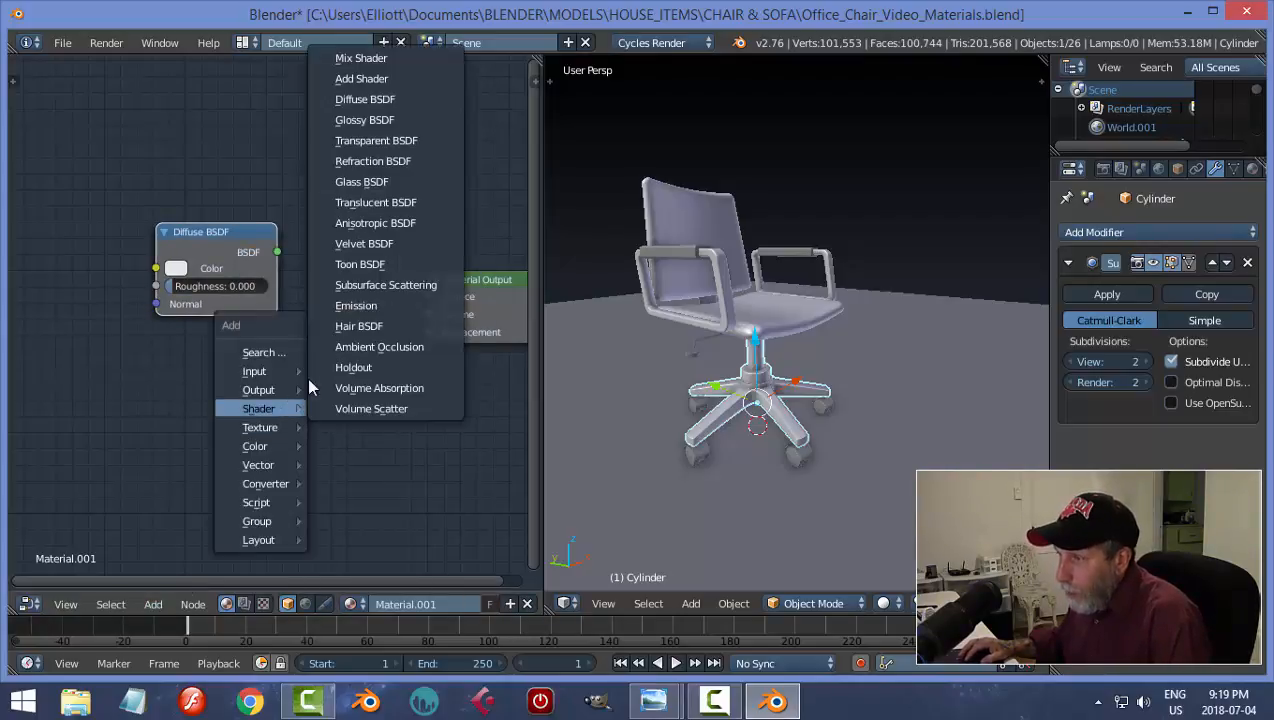
{"action": "left_click", "coordinate": [364, 119]}
{"action": "left_click", "coordinate": [158, 350]}
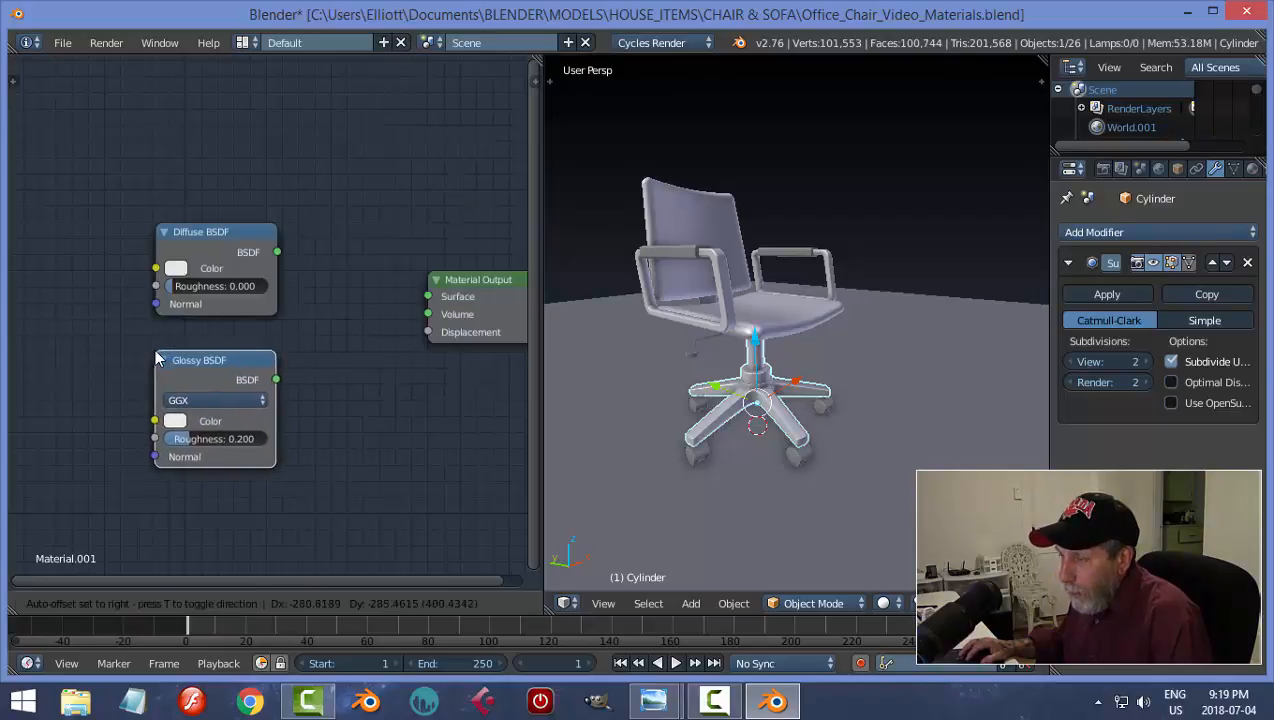
Add a Mix Shader node and arrange it between the two BSDF nodes and the Material Output
{"action": "key", "text": "shift+a"}
{"action": "mouse_move", "coordinate": [329, 377]}
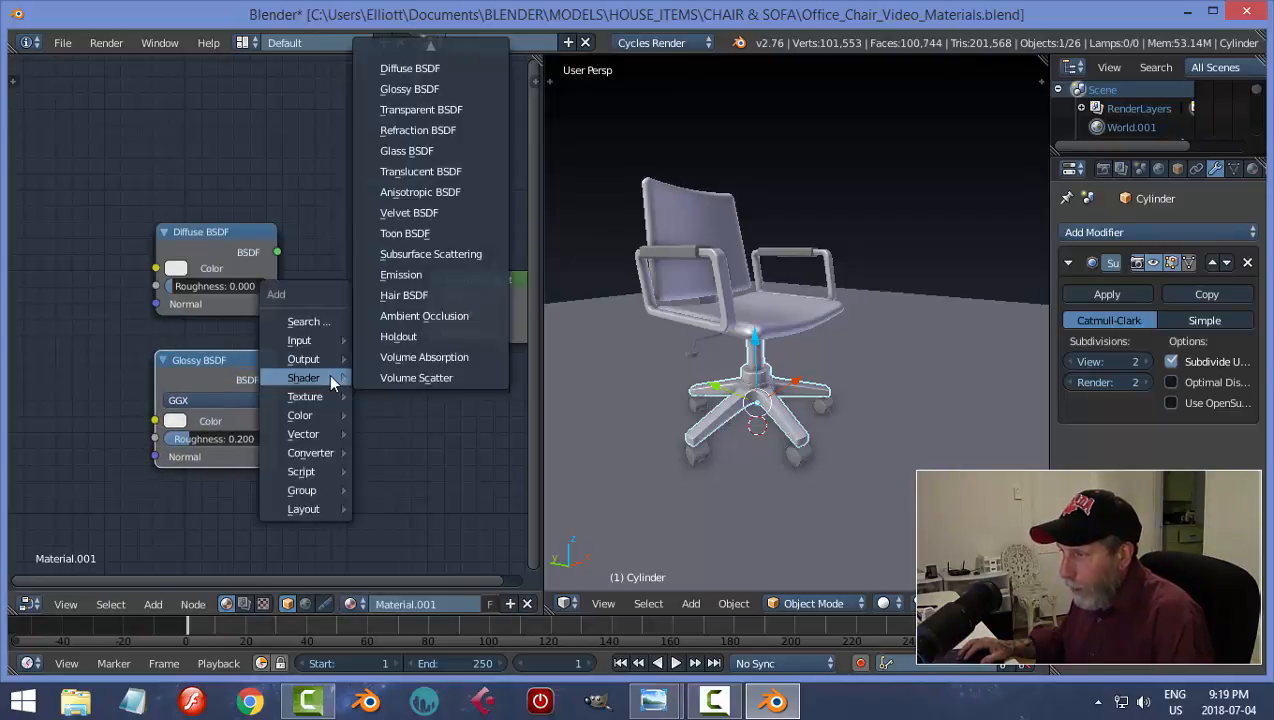
{"action": "left_click", "coordinate": [437, 47]}
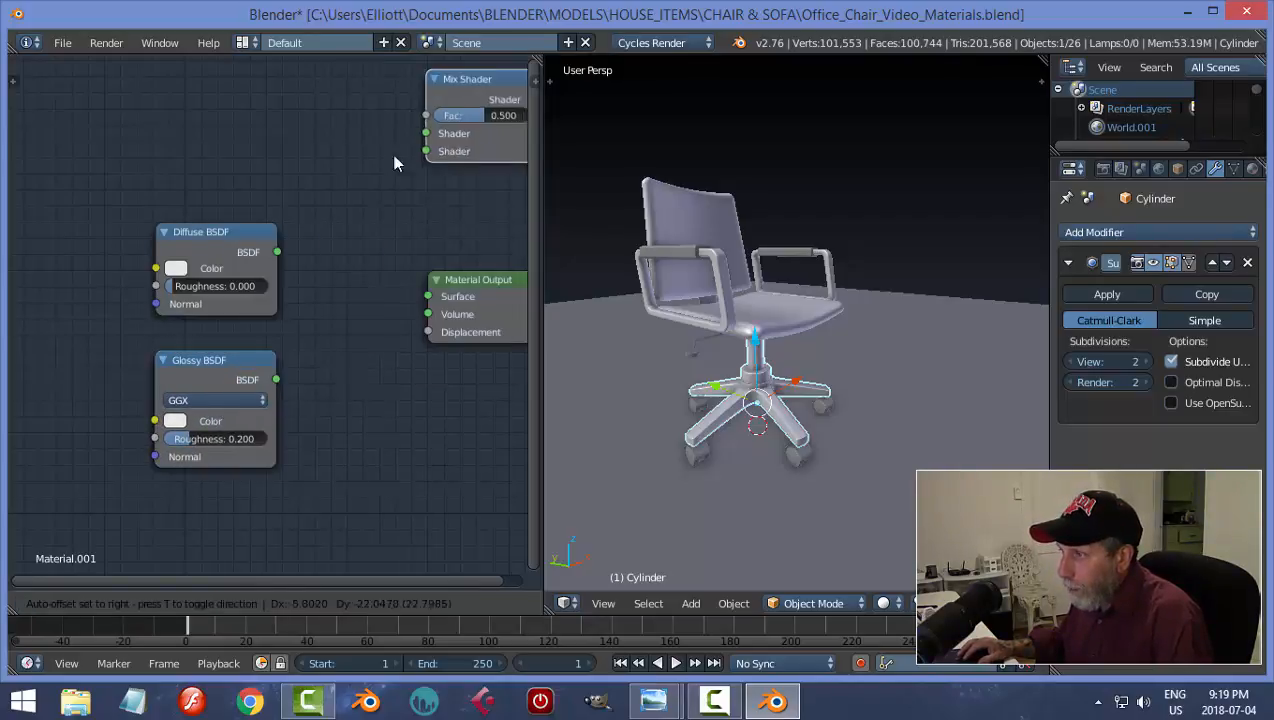
{"action": "left_click", "coordinate": [298, 293]}
{"action": "middle_click_drag", "start_coordinate": [407, 431], "coordinate": [347, 423]}
{"action": "left_click_drag", "start_coordinate": [403, 283], "coordinate": [446, 282]}
{"action": "left_click_drag", "start_coordinate": [296, 286], "coordinate": [323, 276]}
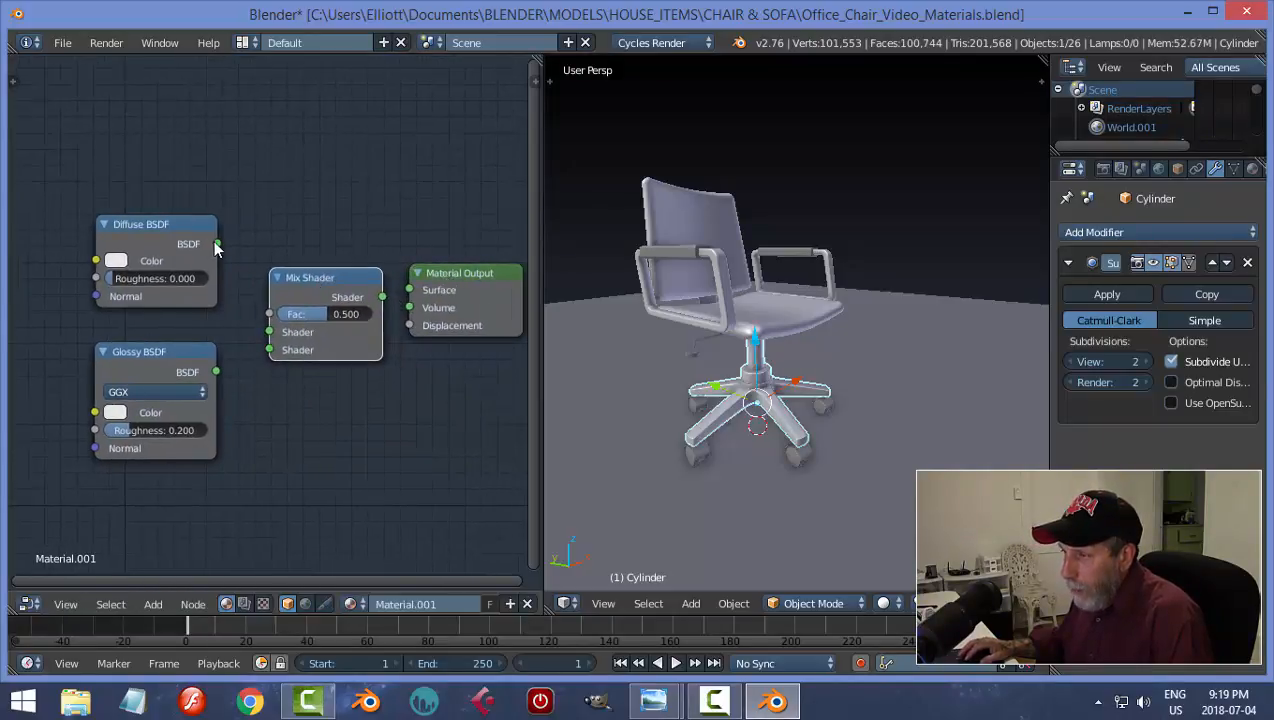
Connect Diffuse and Glossy to the Mix Shader's two inputs and its output to Surface, and preview the render briefly
{"action": "left_click_drag", "start_coordinate": [217, 244], "coordinate": [269, 333]}
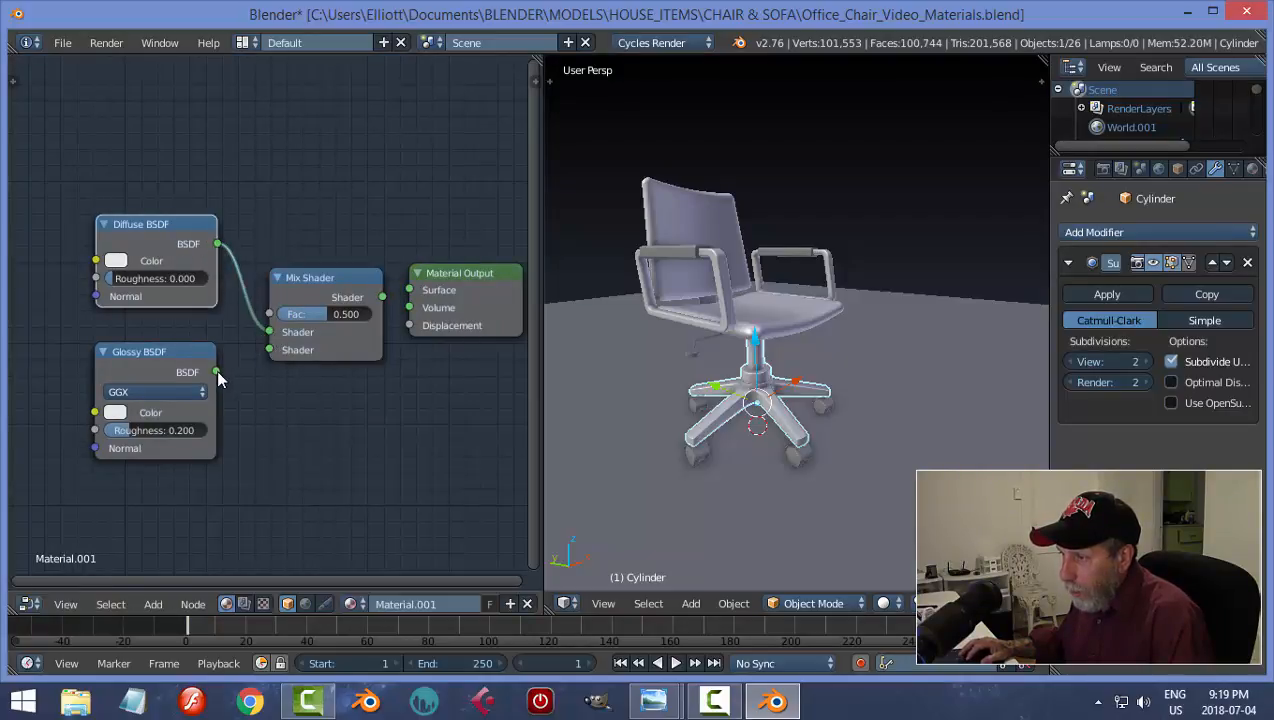
{"action": "left_click_drag", "start_coordinate": [217, 372], "coordinate": [270, 352]}
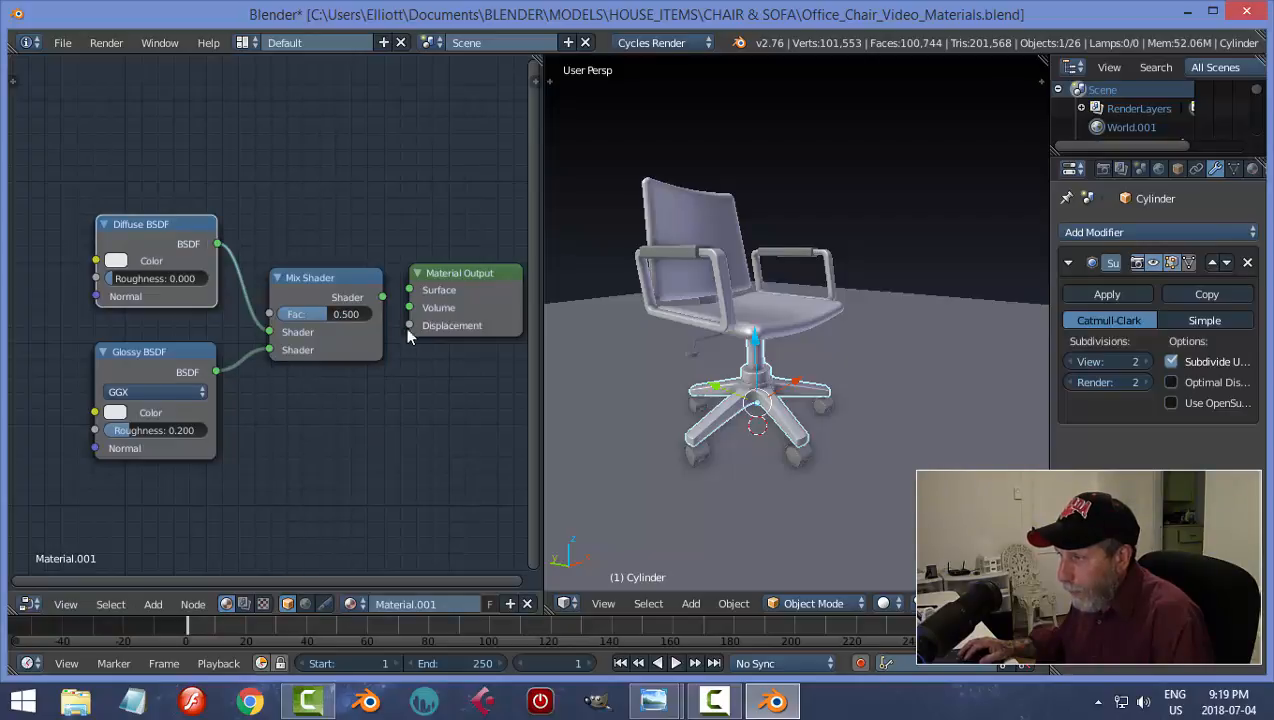
{"action": "left_click_drag", "start_coordinate": [383, 298], "coordinate": [410, 290]}
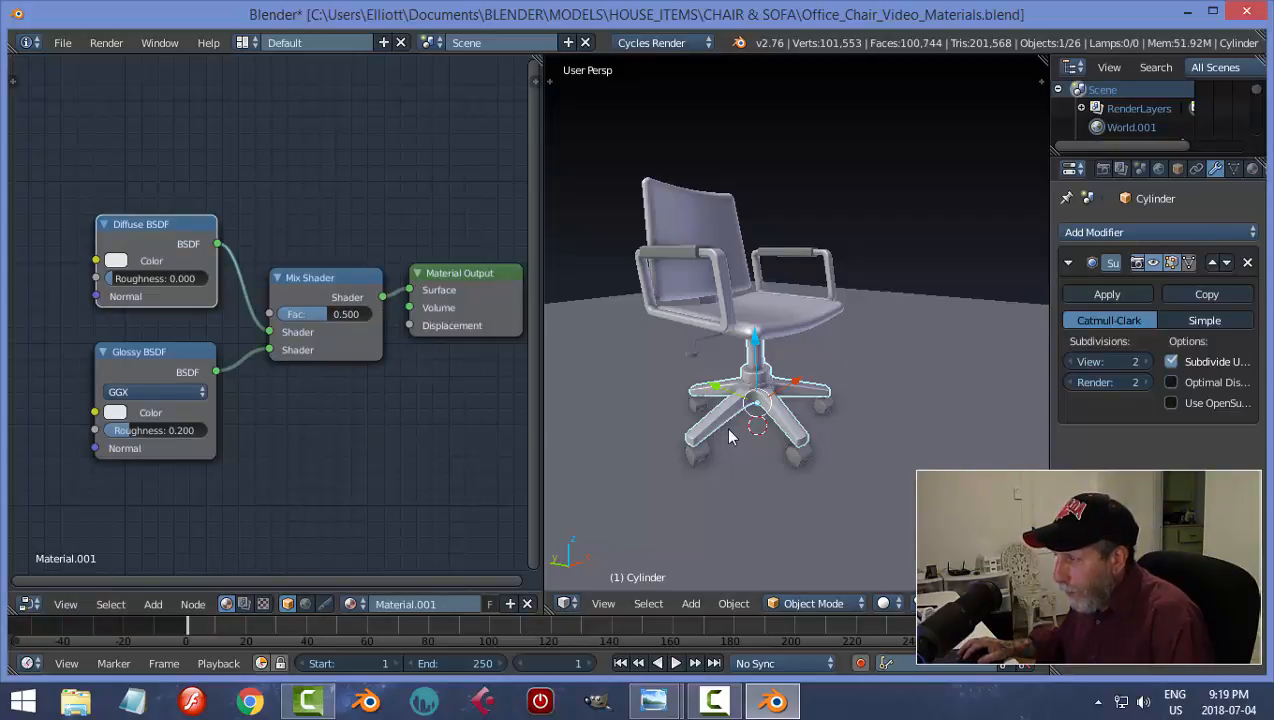
{"action": "key", "text": "shift+z"}
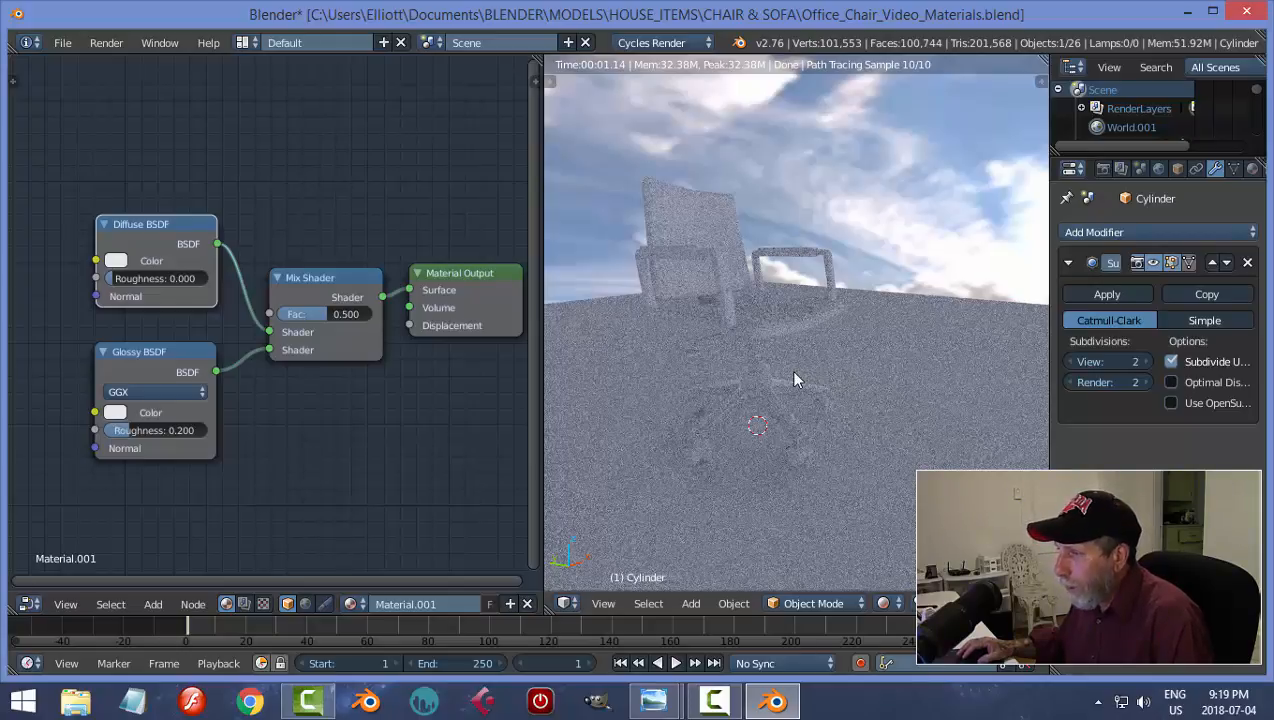
{"action": "key", "text": "shift+z"}
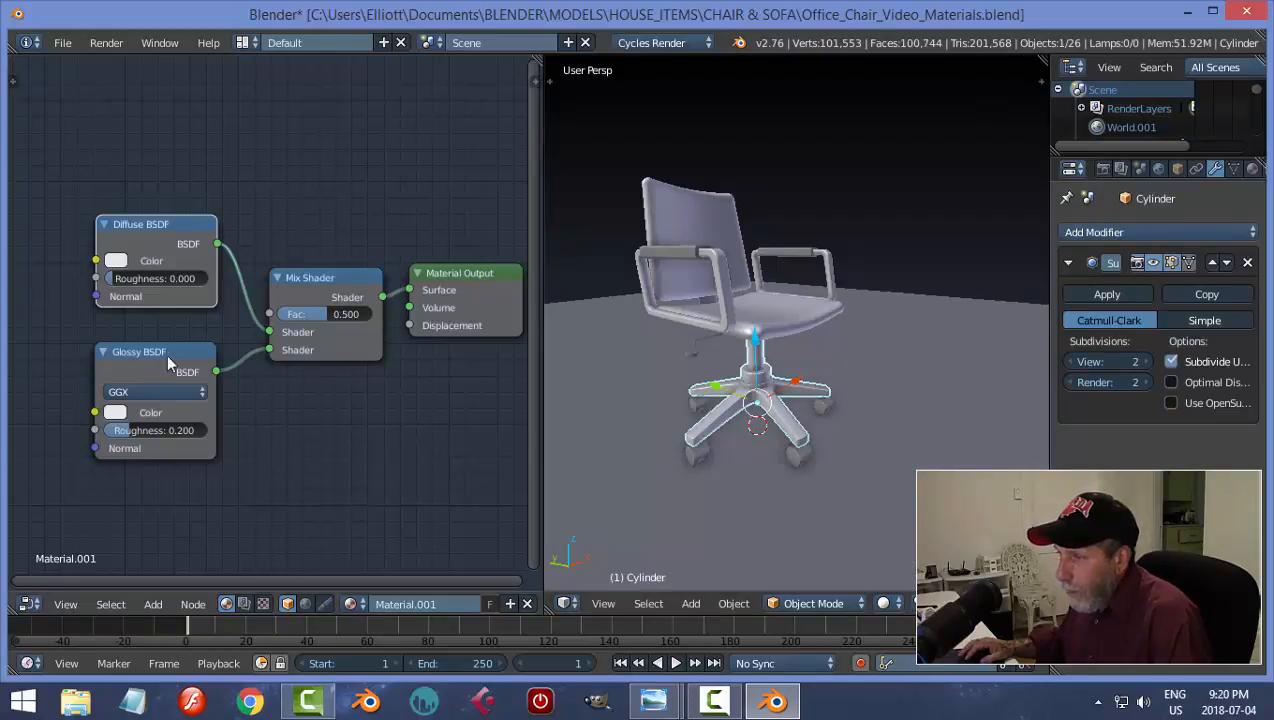
Darken the base material's Diffuse color to near black and its Glossy color to dark grey, and check the base in the rendered view
{"action": "left_click", "coordinate": [115, 262]}
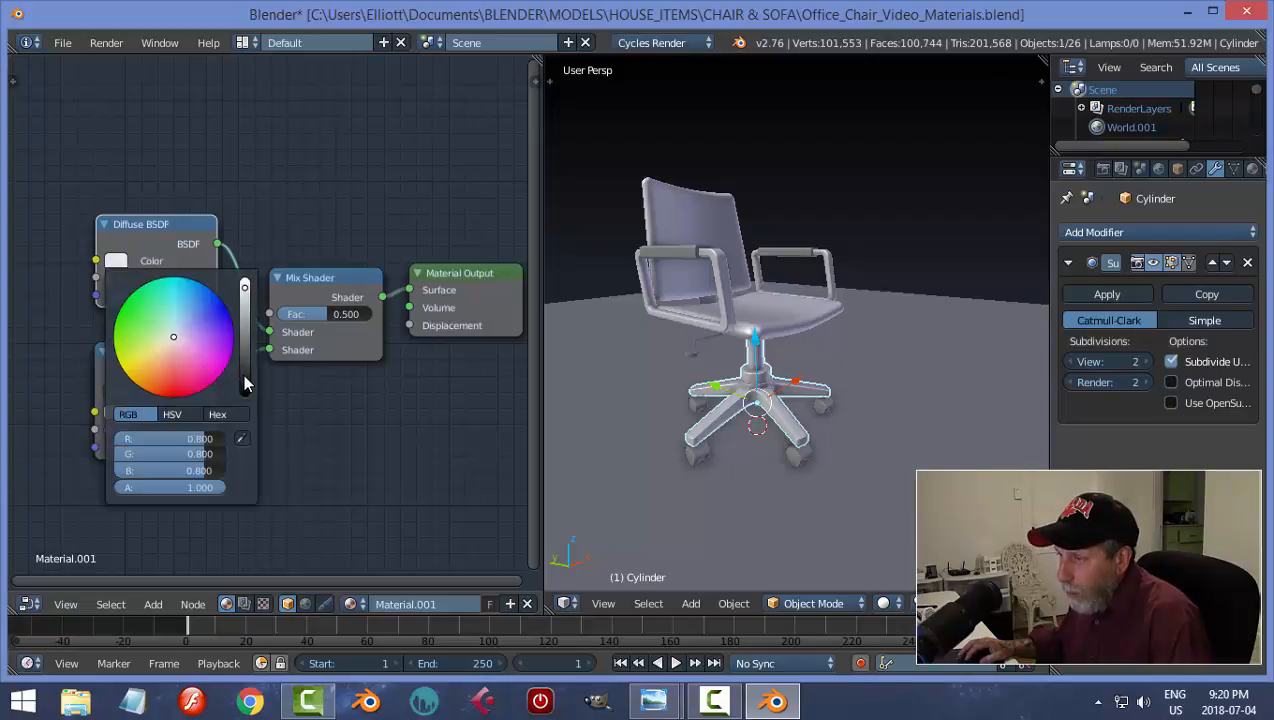
{"action": "left_click_drag", "start_coordinate": [243, 380], "coordinate": [244, 395]}
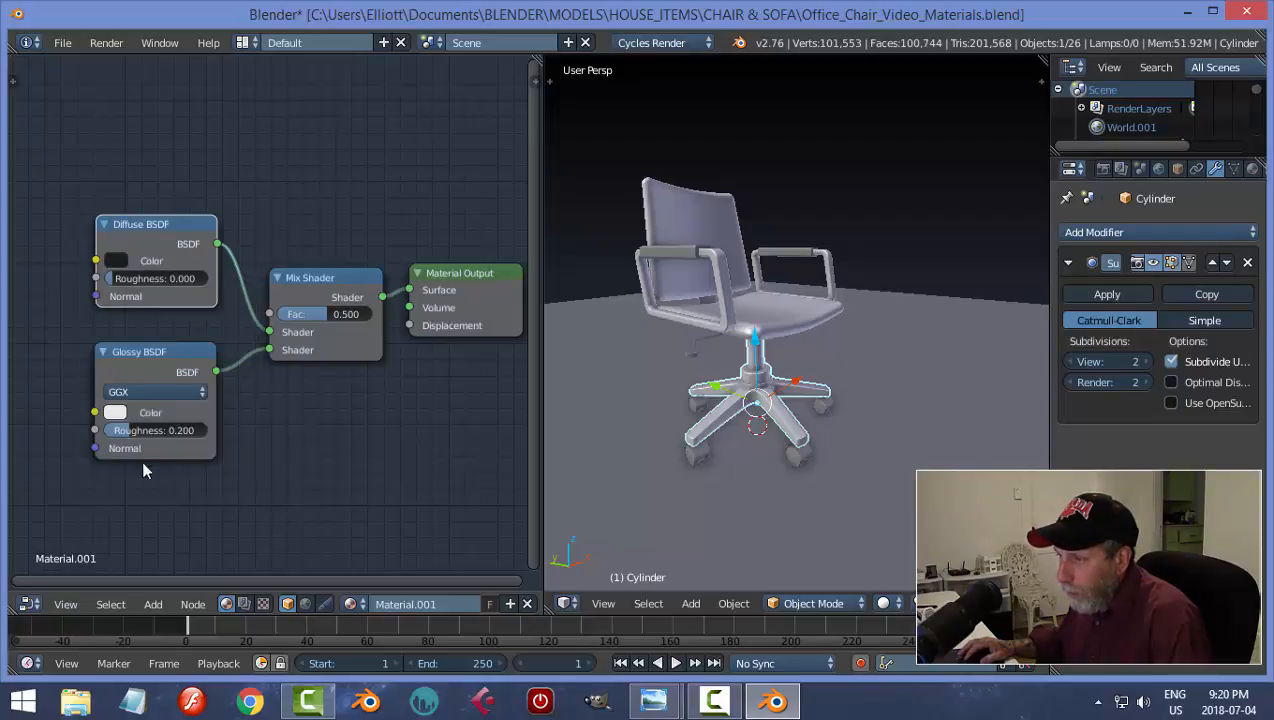
{"action": "left_click", "coordinate": [116, 412]}
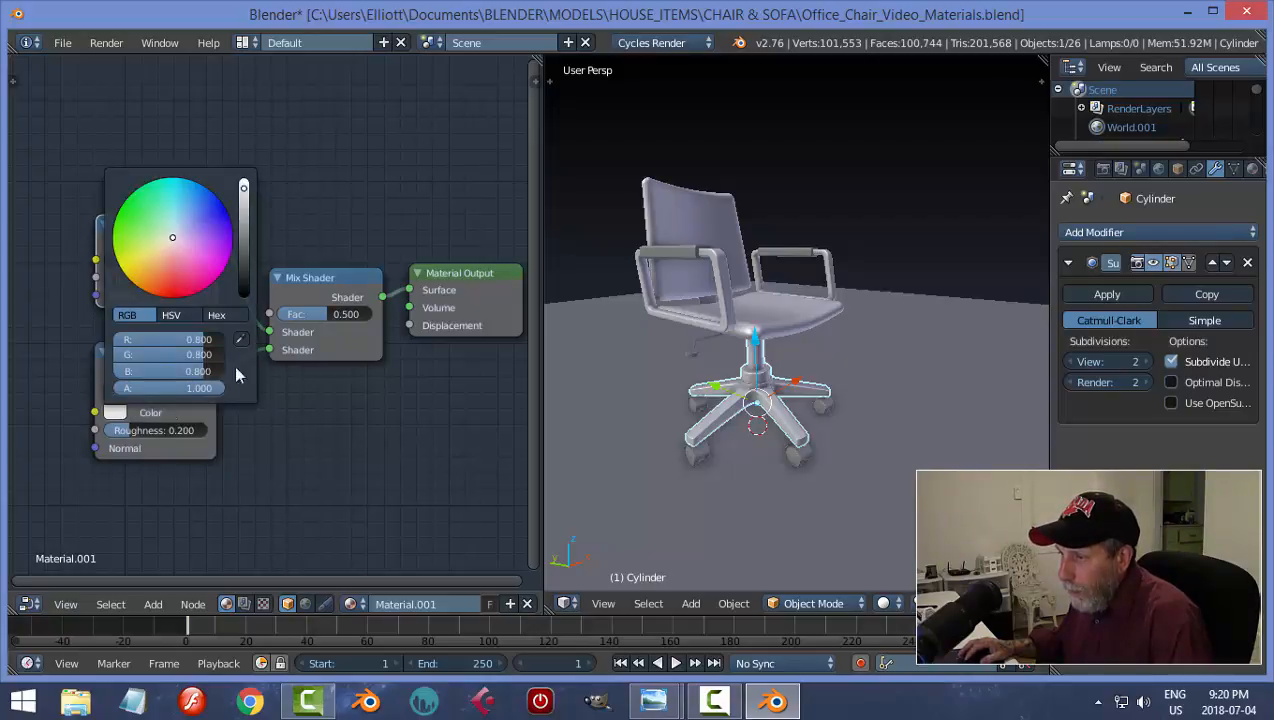
{"action": "left_click", "coordinate": [244, 254]}
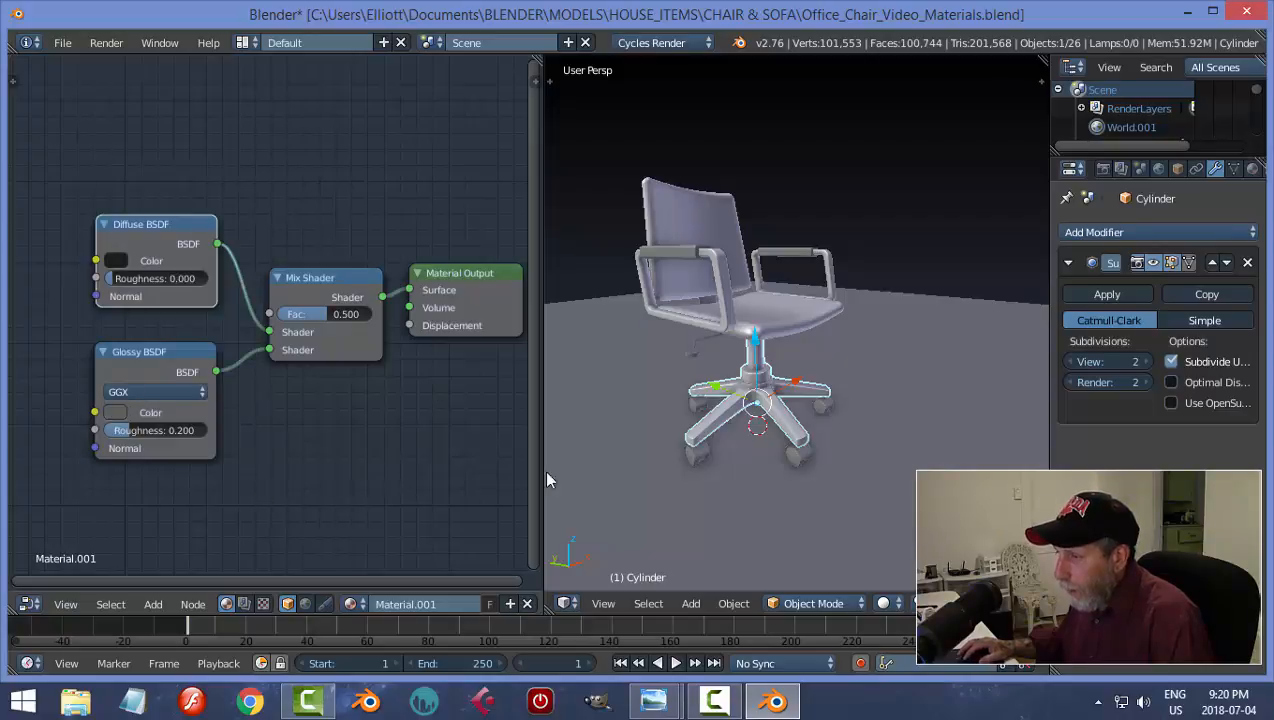
{"action": "key", "text": "shift+z"}
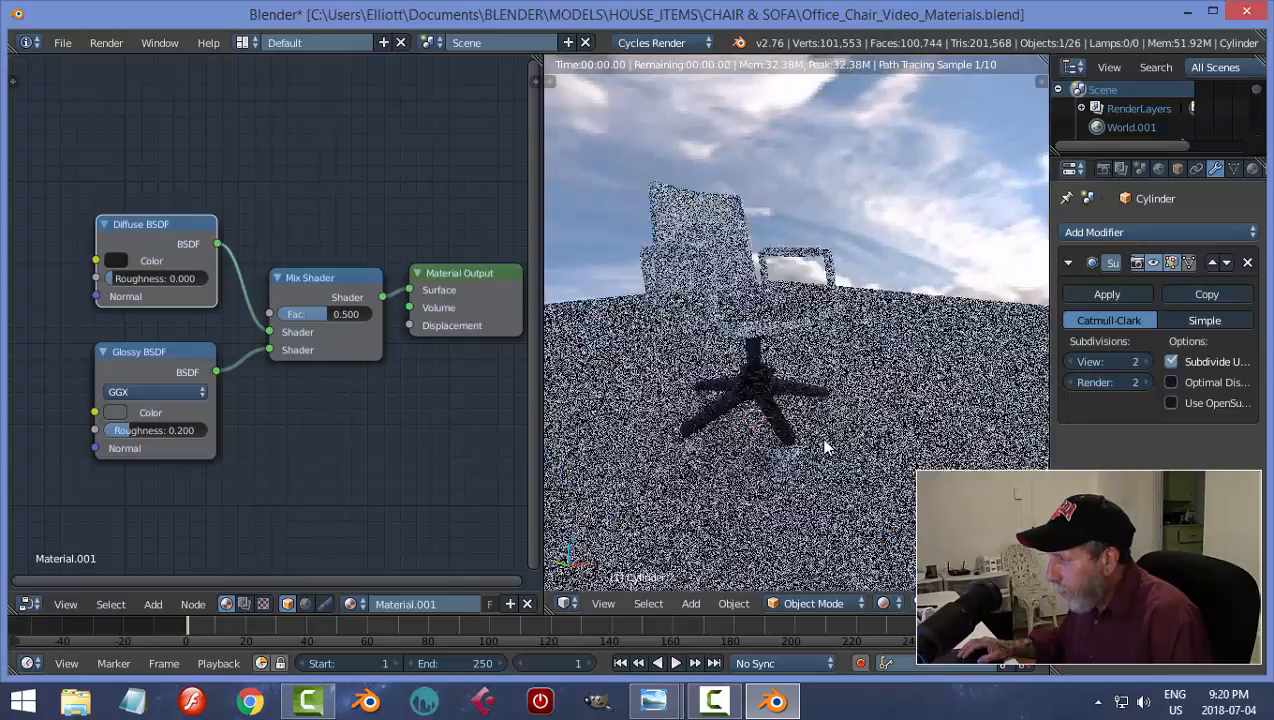
{"action": "middle_click_drag", "start_coordinate": [825, 447], "coordinate": [859, 430]}
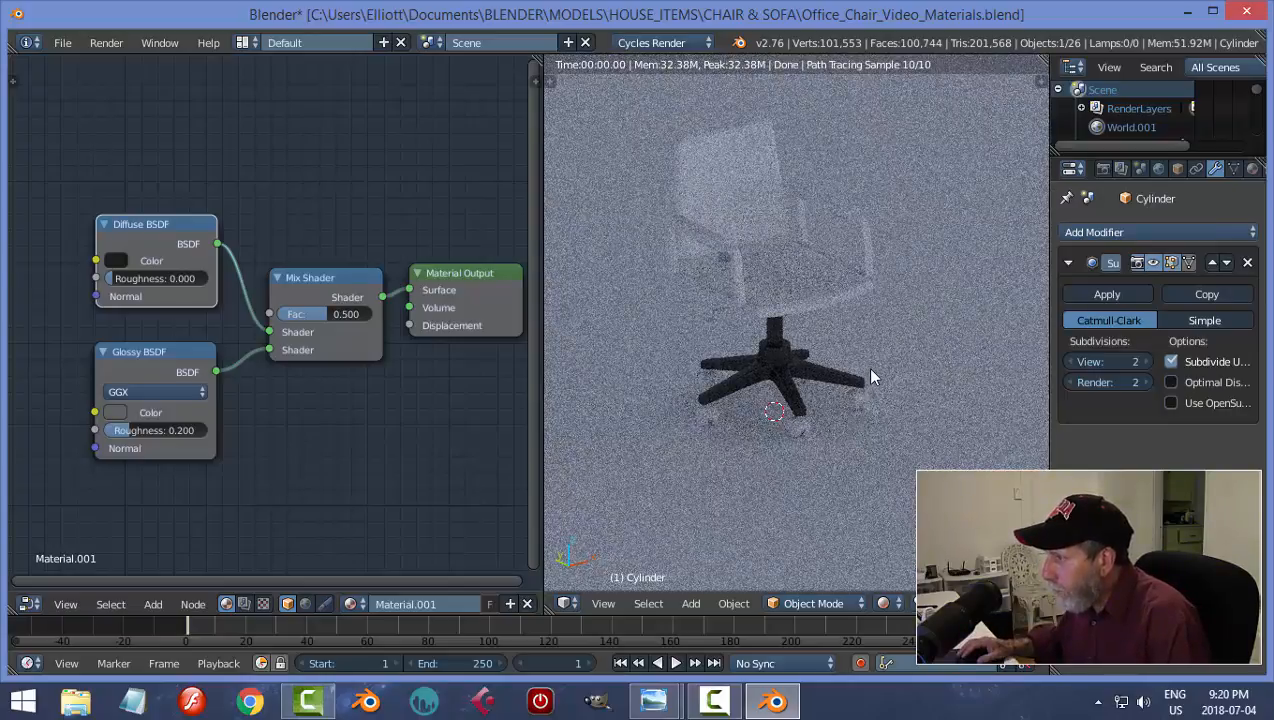
{"action": "scroll", "coordinate": [870, 377], "scroll_direction": "up", "scroll_amount": 3}
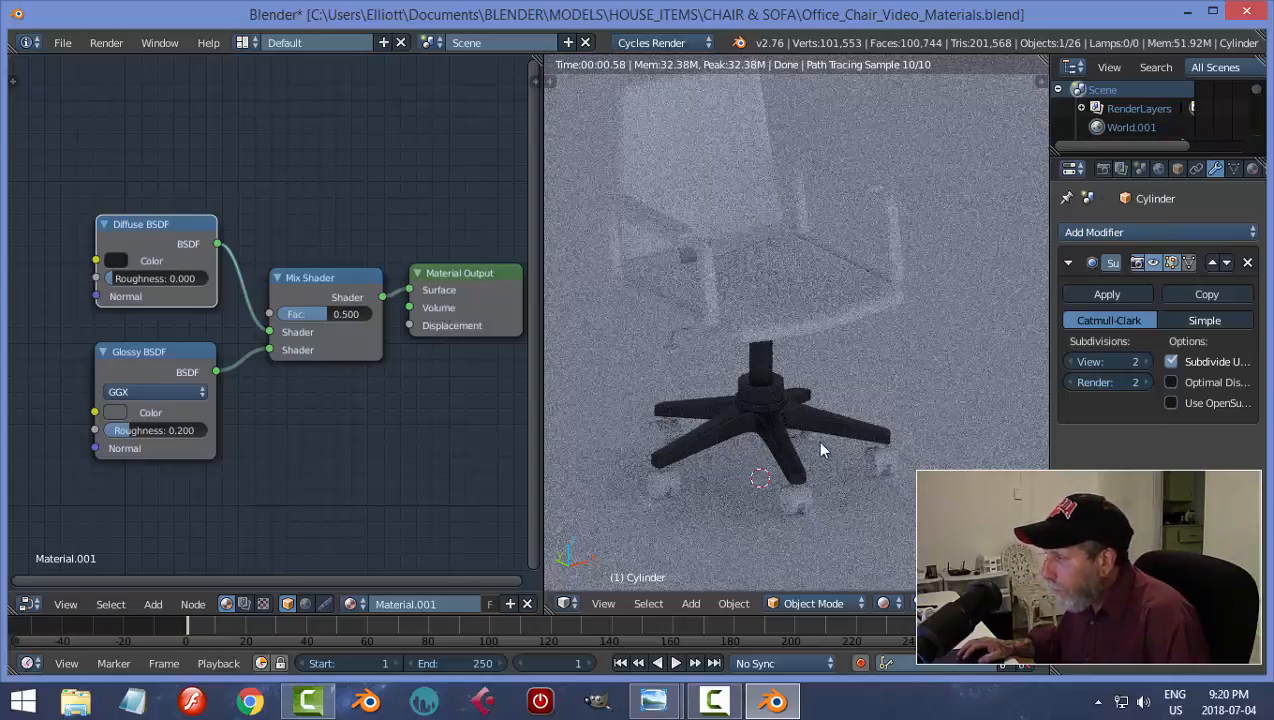
{"action": "key", "text": "shift+z"}
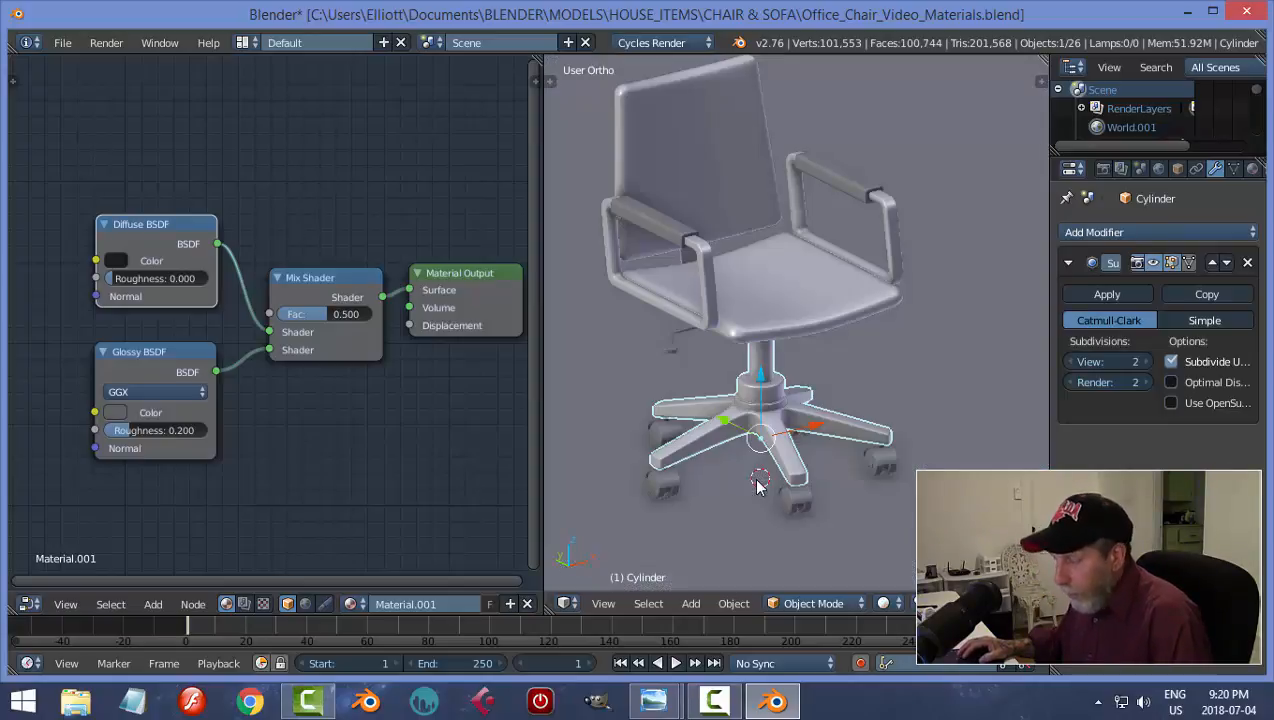
Assign the base's existing material, Material.001, to the hood of the front caster and rename the material Black
{"action": "scroll", "coordinate": [830, 515], "scroll_direction": "up", "scroll_amount": 3}
{"action": "middle_click_drag", "start_coordinate": [847, 514], "coordinate": [1003, 420]}
{"action": "middle_click_drag", "start_coordinate": [802, 429], "coordinate": [768, 429]}
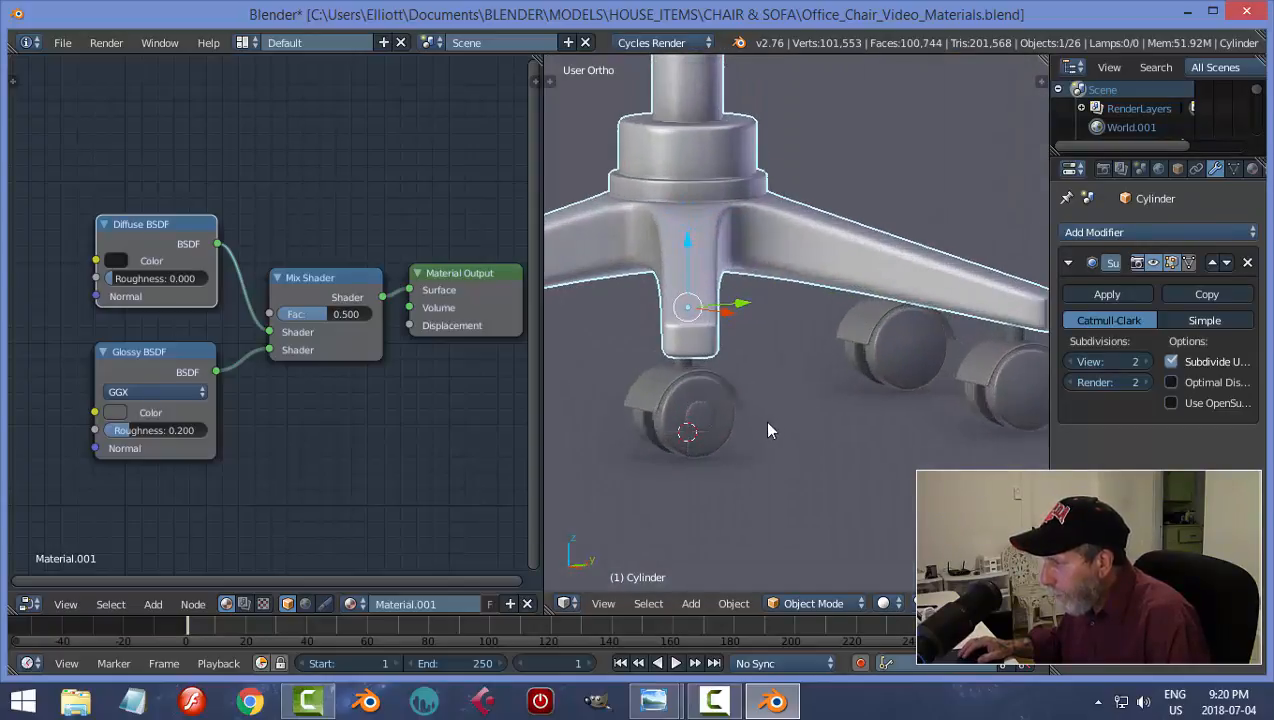
{"action": "right_click", "coordinate": [660, 388]}
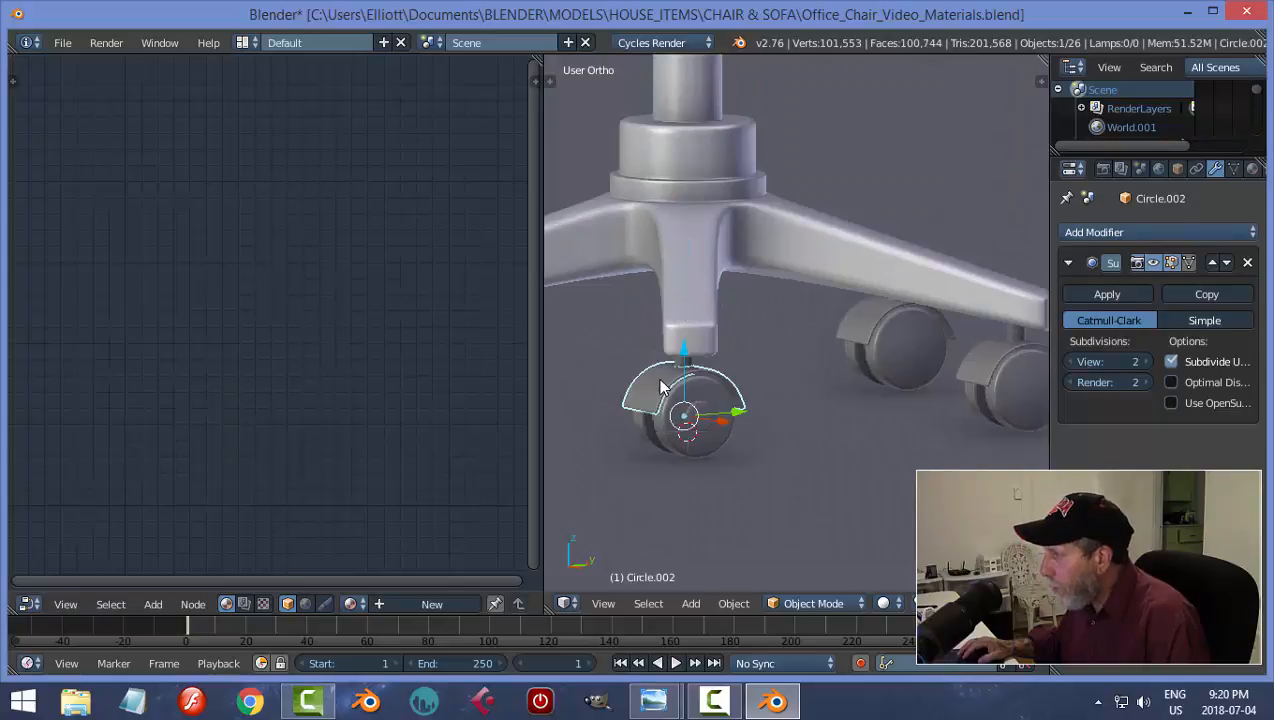
{"action": "left_click", "coordinate": [1253, 169]}
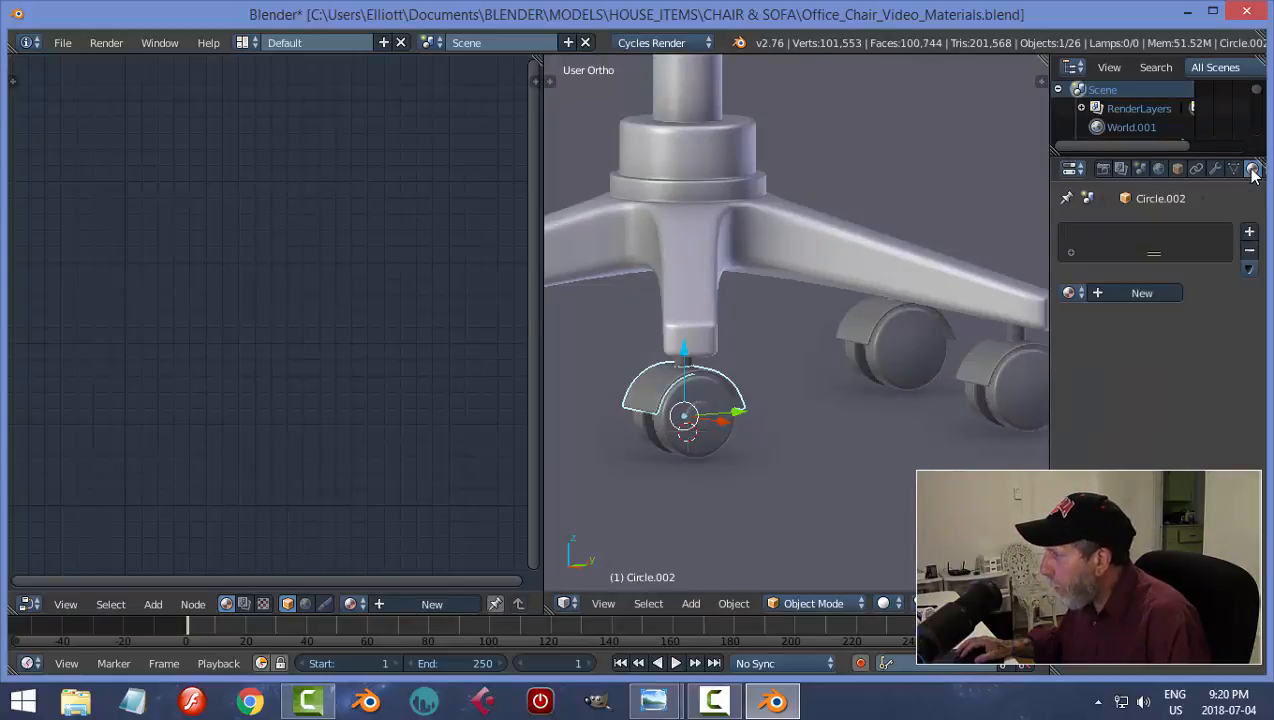
{"action": "left_click", "coordinate": [1070, 293]}
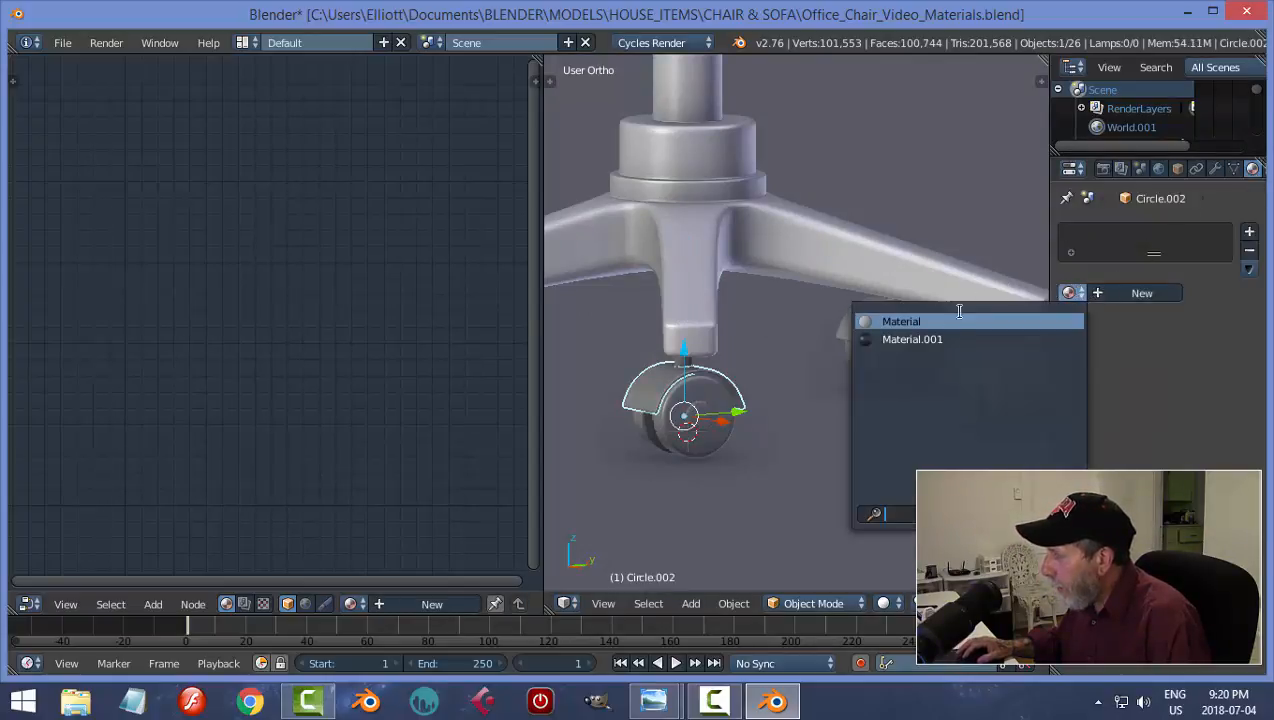
{"action": "left_click", "coordinate": [920, 339]}
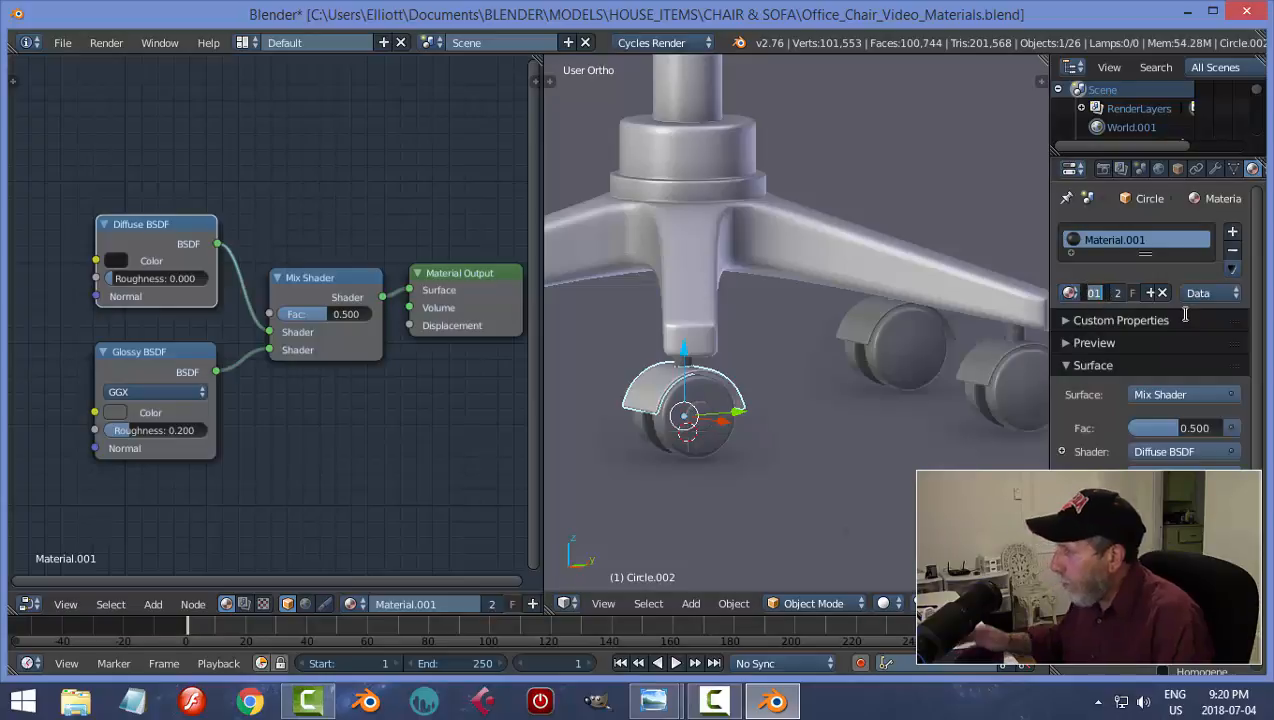
{"action": "type", "text": "Bl"}
{"action": "type", "text": "ack"}
{"action": "key", "text": "Return"}
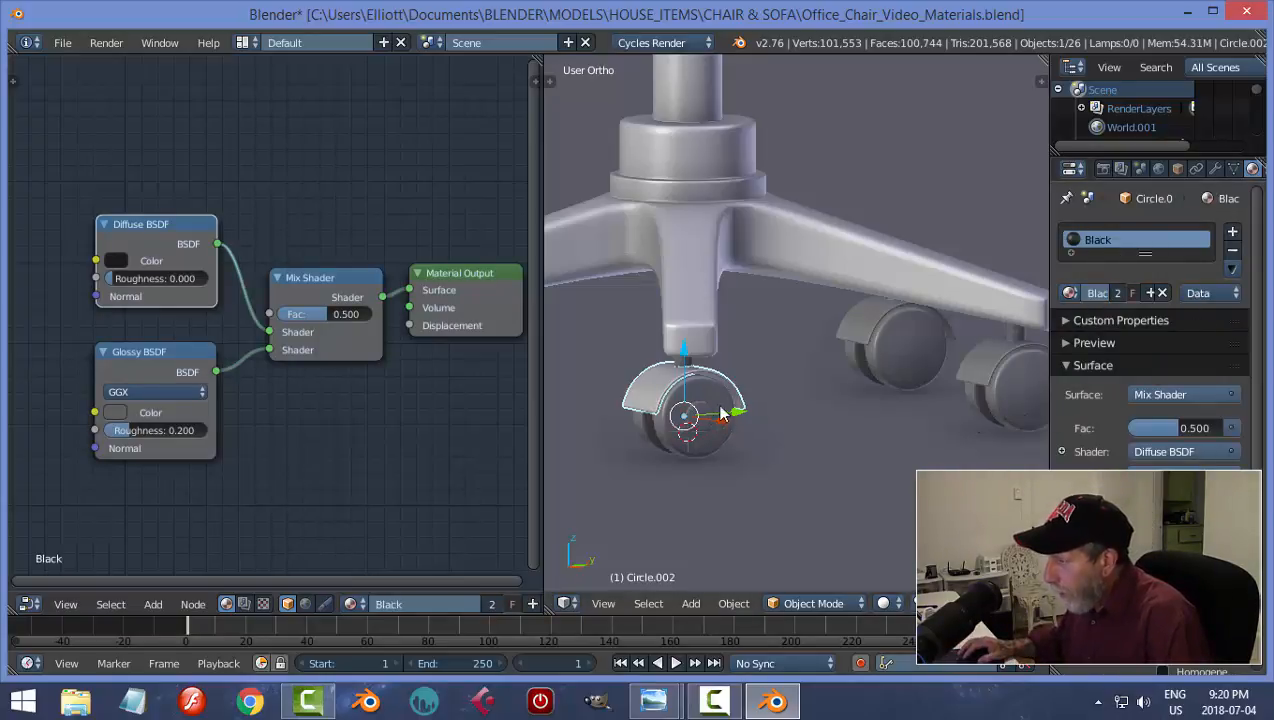
Assign the Black material to the wheels of the same front caster
{"action": "scroll", "coordinate": [714, 415], "scroll_direction": "up", "scroll_amount": 2}
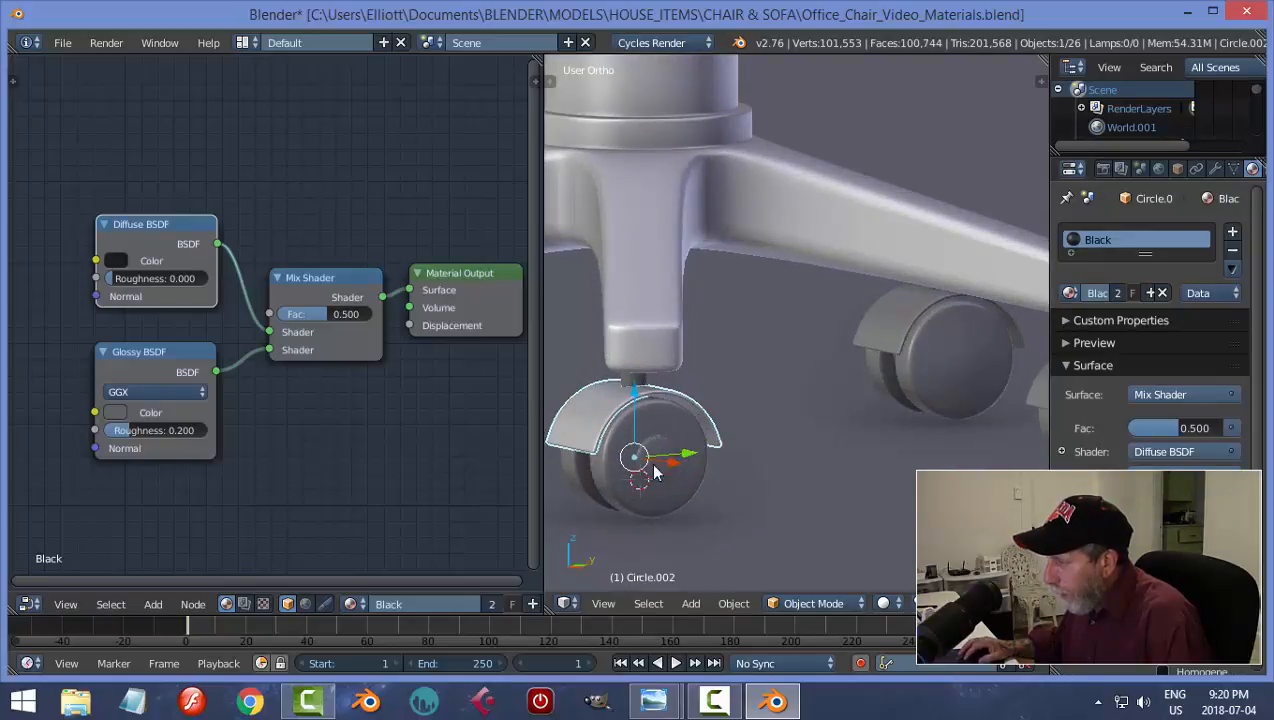
{"action": "right_click", "coordinate": [618, 490]}
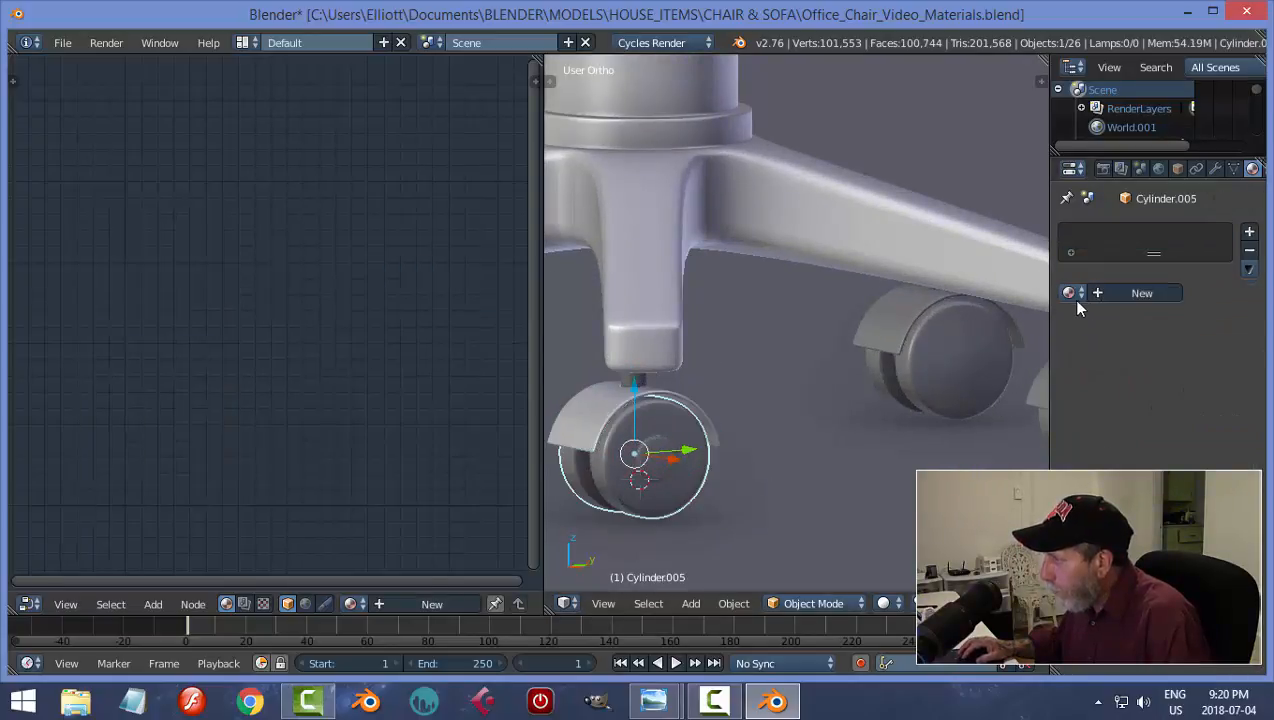
{"action": "left_click", "coordinate": [1070, 293]}
{"action": "left_click", "coordinate": [955, 321]}
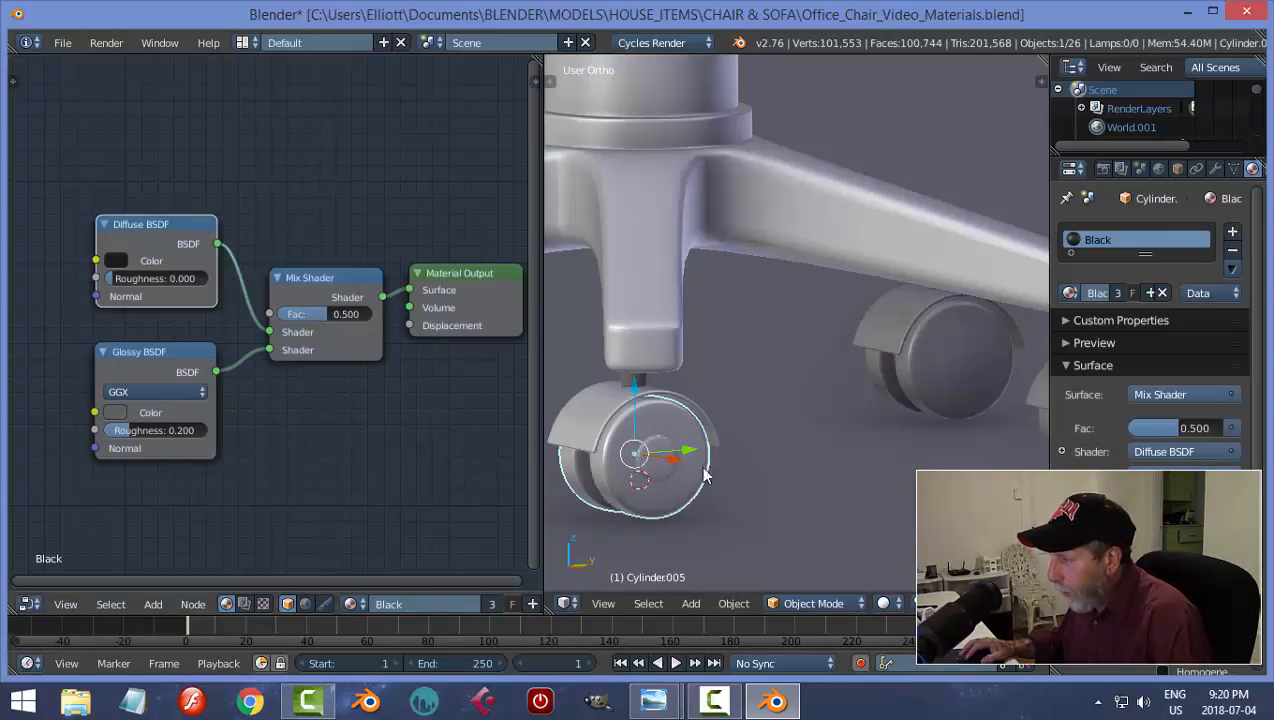
Check the caster's black material in the rendered view and save over Office_Chair_Video_Materials.blend
{"action": "key", "text": "shift+z"}
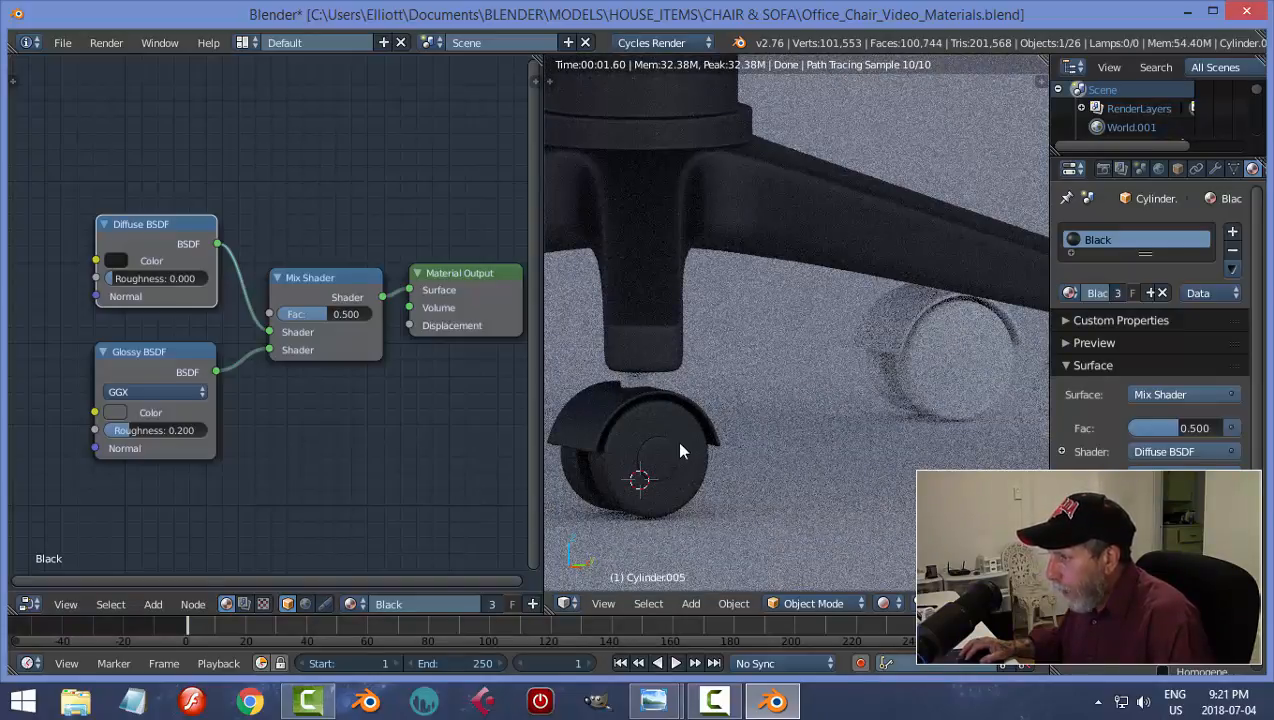
{"action": "middle_click_drag", "start_coordinate": [676, 484], "coordinate": [773, 474]}
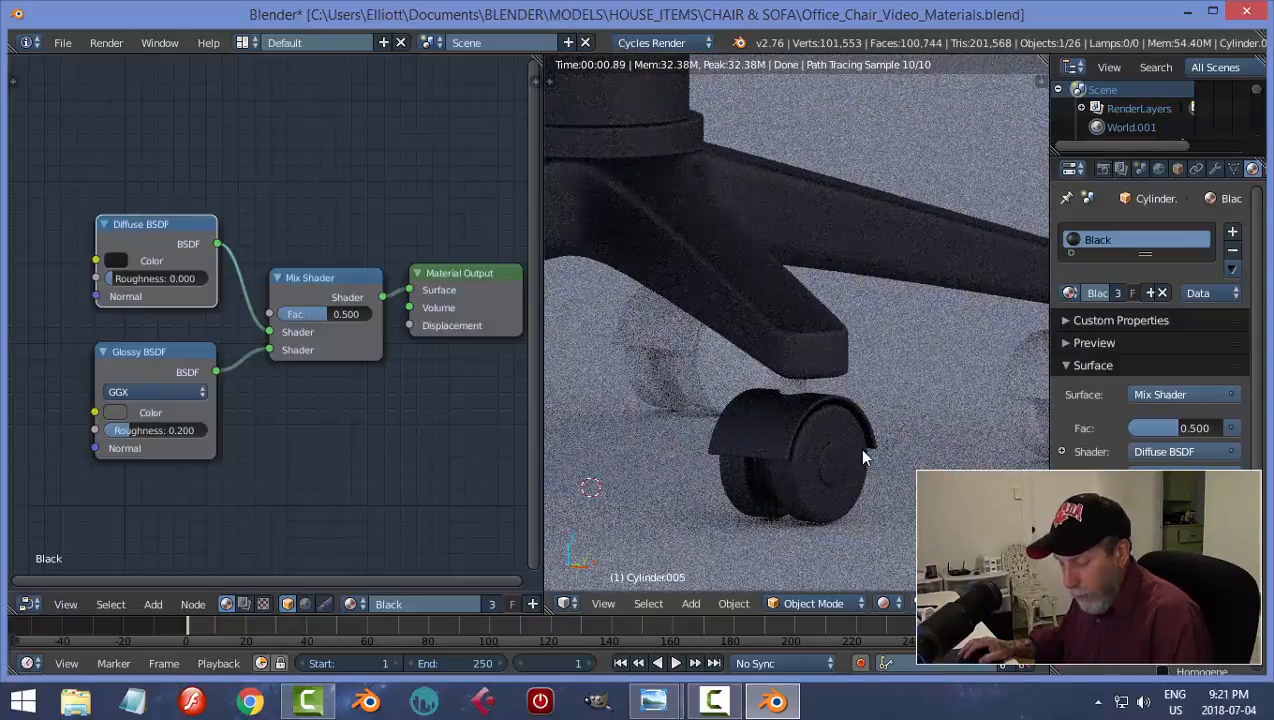
{"action": "key", "text": "shift+z"}
{"action": "key", "text": "ctrl+s"}
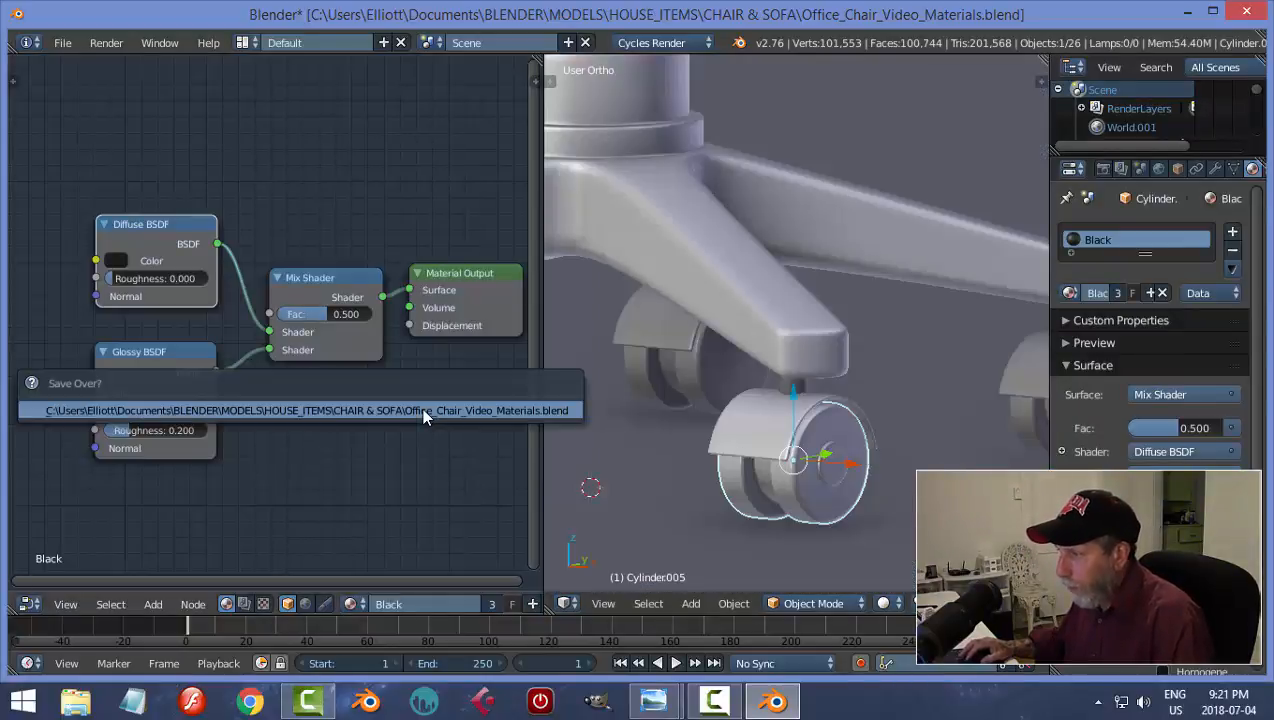
{"action": "left_click", "coordinate": [421, 407]}
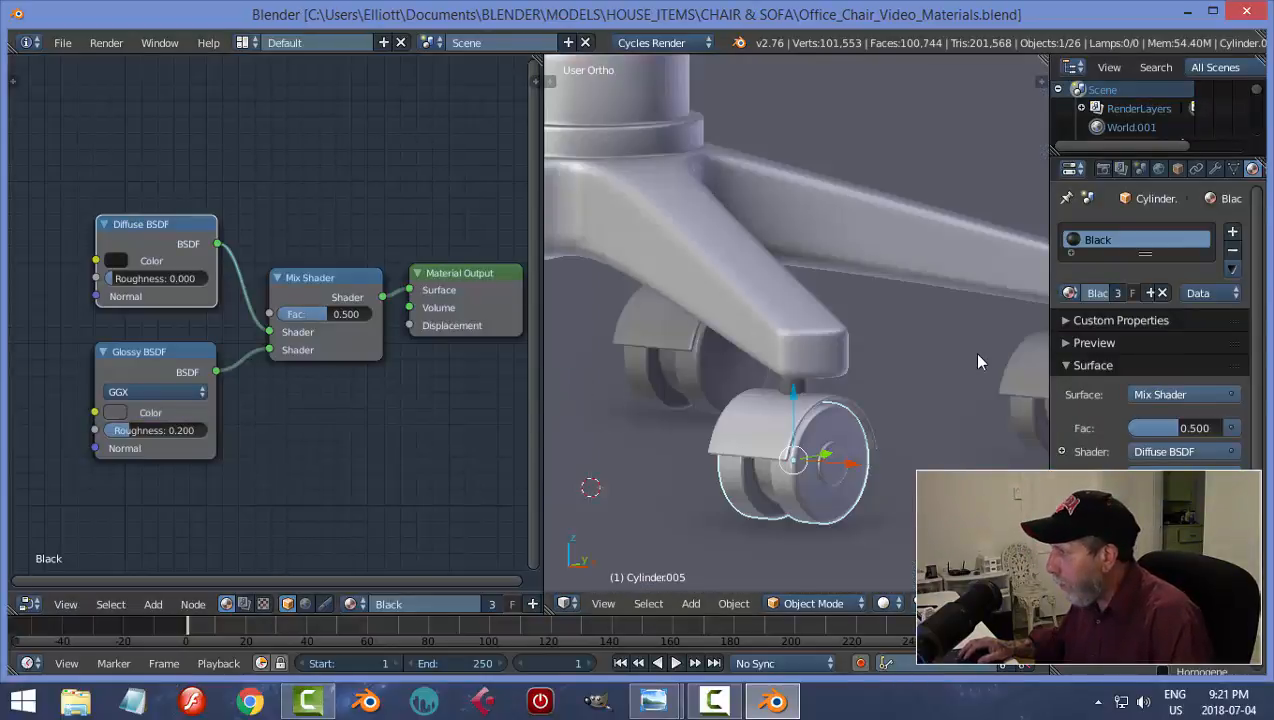
Make a separate copy of the Black material on the caster wheels and rename the copy Metal
{"action": "left_click", "coordinate": [1145, 293]}
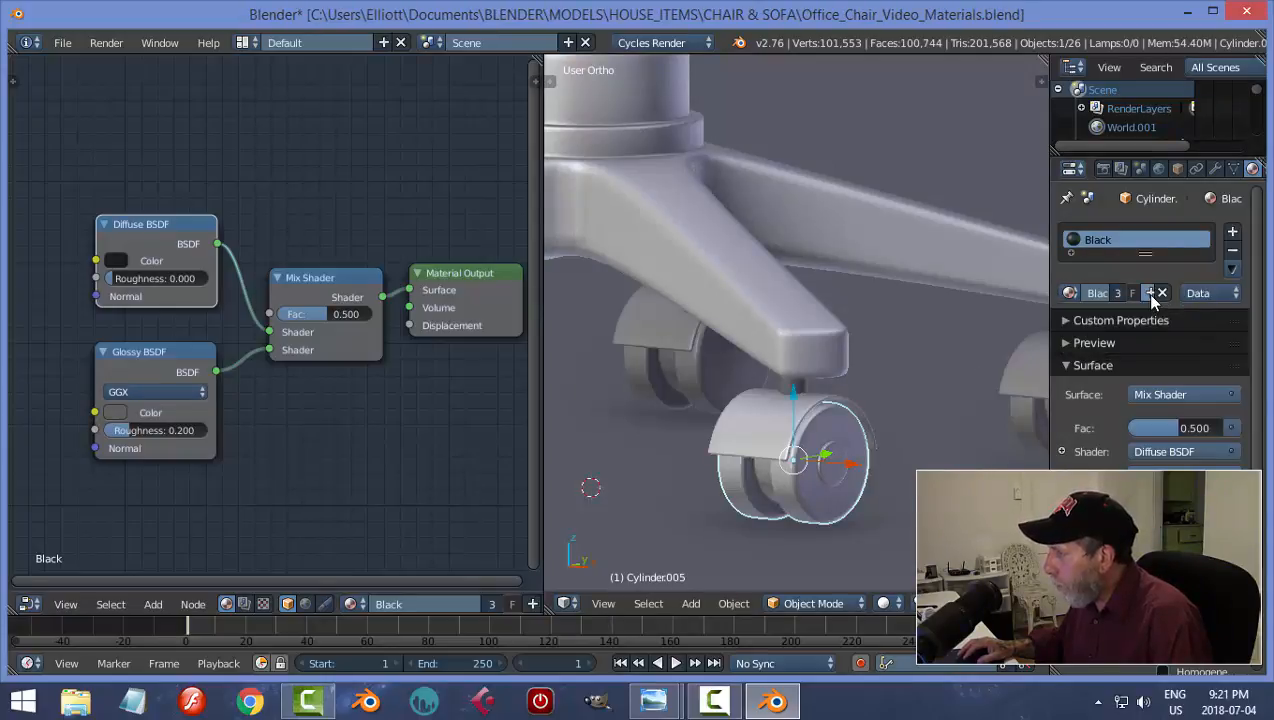
{"action": "left_click", "coordinate": [1095, 296]}
{"action": "type", "text": "M"}
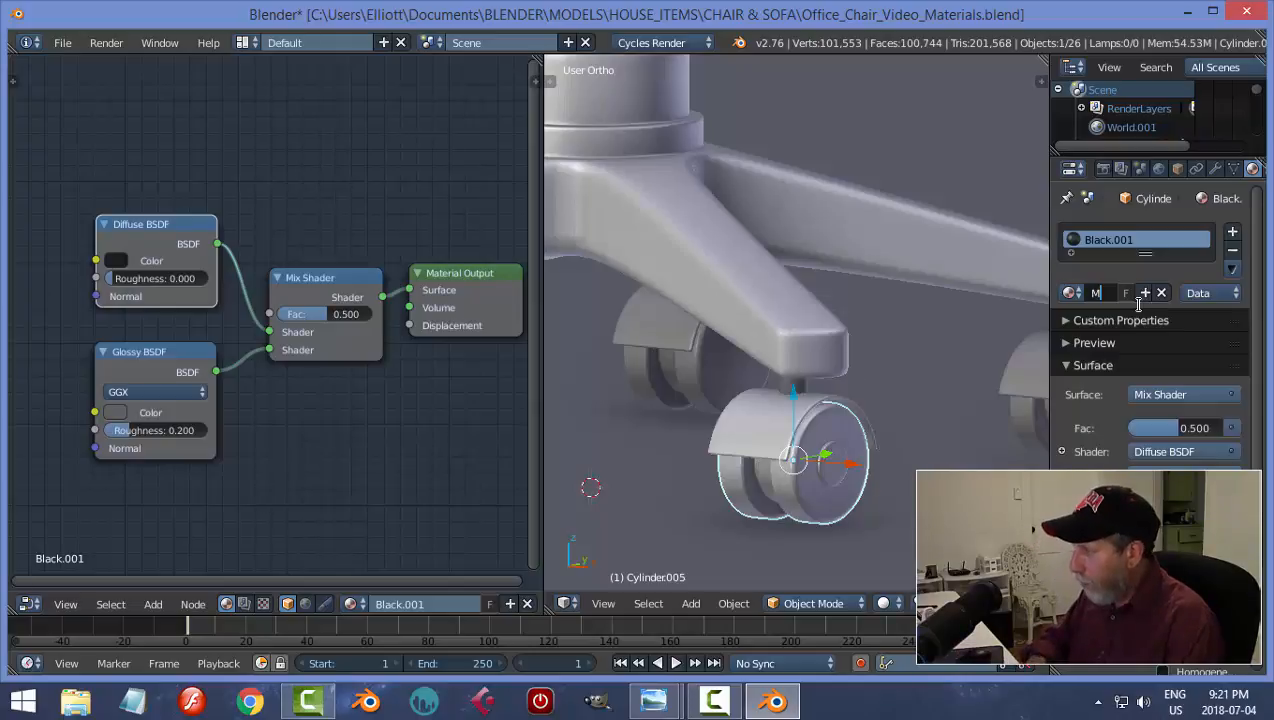
{"action": "type", "text": "etal"}
{"action": "key", "text": "Return"}
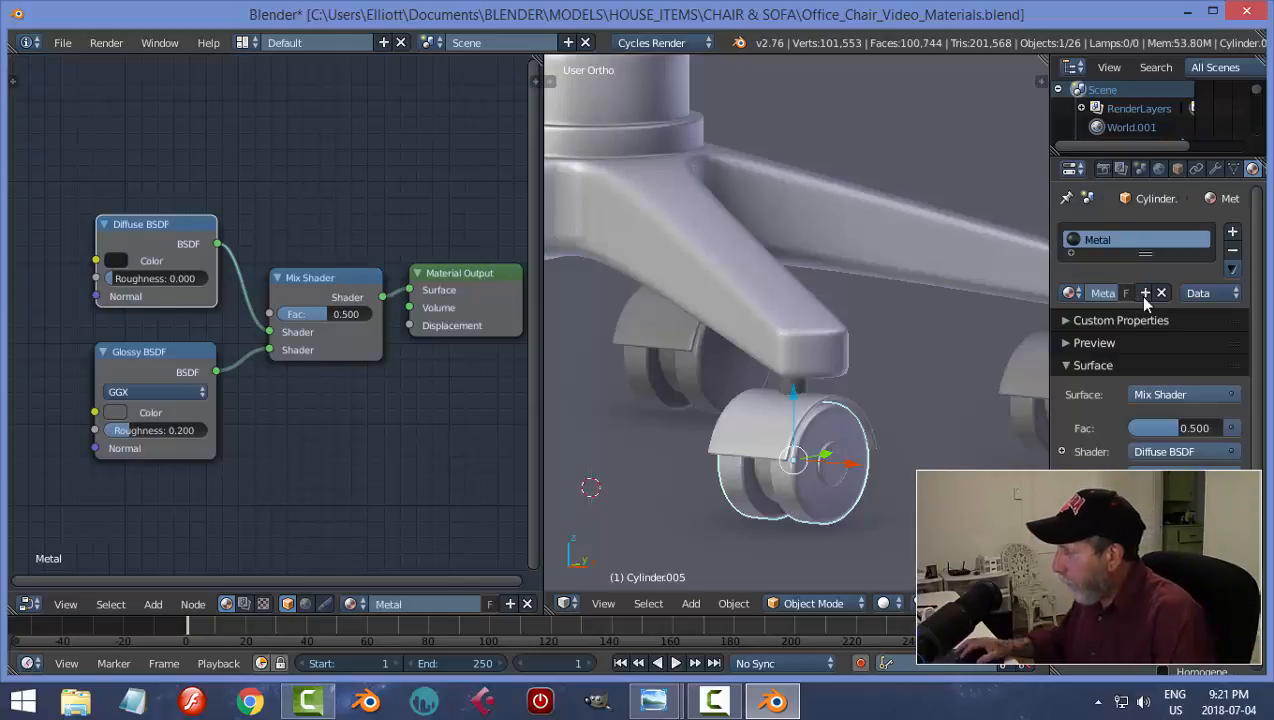
Delete the Diffuse BSDF and Mix Shader nodes from the Metal material and move the Glossy BSDF node up
{"action": "left_click", "coordinate": [123, 262]}
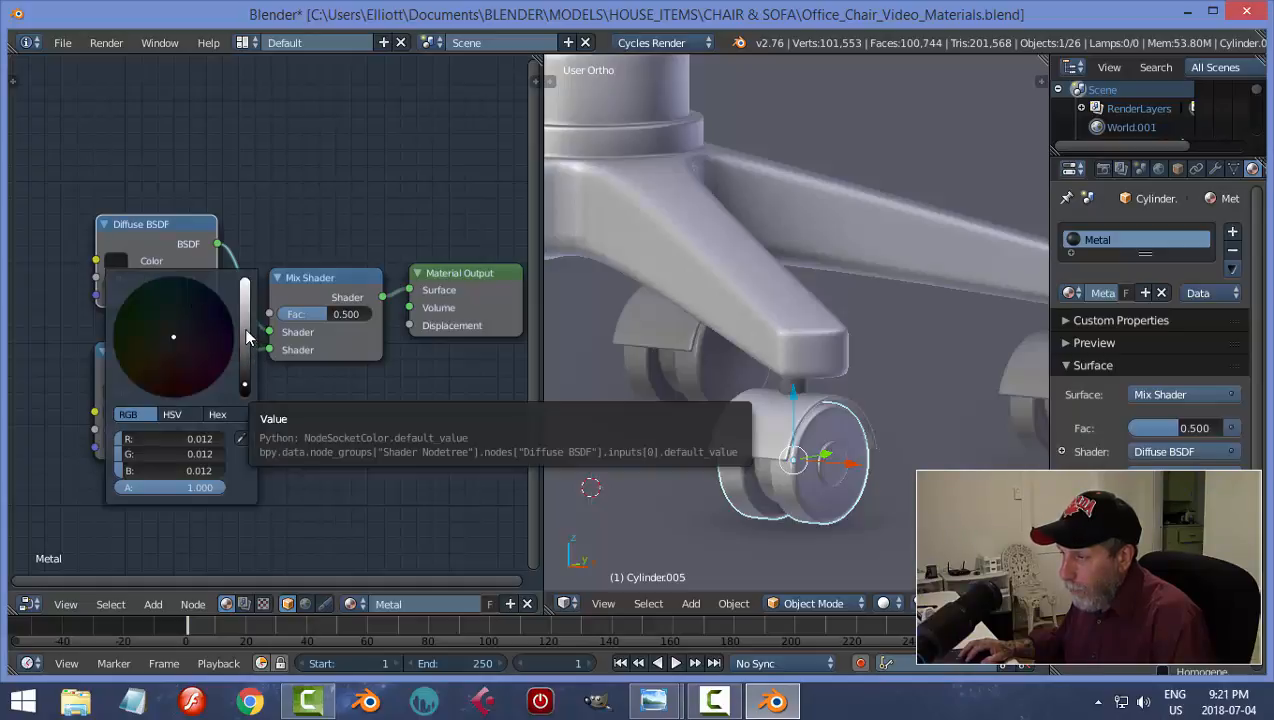
{"action": "key", "text": "Escape"}
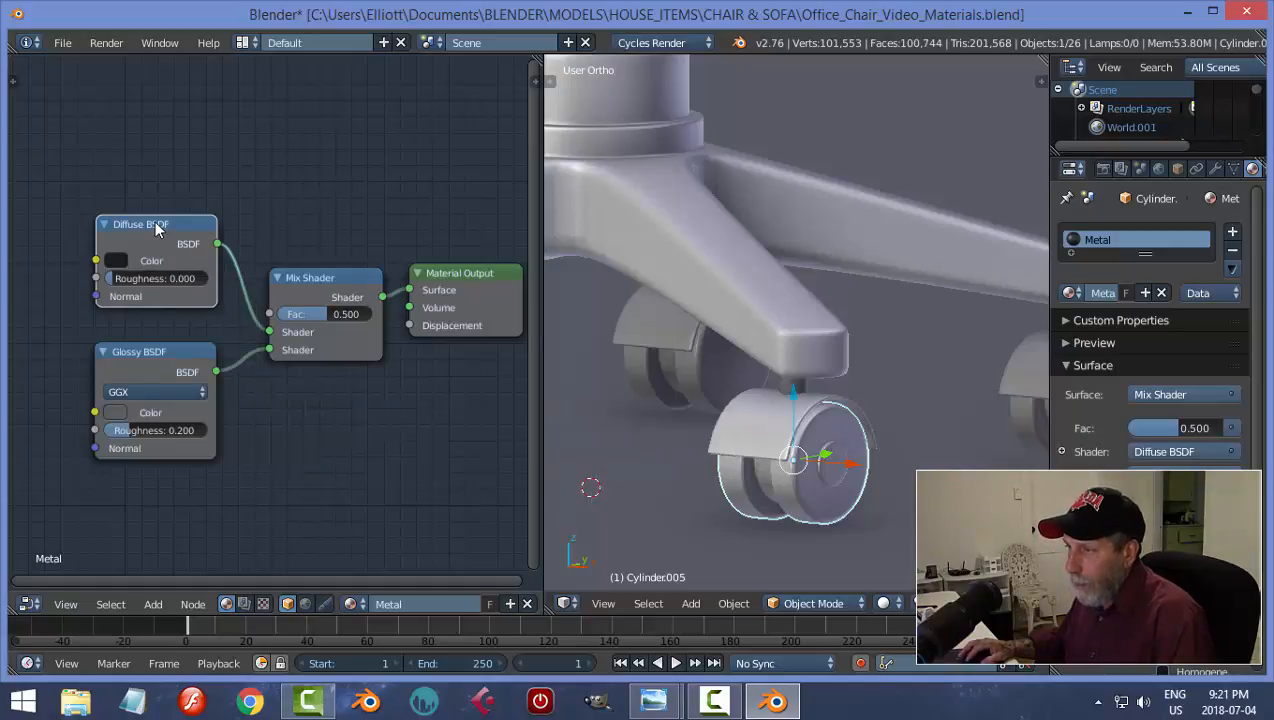
{"action": "key", "text": "x"}
{"action": "left_click", "coordinate": [322, 278]}
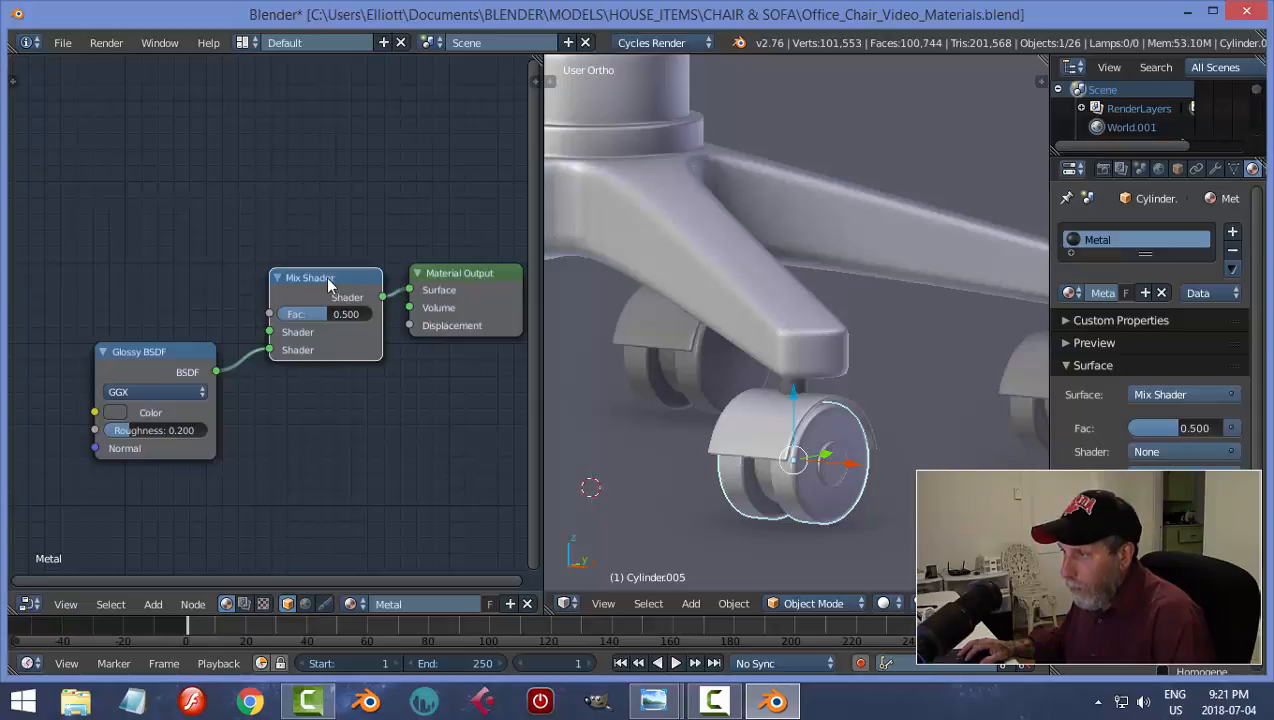
{"action": "key", "text": "x"}
{"action": "left_click_drag", "start_coordinate": [158, 348], "coordinate": [168, 257]}
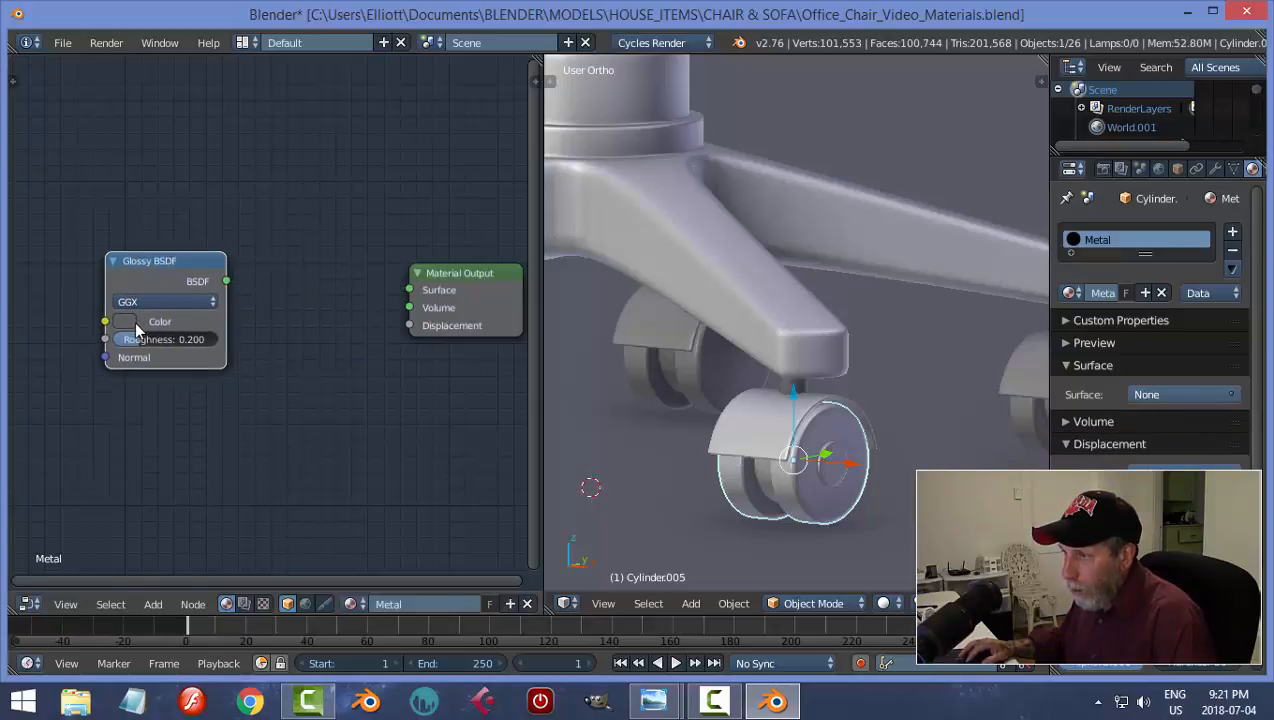
Make Metal's Glossy BSDF a light grey (RGB 0.782) Beckmann shader and connect it to the Material Output's Surface
{"action": "left_click", "coordinate": [125, 321]}
{"action": "left_click_drag", "start_coordinate": [252, 162], "coordinate": [253, 99]}
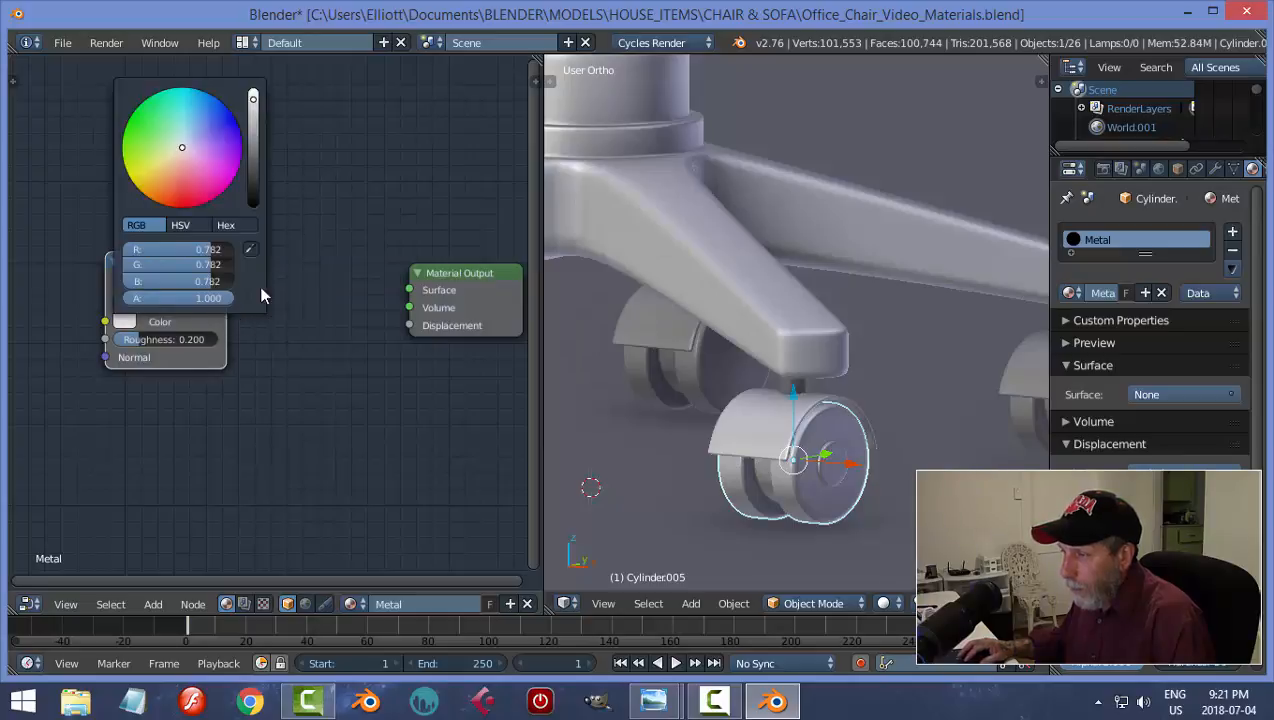
{"action": "left_click_drag", "start_coordinate": [230, 283], "coordinate": [409, 290]}
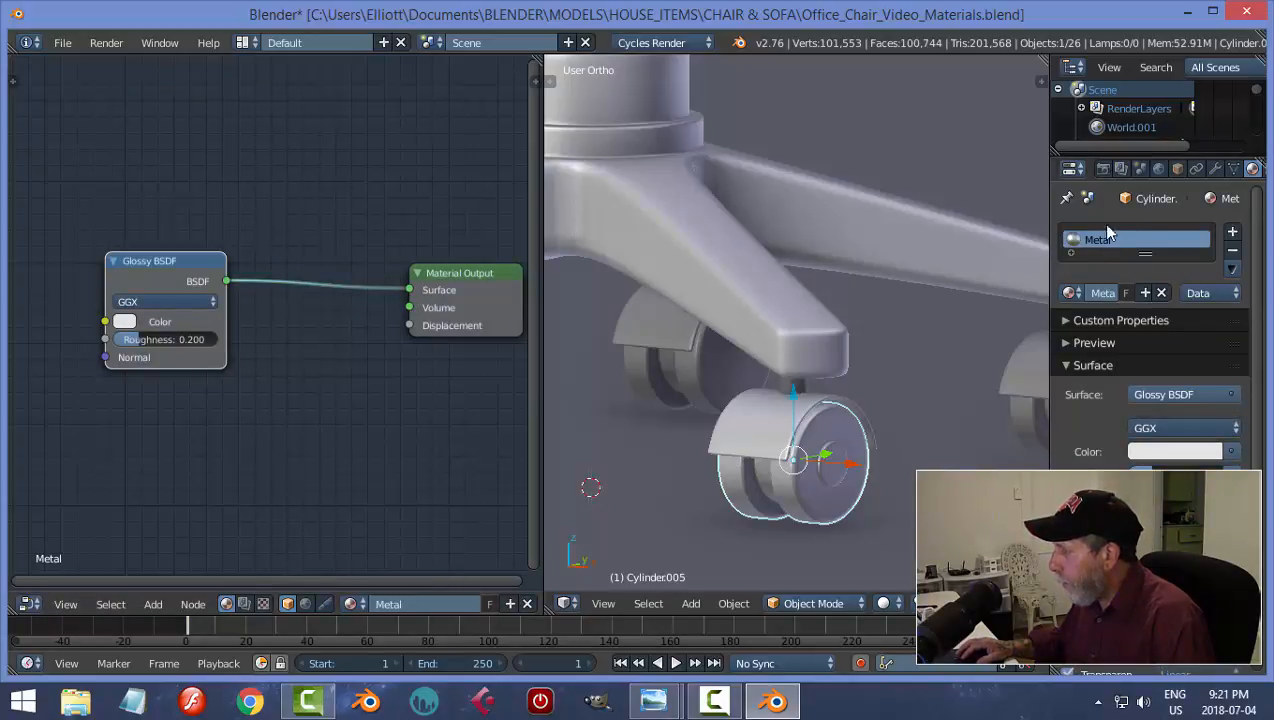
{"action": "left_click", "coordinate": [155, 303]}
{"action": "left_click", "coordinate": [158, 268]}
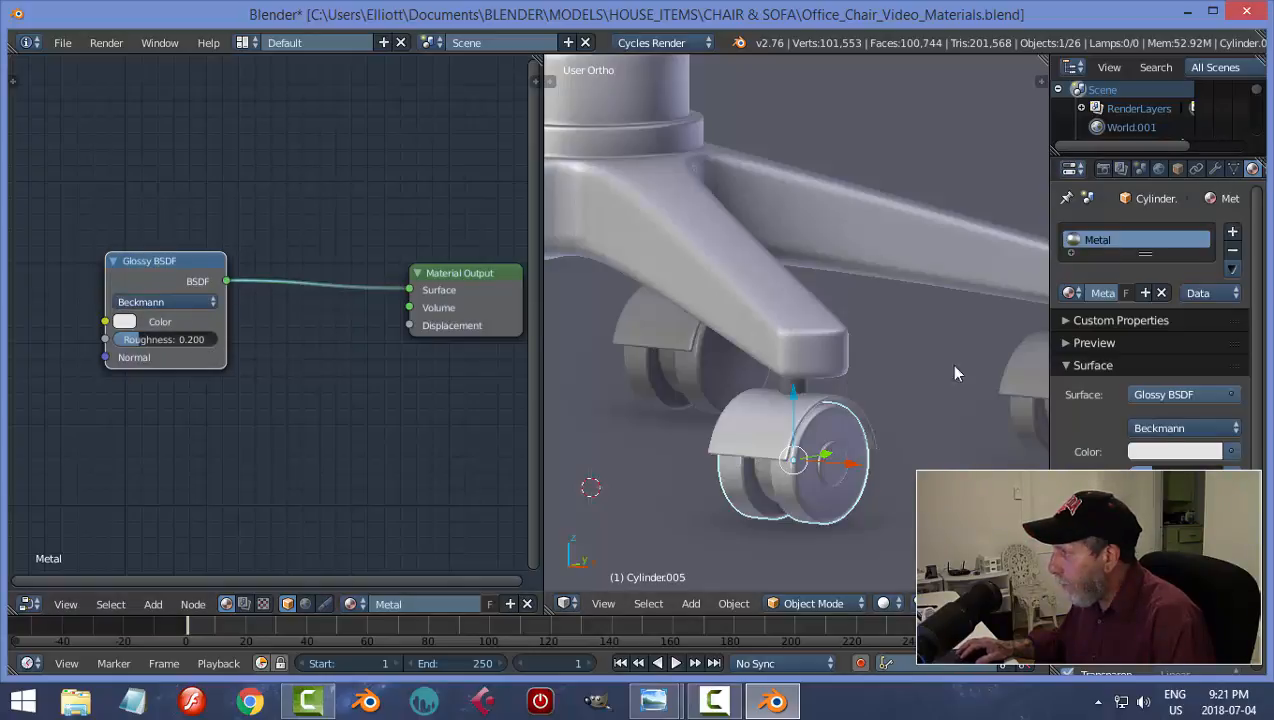
Assign the Metal material to the small stem between the front caster and the base leg
{"action": "scroll", "coordinate": [808, 405], "scroll_direction": "up", "scroll_amount": 2}
{"action": "right_click", "coordinate": [797, 402]}
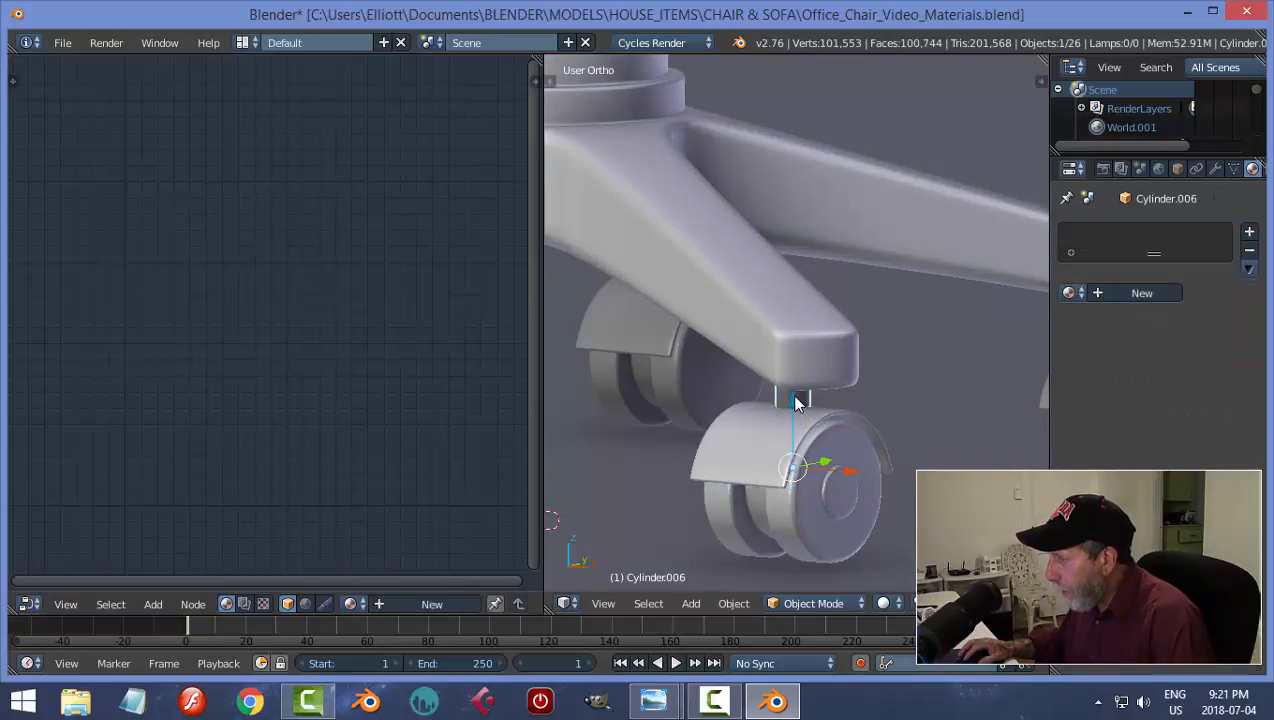
{"action": "left_click", "coordinate": [1068, 292]}
{"action": "left_click", "coordinate": [950, 351]}
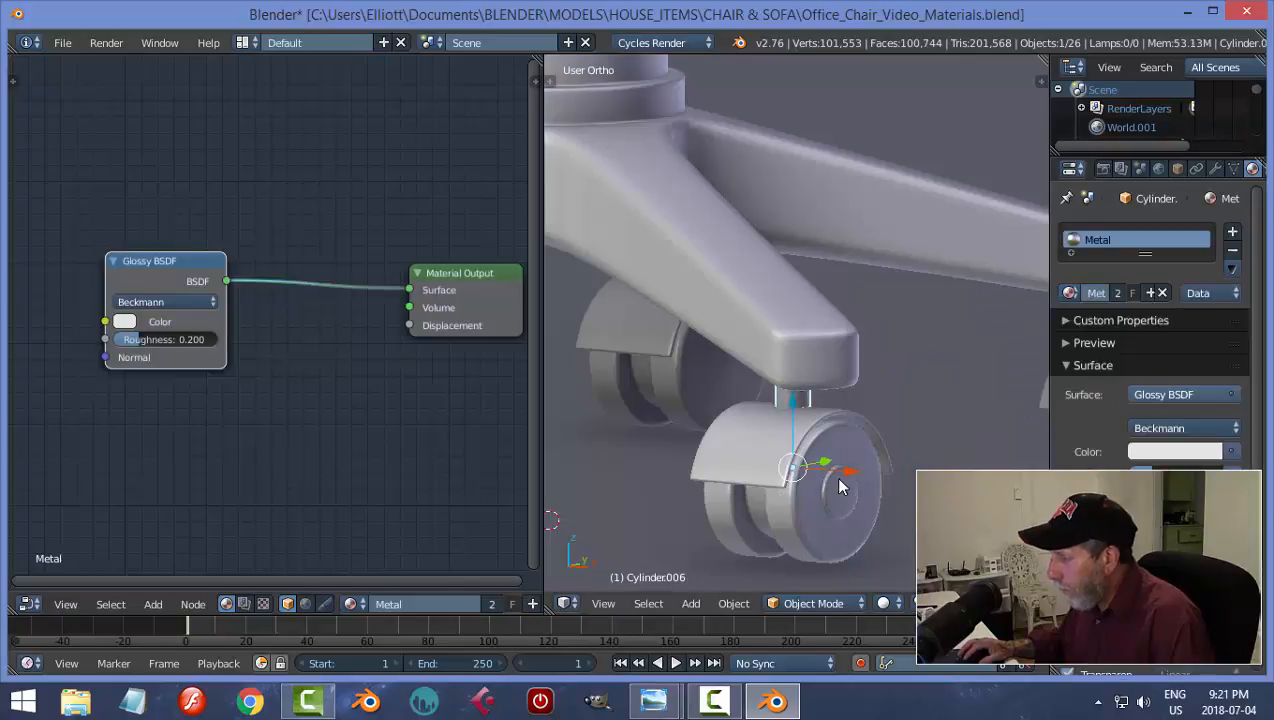
Preview the metal caster parts in the rendered view and save over the existing Blender file
{"action": "key", "text": "shift+z"}
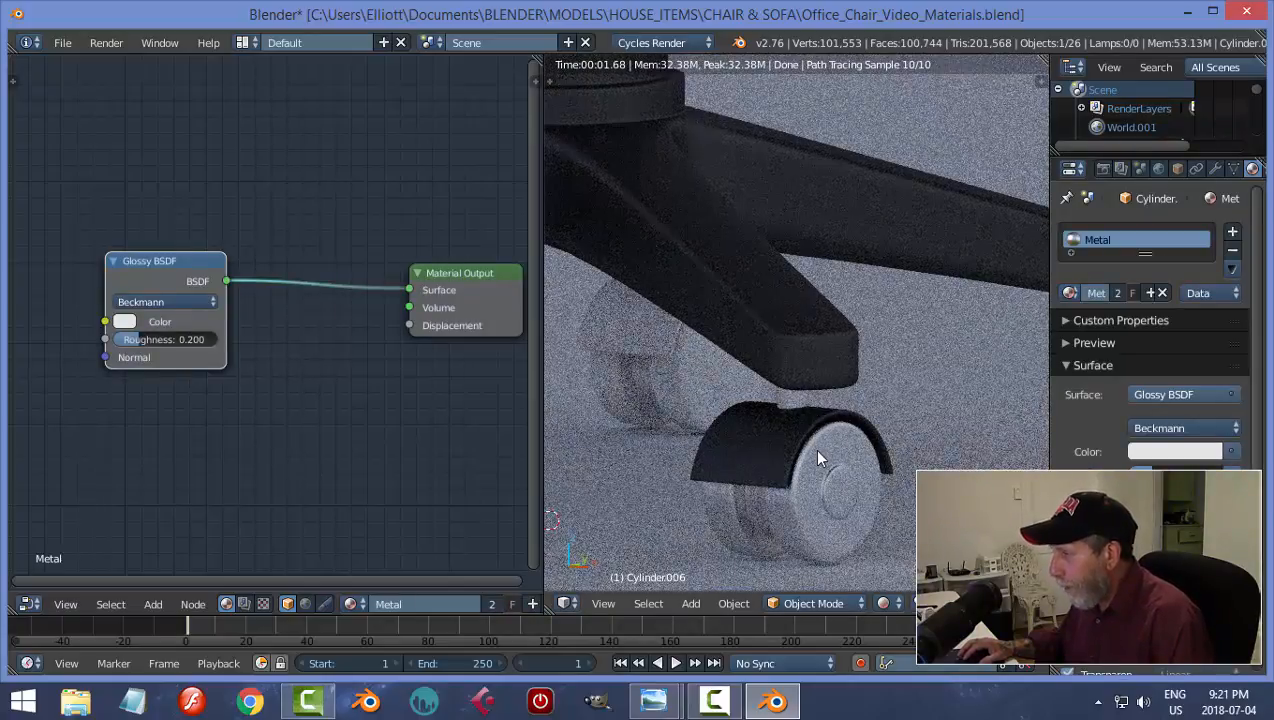
{"action": "key", "text": "shift+z"}
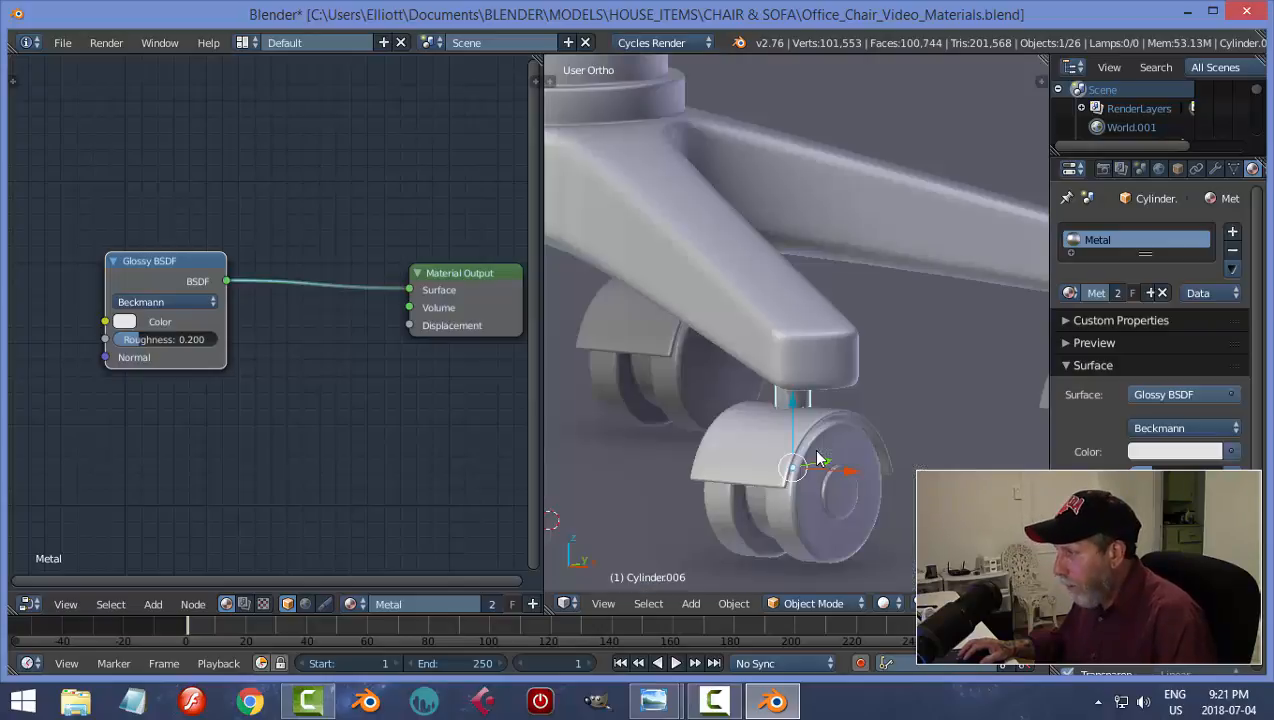
{"action": "key", "text": "ctrl+s"}
{"action": "left_click", "coordinate": [812, 448]}
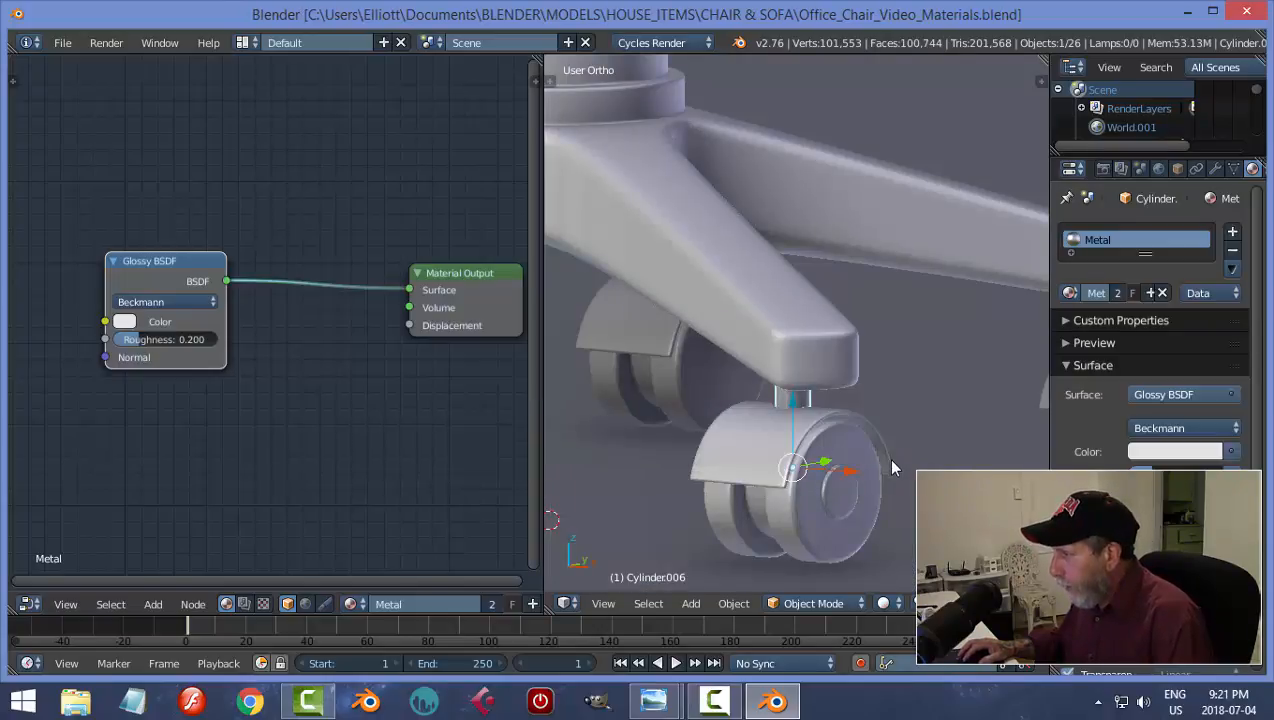
Create a new material for the floor plane and add a Glossy BSDF node below its Diffuse BSDF node
{"action": "right_click", "coordinate": [926, 387]}
{"action": "left_click", "coordinate": [1128, 296]}
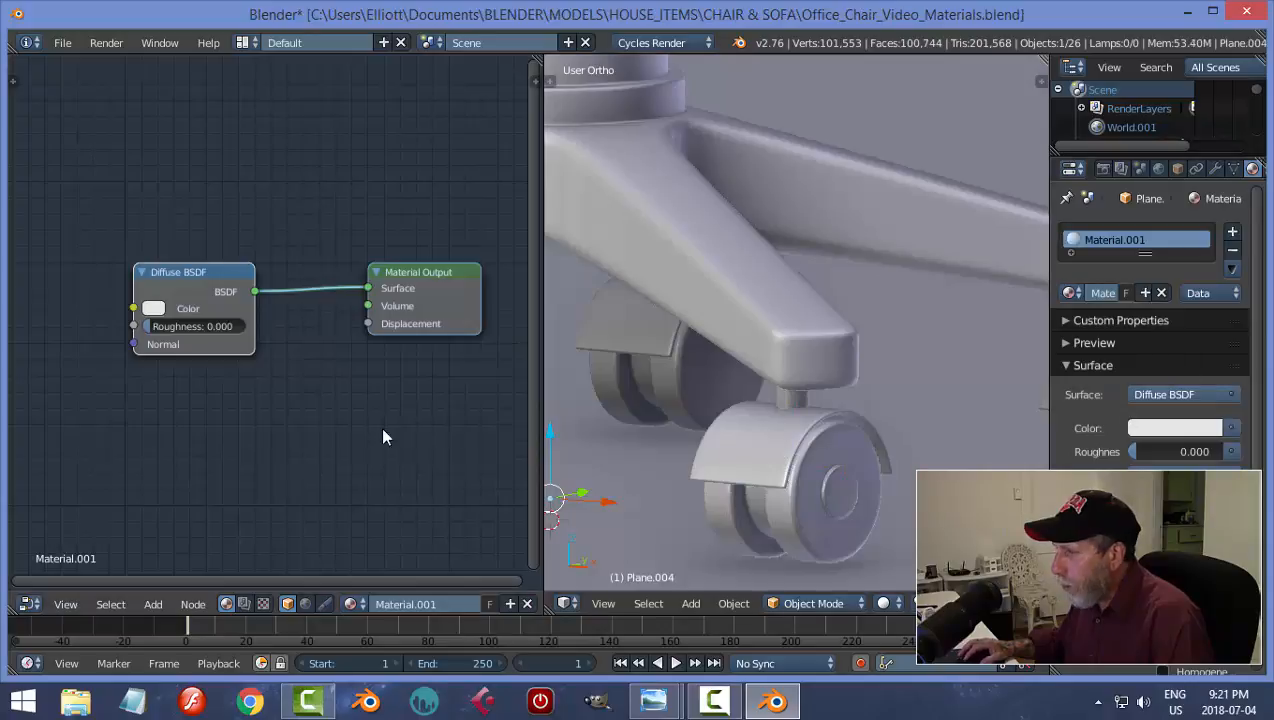
{"action": "left_click_drag", "start_coordinate": [205, 272], "coordinate": [198, 206]}
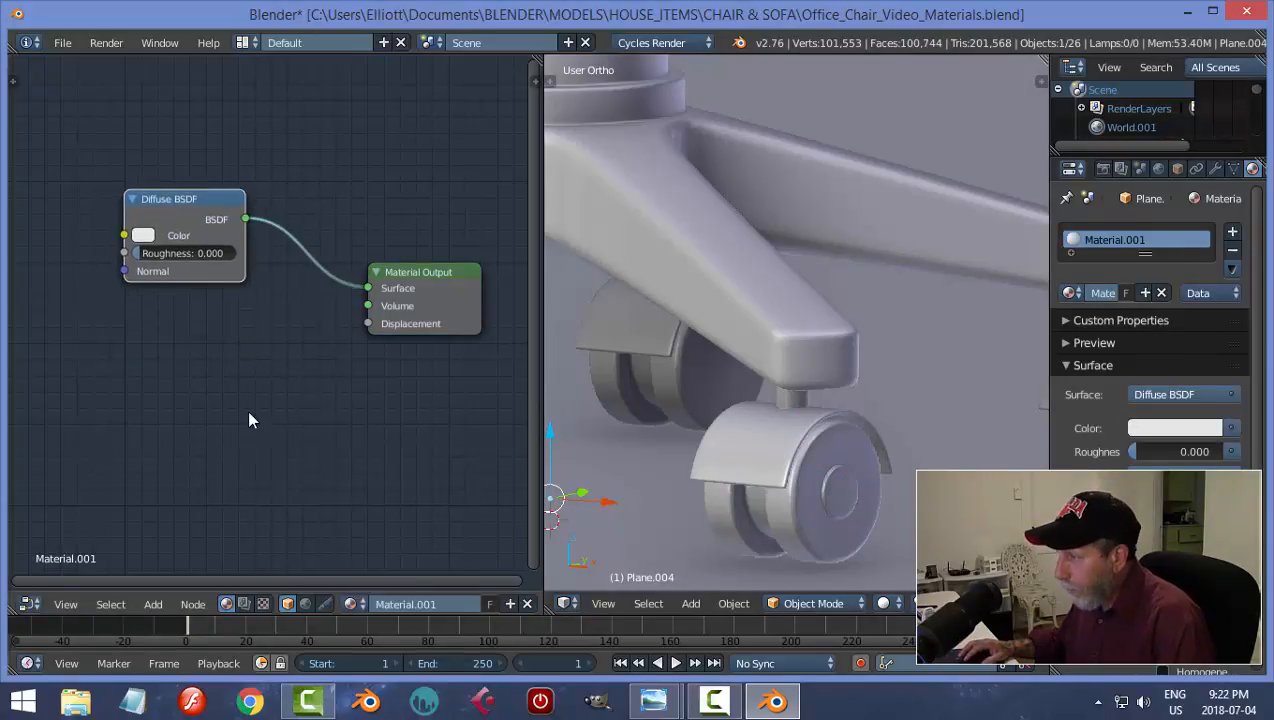
{"action": "key", "text": "shift+a"}
{"action": "mouse_move", "coordinate": [245, 410]}
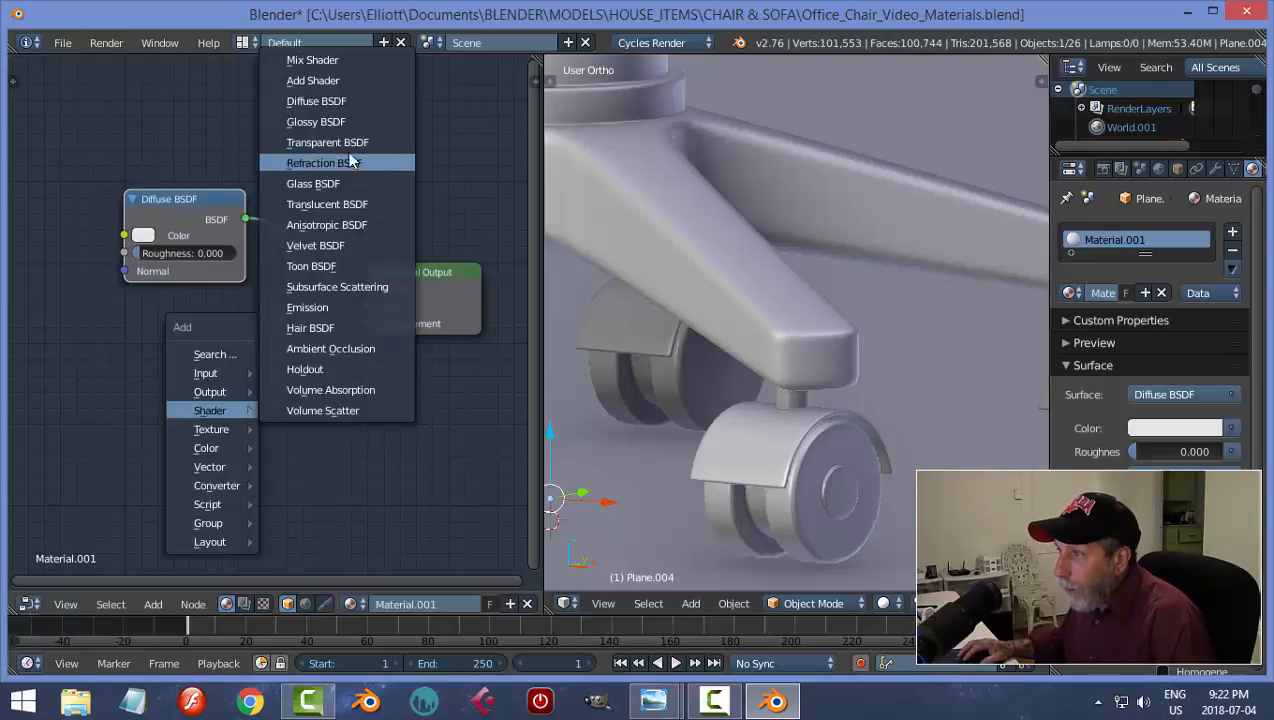
{"action": "left_click", "coordinate": [316, 122]}
{"action": "left_click", "coordinate": [118, 302]}
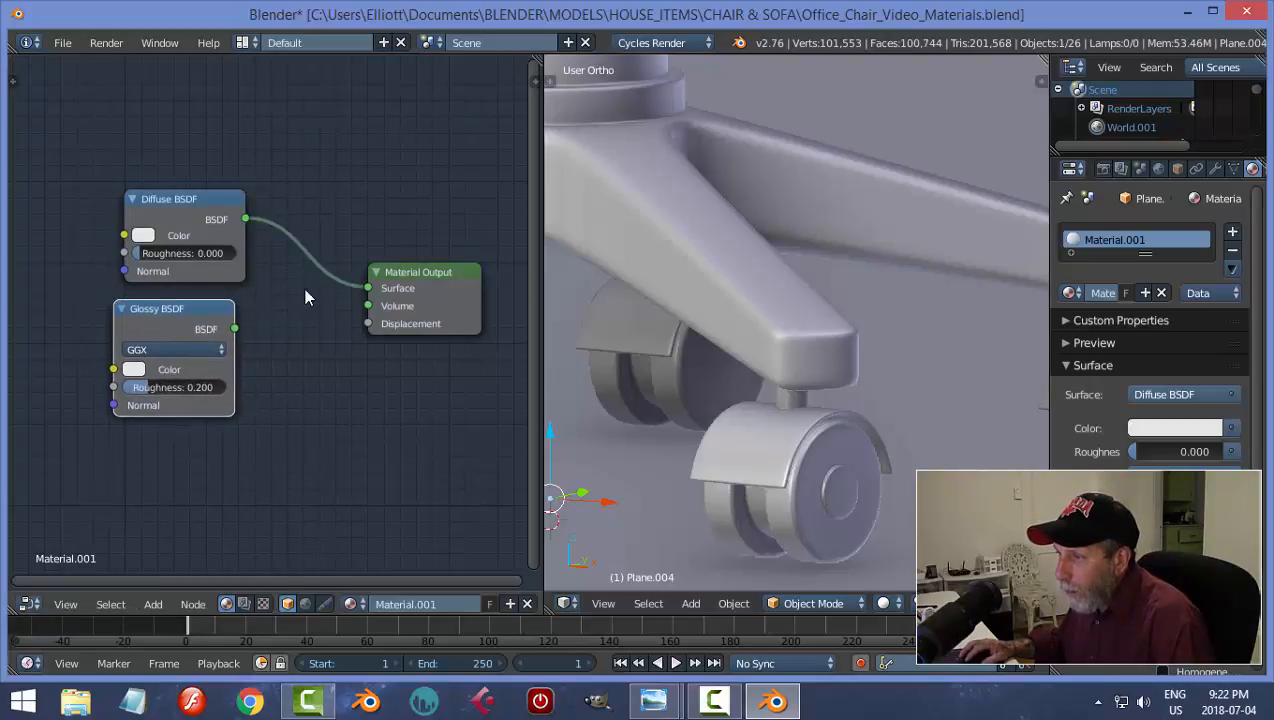
Cut the Diffuse BSDF's direct link and insert a Mix Shader combining the Diffuse and Glossy BSDFs into the Material Output's Surface
{"action": "right_click_drag", "start_coordinate": [317, 204], "coordinate": [304, 300], "text": "ctrl"}
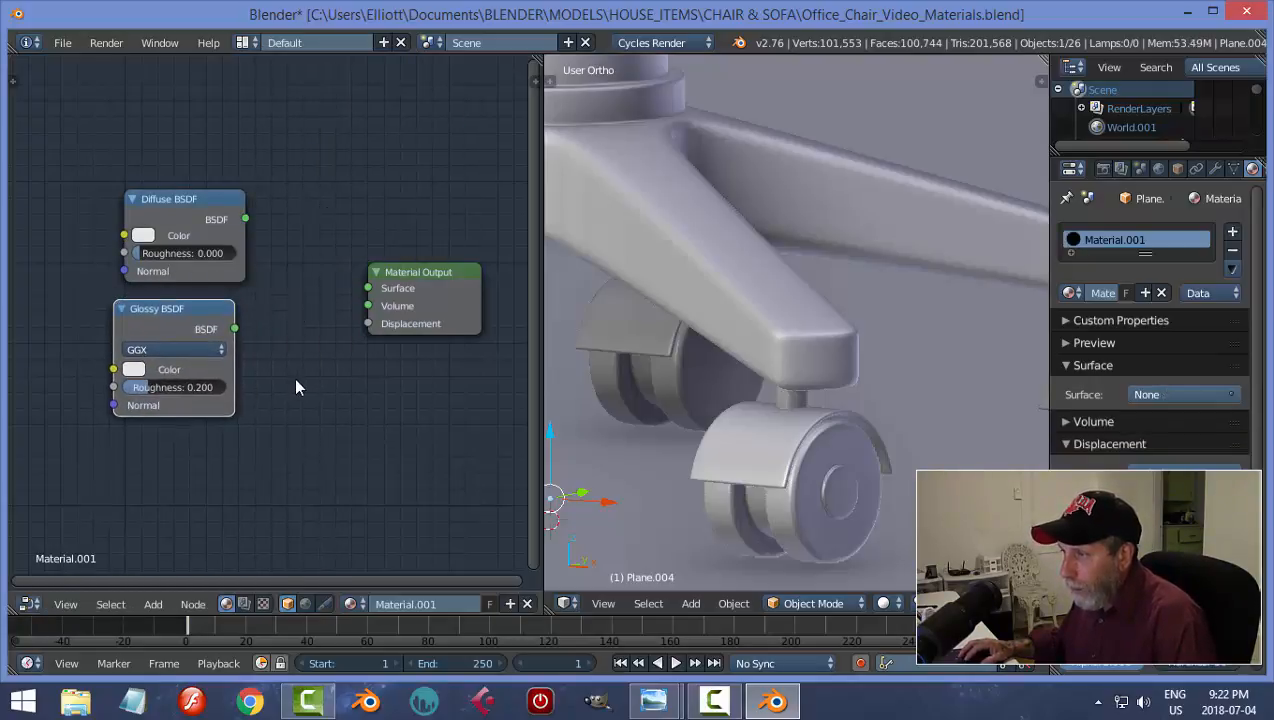
{"action": "key", "text": "shift+a"}
{"action": "mouse_move", "coordinate": [296, 381]}
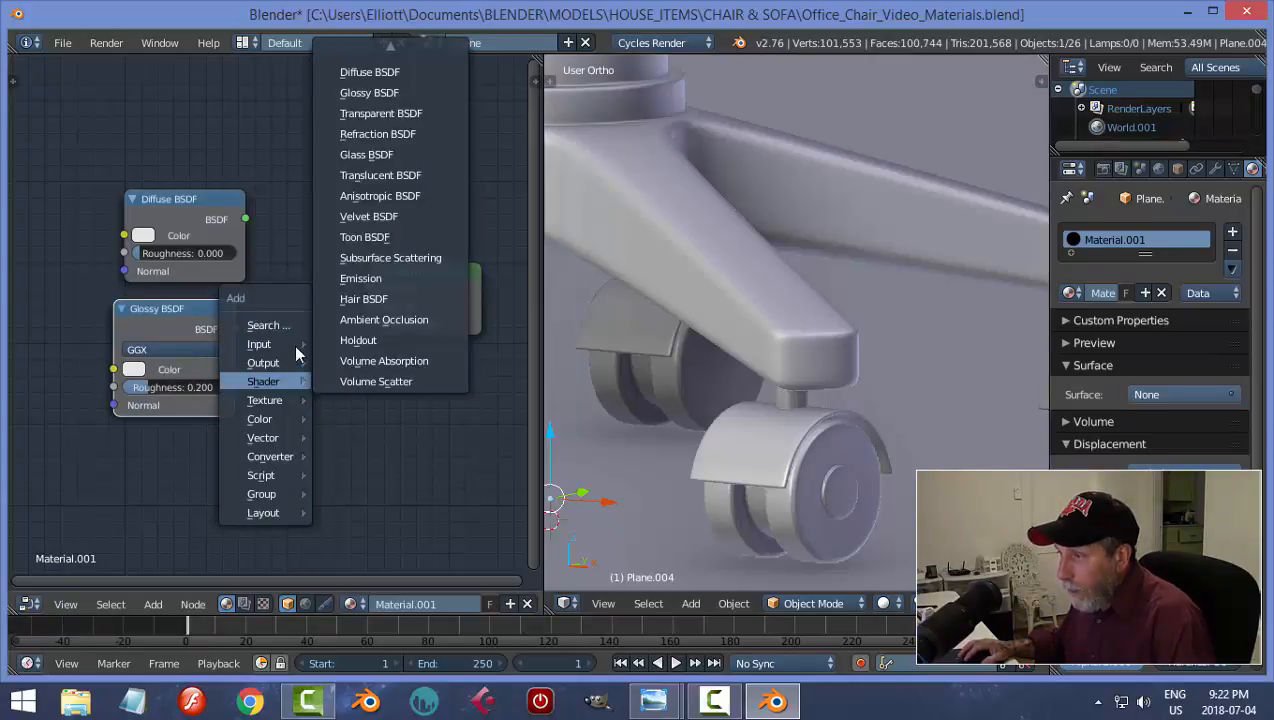
{"action": "mouse_move", "coordinate": [399, 30]}
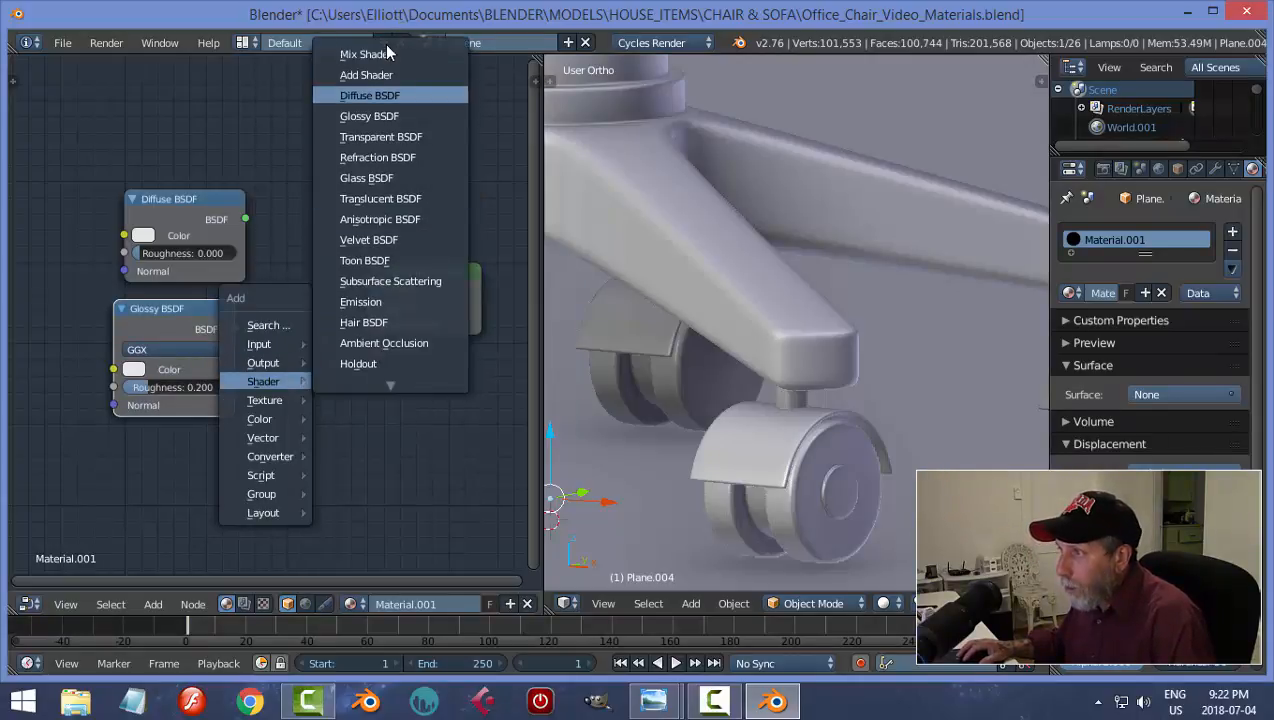
{"action": "left_click", "coordinate": [366, 54]}
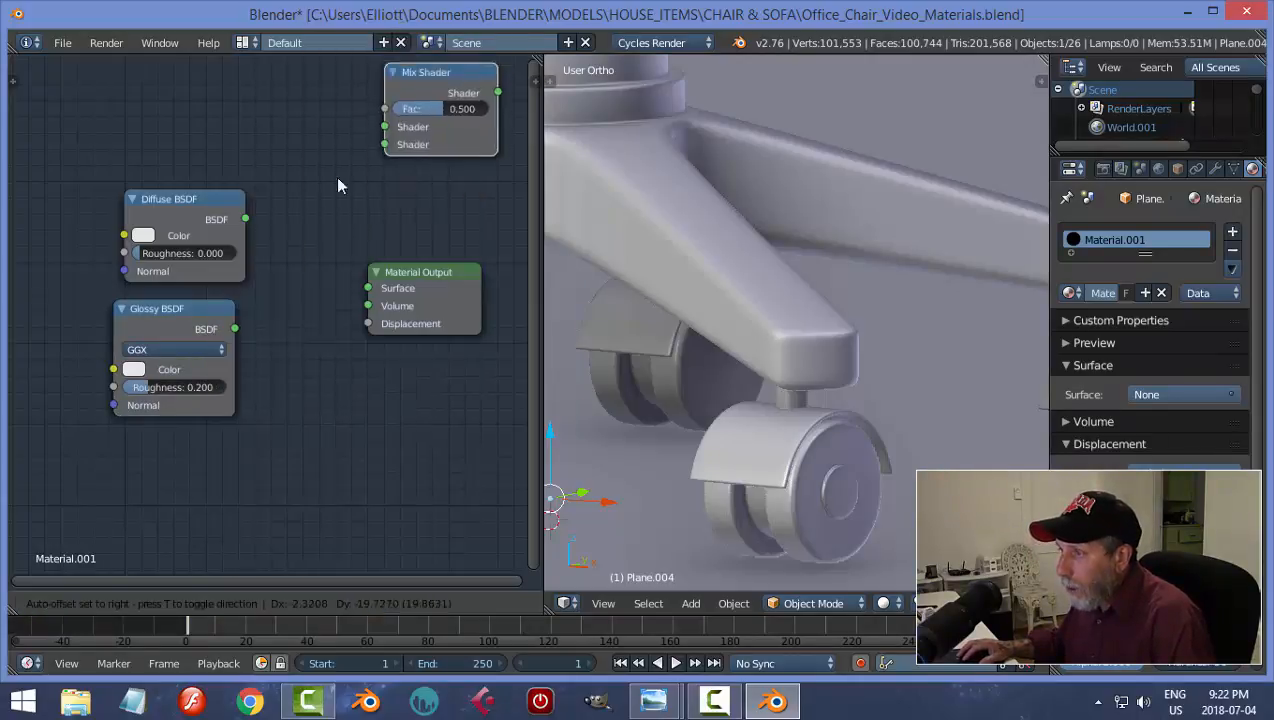
{"action": "left_click", "coordinate": [463, 279]}
{"action": "left_click_drag", "start_coordinate": [334, 285], "coordinate": [368, 271]}
{"action": "left_click", "coordinate": [242, 232]}
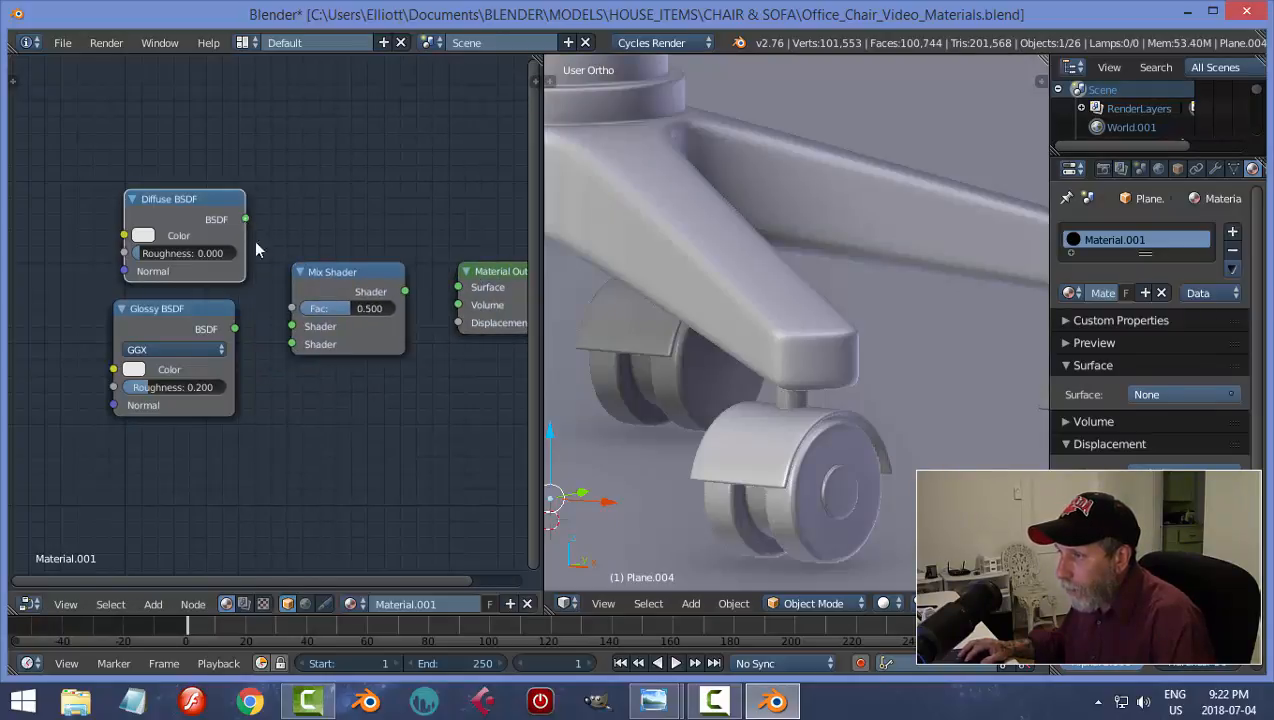
{"action": "left_click_drag", "start_coordinate": [245, 219], "coordinate": [292, 344]}
{"action": "left_click_drag", "start_coordinate": [405, 291], "coordinate": [458, 287]}
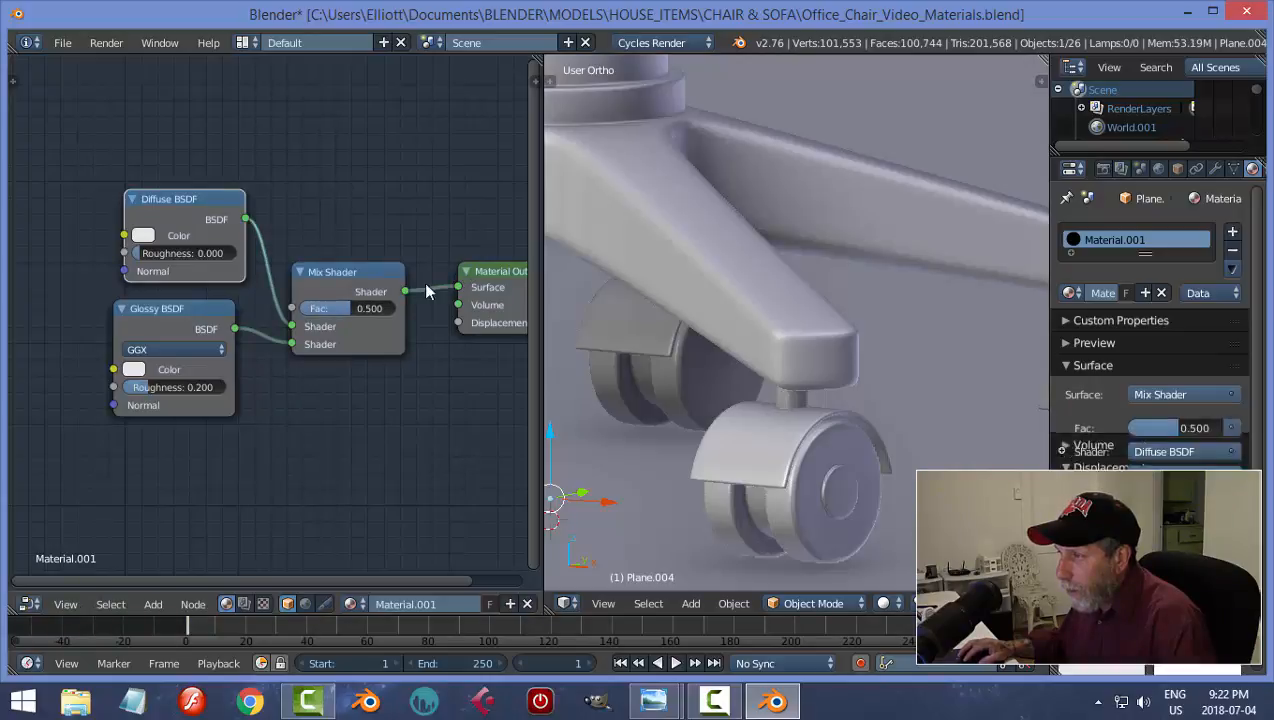
Set the Diffuse BSDF color to dark blue and the Glossy BSDF color to a lighter blue
{"action": "left_click", "coordinate": [144, 235]}
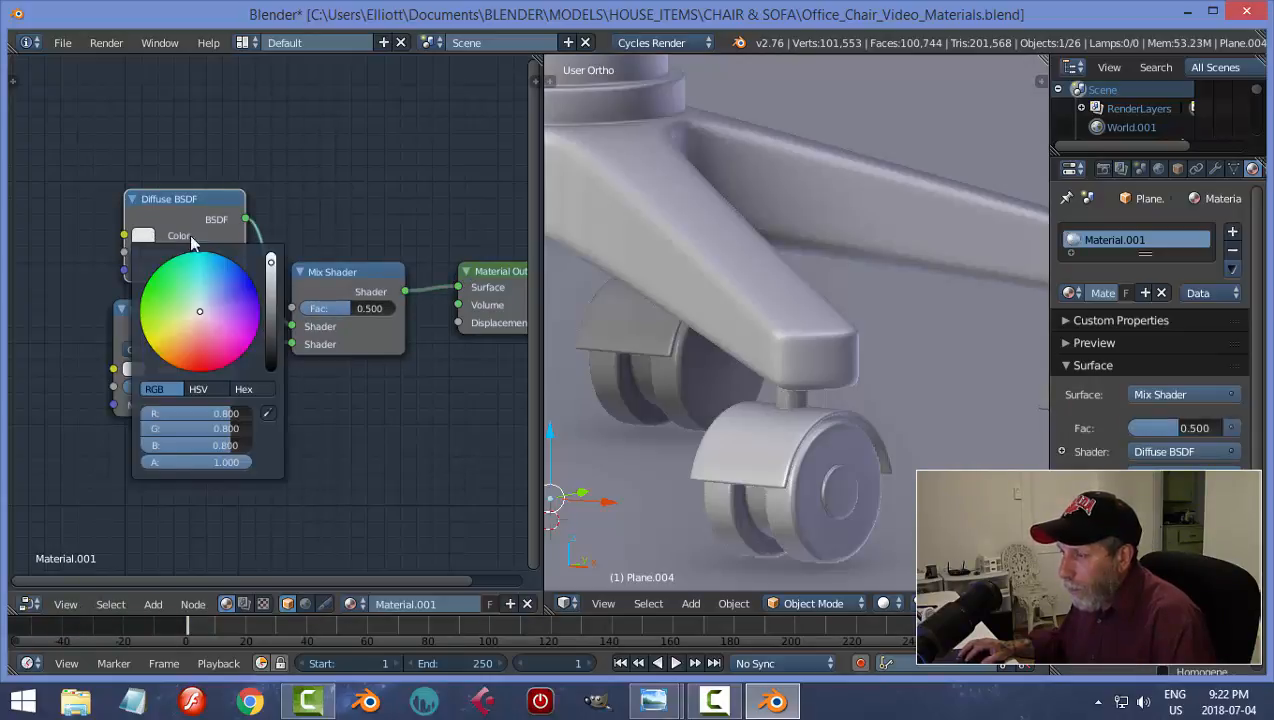
{"action": "left_click", "coordinate": [238, 287]}
{"action": "left_click", "coordinate": [270, 304]}
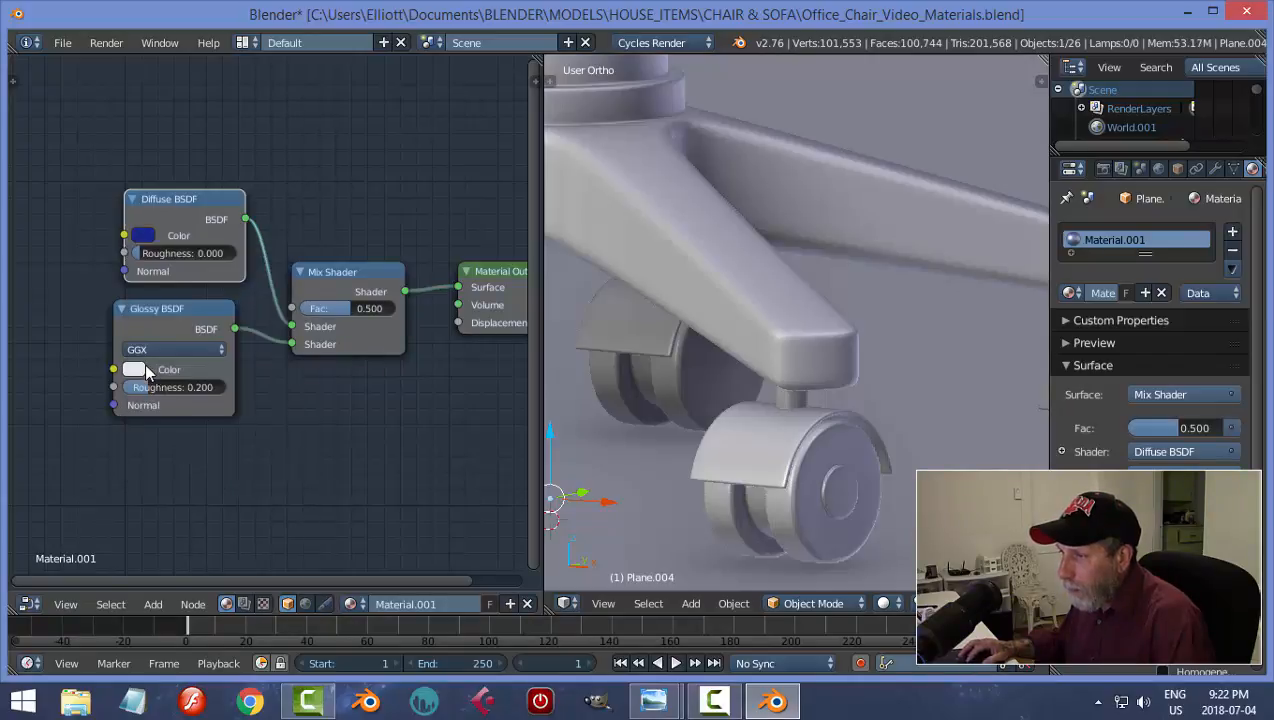
{"action": "left_click", "coordinate": [140, 370]}
{"action": "left_click", "coordinate": [214, 175]}
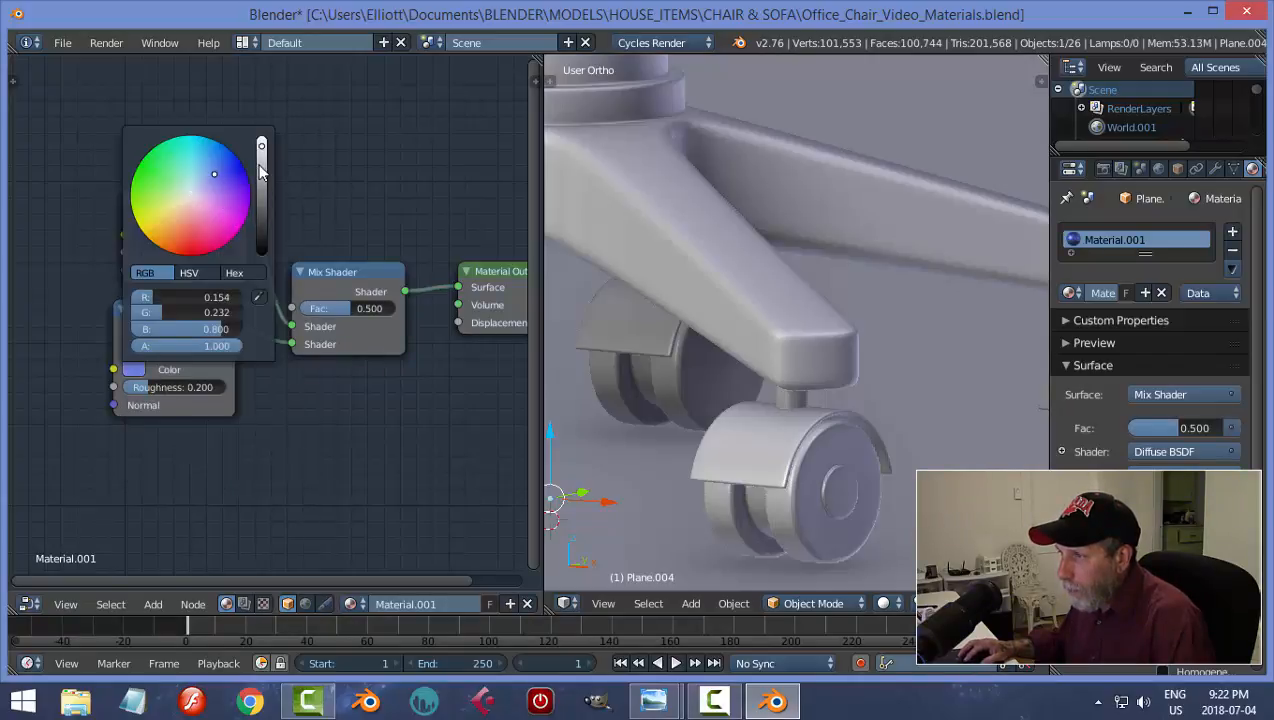
{"action": "left_click", "coordinate": [259, 172]}
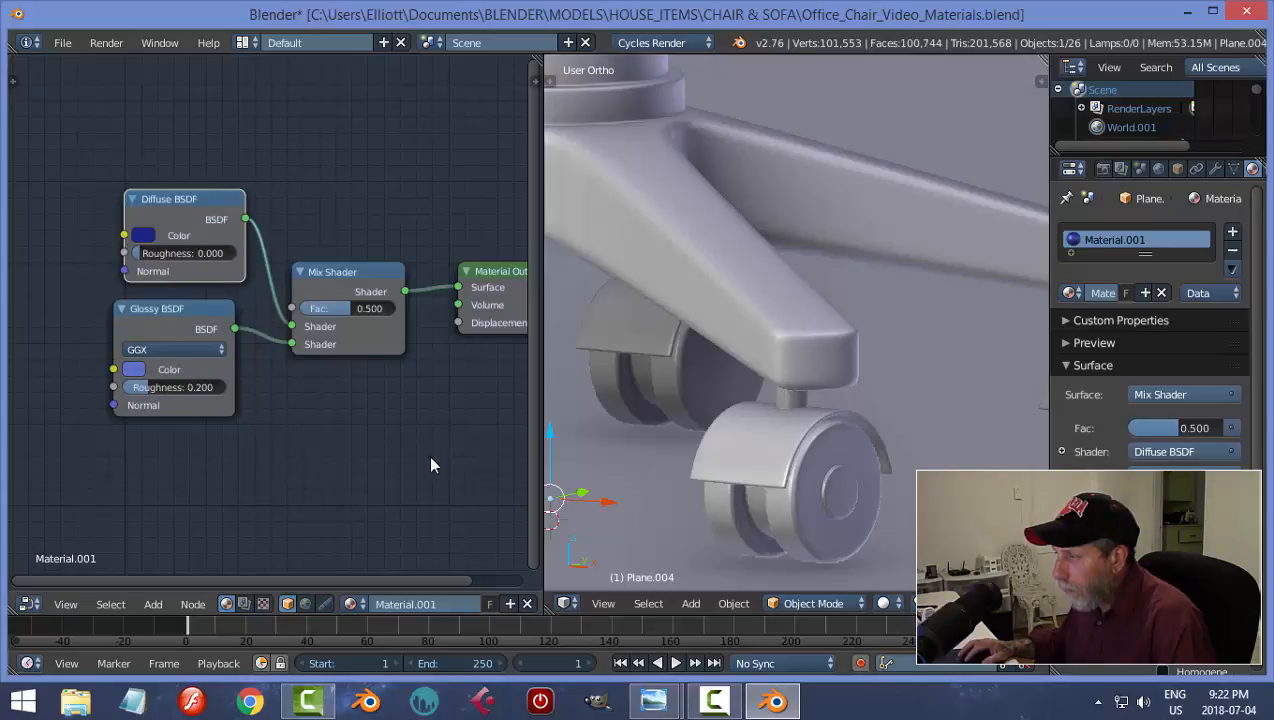
Rename the floor plane's material as Floor
{"action": "left_click", "coordinate": [1103, 293]}
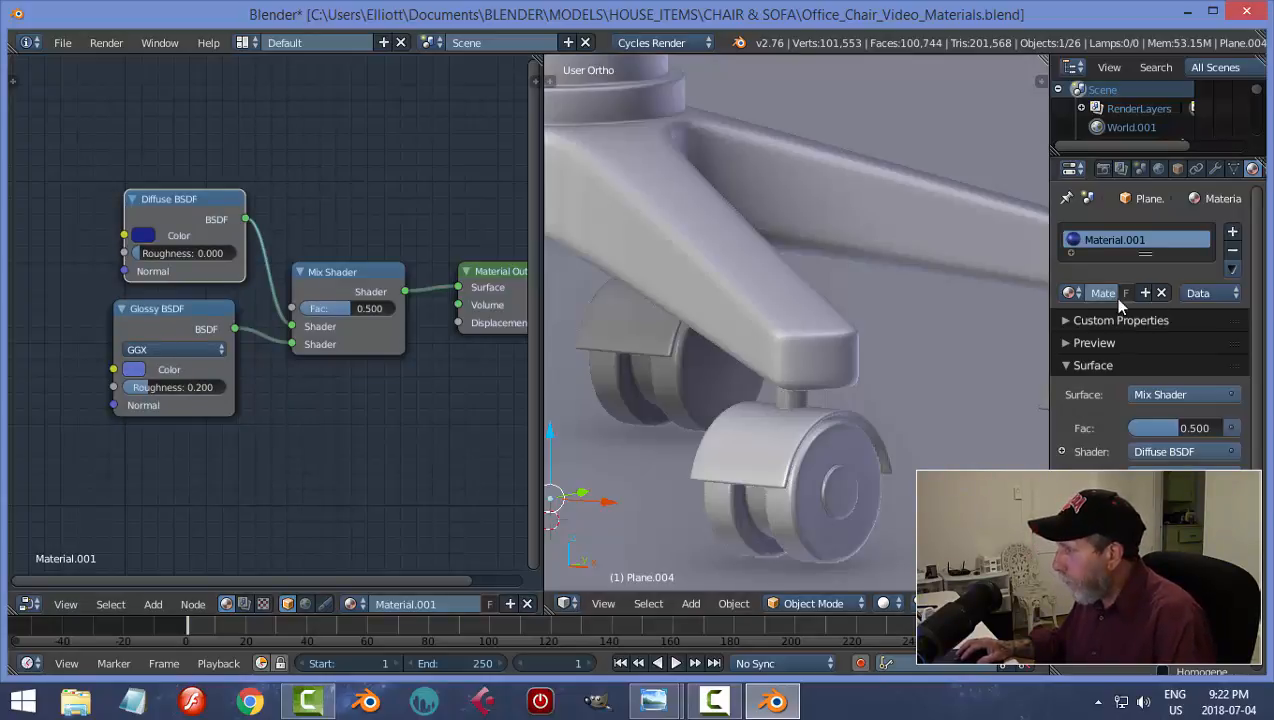
{"action": "type", "text": "Floor"}
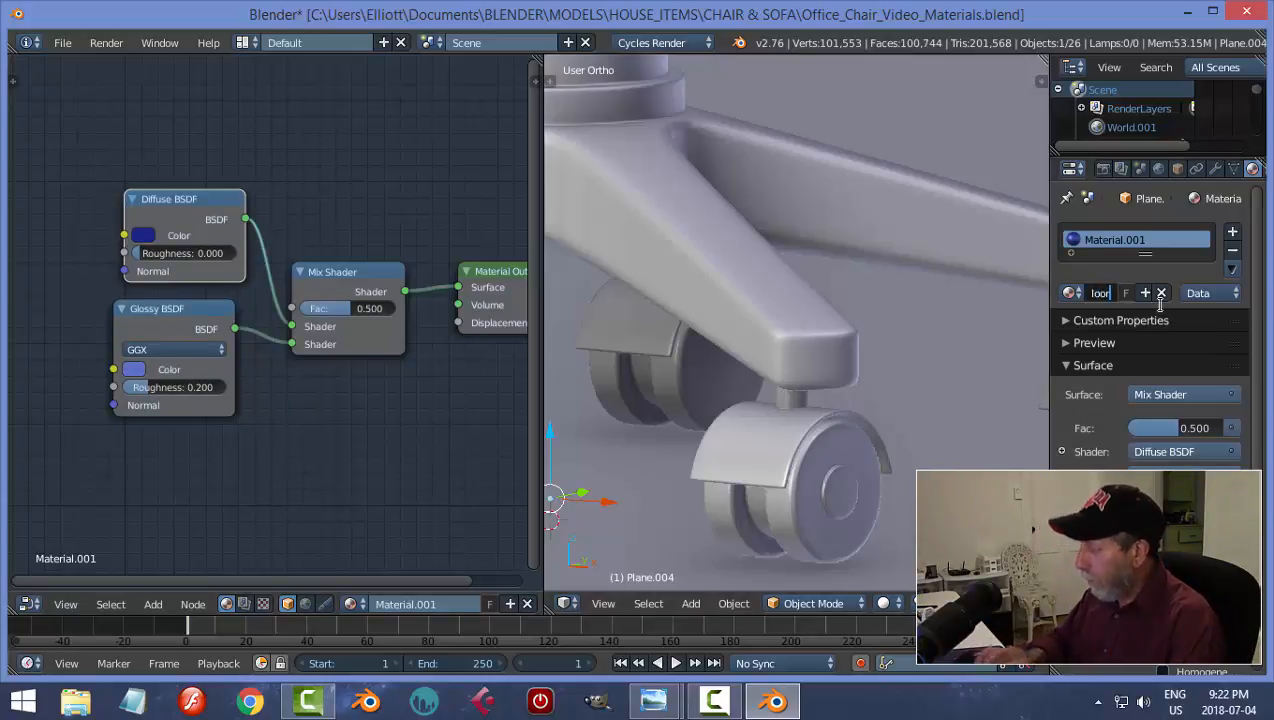
{"action": "key", "text": "Return"}
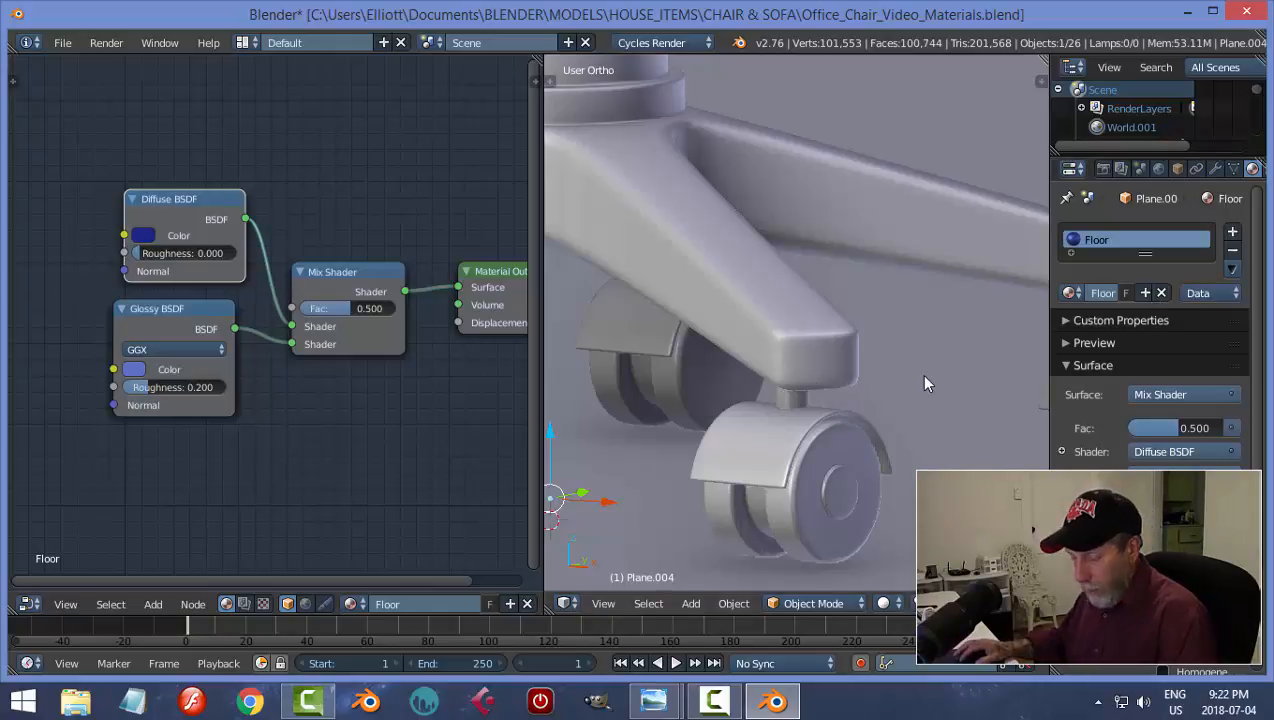
Preview the blue floor beneath the chair base in the rendered view, then return to solid shading
{"action": "key", "text": "shift+z"}
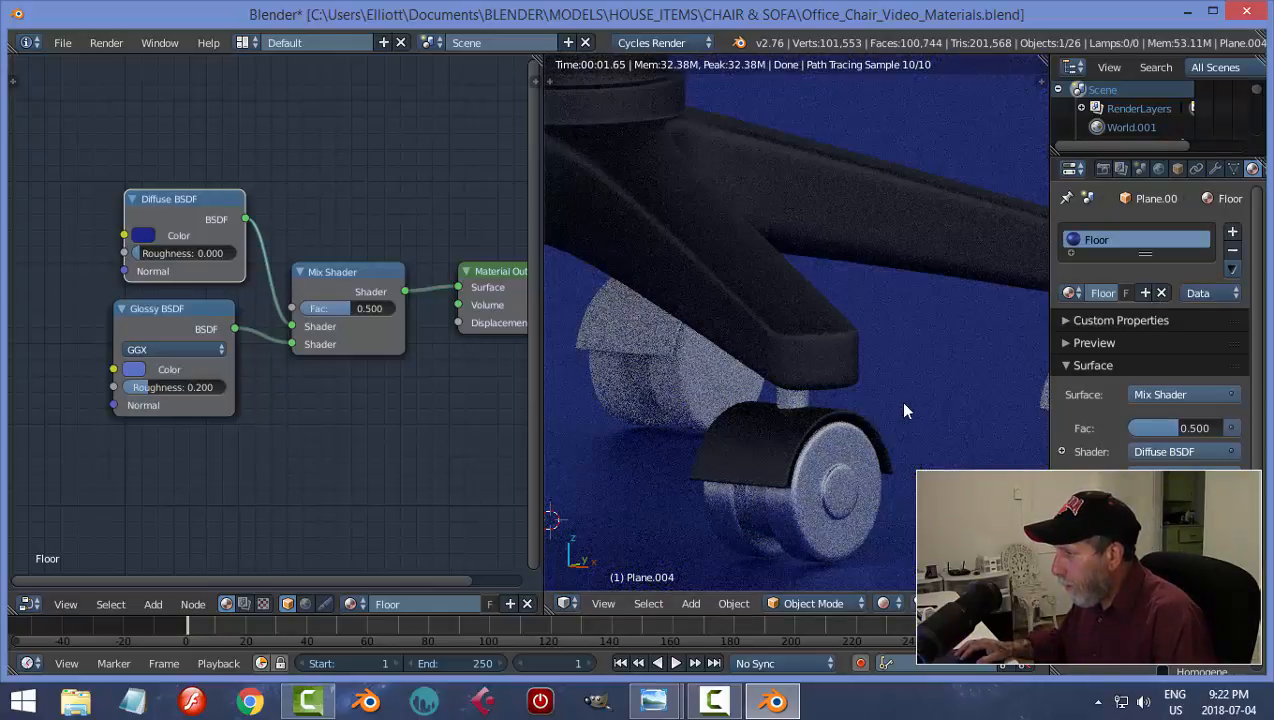
{"action": "scroll", "coordinate": [926, 402], "scroll_direction": "down", "scroll_amount": 4}
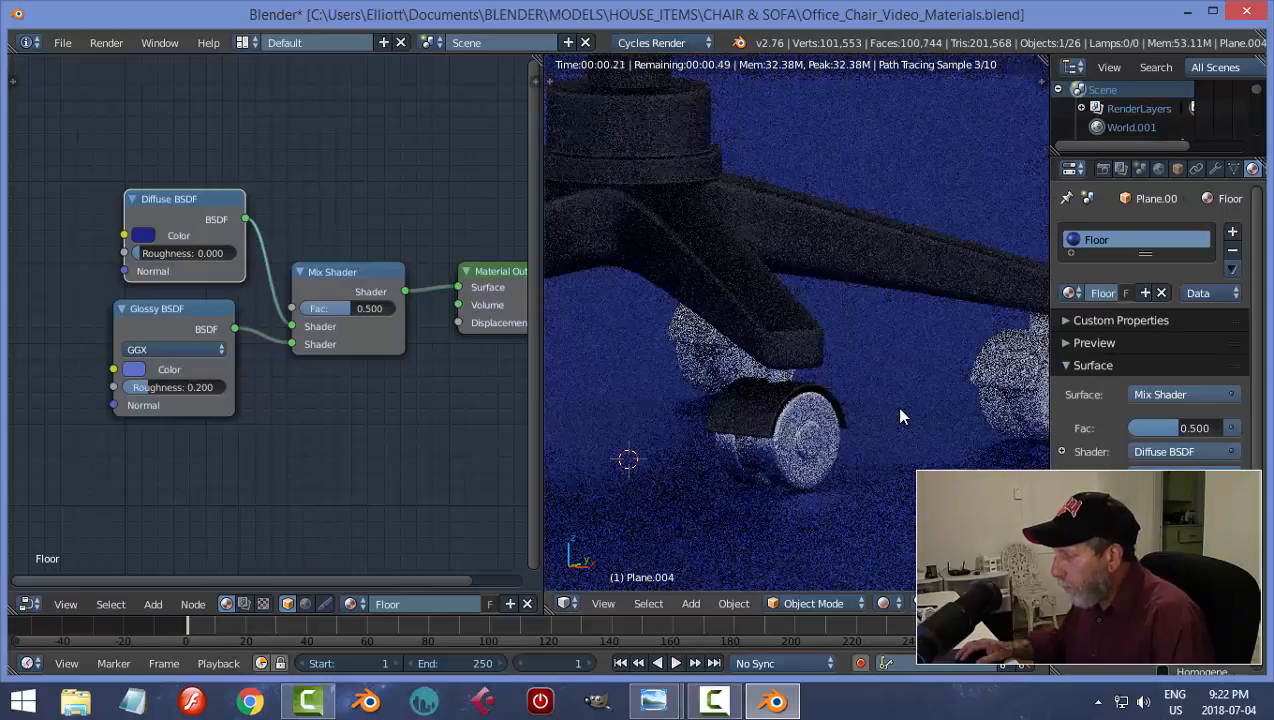
{"action": "scroll", "coordinate": [894, 407], "scroll_direction": "down", "scroll_amount": 1}
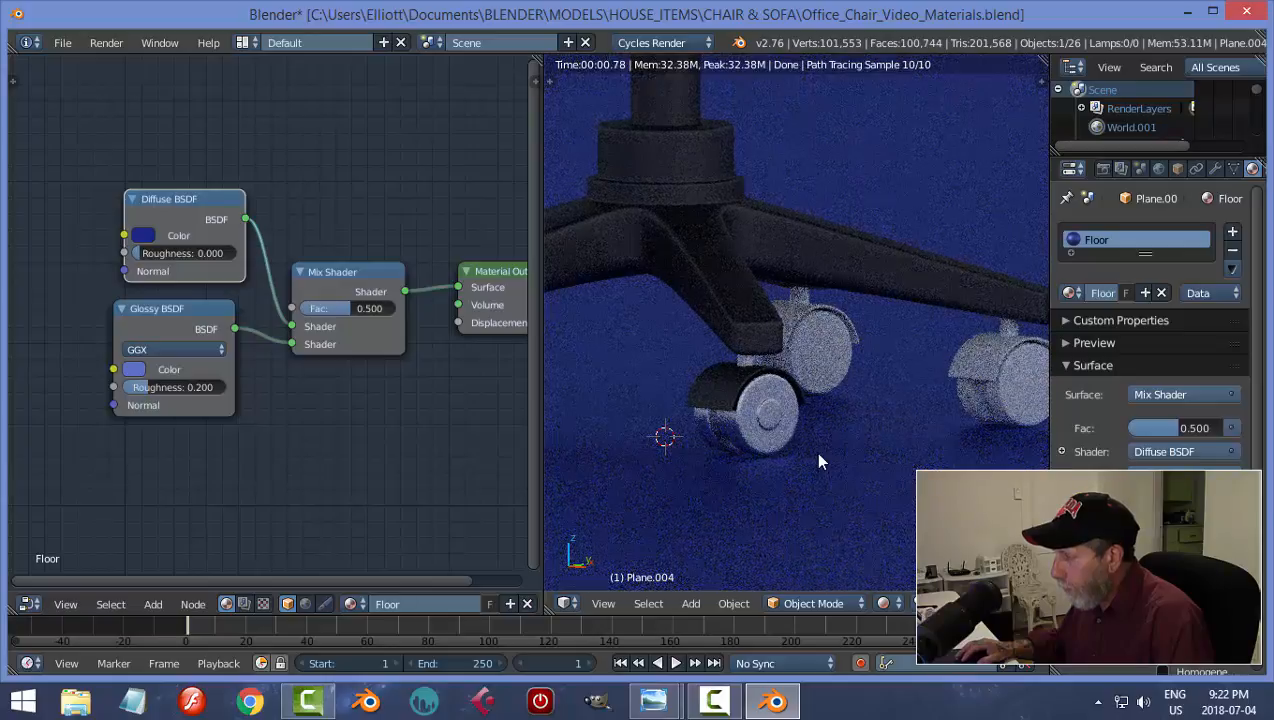
{"action": "key", "text": "shift+z"}
Replace the front caster wheel's Metal material with the existing Black material
{"action": "right_click", "coordinate": [772, 447]}
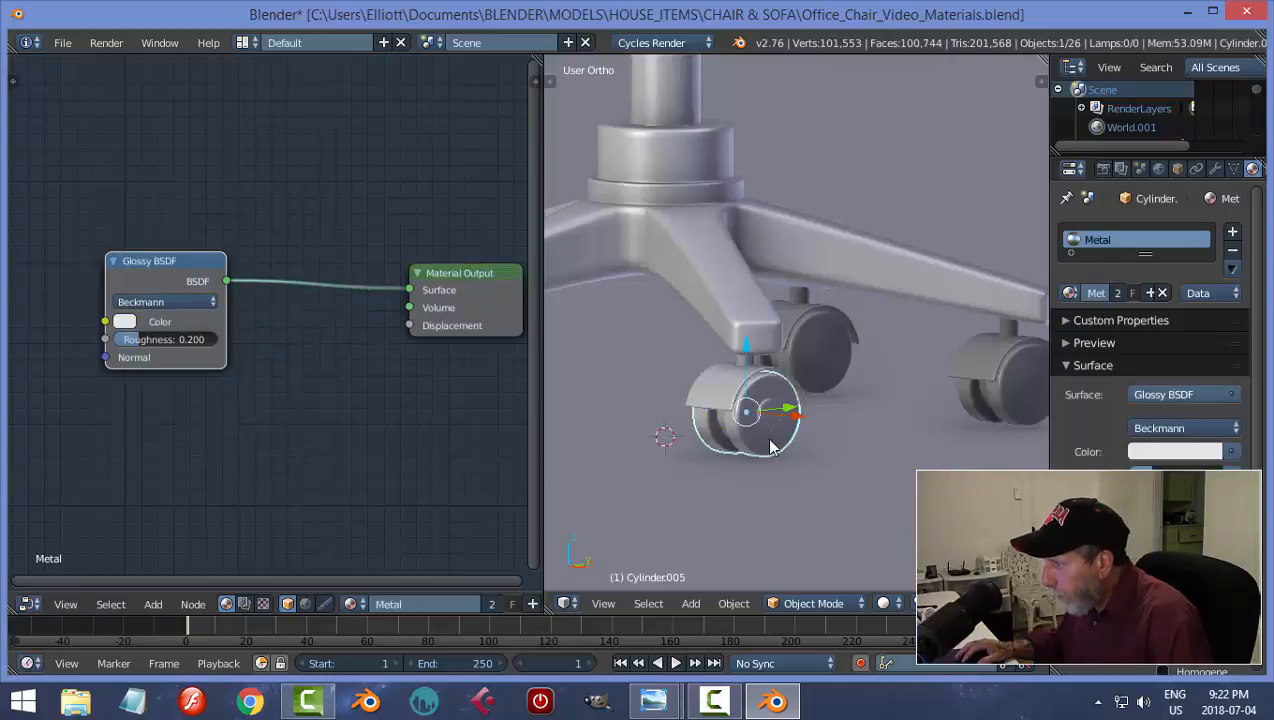
{"action": "left_click", "coordinate": [1073, 293]}
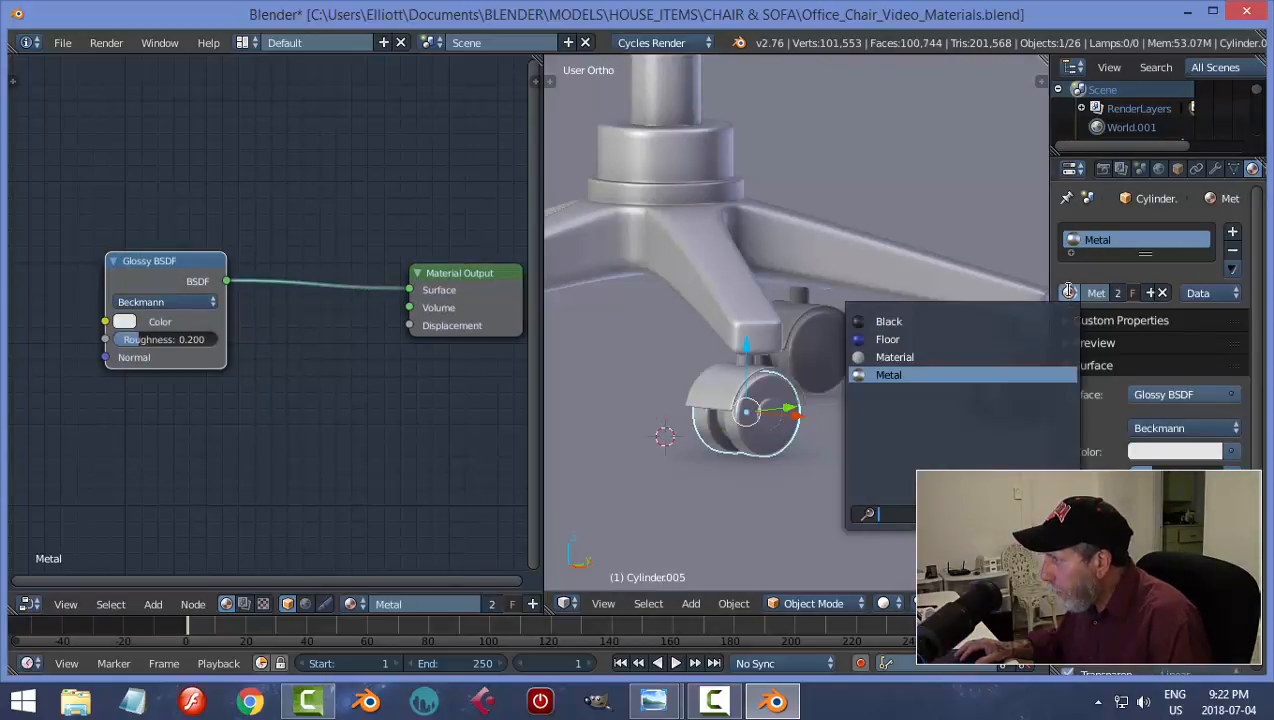
{"action": "left_click", "coordinate": [880, 320]}
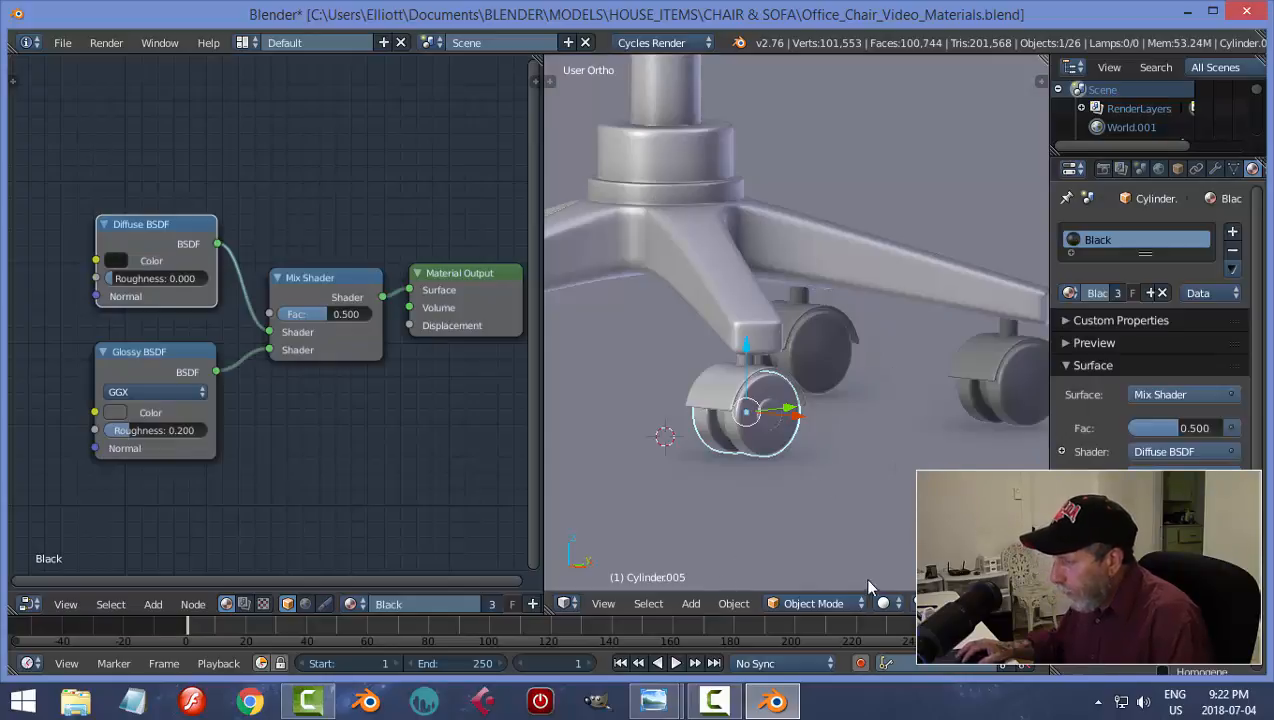
Switch the 3D view to Material shading and save the Blender file
{"action": "left_click", "coordinate": [885, 603]}
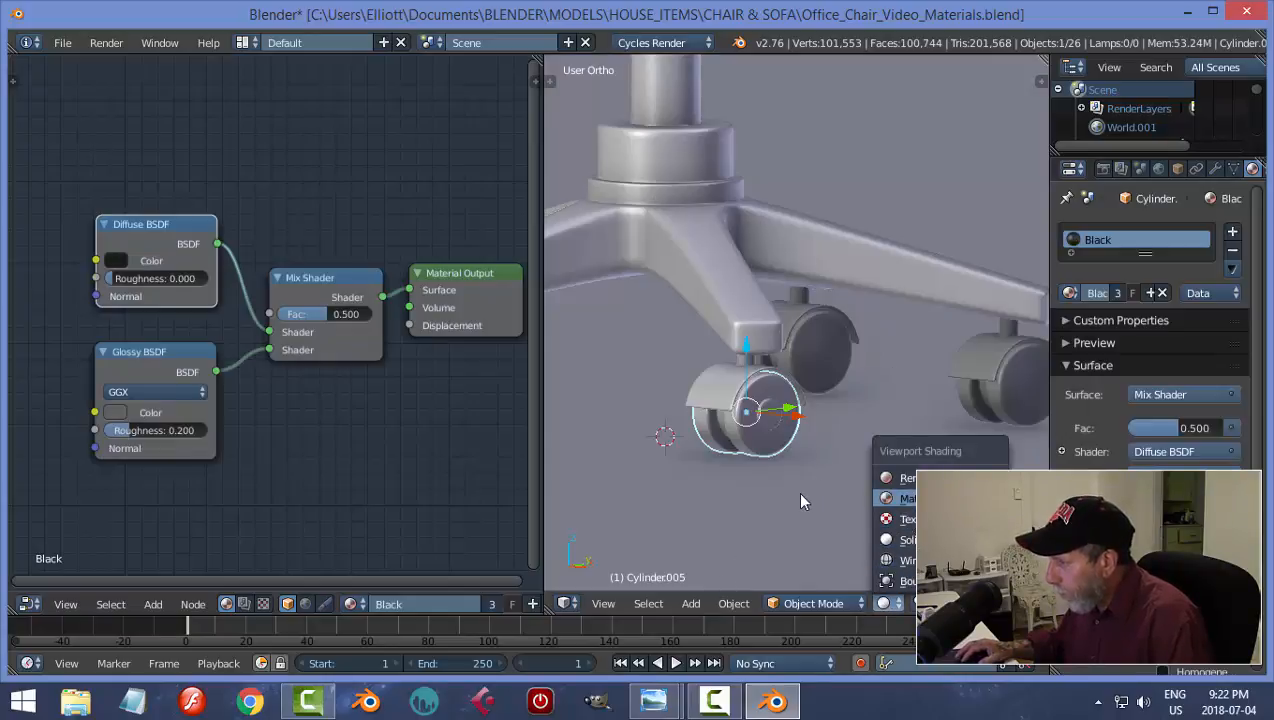
{"action": "scroll", "coordinate": [797, 493], "scroll_direction": "up", "scroll_amount": 1}
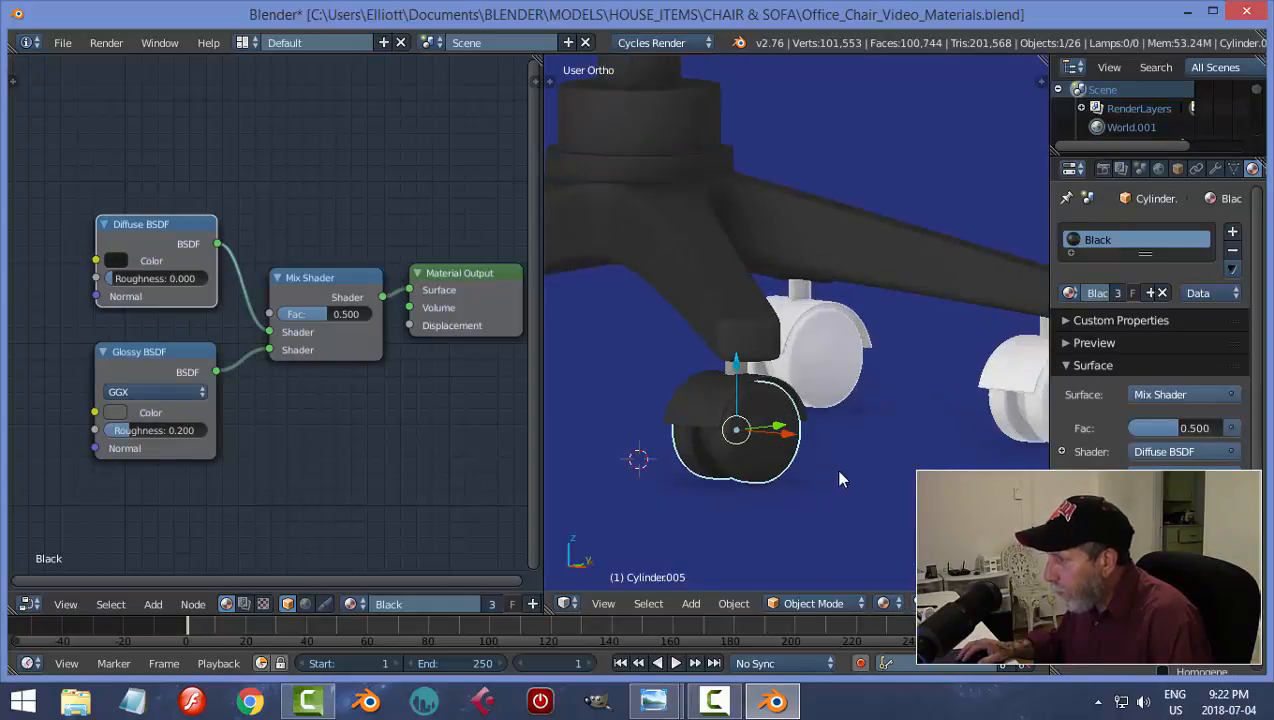
{"action": "key", "text": "ctrl+s"}
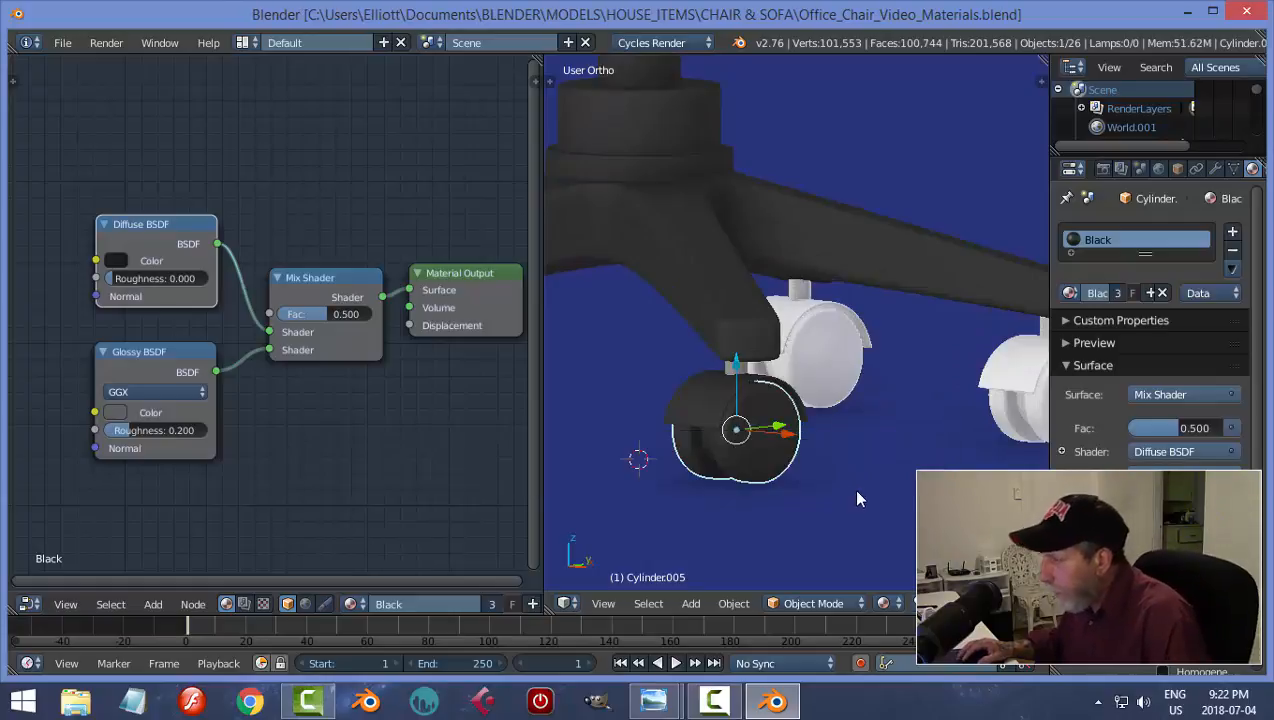
Enter Edit Mode on the front caster wheel and select the hub's center vertex plus its surrounding ring of vertices
{"action": "middle_click_drag", "start_coordinate": [845, 480], "coordinate": [838, 485]}
{"action": "scroll", "coordinate": [816, 491], "scroll_direction": "up", "scroll_amount": 2}
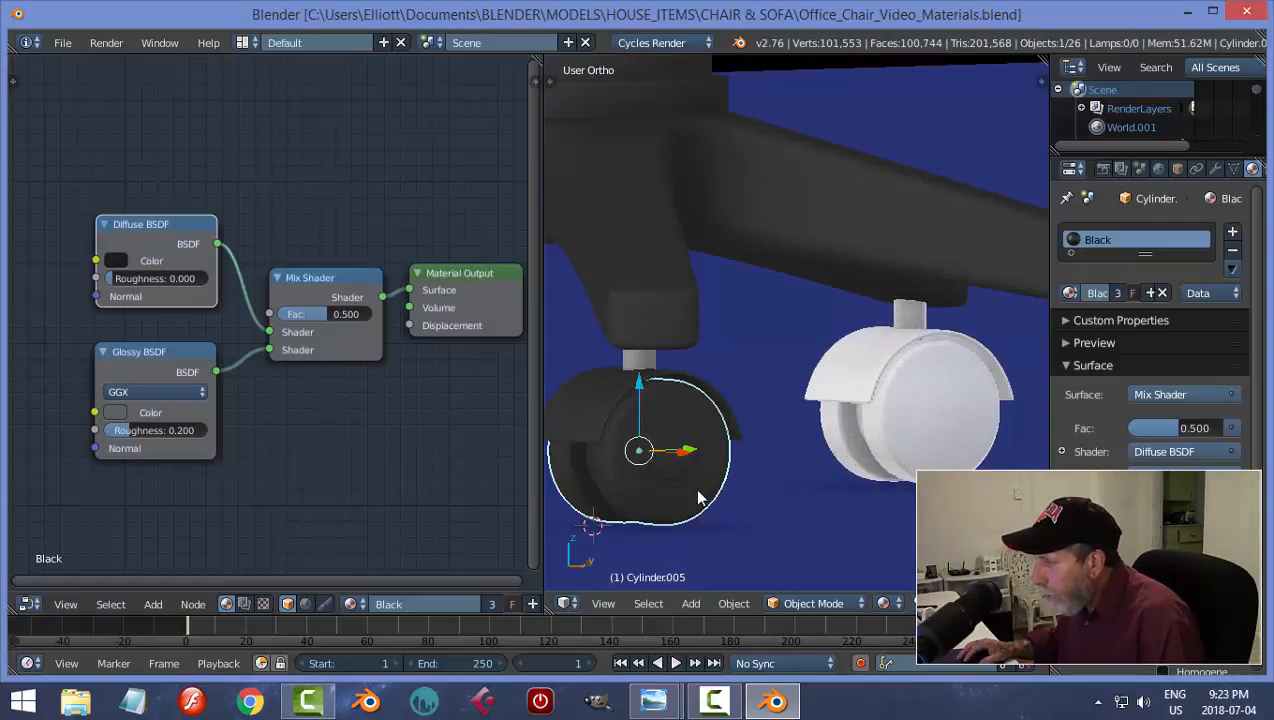
{"action": "middle_click_drag", "start_coordinate": [700, 501], "coordinate": [755, 498]}
{"action": "key", "text": "Tab"}
{"action": "left_click", "coordinate": [945, 500]}
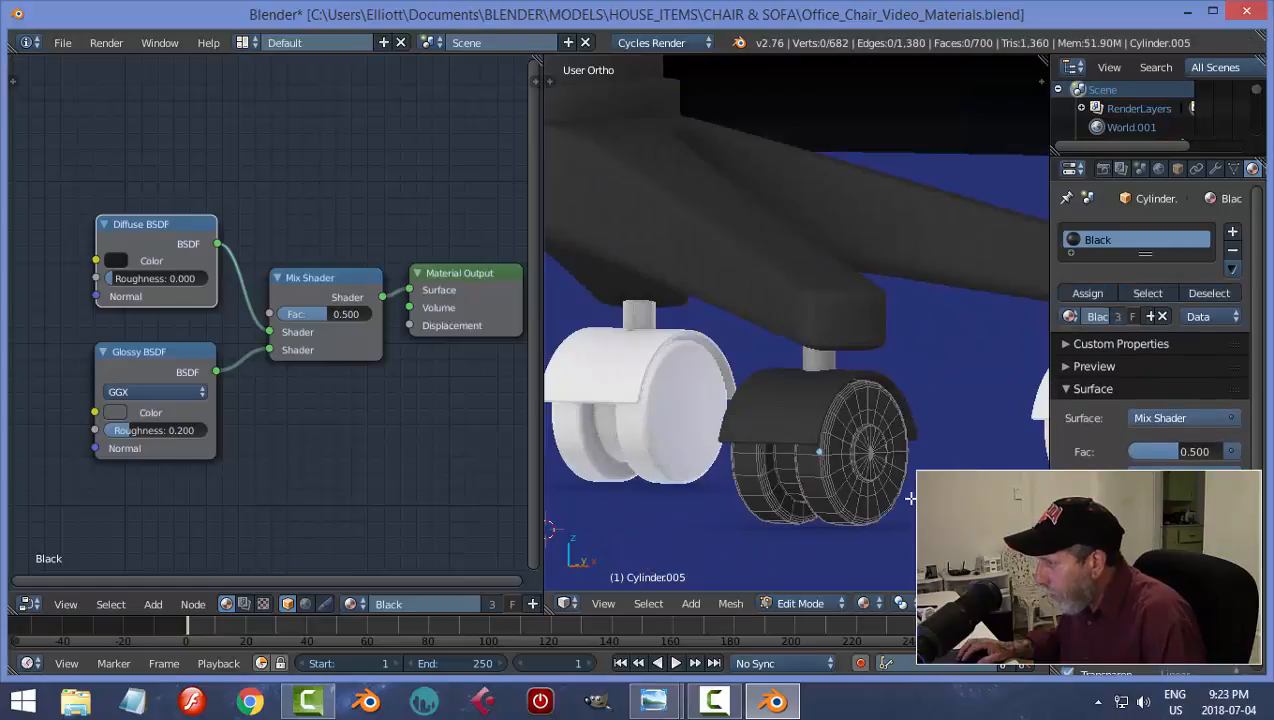
{"action": "scroll", "coordinate": [898, 482], "scroll_direction": "up", "scroll_amount": 5}
{"action": "scroll", "coordinate": [898, 482], "scroll_direction": "down", "scroll_amount": 4}
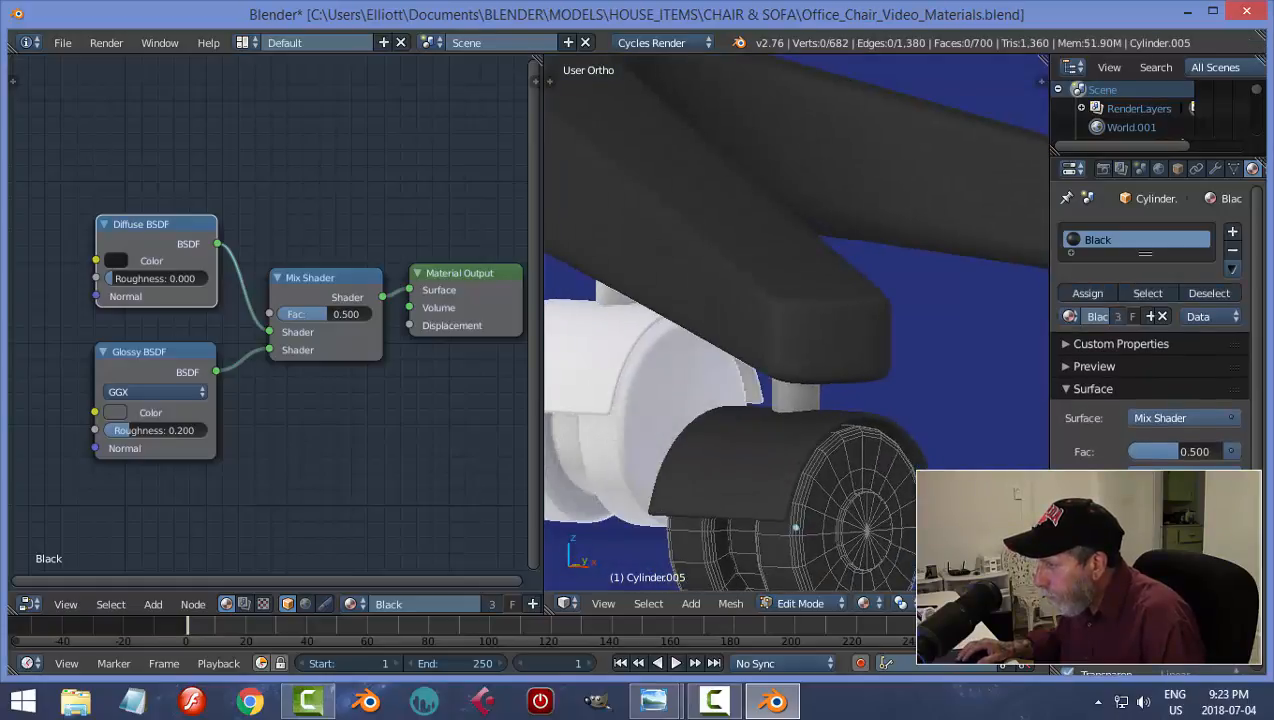
{"action": "scroll", "coordinate": [819, 338], "scroll_direction": "down", "scroll_amount": 3}
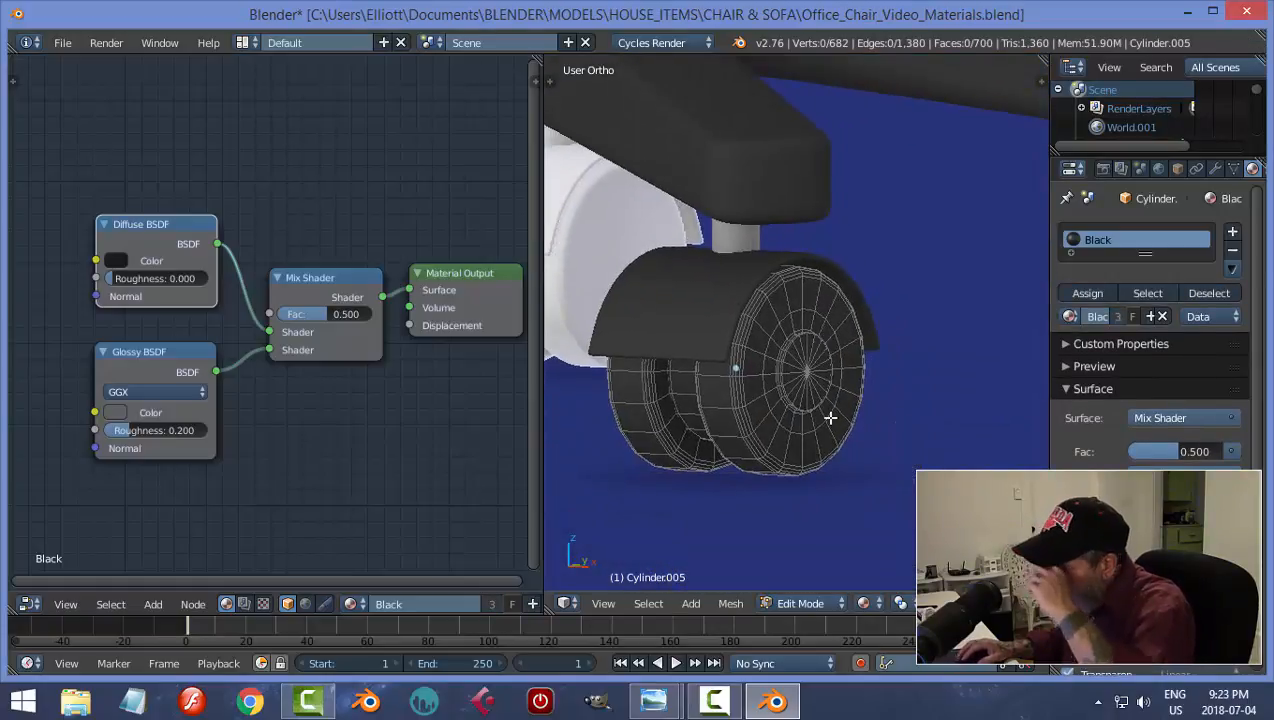
{"action": "scroll", "coordinate": [830, 417], "scroll_direction": "up", "scroll_amount": 2}
{"action": "right_click", "coordinate": [818, 410]}
{"action": "key", "text": "ctrl+KP_Add"}
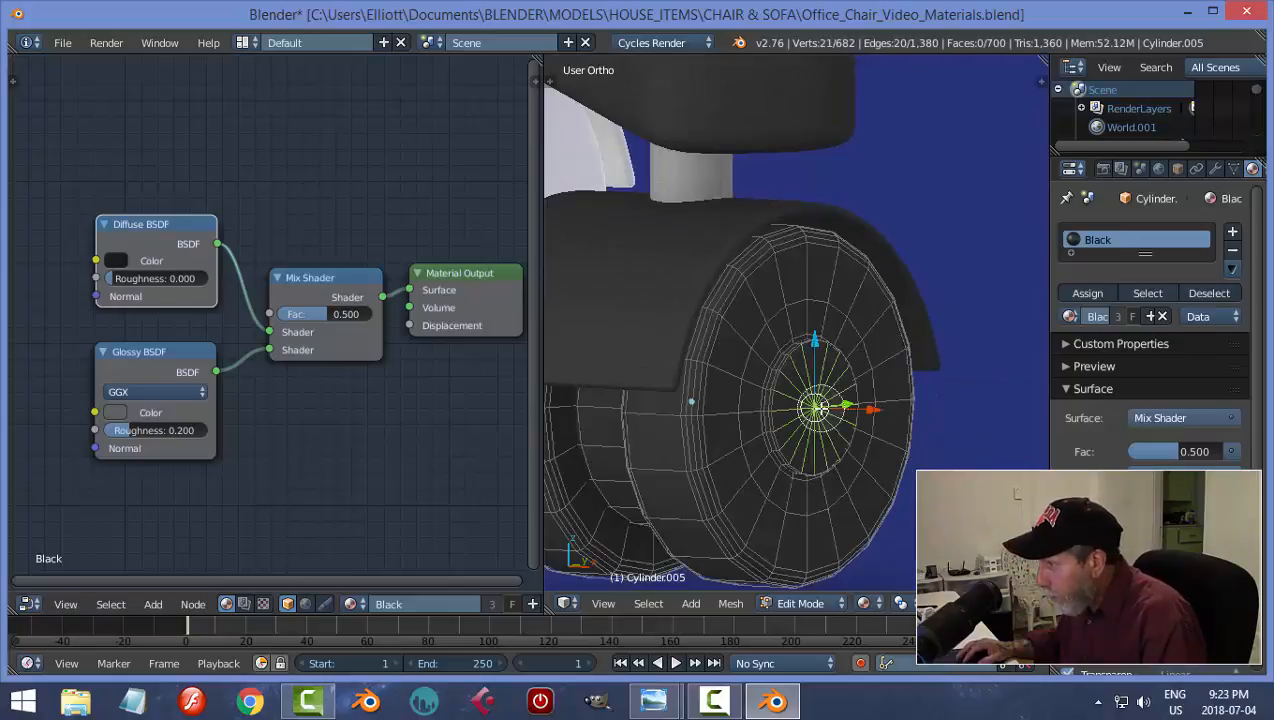
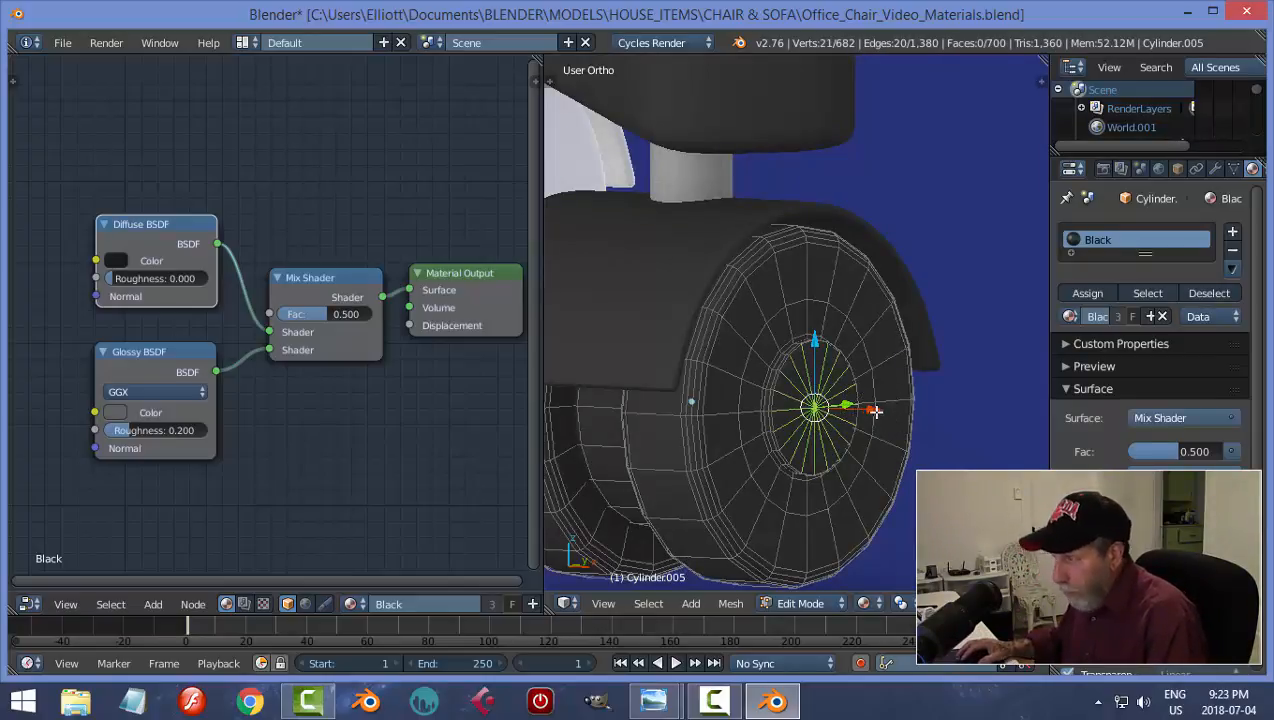
Switch to face selection and select the wheel's round hub faces, growing the selection twice to include the hub's rim
{"action": "key", "text": "ctrl+Tab"}
{"action": "left_click", "coordinate": [812, 413]}
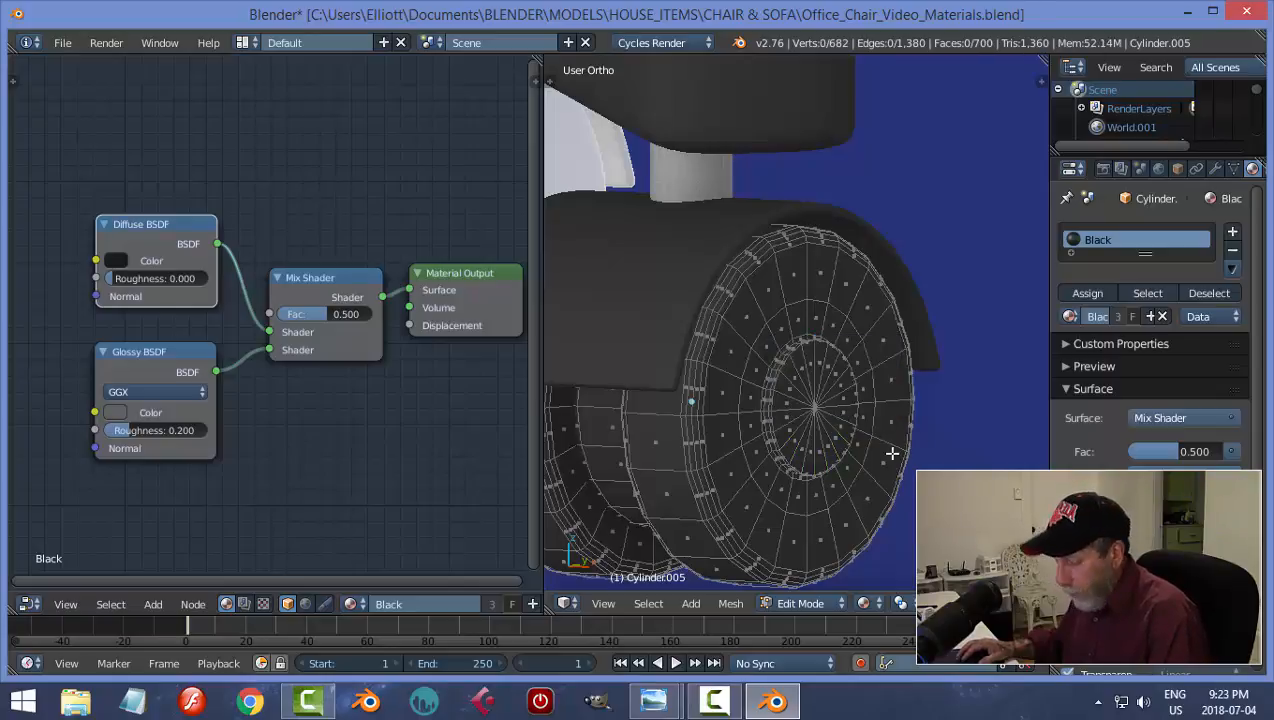
{"action": "right_click", "coordinate": [819, 418], "text": "alt"}
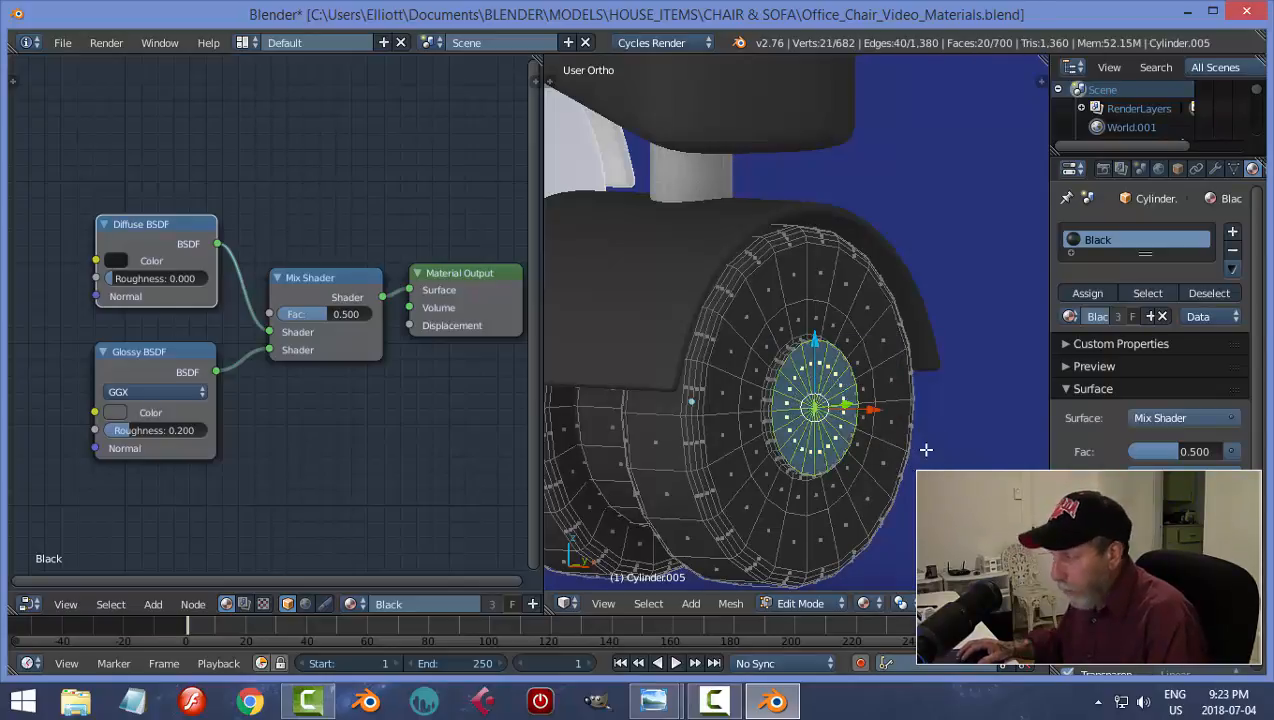
{"action": "key", "text": "ctrl+KP_Add"}
{"action": "key", "text": "ctrl+KP_Add"}
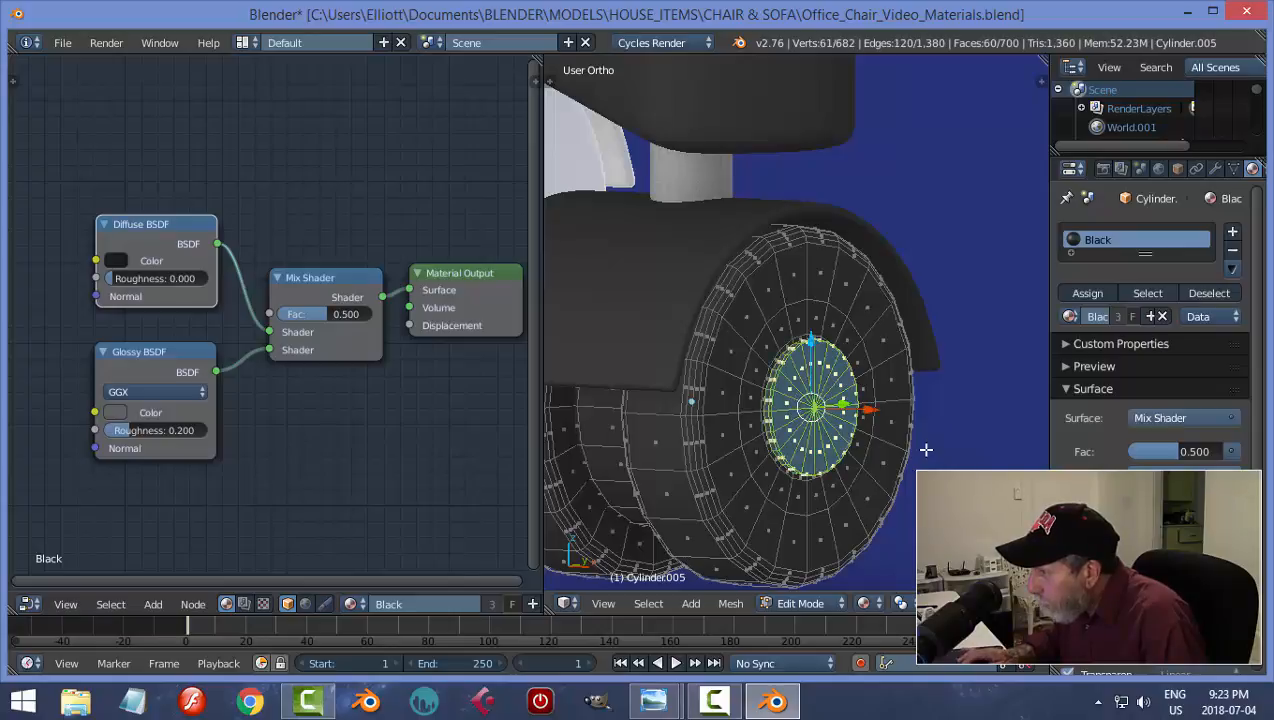
Add a second, empty material slot to the front caster wheel while keeping the hub faces selected
{"action": "scroll", "coordinate": [925, 450], "scroll_direction": "up", "scroll_amount": 3}
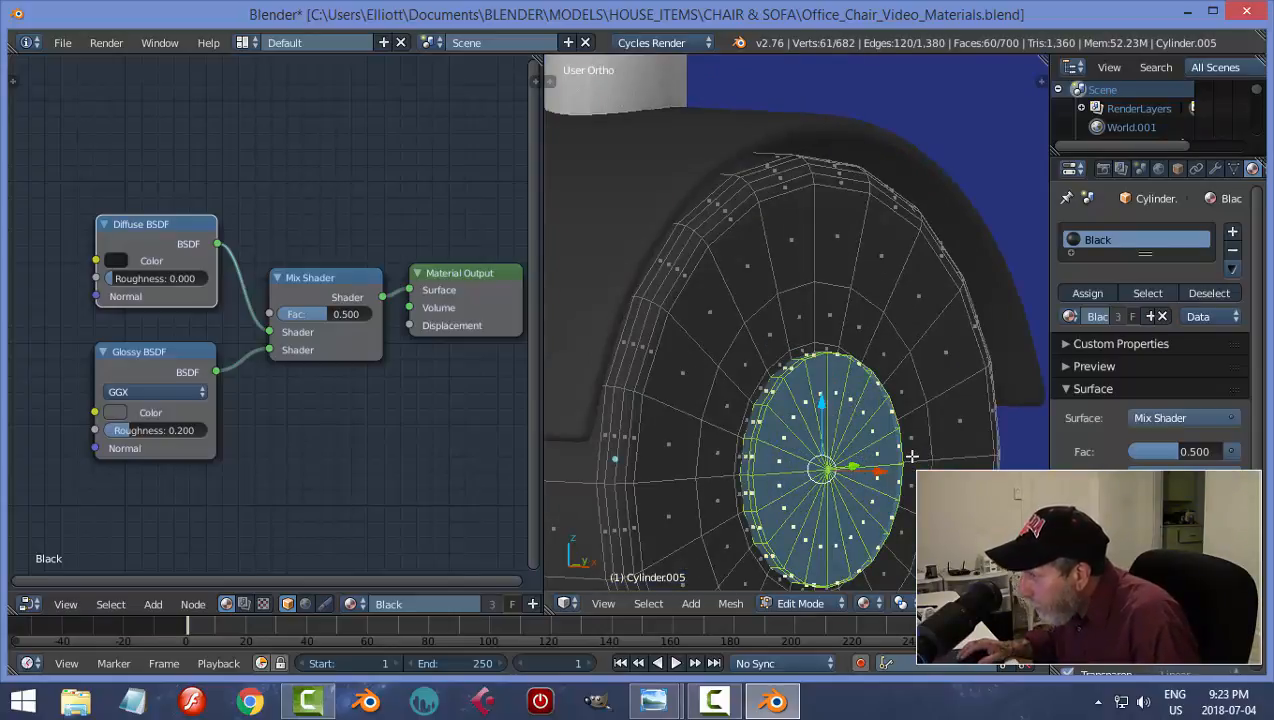
{"action": "key", "text": "KP_4"}
{"action": "key", "text": "ctrl+KP_2"}
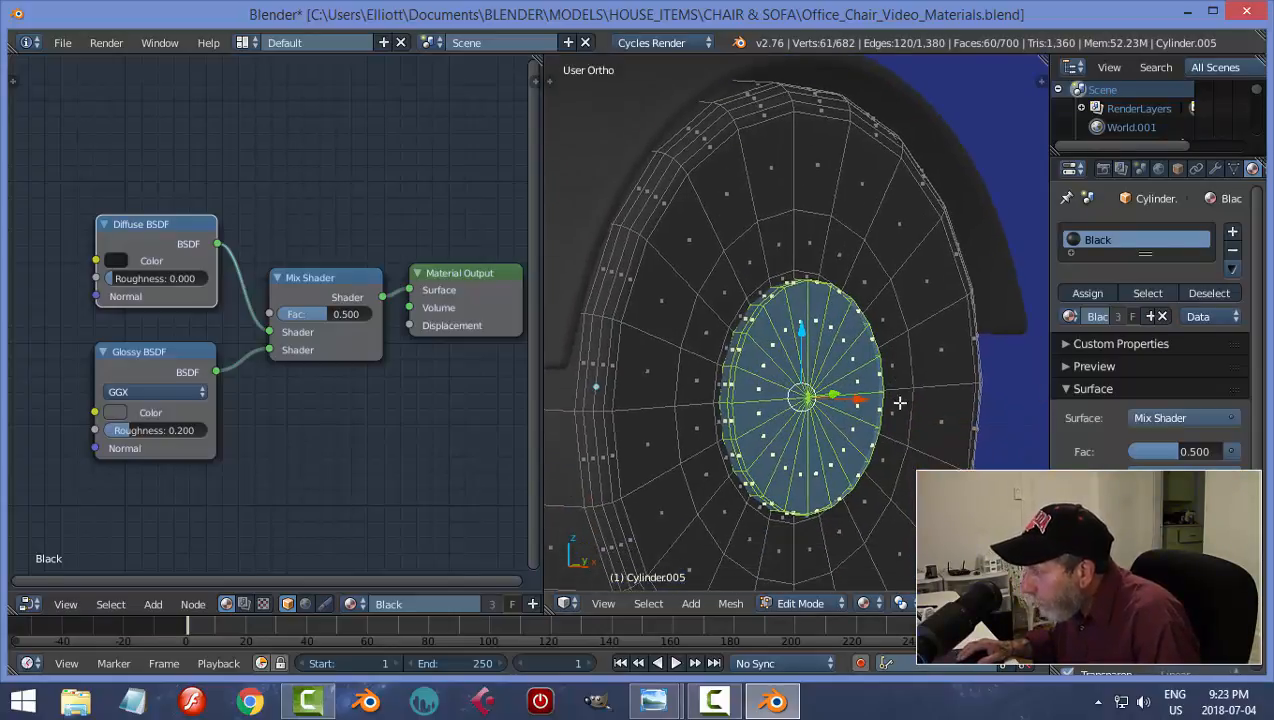
{"action": "left_click", "coordinate": [1092, 294]}
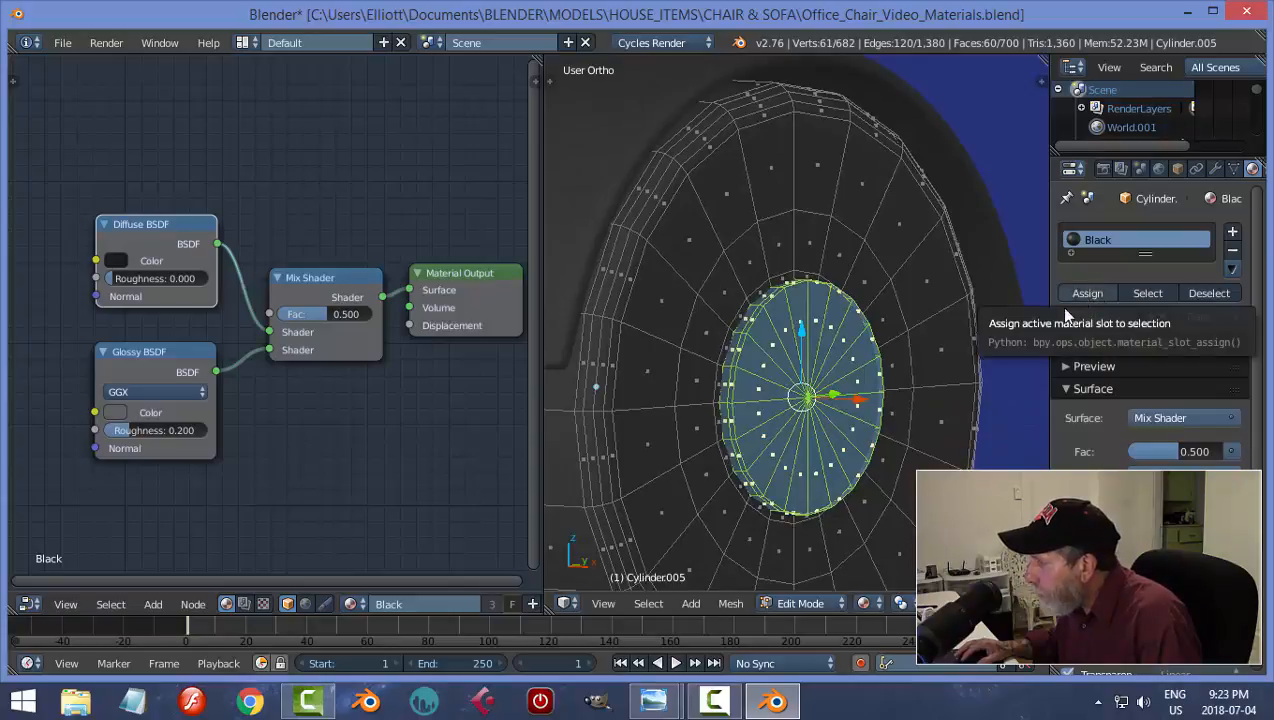
{"action": "left_click", "coordinate": [1233, 233]}
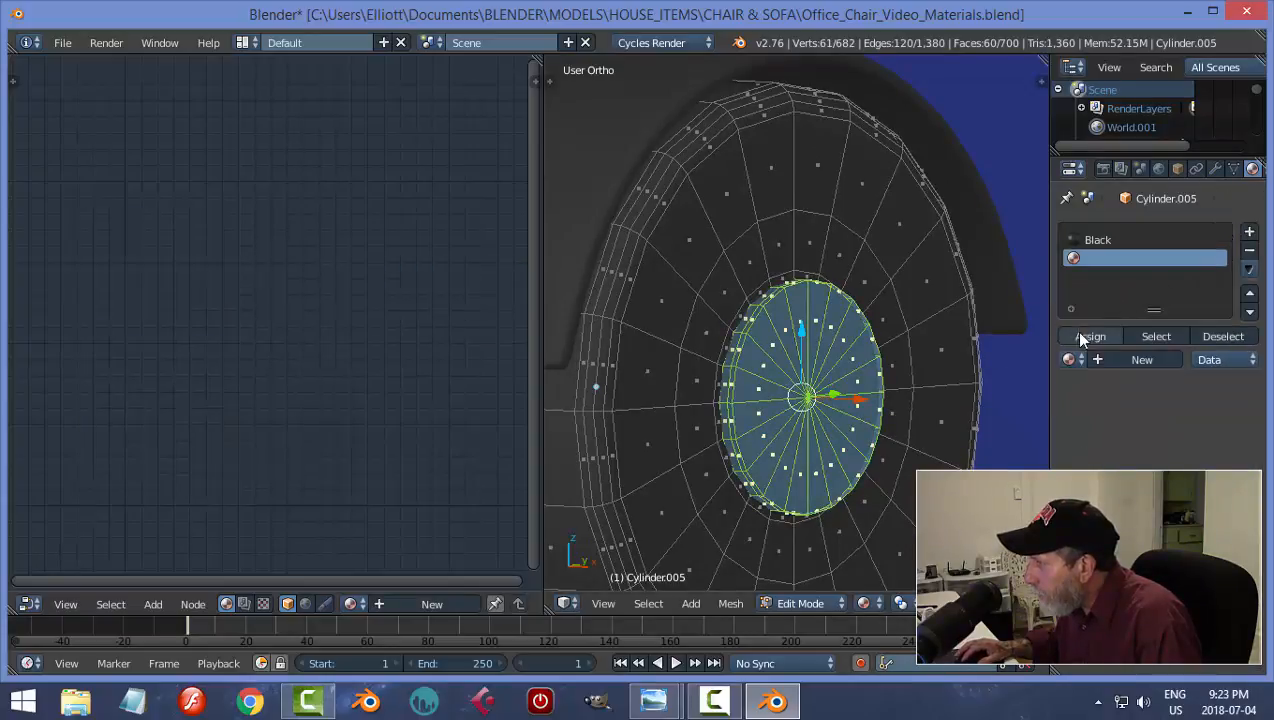
Put the existing Metal material in the wheel's empty slot, assign it to the selected hub faces, and return to Object Mode
{"action": "left_click", "coordinate": [1068, 362]}
{"action": "left_click", "coordinate": [972, 444]}
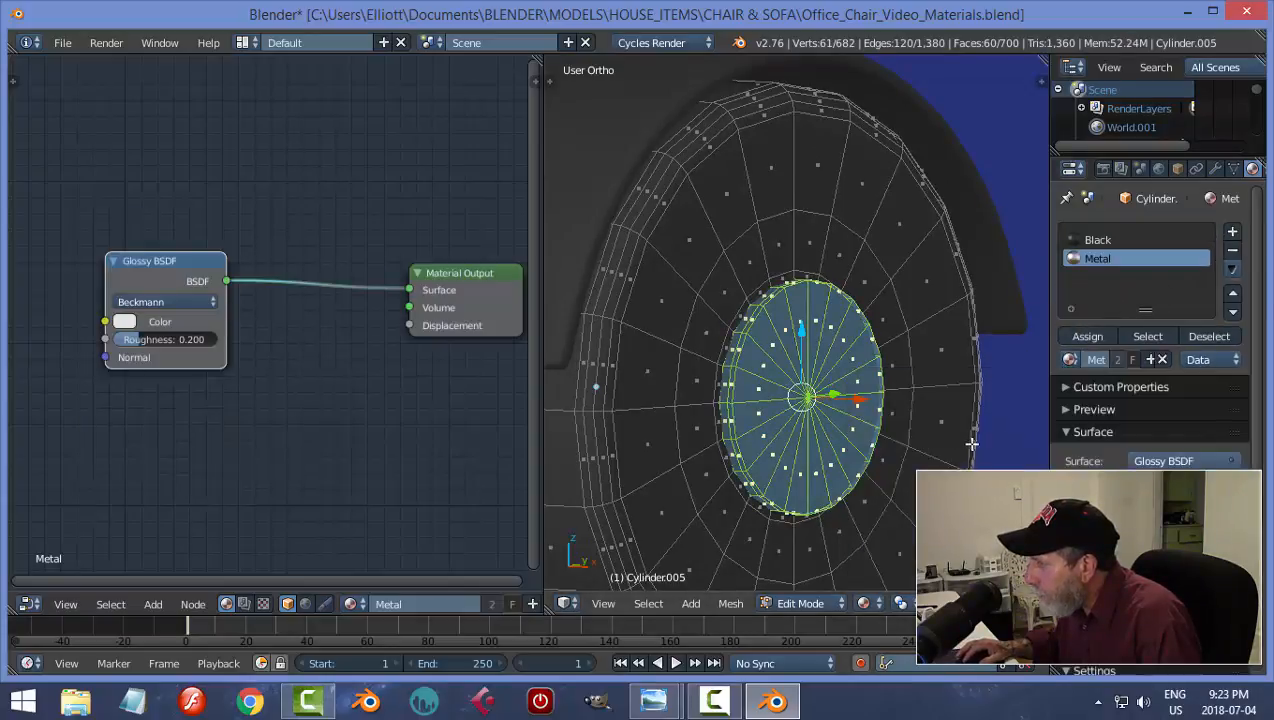
{"action": "left_click", "coordinate": [1088, 336]}
{"action": "key", "text": "a"}
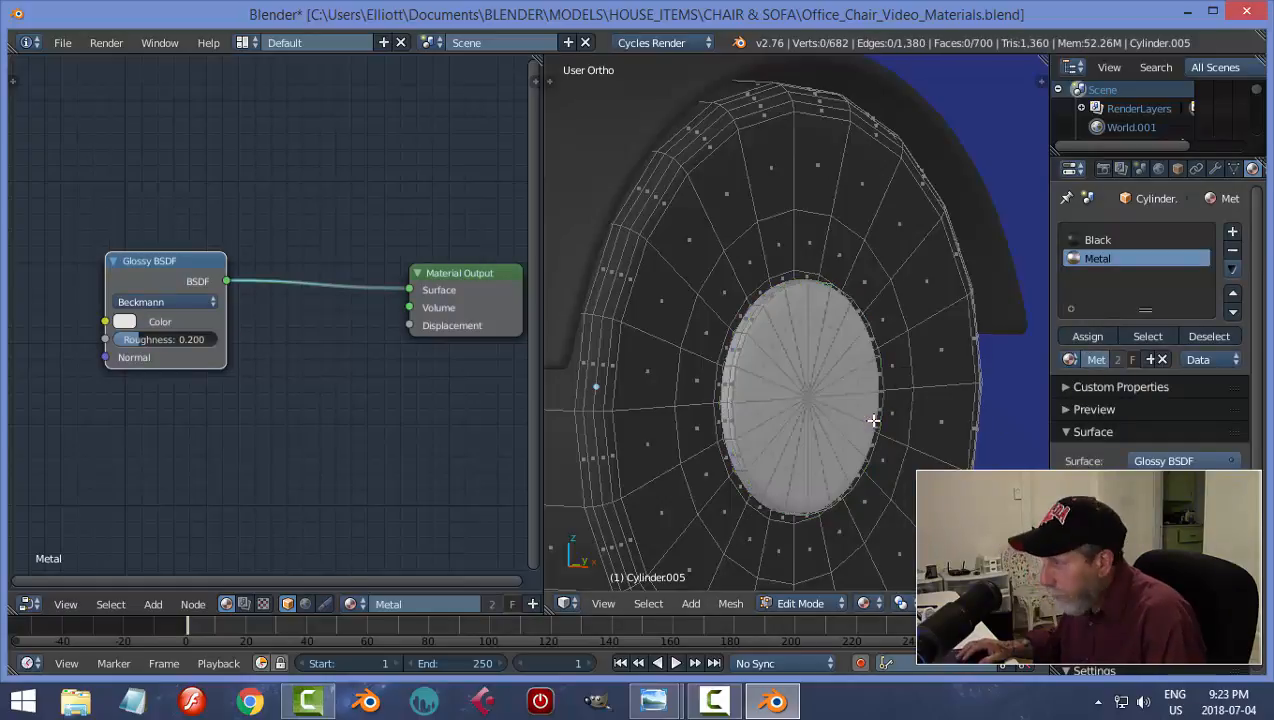
{"action": "middle_click_drag", "start_coordinate": [873, 418], "coordinate": [725, 407]}
{"action": "scroll", "coordinate": [800, 390], "scroll_direction": "down", "scroll_amount": 1}
{"action": "scroll", "coordinate": [829, 404], "scroll_direction": "down", "scroll_amount": 3}
{"action": "key", "text": "Tab"}
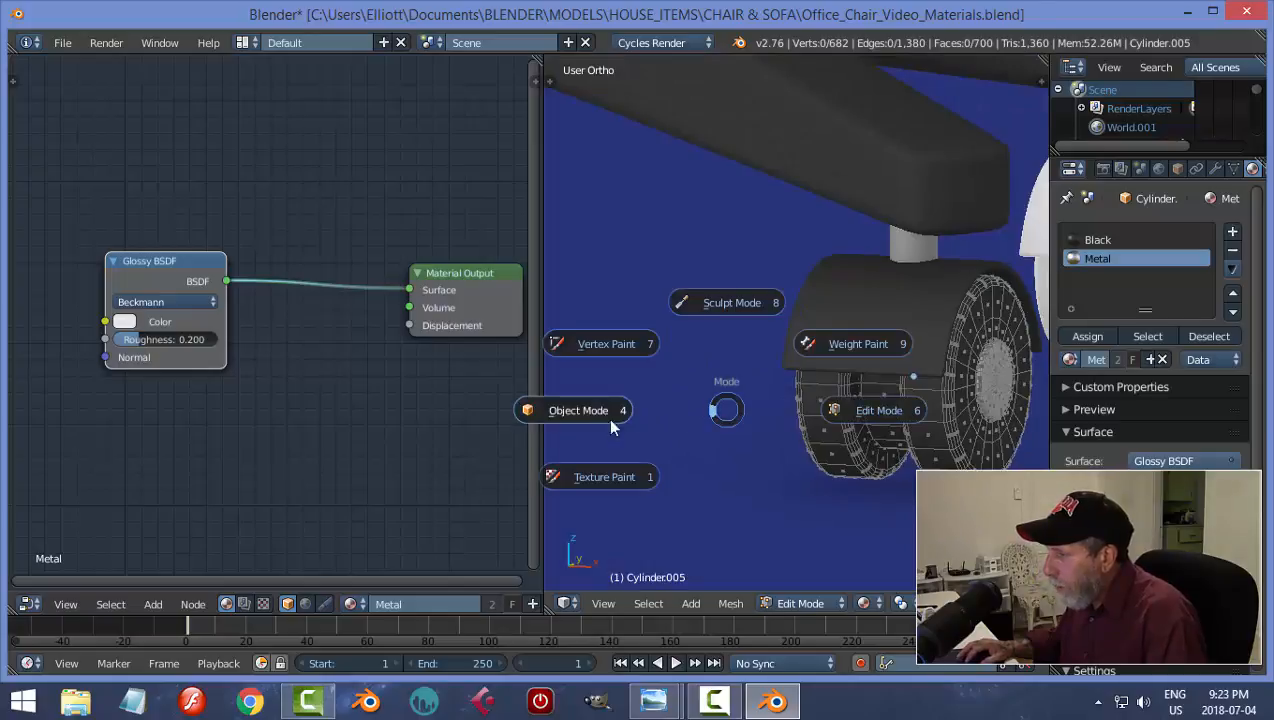
{"action": "left_click", "coordinate": [708, 412]}
Move the blue floor plane to the first layer of the second layer row
{"action": "right_click", "coordinate": [755, 466]}
{"action": "key", "text": "m"}
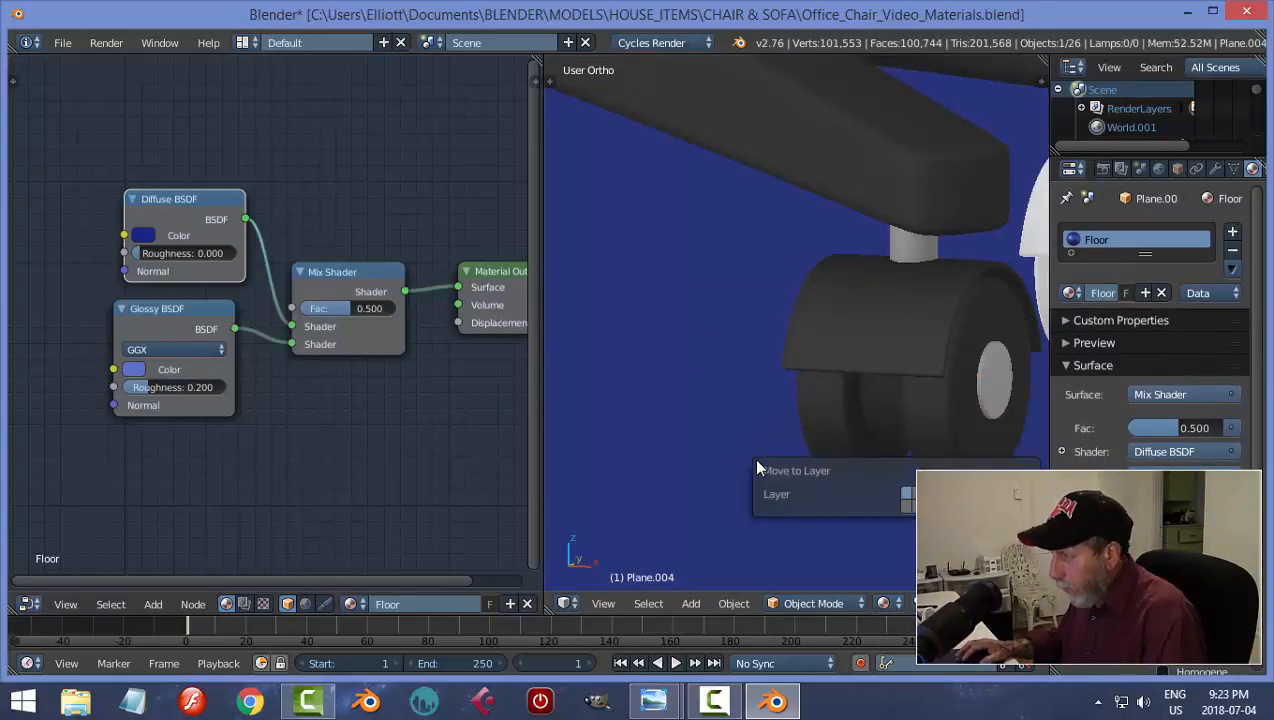
{"action": "left_click", "coordinate": [906, 503]}
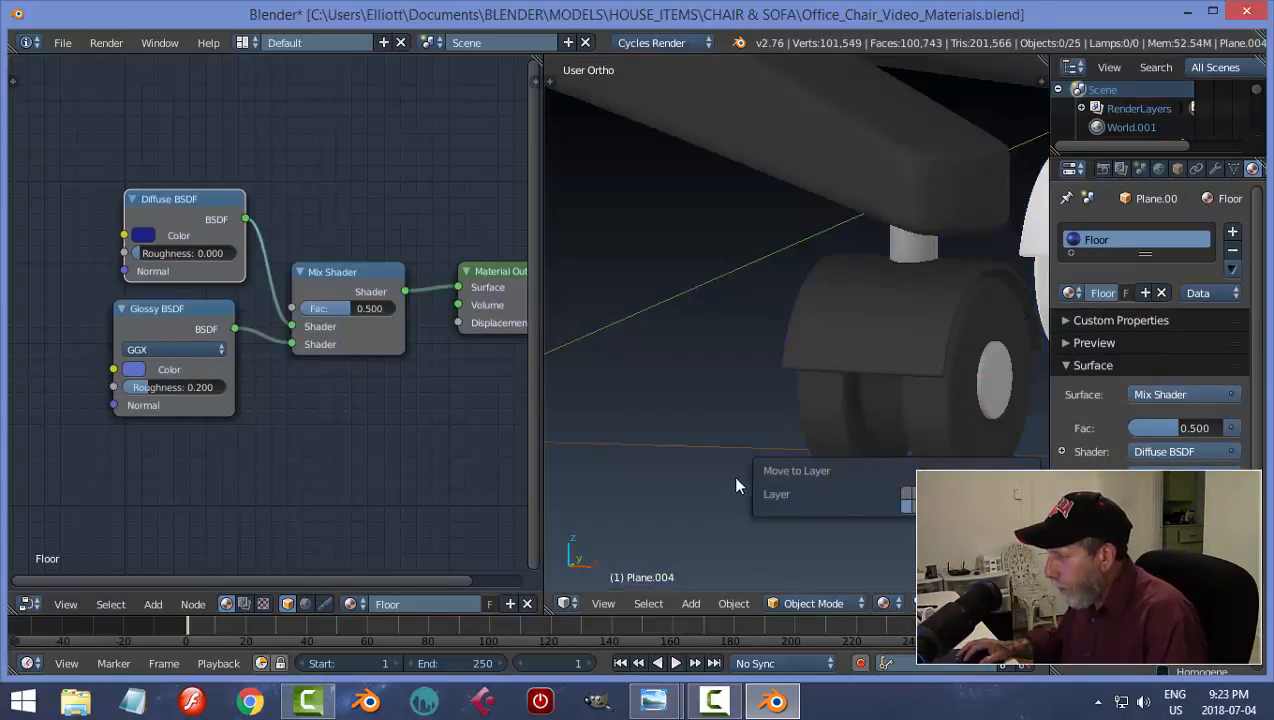
{"action": "left_click", "coordinate": [909, 497]}
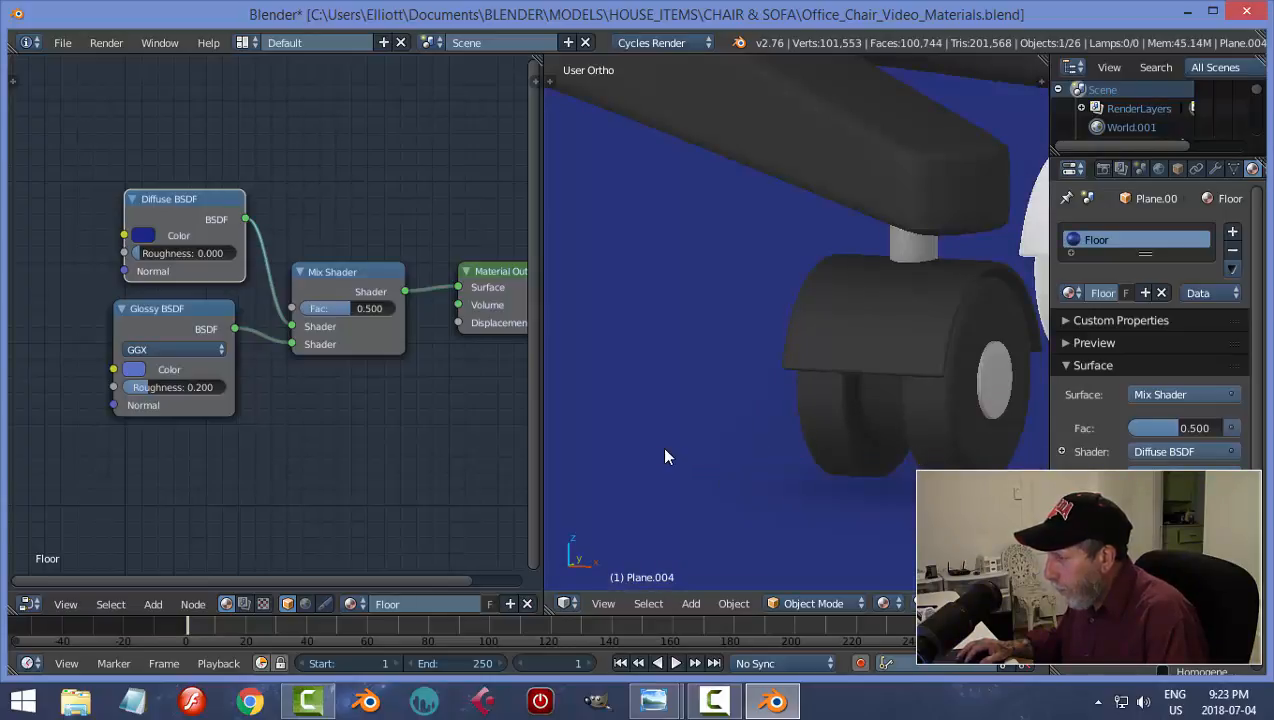
{"action": "key", "text": "m"}
{"action": "left_click", "coordinate": [815, 494]}
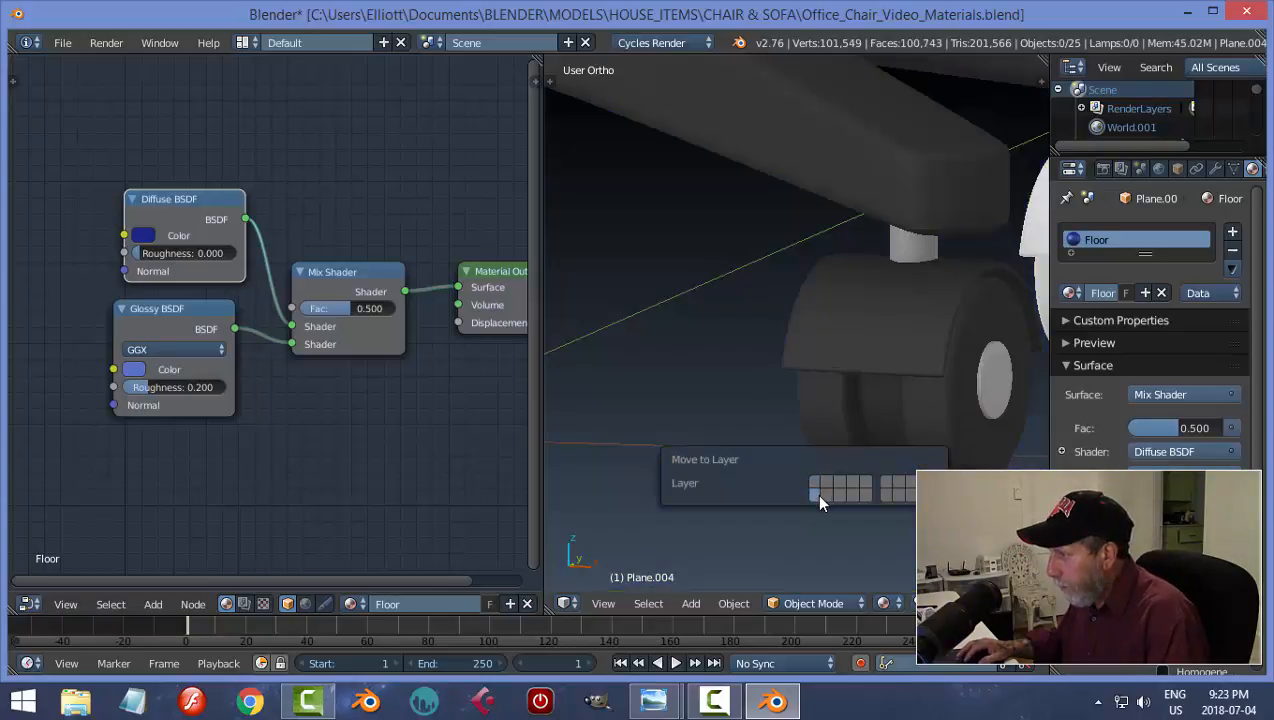
Enter Edit Mode on the front caster wheel and select one face of the axle between the two wheel halves
{"action": "right_click", "coordinate": [890, 402]}
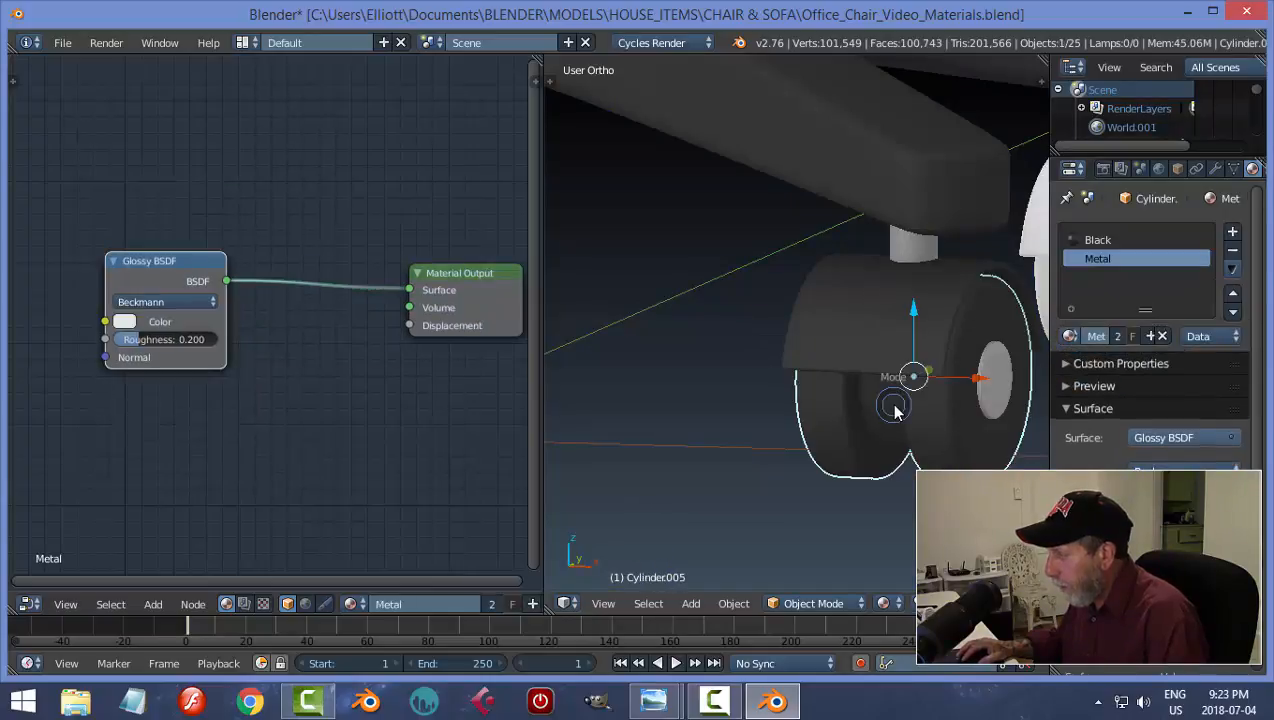
{"action": "key", "text": "Tab"}
{"action": "left_click", "coordinate": [1014, 410]}
{"action": "mouse_move", "coordinate": [790, 373]}
{"action": "middle_mouse_down"}
{"action": "mouse_move", "coordinate": [685, 364]}
{"action": "mouse_move", "coordinate": [795, 372]}
{"action": "middle_mouse_up"}
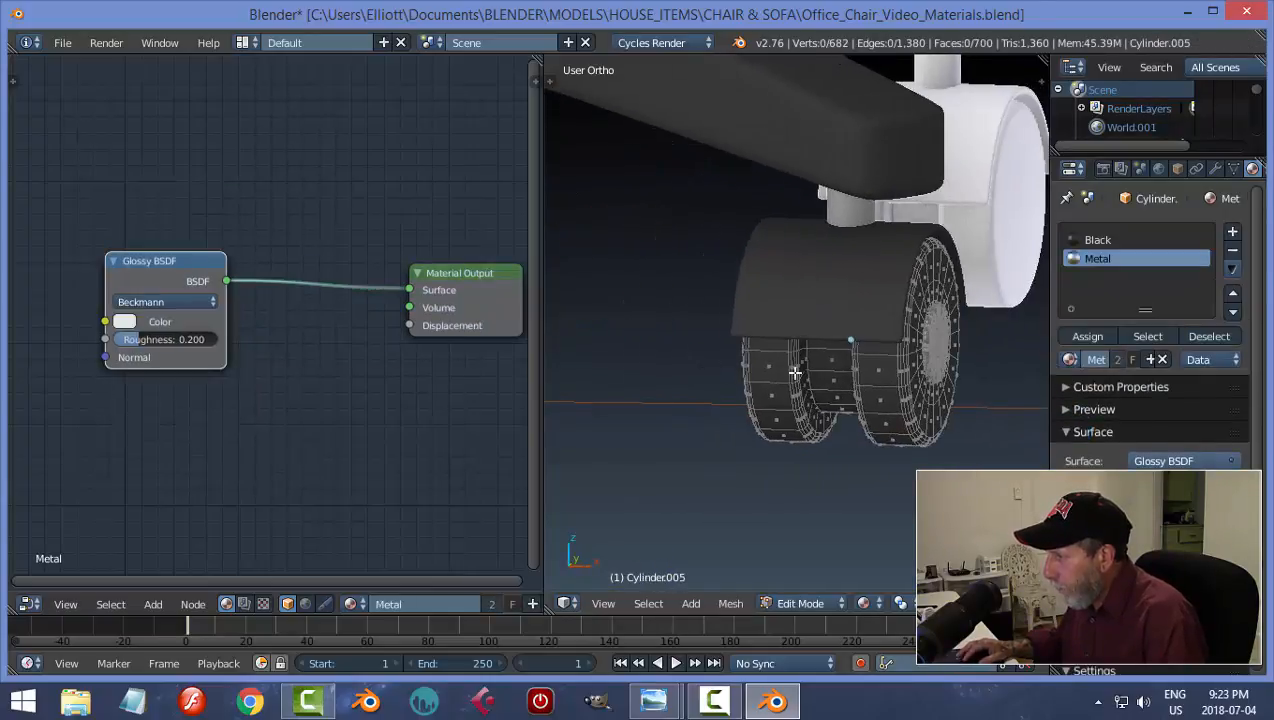
{"action": "right_click", "coordinate": [846, 368]}
{"action": "key", "text": "KP_Decimal"}
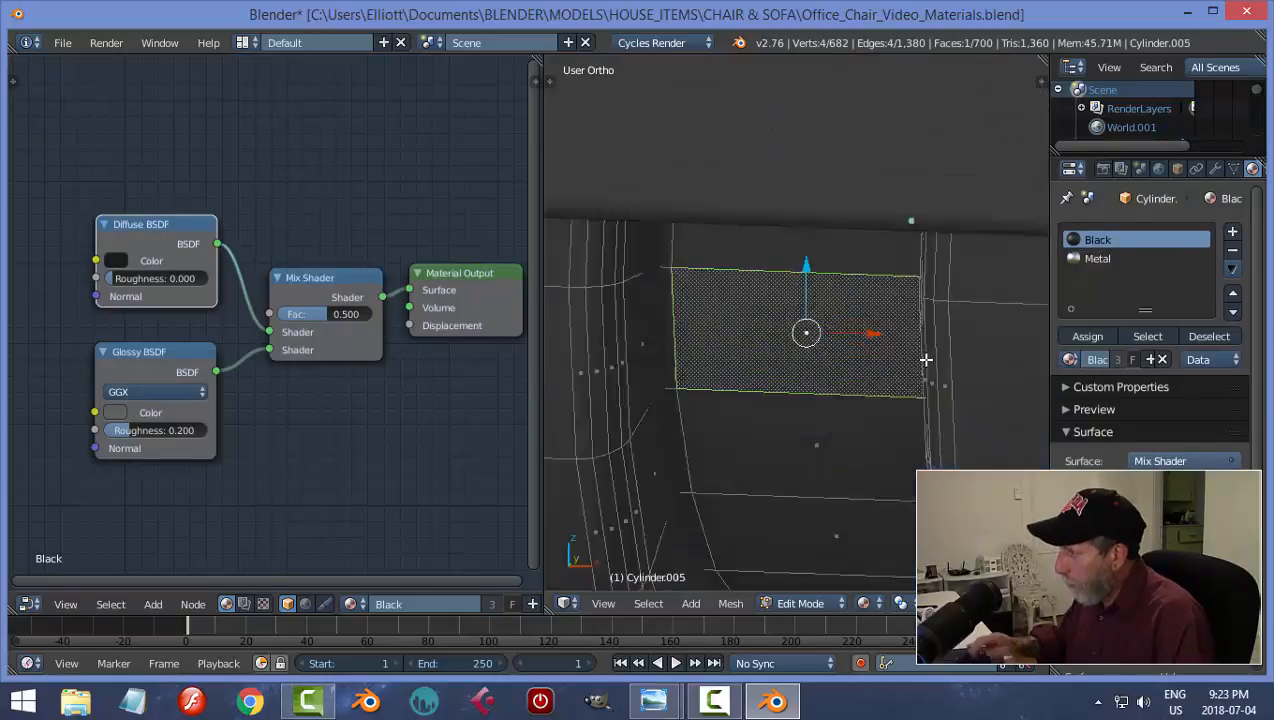
{"action": "mouse_move", "coordinate": [895, 365]}
{"action": "middle_mouse_down"}
{"action": "mouse_move", "coordinate": [904, 354]}
{"action": "mouse_move", "coordinate": [875, 359]}
{"action": "middle_mouse_up"}
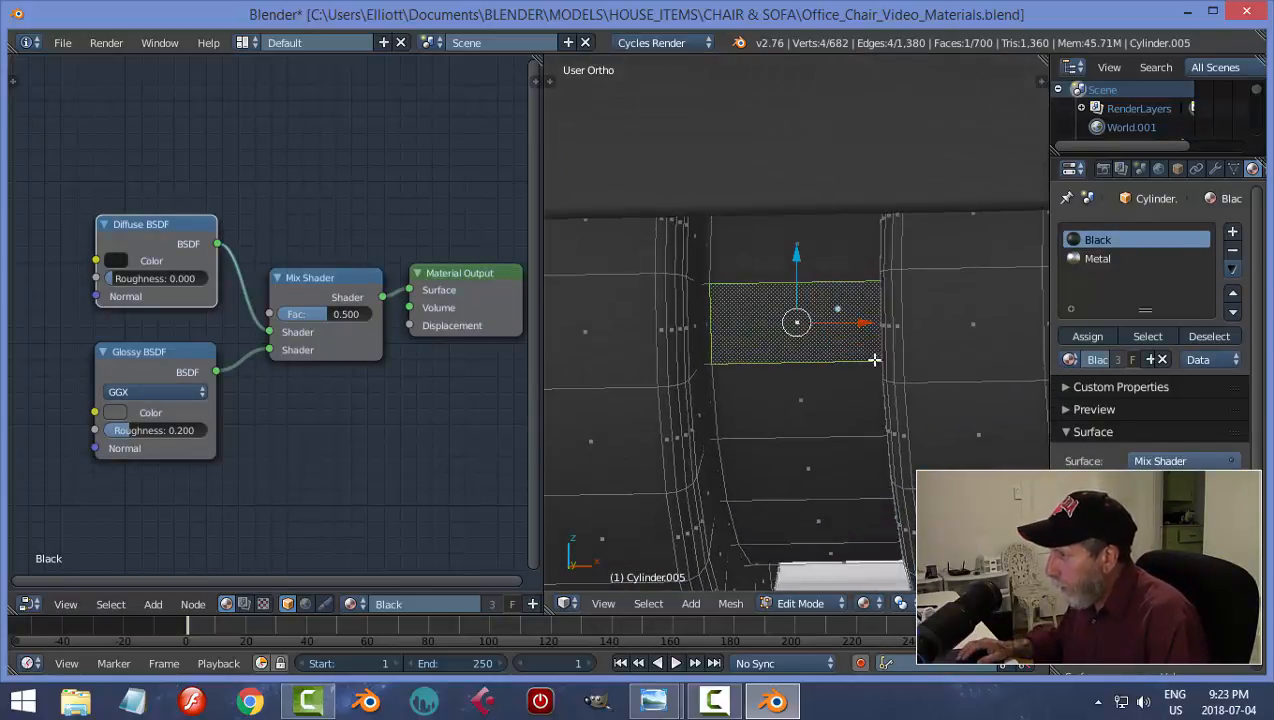
Select the whole face loop around the axle, assign the Metal material to it, and clear the selection
{"action": "right_click", "coordinate": [818, 439], "text": "alt"}
{"action": "scroll", "coordinate": [819, 433], "scroll_direction": "down", "scroll_amount": 3}
{"action": "mouse_move", "coordinate": [836, 421]}
{"action": "middle_mouse_down"}
{"action": "mouse_move", "coordinate": [781, 436]}
{"action": "mouse_move", "coordinate": [759, 415]}
{"action": "mouse_move", "coordinate": [930, 393]}
{"action": "mouse_move", "coordinate": [933, 416]}
{"action": "mouse_move", "coordinate": [845, 432]}
{"action": "middle_mouse_up"}
{"action": "scroll", "coordinate": [907, 421], "scroll_direction": "up", "scroll_amount": 4}
{"action": "scroll", "coordinate": [930, 404], "scroll_direction": "down", "scroll_amount": 2}
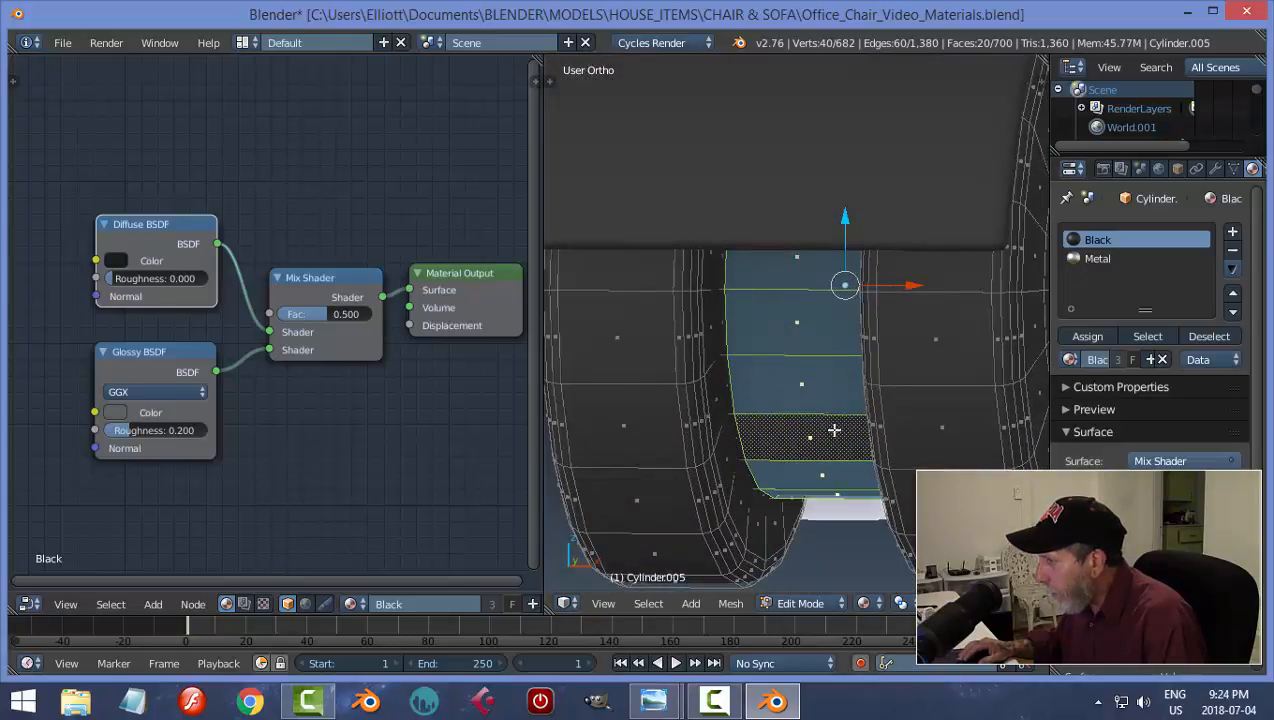
{"action": "left_click", "coordinate": [1100, 259]}
{"action": "left_click", "coordinate": [1088, 336]}
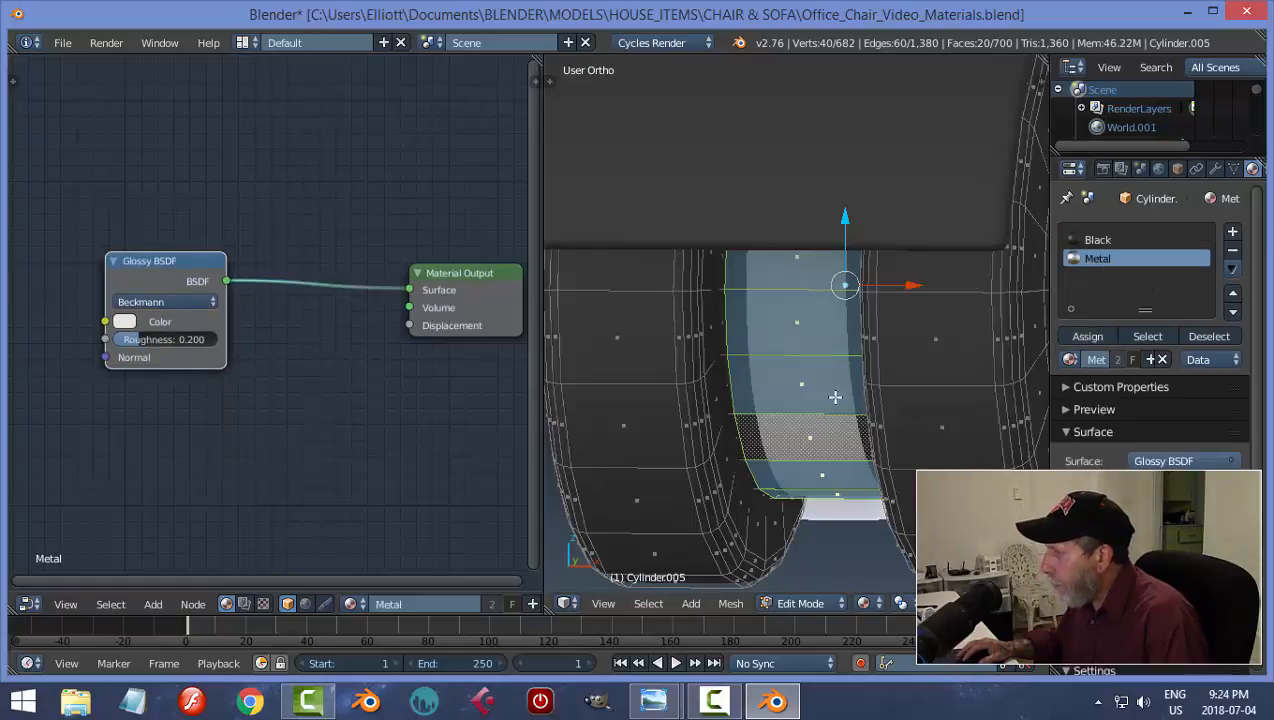
{"action": "scroll", "coordinate": [809, 401], "scroll_direction": "down", "scroll_amount": 3}
{"action": "key", "text": "a"}
Reselect the axle's face loop, grow the selection once, assign Metal to the enlarged selection, and deselect everything
{"action": "middle_click_drag", "start_coordinate": [832, 388], "coordinate": [850, 370]}
{"action": "scroll", "coordinate": [825, 356], "scroll_direction": "up", "scroll_amount": 6}
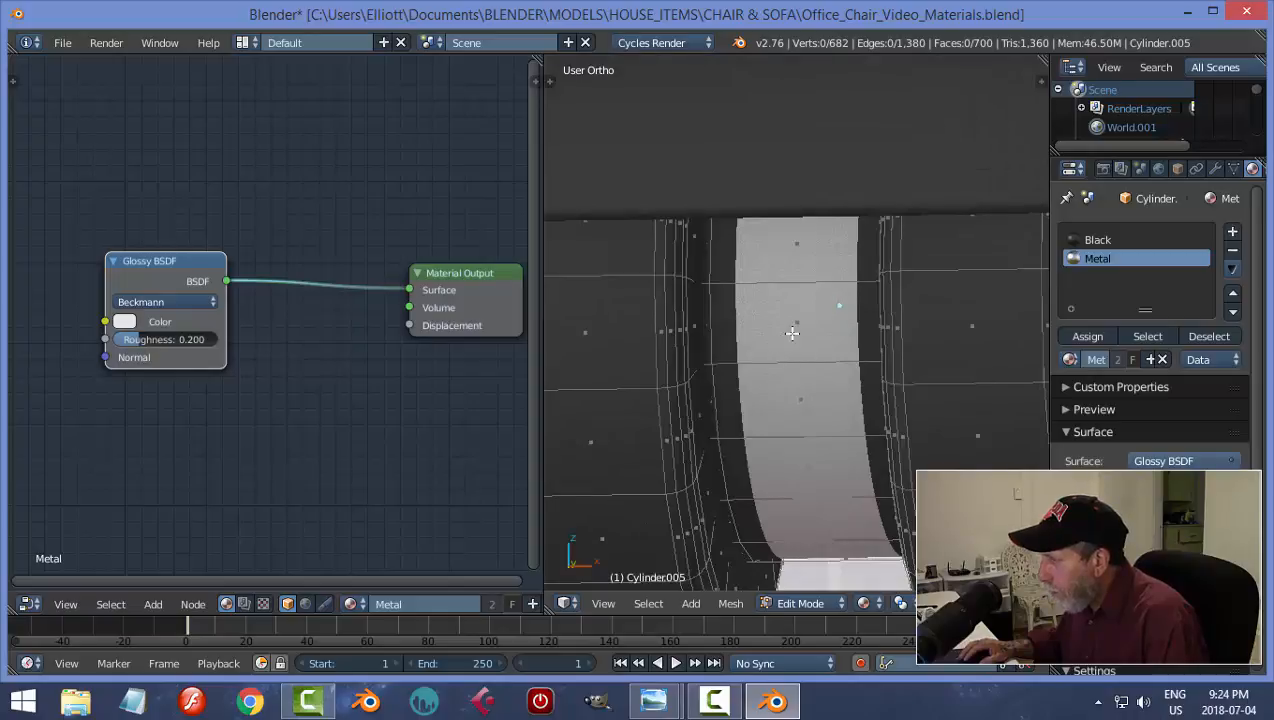
{"action": "left_click", "coordinate": [778, 289], "text": "alt"}
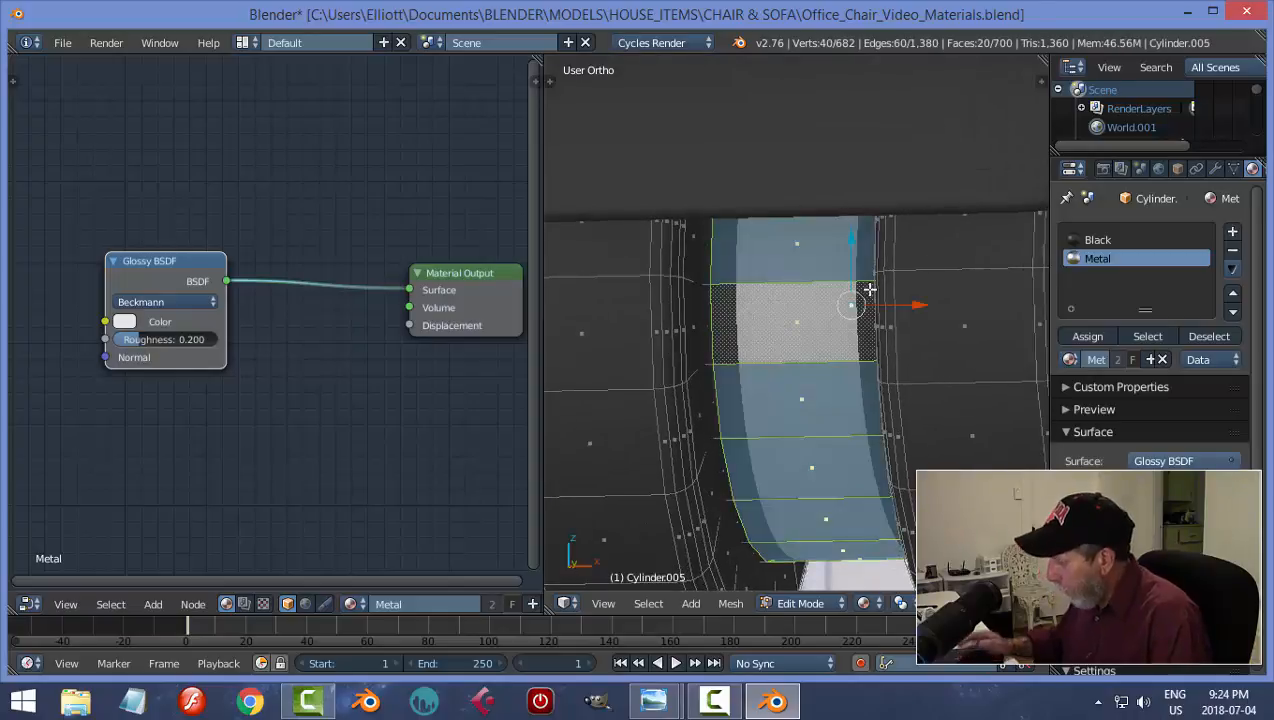
{"action": "key", "text": "ctrl+KP_Add"}
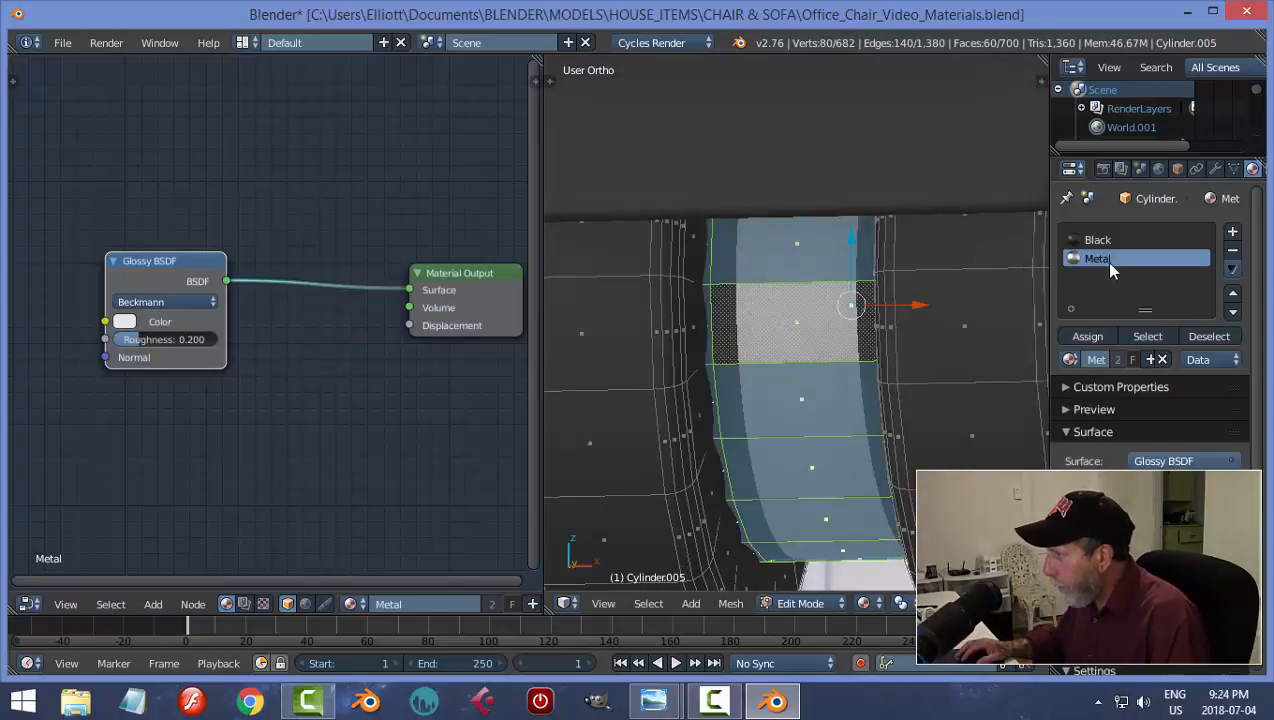
{"action": "left_click", "coordinate": [1088, 336]}
{"action": "key", "text": "a"}
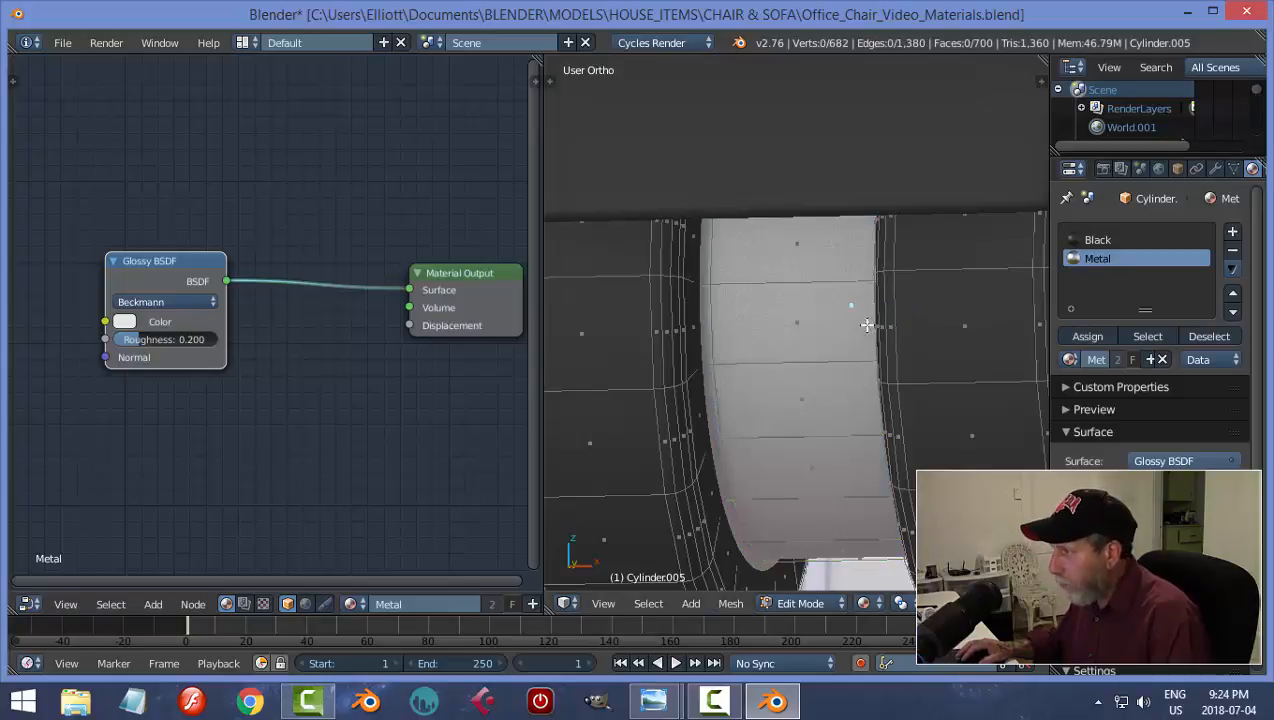
Return to Object Mode and undo the Metal assignments on the caster wheel's axle
{"action": "key", "text": "Tab"}
{"action": "left_click", "coordinate": [740, 330]}
{"action": "key", "text": "shift+z"}
{"action": "scroll", "coordinate": [747, 335], "scroll_direction": "down", "scroll_amount": 3}
{"action": "mouse_move", "coordinate": [812, 336]}
{"action": "middle_mouse_down"}
{"action": "mouse_move", "coordinate": [853, 307]}
{"action": "mouse_move", "coordinate": [848, 331]}
{"action": "mouse_move", "coordinate": [822, 332]}
{"action": "middle_mouse_up"}
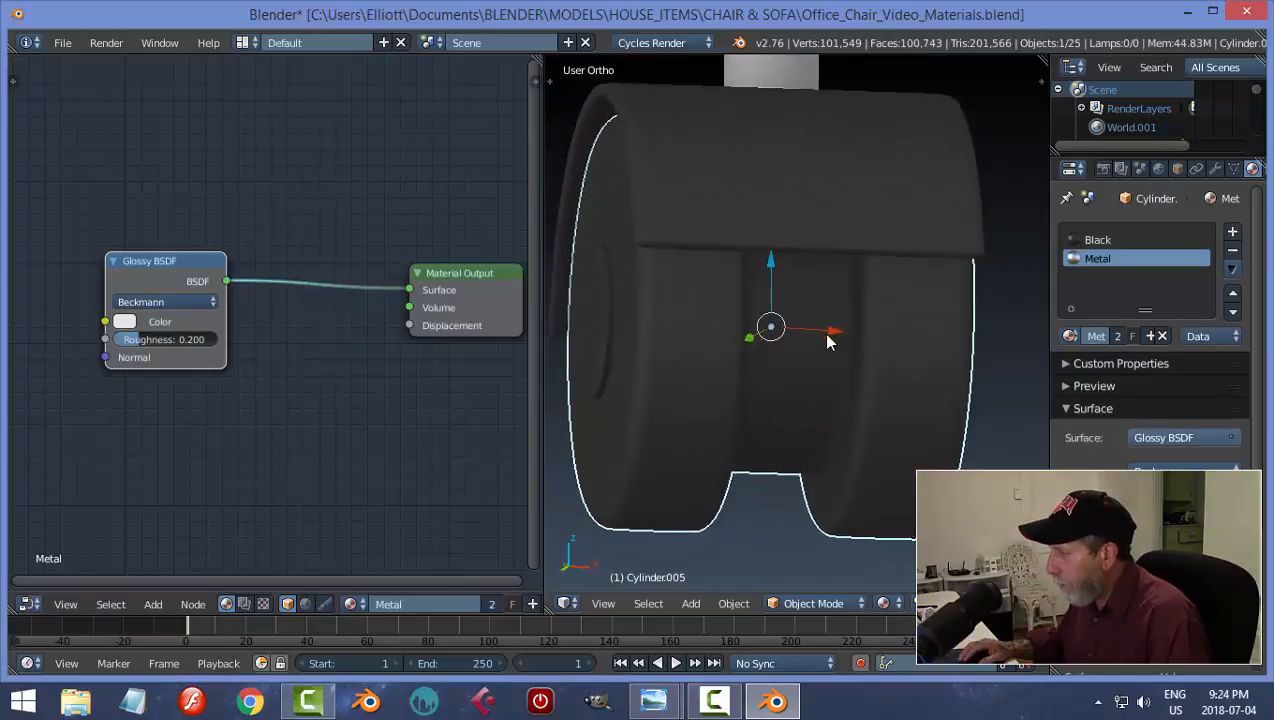
In Edit Mode, add two loop cuts around the caster's axle and try to spread them apart by scaling along X
{"action": "key", "text": "Tab"}
{"action": "left_click", "coordinate": [916, 333]}
{"action": "middle_click_drag", "start_coordinate": [907, 363], "coordinate": [810, 341]}
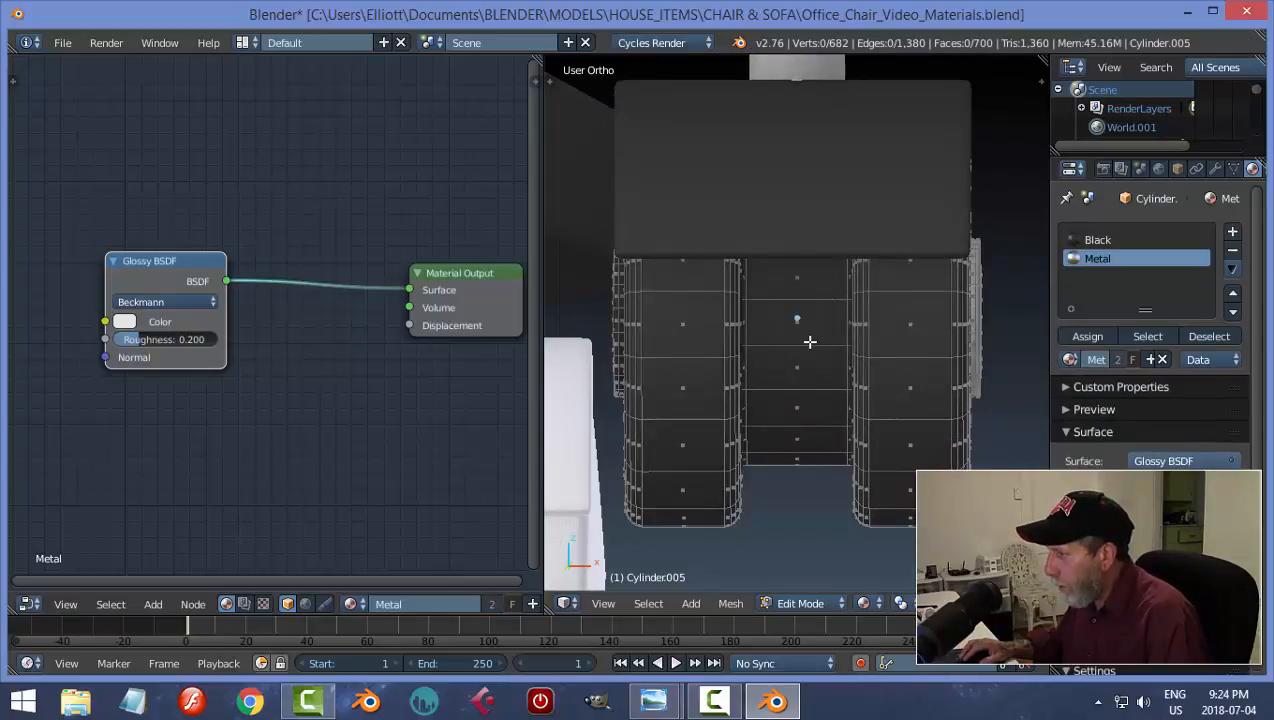
{"action": "key", "text": "ctrl+r"}
{"action": "scroll", "coordinate": [809, 341], "scroll_direction": "up", "scroll_amount": 1}
{"action": "left_click", "coordinate": [809, 341]}
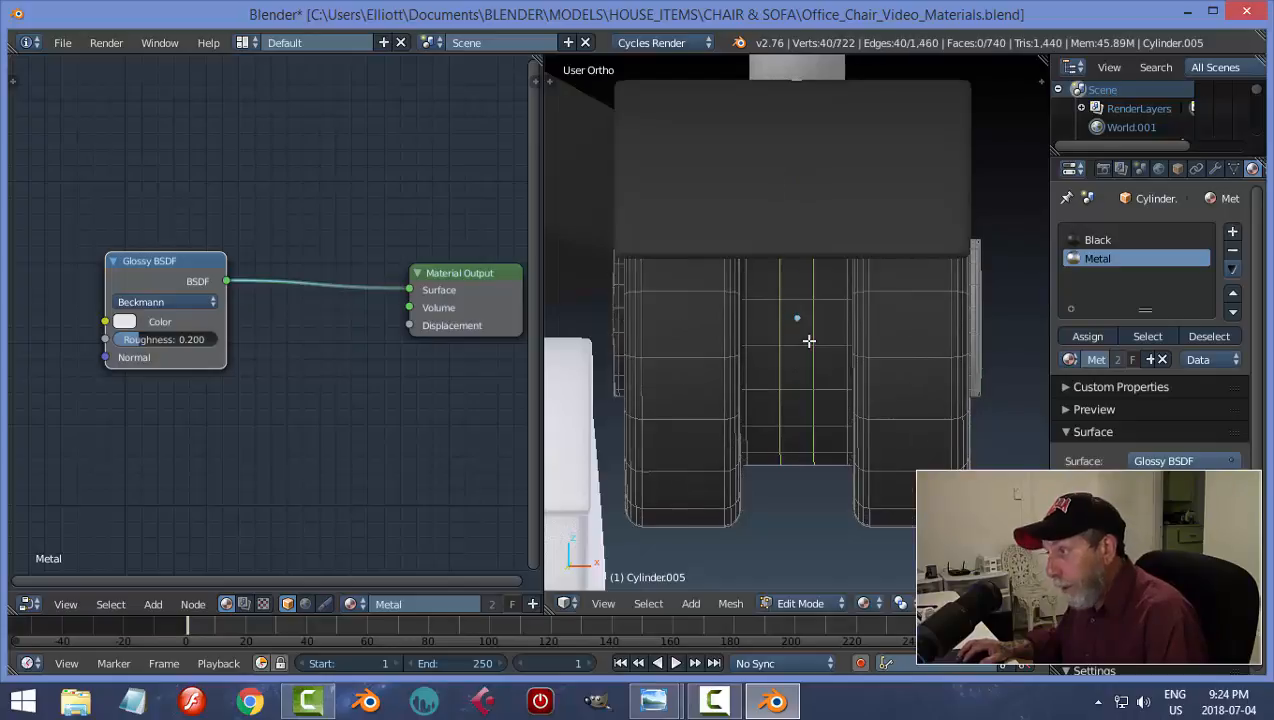
{"action": "key", "text": "s"}
{"action": "key", "text": "x"}
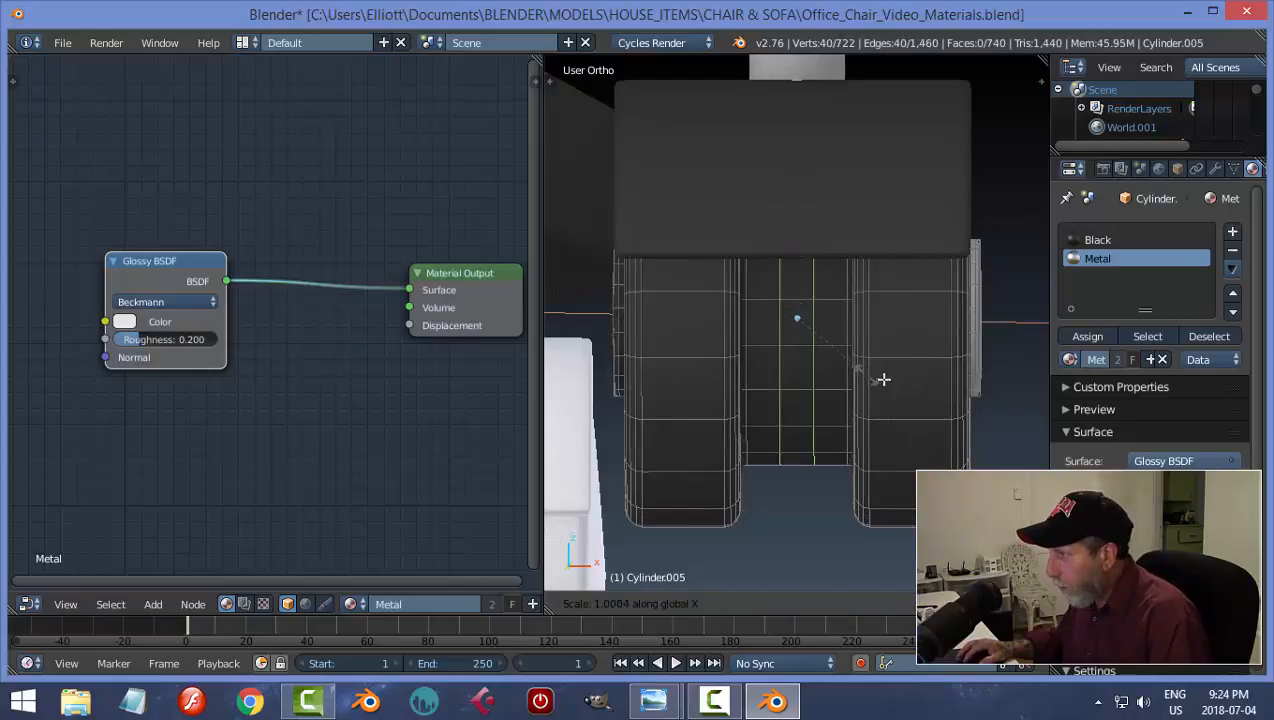
{"action": "left_click", "coordinate": [945, 397]}
{"action": "middle_click_drag", "start_coordinate": [947, 395], "coordinate": [830, 412]}
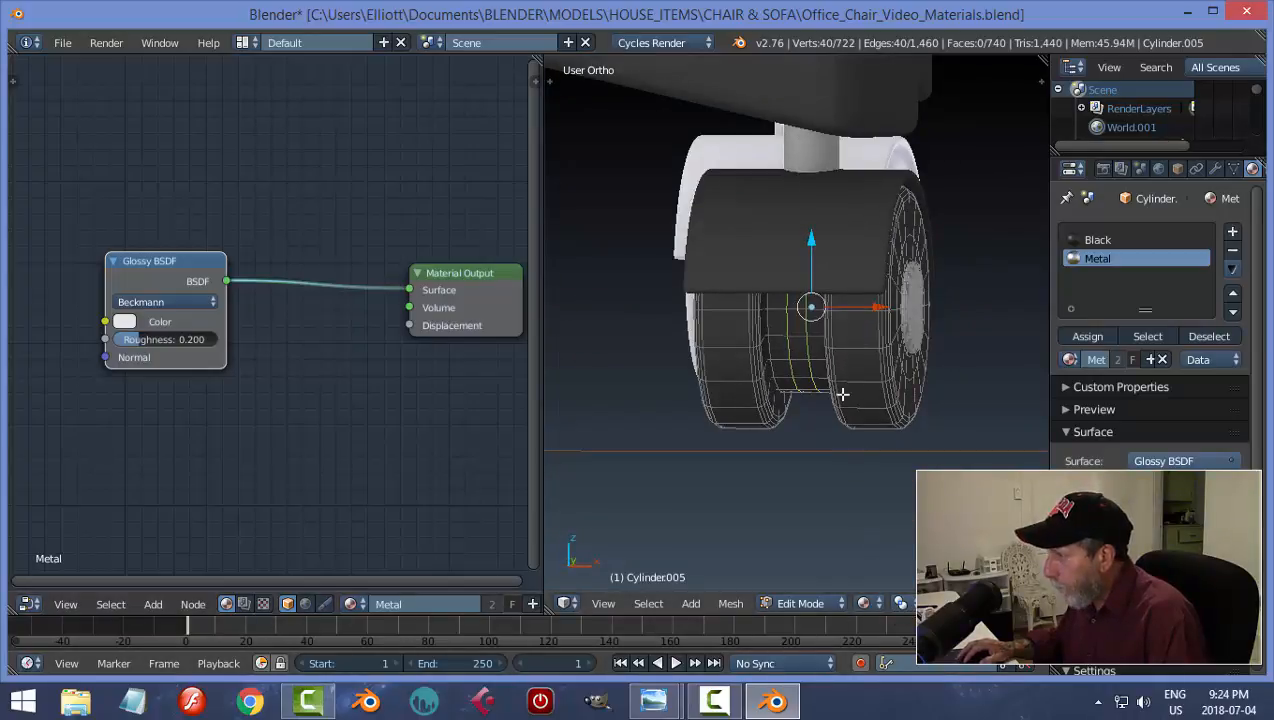
{"action": "middle_click_drag", "start_coordinate": [842, 393], "coordinate": [864, 361]}
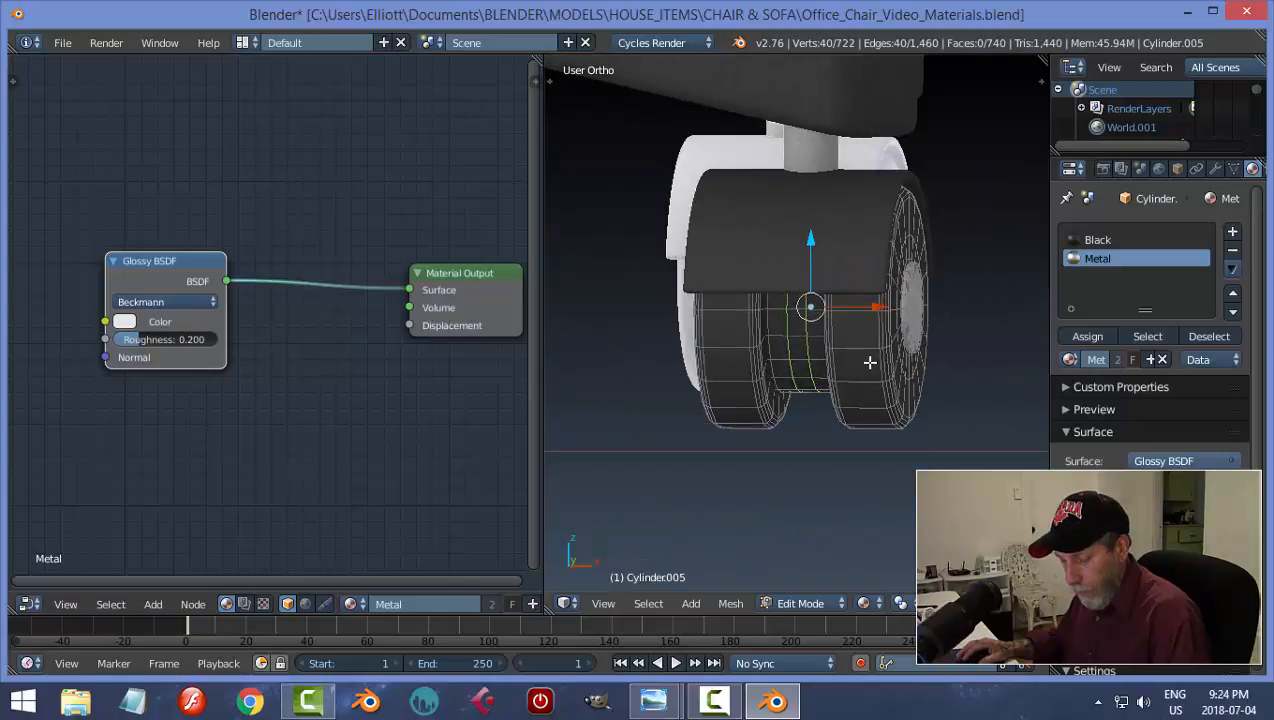
{"action": "key", "text": "Tab"}
{"action": "key", "text": "Tab"}
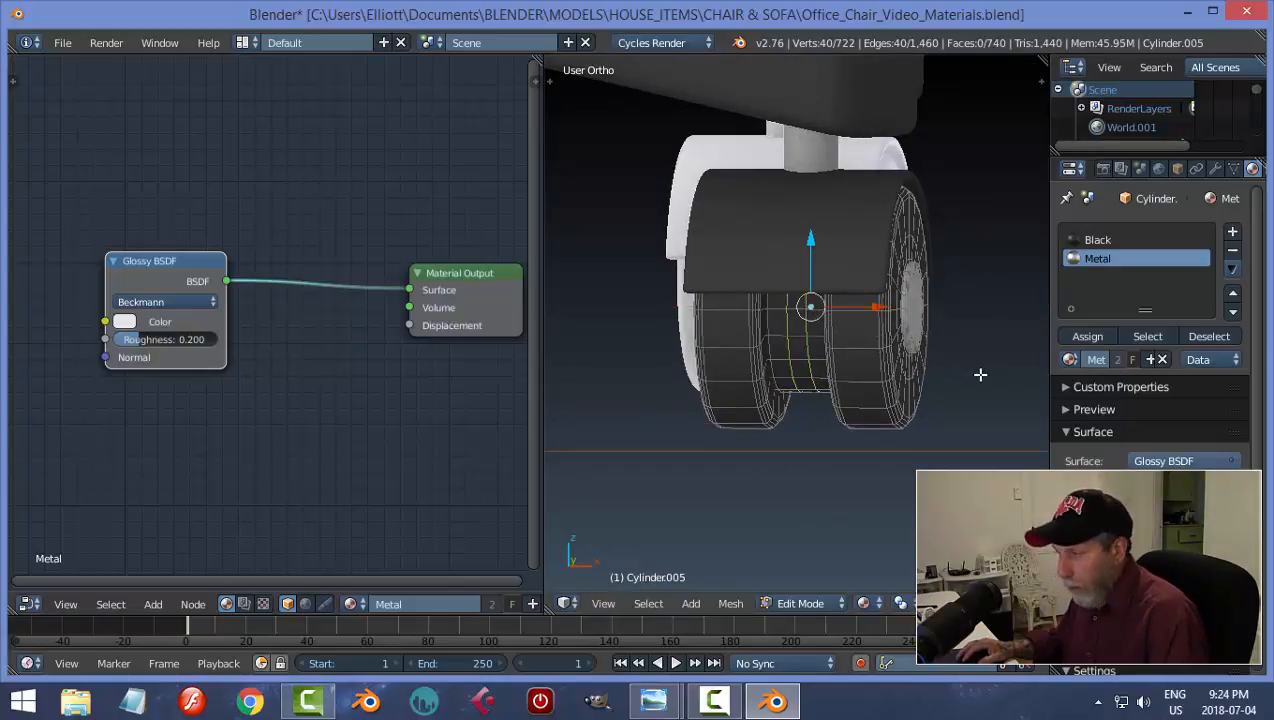
{"action": "middle_click_drag", "start_coordinate": [899, 372], "coordinate": [887, 313]}
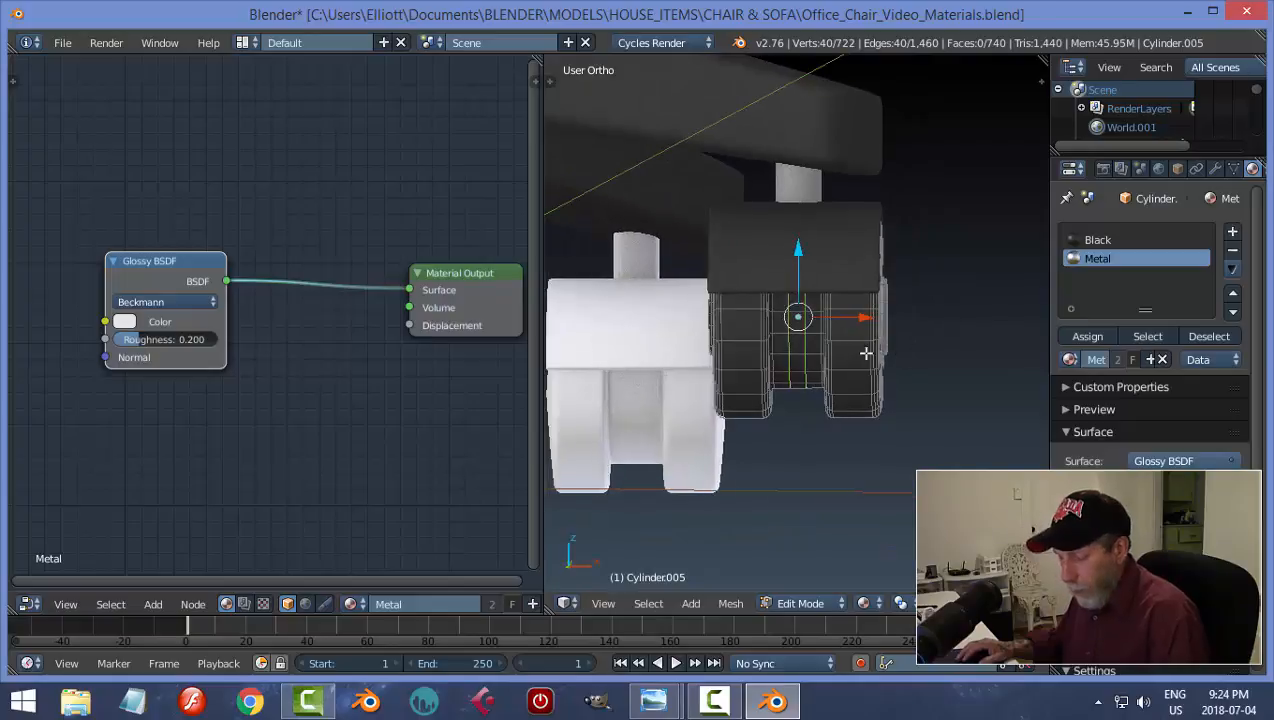
{"action": "key", "text": "a"}
{"action": "scroll", "coordinate": [836, 342], "scroll_direction": "up", "scroll_amount": 2}
{"action": "right_click", "coordinate": [813, 311], "text": "alt"}
{"action": "left_click_drag", "start_coordinate": [869, 320], "coordinate": [895, 325]}
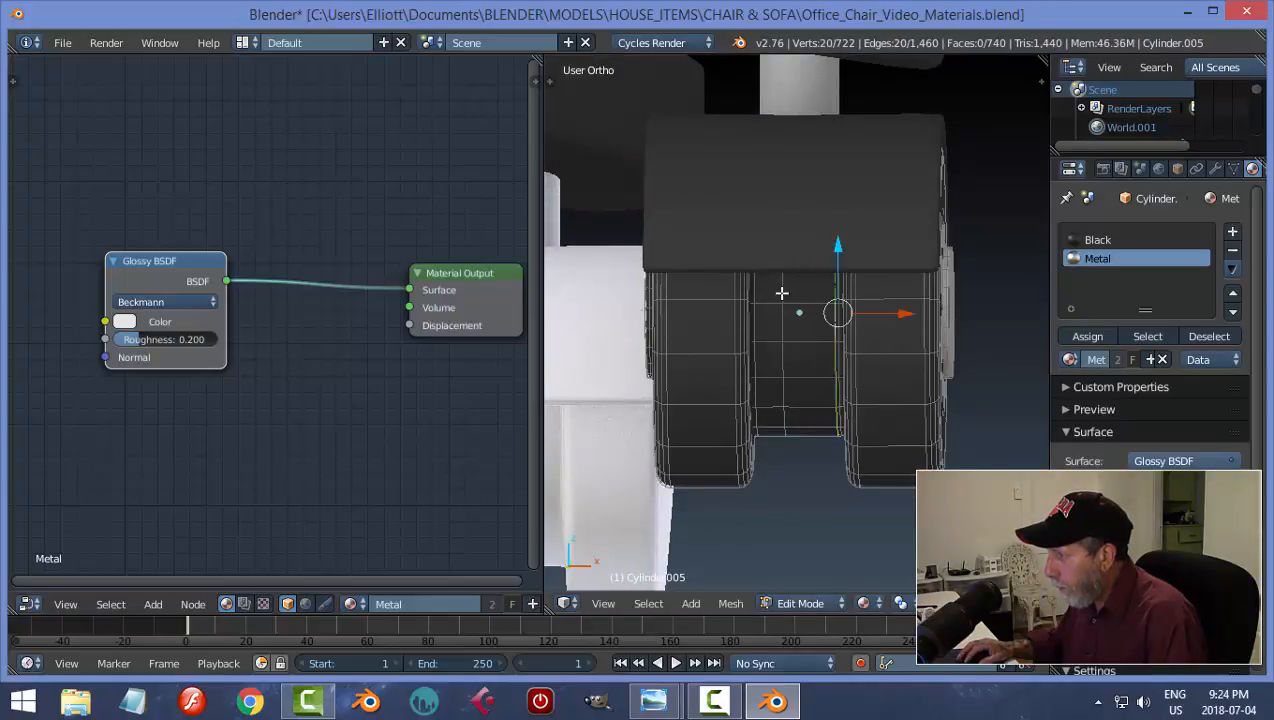
{"action": "right_click", "coordinate": [782, 293], "text": "alt"}
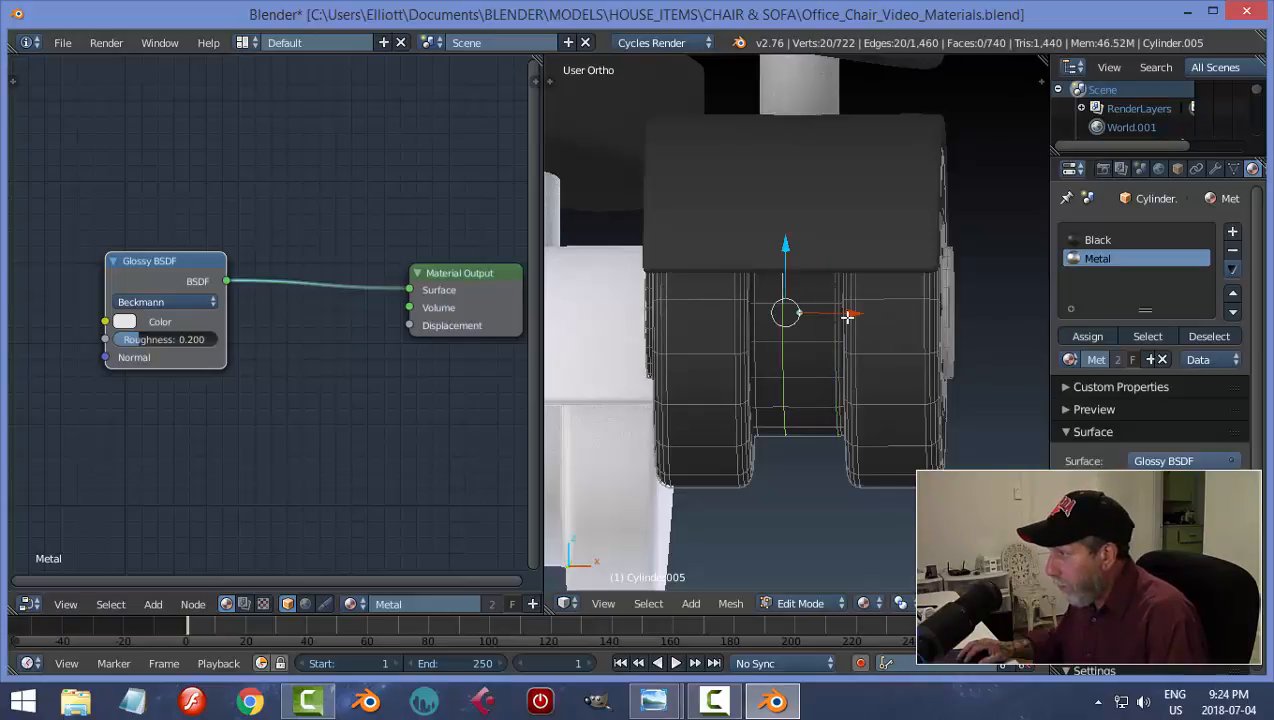
{"action": "left_click_drag", "start_coordinate": [847, 316], "coordinate": [820, 321]}
{"action": "key", "text": "ctrl+z"}
{"action": "key", "text": "ctrl+z"}
{"action": "key", "text": "ctrl+z"}
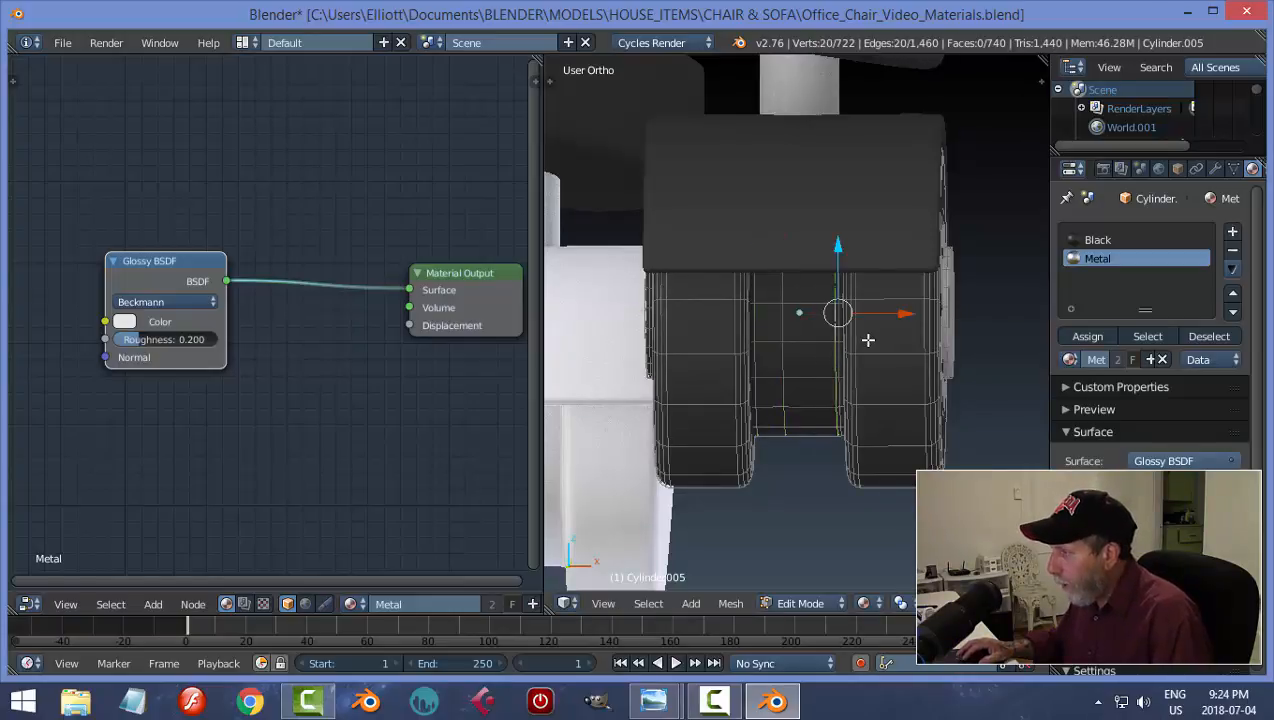
Edge-slide the two edge loops on the axle between the wheels outward until each sits close to its wheel's inner face
{"action": "key", "text": "g"}
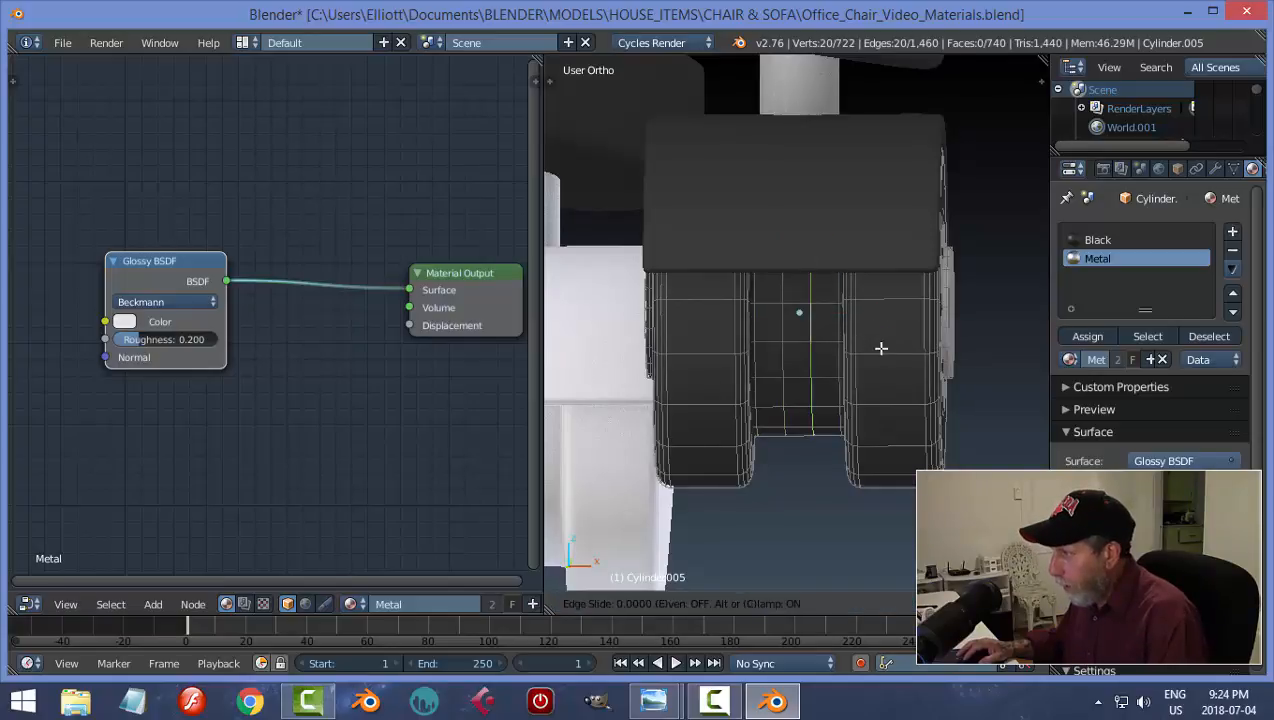
{"action": "left_click", "coordinate": [895, 354]}
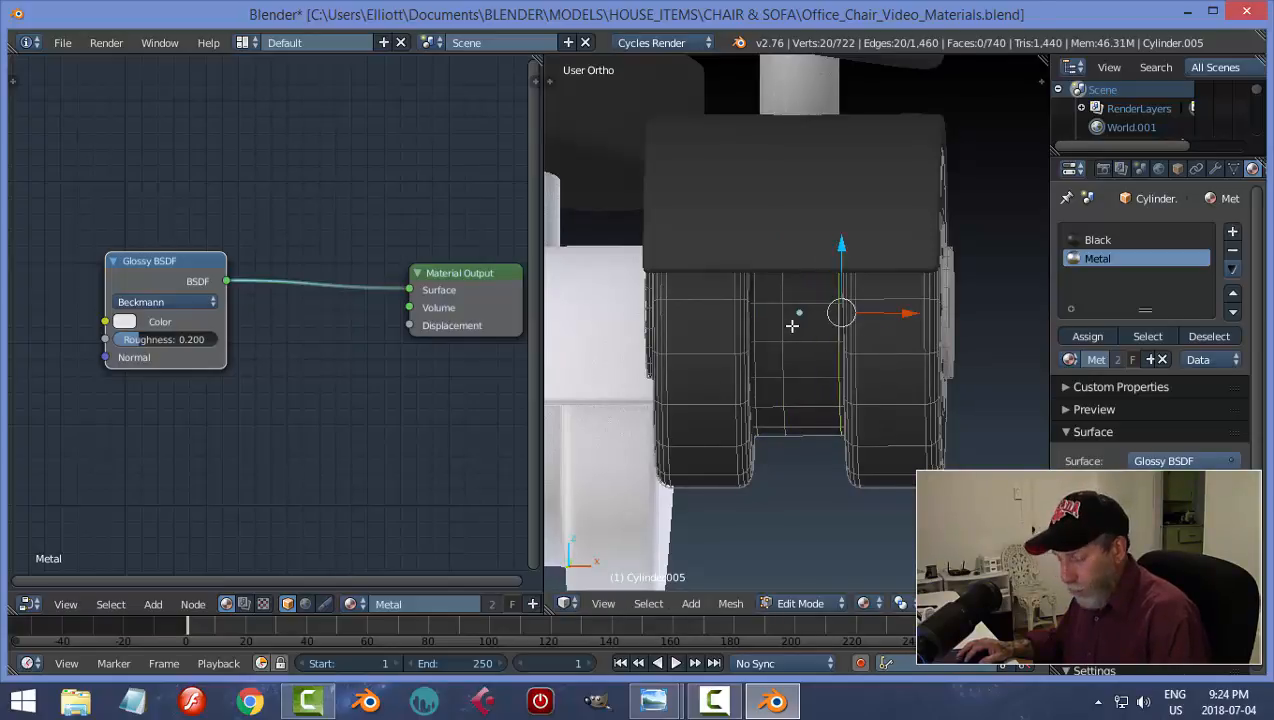
{"action": "key", "text": "ctrl+z"}
{"action": "key", "text": "ctrl+z"}
{"action": "key", "text": "g"}
{"action": "key", "text": "g"}
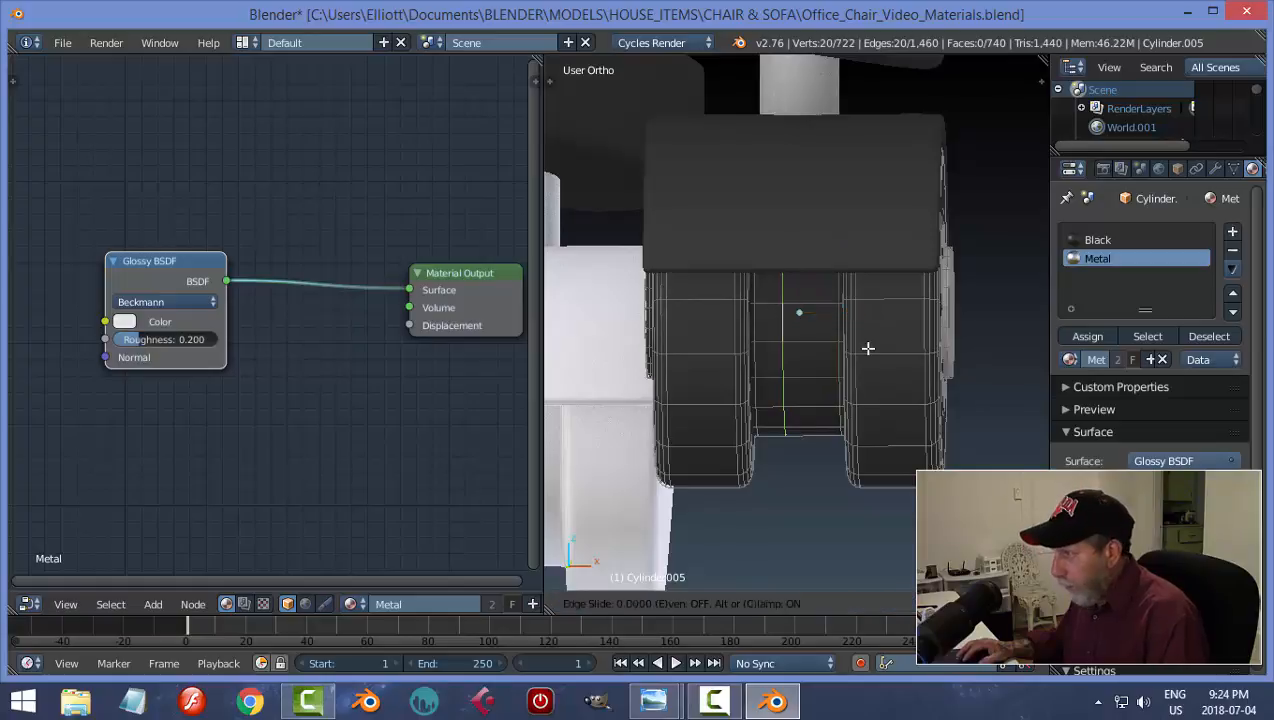
{"action": "left_click", "coordinate": [868, 364]}
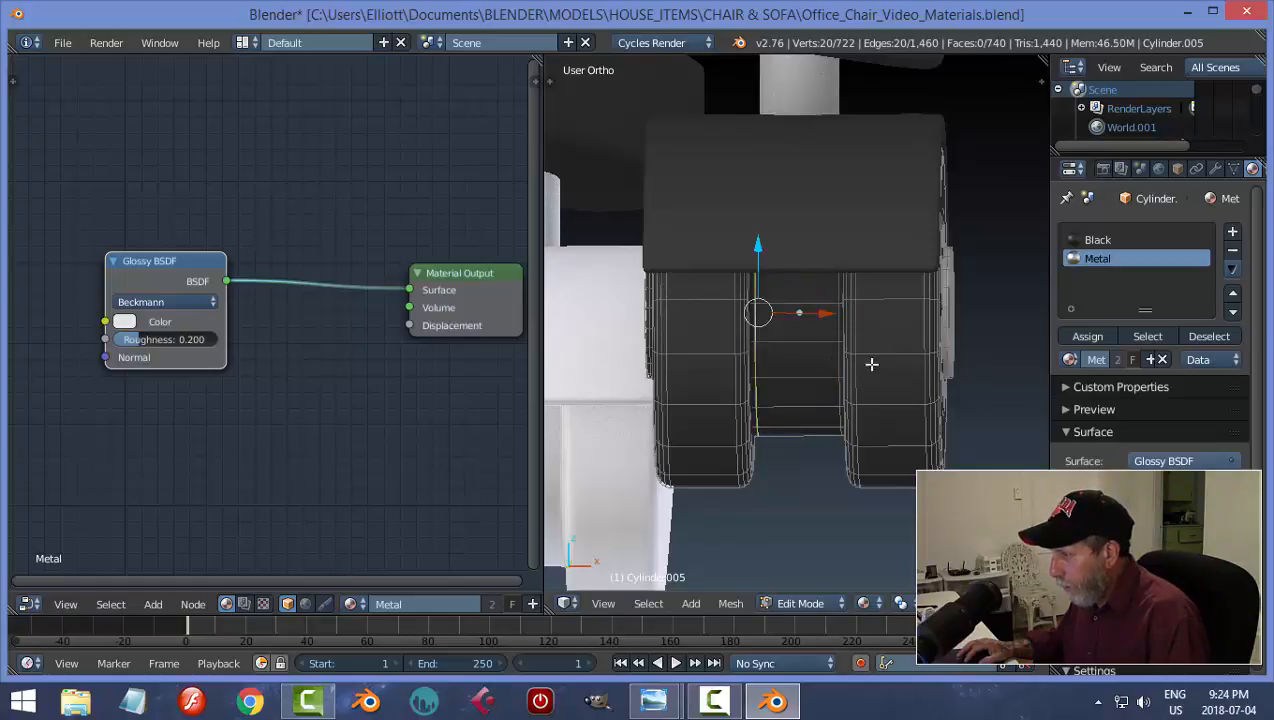
Select the wide ring of faces around the axle between the wheels and assign the Metal material to it
{"action": "key", "text": "a"}
{"action": "key", "text": "ctrl+Tab"}
{"action": "left_click", "coordinate": [822, 361]}
{"action": "left_click", "coordinate": [822, 361], "text": "alt"}
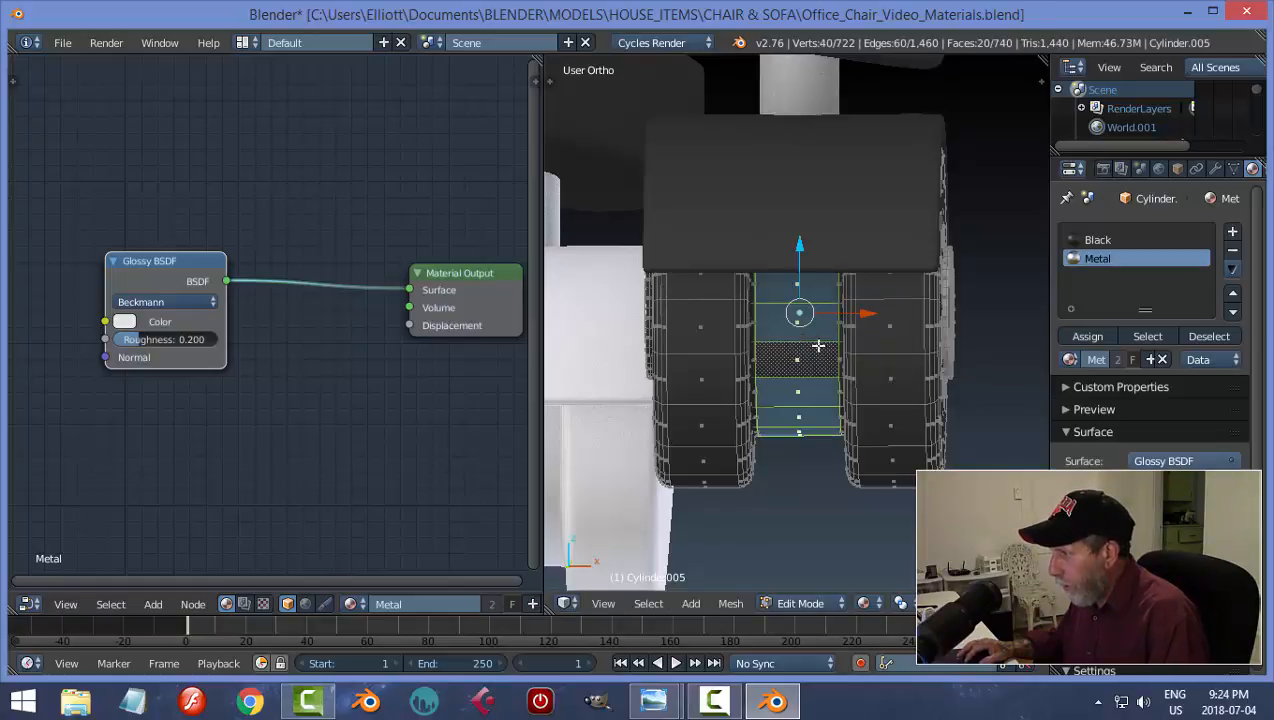
{"action": "left_click", "coordinate": [1090, 335]}
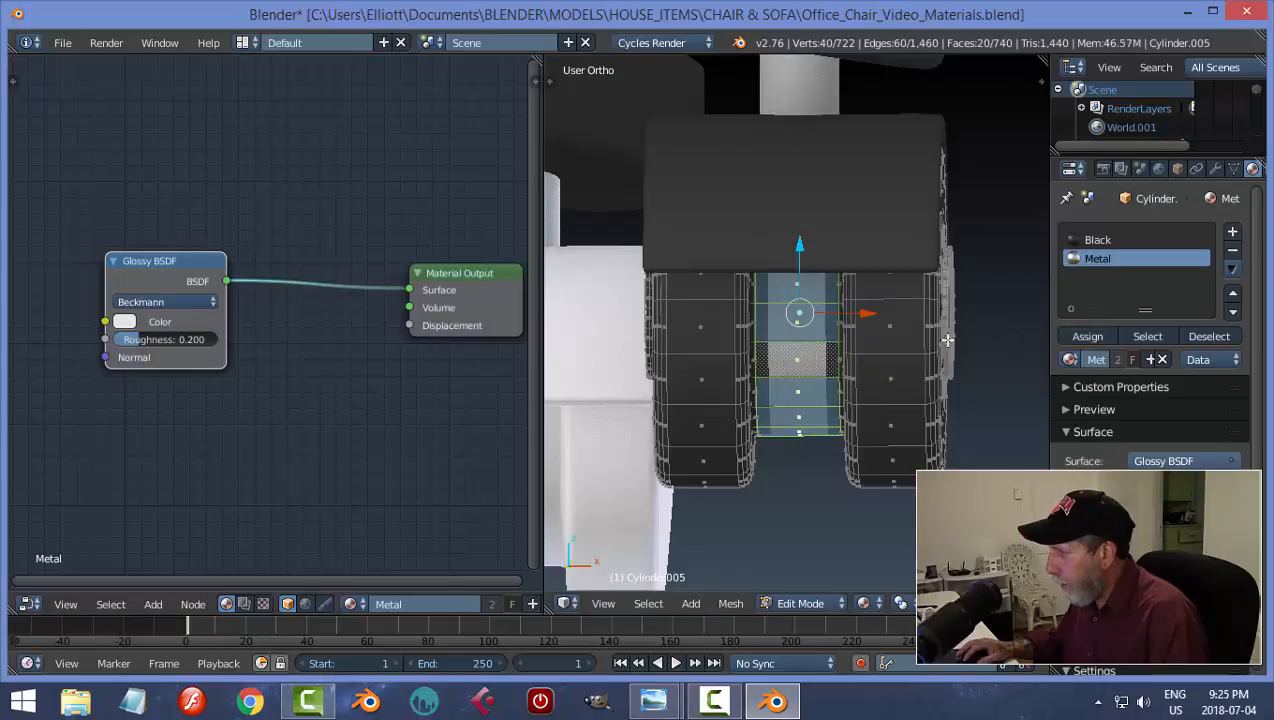
{"action": "key", "text": "Tab"}
{"action": "left_click", "coordinate": [905, 366]}
{"action": "middle_click_drag", "start_coordinate": [905, 366], "coordinate": [910, 336]}
Extend the axle face selection with the narrow rings on both sides, assign Metal to it, and return to Object Mode
{"action": "key", "text": "Tab"}
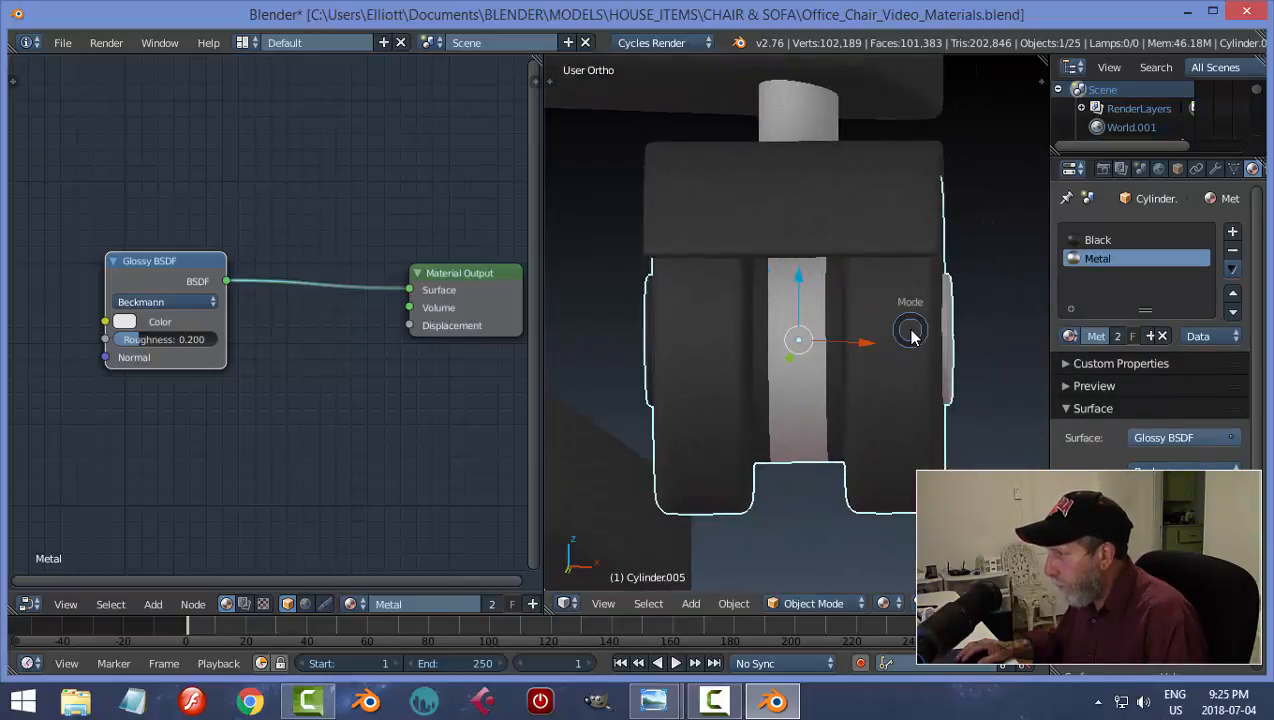
{"action": "left_click", "coordinate": [1000, 332]}
{"action": "right_click", "coordinate": [787, 336], "text": "alt"}
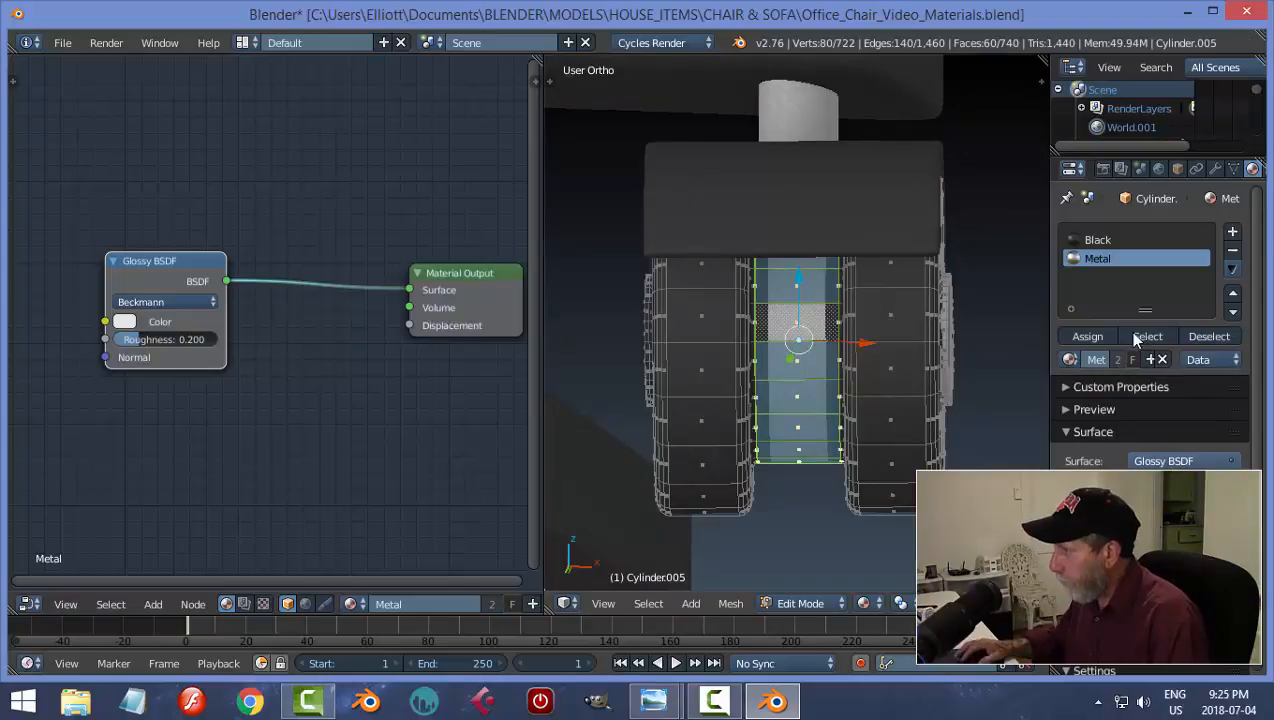
{"action": "left_click", "coordinate": [1088, 336]}
{"action": "key", "text": "a"}
{"action": "key", "text": "Tab"}
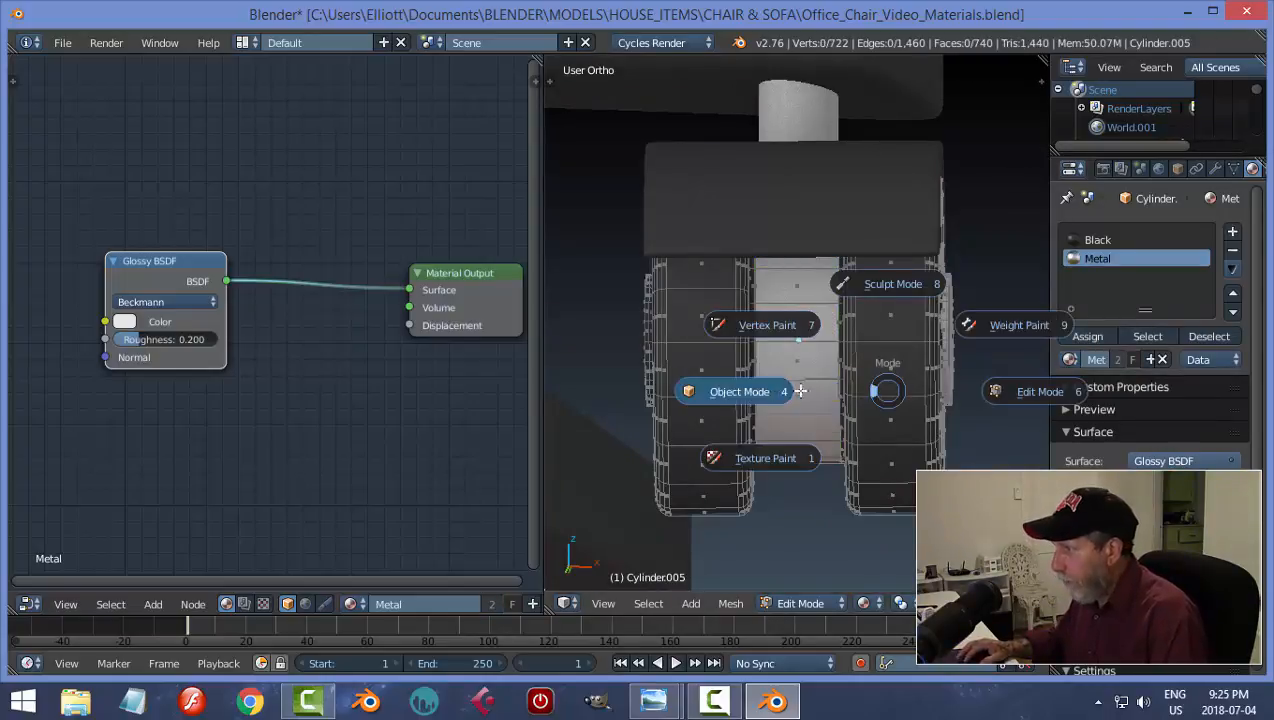
{"action": "left_click", "coordinate": [725, 390]}
Select the circular hub cap faces on the opposite outer side of the wheel and assign the Metal material to them
{"action": "middle_click_drag", "start_coordinate": [915, 385], "coordinate": [622, 311]}
{"action": "key", "text": "a"}
{"action": "right_click", "coordinate": [701, 325]}
{"action": "key", "text": "Tab"}
{"action": "left_click", "coordinate": [855, 324]}
{"action": "scroll", "coordinate": [703, 356], "scroll_direction": "up", "scroll_amount": 3}
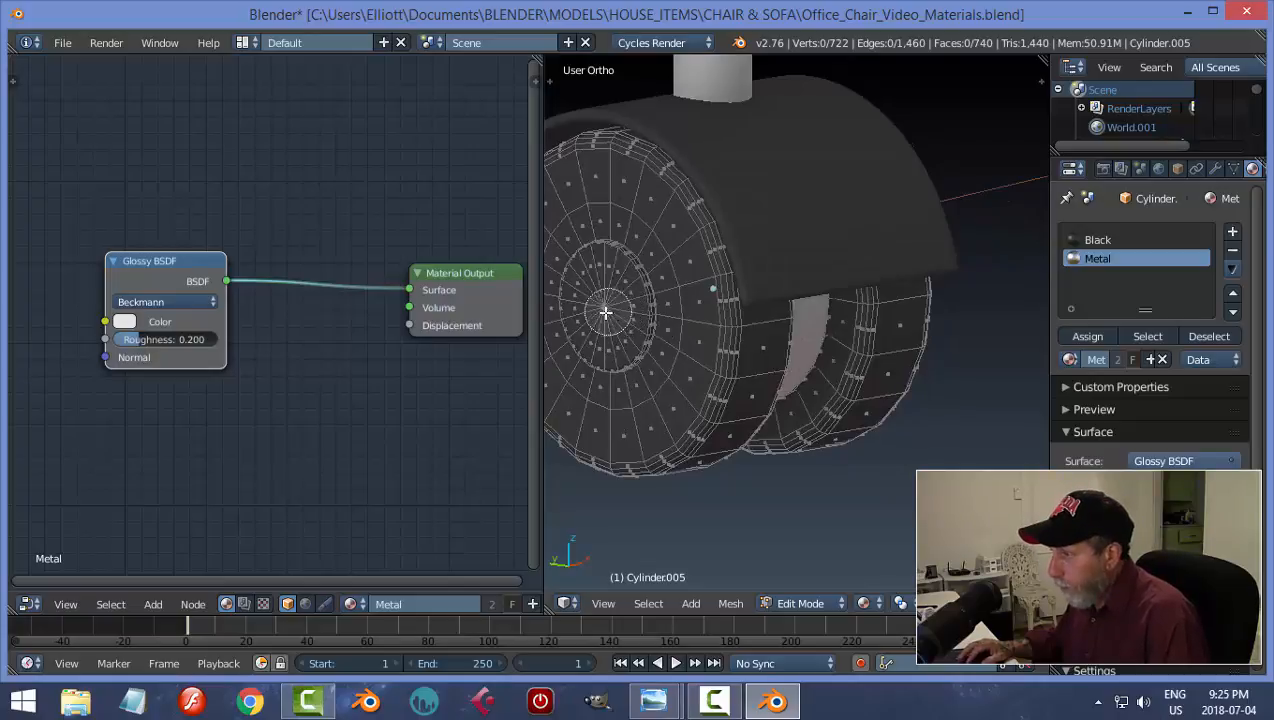
{"action": "key", "text": "l"}
{"action": "key", "text": "ctrl+KP_Add"}
{"action": "key", "text": "ctrl+KP_Add"}
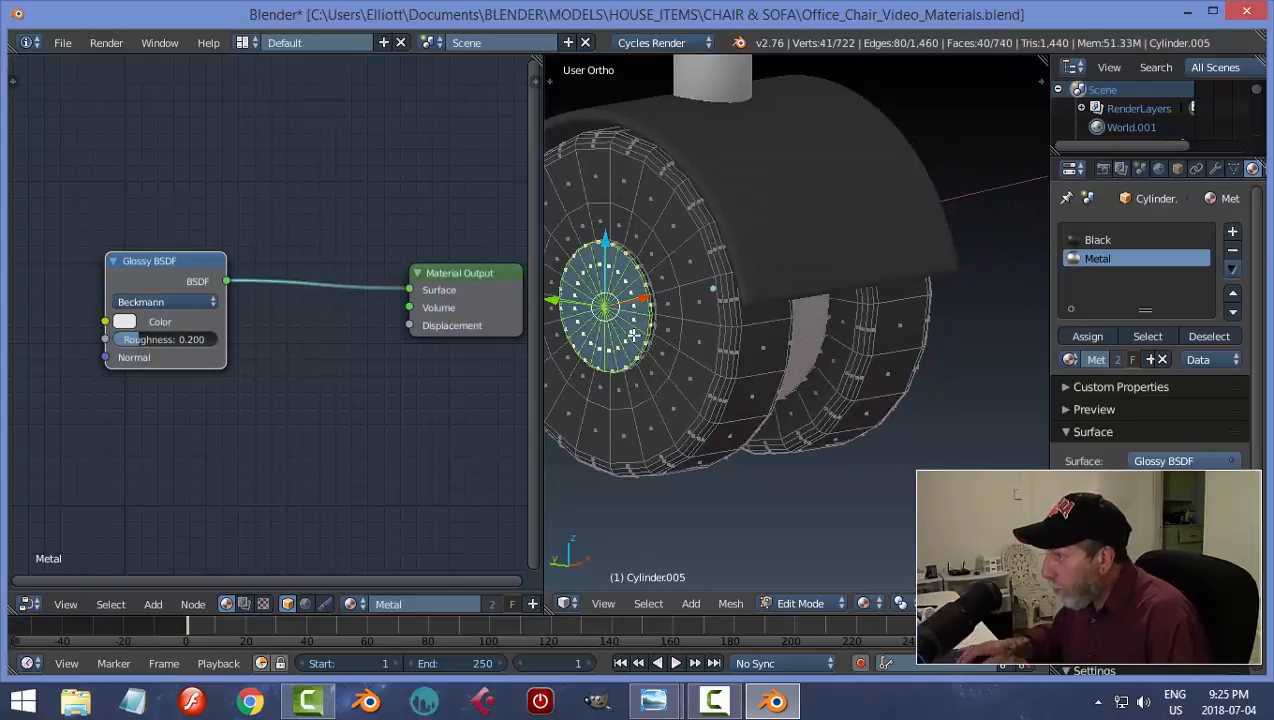
{"action": "left_click", "coordinate": [1086, 336]}
{"action": "key", "text": "a"}
{"action": "key", "text": "Tab"}
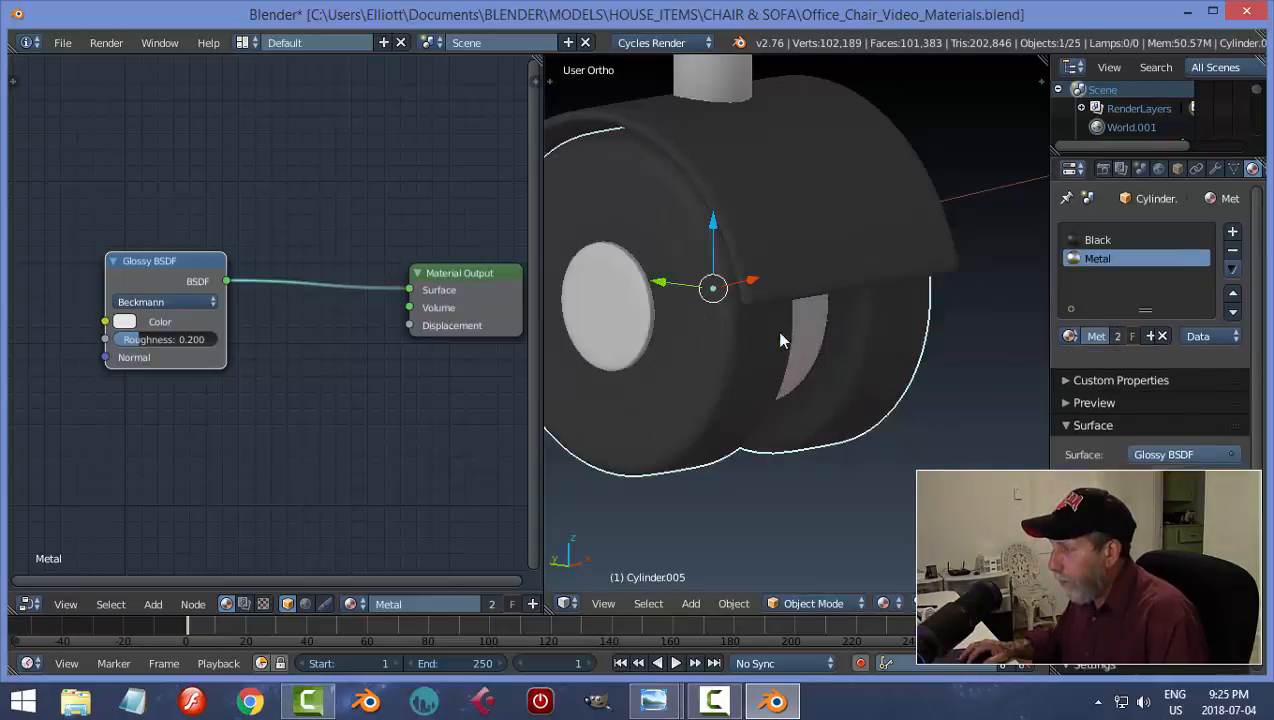
Save the scene over the existing Office_Chair_Video_Materials.blend file
{"action": "scroll", "coordinate": [819, 321], "scroll_direction": "down", "scroll_amount": 4}
{"action": "scroll", "coordinate": [864, 323], "scroll_direction": "down", "scroll_amount": 4}
{"action": "middle_click_drag", "start_coordinate": [871, 319], "coordinate": [664, 320]}
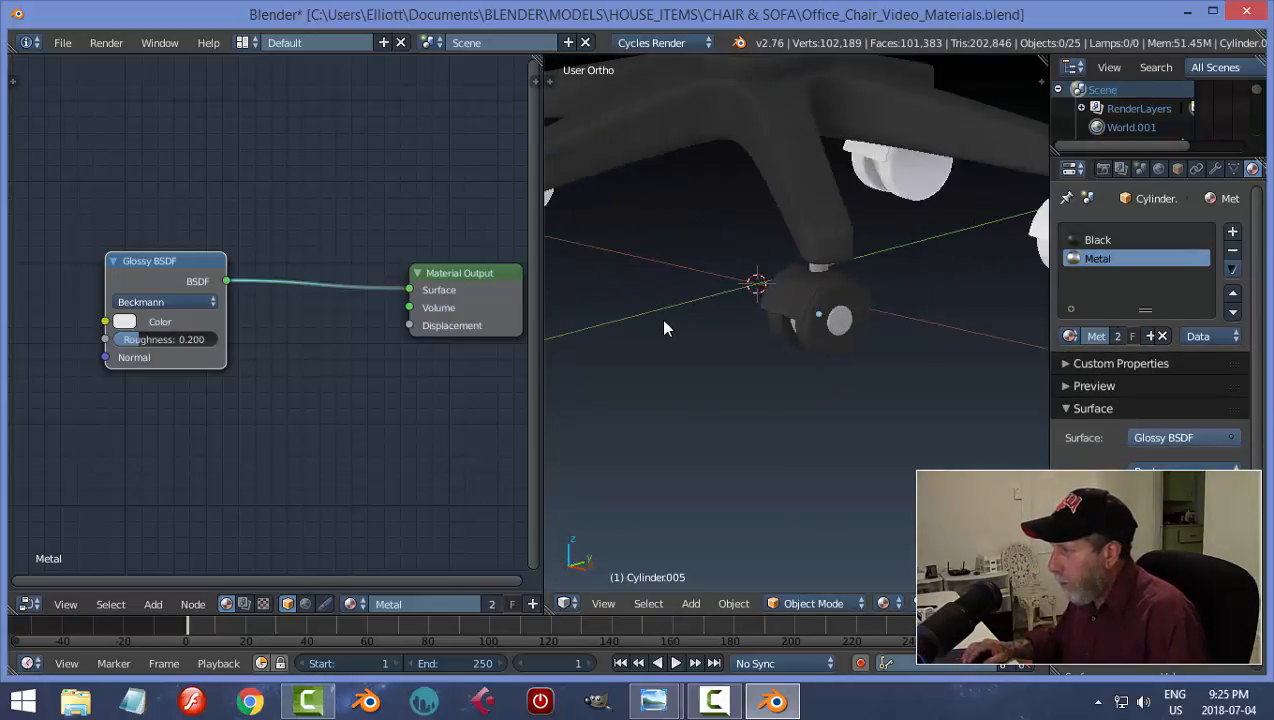
{"action": "middle_click_drag", "start_coordinate": [829, 320], "coordinate": [762, 324]}
{"action": "key", "text": "ctrl+s"}
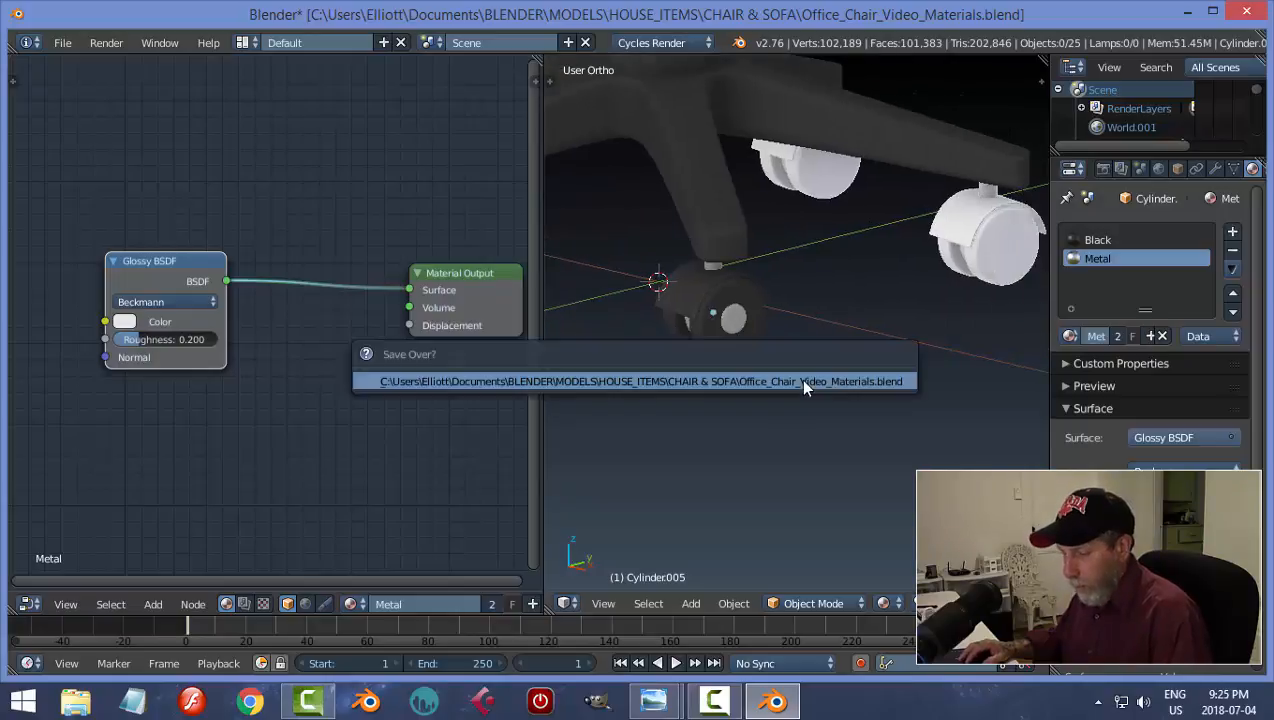
{"action": "left_click", "coordinate": [804, 382]}
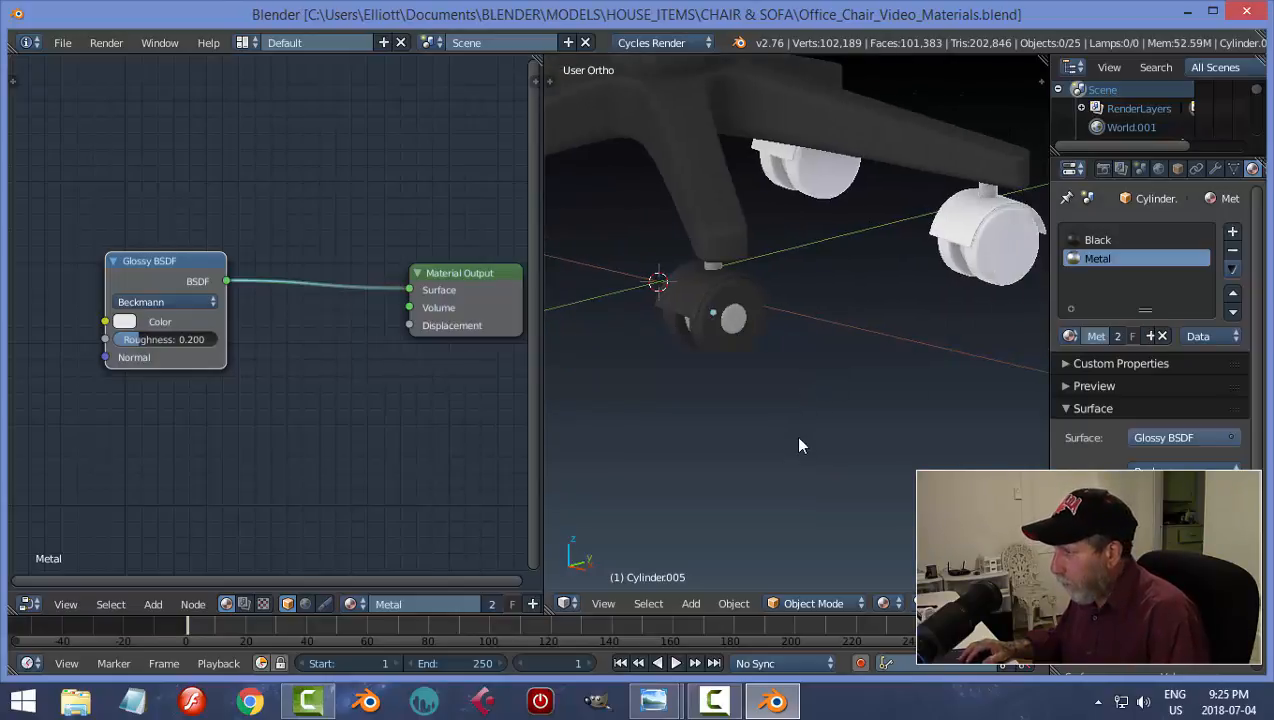
Check the finished caster and chair base in rendered shading, then return to solid shading
{"action": "key", "text": "shift+z"}
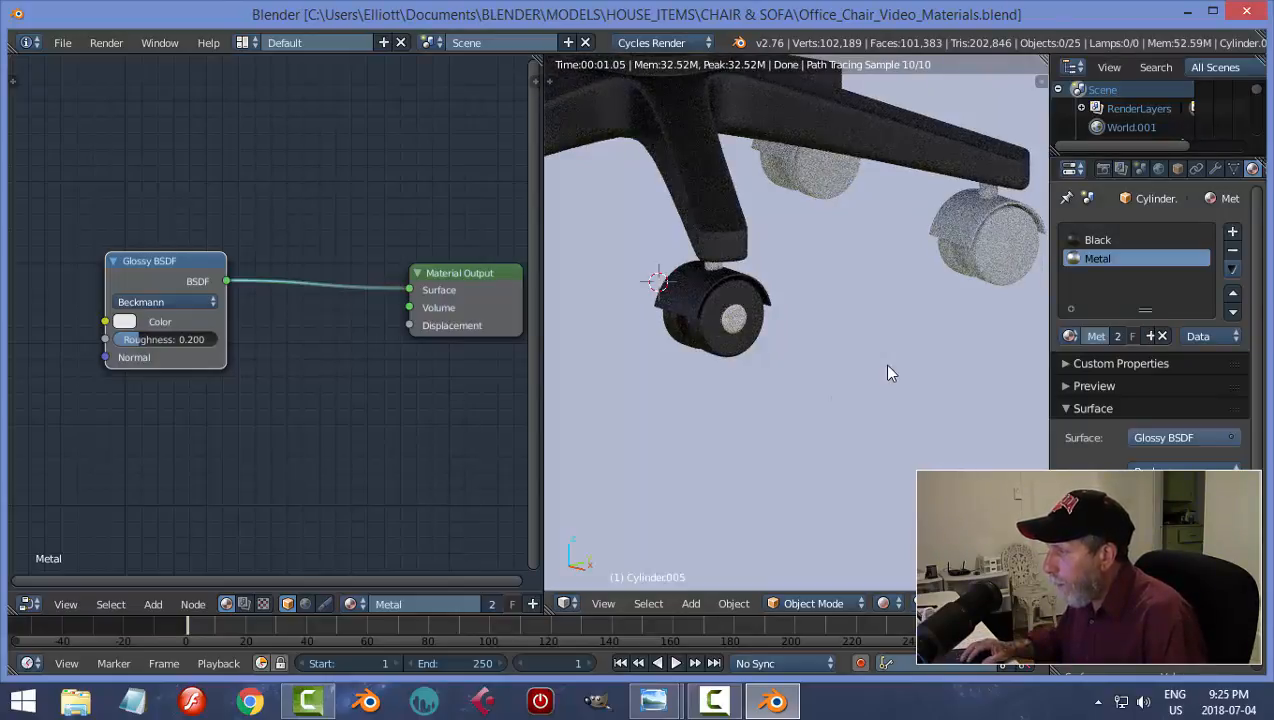
{"action": "mouse_move", "coordinate": [887, 373]}
{"action": "middle_mouse_down"}
{"action": "mouse_move", "coordinate": [752, 372]}
{"action": "mouse_move", "coordinate": [723, 332]}
{"action": "mouse_move", "coordinate": [840, 313]}
{"action": "mouse_move", "coordinate": [877, 335]}
{"action": "middle_mouse_up"}
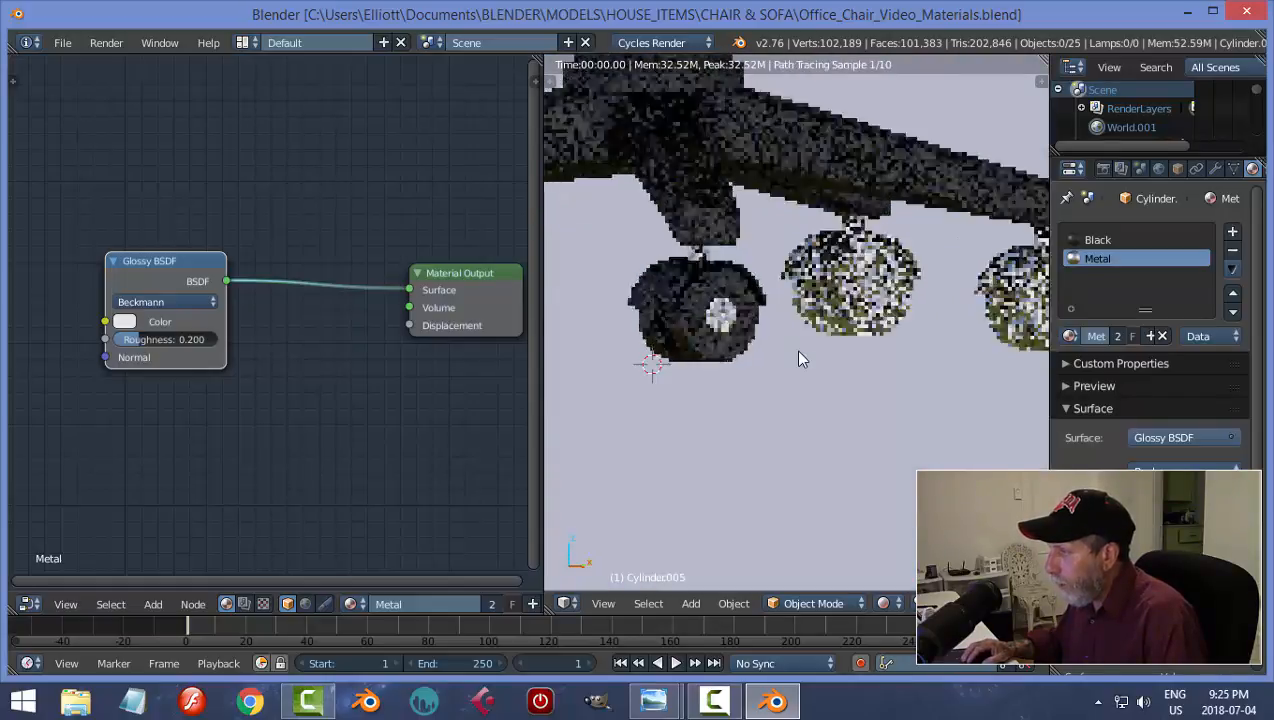
{"action": "scroll", "coordinate": [798, 351], "scroll_direction": "down", "scroll_amount": 4}
{"action": "middle_click_drag", "start_coordinate": [798, 351], "coordinate": [801, 355]}
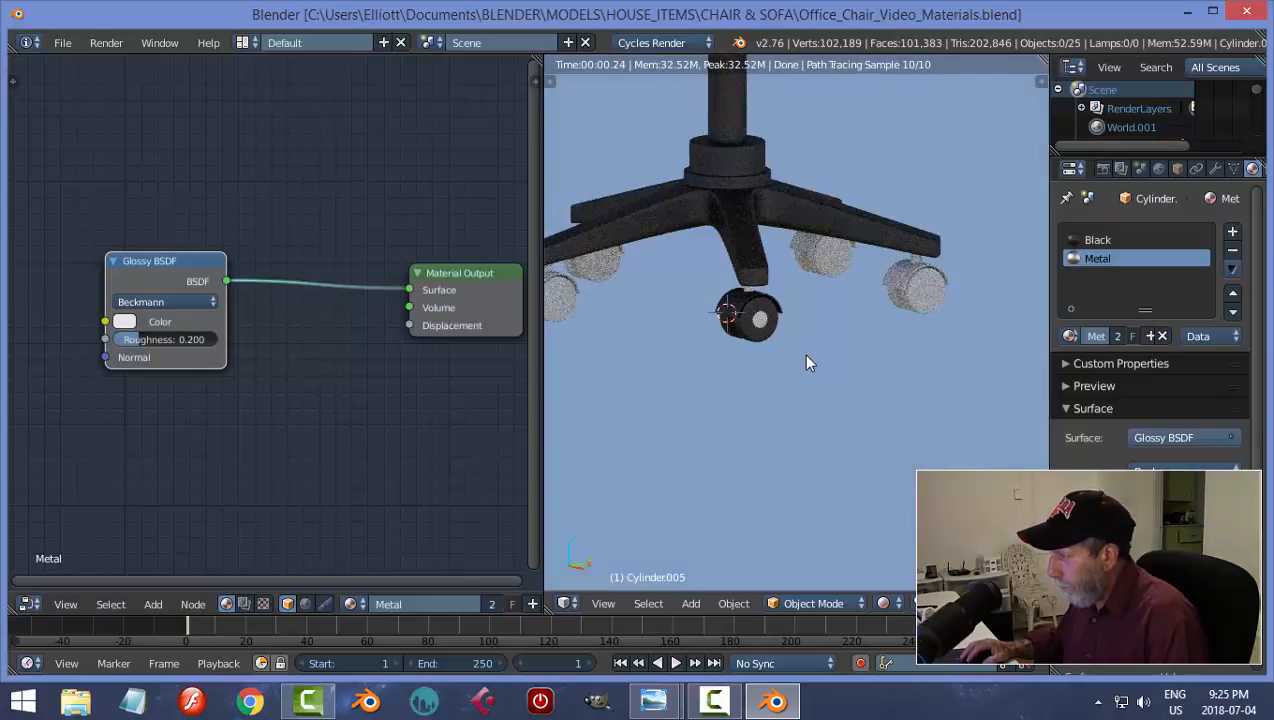
{"action": "key", "text": "shift+z"}
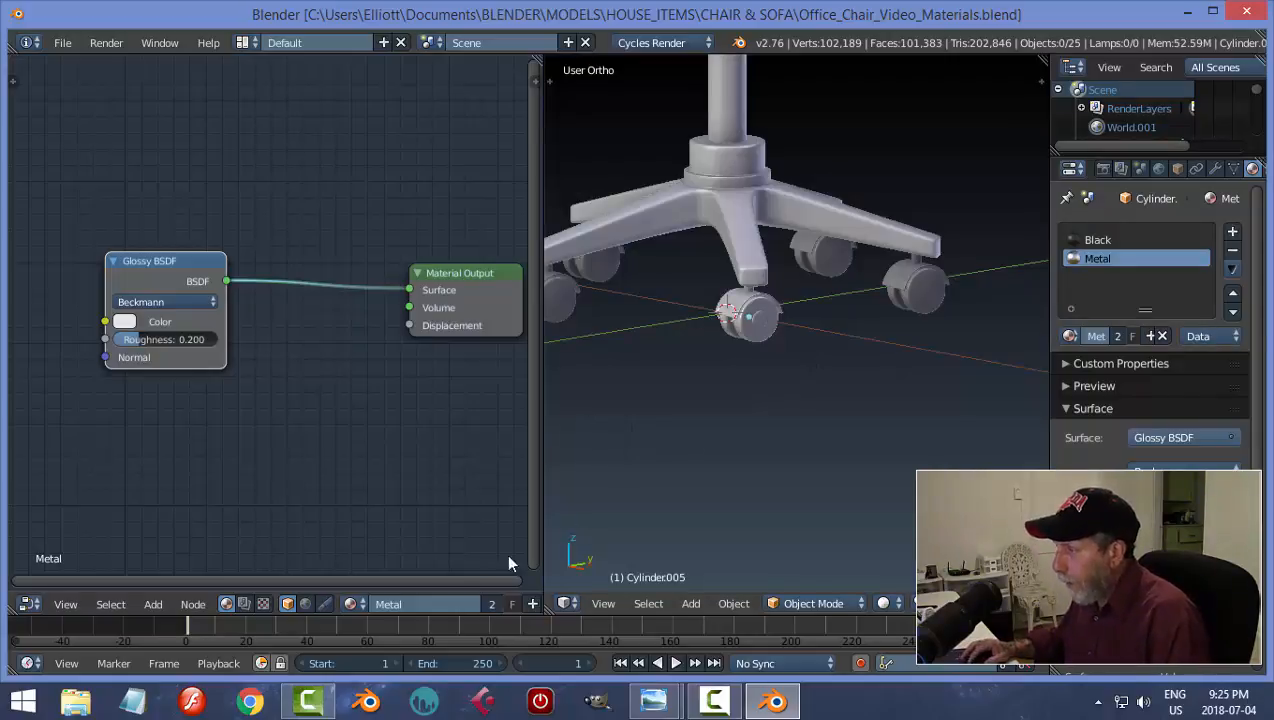
Expand the 3D view over the node editor area and display the chair in Material shading
{"action": "left_click_drag", "start_coordinate": [547, 610], "coordinate": [505, 606]}
{"action": "scroll", "coordinate": [650, 460], "scroll_direction": "down", "scroll_amount": 2}
{"action": "middle_click_drag", "start_coordinate": [648, 430], "coordinate": [611, 444]}
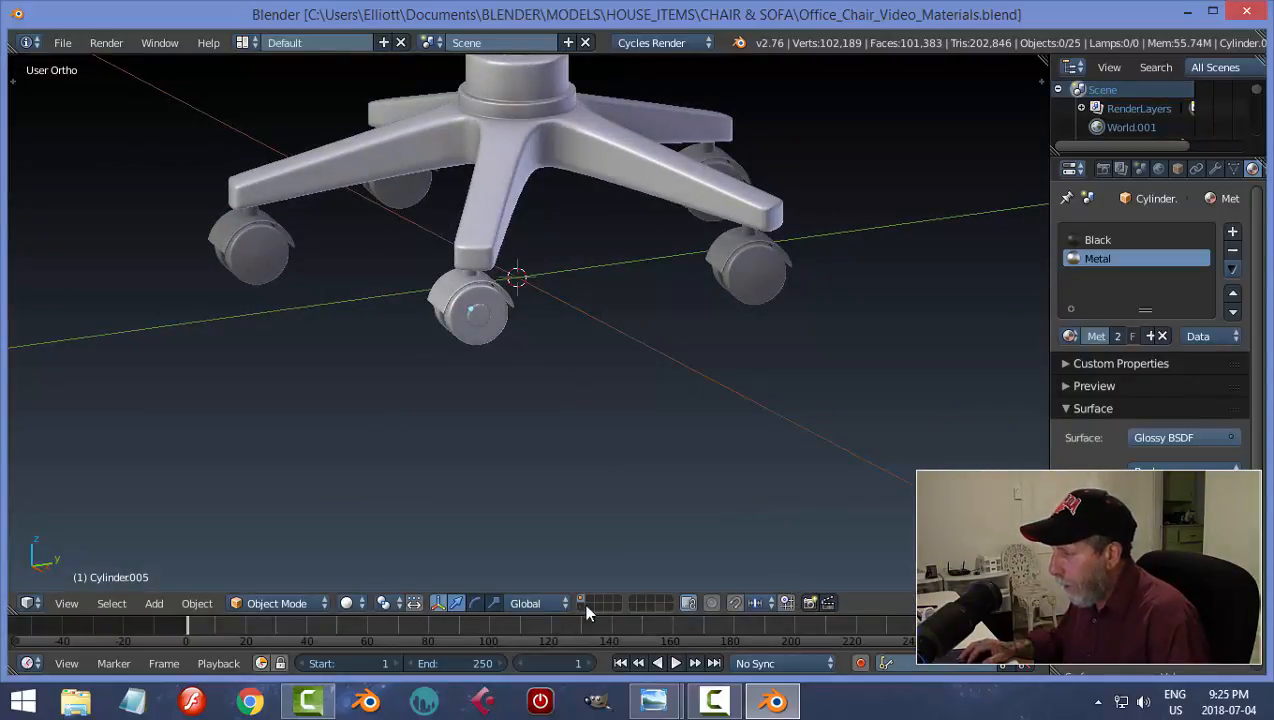
{"action": "left_click", "coordinate": [352, 603]}
{"action": "left_click", "coordinate": [385, 493]}
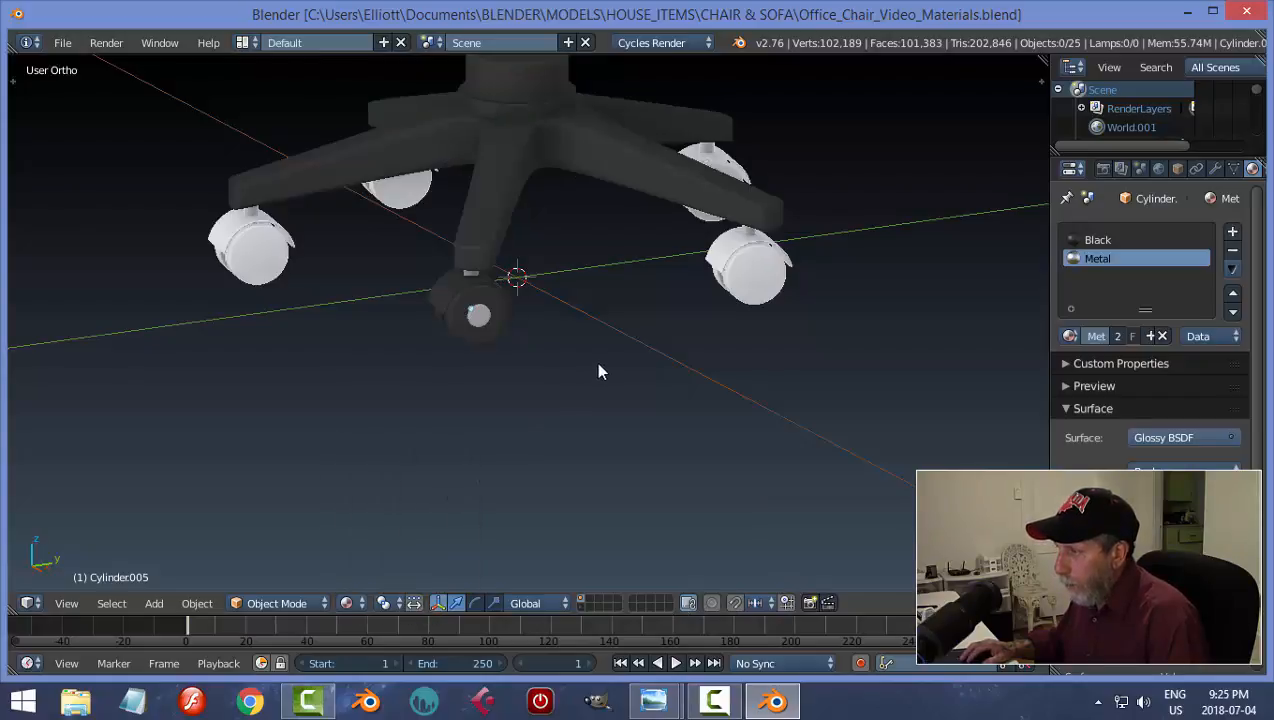
Box-select the two white casters farthest along the positive Y direction and delete them
{"action": "mouse_move", "coordinate": [595, 361]}
{"action": "middle_mouse_down", "text": "shift"}
{"action": "mouse_move", "coordinate": [609, 393]}
{"action": "mouse_move", "coordinate": [643, 415]}
{"action": "mouse_move", "coordinate": [785, 364]}
{"action": "mouse_move", "coordinate": [793, 401]}
{"action": "mouse_move", "coordinate": [788, 381]}
{"action": "mouse_move", "coordinate": [847, 390]}
{"action": "mouse_move", "coordinate": [771, 381]}
{"action": "mouse_move", "coordinate": [822, 392]}
{"action": "middle_mouse_up", "text": "shift"}
{"action": "key", "text": "b"}
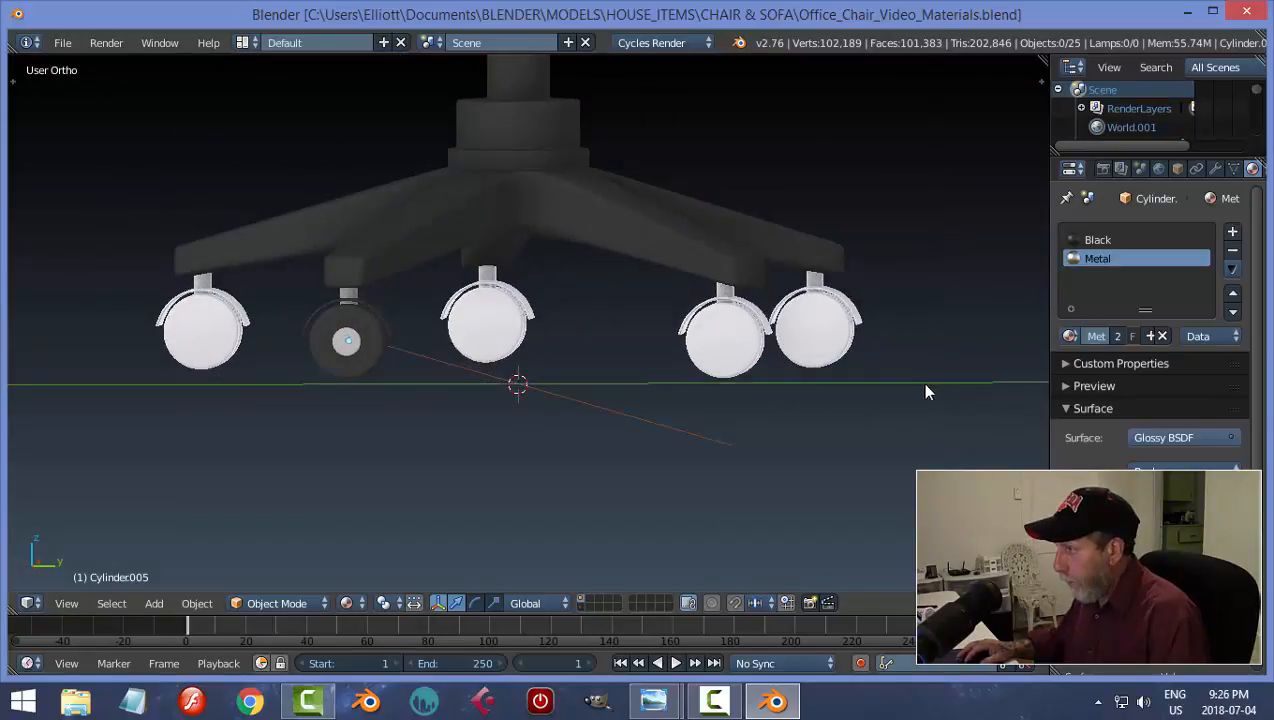
{"action": "left_click_drag", "start_coordinate": [929, 384], "coordinate": [668, 297]}
{"action": "key", "text": "x"}
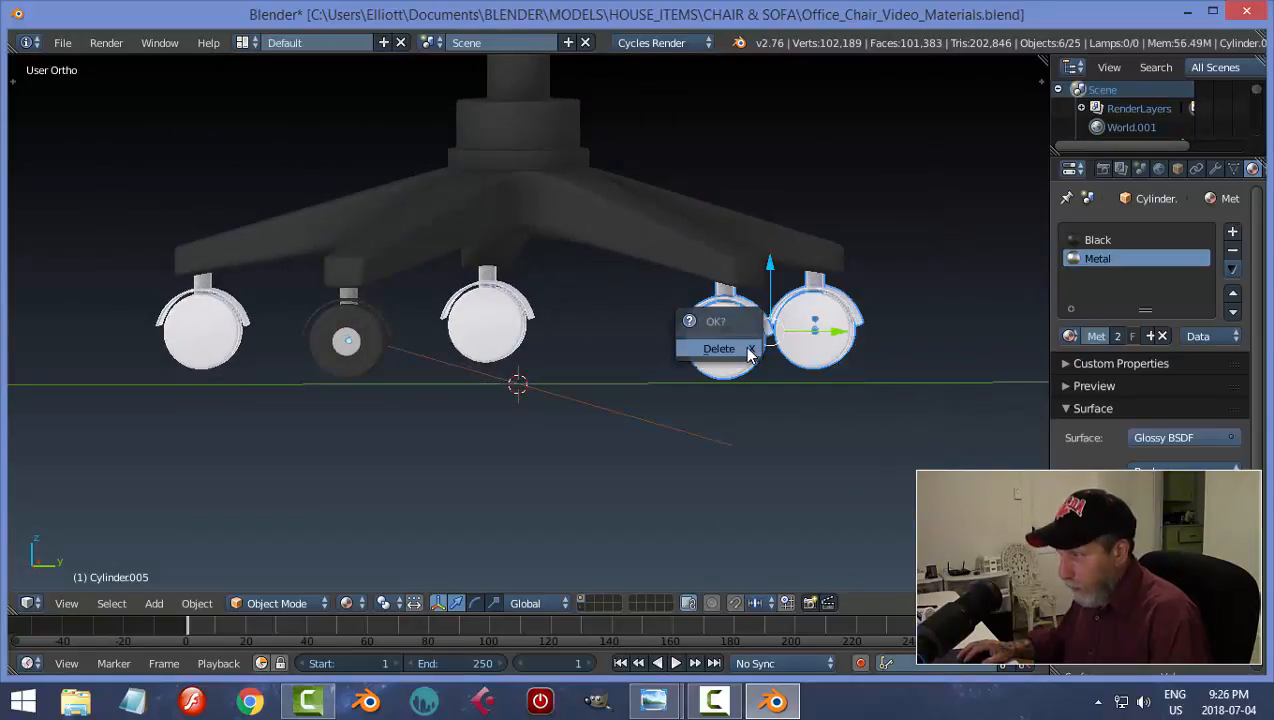
{"action": "left_click", "coordinate": [748, 352]}
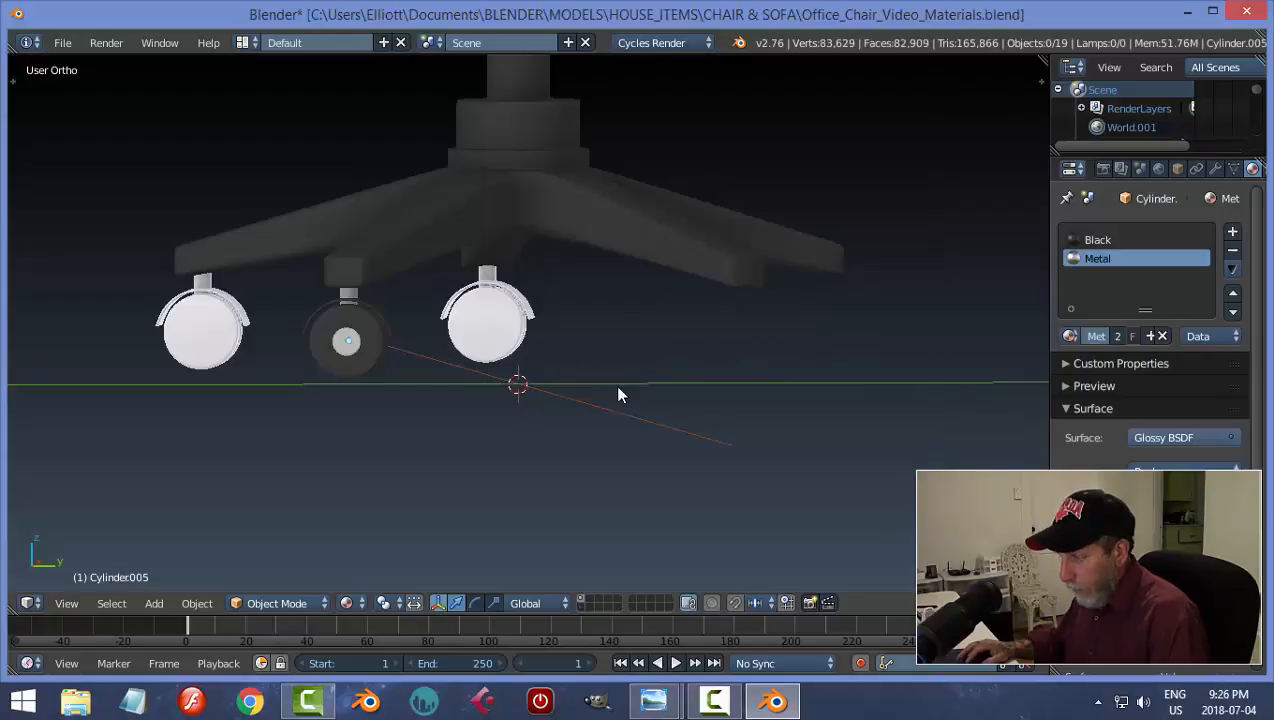
Delete the two remaining white casters, keeping only the caster with the black and metal materials
{"action": "key", "text": "b"}
{"action": "left_click_drag", "start_coordinate": [618, 395], "coordinate": [463, 282]}
{"action": "key", "text": "x"}
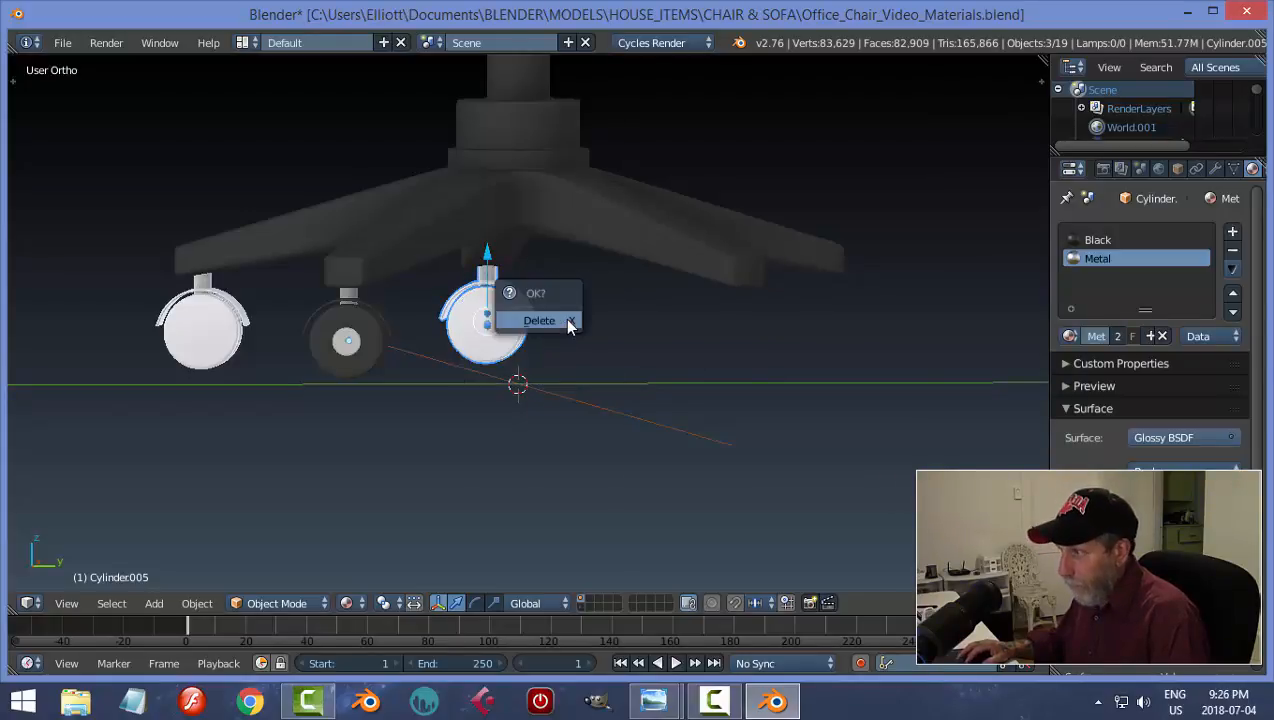
{"action": "left_click", "coordinate": [566, 323]}
{"action": "right_click", "coordinate": [230, 326]}
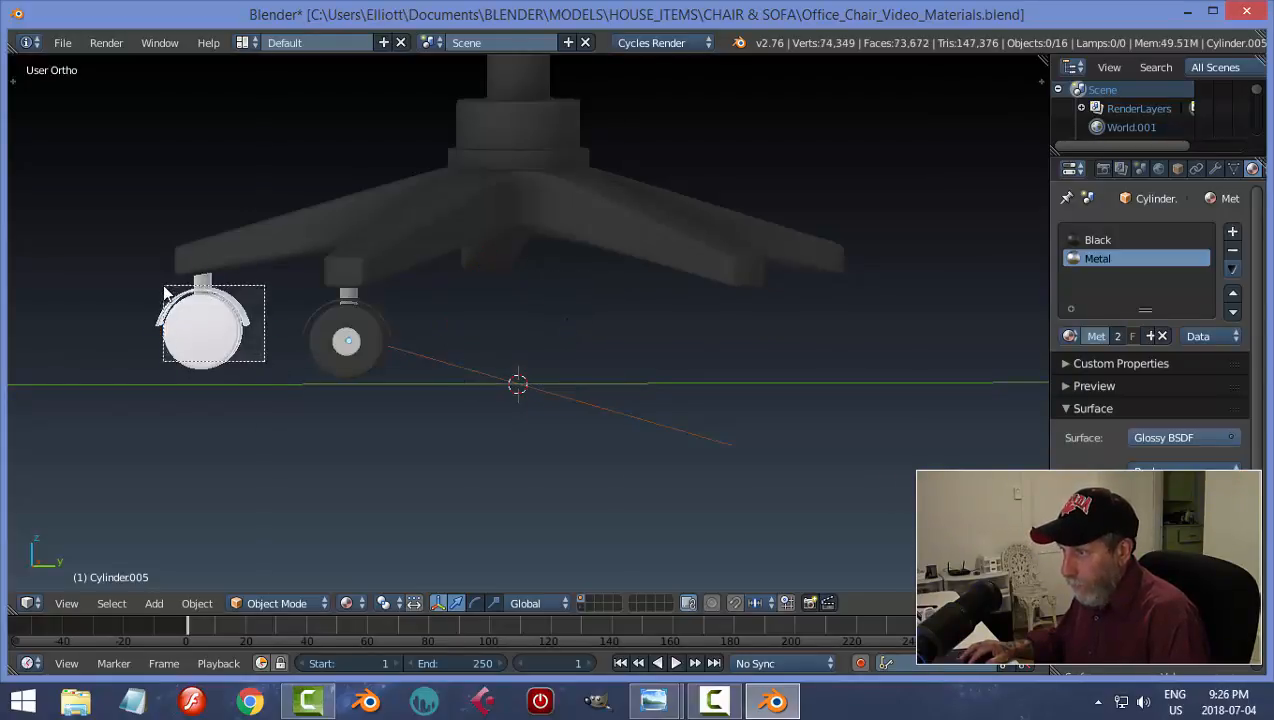
{"action": "key", "text": "x"}
{"action": "left_click", "coordinate": [180, 296]}
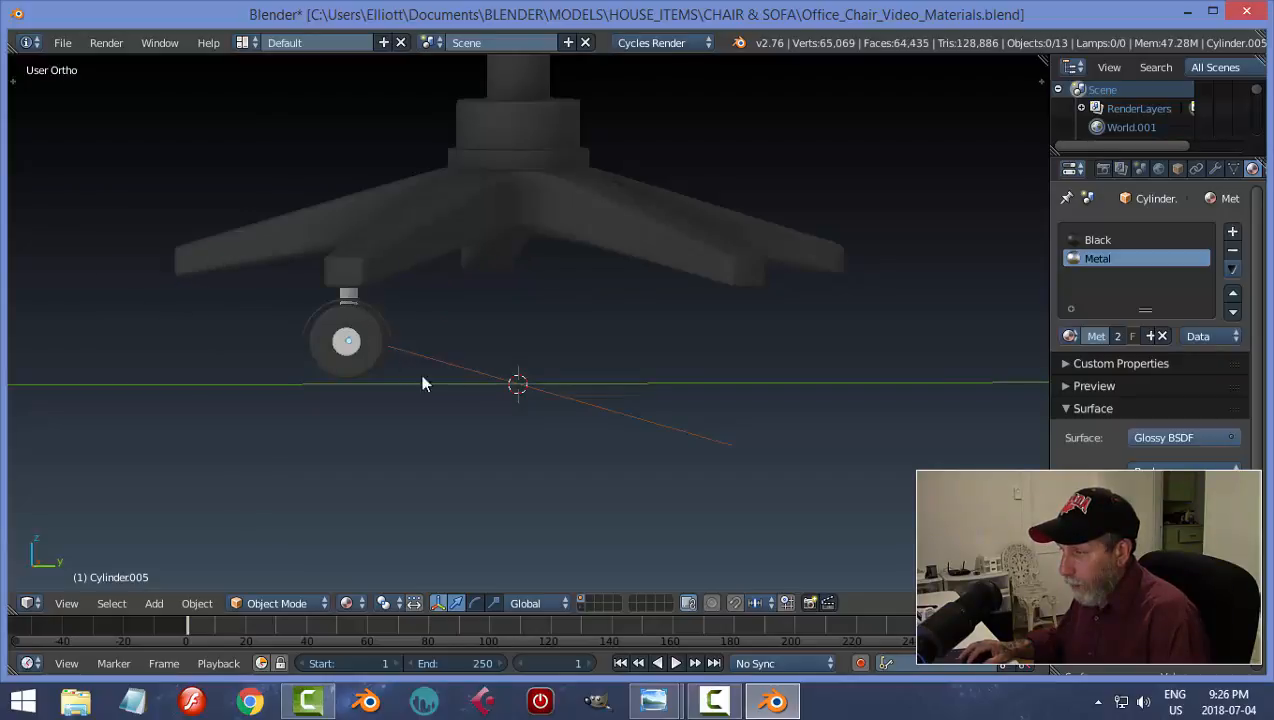
Box-select all parts of the remaining caster and show the chair from the top in wireframe shading
{"action": "left_click_drag", "start_coordinate": [490, 404], "coordinate": [279, 298]}
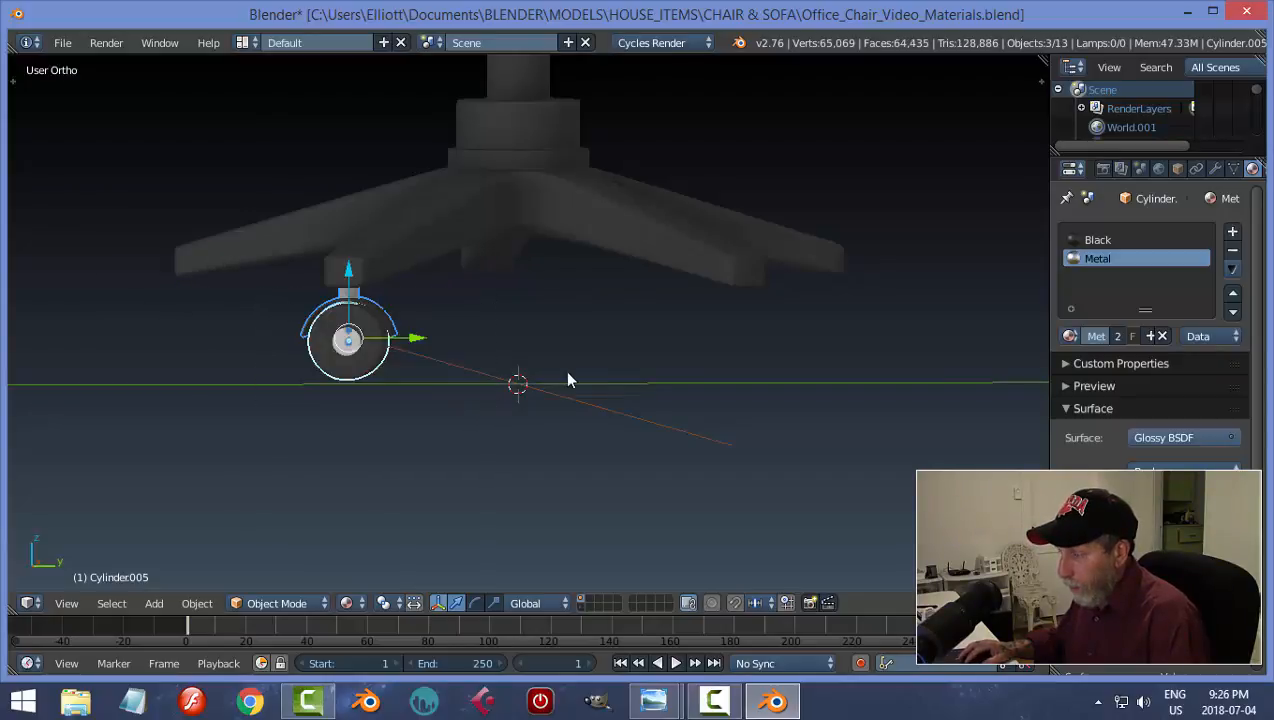
{"action": "key", "text": "KP_7"}
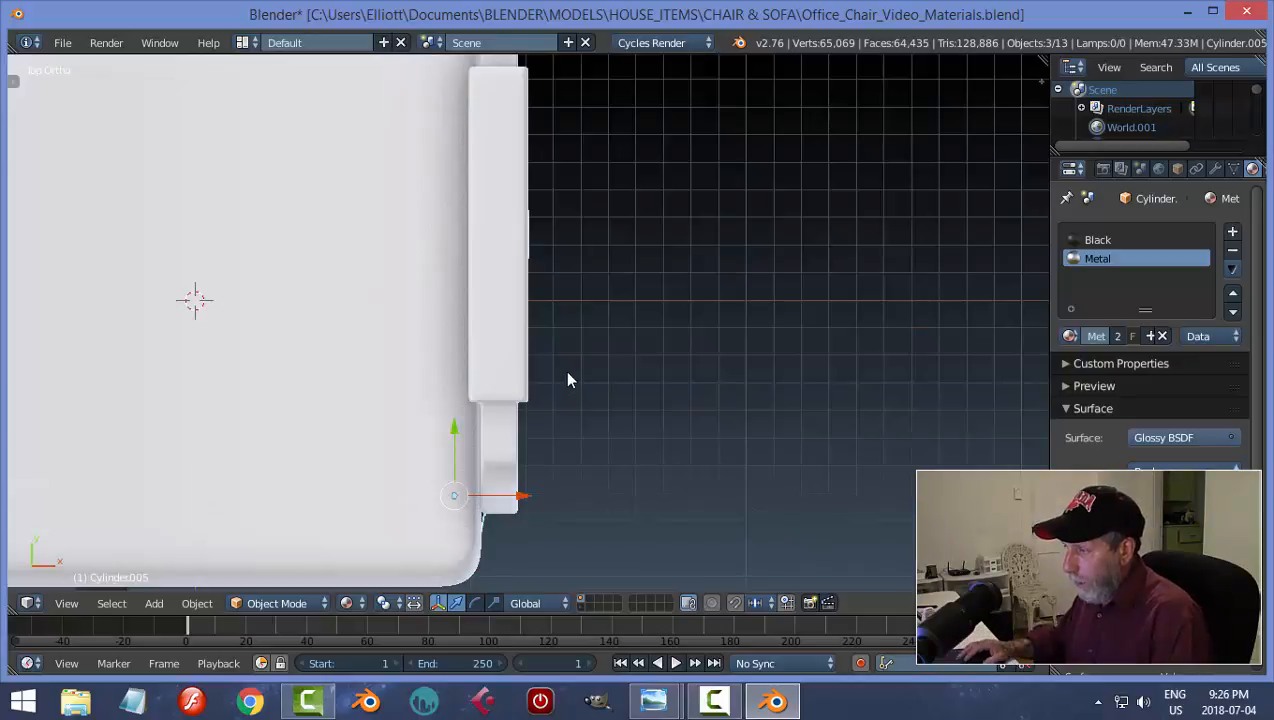
{"action": "scroll", "coordinate": [567, 379], "scroll_direction": "down", "scroll_amount": 4}
{"action": "key", "text": "z"}
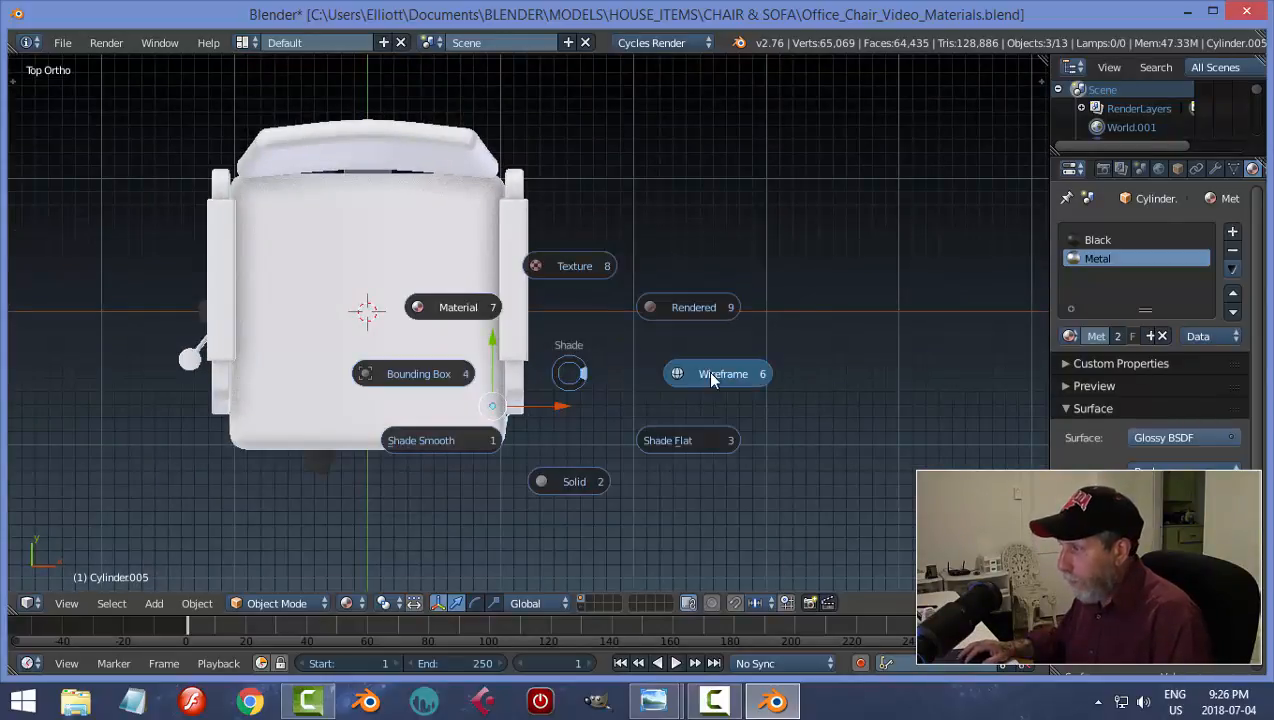
{"action": "left_click", "coordinate": [707, 370]}
Duplicate the selected caster and place the copy at the end of the leg pointing toward negative Y
{"action": "key", "text": "shift+d"}
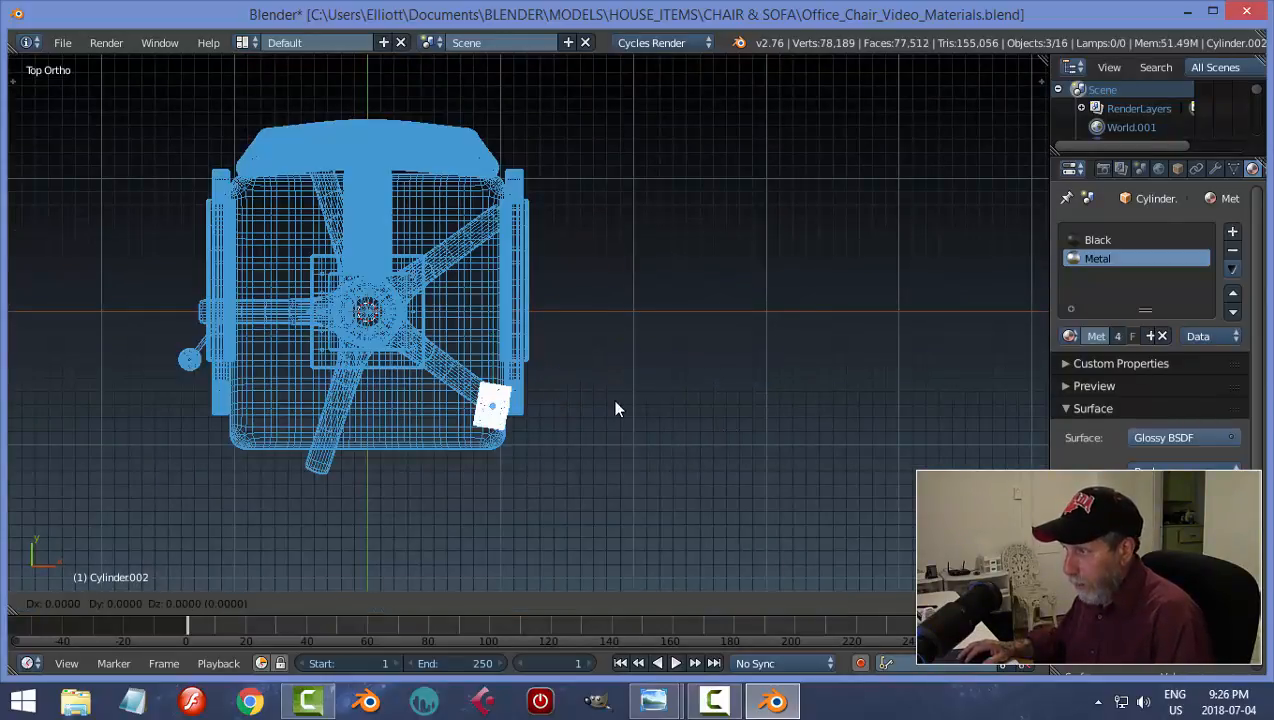
{"action": "key", "text": "Return"}
{"action": "key", "text": "g"}
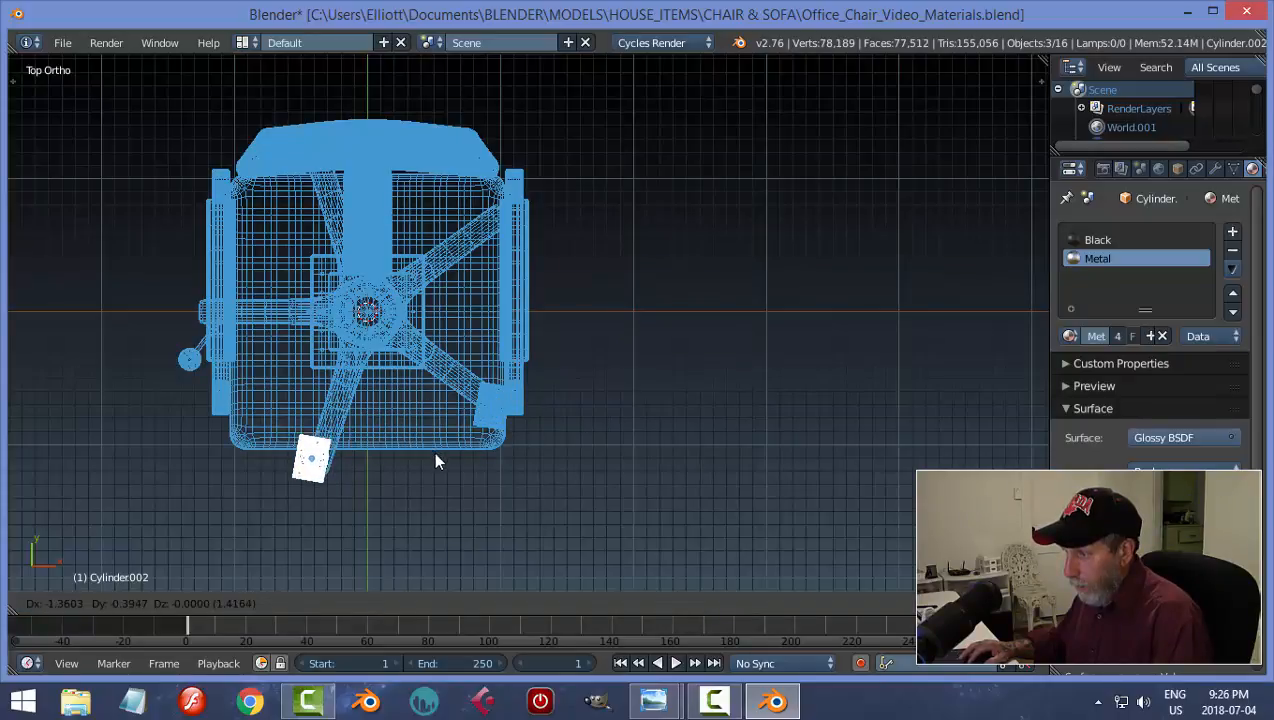
{"action": "left_click", "coordinate": [442, 458]}
Duplicate the caster again and place the copy at the end of the leg pointing along negative X
{"action": "key", "text": "shift+d"}
{"action": "key", "text": "Return"}
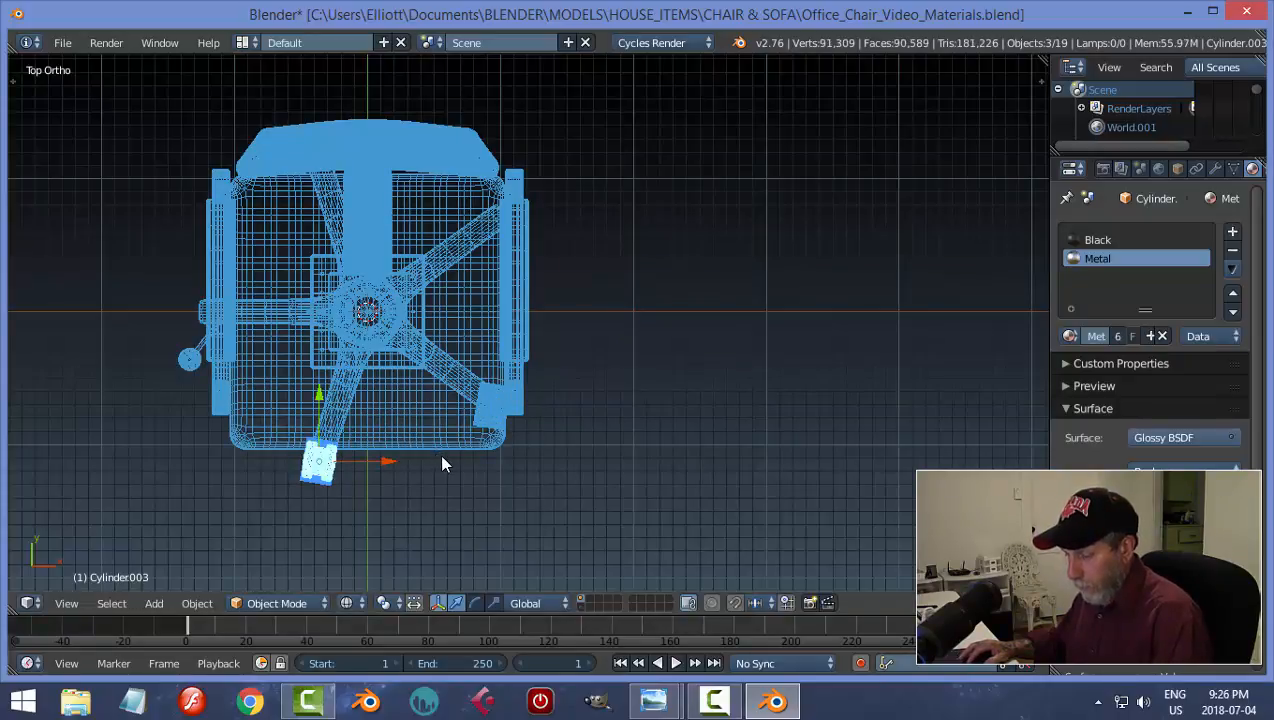
{"action": "key", "text": "g"}
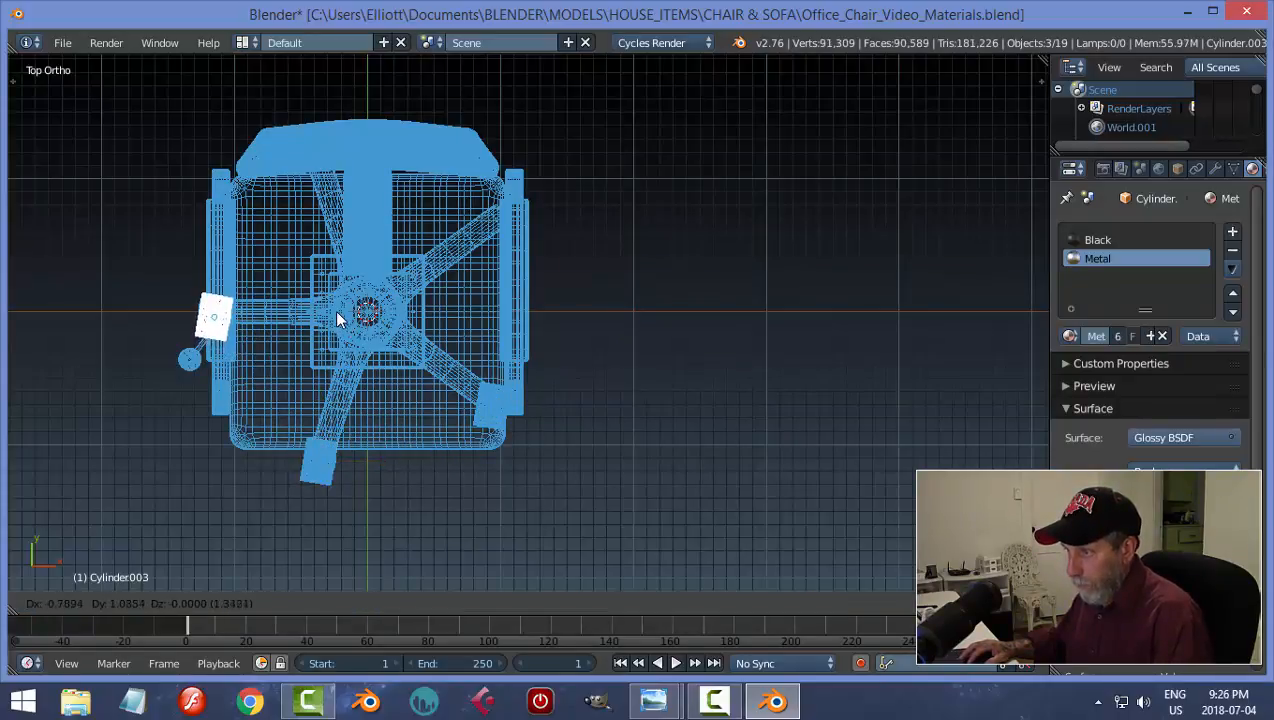
{"action": "left_click", "coordinate": [334, 308]}
Make two more caster duplicates and place one at the end of each leg on the positive Y side
{"action": "key", "text": "shift+d"}
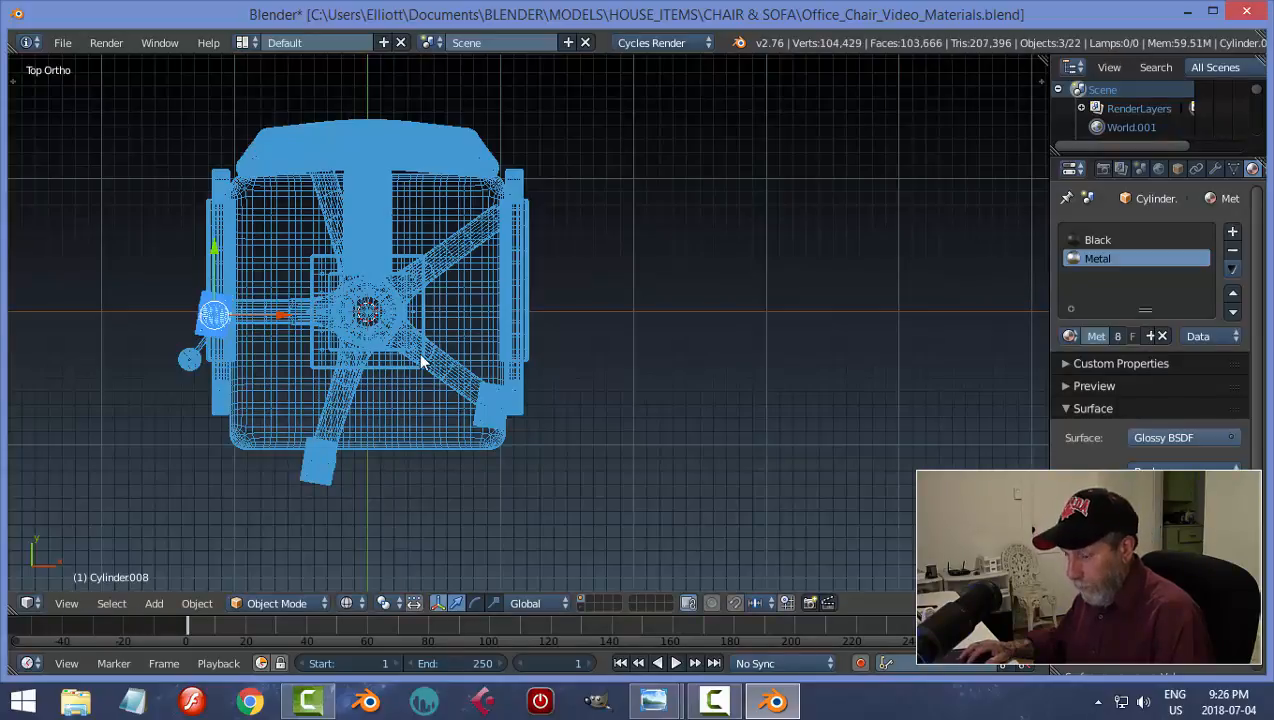
{"action": "left_click", "coordinate": [521, 194]}
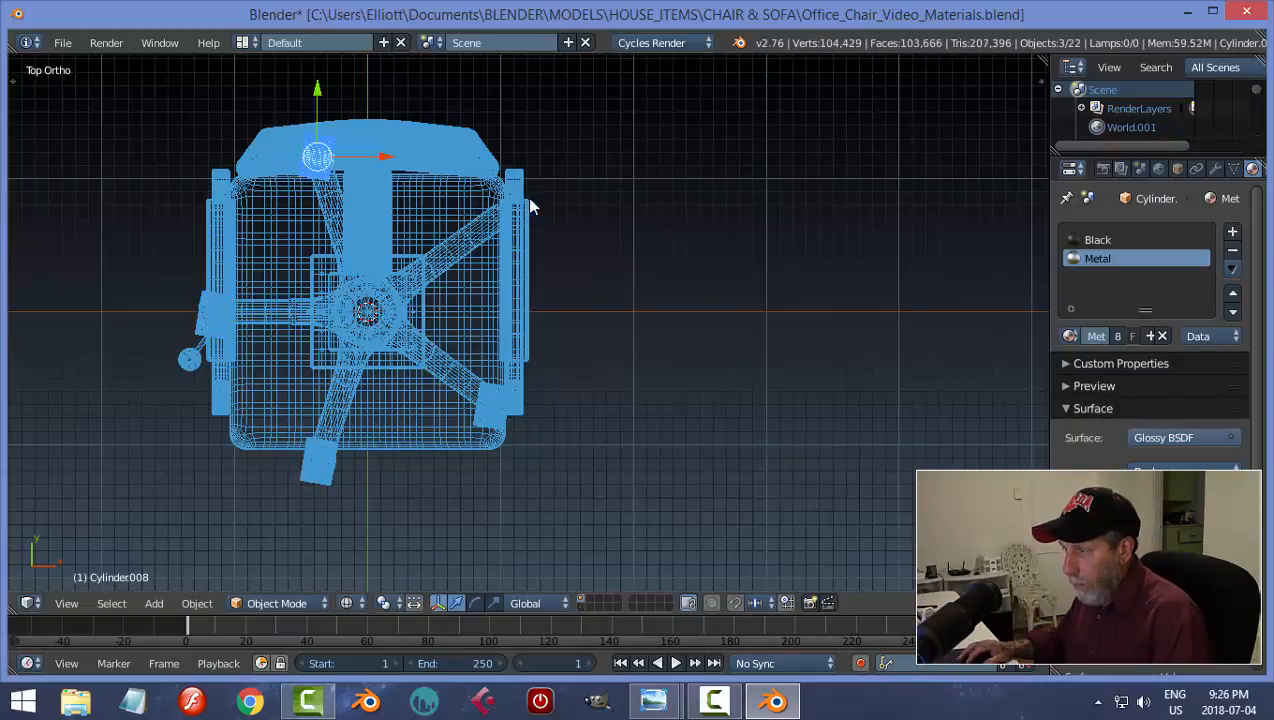
{"action": "key", "text": "shift+d"}
{"action": "key", "text": "Return"}
{"action": "key", "text": "g"}
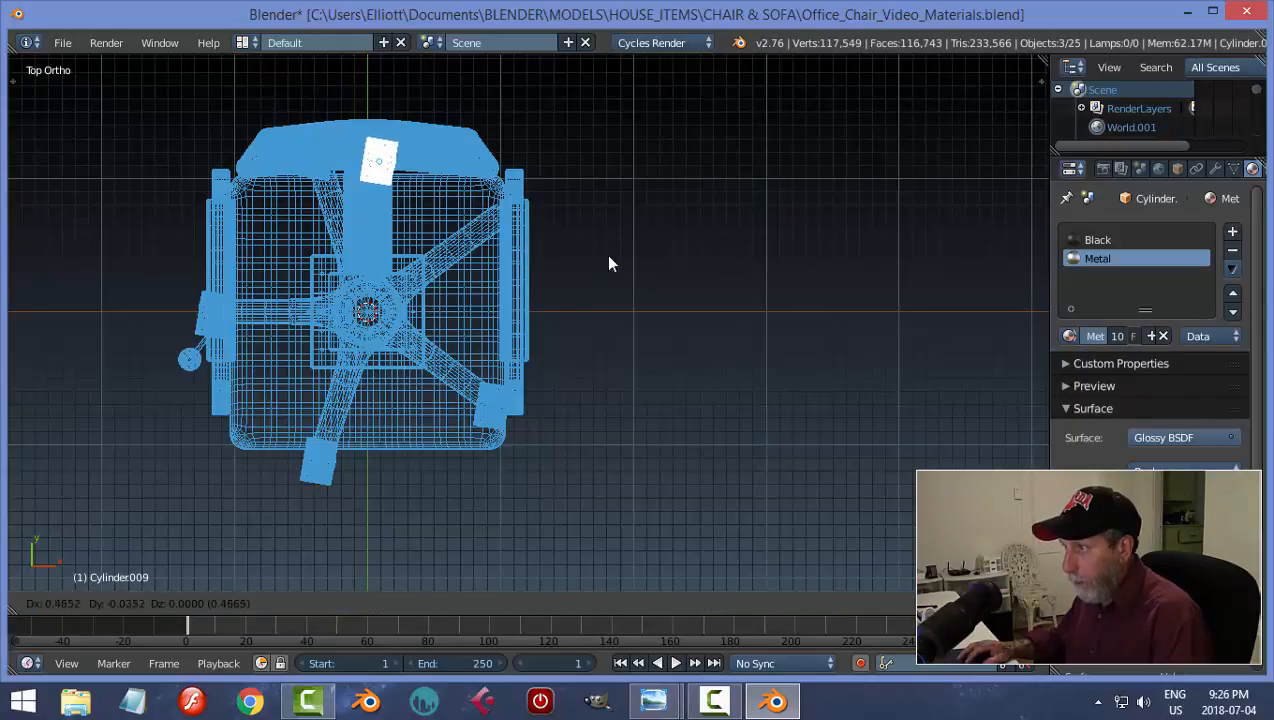
{"action": "left_click", "coordinate": [707, 307]}
Return to solid shading and nudge the last caster copy along Y and X to line up under its leg
{"action": "key", "text": "z"}
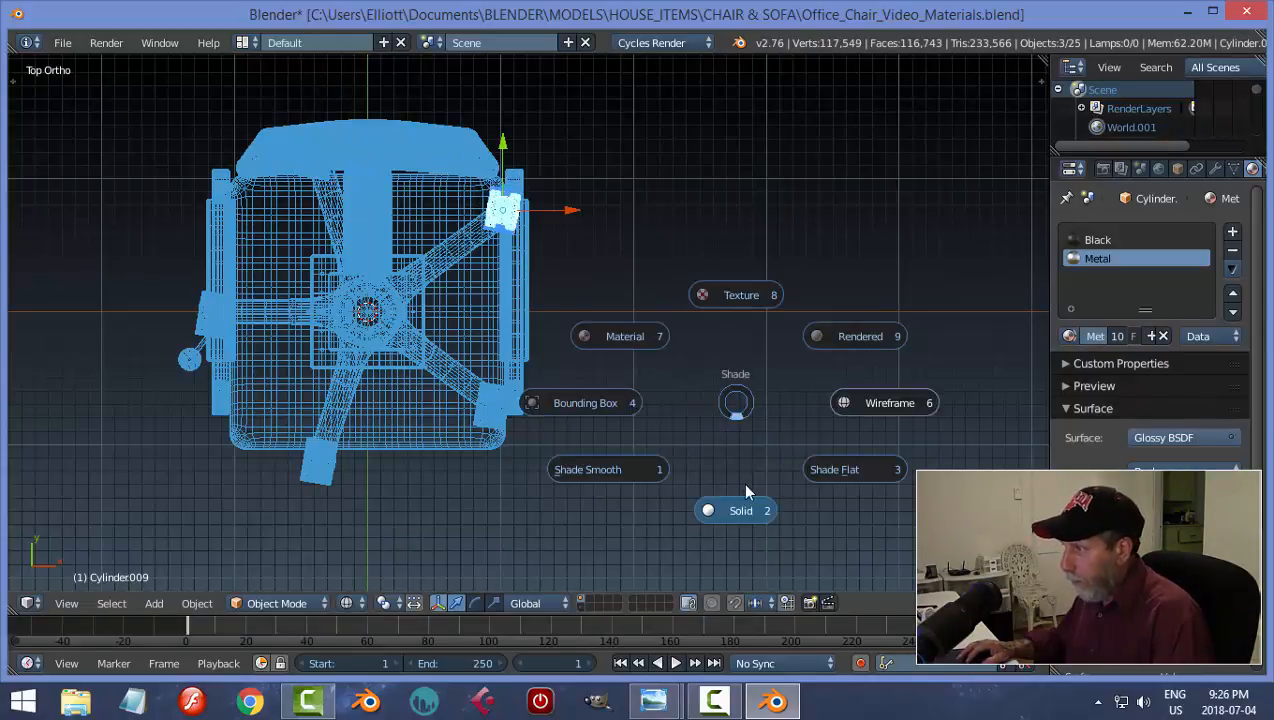
{"action": "left_click", "coordinate": [738, 500]}
{"action": "middle_click_drag", "start_coordinate": [825, 480], "coordinate": [760, 322]}
{"action": "key", "text": "g"}
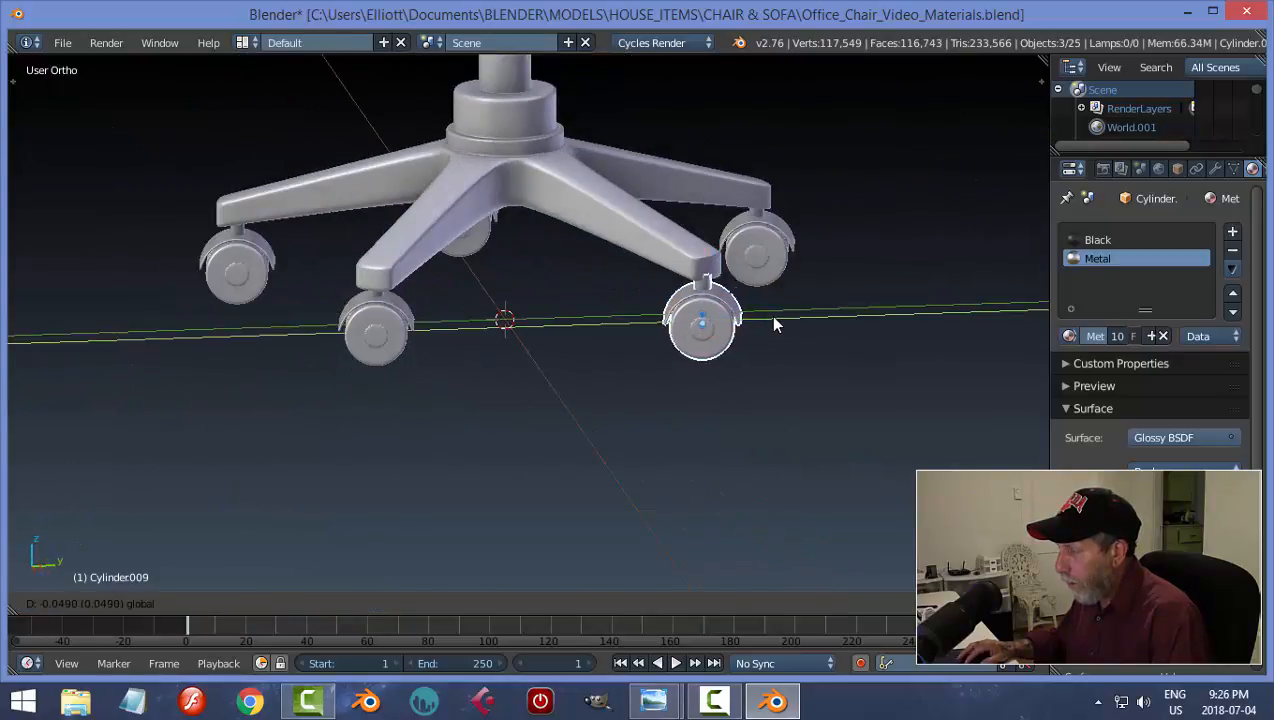
{"action": "left_click", "coordinate": [769, 315]}
{"action": "middle_click_drag", "start_coordinate": [830, 340], "coordinate": [659, 325]}
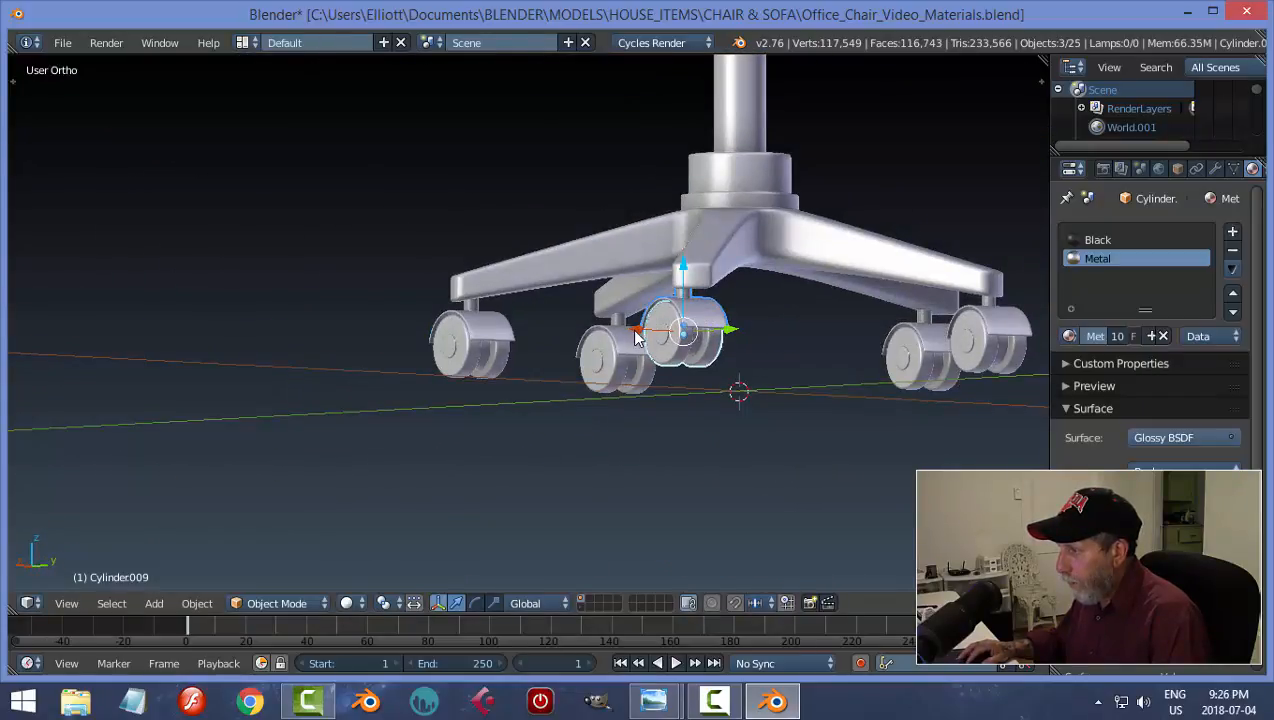
{"action": "left_click_drag", "start_coordinate": [634, 338], "coordinate": [643, 338]}
Select the parts of the original caster, including its curved cover and wheels
{"action": "middle_click_drag", "start_coordinate": [838, 380], "coordinate": [362, 320]}
{"action": "right_click", "coordinate": [257, 276]}
{"action": "right_click", "coordinate": [292, 296]}
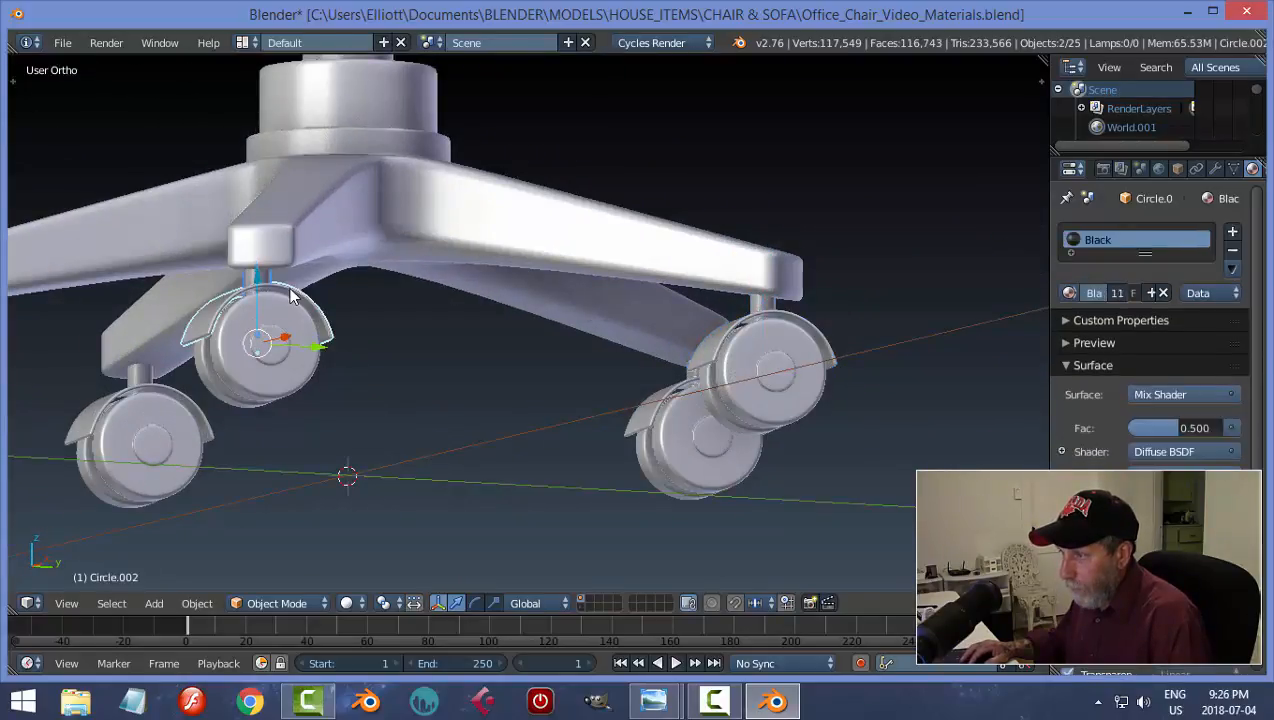
{"action": "right_click", "coordinate": [304, 330]}
Deselect everything, show the floor and check the chair with its five casters in rendered shading, then return to solid shading
{"action": "middle_click_drag", "start_coordinate": [335, 333], "coordinate": [628, 500]}
{"action": "scroll", "coordinate": [345, 382], "scroll_direction": "down", "scroll_amount": 3}
{"action": "scroll", "coordinate": [601, 384], "scroll_direction": "down", "scroll_amount": 2}
{"action": "key", "text": "a"}
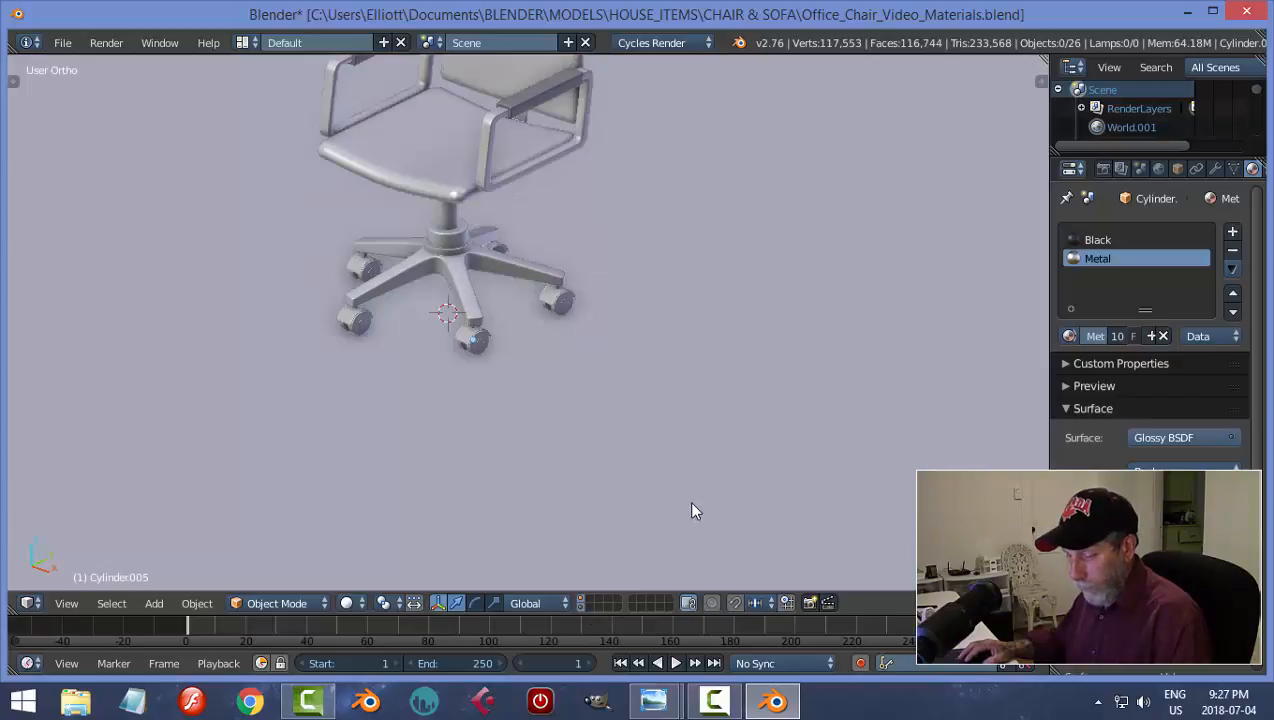
{"action": "key", "text": "shift+z"}
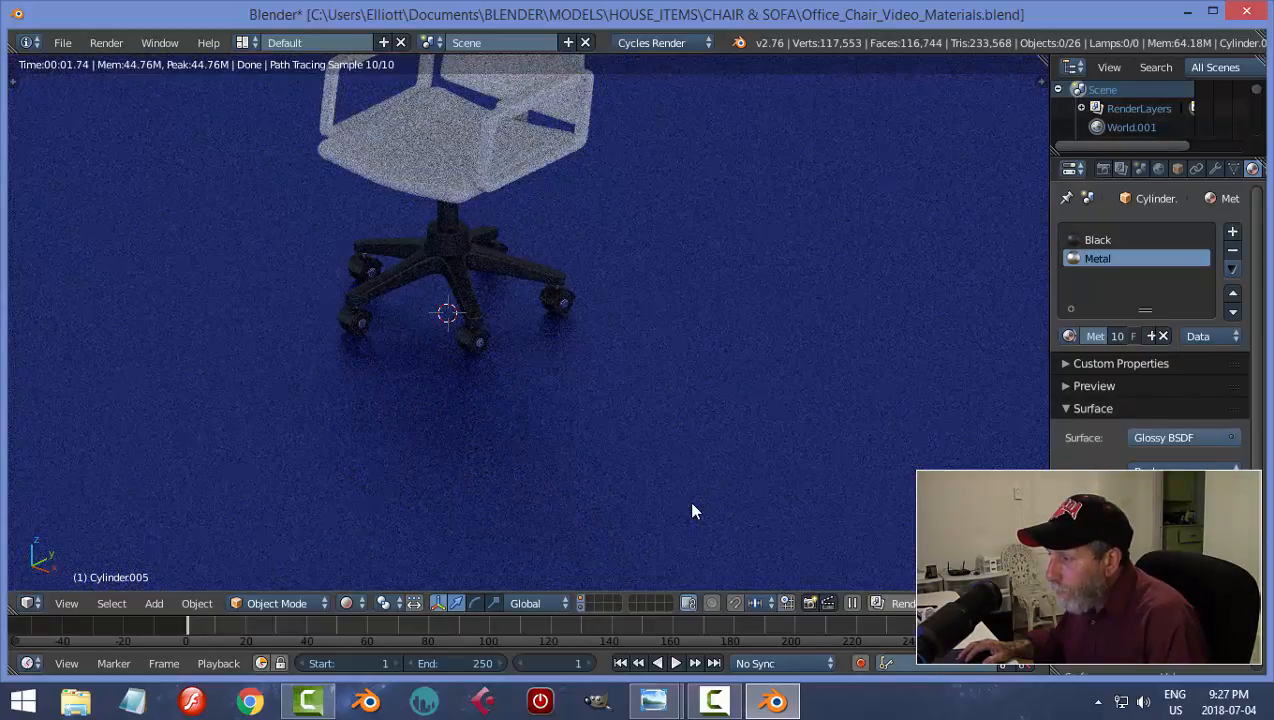
{"action": "key", "text": "shift+z"}
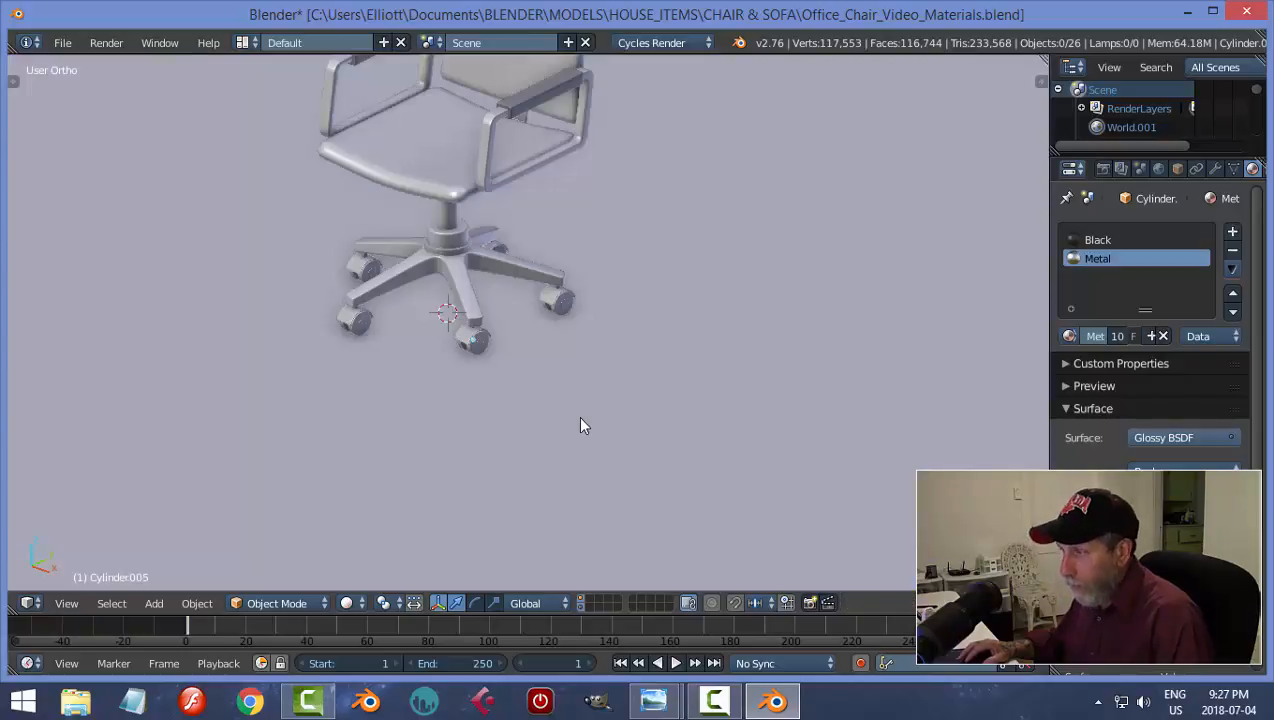
Save over the existing blend file and take the floor out of the view
{"action": "key", "text": "ctrl+s"}
{"action": "left_click", "coordinate": [581, 421]}
{"action": "middle_click_drag", "start_coordinate": [563, 323], "coordinate": [640, 230]}
{"action": "scroll", "coordinate": [639, 358], "scroll_direction": "up", "scroll_amount": 3}
{"action": "scroll", "coordinate": [644, 340], "scroll_direction": "up", "scroll_amount": 2}
{"action": "right_click", "coordinate": [576, 590]}
{"action": "key", "text": "Delete"}
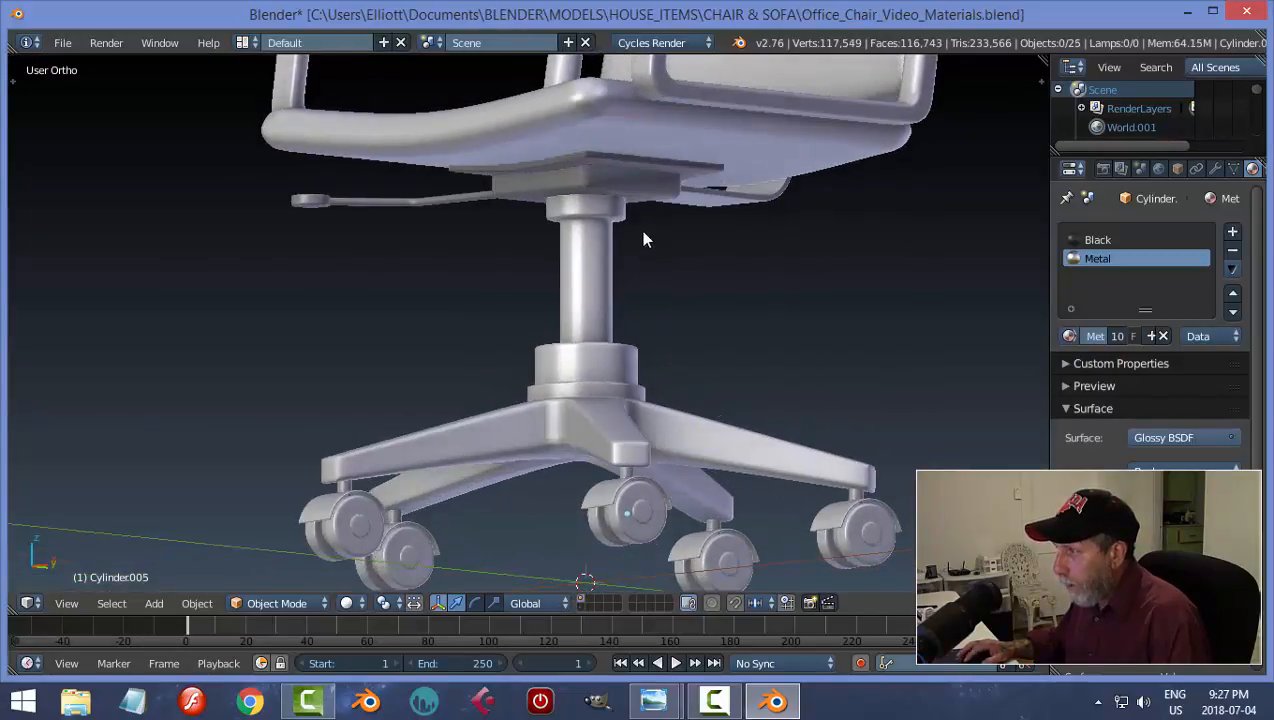
Assign the existing Black material to the mounting block and the flat plate beneath the seat
{"action": "right_click", "coordinate": [630, 192]}
{"action": "left_click", "coordinate": [1069, 291]}
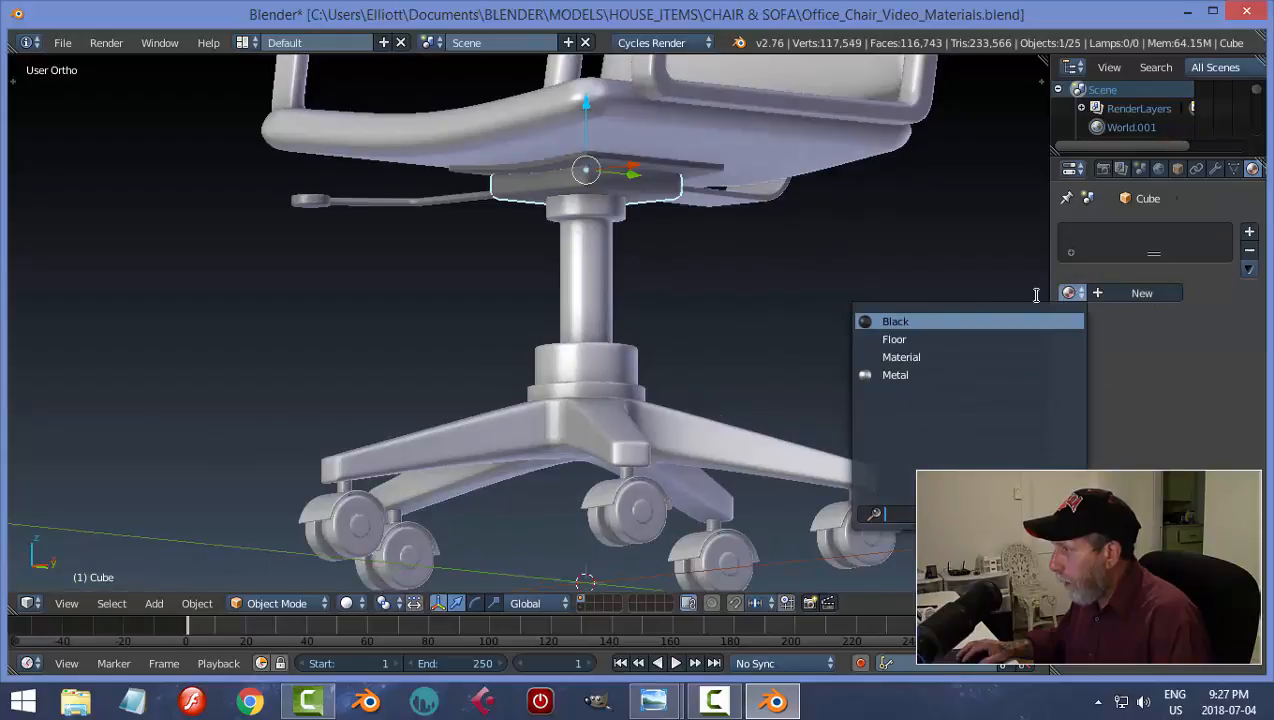
{"action": "left_click", "coordinate": [947, 322]}
{"action": "right_click", "coordinate": [676, 174]}
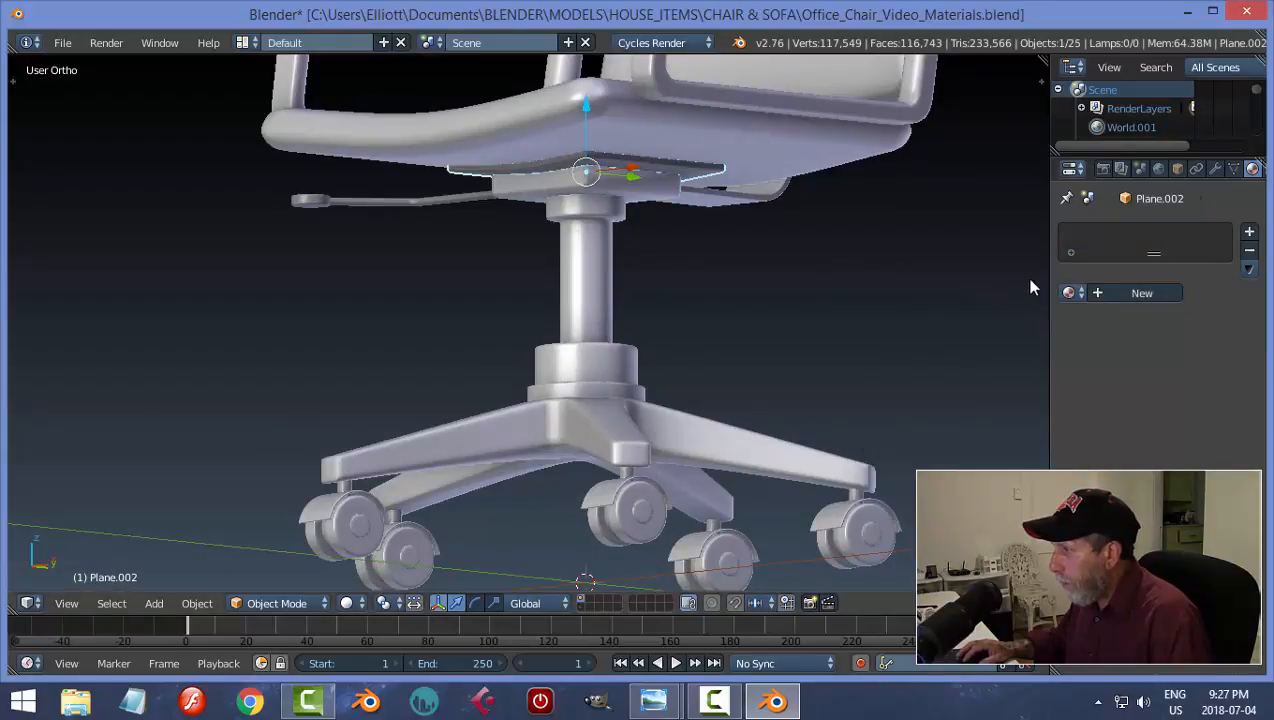
{"action": "left_click", "coordinate": [1068, 291]}
{"action": "left_click", "coordinate": [958, 321]}
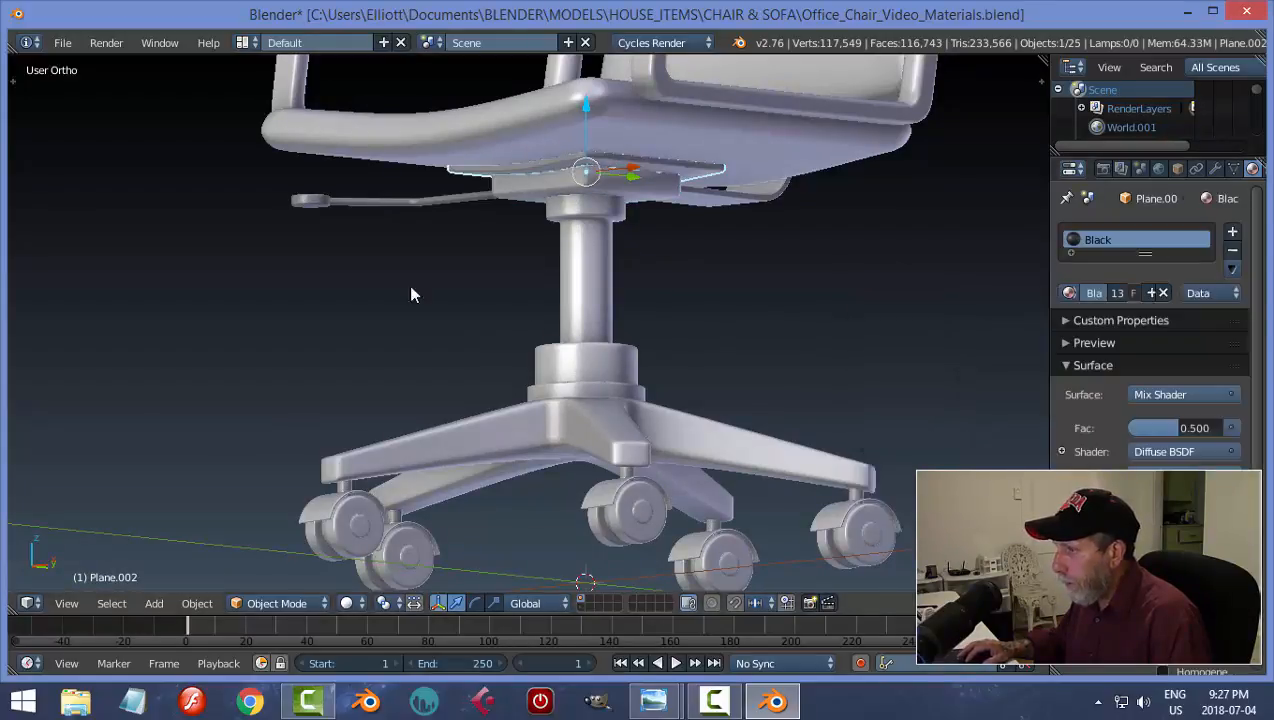
Assign the Black material to the adjustment lever's knob and the Metal material to its rod
{"action": "right_click", "coordinate": [308, 203]}
{"action": "left_click", "coordinate": [1070, 292]}
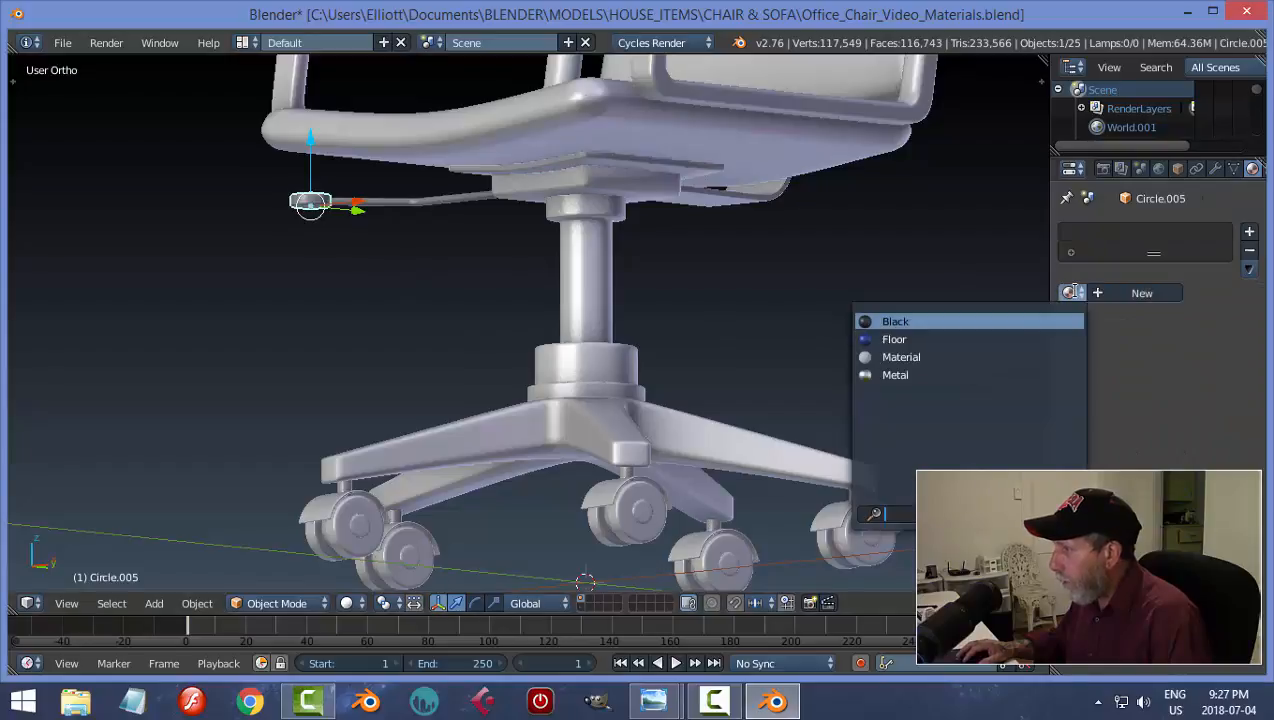
{"action": "left_click", "coordinate": [953, 321]}
{"action": "right_click", "coordinate": [441, 204]}
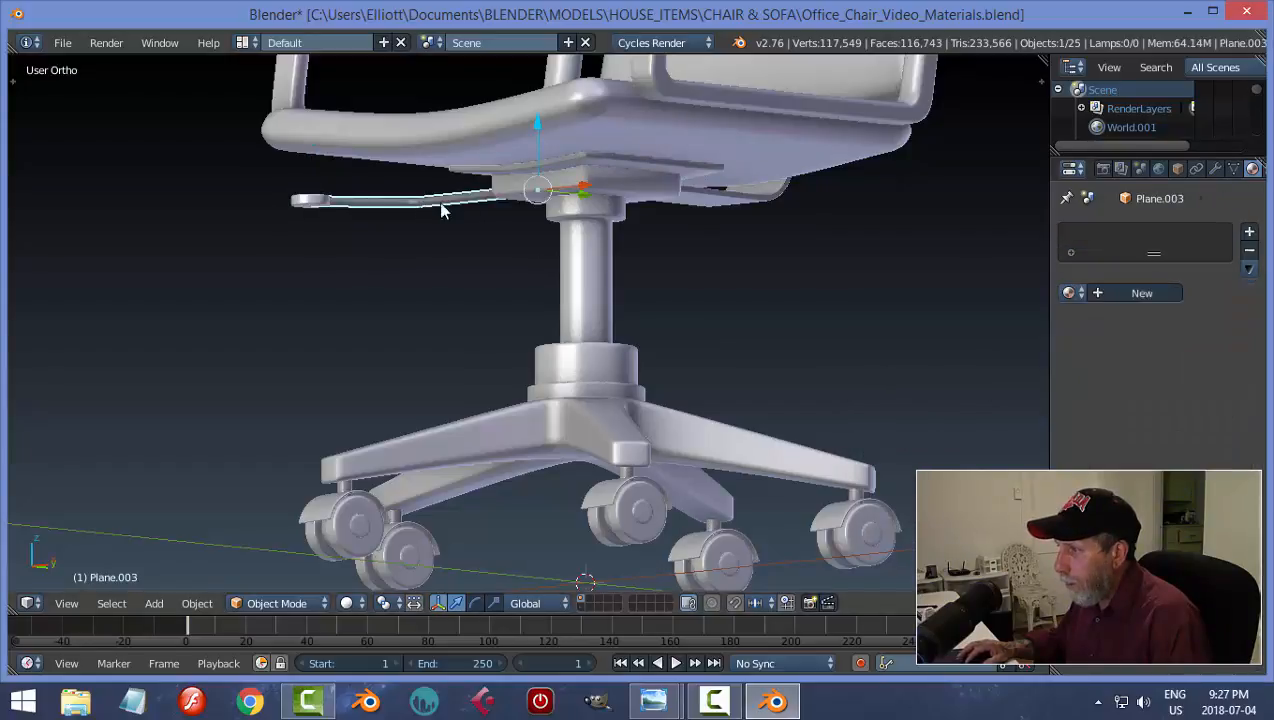
{"action": "left_click", "coordinate": [1070, 292]}
{"action": "left_click", "coordinate": [950, 372]}
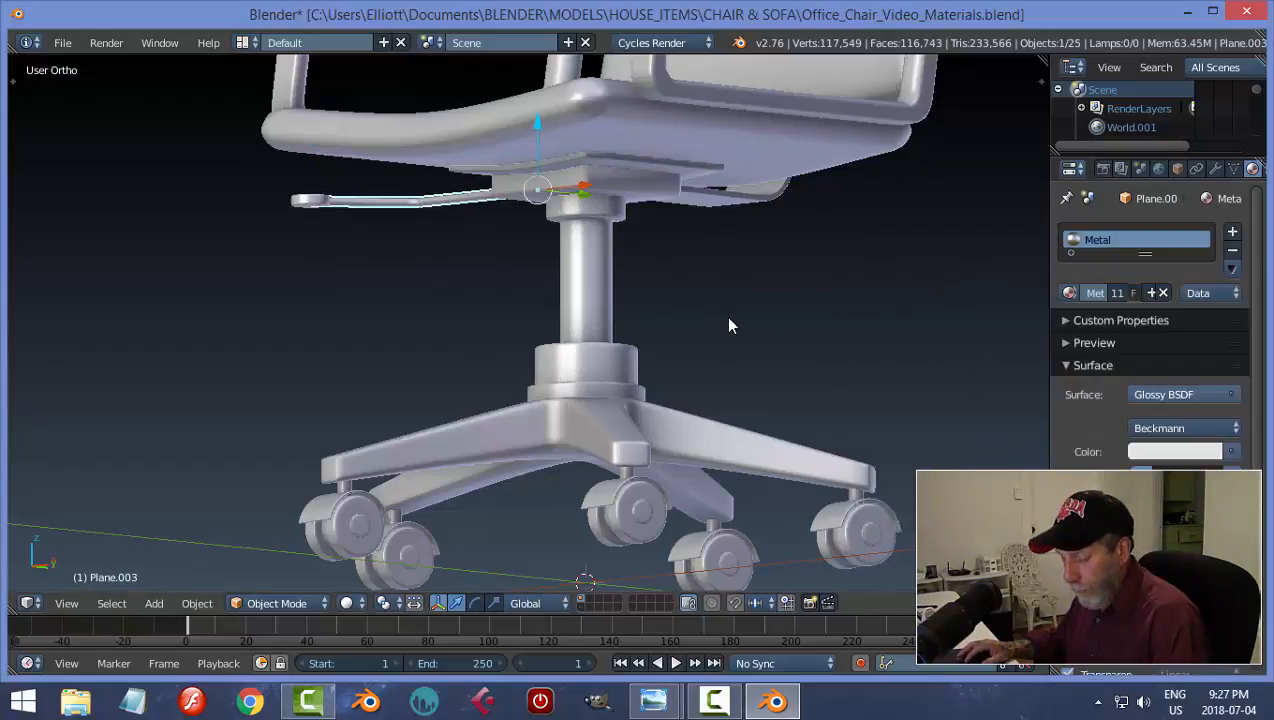
Check the underside materials in rendered shading, return to solid shading, and save over the existing blend file
{"action": "key", "text": "a"}
{"action": "key", "text": "shift+z"}
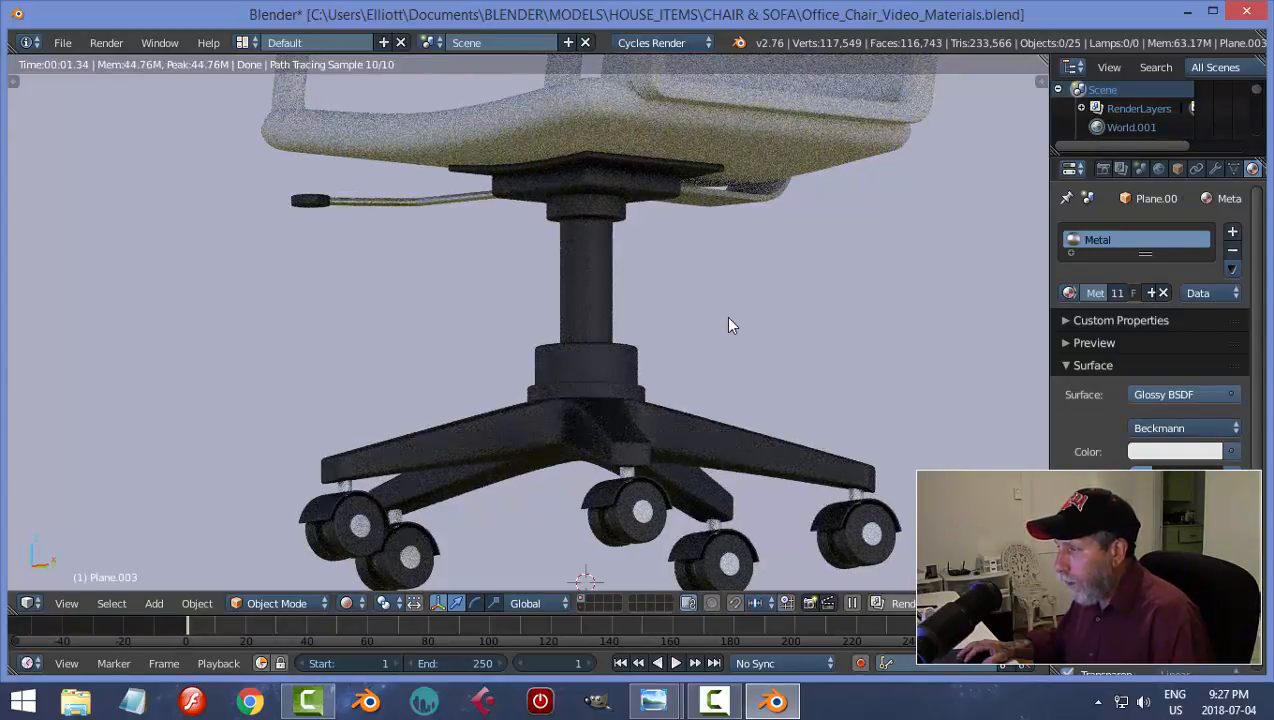
{"action": "key", "text": "shift+z"}
{"action": "key", "text": "KP_5"}
{"action": "key", "text": "ctrl+s"}
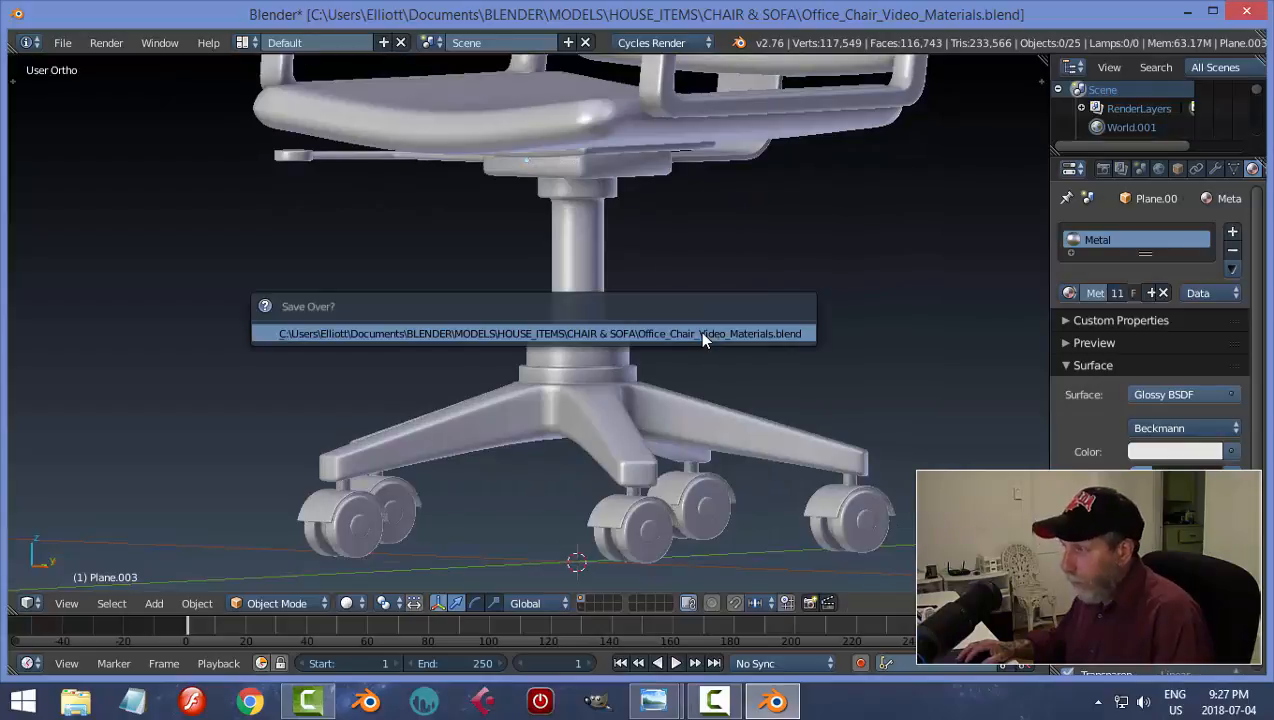
{"action": "left_click", "coordinate": [703, 340]}
Open the chair base and column mesh in Edit Mode with face selection
{"action": "right_click", "coordinate": [549, 242]}
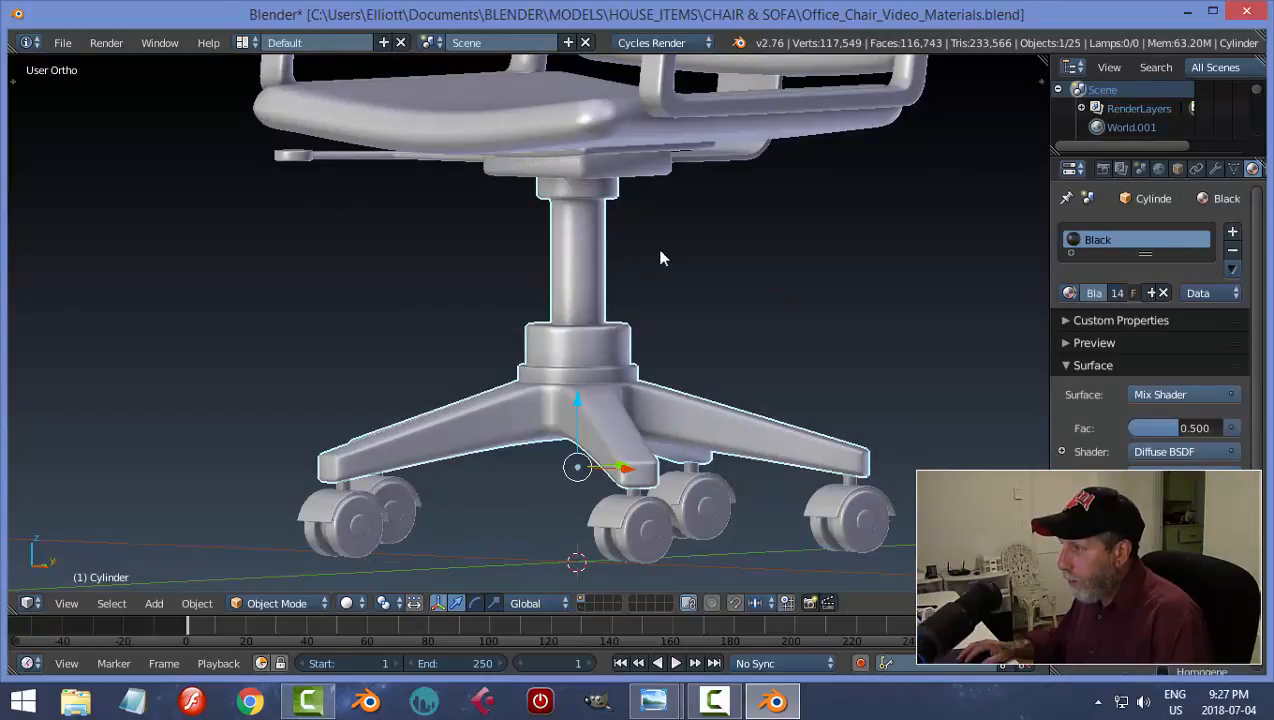
{"action": "left_click", "coordinate": [734, 253]}
{"action": "scroll", "coordinate": [657, 279], "scroll_direction": "up", "scroll_amount": 3}
{"action": "key", "text": "ctrl+Tab"}
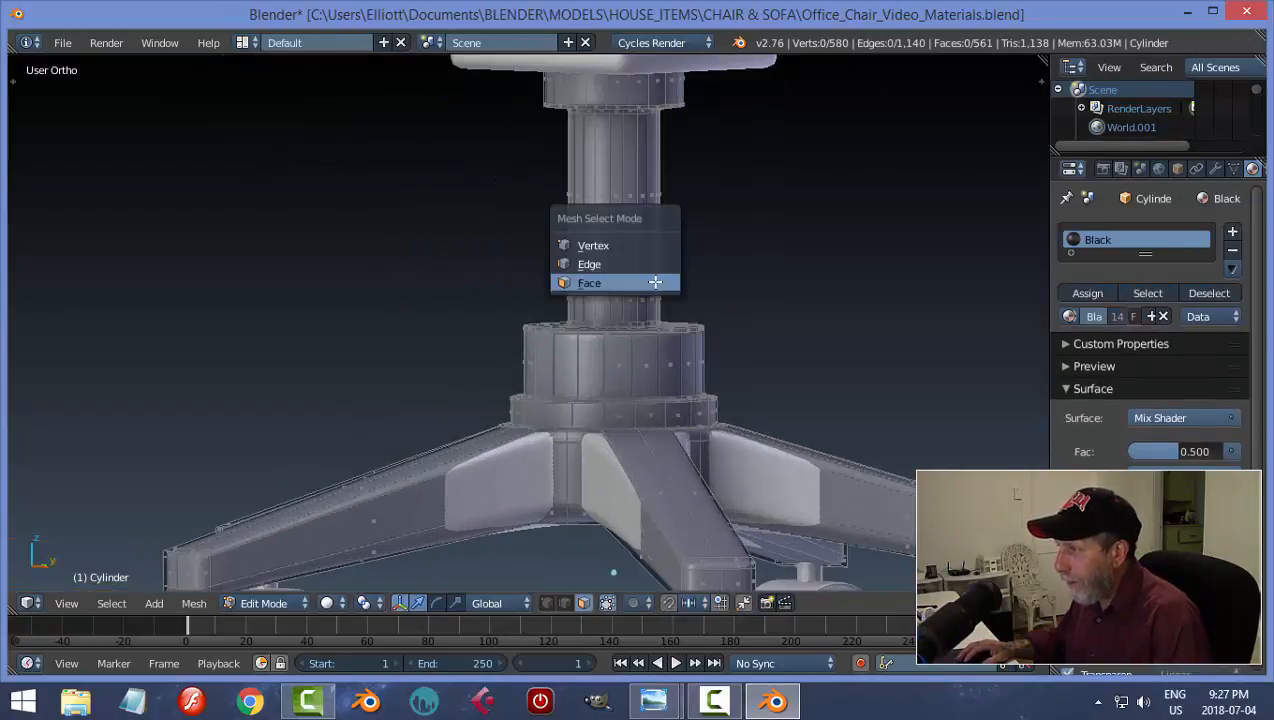
{"action": "left_click", "coordinate": [597, 284]}
Select all face loops of the central column between the base hub and the collar beneath the seat
{"action": "right_click", "coordinate": [611, 196], "text": "alt"}
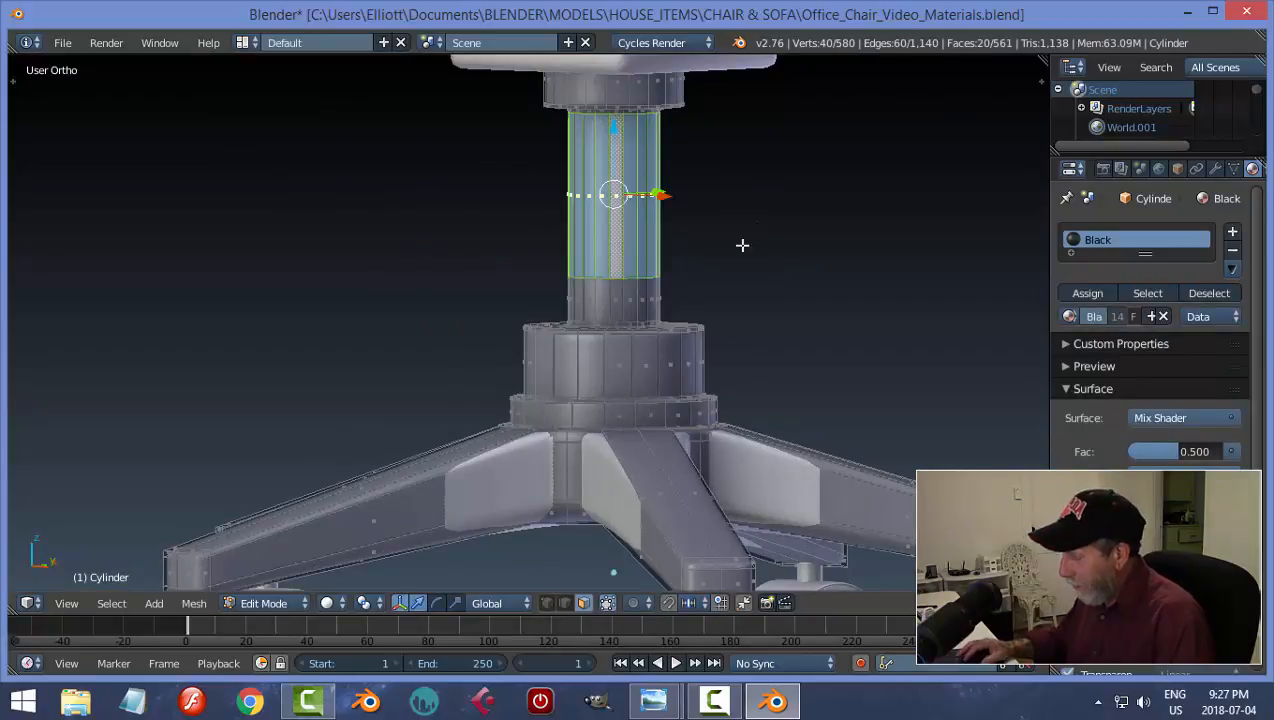
{"action": "right_click", "coordinate": [623, 296], "text": "alt+shift"}
{"action": "scroll", "coordinate": [620, 290], "scroll_direction": "up", "scroll_amount": 7}
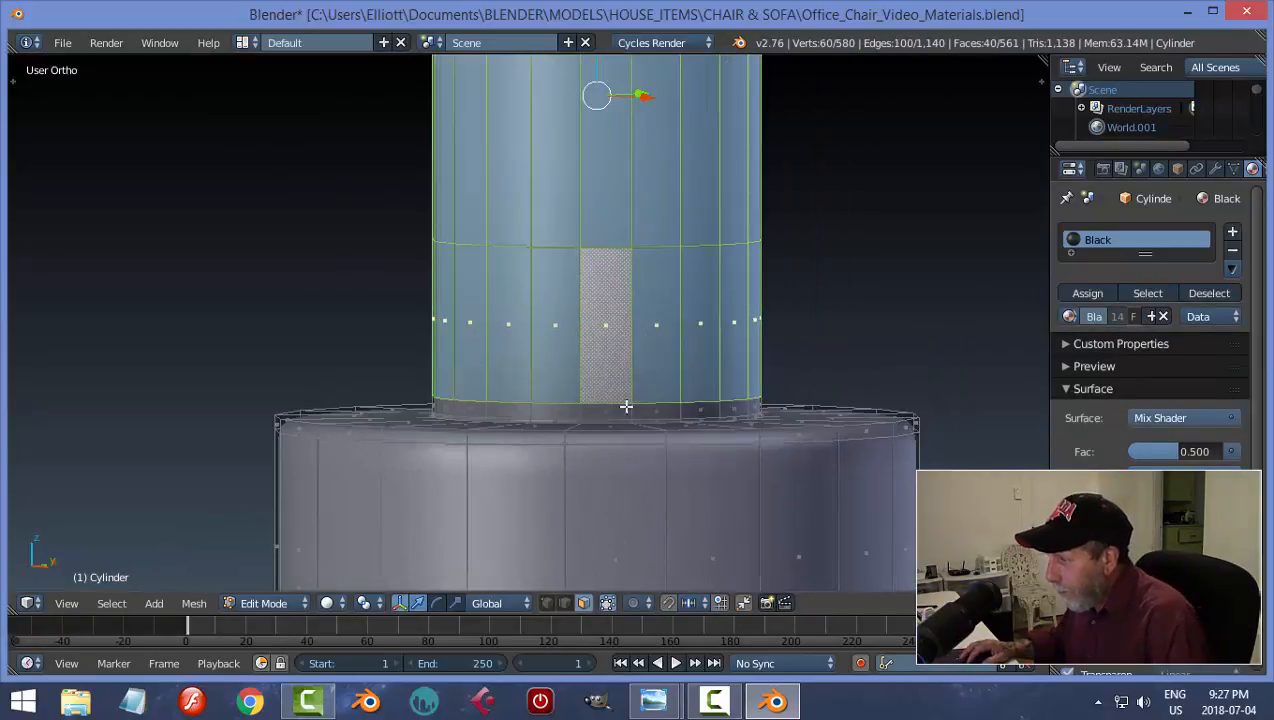
{"action": "right_click", "coordinate": [631, 407], "text": "alt+shift"}
{"action": "scroll", "coordinate": [722, 233], "scroll_direction": "down", "scroll_amount": 4}
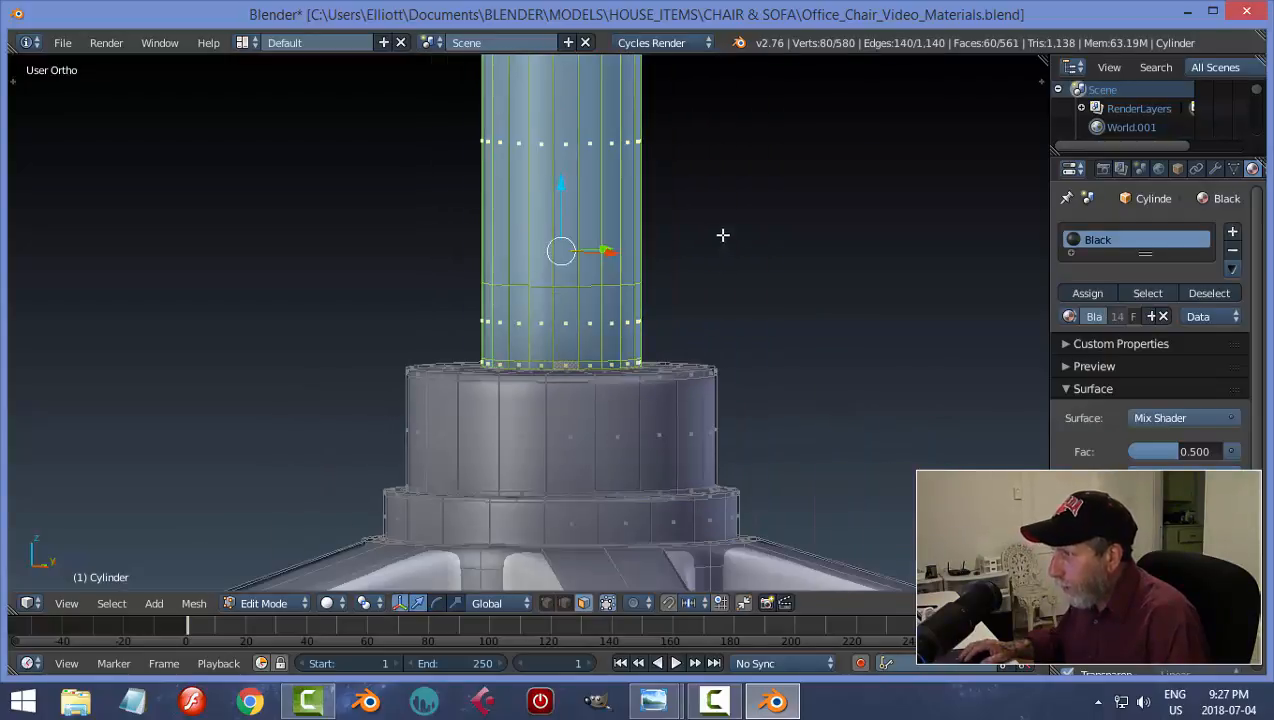
{"action": "middle_click_drag", "start_coordinate": [722, 233], "coordinate": [728, 427], "text": "shift"}
{"action": "scroll", "coordinate": [718, 379], "scroll_direction": "up", "scroll_amount": 4}
{"action": "middle_click_drag", "start_coordinate": [718, 379], "coordinate": [629, 250]}
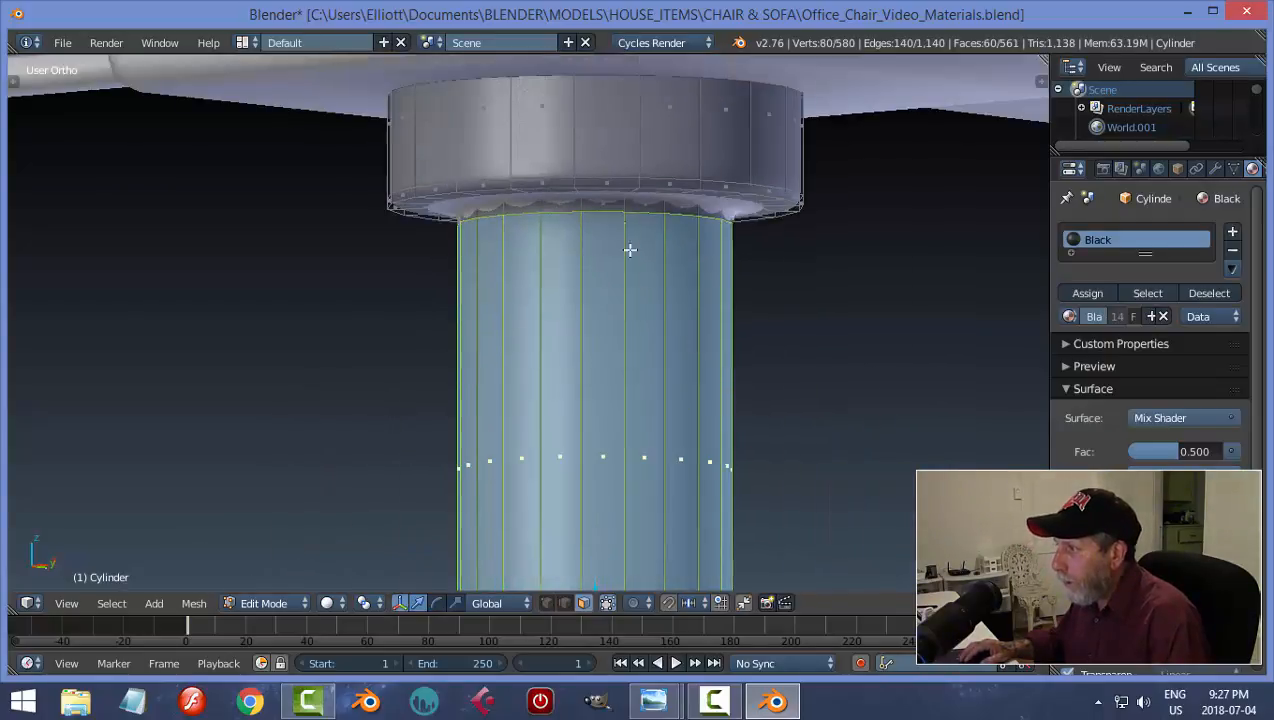
{"action": "right_click", "coordinate": [625, 205], "text": "alt+shift"}
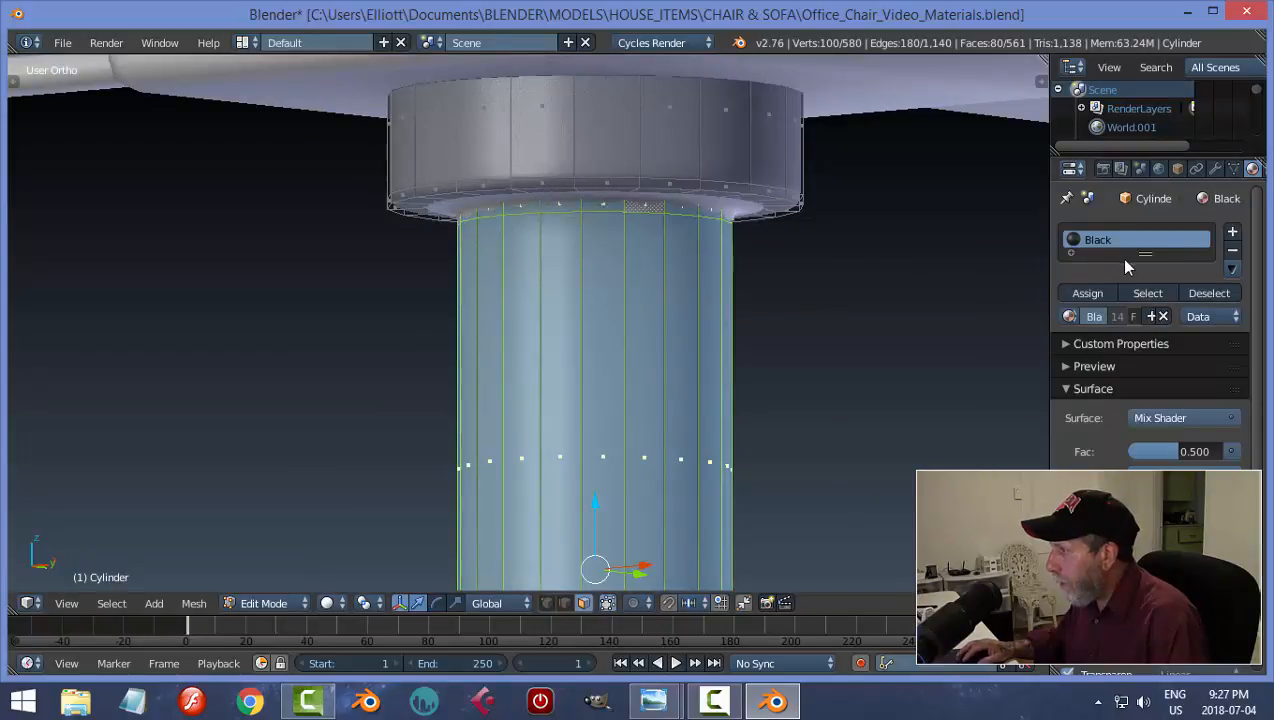
Add a second material slot to the chair base and set it to the existing Metal material
{"action": "left_click", "coordinate": [1235, 233]}
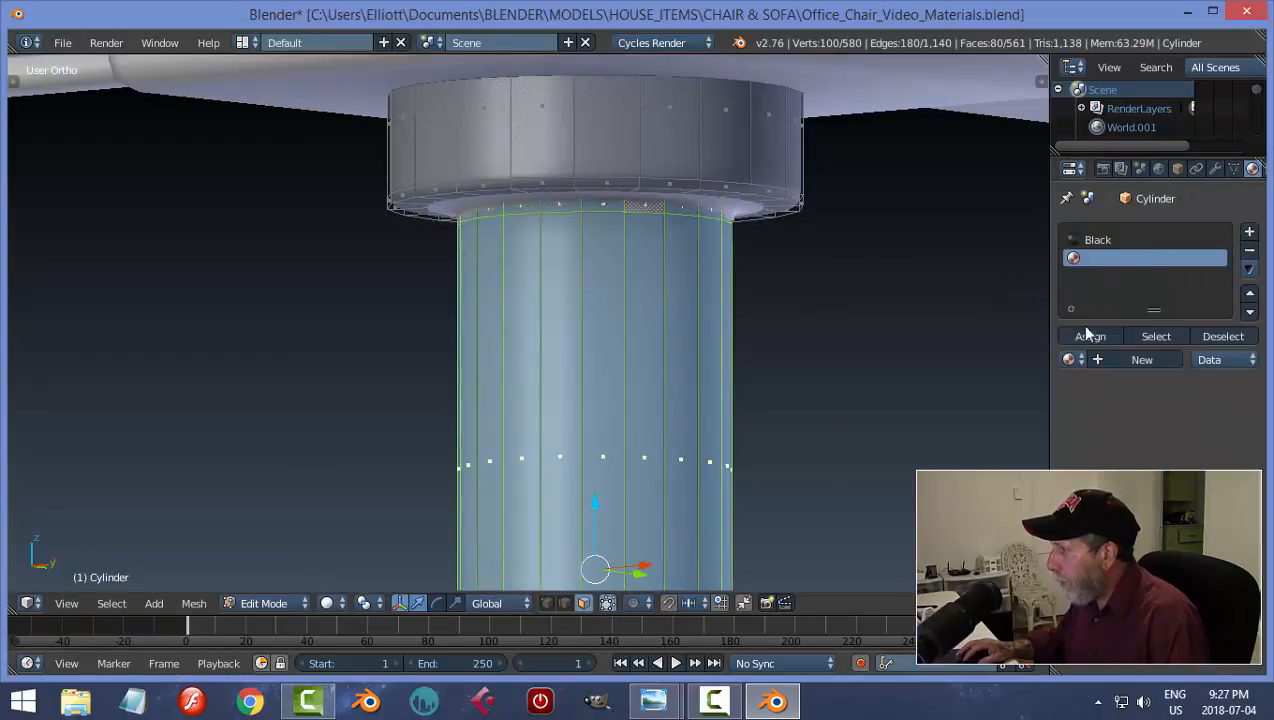
{"action": "left_click", "coordinate": [1071, 359]}
{"action": "left_click", "coordinate": [912, 441]}
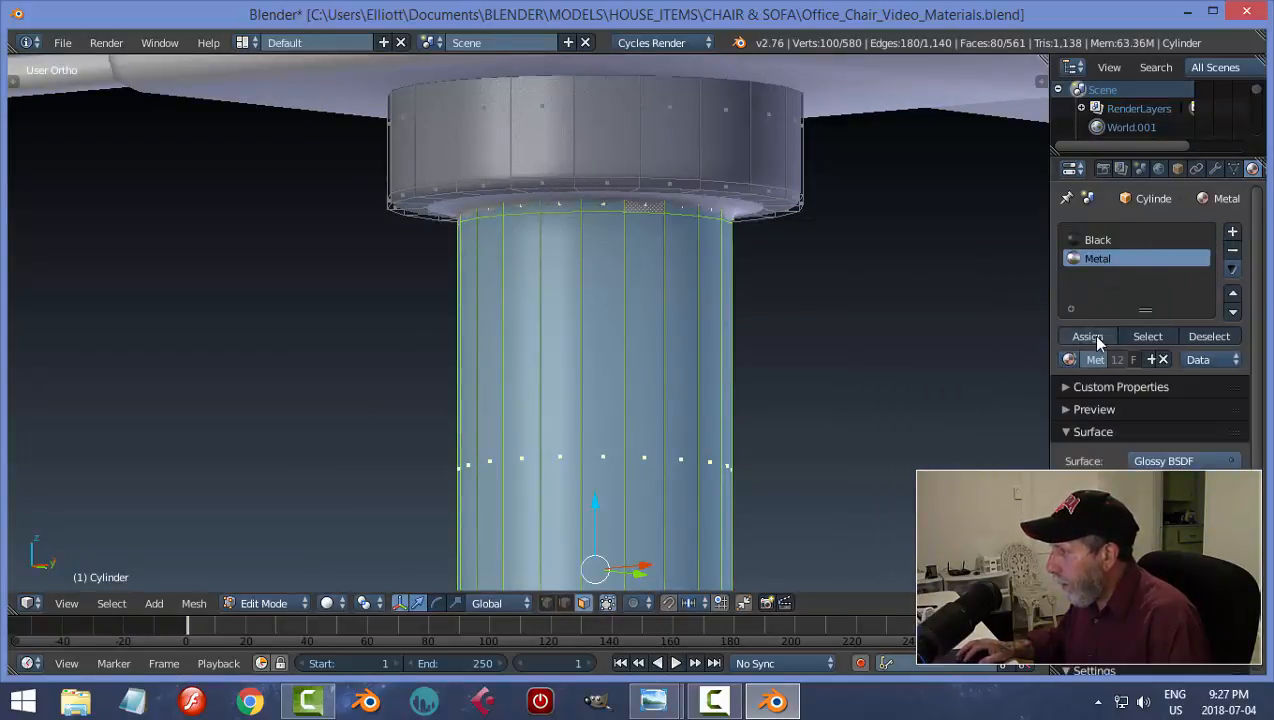
Deselect the column faces, return to Object Mode, and switch the viewport to Material shading
{"action": "key", "text": "a"}
{"action": "key", "text": "Tab"}
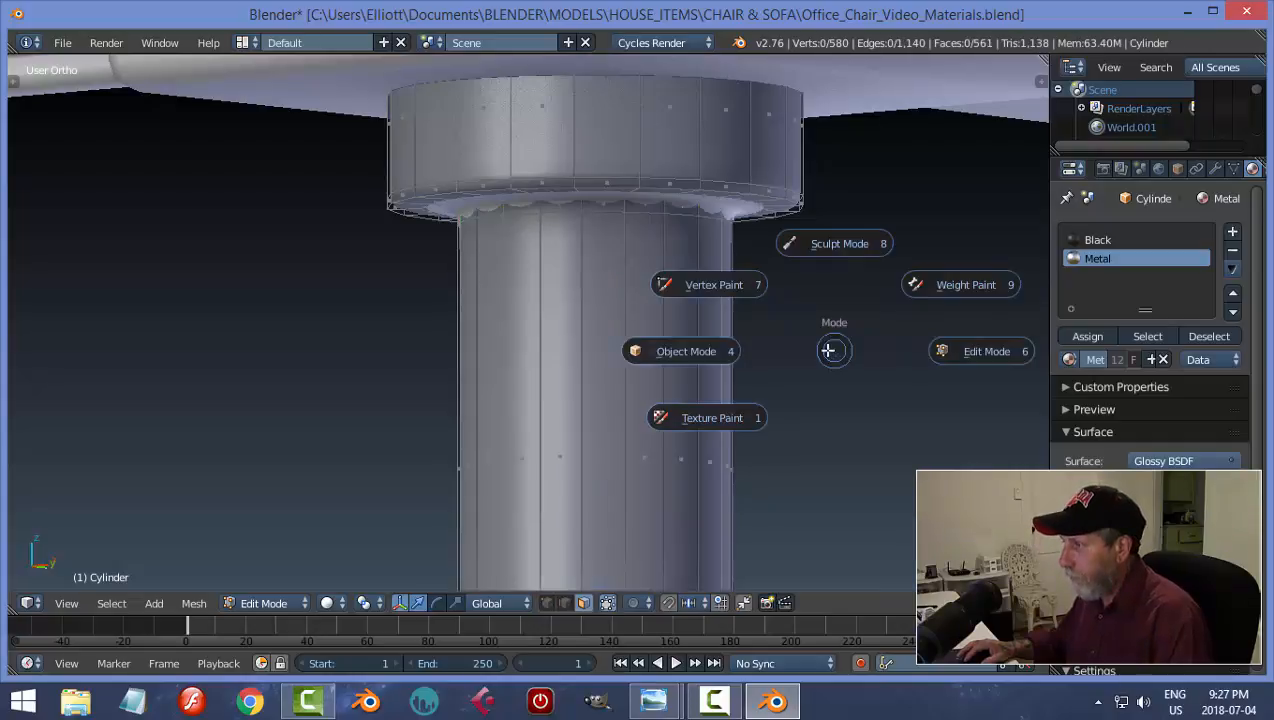
{"action": "left_click", "coordinate": [763, 352]}
{"action": "scroll", "coordinate": [787, 352], "scroll_direction": "down", "scroll_amount": 3}
{"action": "scroll", "coordinate": [791, 361], "scroll_direction": "down", "scroll_amount": 3}
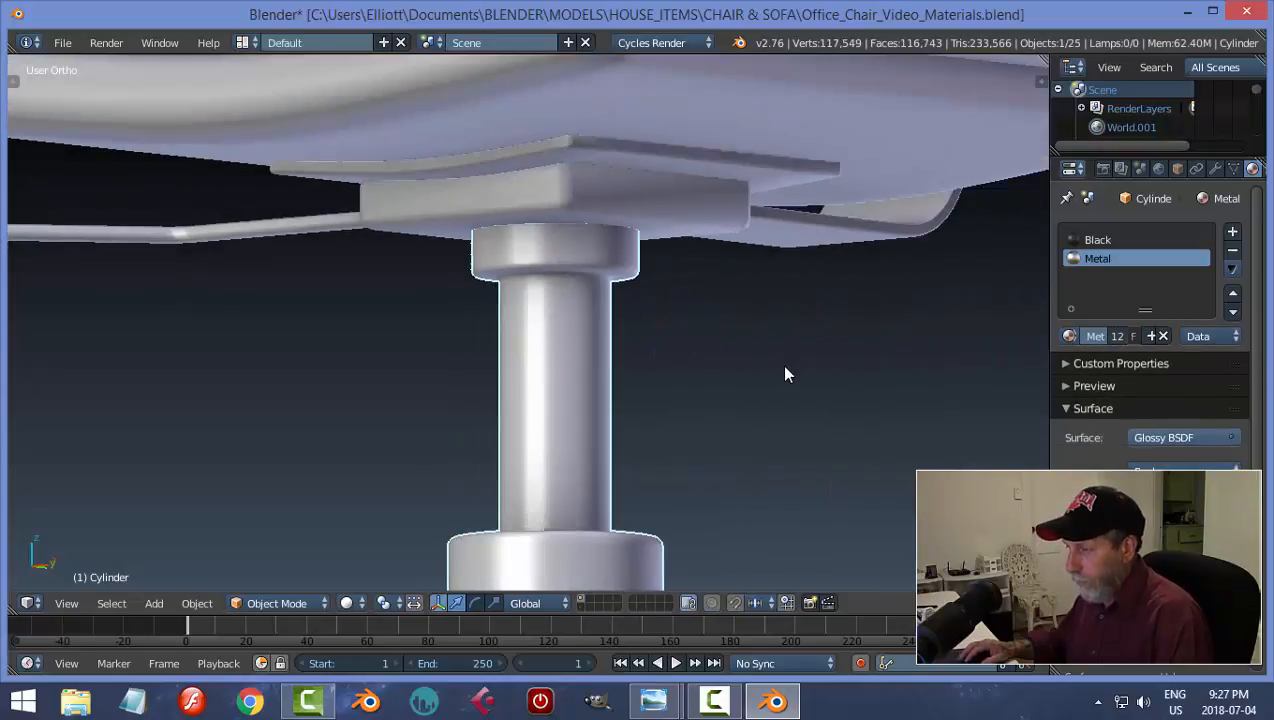
{"action": "scroll", "coordinate": [780, 364], "scroll_direction": "down", "scroll_amount": 3}
{"action": "left_click", "coordinate": [356, 604]}
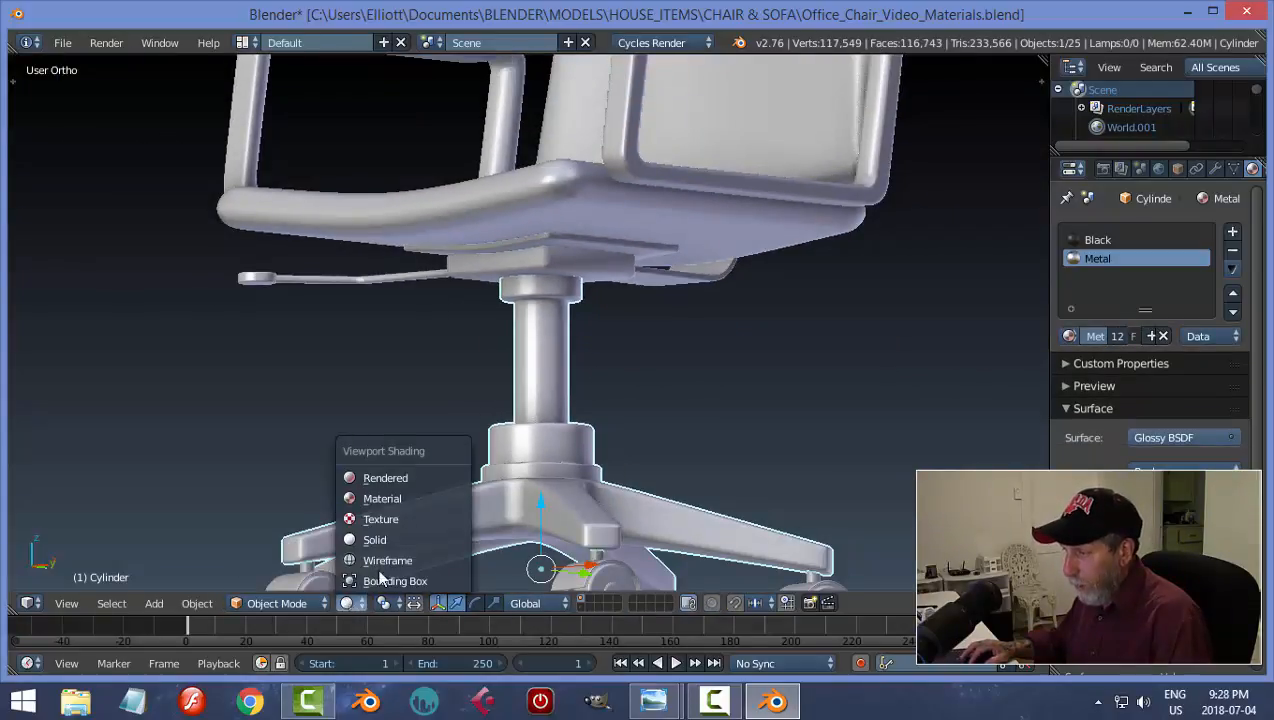
{"action": "left_click", "coordinate": [385, 490]}
Add an edge loop around the underside of the collar beneath the seat, slid in close to the column, and return to Object Mode
{"action": "scroll", "coordinate": [732, 376], "scroll_direction": "up", "scroll_amount": 5}
{"action": "middle_click_drag", "start_coordinate": [735, 386], "coordinate": [862, 418]}
{"action": "key", "text": "Tab"}
{"action": "left_click", "coordinate": [1008, 418]}
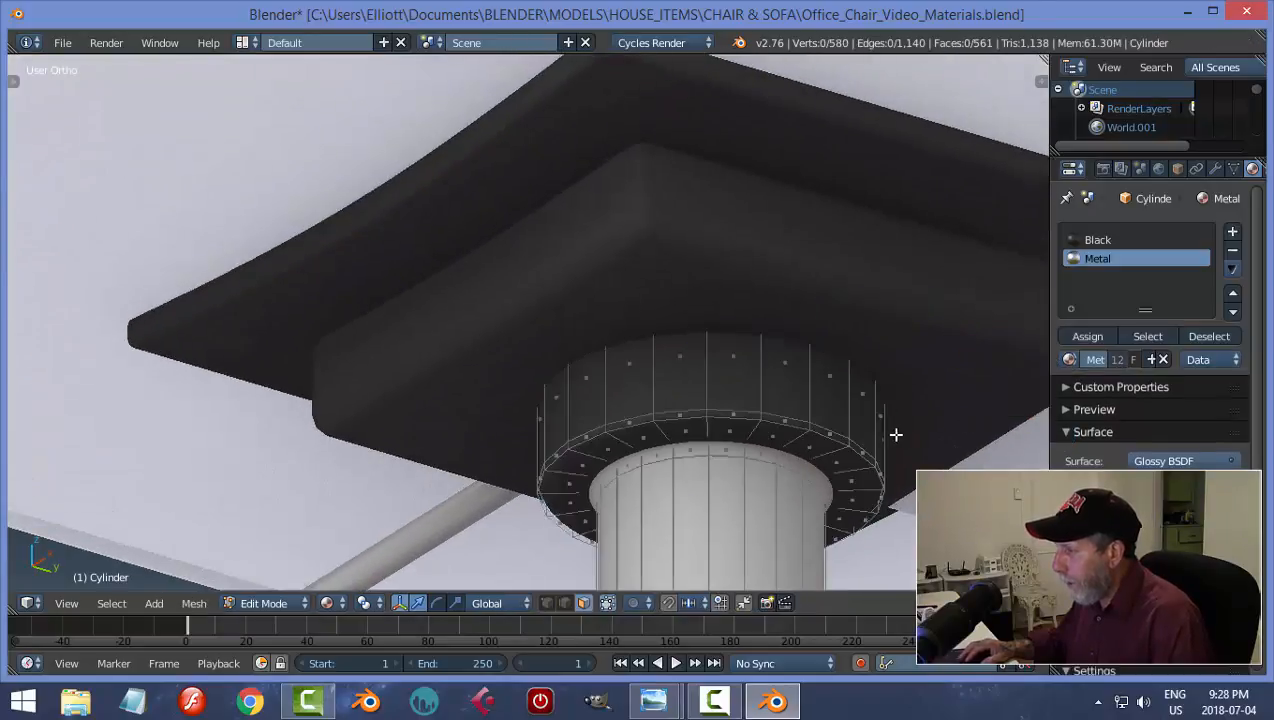
{"action": "scroll", "coordinate": [725, 384], "scroll_direction": "up", "scroll_amount": 4}
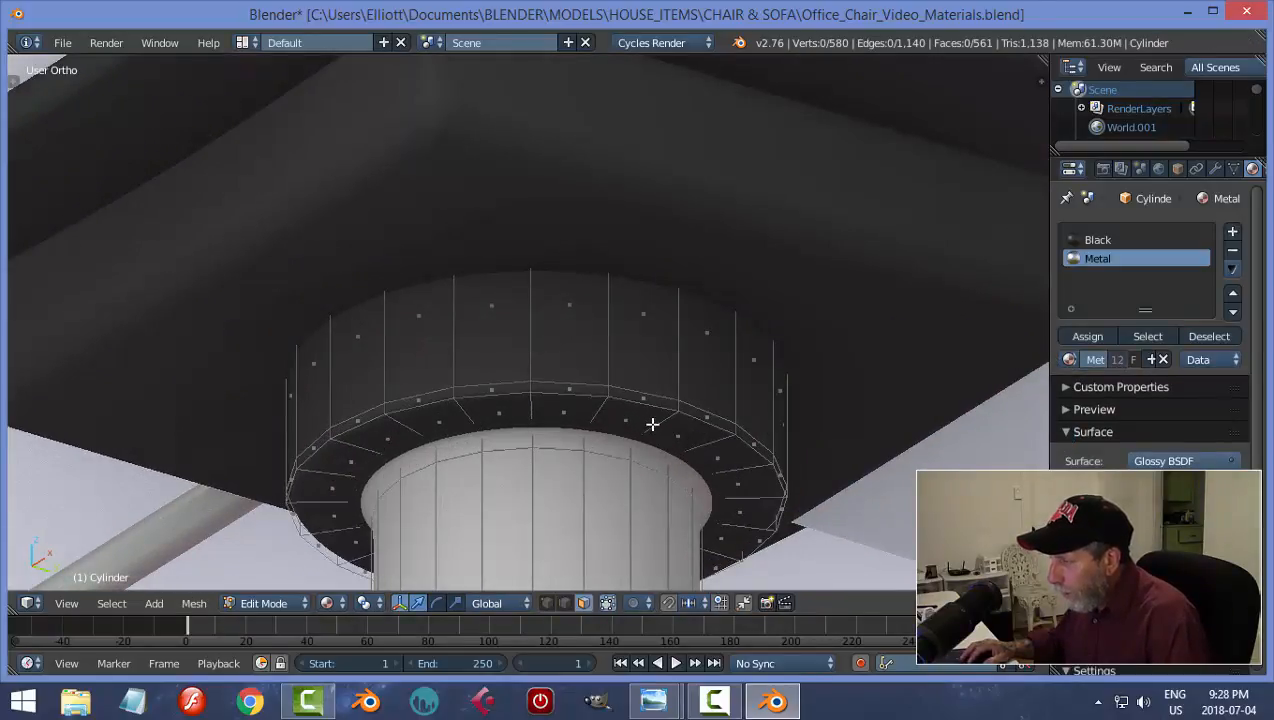
{"action": "left_click", "coordinate": [653, 424]}
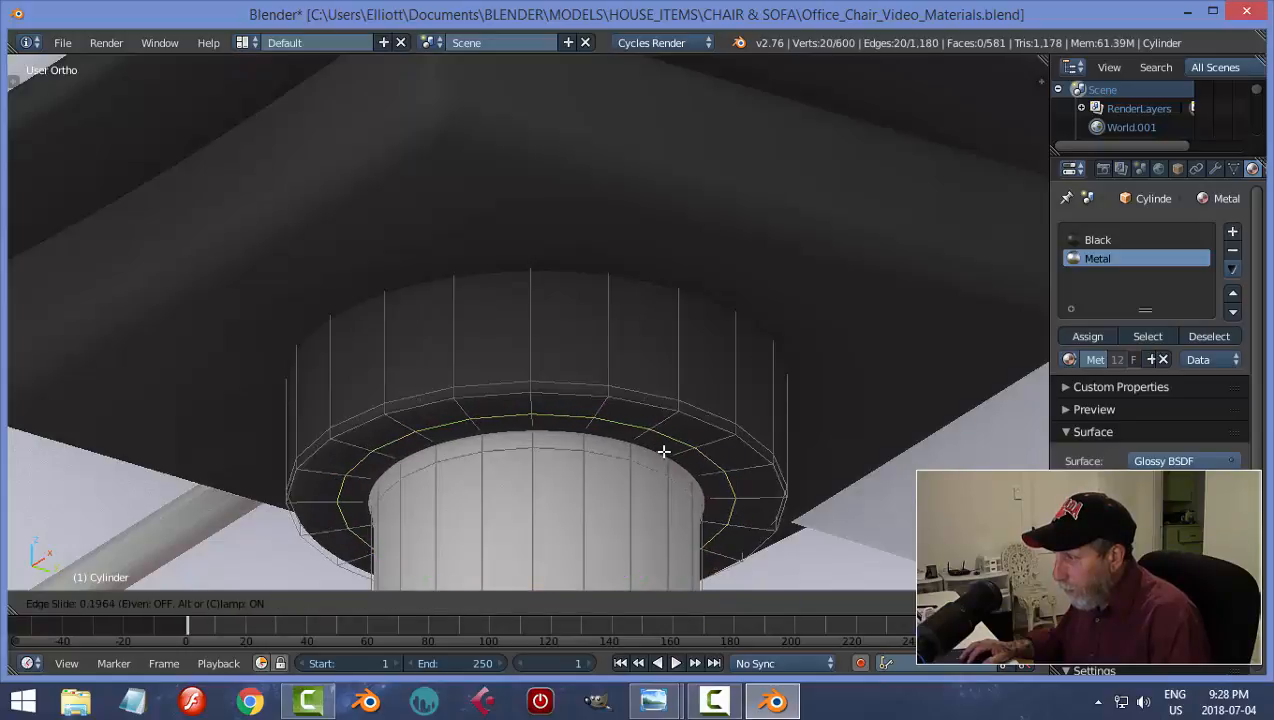
{"action": "left_click", "coordinate": [660, 453]}
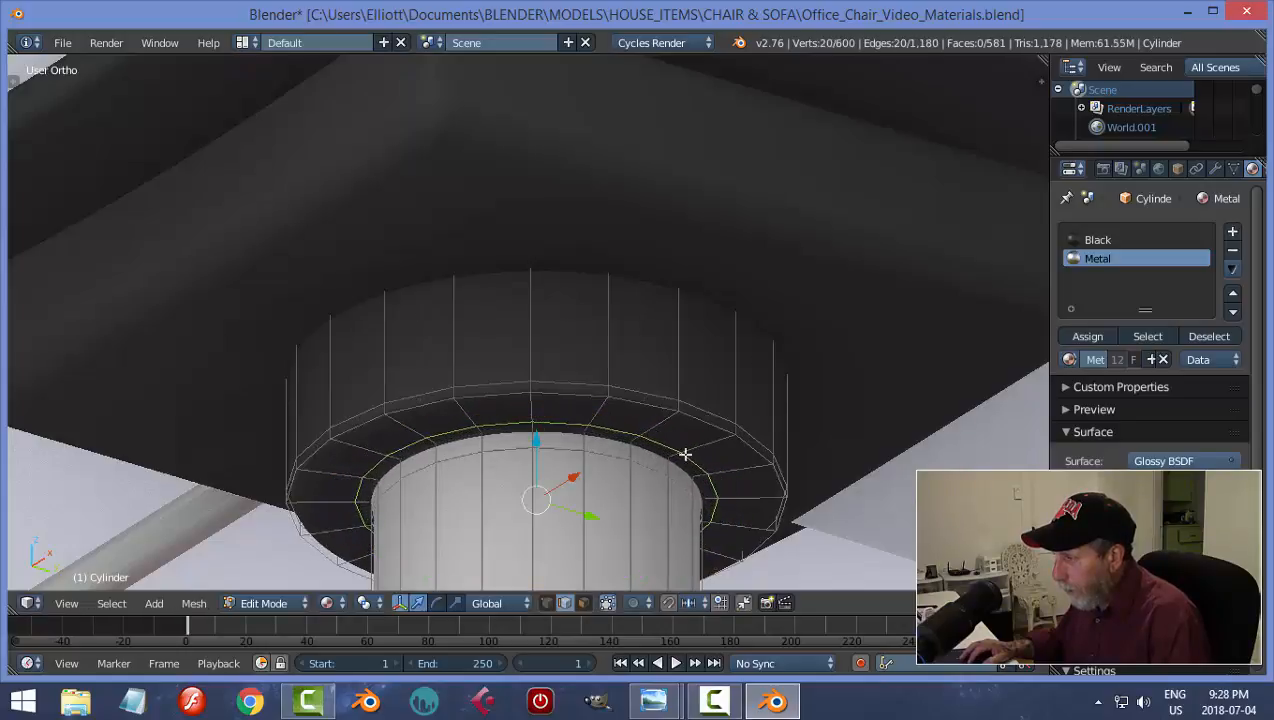
{"action": "key", "text": "Tab"}
{"action": "left_click", "coordinate": [642, 443]}
{"action": "scroll", "coordinate": [674, 435], "scroll_direction": "down", "scroll_amount": 6}
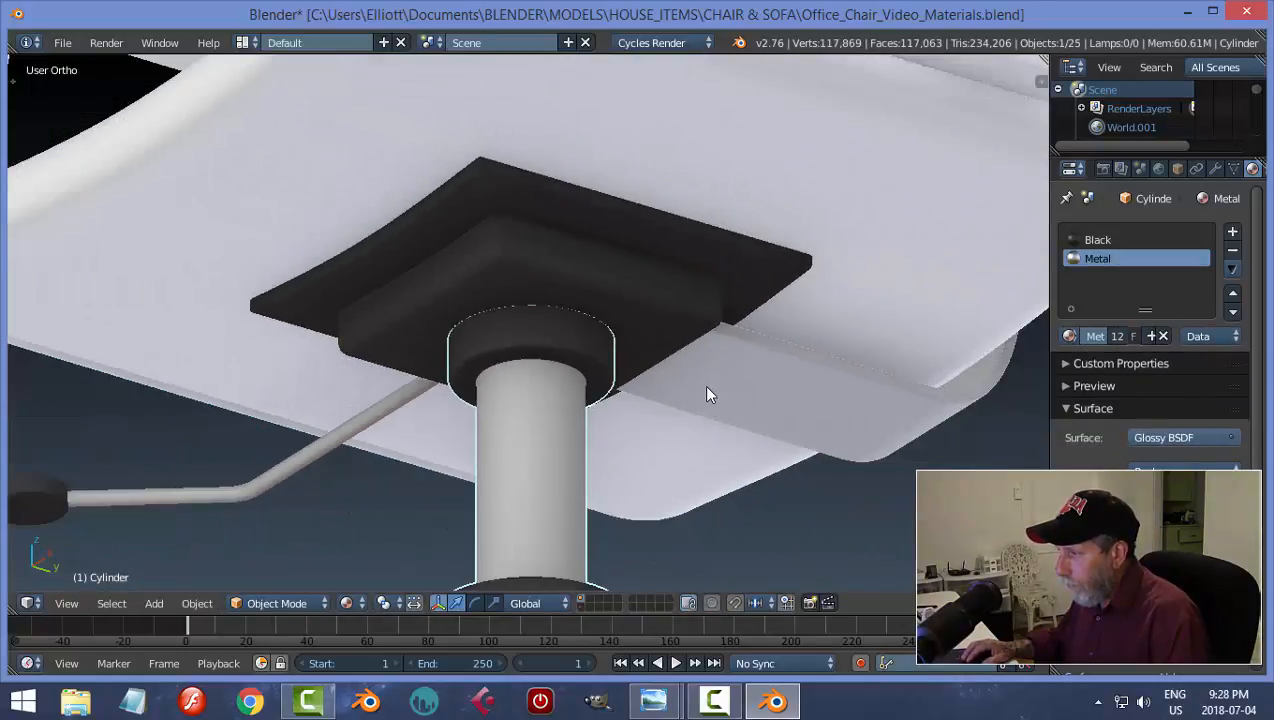
Deselect the chair base and save over Office_Chair_Video_Materials.blend
{"action": "scroll", "coordinate": [703, 384], "scroll_direction": "up", "scroll_amount": 3}
{"action": "key", "text": "a"}
{"action": "key", "text": "ctrl+s"}
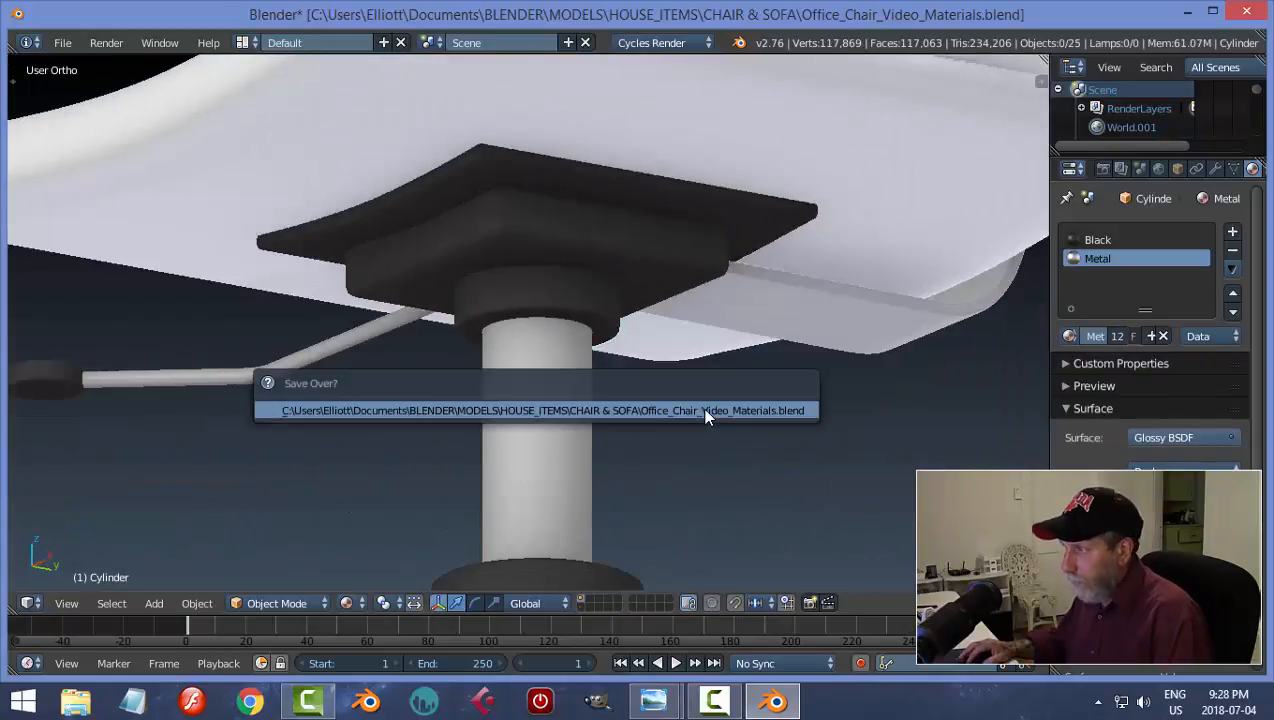
{"action": "left_click", "coordinate": [705, 410]}
Apply the existing Black material to the armrest frames on both sides of the seat, leaving the frames deselected
{"action": "middle_click_drag", "start_coordinate": [705, 410], "coordinate": [719, 341]}
{"action": "scroll", "coordinate": [748, 330], "scroll_direction": "up", "scroll_amount": 3}
{"action": "scroll", "coordinate": [720, 345], "scroll_direction": "down", "scroll_amount": 3}
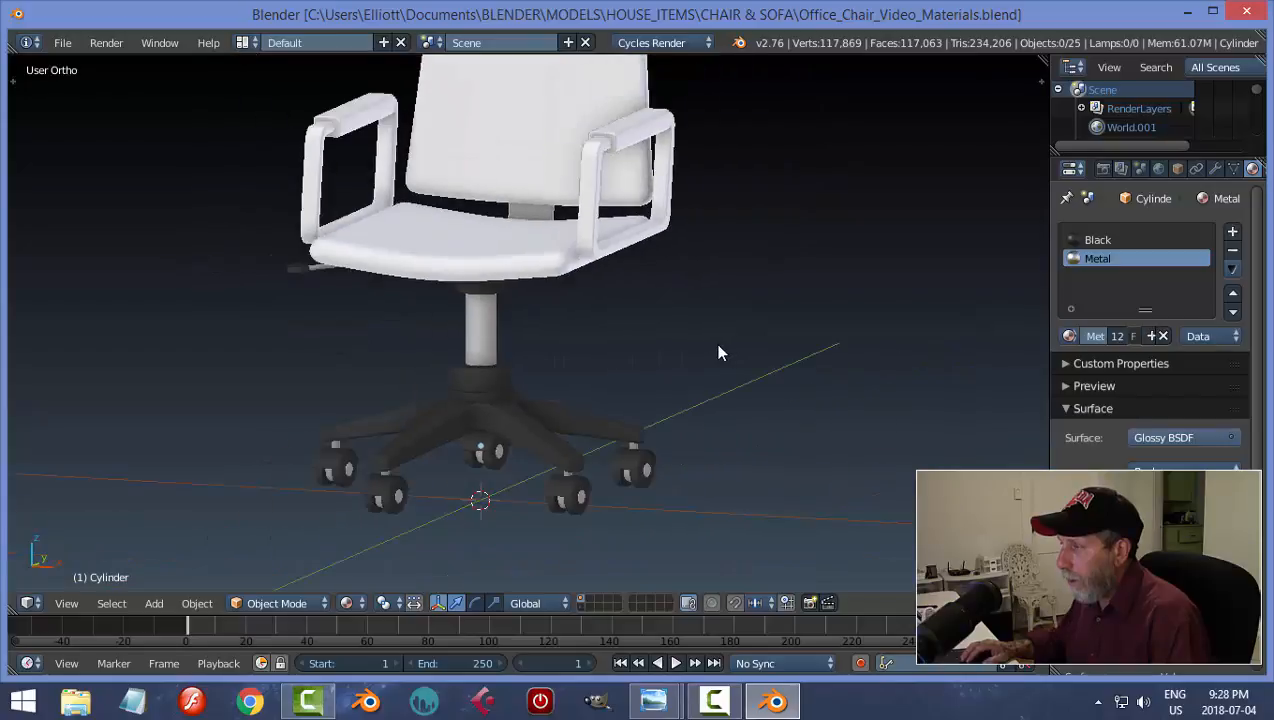
{"action": "right_click", "coordinate": [652, 210]}
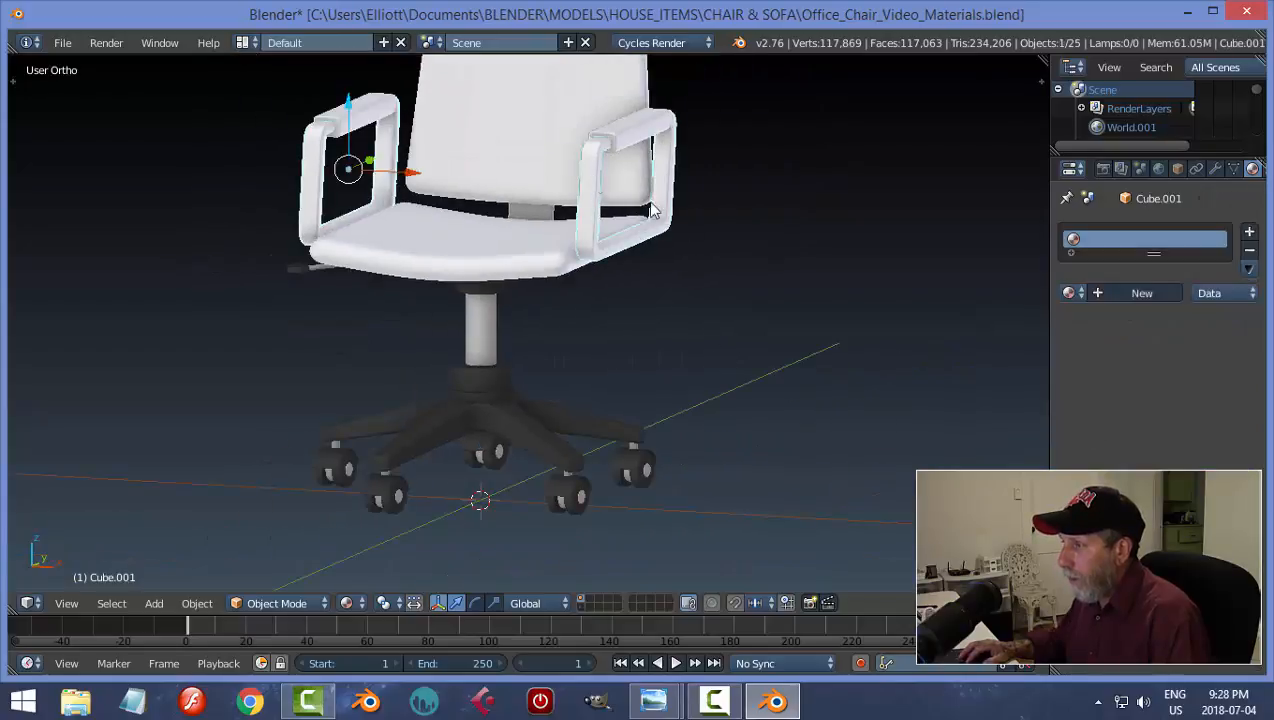
{"action": "left_click", "coordinate": [1071, 293]}
{"action": "left_click", "coordinate": [947, 333]}
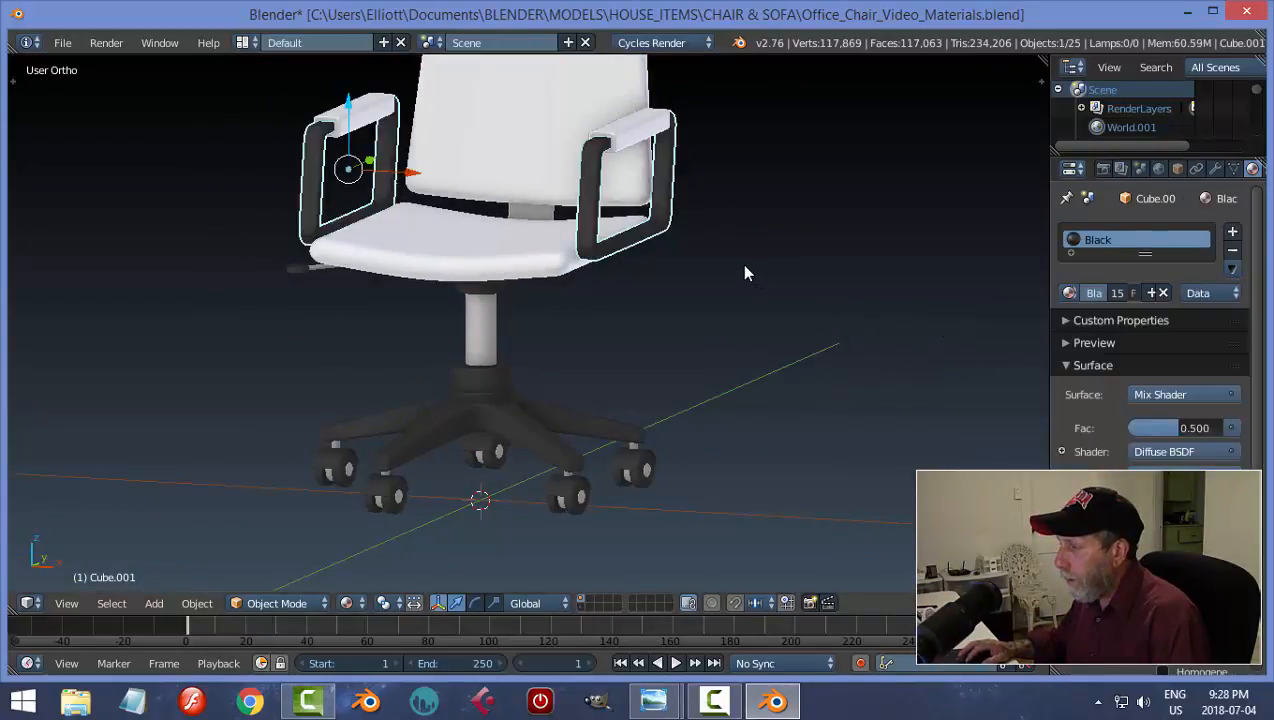
{"action": "key", "text": "a"}
Set the bracket joining the seat and backrest to the existing Black material and save over the blend file
{"action": "middle_click_drag", "start_coordinate": [845, 259], "coordinate": [635, 291]}
{"action": "right_click", "coordinate": [692, 291]}
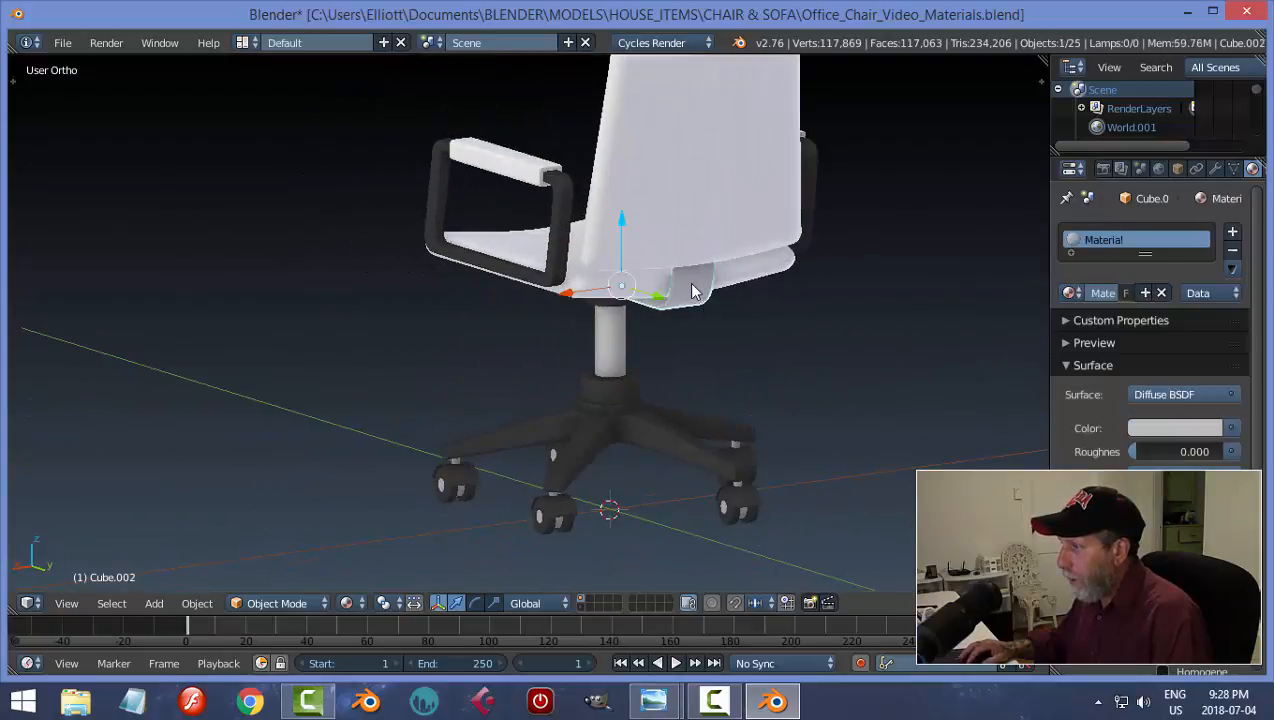
{"action": "left_click", "coordinate": [1071, 293]}
{"action": "left_click", "coordinate": [900, 320]}
{"action": "key", "text": "a"}
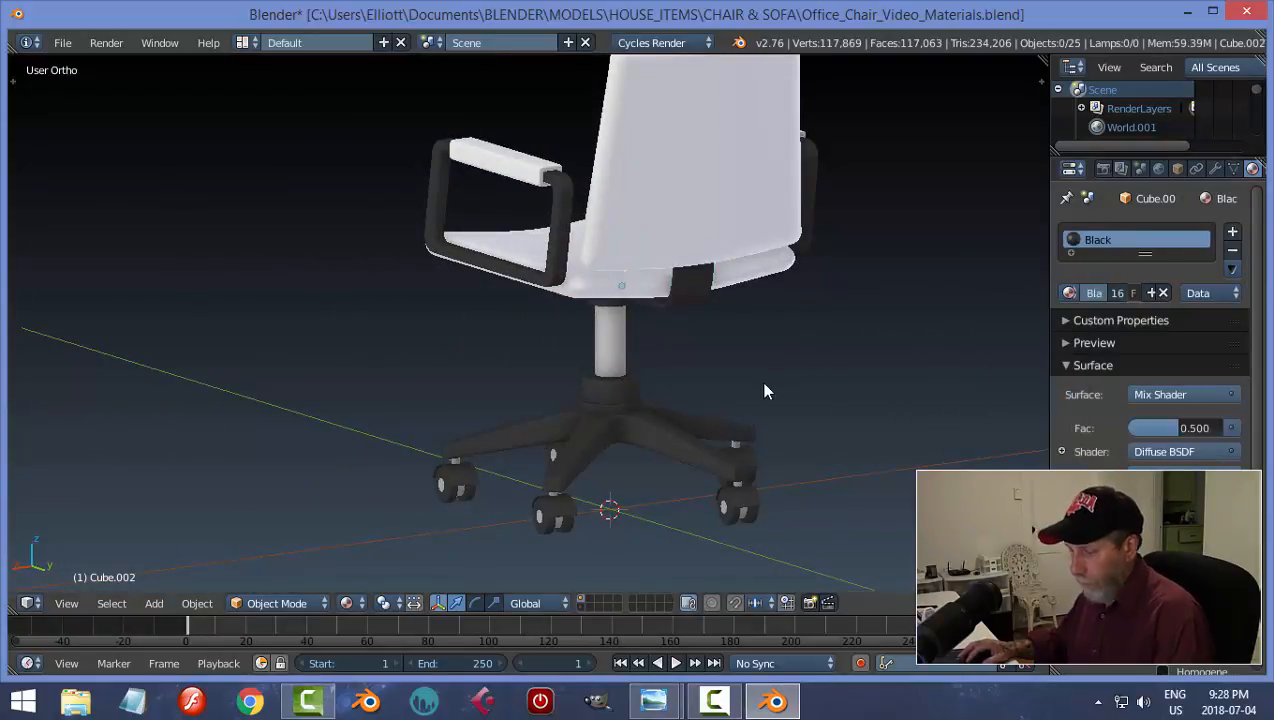
{"action": "key", "text": "ctrl+s"}
{"action": "left_click", "coordinate": [760, 381]}
Show the blue backdrop's layer alongside the chair, check it in rendered shading, and save over the file in solid shading
{"action": "middle_click_drag", "start_coordinate": [614, 363], "coordinate": [453, 232]}
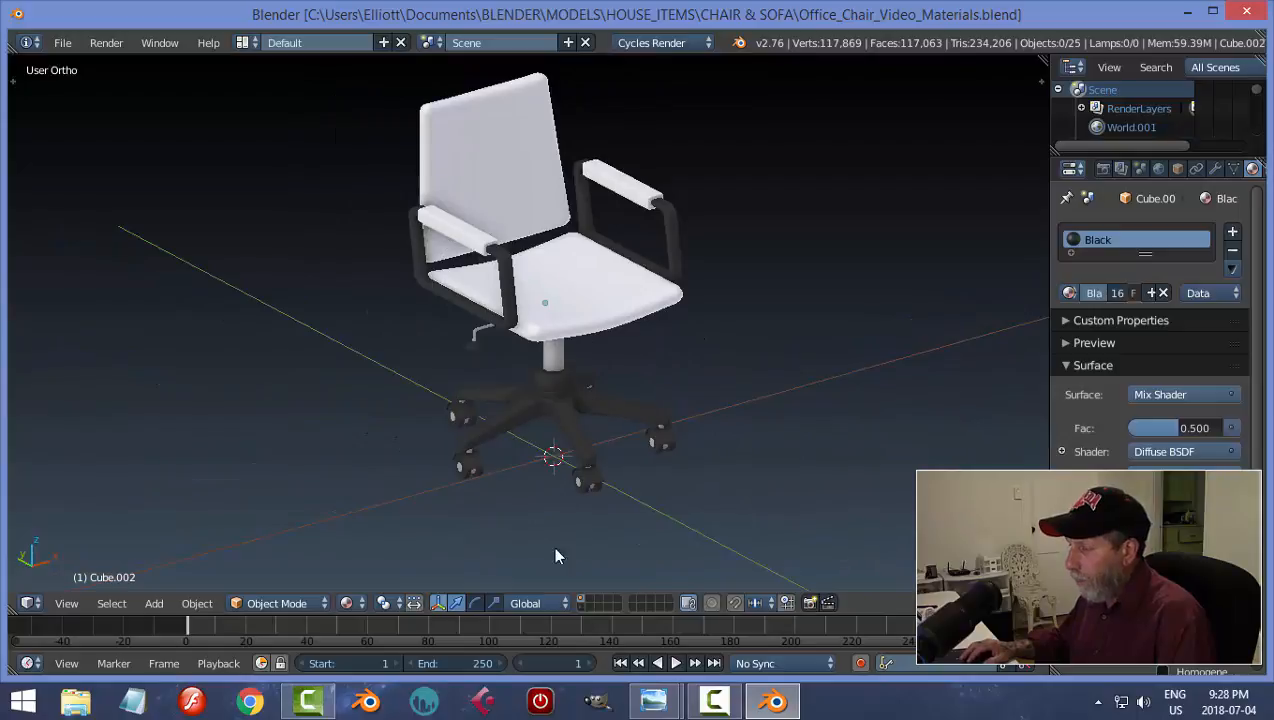
{"action": "left_click", "coordinate": [580, 608], "text": "shift"}
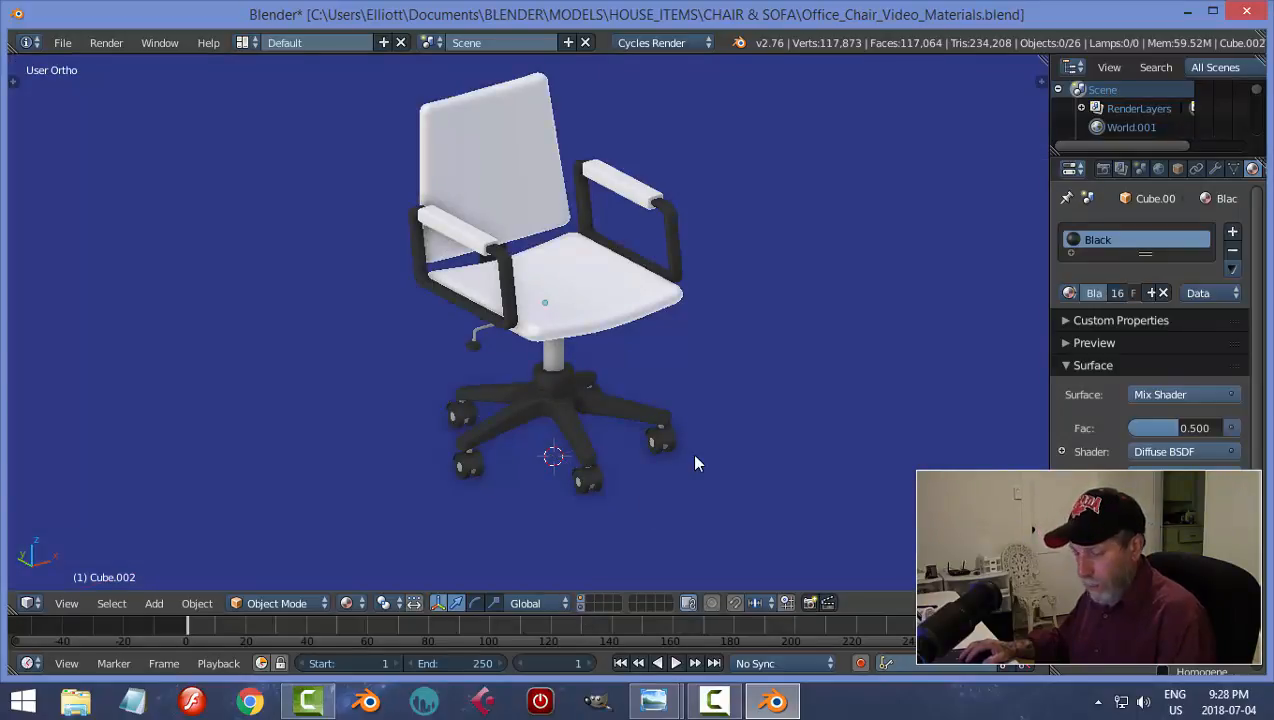
{"action": "key", "text": "shift+z"}
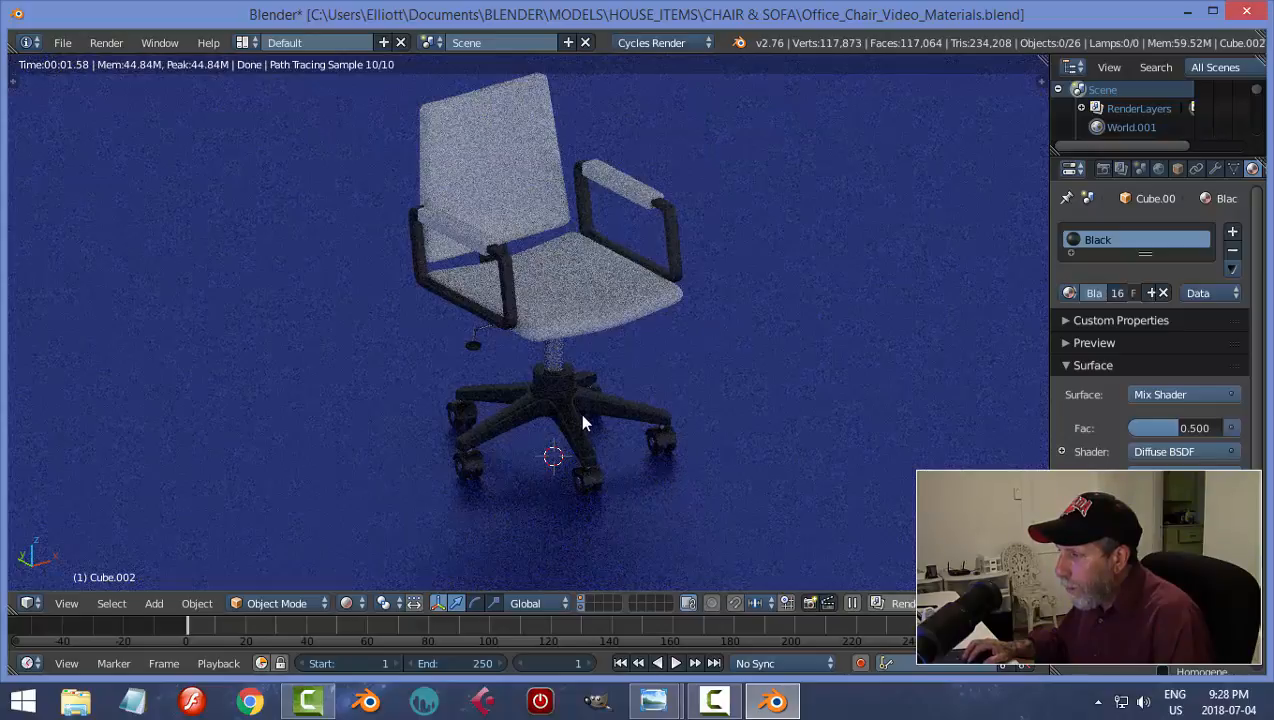
{"action": "key", "text": "shift+z"}
{"action": "key", "text": "ctrl+s"}
{"action": "left_click", "coordinate": [672, 416]}
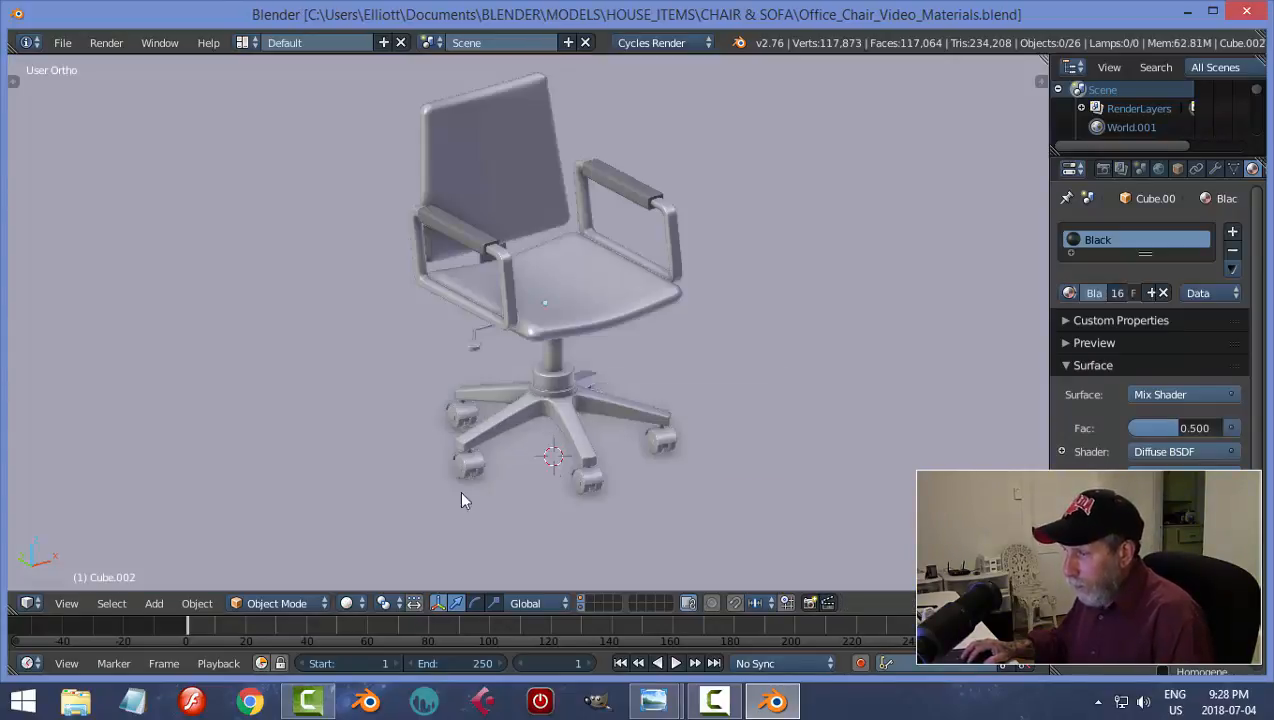
Split the 3D viewport into two side-by-side areas and make the left one a Node Editor
{"action": "left_click_drag", "start_coordinate": [10, 610], "coordinate": [558, 603]}
{"action": "left_click", "coordinate": [25, 603]}
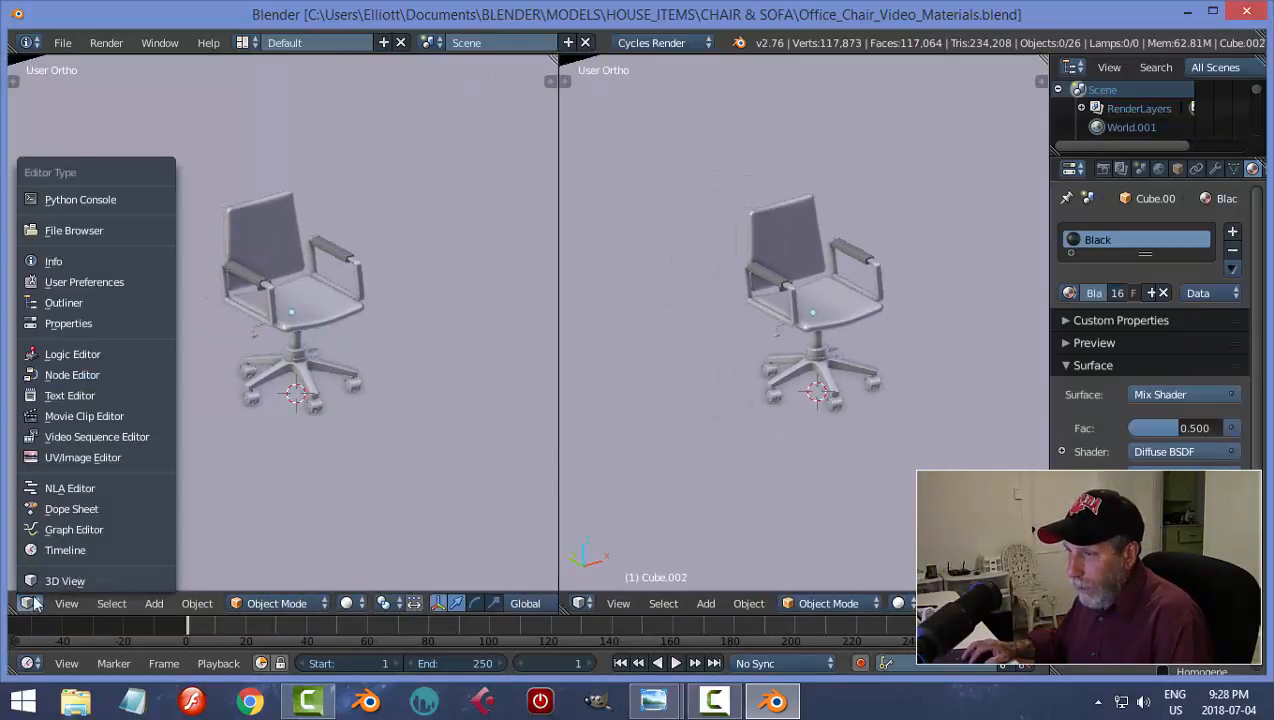
{"action": "left_click", "coordinate": [110, 372]}
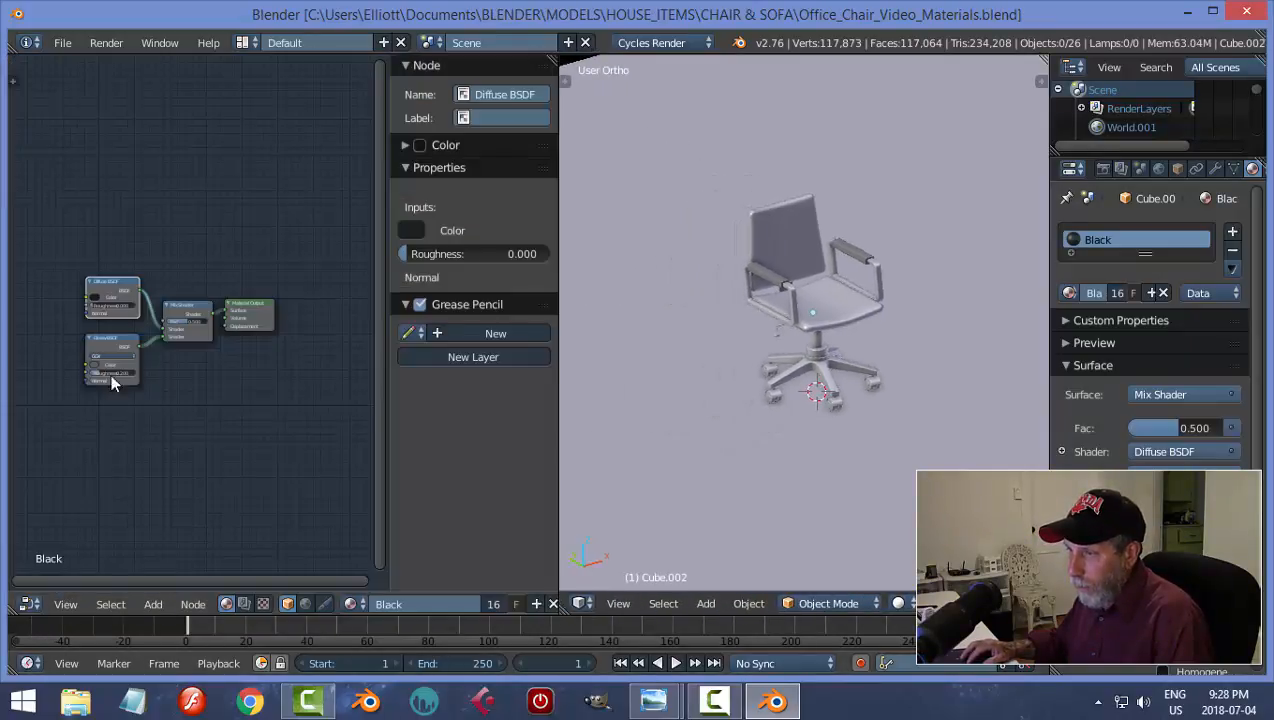
Select the chair seat and create a new material for it, with the Node Editor's properties sidebar hidden
{"action": "right_click", "coordinate": [849, 318]}
{"action": "key", "text": "n"}
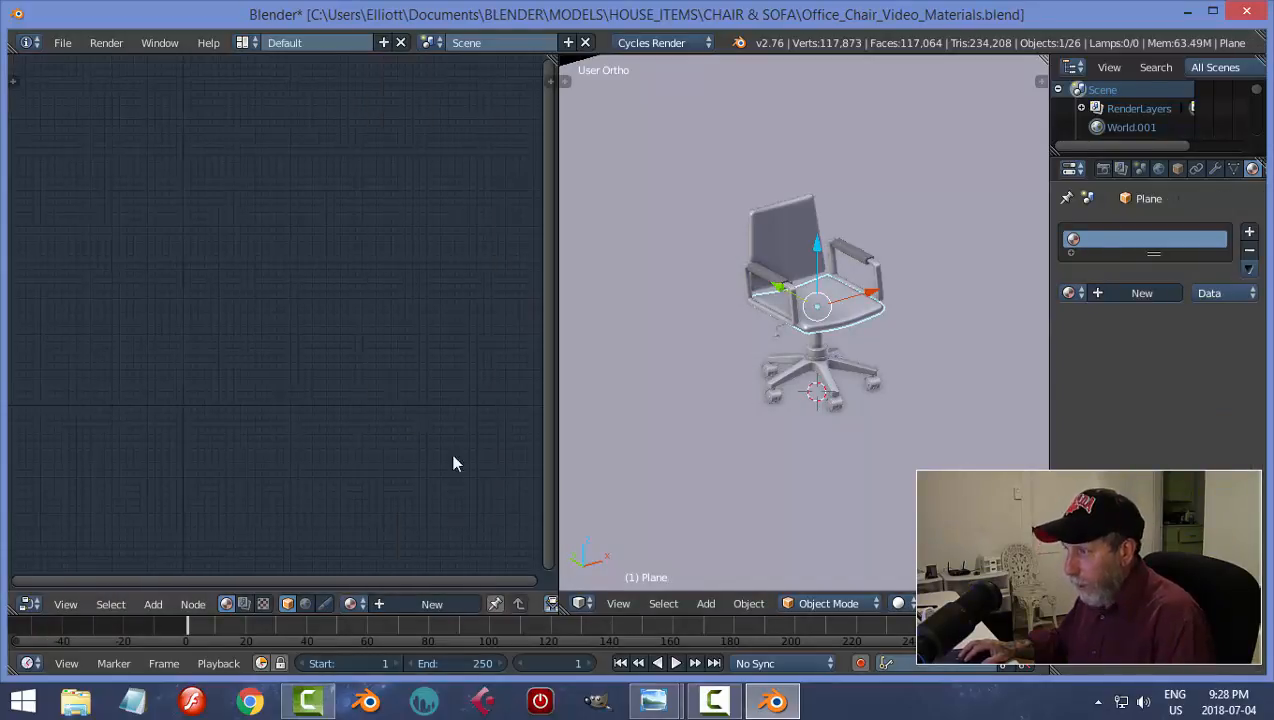
{"action": "left_click", "coordinate": [431, 603]}
{"action": "scroll", "coordinate": [300, 420], "scroll_direction": "up", "scroll_amount": 3}
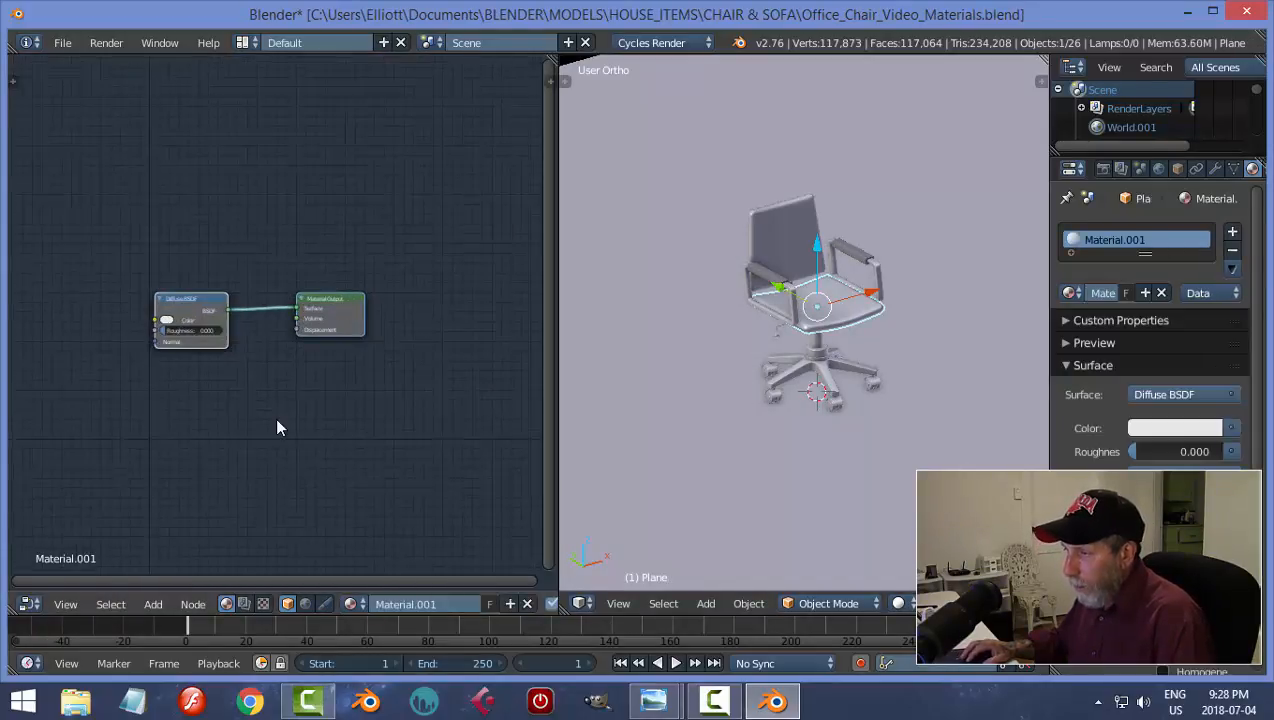
{"action": "scroll", "coordinate": [270, 405], "scroll_direction": "up", "scroll_amount": 2}
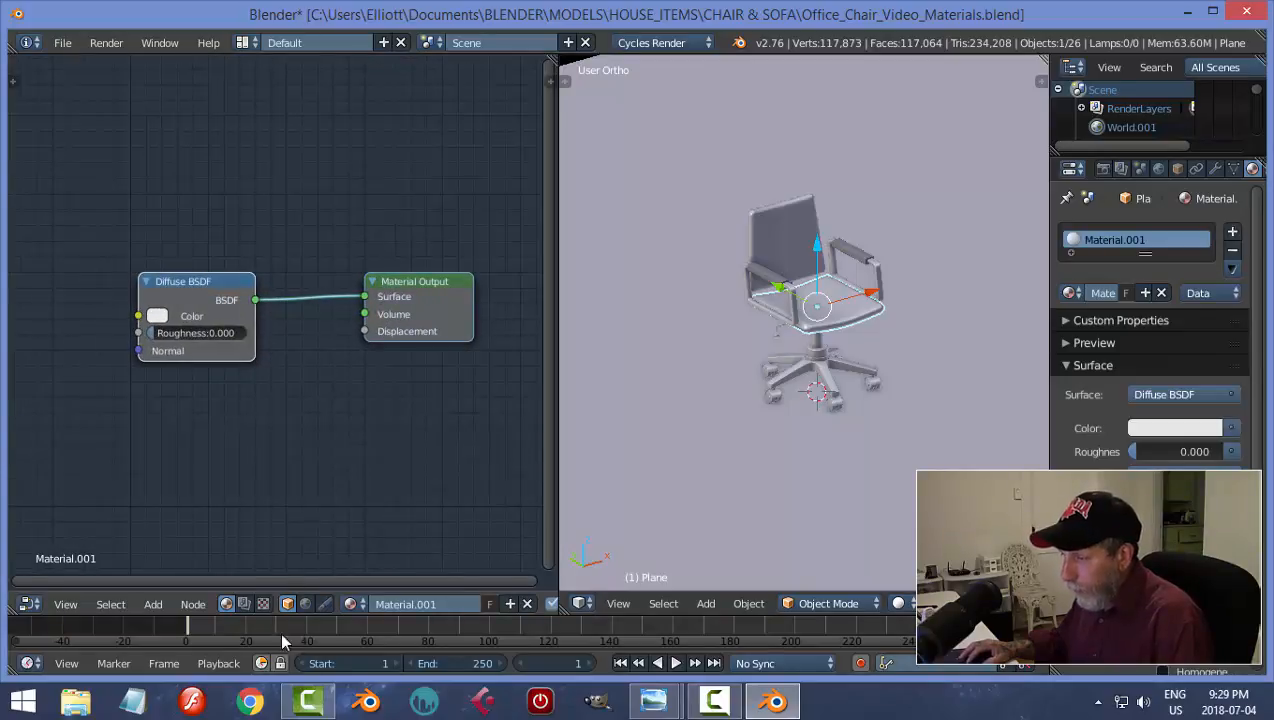
Switch to Windows Photo Viewer to study the node setup in Office_Chair_Material.jpg, and return to Blender
{"action": "mouse_move", "coordinate": [653, 700]}
{"action": "left_click", "coordinate": [740, 607]}
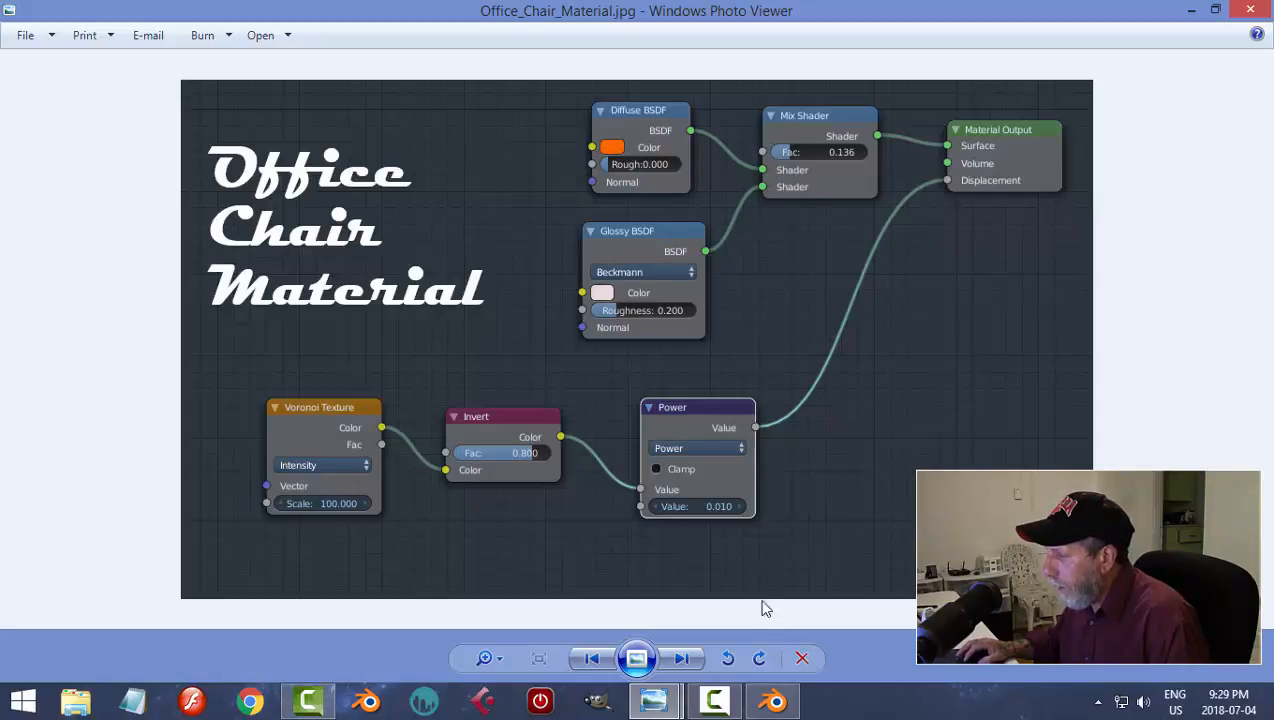
{"action": "left_click", "coordinate": [773, 701]}
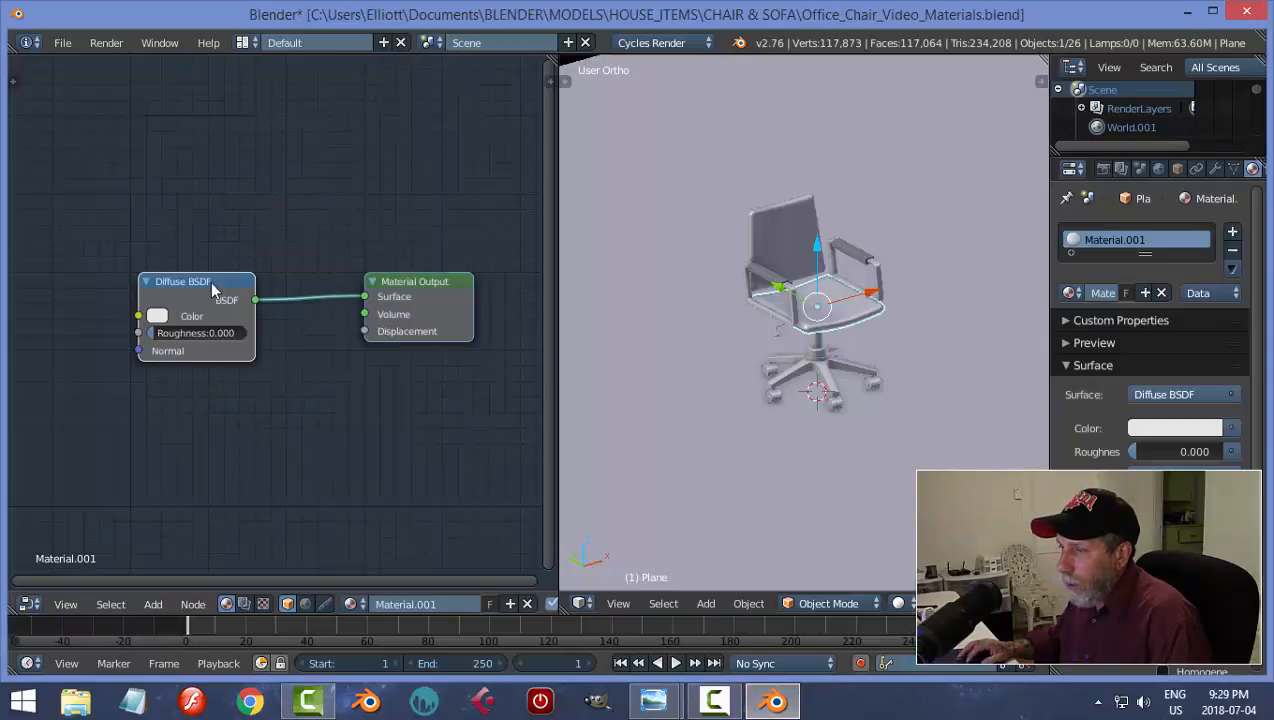
Disconnect the Diffuse BSDF from the Material Output and add a Glossy BSDF node directly below it
{"action": "left_click_drag", "start_coordinate": [210, 281], "coordinate": [170, 188]}
{"action": "right_click_drag", "start_coordinate": [331, 197], "coordinate": [250, 305], "text": "ctrl"}
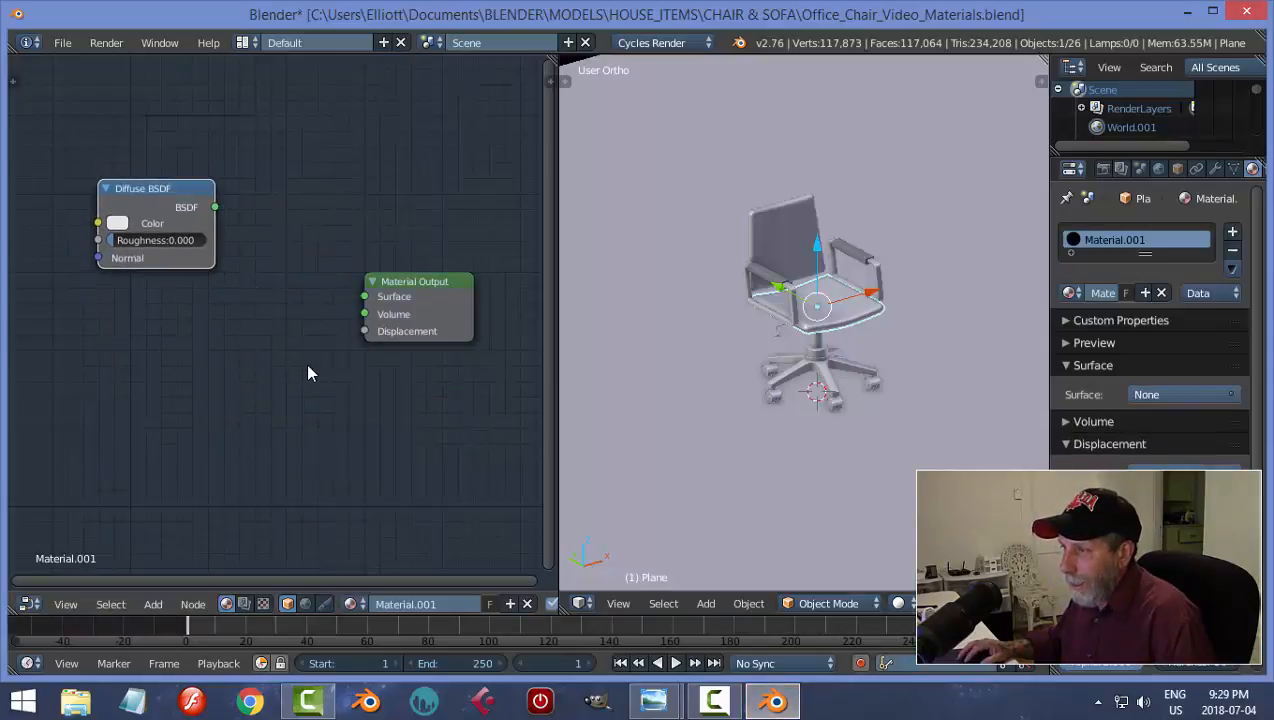
{"action": "middle_click_drag", "start_coordinate": [238, 382], "coordinate": [281, 381]}
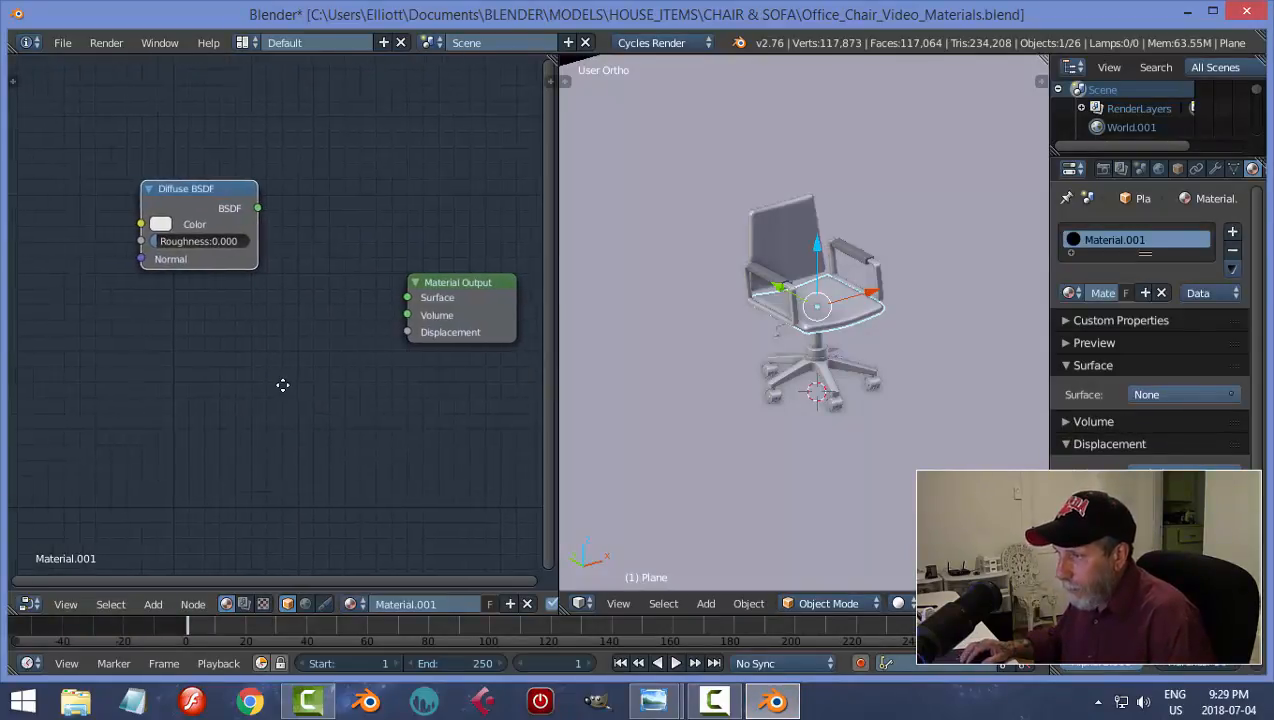
{"action": "key", "text": "shift+a"}
{"action": "mouse_move", "coordinate": [292, 390]}
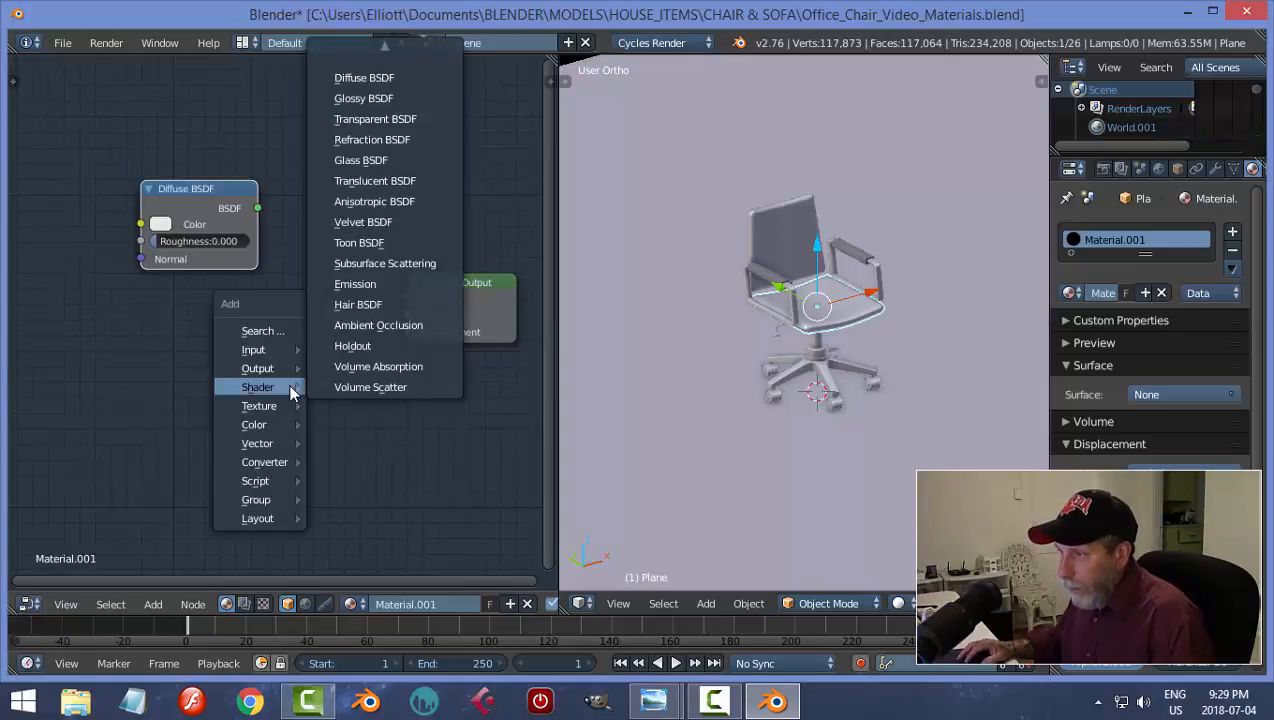
{"action": "left_click", "coordinate": [390, 98]}
{"action": "left_click", "coordinate": [140, 302]}
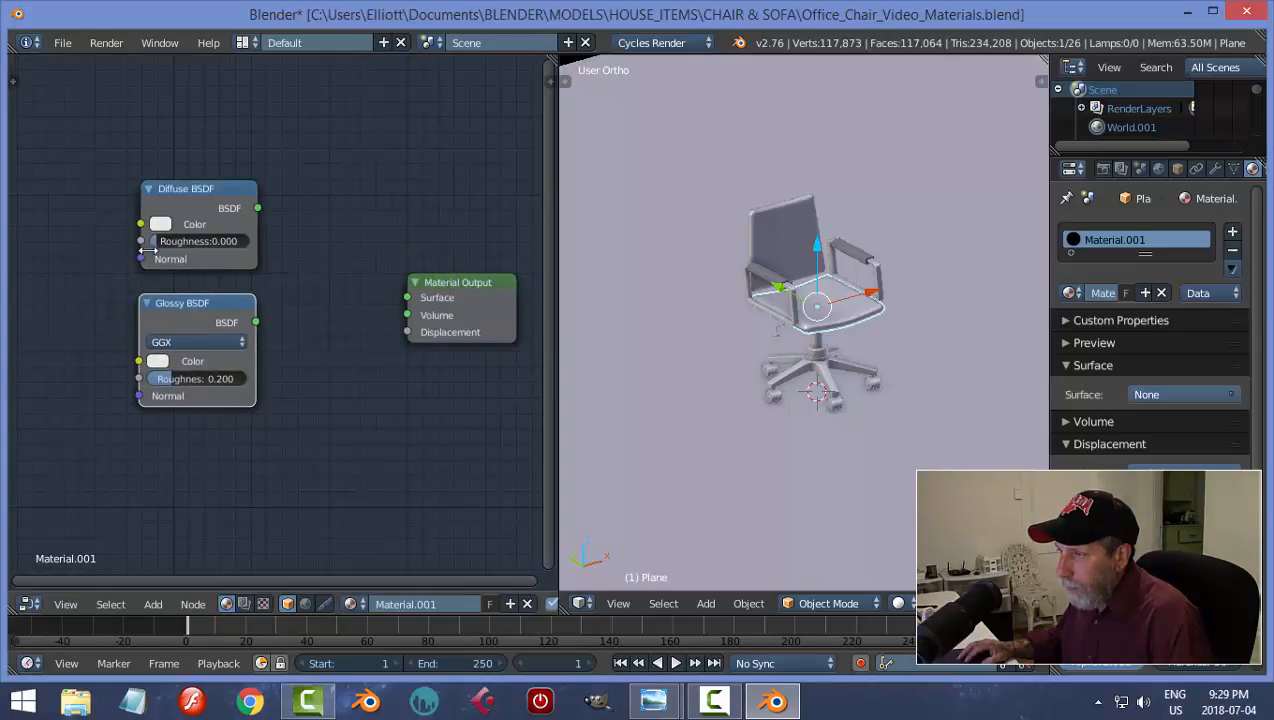
Set the Diffuse BSDF color to orange
{"action": "left_click", "coordinate": [160, 224]}
{"action": "left_click", "coordinate": [196, 334]}
{"action": "left_click_drag", "start_coordinate": [196, 334], "coordinate": [193, 349]}
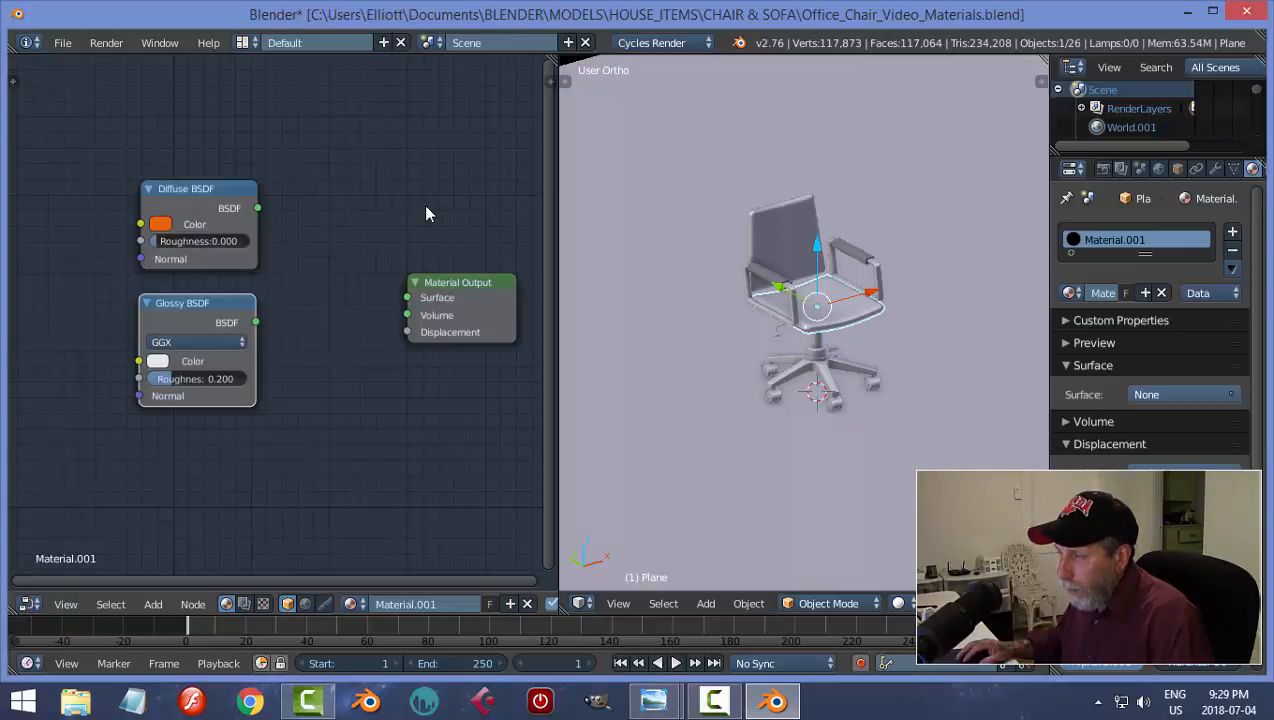
Add a Mix Shader node between the two BSDF nodes and the Material Output
{"action": "key", "text": "shift+a"}
{"action": "mouse_move", "coordinate": [333, 258]}
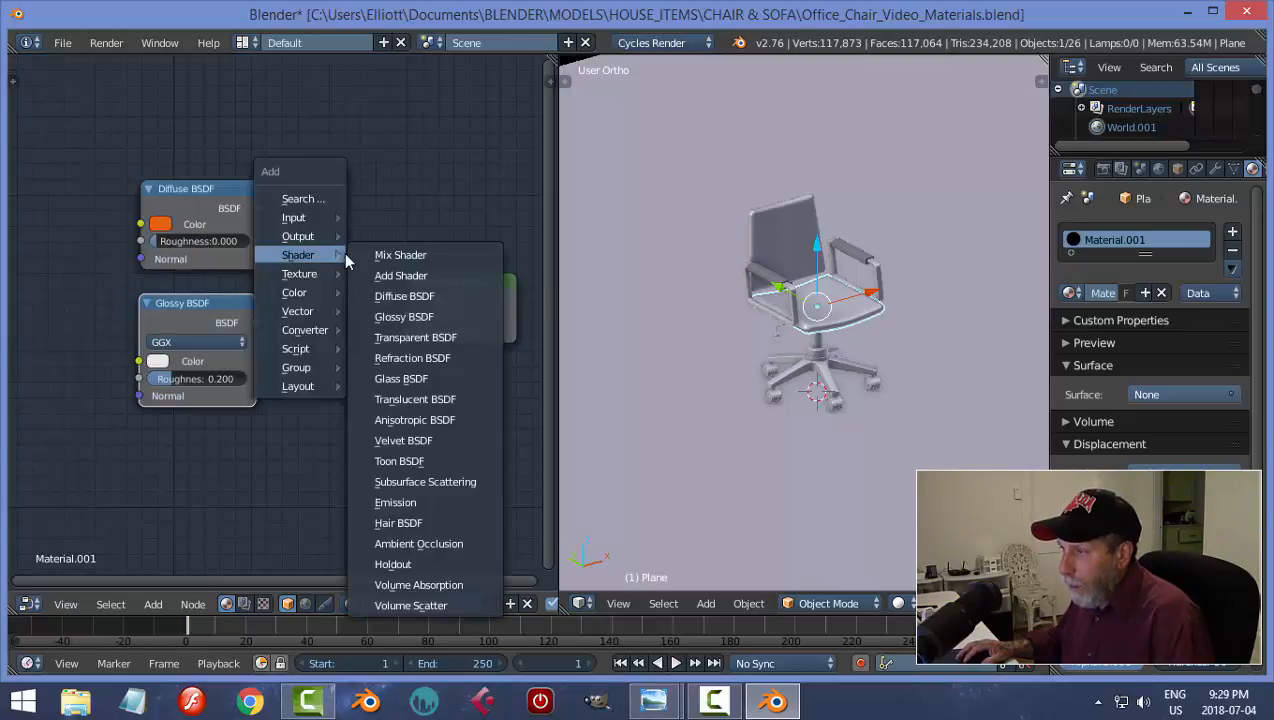
{"action": "left_click", "coordinate": [400, 255]}
{"action": "left_click", "coordinate": [285, 264]}
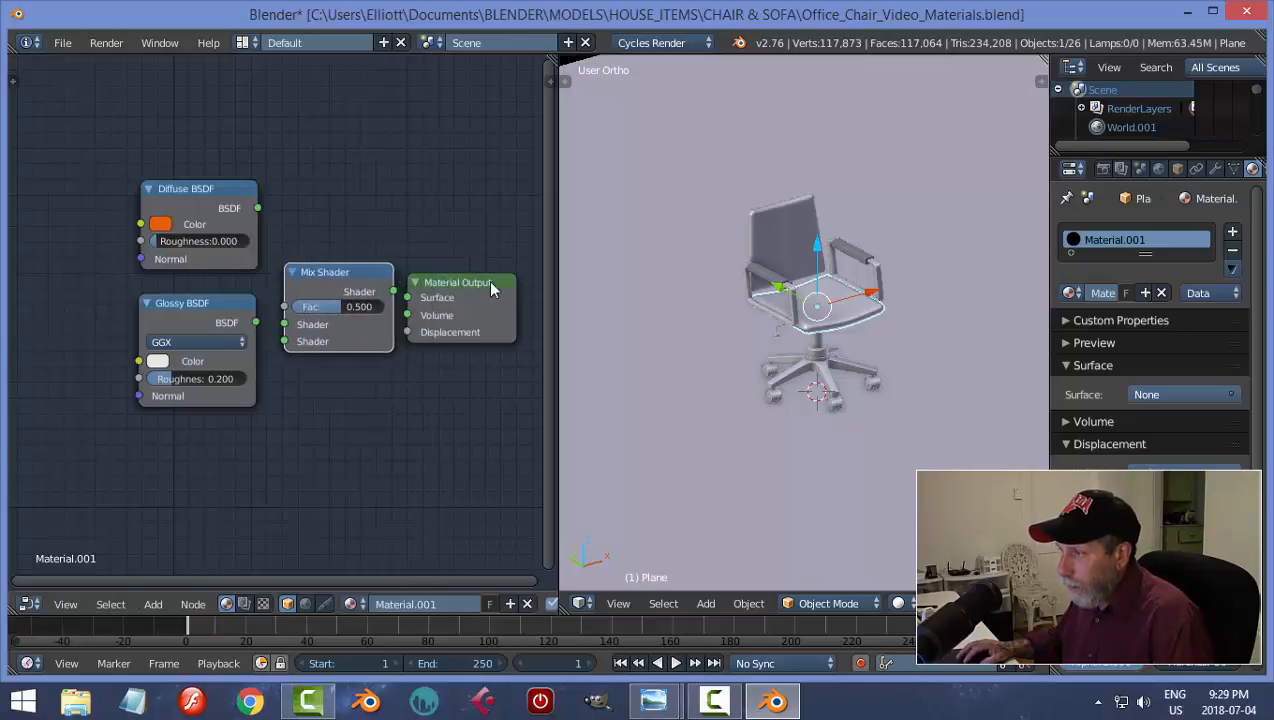
Maximize the Node Editor and spread the Diffuse and Glossy BSDF nodes apart, farther away from the Mix Shader
{"action": "key", "text": "shift+space"}
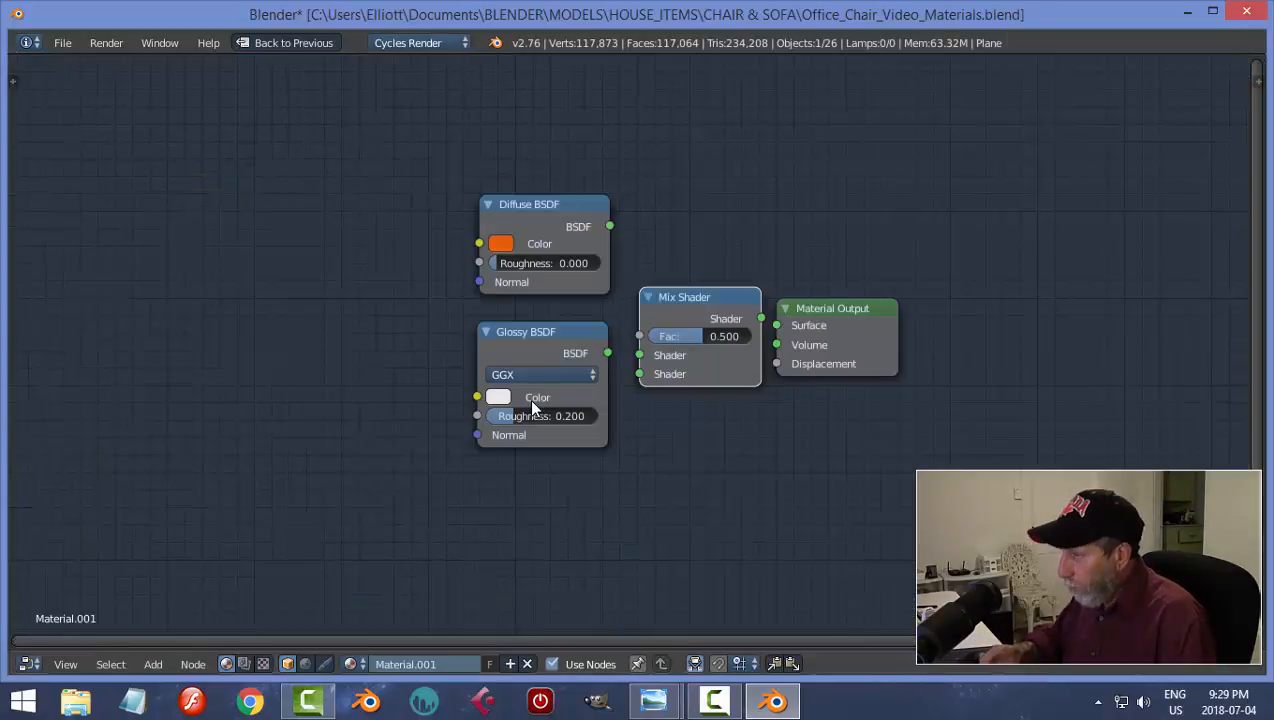
{"action": "left_click_drag", "start_coordinate": [569, 205], "coordinate": [484, 197]}
{"action": "left_click_drag", "start_coordinate": [540, 337], "coordinate": [464, 325]}
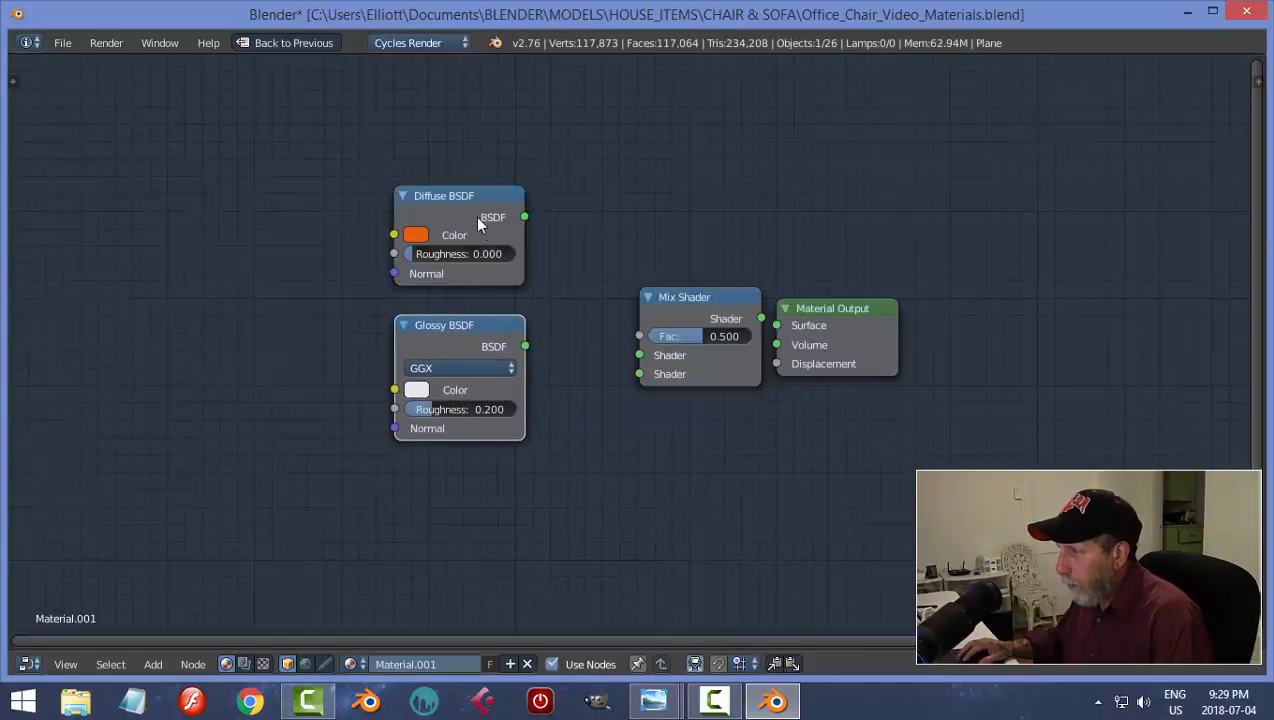
{"action": "left_click", "coordinate": [468, 192]}
{"action": "left_click_drag", "start_coordinate": [472, 198], "coordinate": [460, 123]}
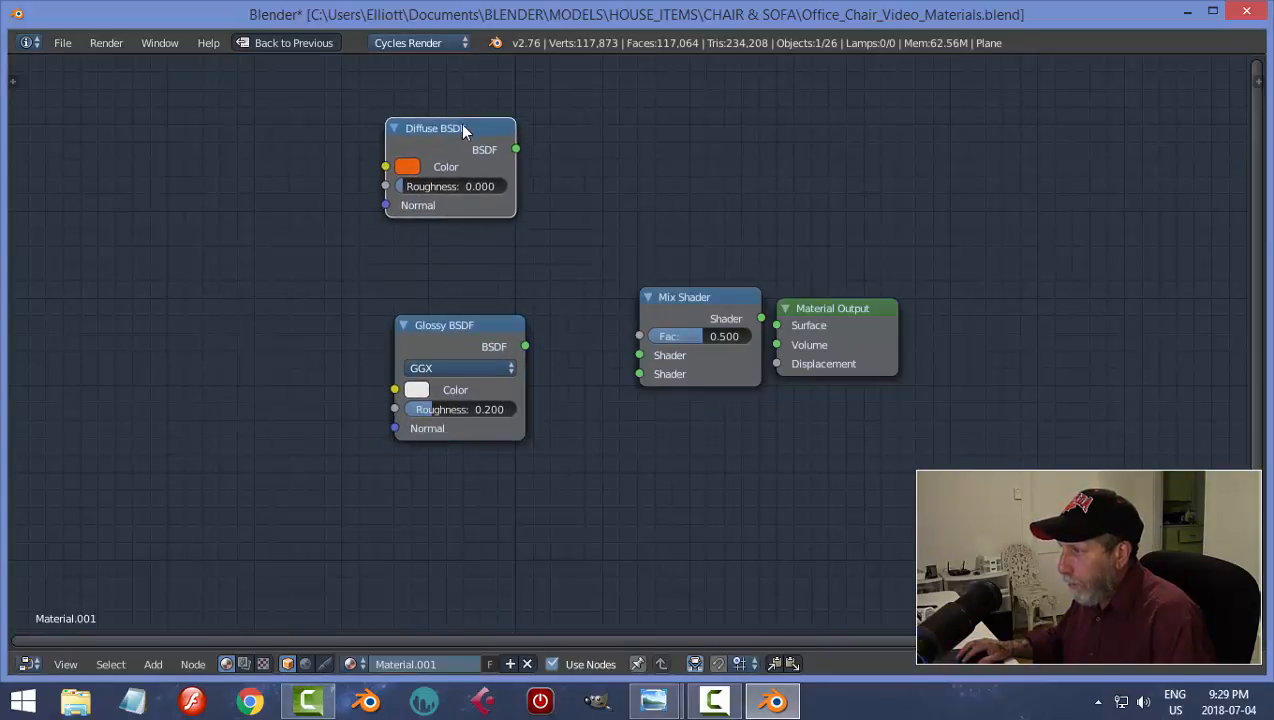
Arrange the nodes with the Glossy BSDF close below the Diffuse BSDF and the Mix Shader and Material Output spaced out beside them
{"action": "left_click_drag", "start_coordinate": [459, 320], "coordinate": [452, 254]}
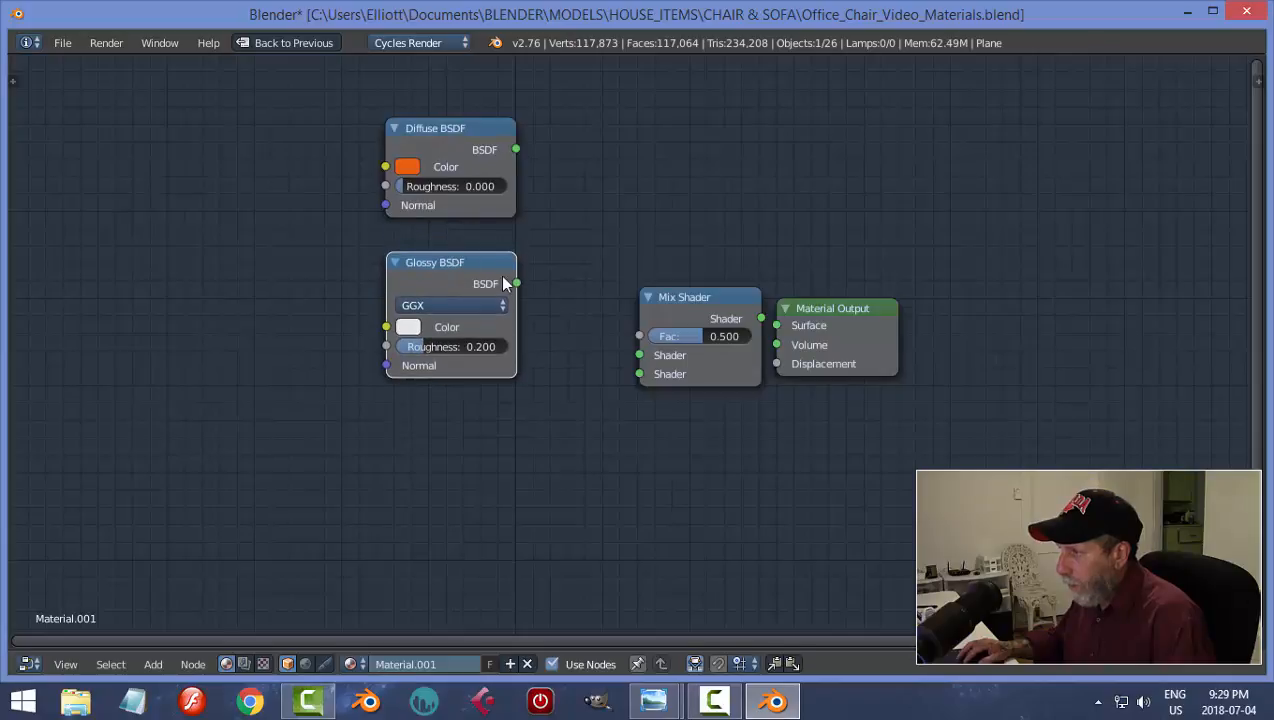
{"action": "left_click_drag", "start_coordinate": [675, 295], "coordinate": [633, 202]}
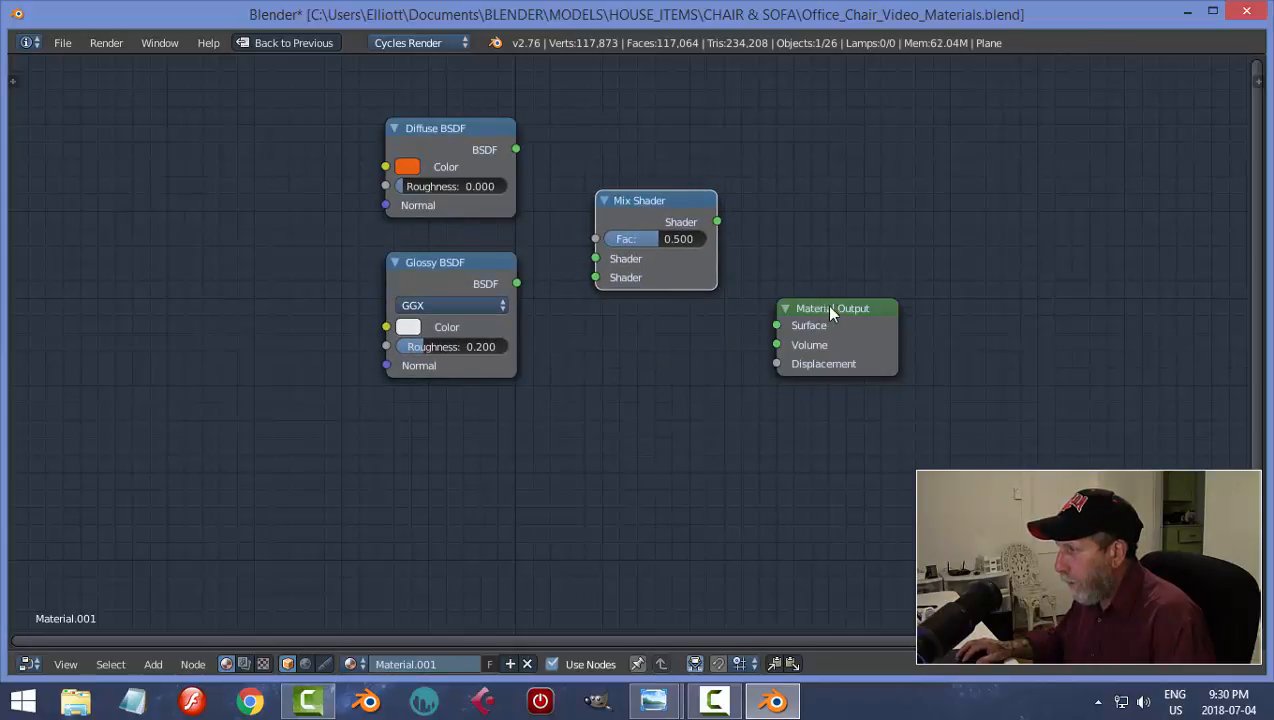
{"action": "left_click_drag", "start_coordinate": [829, 313], "coordinate": [890, 200]}
Wire the Diffuse and Glossy BSDFs through the Mix Shader into the Material Output's Surface, with a mix factor of 0.2
{"action": "left_click_drag", "start_coordinate": [516, 149], "coordinate": [595, 258]}
{"action": "left_click_drag", "start_coordinate": [518, 284], "coordinate": [595, 277]}
{"action": "left_click", "coordinate": [673, 240]}
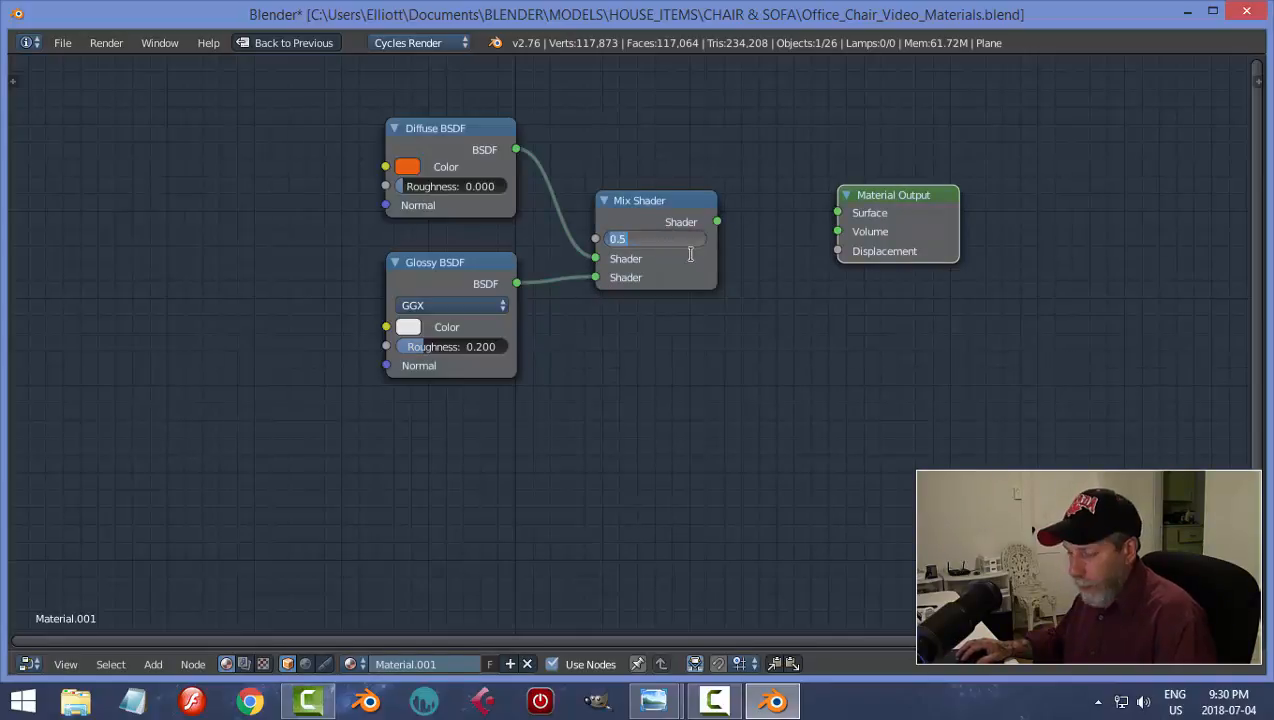
{"action": "type", "text": "0.2"}
{"action": "key", "text": "Return"}
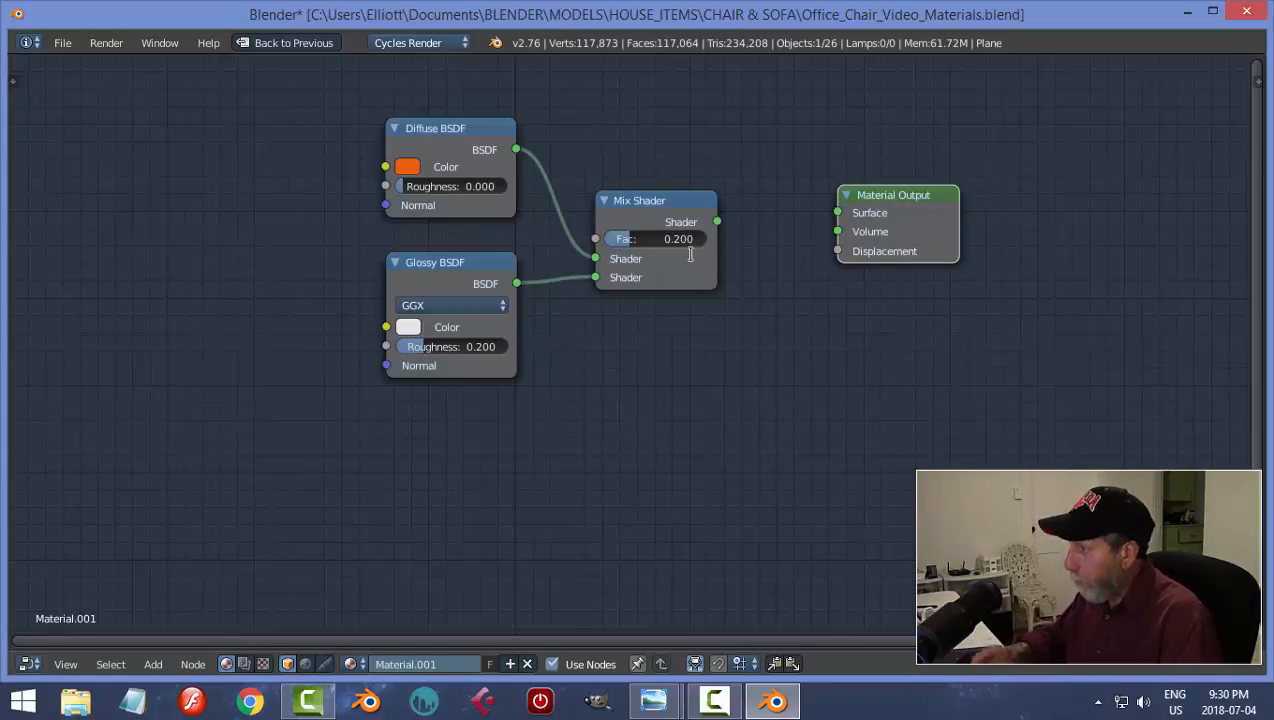
{"action": "left_click_drag", "start_coordinate": [716, 222], "coordinate": [837, 213]}
Restore the split editor layout and preview the chair's orange seat in rendered shading
{"action": "key", "text": "ctrl+Up"}
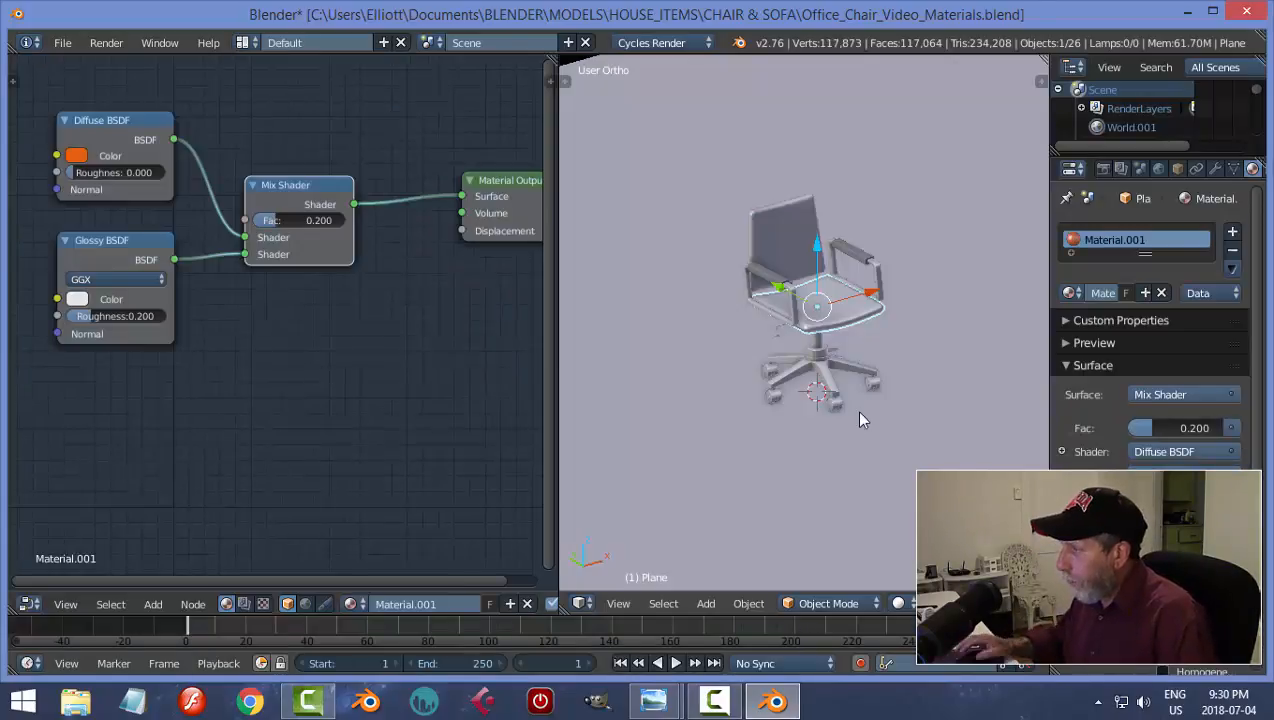
{"action": "scroll", "coordinate": [846, 450], "scroll_direction": "up", "scroll_amount": 4}
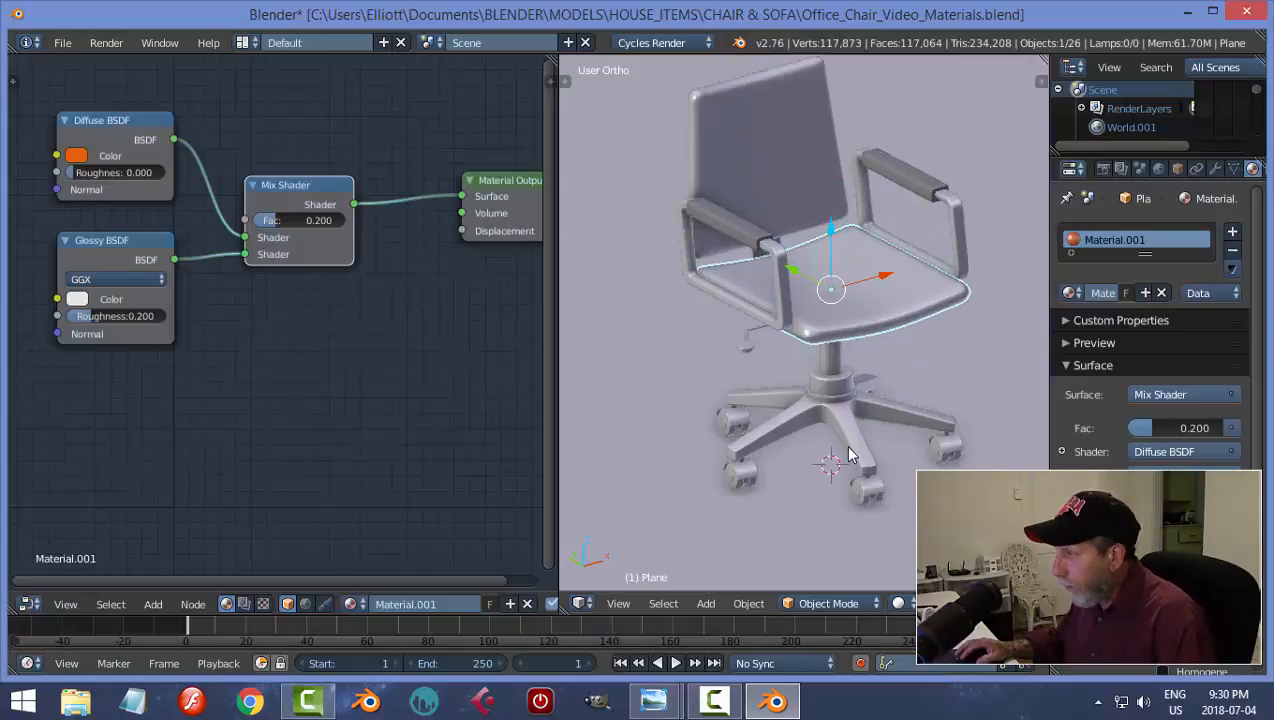
{"action": "key", "text": "shift+z"}
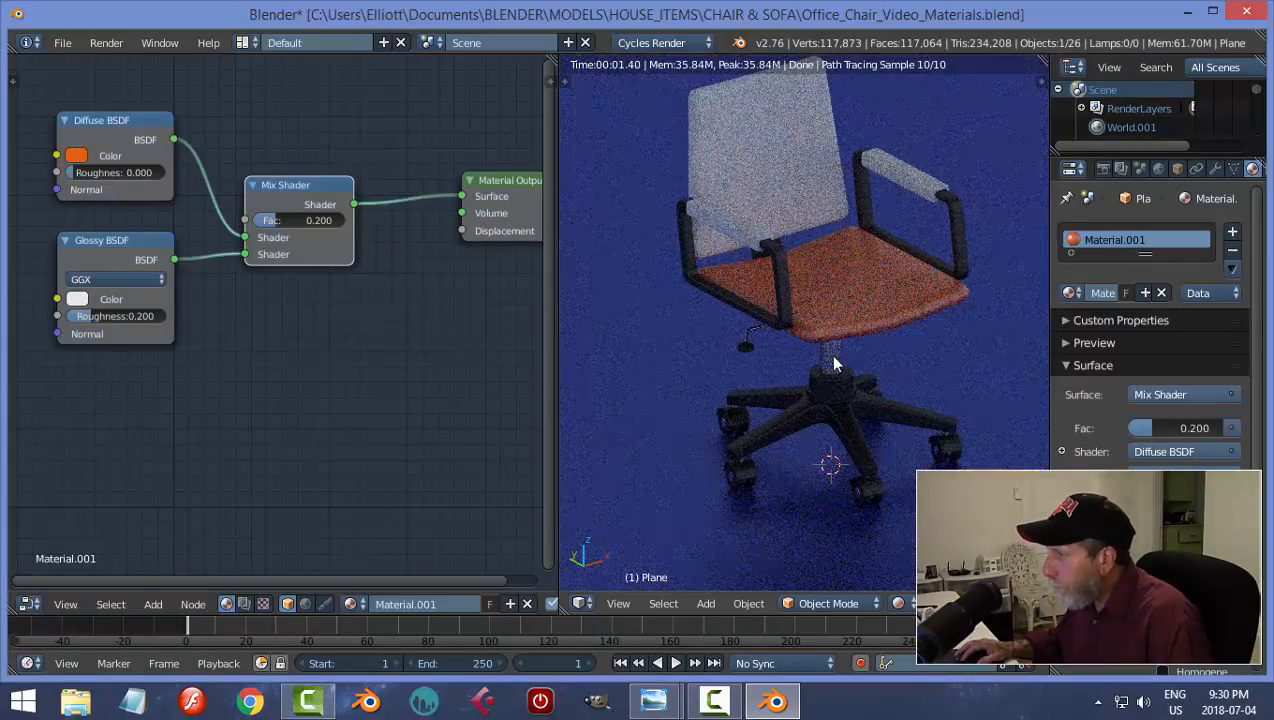
{"action": "scroll", "coordinate": [877, 353], "scroll_direction": "up", "scroll_amount": 2}
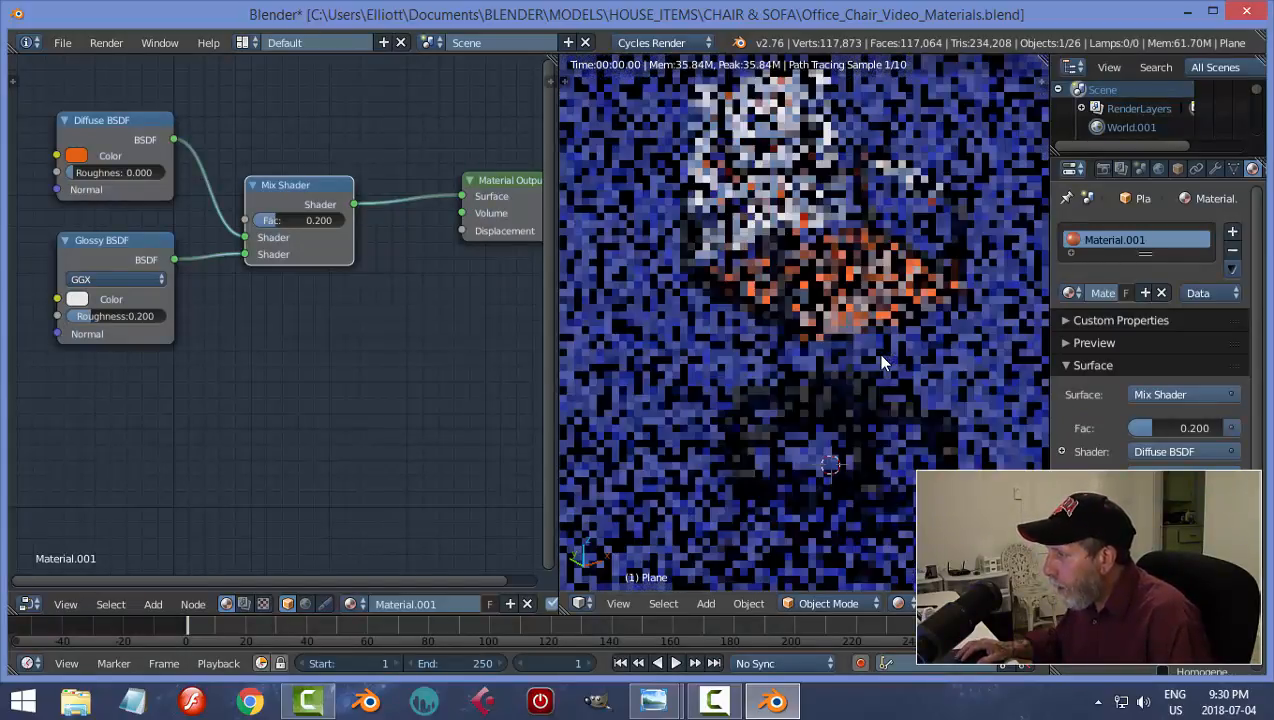
{"action": "scroll", "coordinate": [877, 353], "scroll_direction": "down", "scroll_amount": 2}
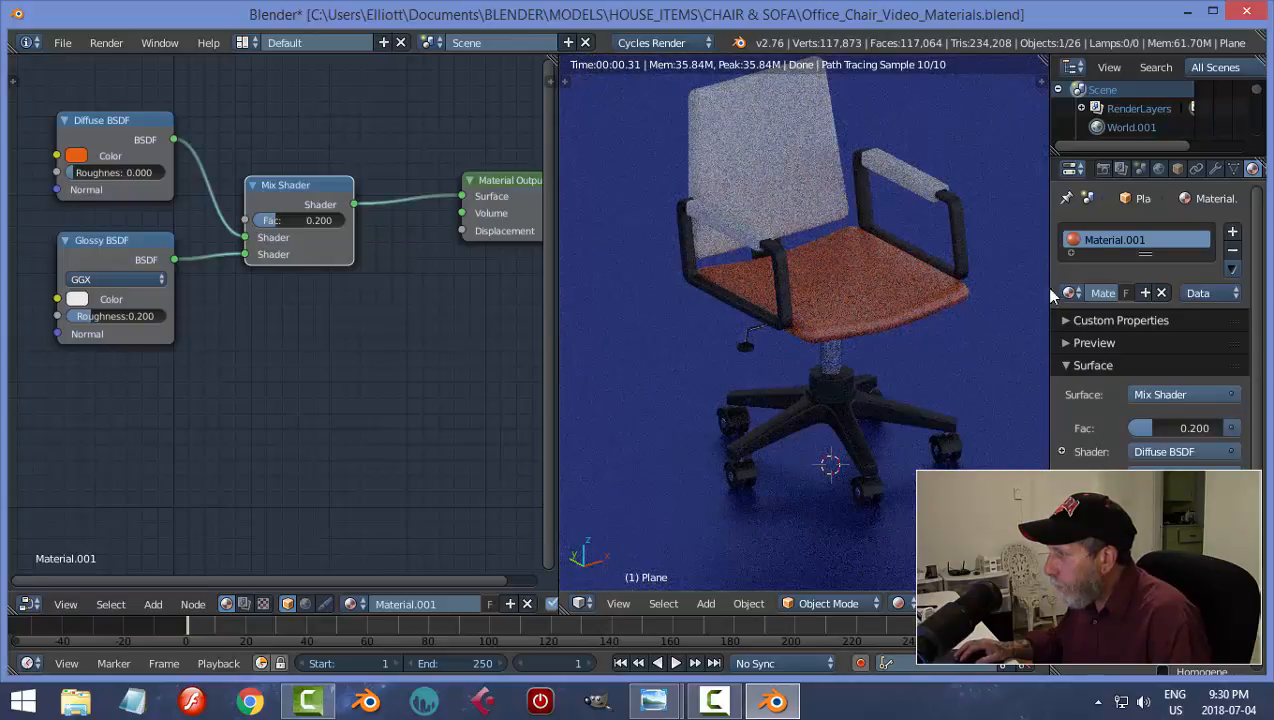
Rename the seat's material to Seat
{"action": "left_click", "coordinate": [1112, 293]}
{"action": "type", "text": "Seat"}
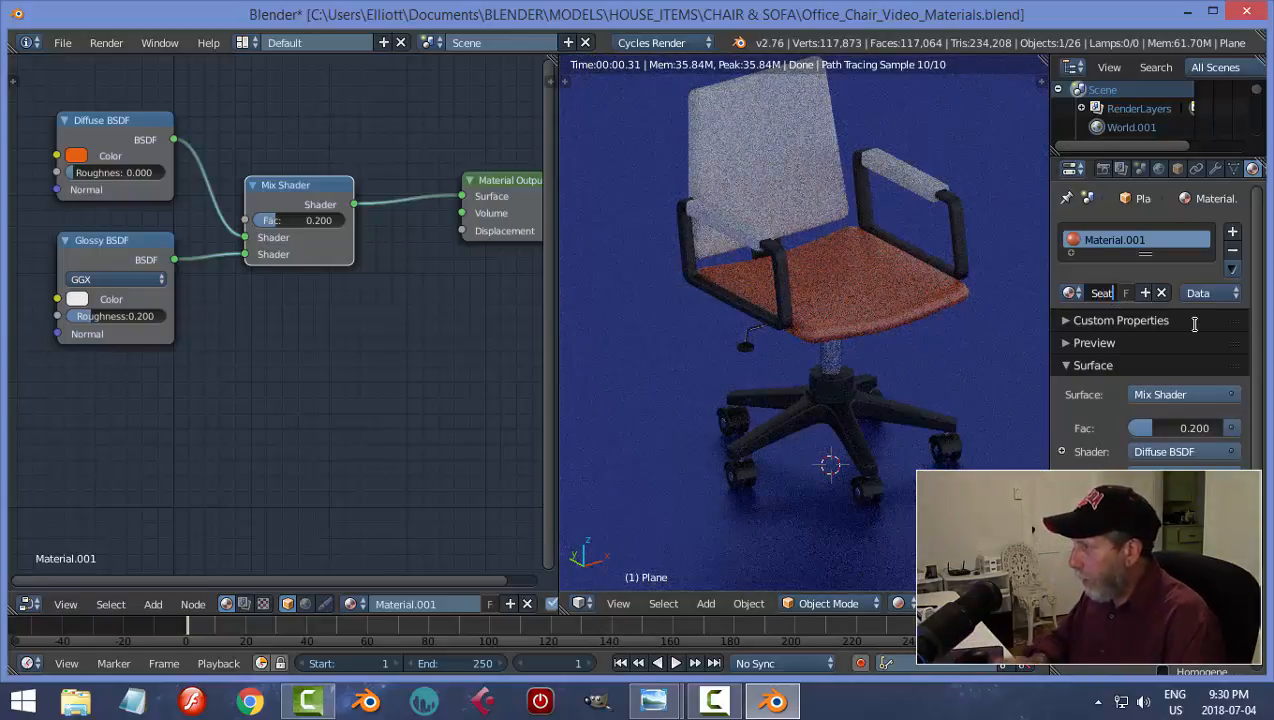
{"action": "key", "text": "Return"}
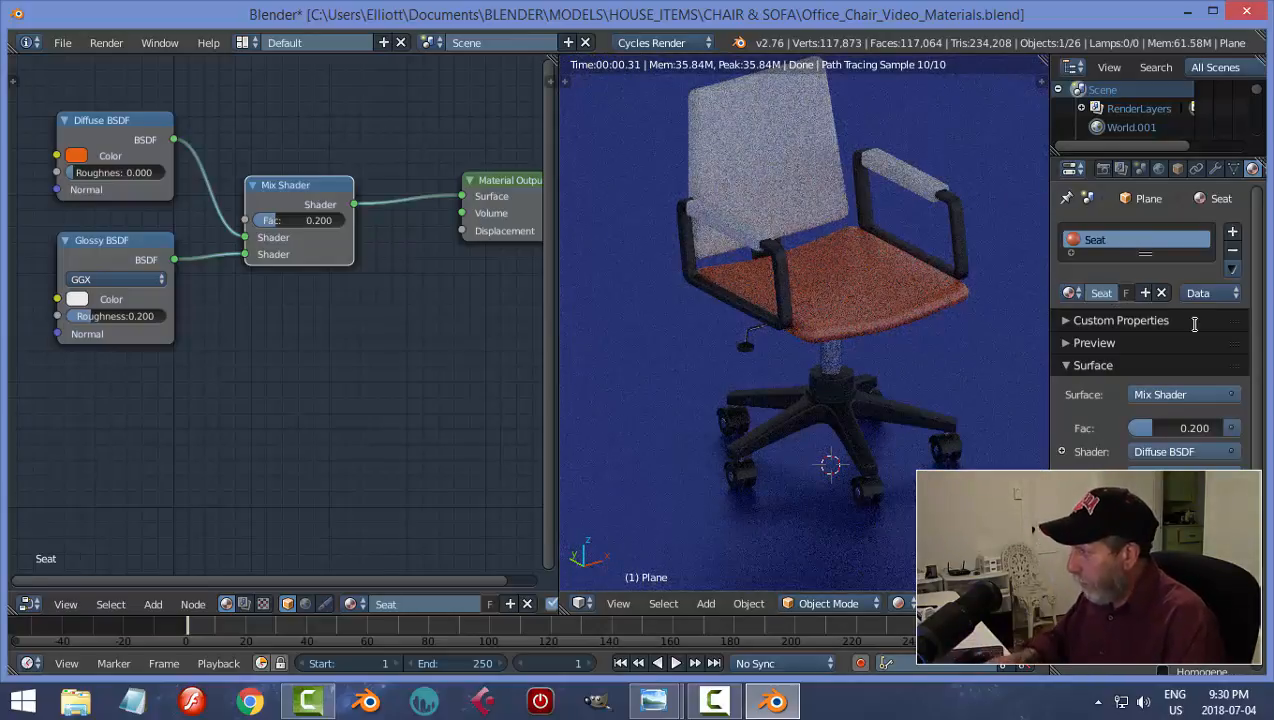
Assign the existing Seat material to the chair's backrest and to the armrest pads
{"action": "right_click", "coordinate": [882, 213]}
{"action": "left_click", "coordinate": [1069, 293]}
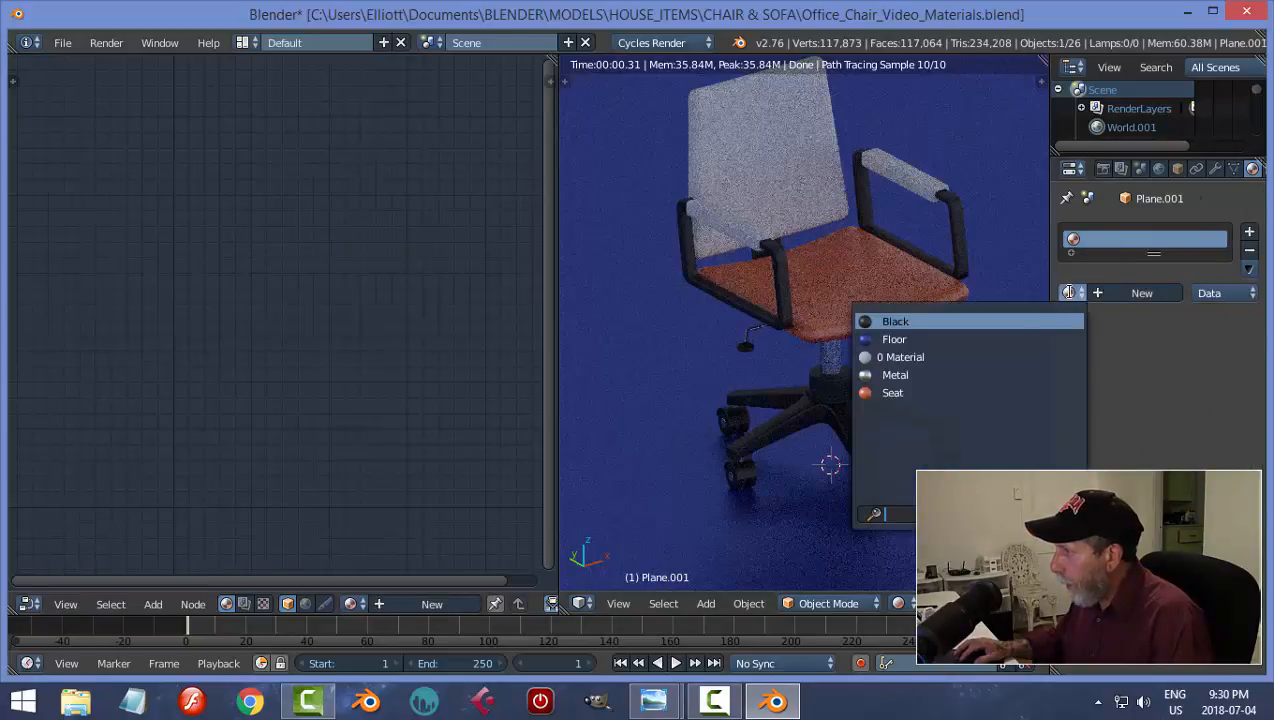
{"action": "left_click", "coordinate": [965, 390]}
{"action": "right_click", "coordinate": [907, 183]}
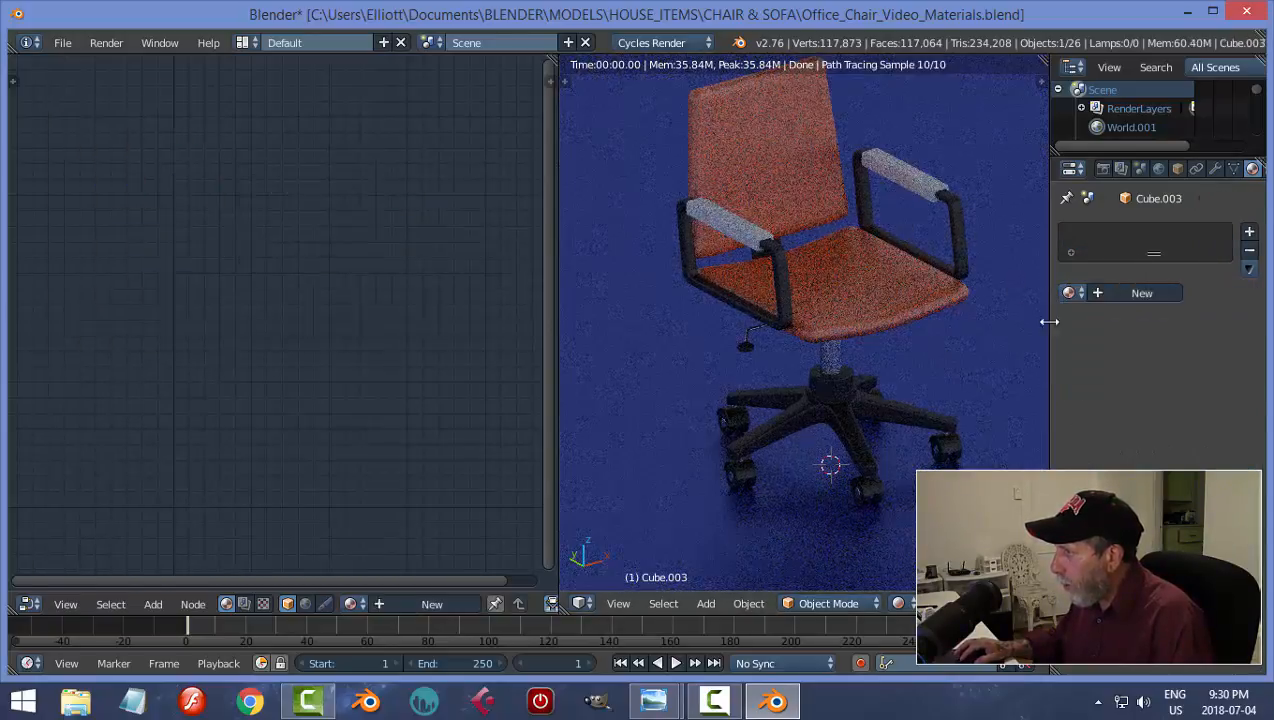
{"action": "left_click", "coordinate": [1069, 293]}
{"action": "left_click", "coordinate": [950, 392]}
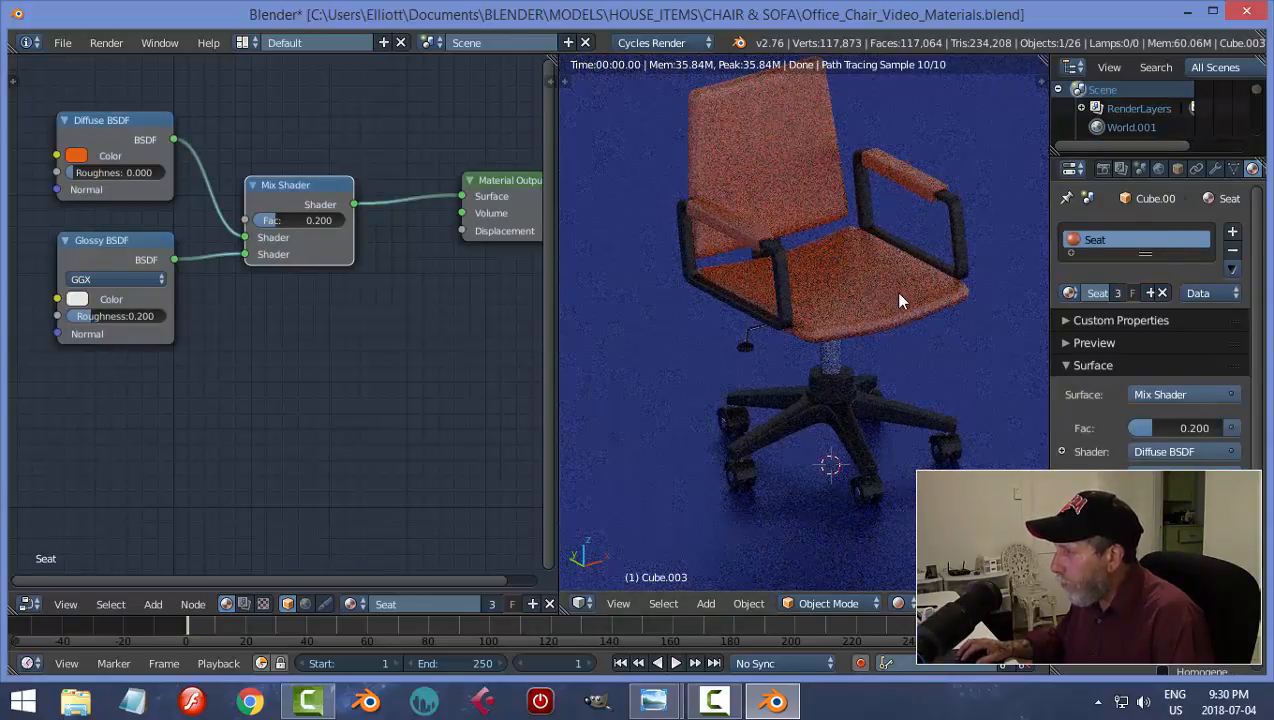
Check the orange parts up close and save the blend file over the existing one
{"action": "scroll", "coordinate": [894, 291], "scroll_direction": "up", "scroll_amount": 2}
{"action": "middle_click_drag", "start_coordinate": [925, 306], "coordinate": [866, 332]}
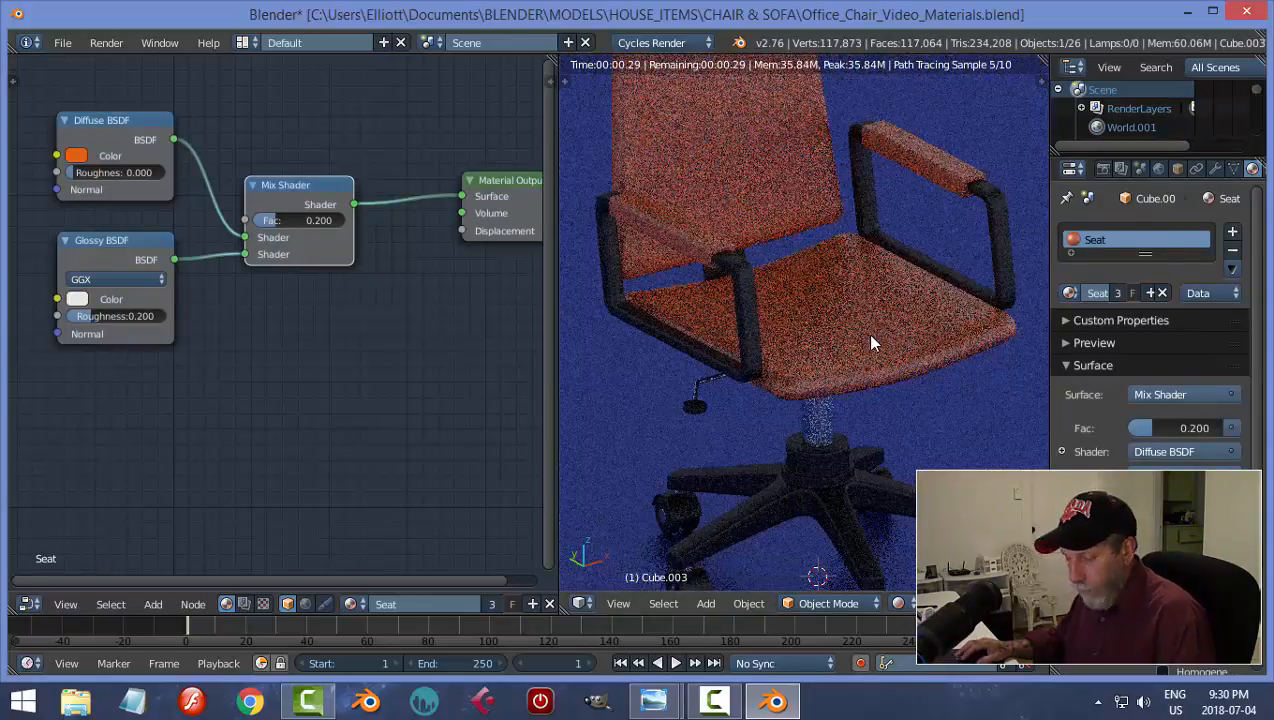
{"action": "key", "text": "ctrl+s"}
{"action": "left_click", "coordinate": [866, 334]}
Return the viewport to solid shading and add a plane mesh at the 3D cursor
{"action": "scroll", "coordinate": [634, 487], "scroll_direction": "down", "scroll_amount": 5}
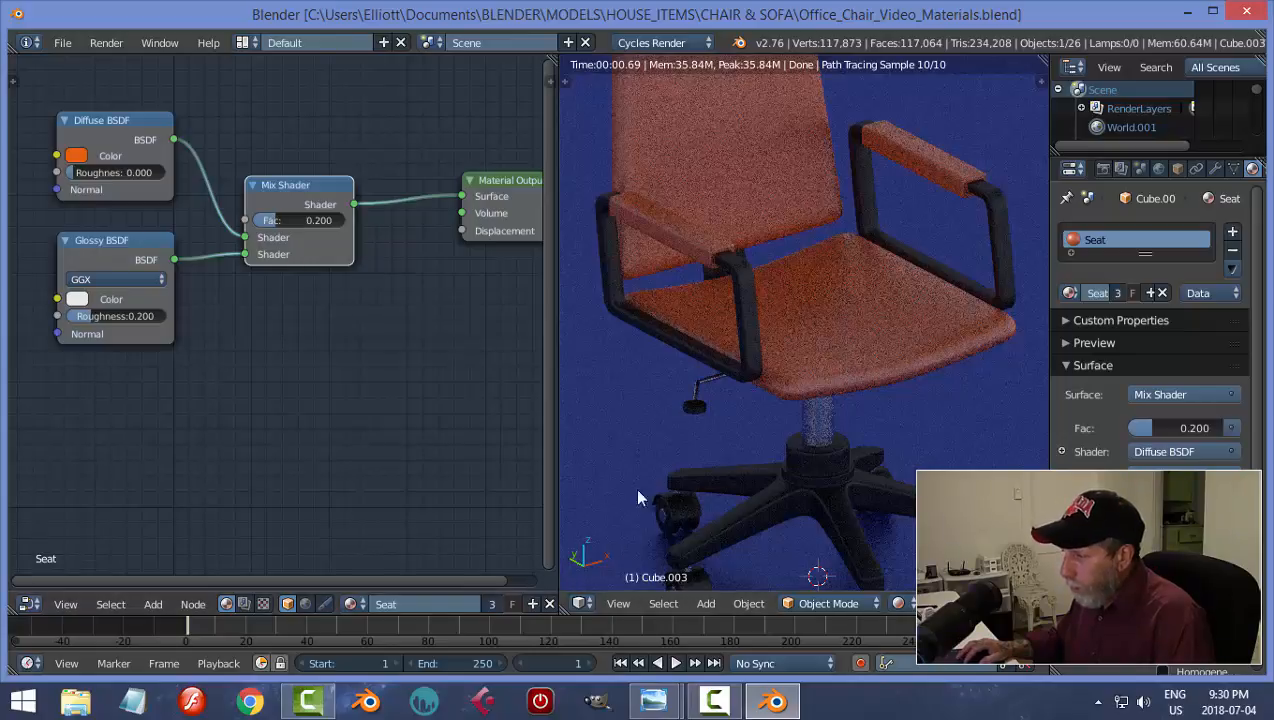
{"action": "key", "text": "shift+z"}
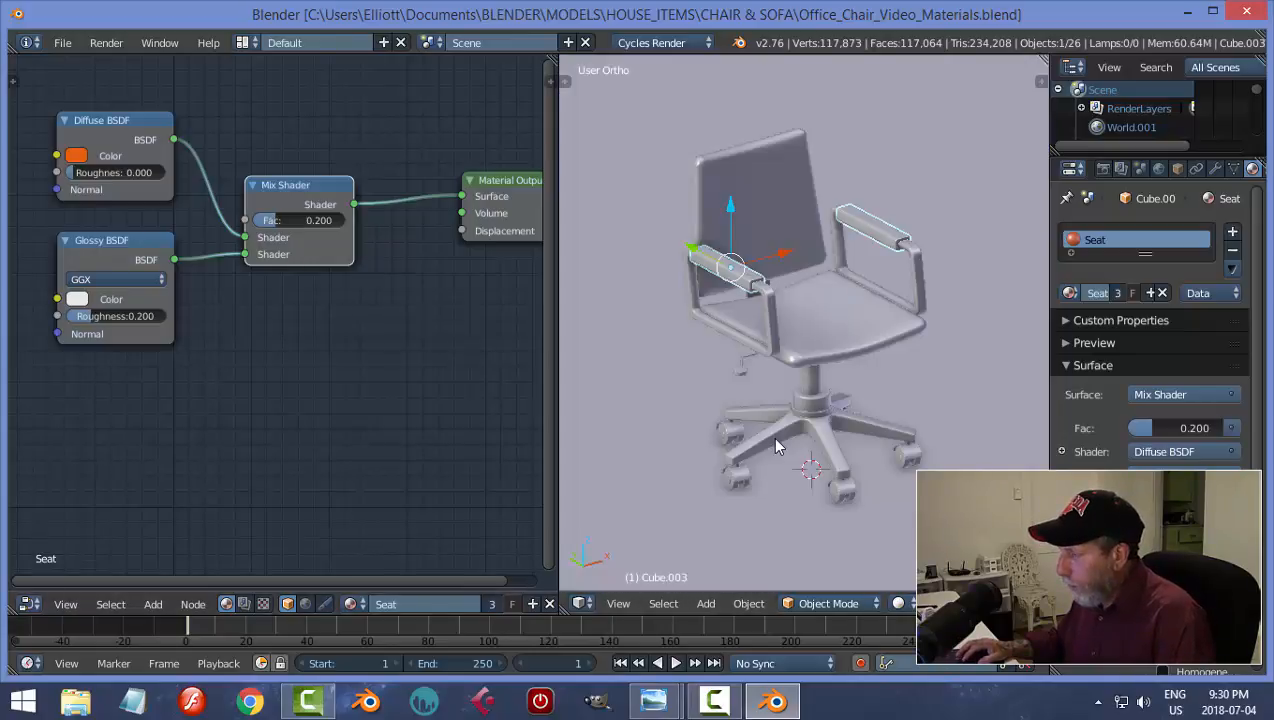
{"action": "scroll", "coordinate": [778, 444], "scroll_direction": "down", "scroll_amount": 2}
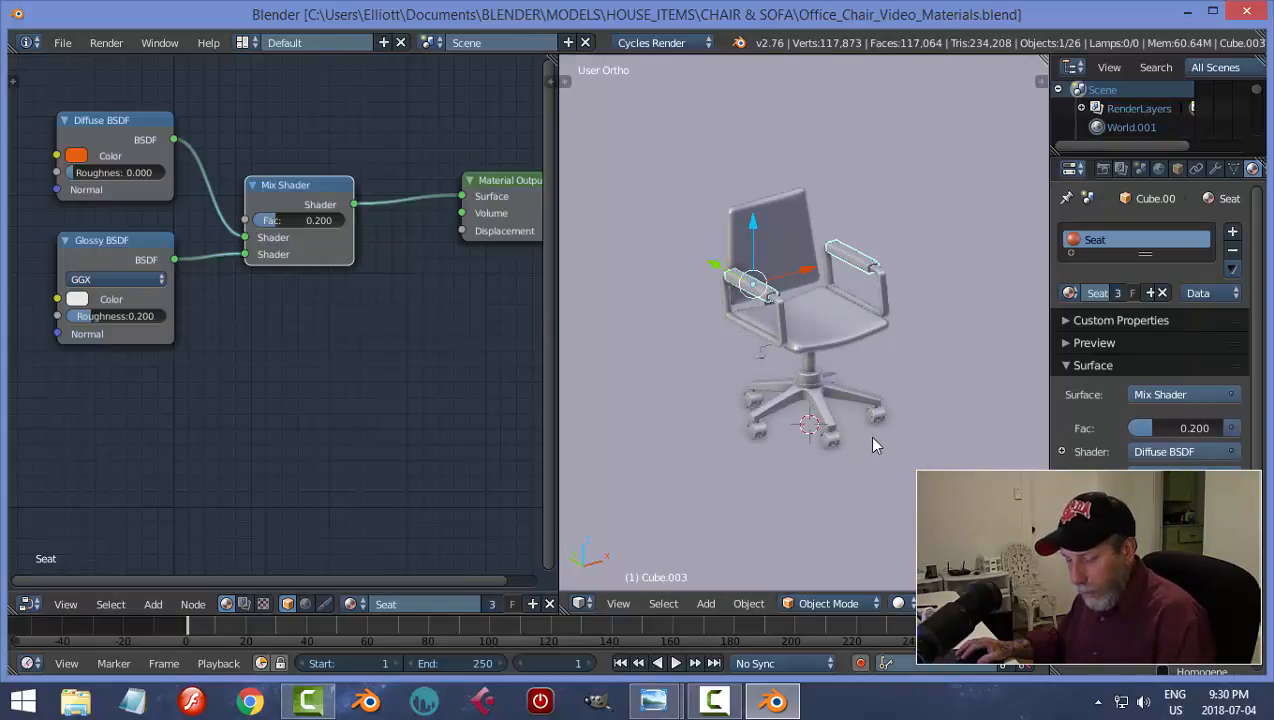
{"action": "key", "text": "shift+a"}
{"action": "mouse_move", "coordinate": [873, 443]}
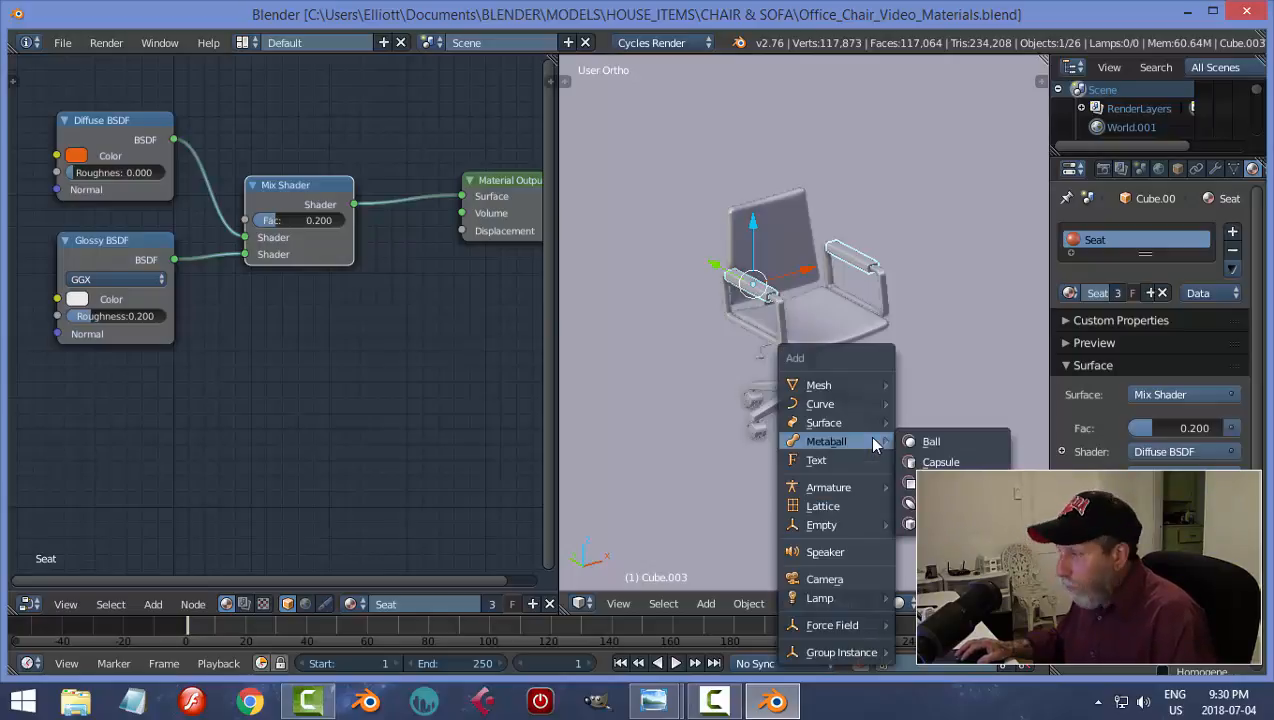
{"action": "mouse_move", "coordinate": [826, 382]}
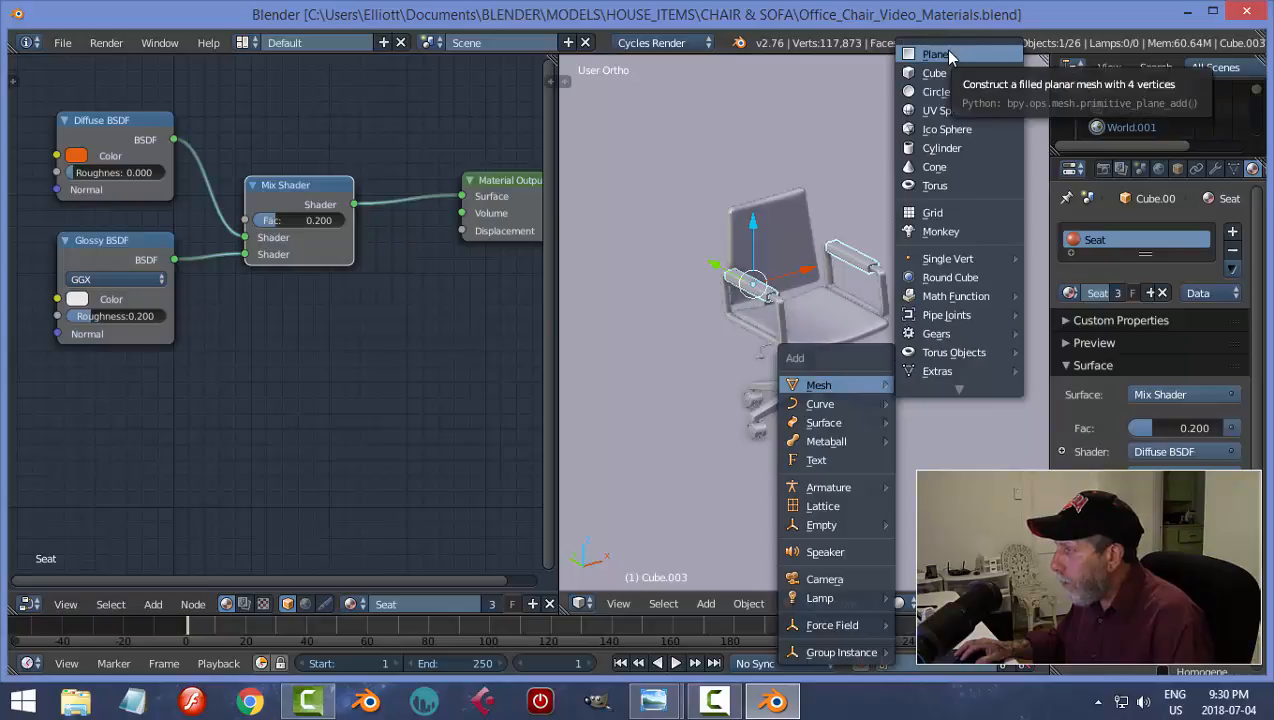
{"action": "left_click", "coordinate": [944, 53]}
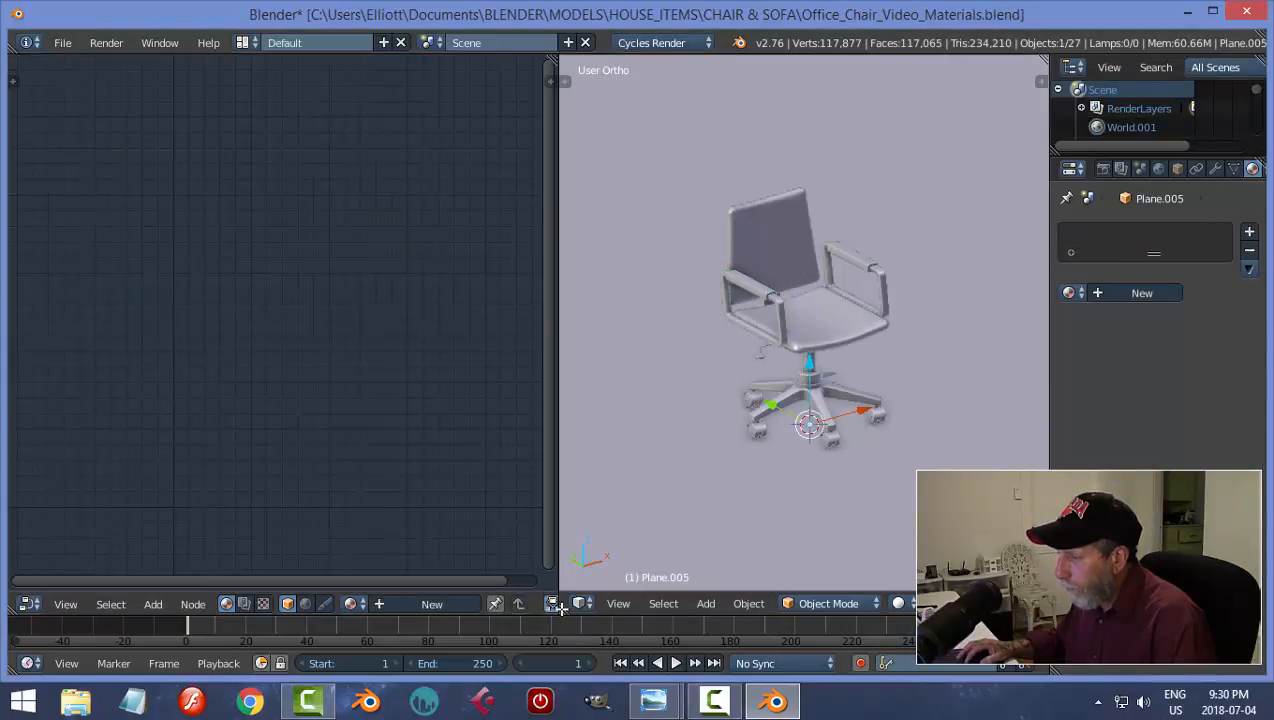
Join the 3D View over the Node Editor area and view the chair from its other side
{"action": "left_click_drag", "start_coordinate": [560, 609], "coordinate": [420, 450]}
{"action": "scroll", "coordinate": [804, 447], "scroll_direction": "down", "scroll_amount": 2}
{"action": "middle_click_drag", "start_coordinate": [804, 447], "coordinate": [557, 416]}
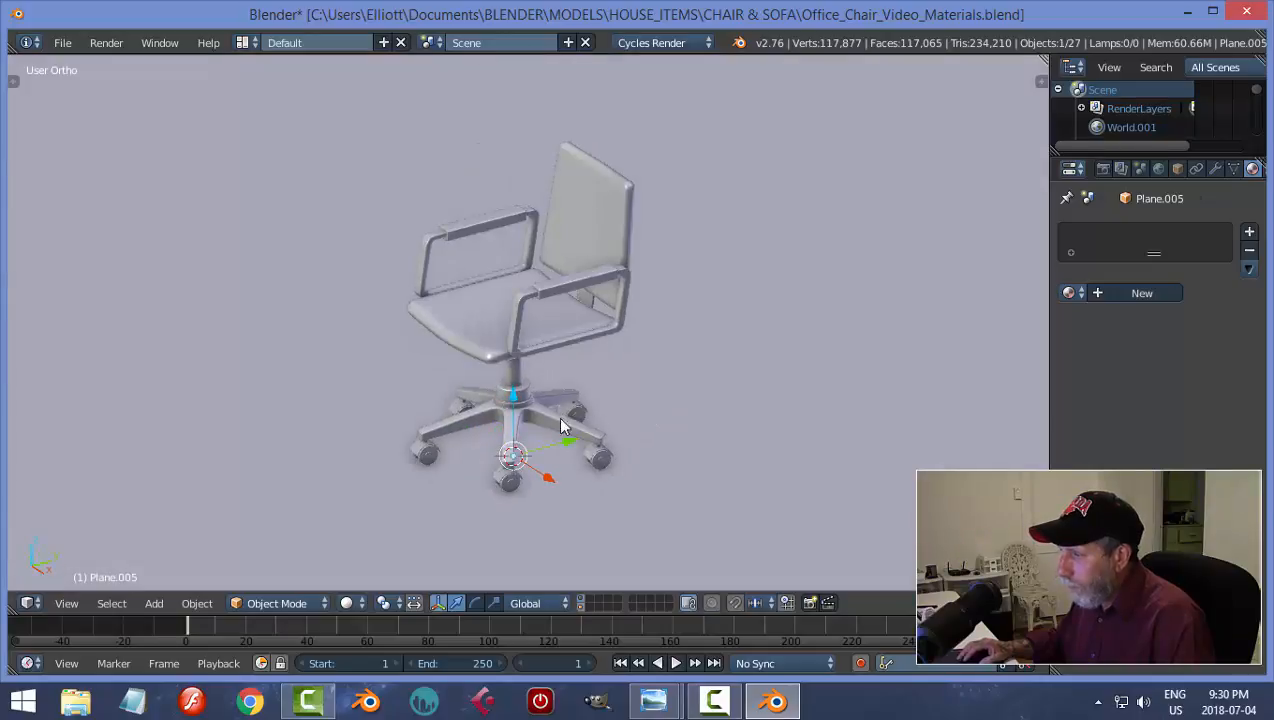
Move the new plane out in front of the chair, enlarge it and raise it above the floor
{"action": "left_click_drag", "start_coordinate": [565, 447], "coordinate": [505, 460]}
{"action": "left_click", "coordinate": [370, 477]}
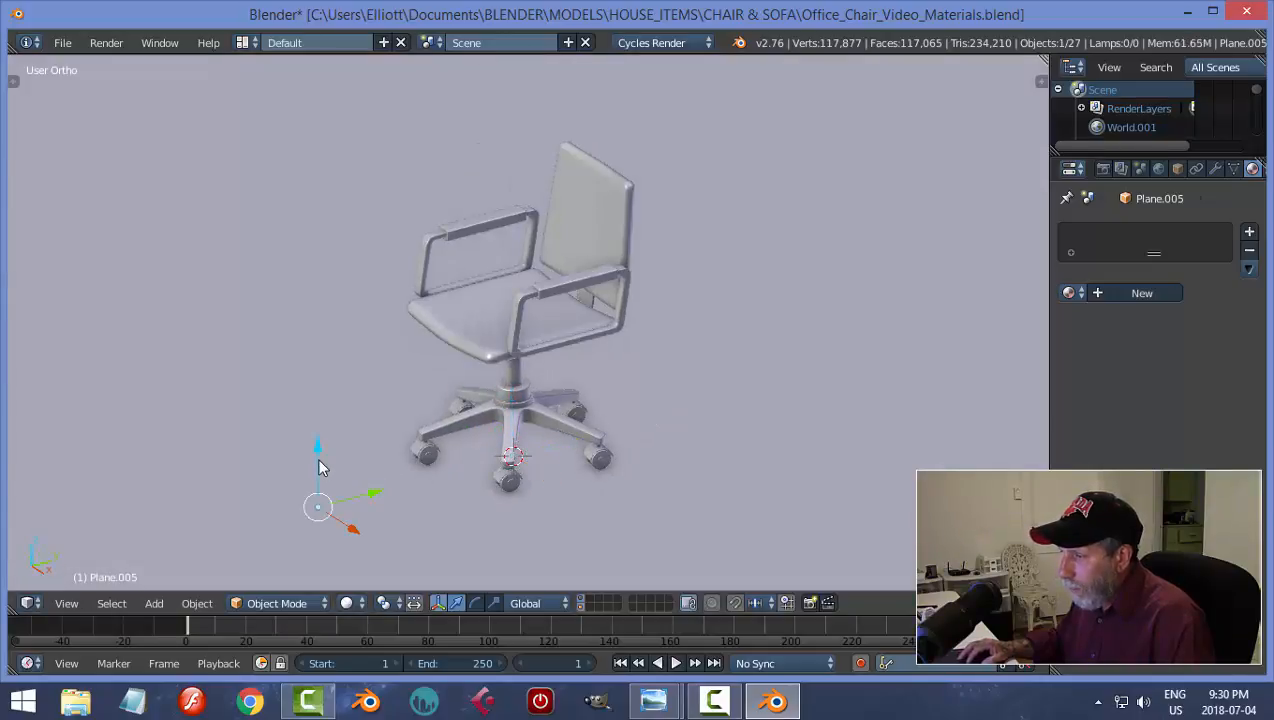
{"action": "key", "text": "s"}
{"action": "left_click", "coordinate": [313, 346]}
{"action": "scroll", "coordinate": [557, 390], "scroll_direction": "down", "scroll_amount": 4}
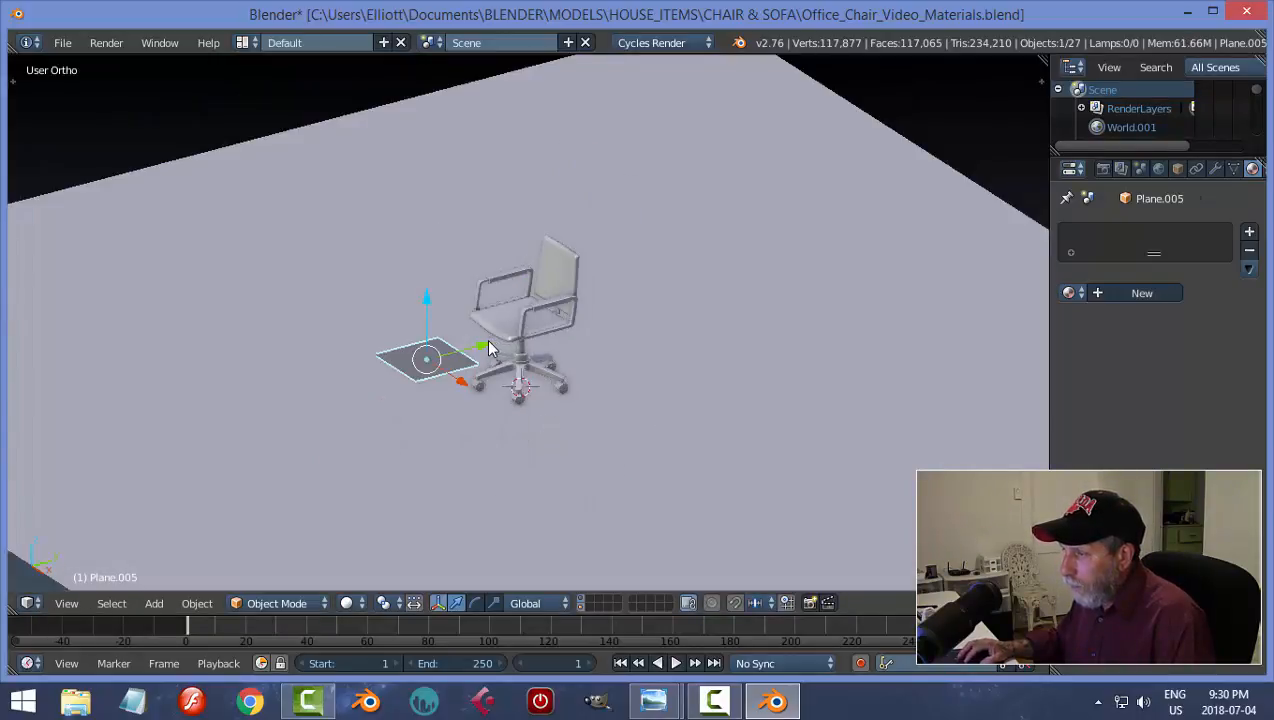
{"action": "left_click_drag", "start_coordinate": [488, 347], "coordinate": [437, 364]}
{"action": "left_click_drag", "start_coordinate": [375, 319], "coordinate": [368, 240]}
Stretch the plane along the global X axis by a factor of about 2.7
{"action": "key", "text": "s"}
{"action": "key", "text": "x"}
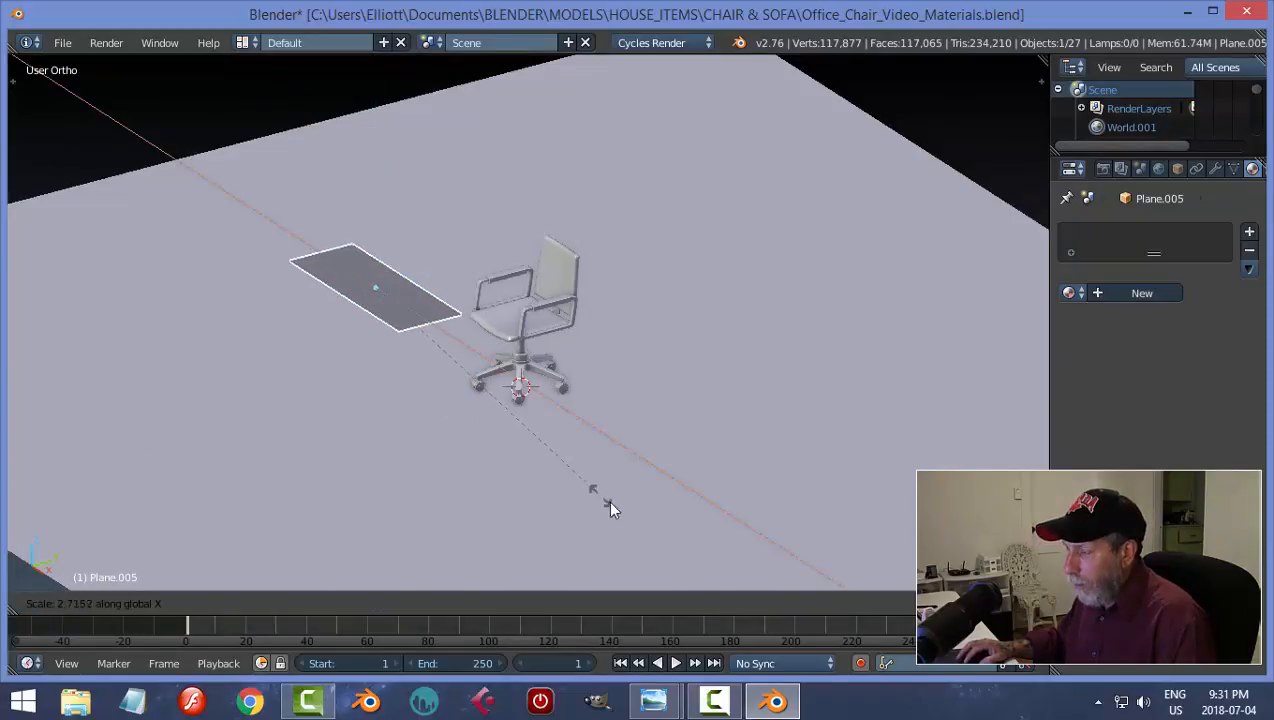
{"action": "left_click", "coordinate": [607, 505]}
Rotate the plane about -115° around the global X axis to face the chair, and adjust its height
{"action": "middle_click_drag", "start_coordinate": [614, 507], "coordinate": [493, 455]}
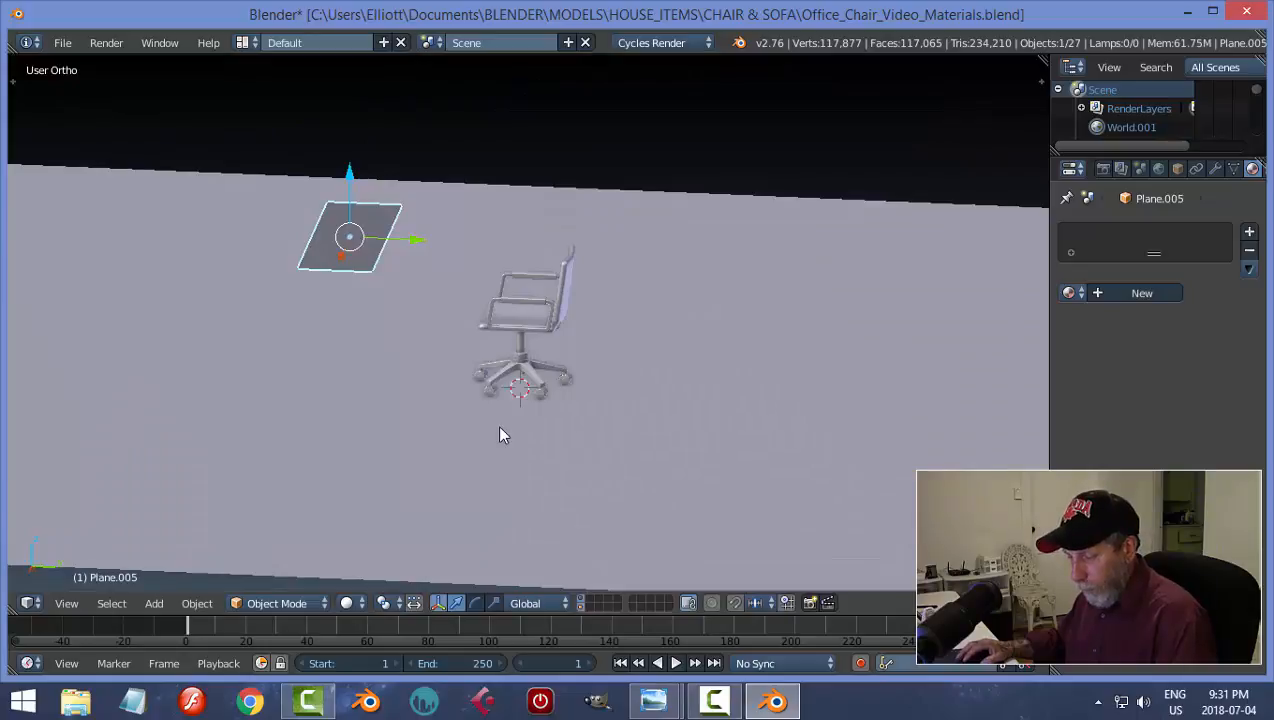
{"action": "key", "text": "r"}
{"action": "key", "text": "x"}
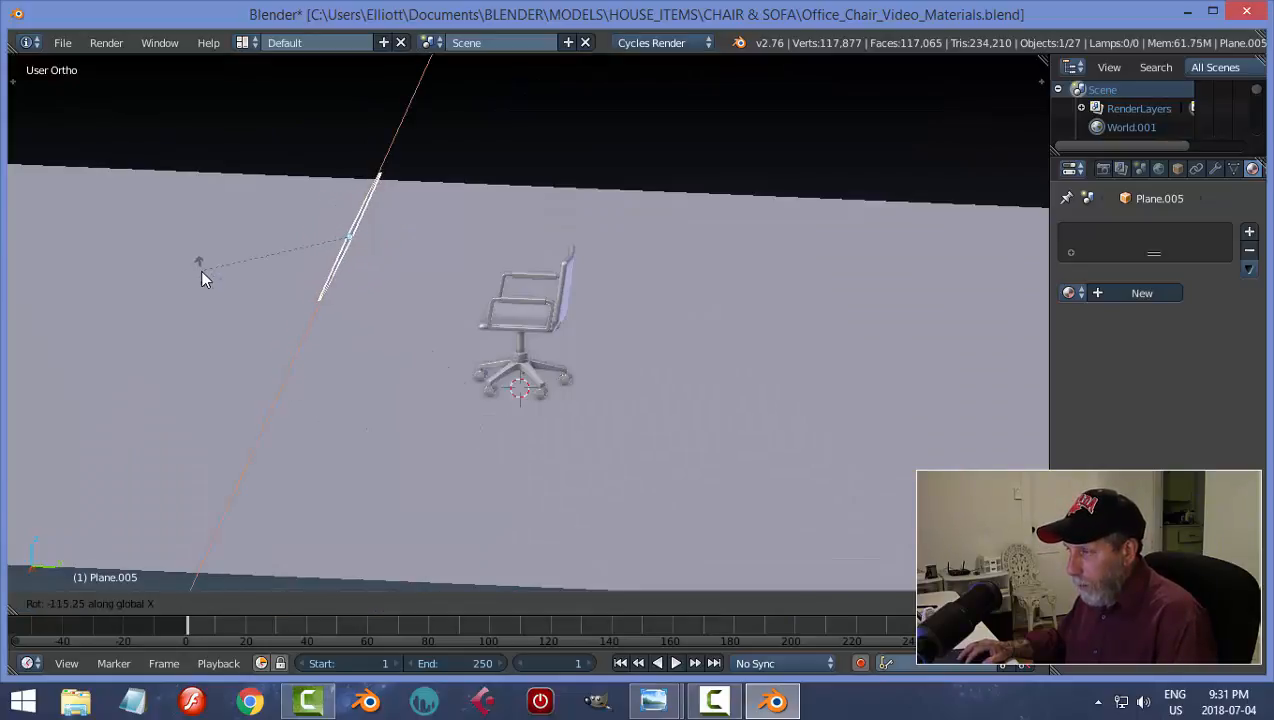
{"action": "left_click", "coordinate": [205, 286]}
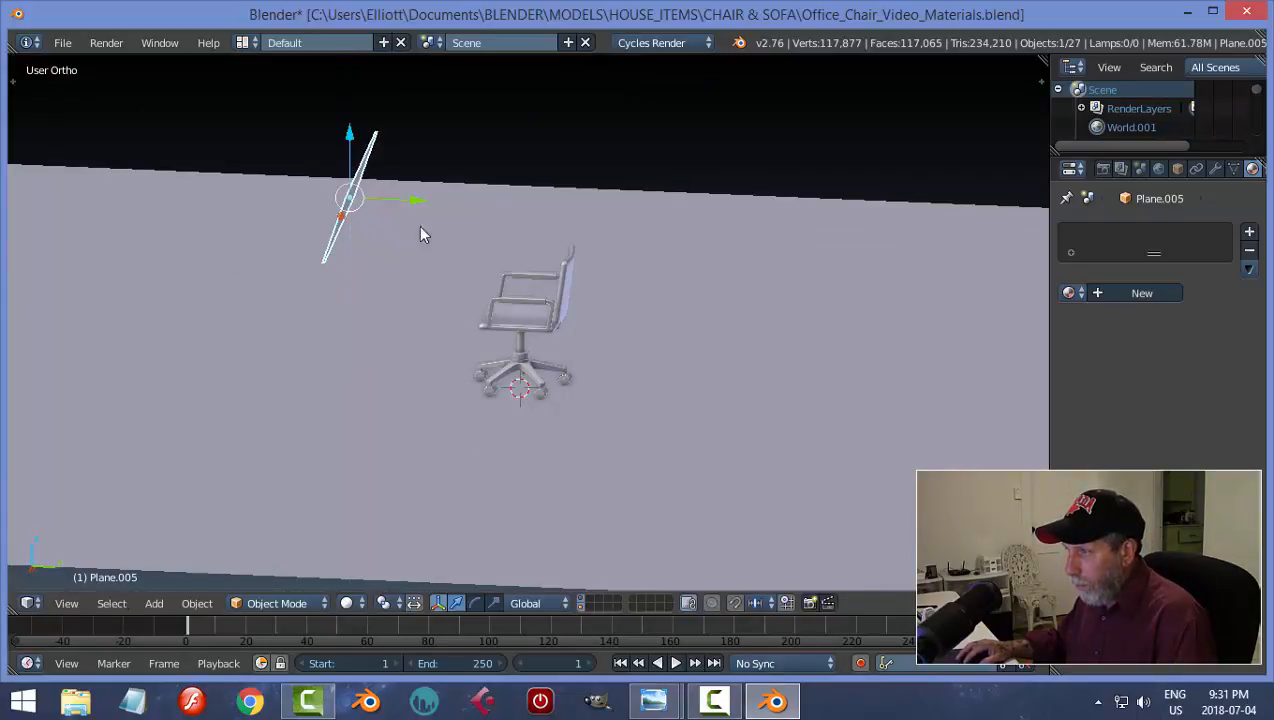
{"action": "middle_click_drag", "start_coordinate": [418, 227], "coordinate": [491, 293]}
{"action": "left_click_drag", "start_coordinate": [365, 230], "coordinate": [364, 247]}
Give the plane a new material with an Emission surface and a strength of 5
{"action": "left_click", "coordinate": [1116, 292]}
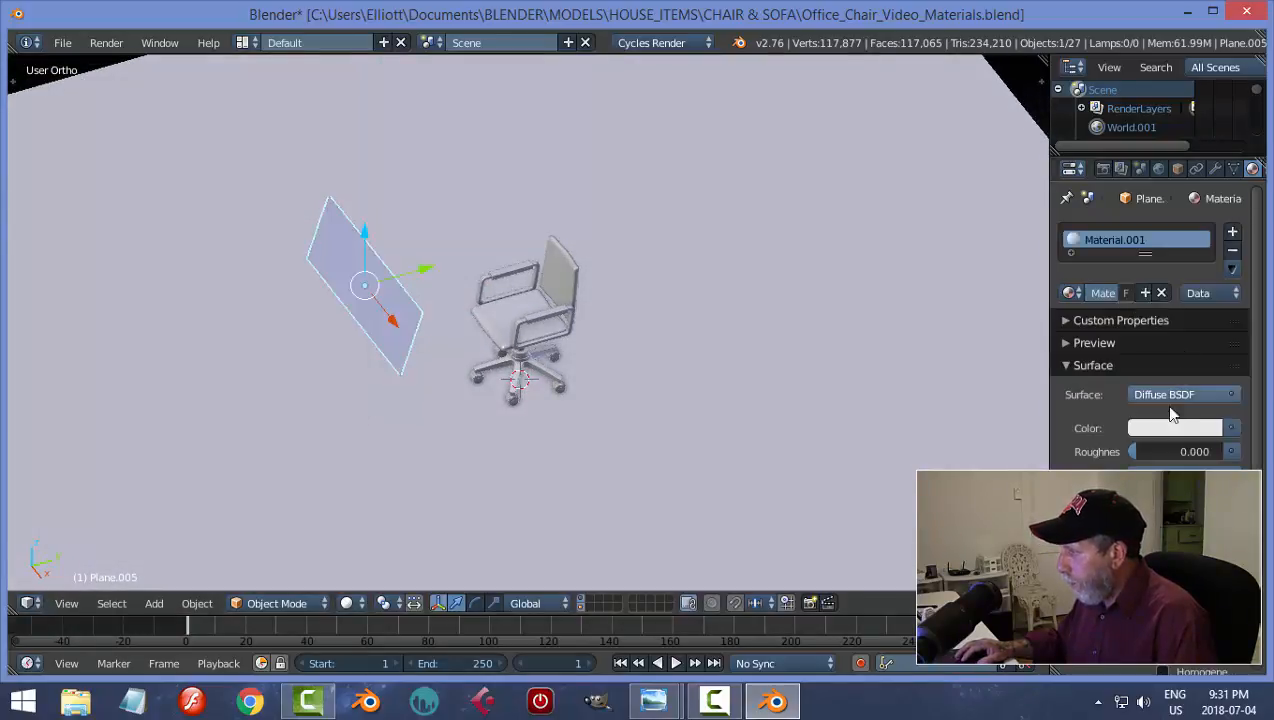
{"action": "left_click", "coordinate": [1212, 397]}
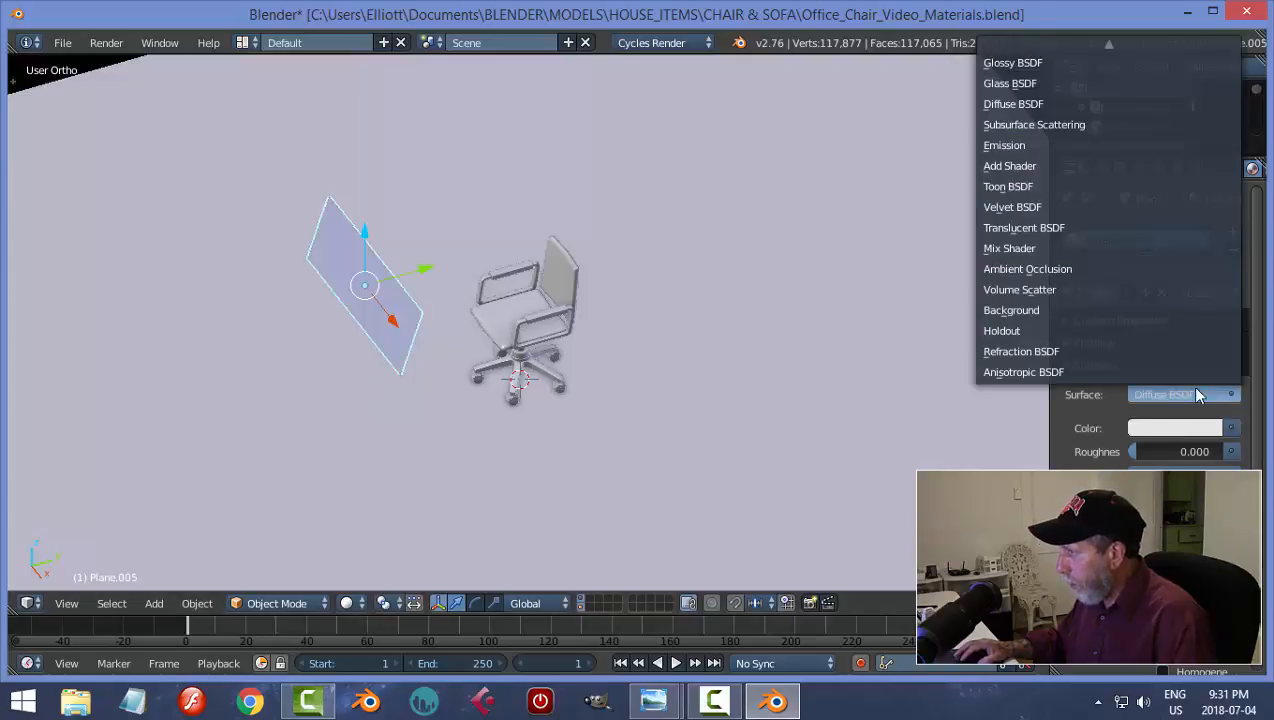
{"action": "left_click", "coordinate": [1034, 145]}
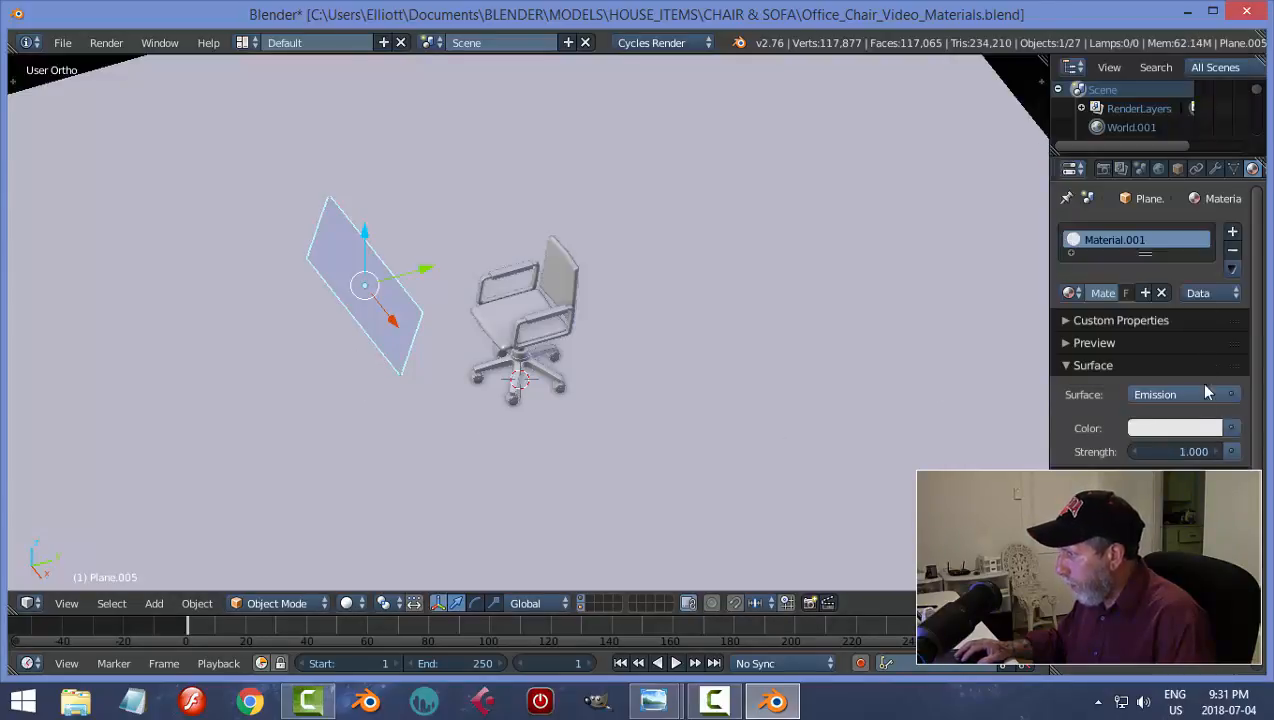
{"action": "left_click", "coordinate": [1167, 452]}
{"action": "type", "text": "5"}
{"action": "key", "text": "Return"}
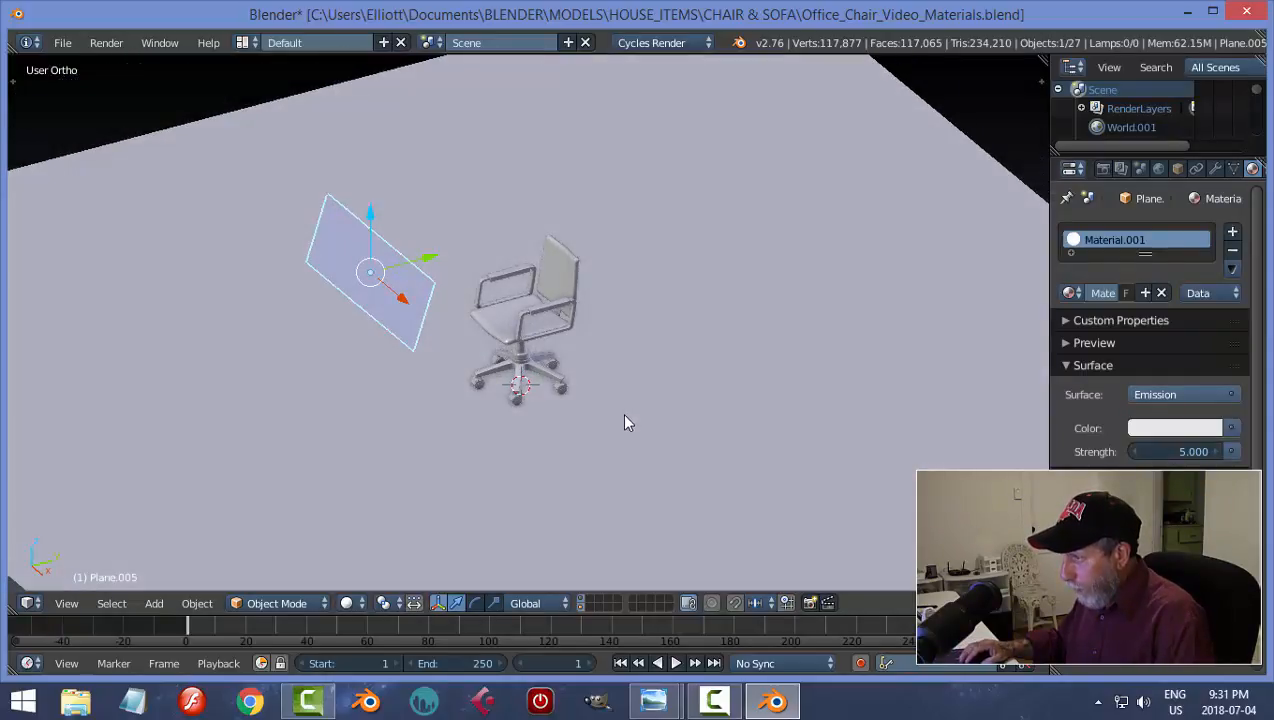
Preview the chair lit by the emissive plane in rendered shading
{"action": "scroll", "coordinate": [621, 413], "scroll_direction": "up", "scroll_amount": 3}
{"action": "key", "text": "shift+z"}
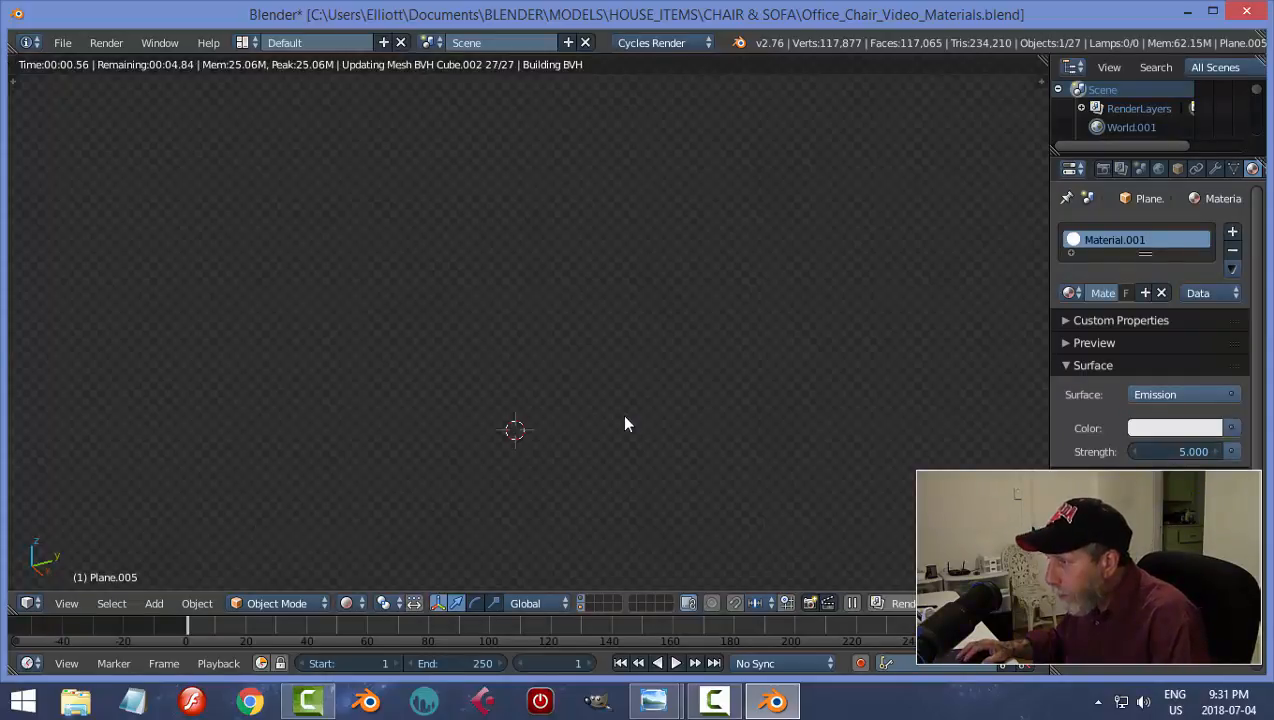
{"action": "scroll", "coordinate": [612, 440], "scroll_direction": "up", "scroll_amount": 2}
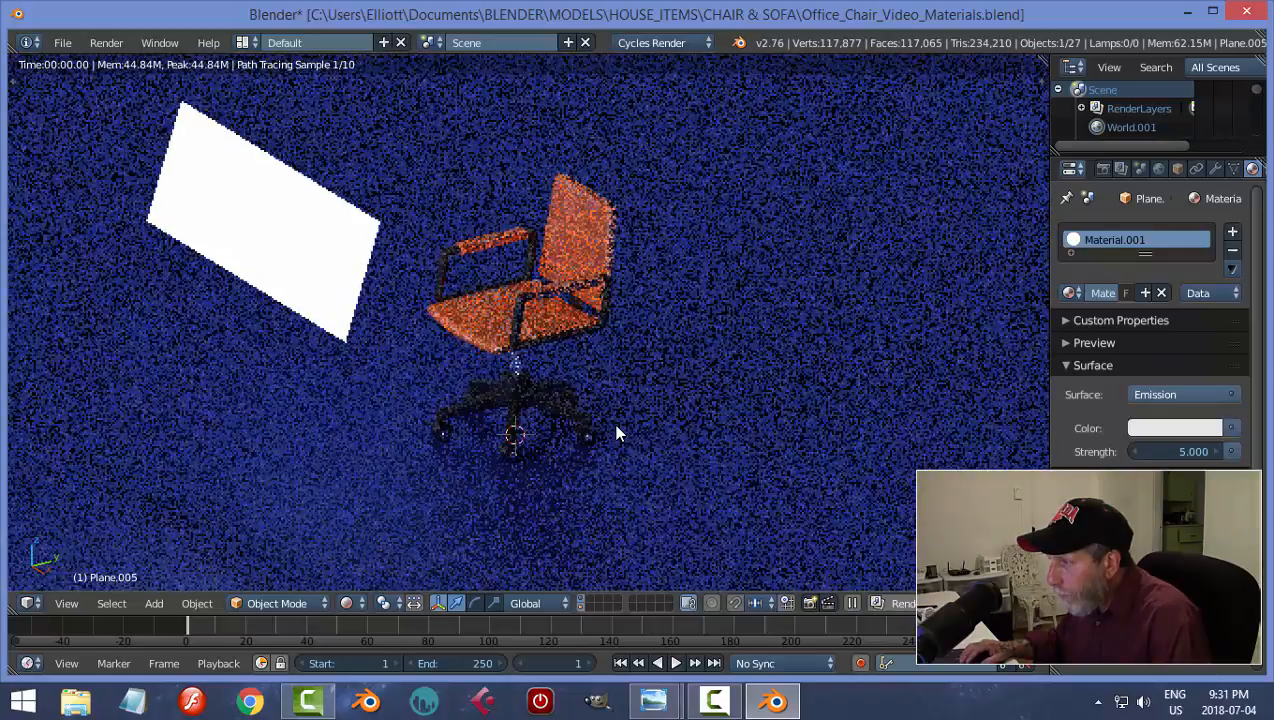
{"action": "scroll", "coordinate": [617, 432], "scroll_direction": "down", "scroll_amount": 4}
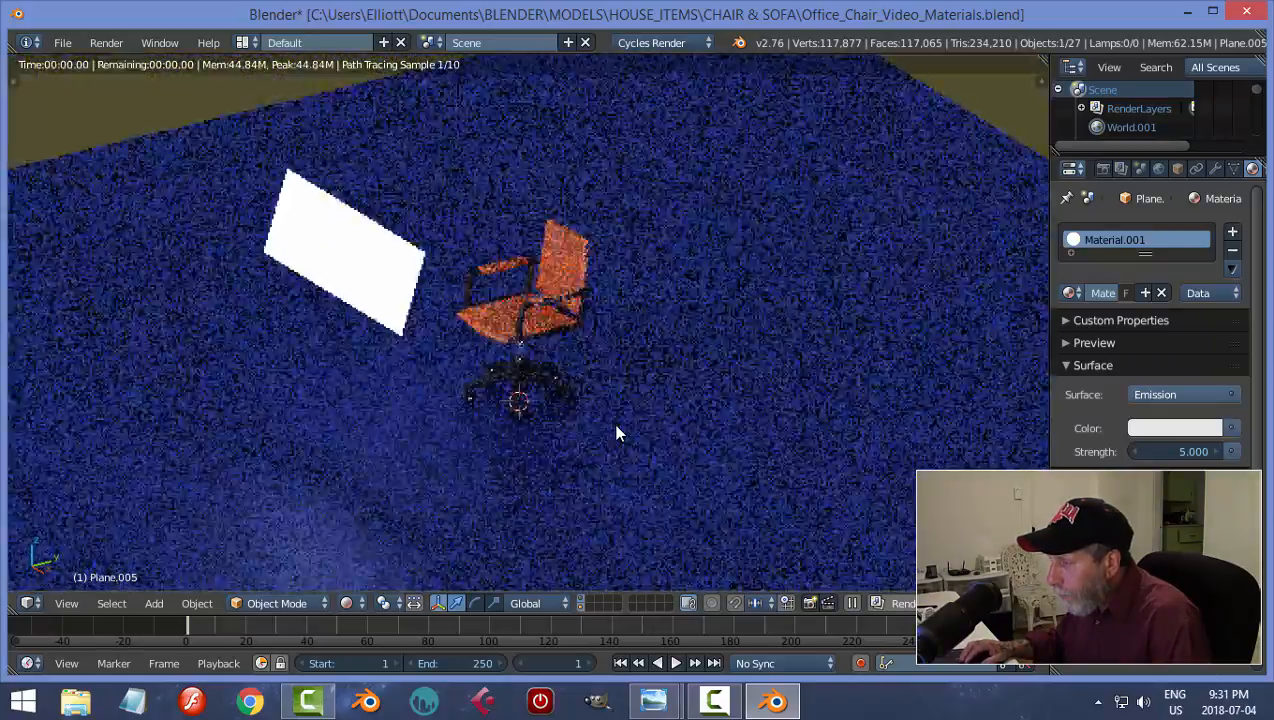
Return to solid shading and shift the emissive plane slightly along the global Y axis
{"action": "right_click", "coordinate": [430, 298]}
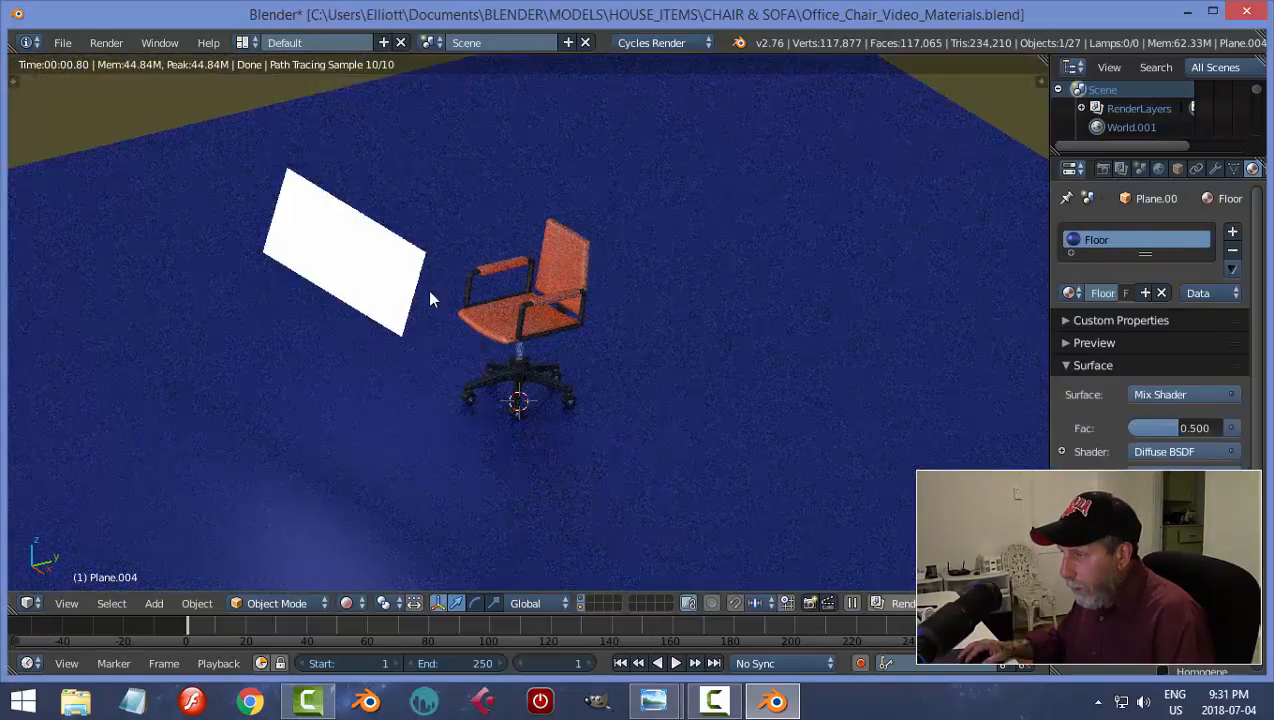
{"action": "key", "text": "shift+z"}
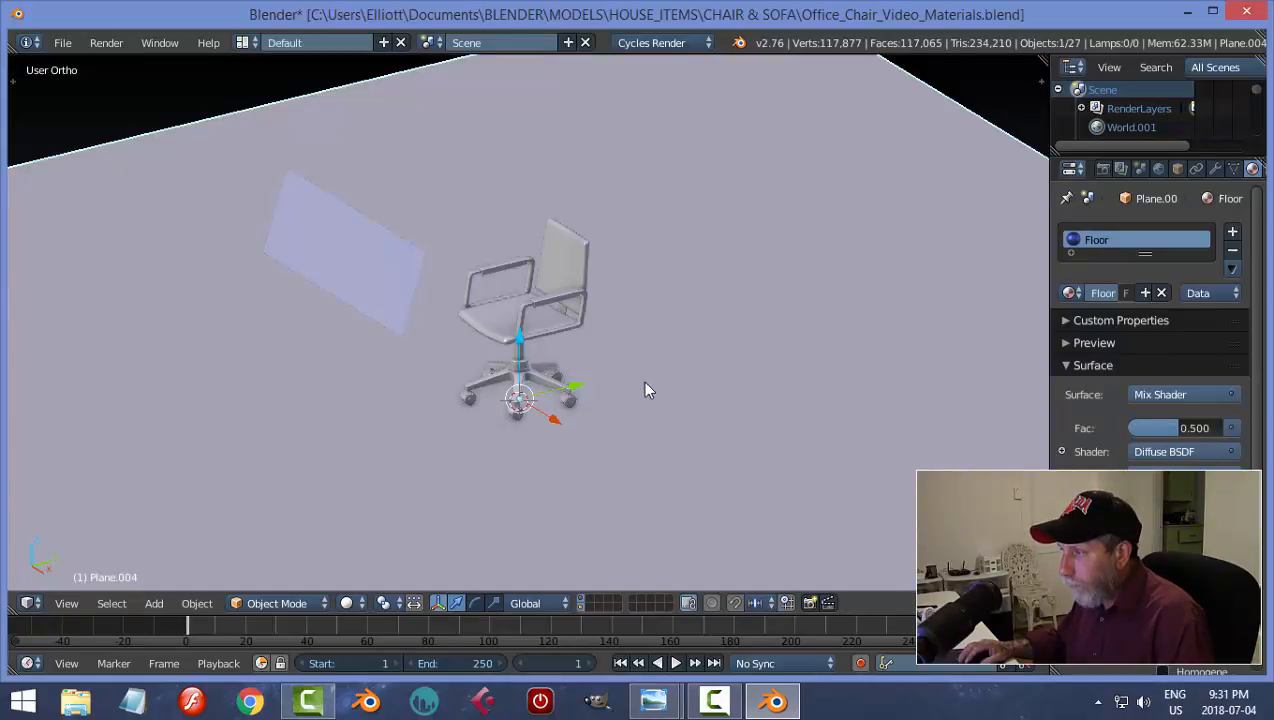
{"action": "middle_click_drag", "start_coordinate": [645, 385], "coordinate": [565, 392]}
{"action": "right_click", "coordinate": [318, 221]}
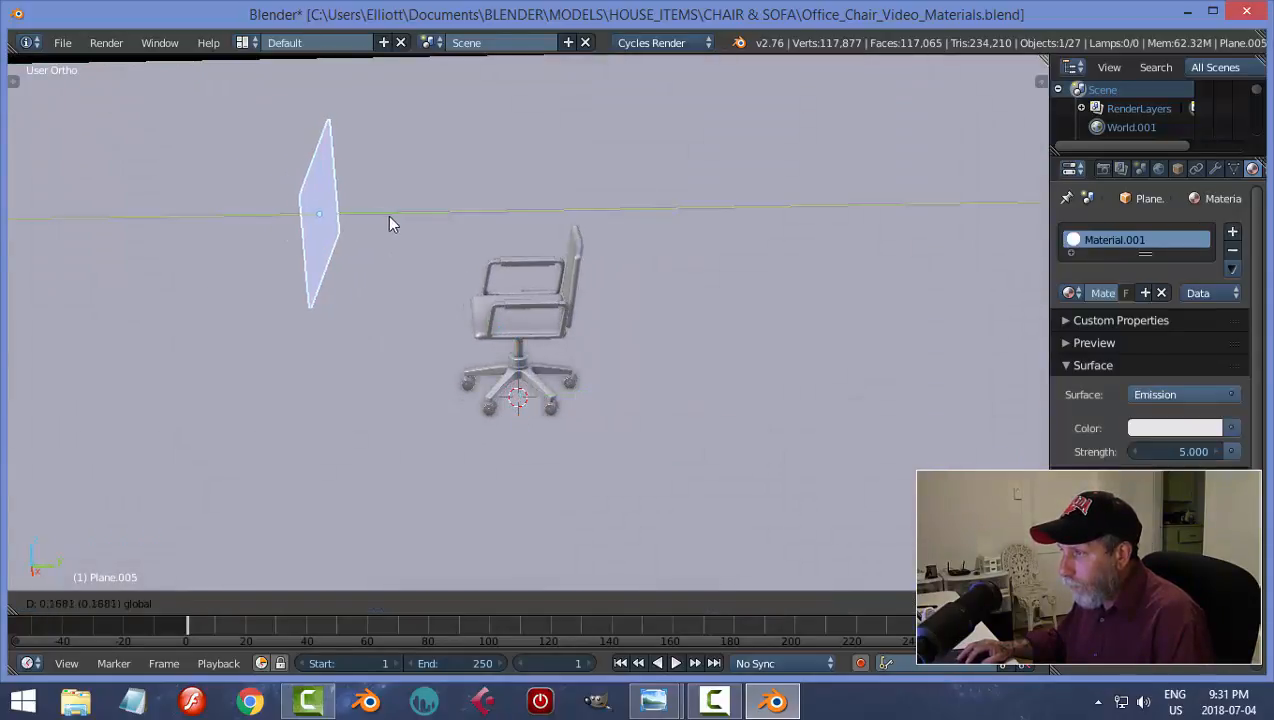
{"action": "middle_click_drag", "start_coordinate": [432, 282], "coordinate": [609, 324]}
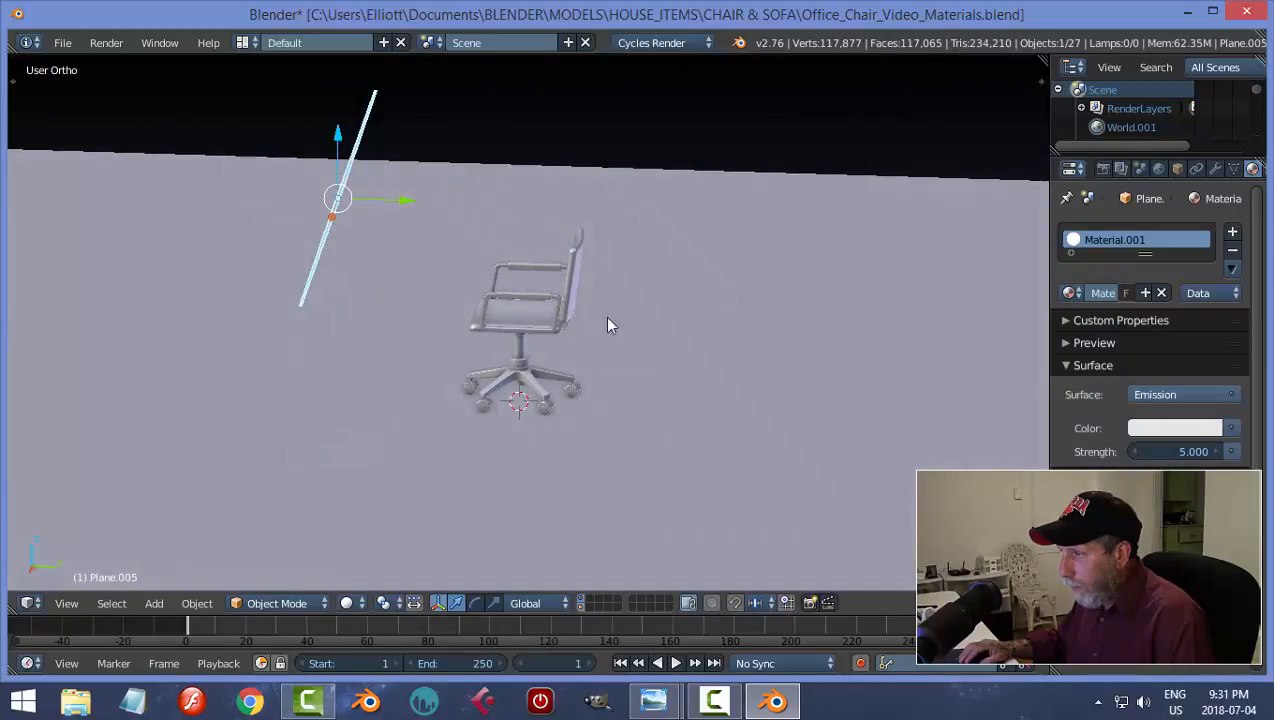
Set the emissive plane's emission strength to 7
{"action": "left_click", "coordinate": [1185, 452]}
{"action": "type", "text": "7"}
{"action": "key", "text": "Return"}
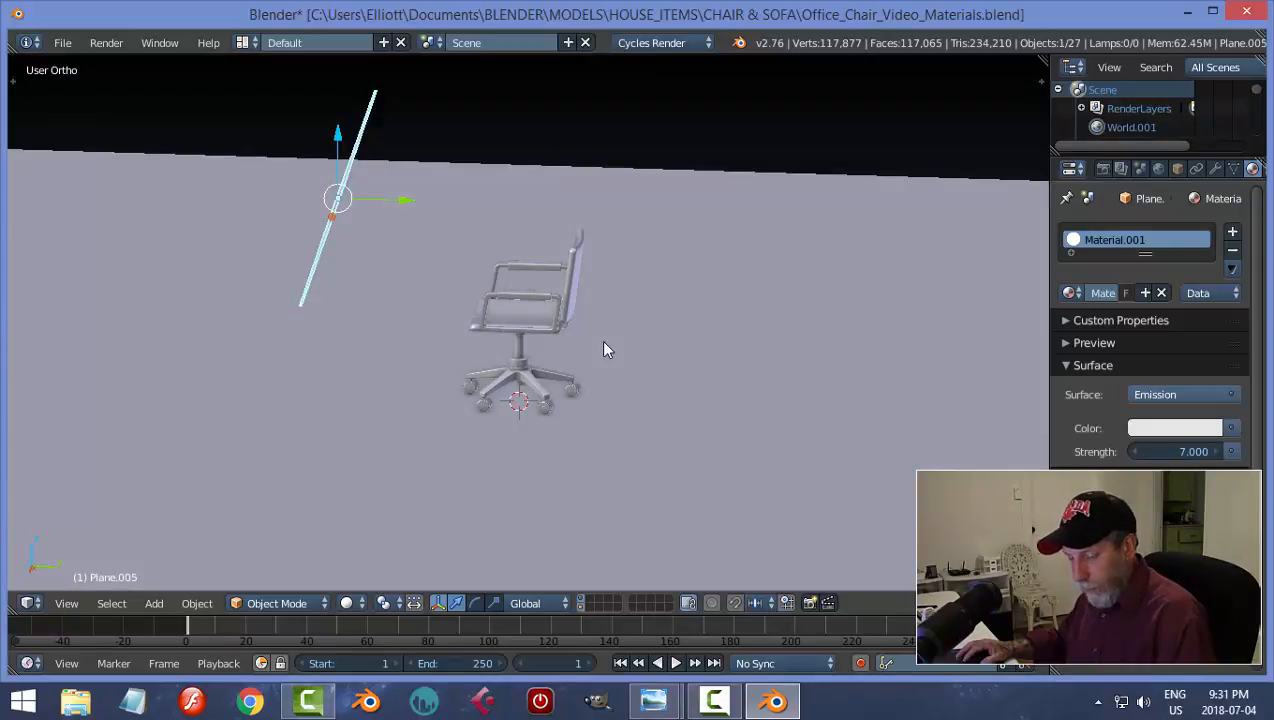
Duplicate the emissive plane and move the copy along the global Y axis to behind the chair
{"action": "key", "text": "shift+d"}
{"action": "right_click", "coordinate": [603, 349]}
{"action": "left_click_drag", "start_coordinate": [374, 210], "coordinate": [765, 304]}
{"action": "middle_click_drag", "start_coordinate": [765, 304], "coordinate": [1008, 362]}
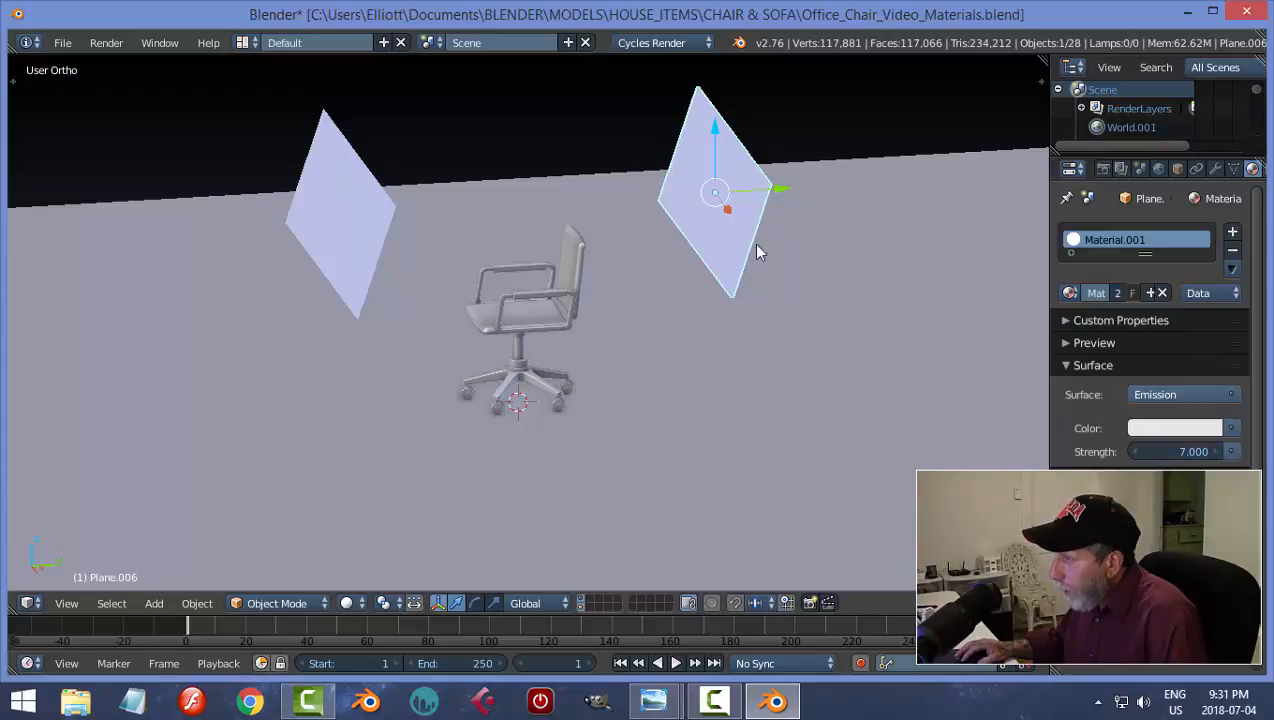
Tilt the rear plane around the global X axis to face the chair and shift it along X towards the chair's centre
{"action": "key", "text": "r"}
{"action": "key", "text": "x"}
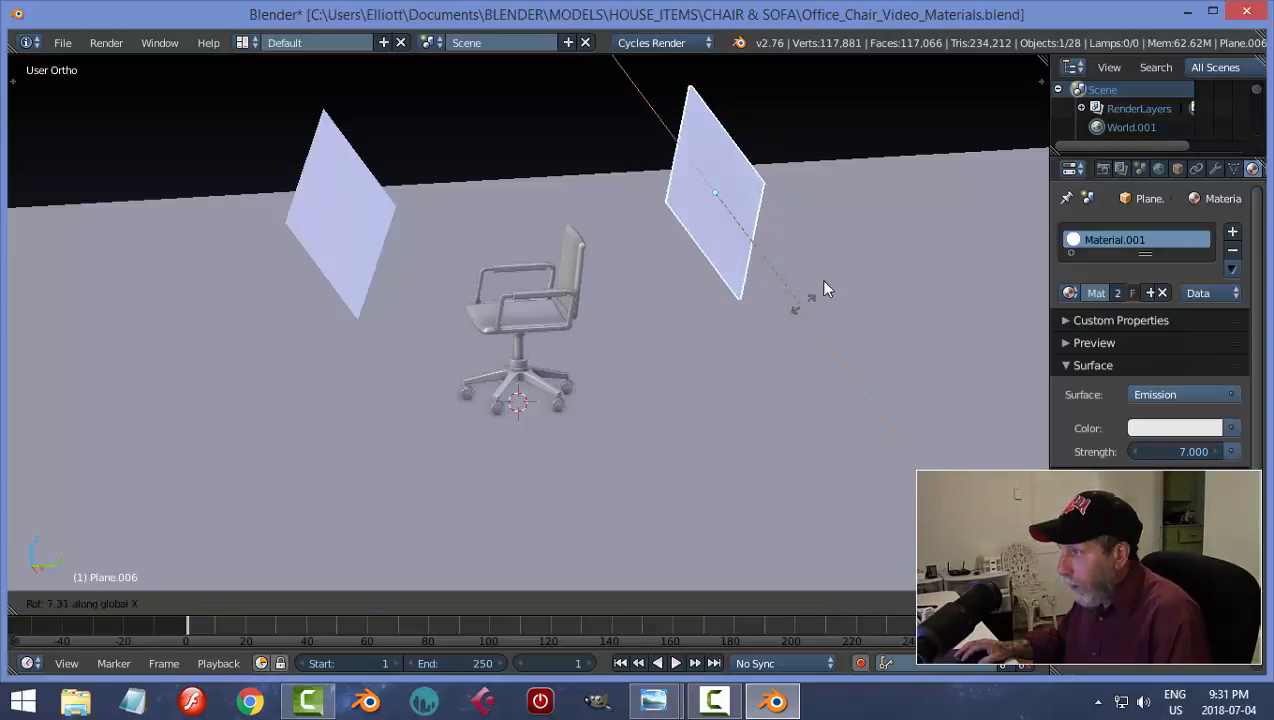
{"action": "left_click", "coordinate": [825, 236]}
{"action": "middle_click_drag", "start_coordinate": [787, 287], "coordinate": [885, 320]}
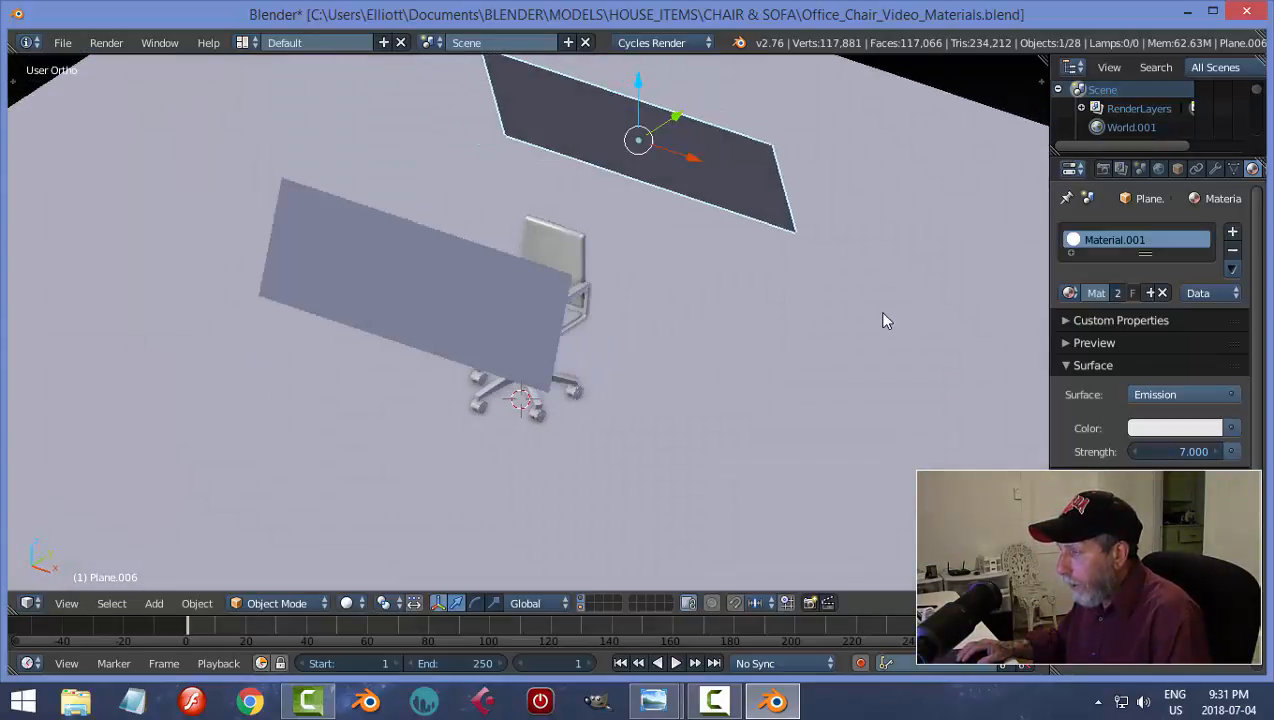
{"action": "left_click_drag", "start_coordinate": [691, 159], "coordinate": [563, 190]}
{"action": "middle_click_drag", "start_coordinate": [563, 190], "coordinate": [603, 198]}
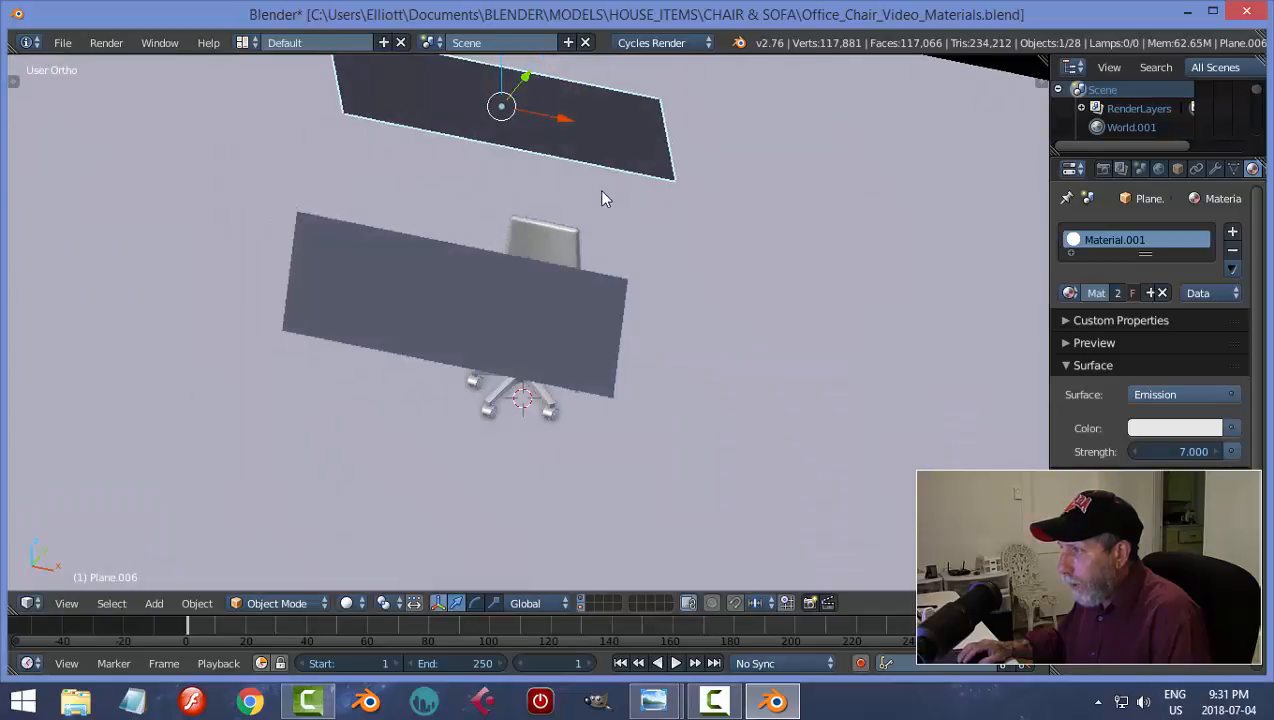
{"action": "key", "text": "r"}
{"action": "key", "text": "x"}
{"action": "left_click", "coordinate": [726, 136]}
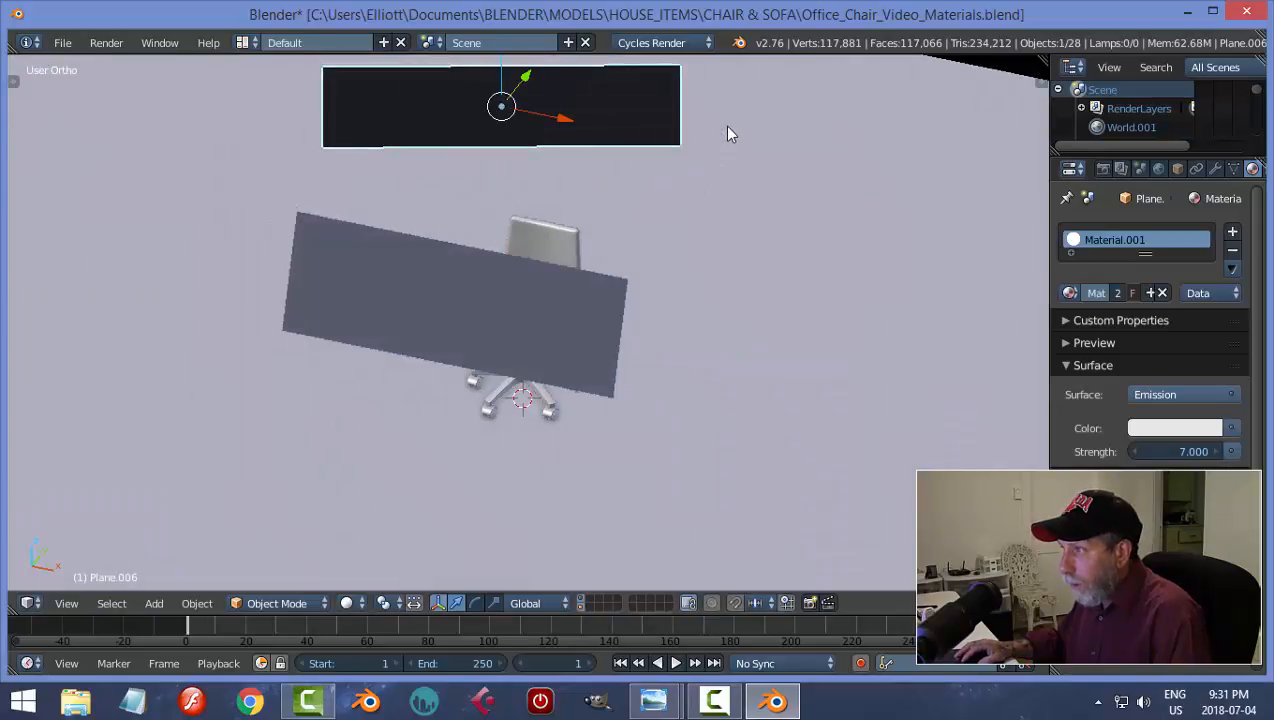
Move the rear plane slightly closer to the chair along global Y and raise it above the chair's back
{"action": "mouse_move", "coordinate": [529, 98]}
{"action": "left_mouse_down"}
{"action": "mouse_move", "coordinate": [515, 94]}
{"action": "mouse_move", "coordinate": [510, 112]}
{"action": "left_mouse_up"}
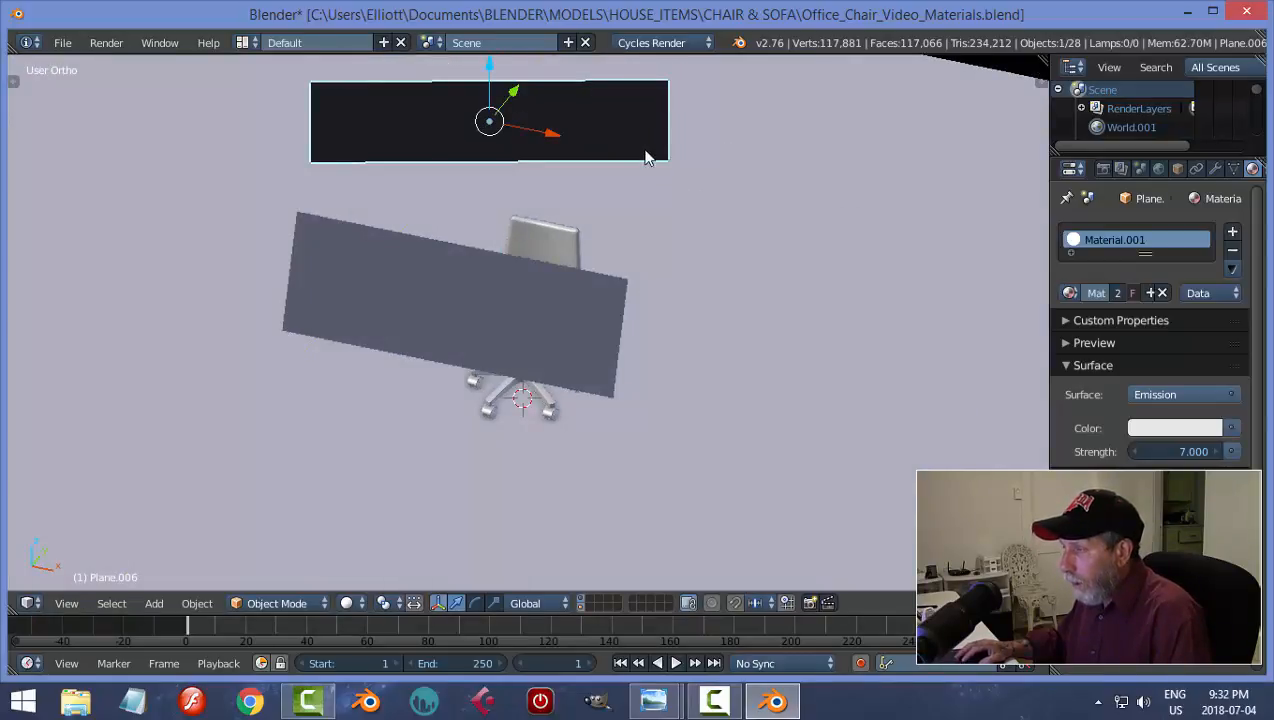
{"action": "middle_click_drag", "start_coordinate": [646, 158], "coordinate": [555, 126]}
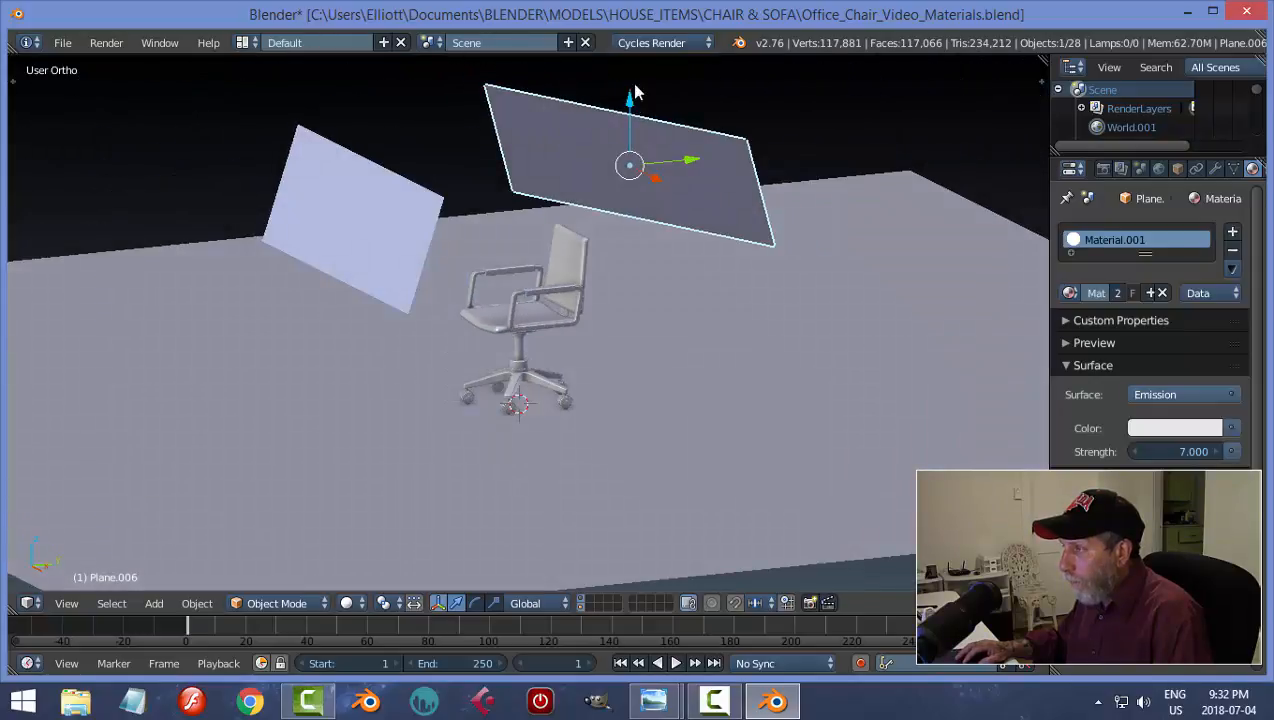
{"action": "left_click_drag", "start_coordinate": [636, 93], "coordinate": [636, 40]}
{"action": "middle_click_drag", "start_coordinate": [748, 470], "coordinate": [799, 462]}
{"action": "key", "text": "r"}
{"action": "right_click", "coordinate": [785, 418]}
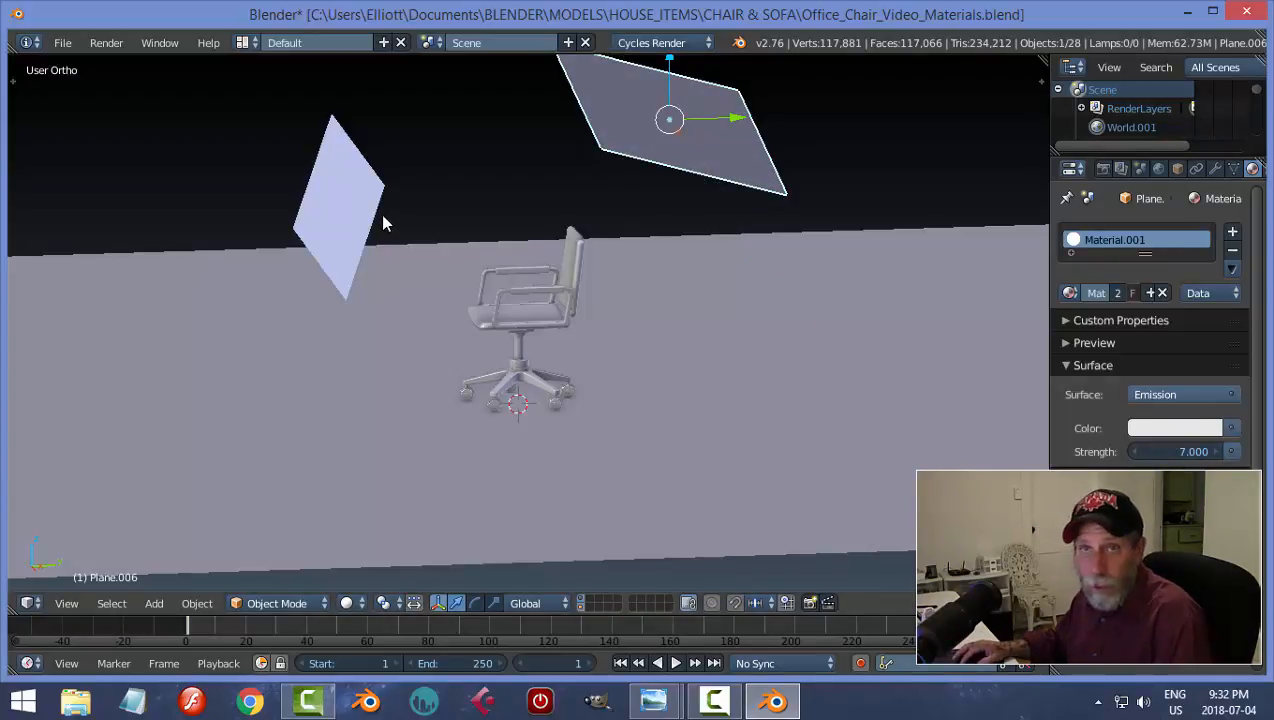
Make the rear plane's material a separate copy, independent of the front plane, and set its emission strength to 3
{"action": "right_click", "coordinate": [346, 196]}
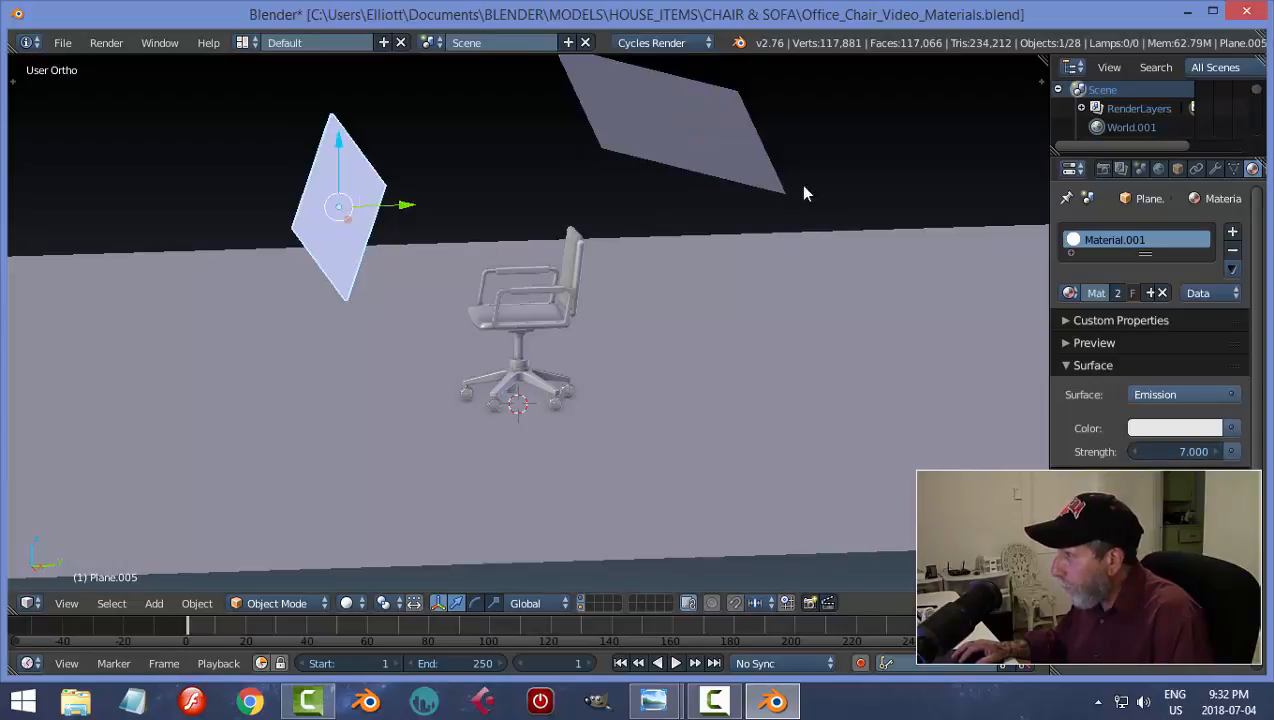
{"action": "right_click", "coordinate": [717, 143]}
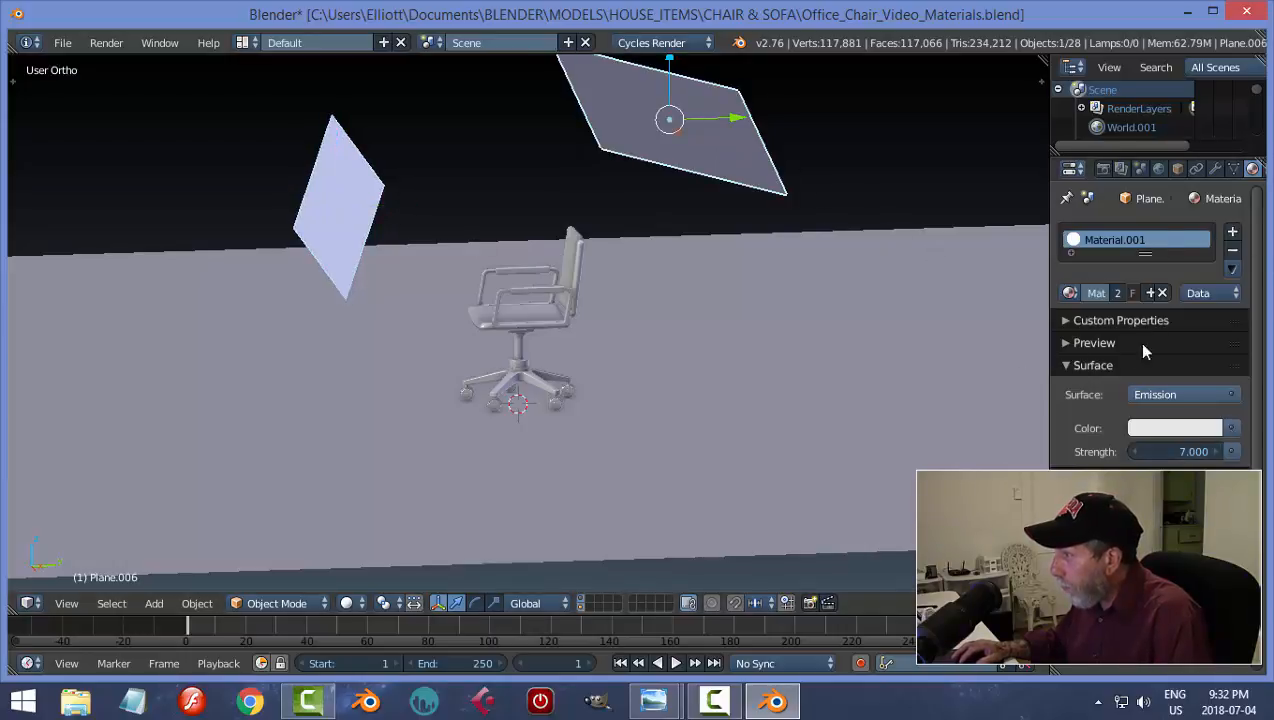
{"action": "left_click", "coordinate": [1150, 293]}
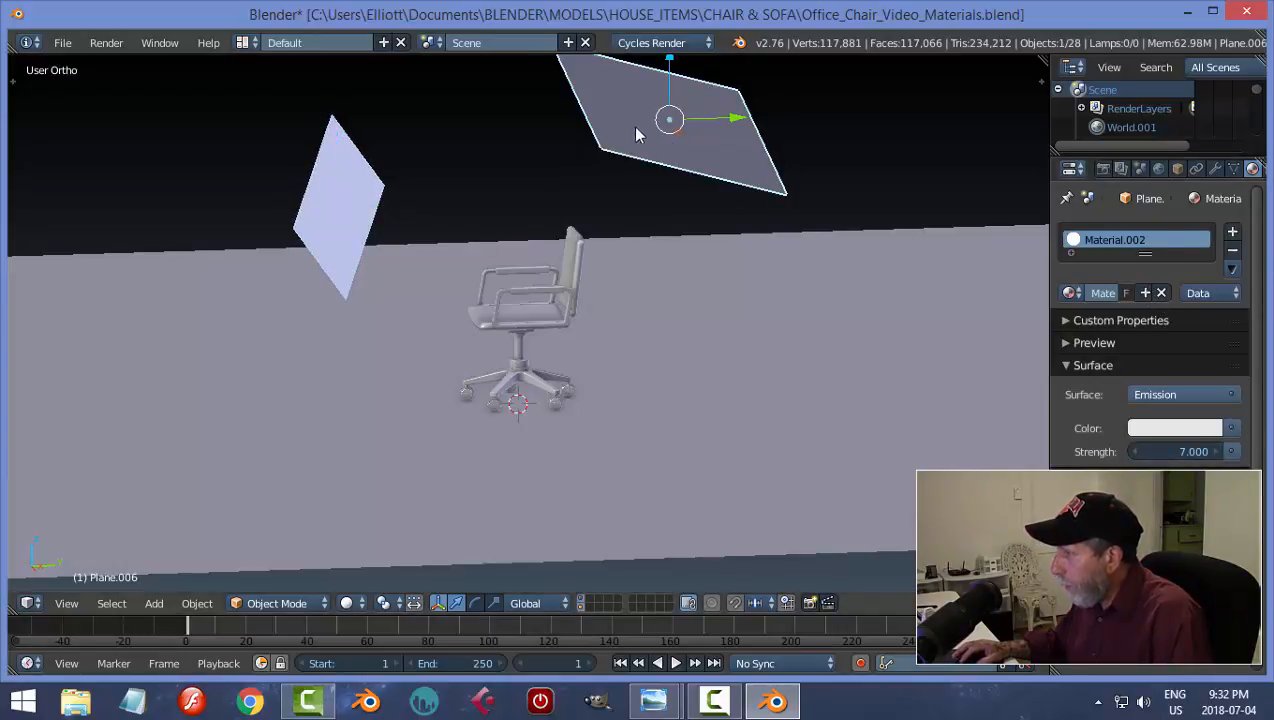
{"action": "left_click", "coordinate": [1191, 450]}
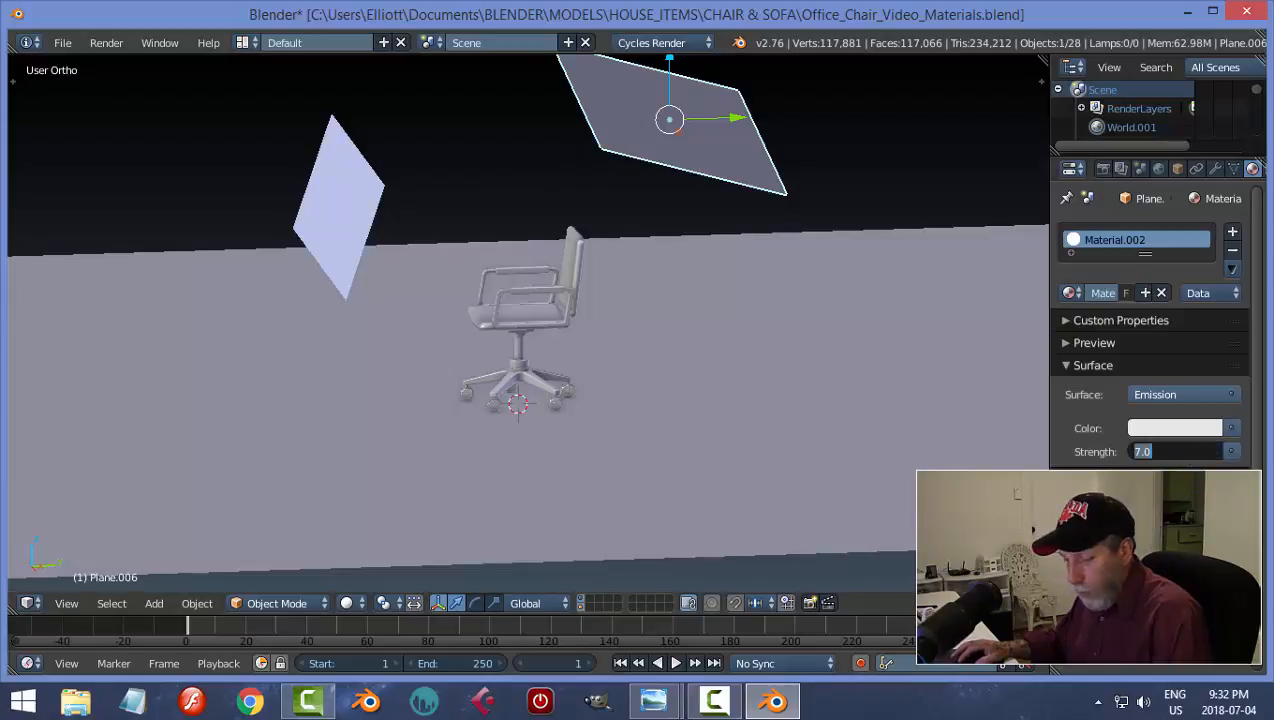
{"action": "type", "text": "3"}
{"action": "key", "text": "Return"}
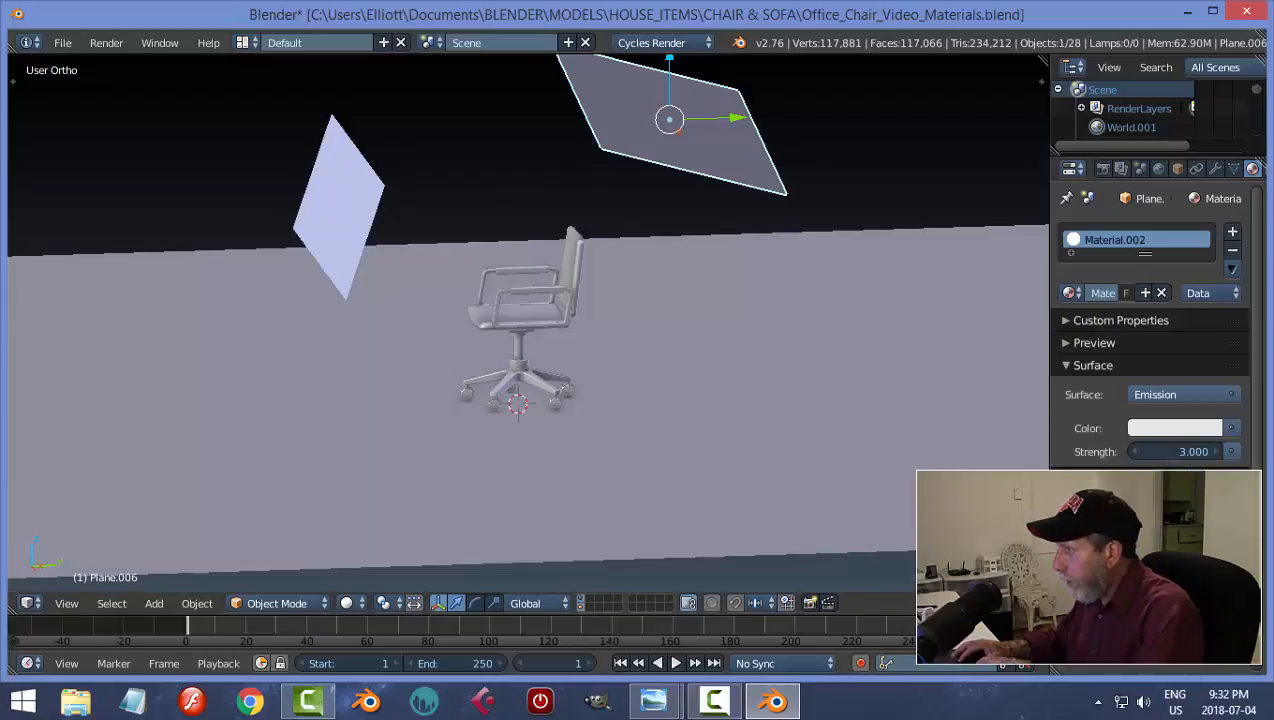
{"action": "right_click", "coordinate": [333, 186]}
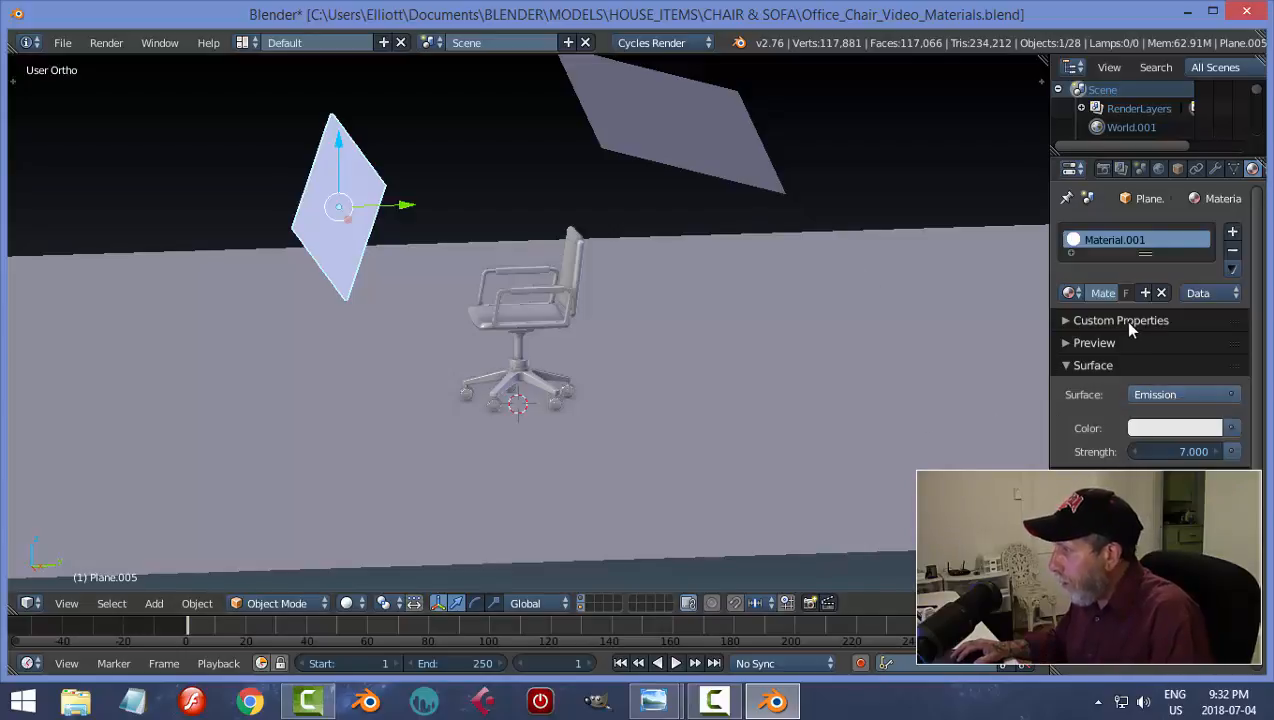
{"action": "right_click", "coordinate": [687, 158]}
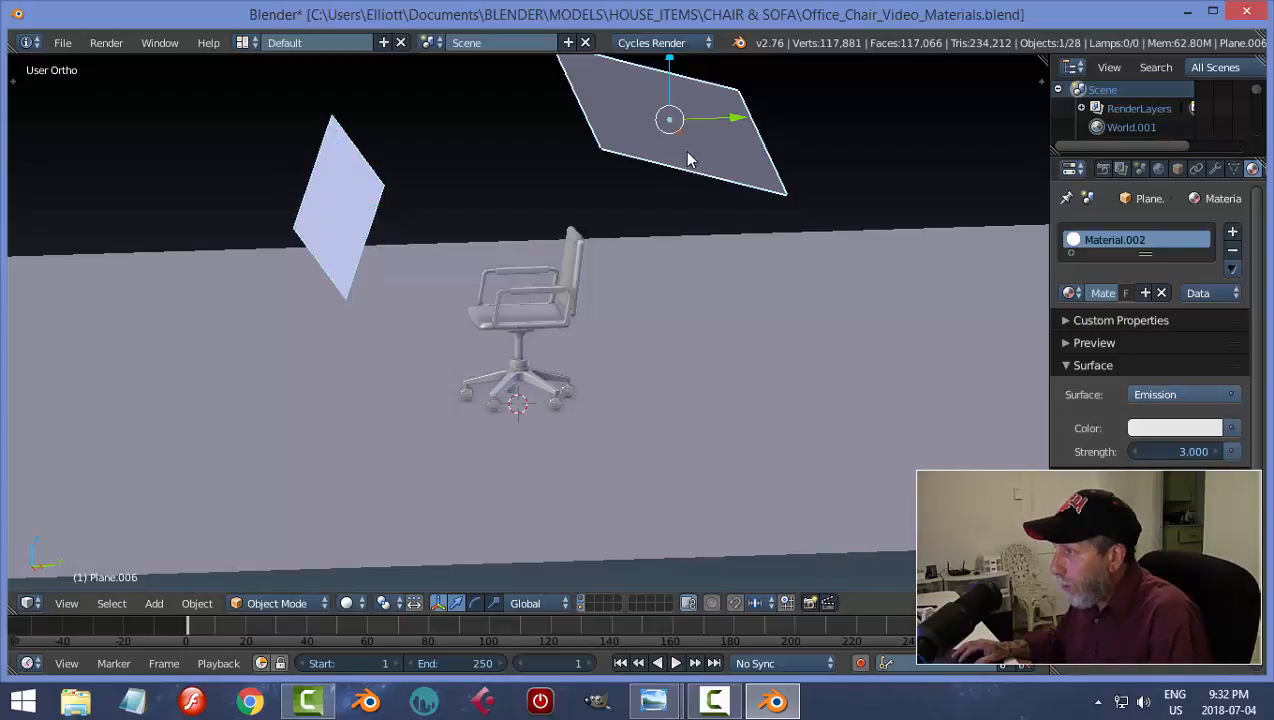
Duplicate the rear plane and move the copy along the global X axis to one side of the chair
{"action": "middle_click_drag", "start_coordinate": [697, 302], "coordinate": [796, 315]}
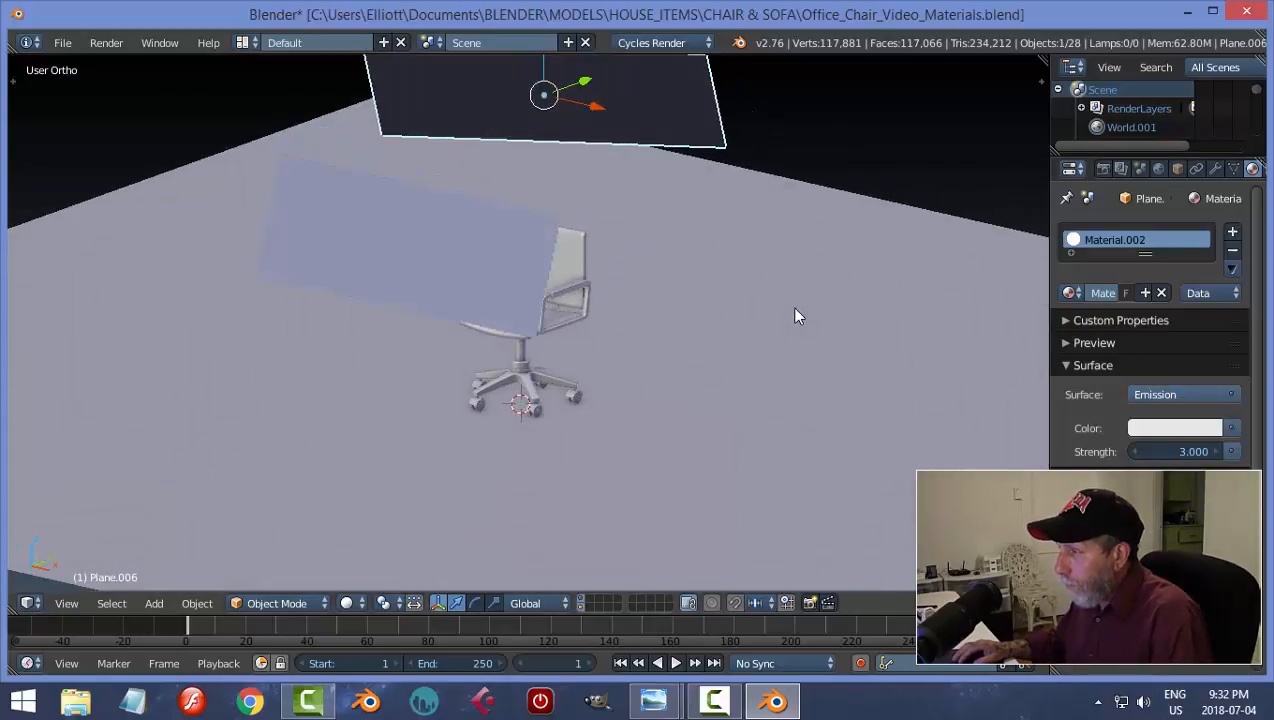
{"action": "scroll", "coordinate": [648, 216], "scroll_direction": "down", "scroll_amount": 4}
{"action": "key", "text": "shift+d"}
{"action": "key", "text": "x"}
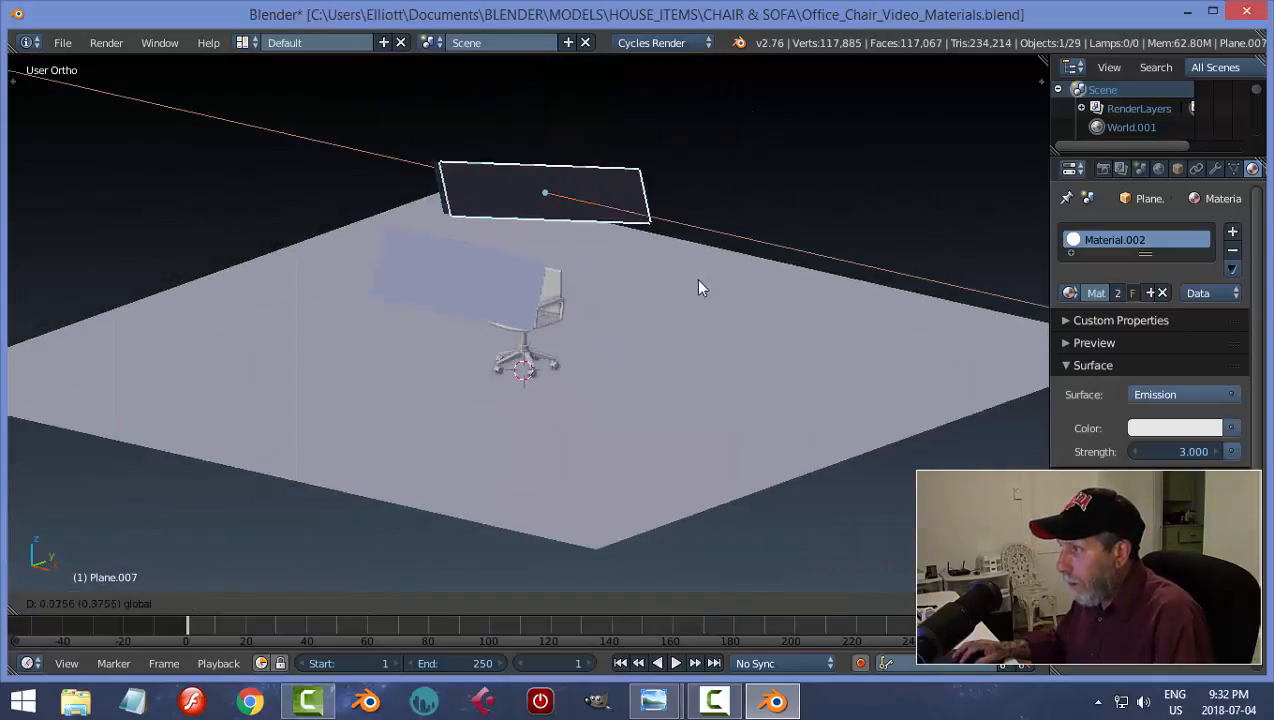
{"action": "left_click", "coordinate": [705, 306]}
{"action": "middle_click_drag", "start_coordinate": [705, 306], "coordinate": [750, 314]}
Rotate the side plane around the global Z axis to angle it towards the chair
{"action": "key", "text": "r"}
{"action": "key", "text": "z"}
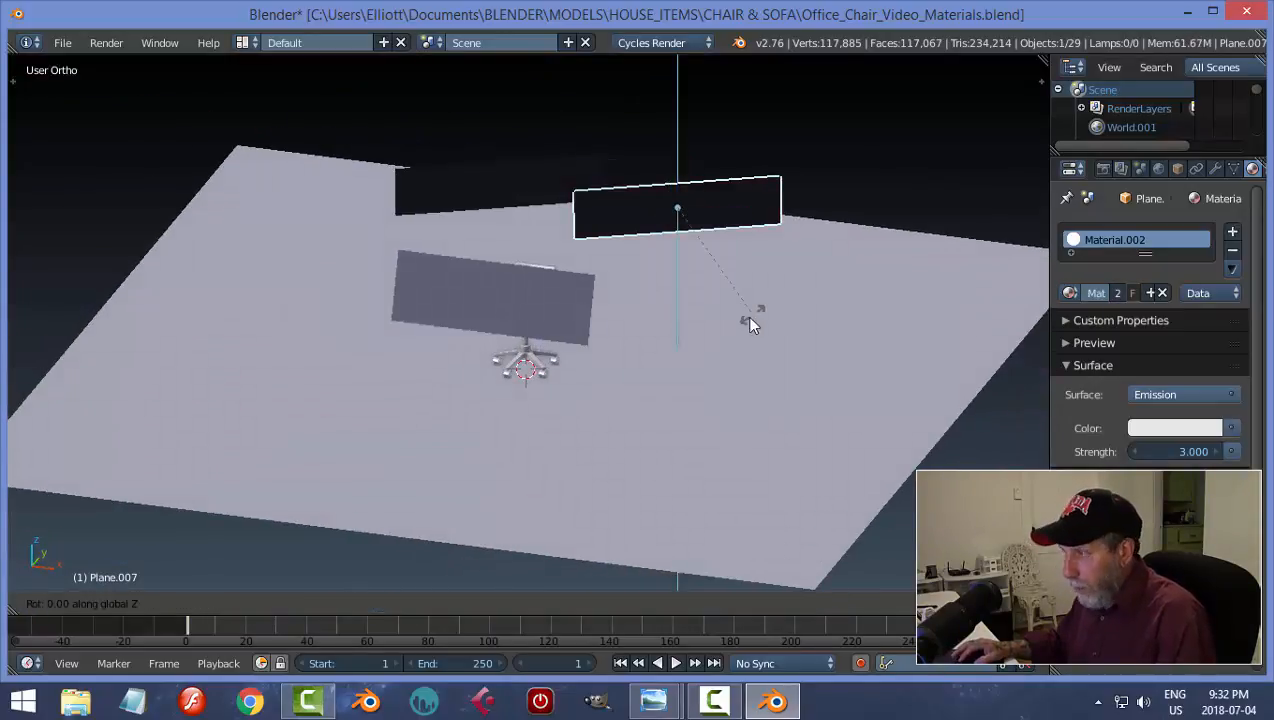
{"action": "left_click", "coordinate": [597, 368]}
{"action": "middle_click_drag", "start_coordinate": [597, 368], "coordinate": [697, 313]}
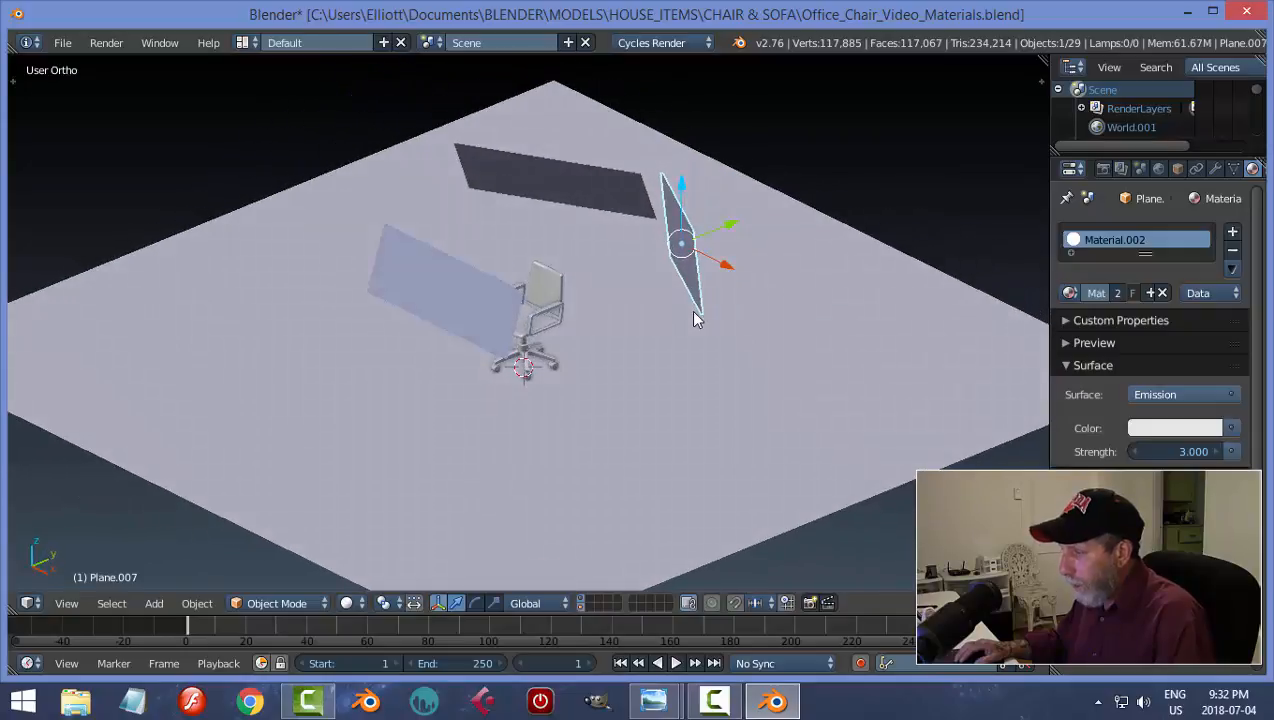
Scale the side plane down and move it along the global Y axis closer to the chair
{"action": "key", "text": "s"}
{"action": "left_click", "coordinate": [662, 300]}
{"action": "middle_click_drag", "start_coordinate": [768, 279], "coordinate": [745, 279]}
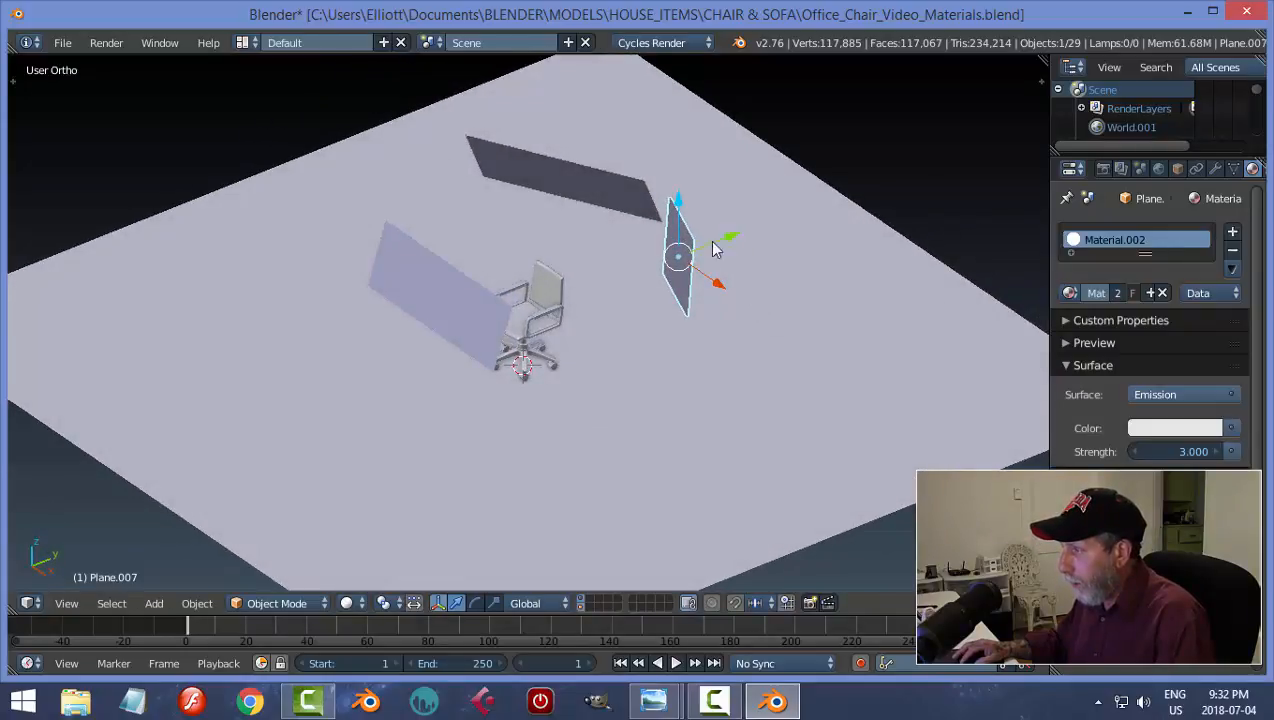
{"action": "key", "text": "g"}
{"action": "key", "text": "y"}
{"action": "left_click", "coordinate": [665, 260]}
Preview the chair lit by the three emissive planes in rendered shading from several angles
{"action": "middle_click_drag", "start_coordinate": [670, 368], "coordinate": [762, 404]}
{"action": "mouse_move", "coordinate": [732, 413]}
{"action": "middle_mouse_down"}
{"action": "mouse_move", "coordinate": [716, 415]}
{"action": "mouse_move", "coordinate": [720, 396]}
{"action": "mouse_move", "coordinate": [709, 405]}
{"action": "middle_mouse_up"}
{"action": "scroll", "coordinate": [711, 408], "scroll_direction": "up", "scroll_amount": 2}
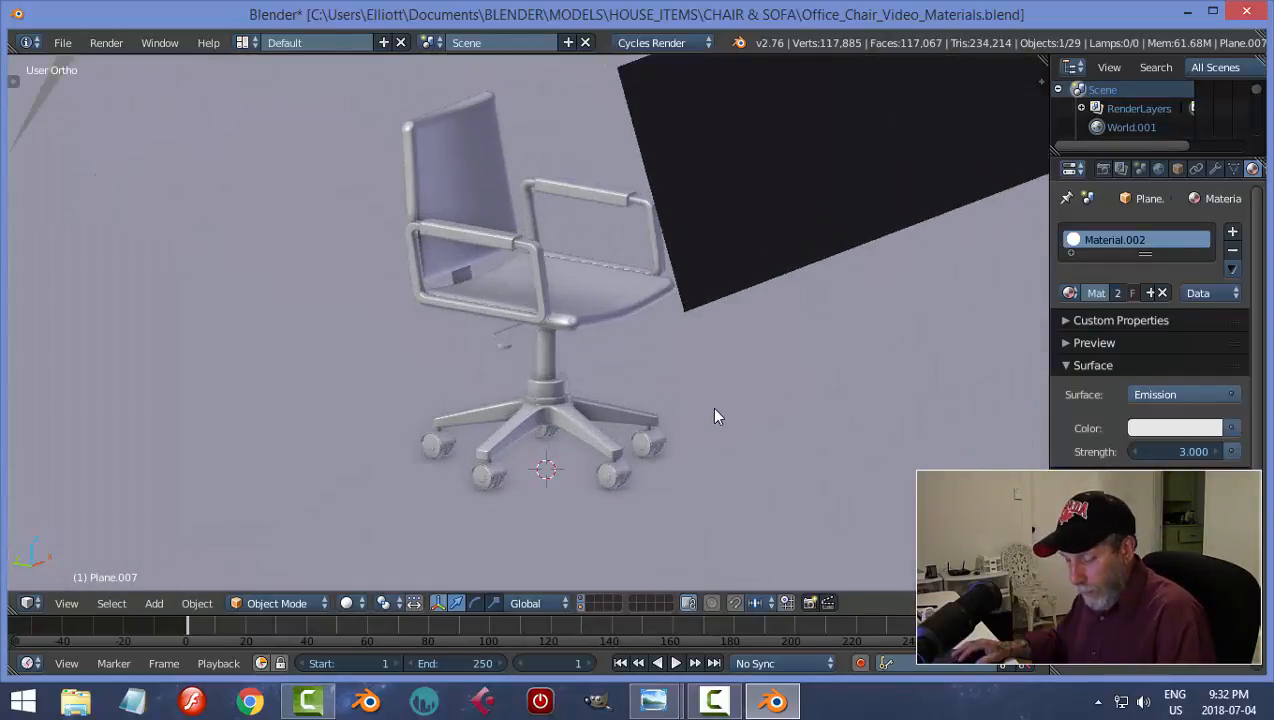
{"action": "key", "text": "shift+z"}
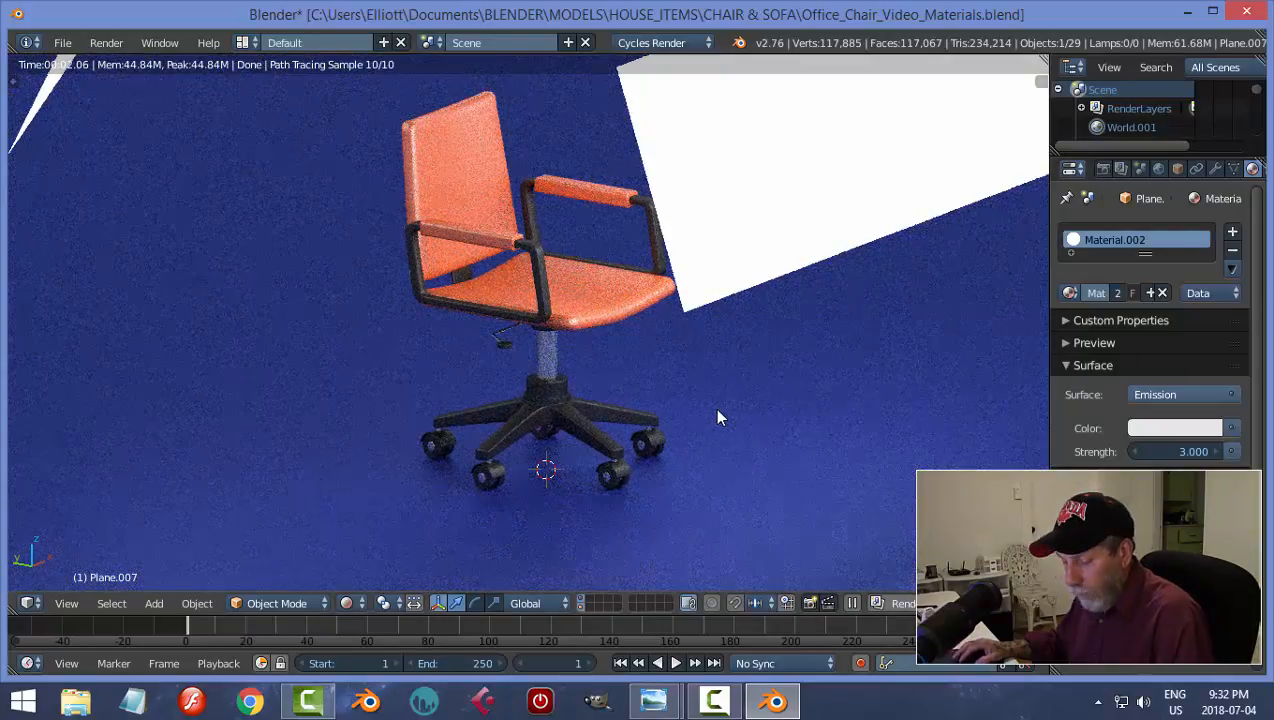
{"action": "middle_click_drag", "start_coordinate": [810, 428], "coordinate": [753, 422]}
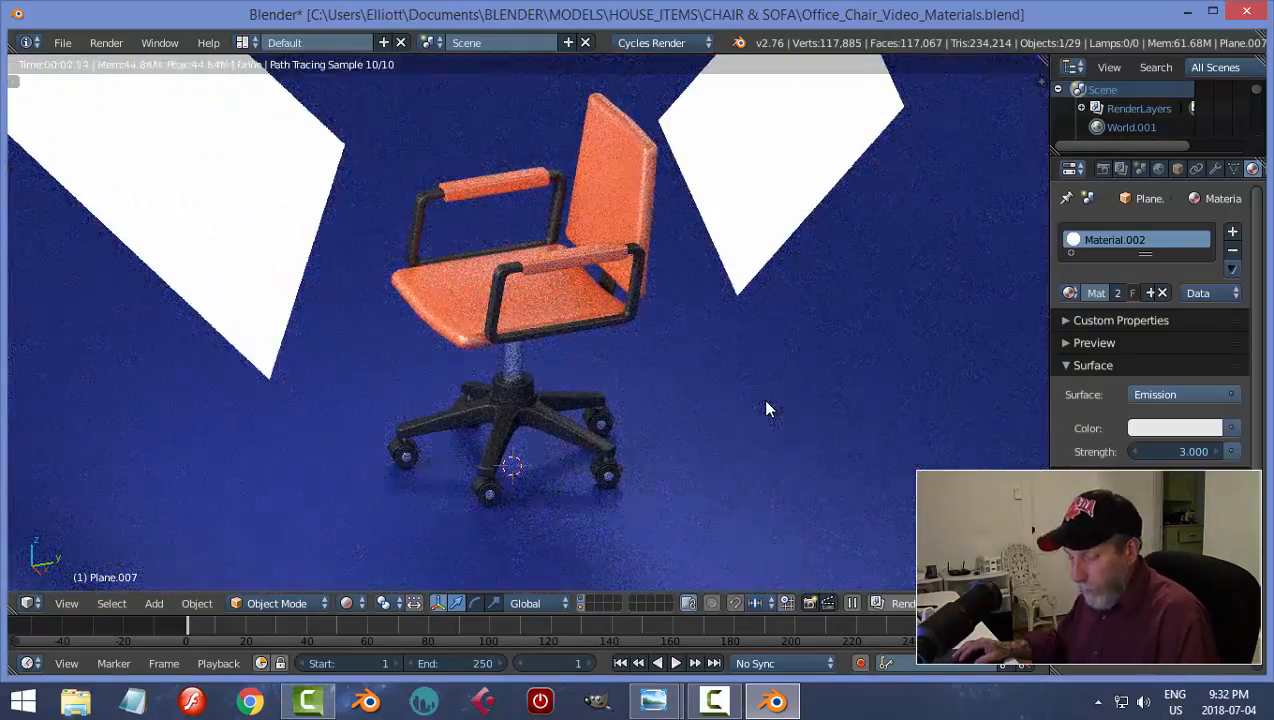
Return to solid shading and save the file over the existing version
{"action": "key", "text": "shift+z"}
{"action": "key", "text": "ctrl+s"}
{"action": "left_click", "coordinate": [766, 401]}
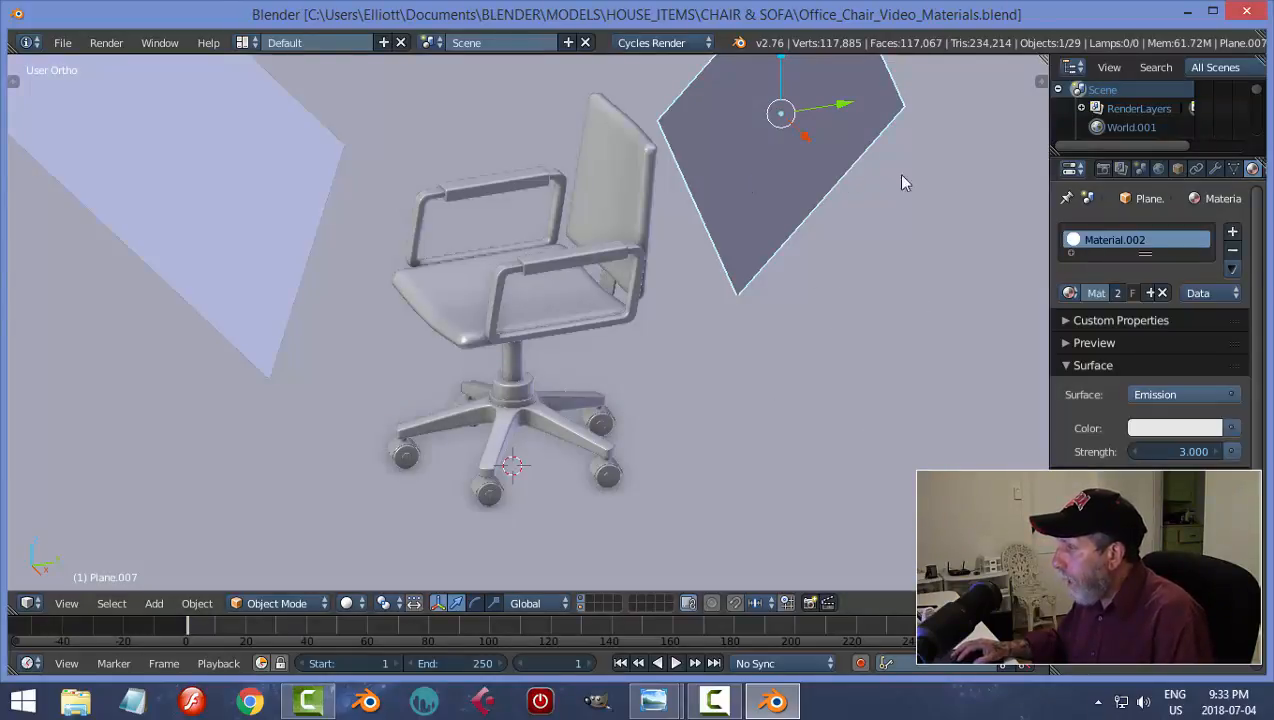
Turn off Camera ray visibility for the side plane in its object-level Cycles settings
{"action": "left_click", "coordinate": [1175, 168]}
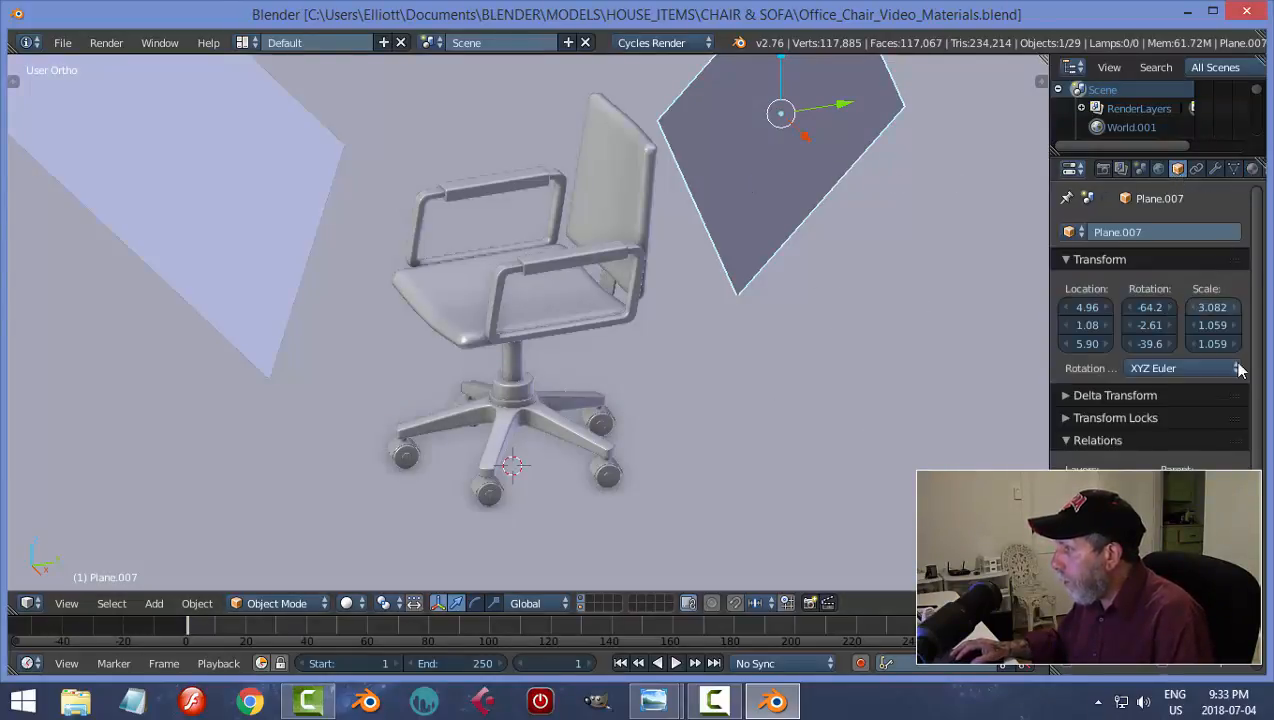
{"action": "scroll", "coordinate": [1200, 450], "scroll_direction": "down", "scroll_amount": 6}
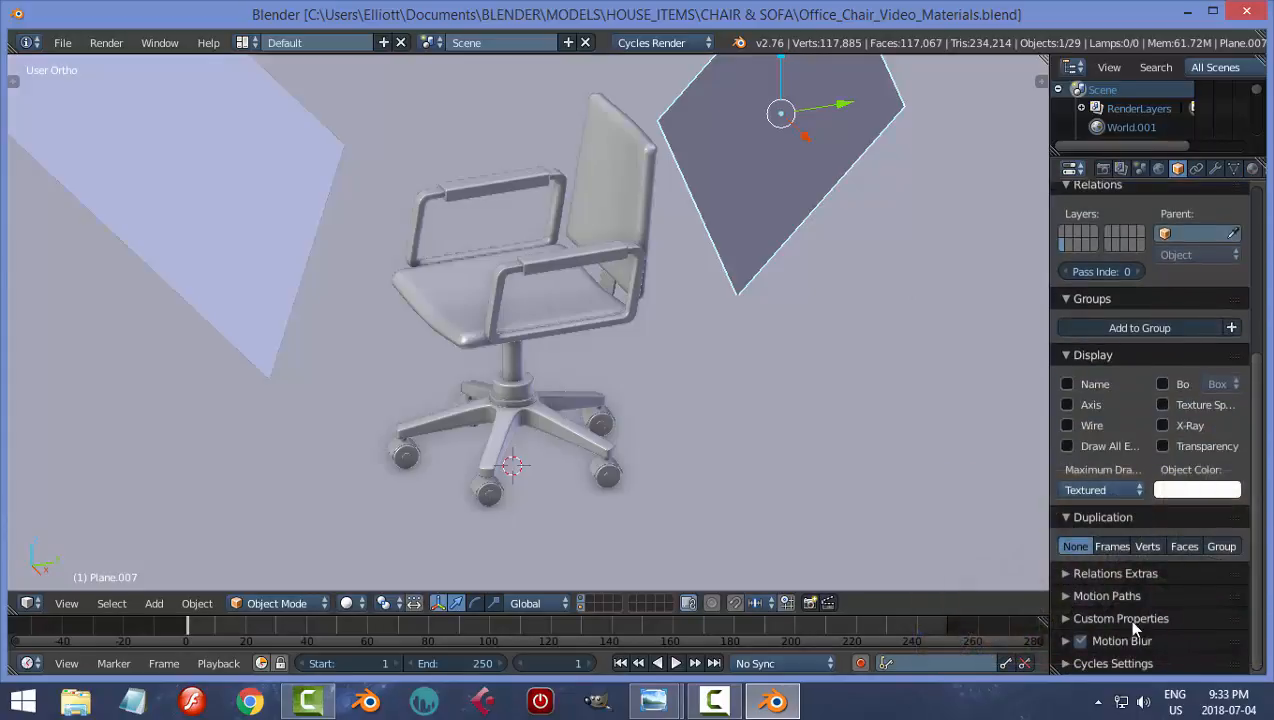
{"action": "left_click", "coordinate": [1074, 666]}
{"action": "left_click_drag", "start_coordinate": [1260, 543], "coordinate": [1260, 648]}
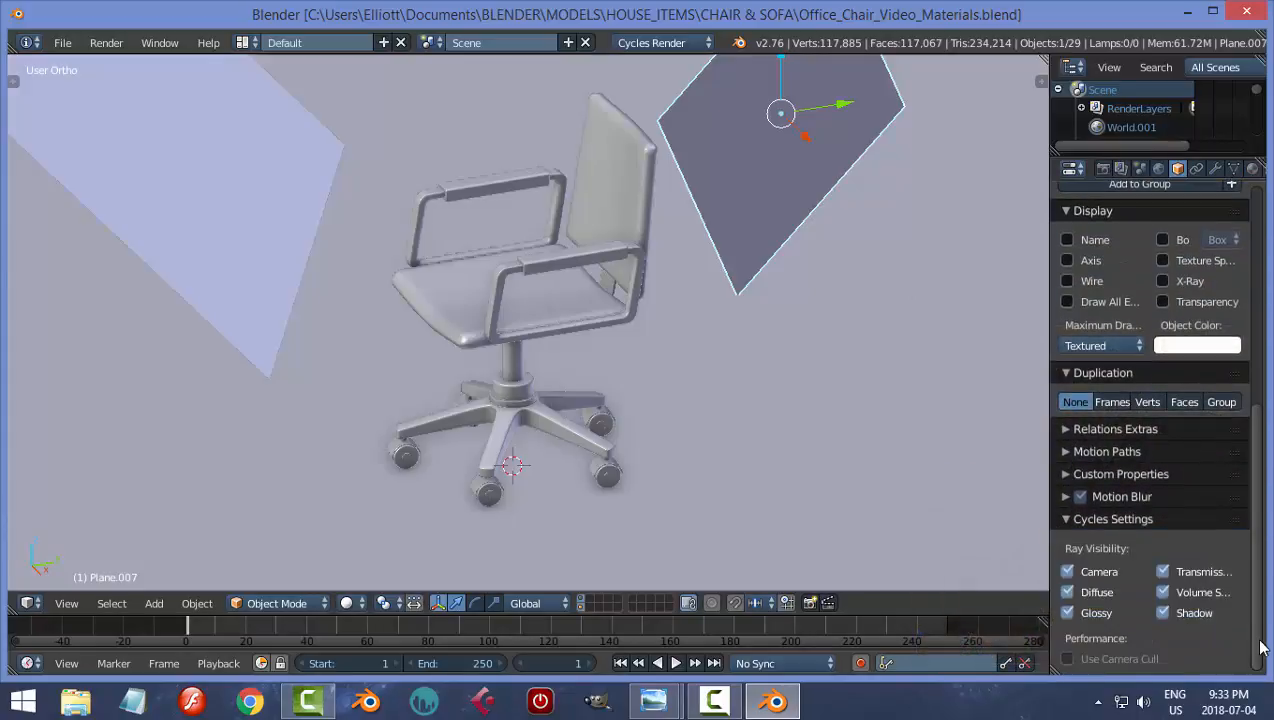
{"action": "left_click", "coordinate": [1067, 572]}
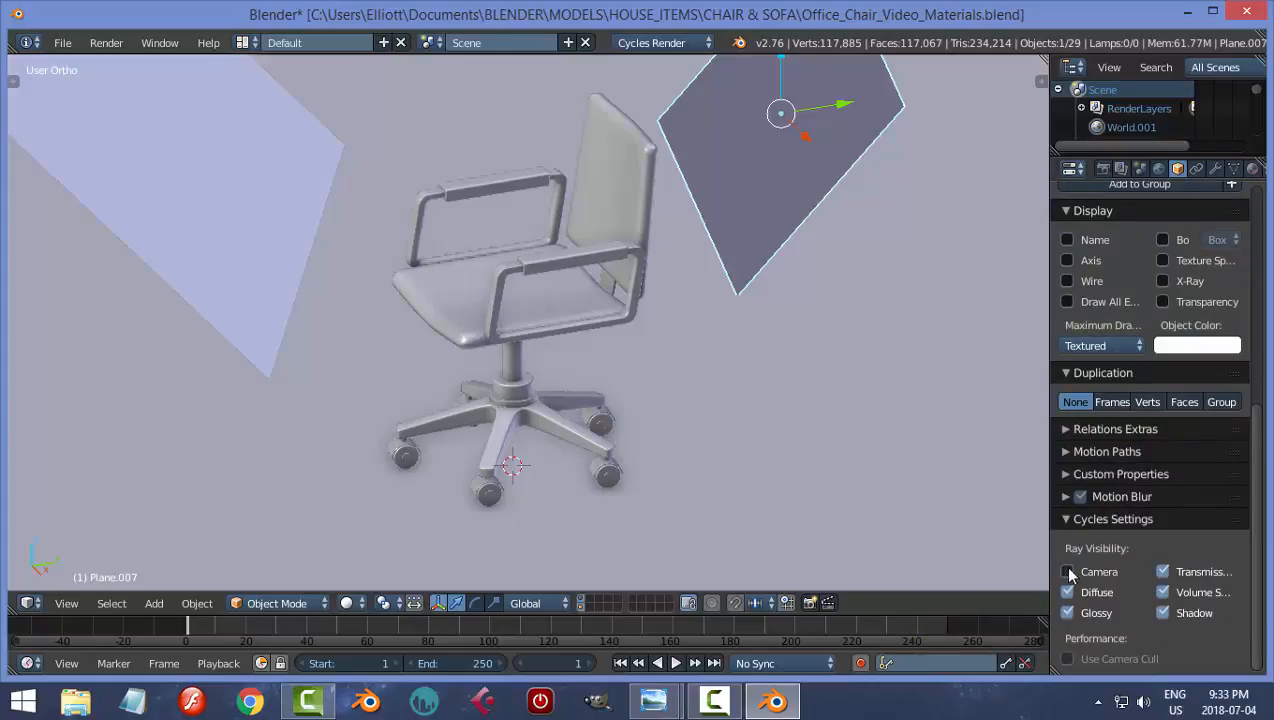
Turn off Camera ray visibility for the two remaining emissive planes, including the overhead one
{"action": "right_click", "coordinate": [292, 247]}
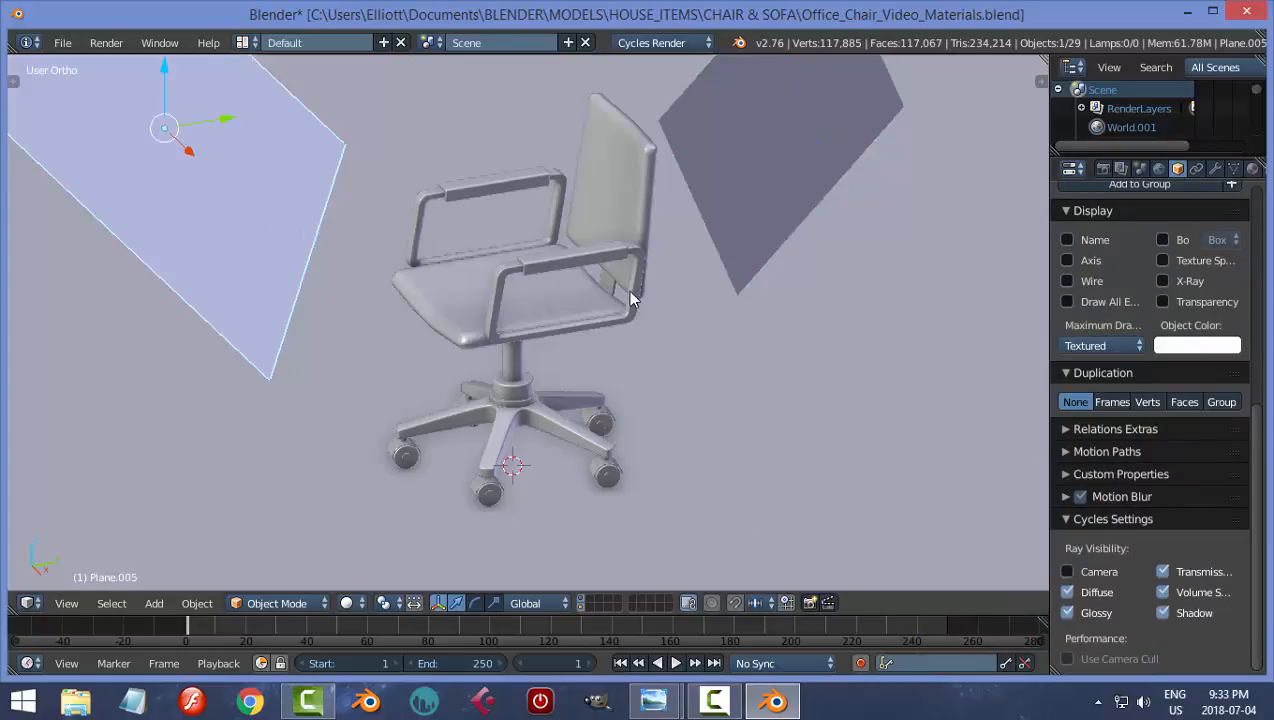
{"action": "scroll", "coordinate": [627, 290], "scroll_direction": "down", "scroll_amount": 3}
{"action": "right_click", "coordinate": [789, 101]}
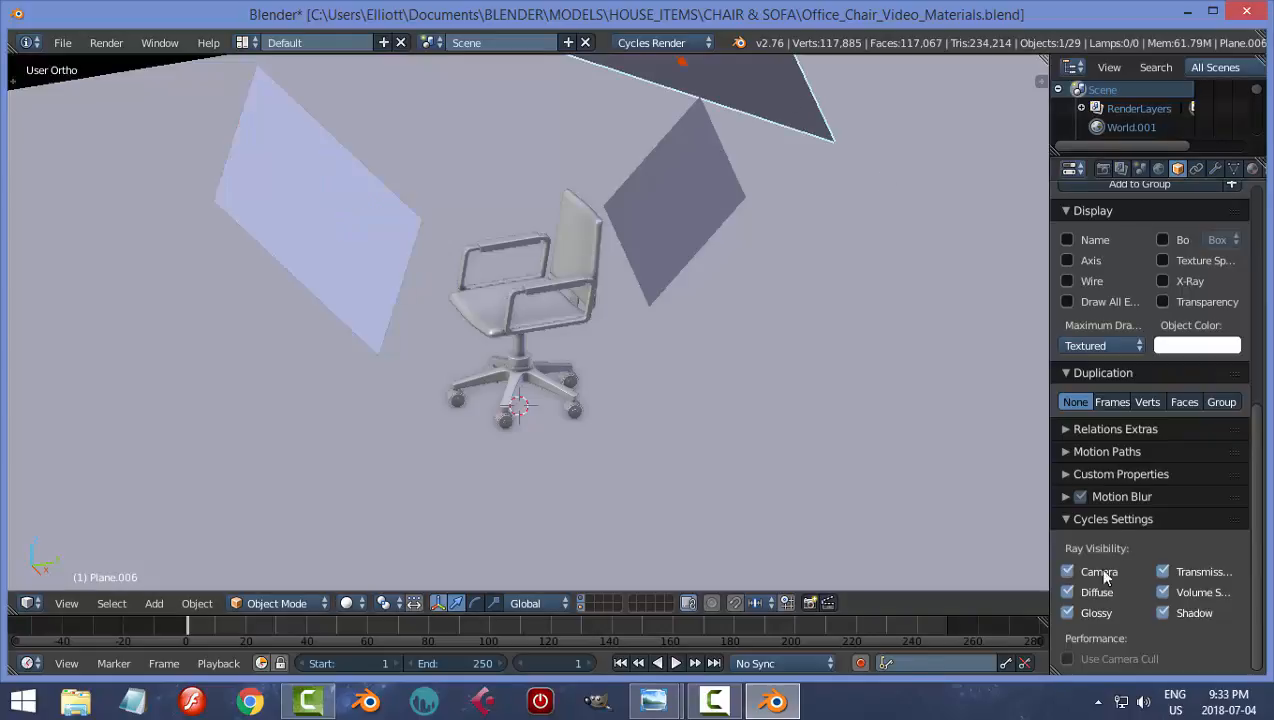
{"action": "scroll", "coordinate": [818, 477], "scroll_direction": "up", "scroll_amount": 2}
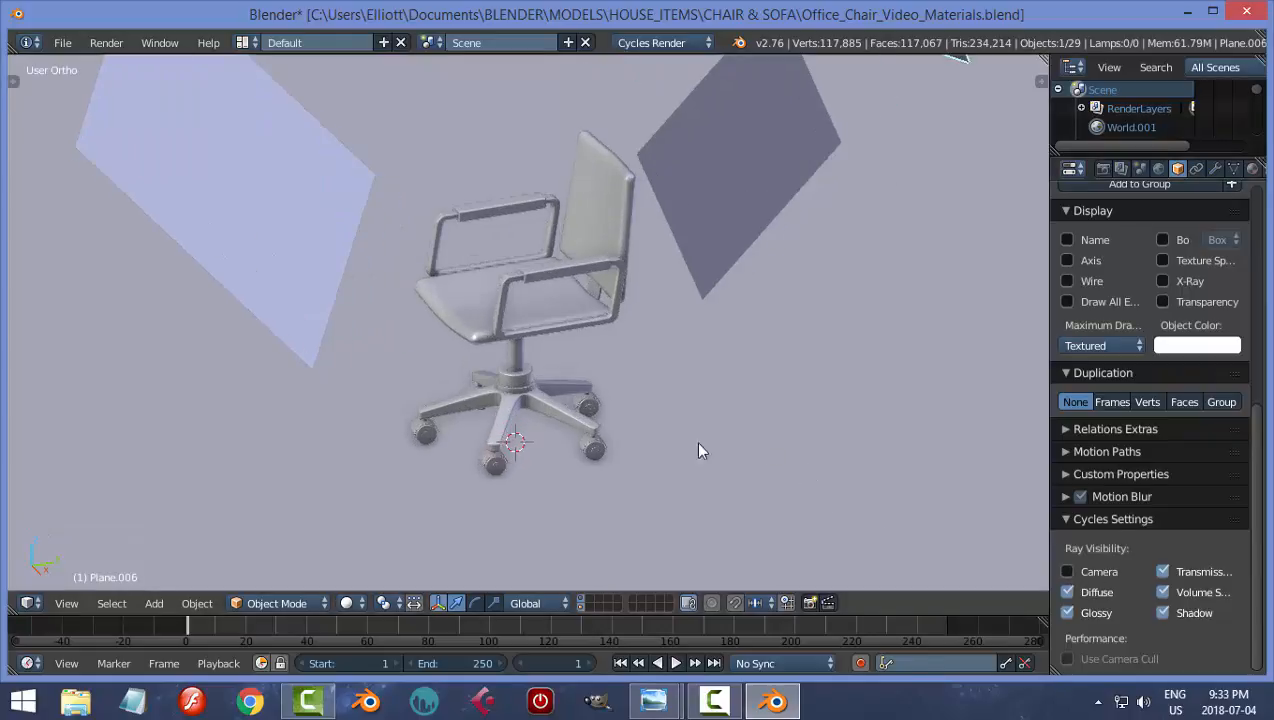
Preview the chair in rendered shading from the opposite side, return to solid shading and save over the existing file
{"action": "middle_click_drag", "start_coordinate": [698, 451], "coordinate": [791, 427]}
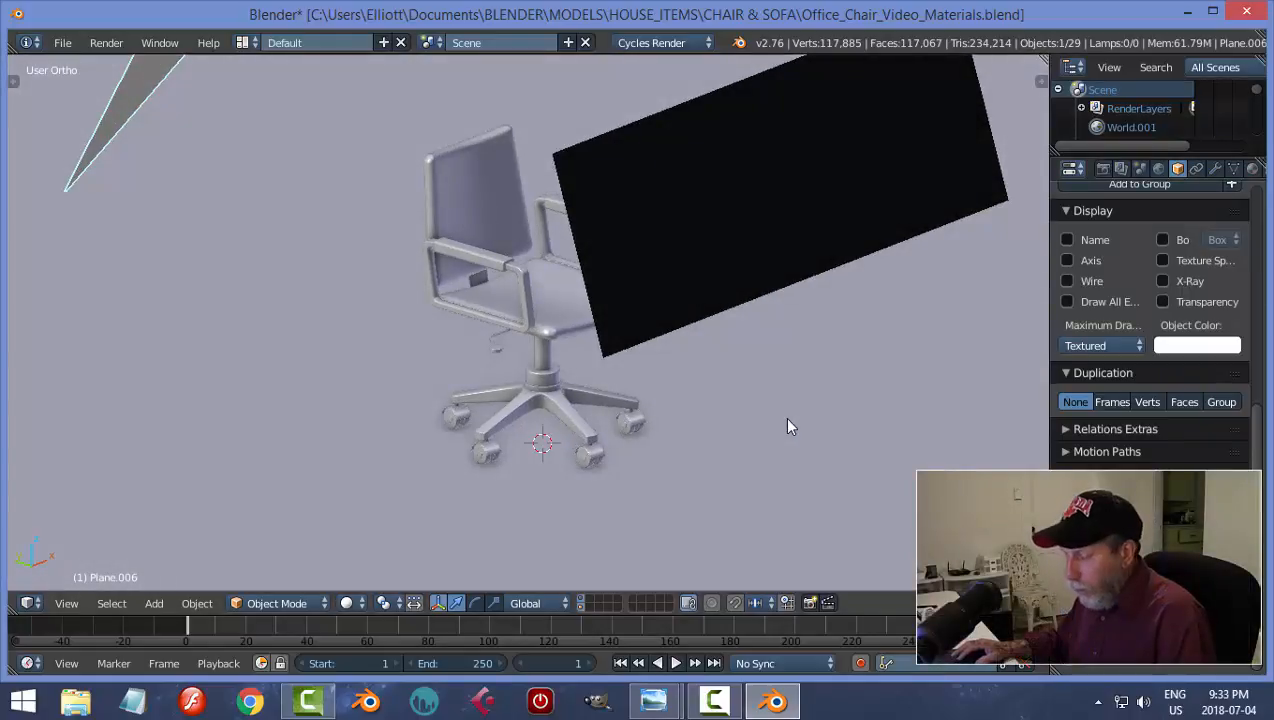
{"action": "key", "text": "shift+z"}
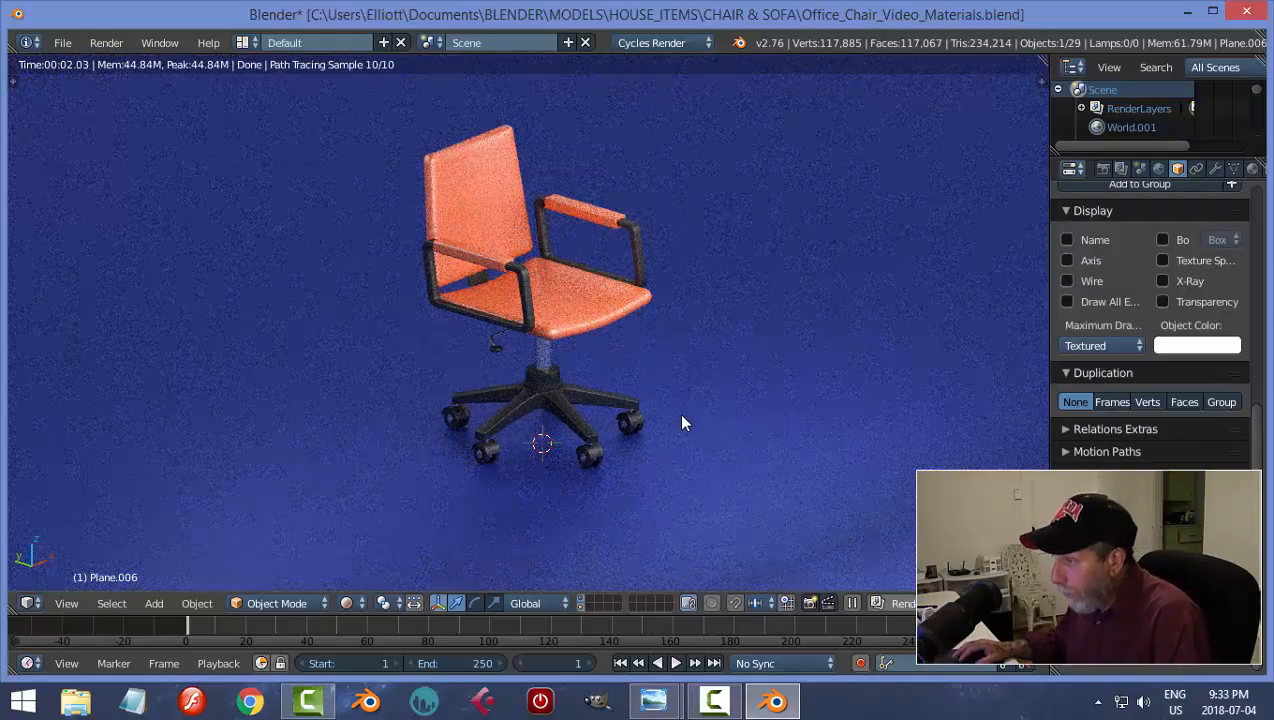
{"action": "key", "text": "shift+z"}
{"action": "key", "text": "ctrl+s"}
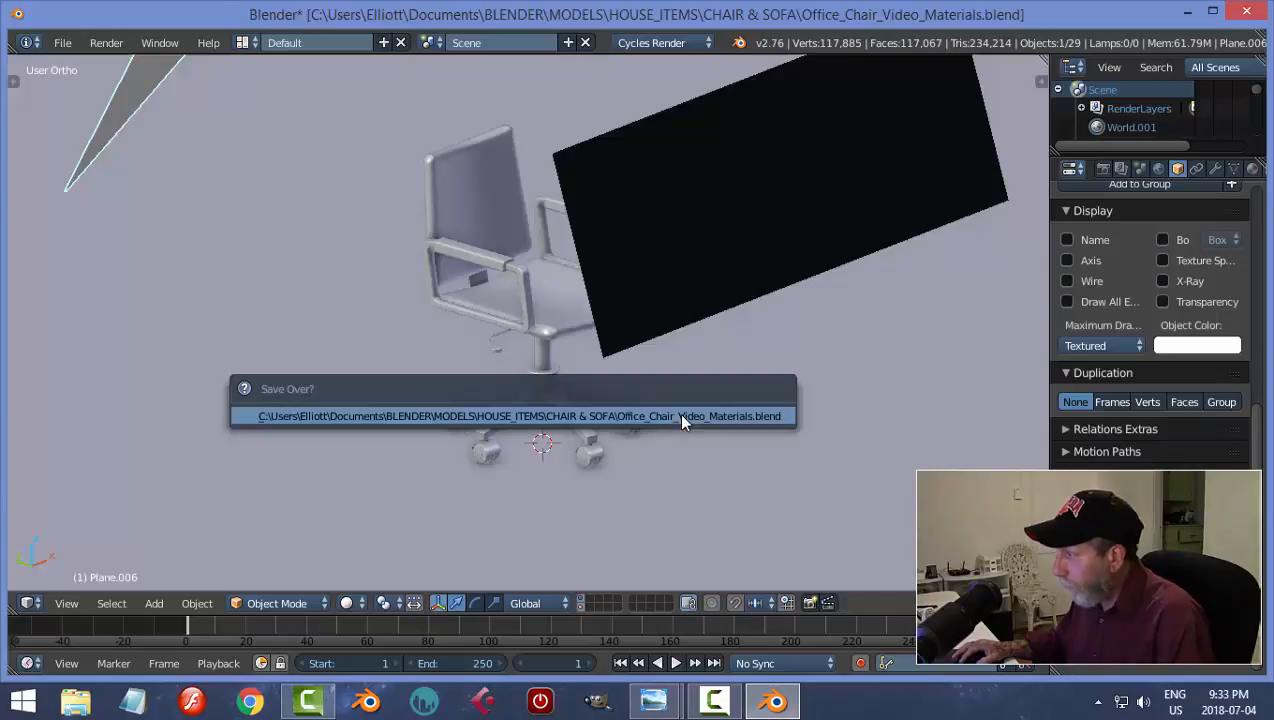
{"action": "left_click", "coordinate": [681, 418]}
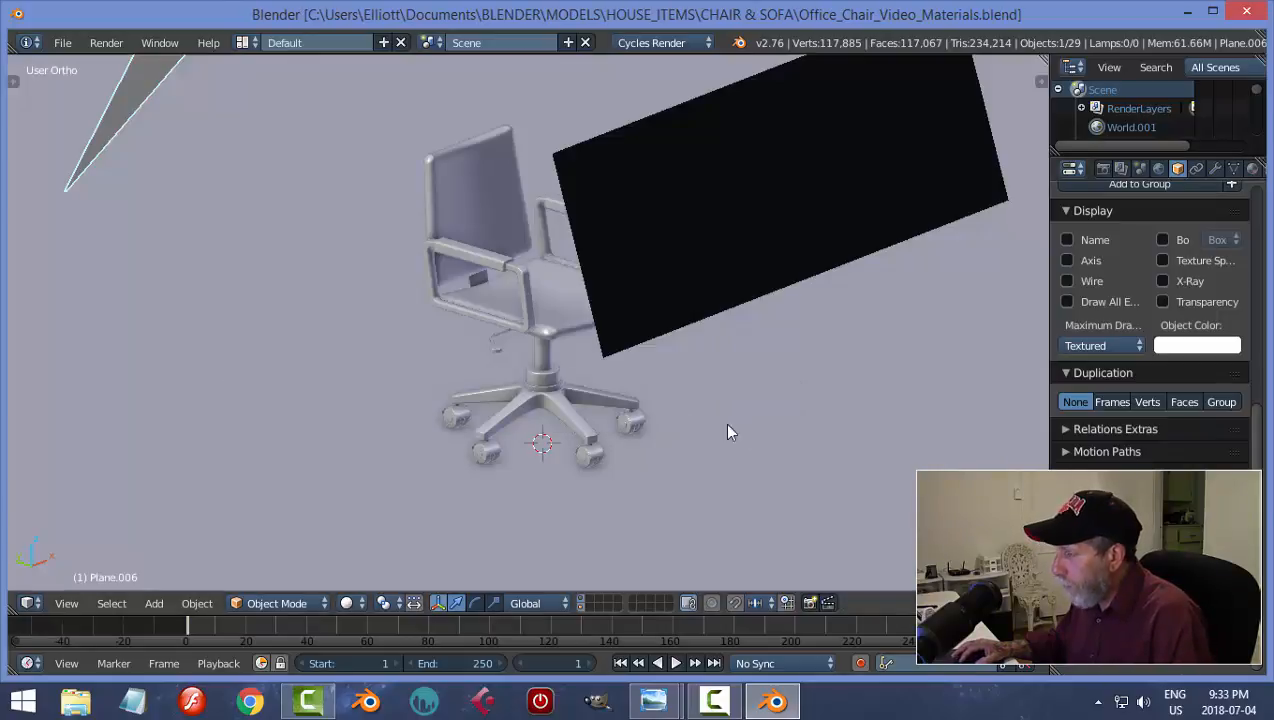
View the chair's and planes' layers separately, preview only the chair's layer in rendered shading, and return to solid shading
{"action": "middle_click_drag", "start_coordinate": [731, 283], "coordinate": [745, 328]}
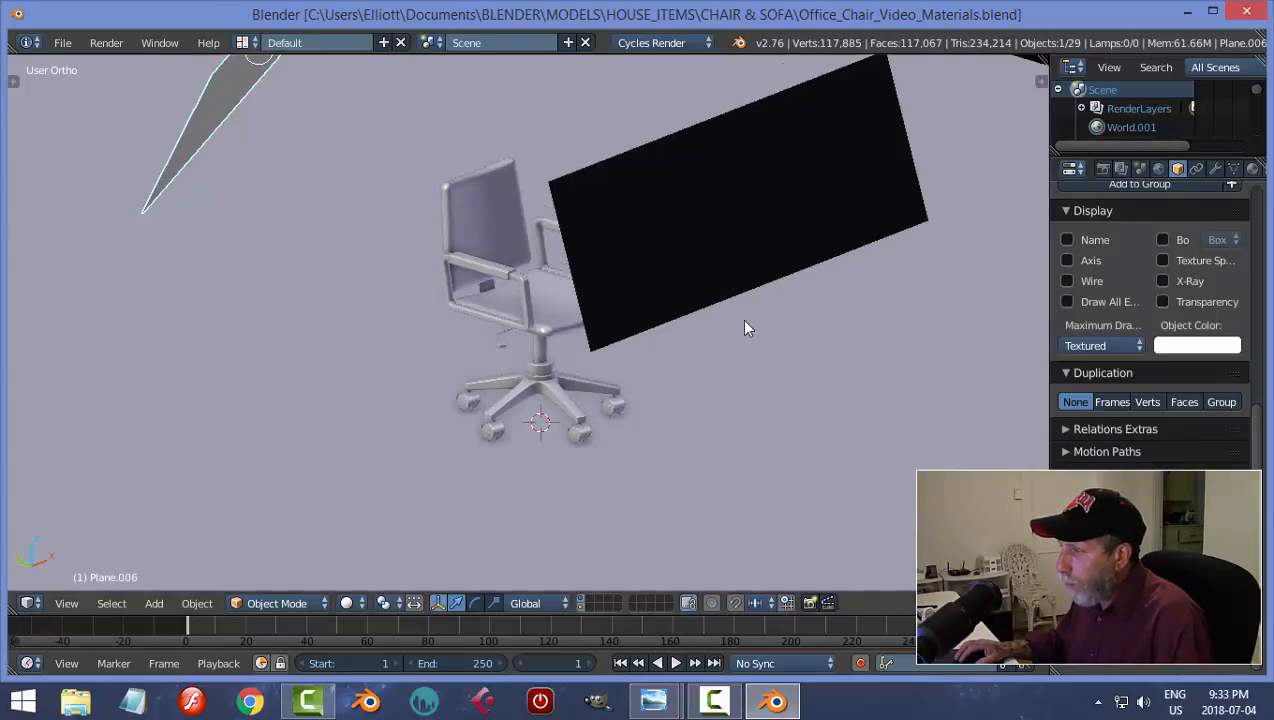
{"action": "right_click", "coordinate": [692, 446]}
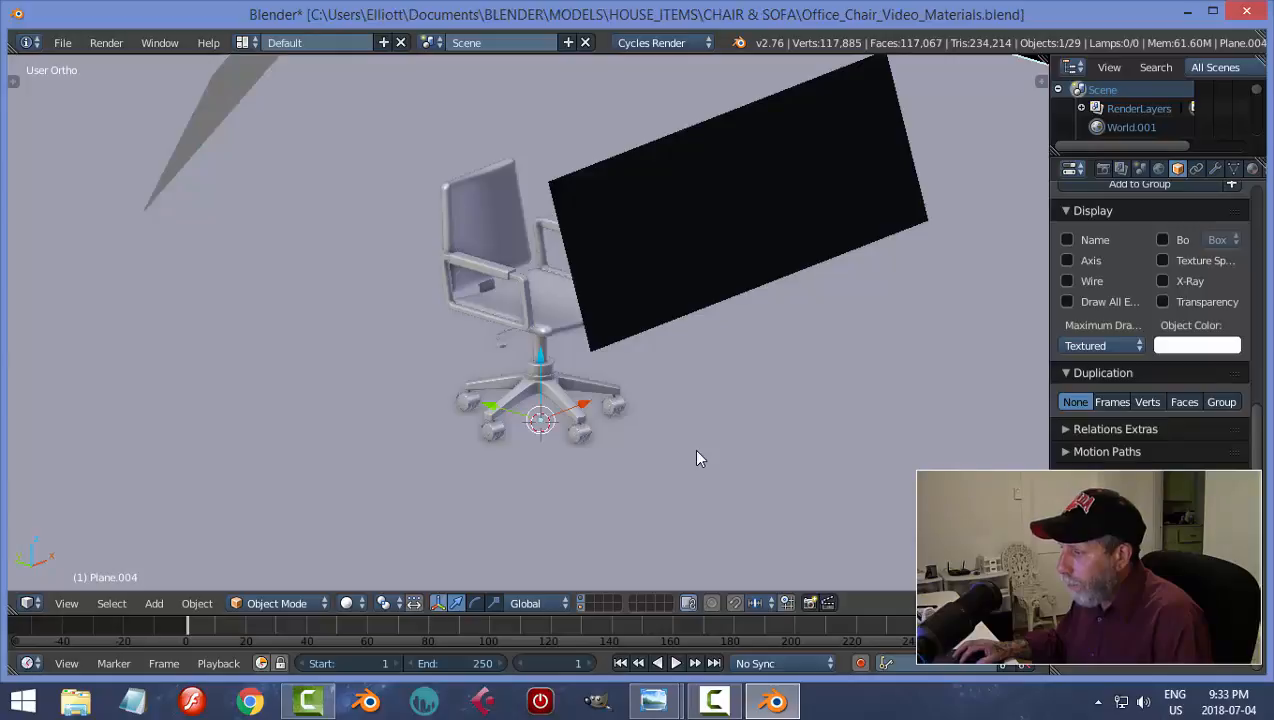
{"action": "key", "text": "x"}
{"action": "left_click", "coordinate": [585, 602]}
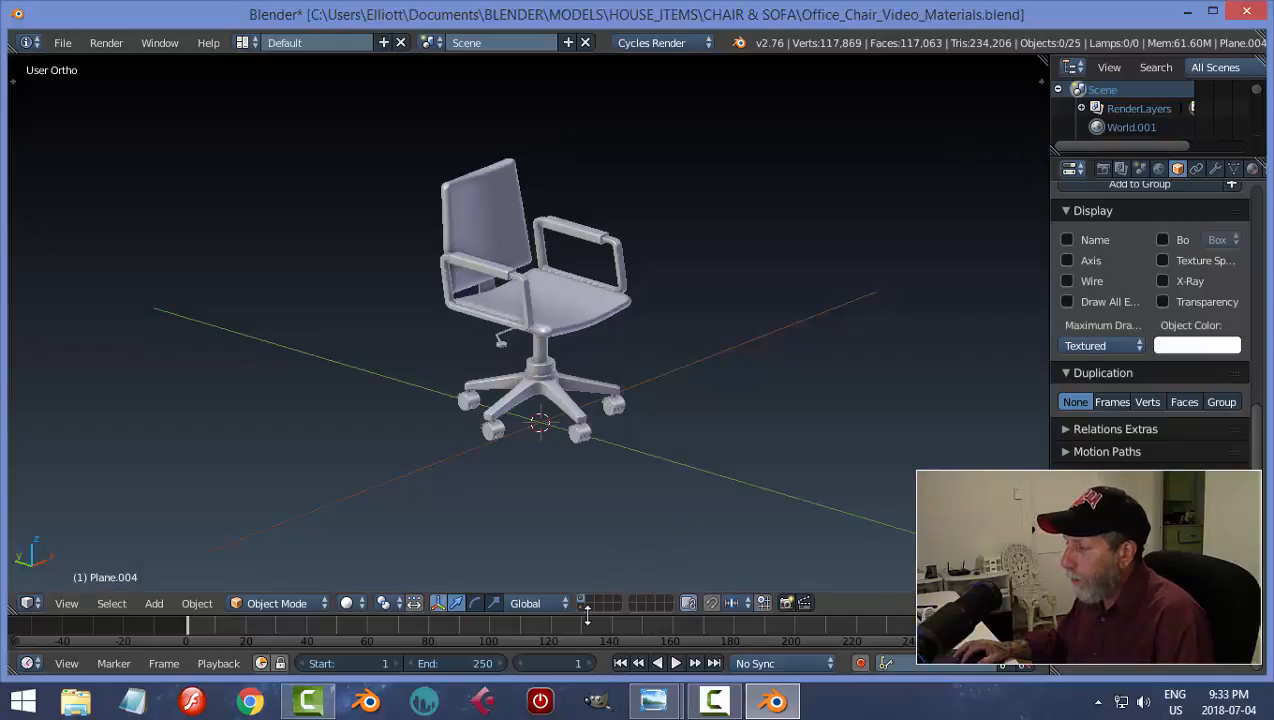
{"action": "left_click", "coordinate": [584, 606]}
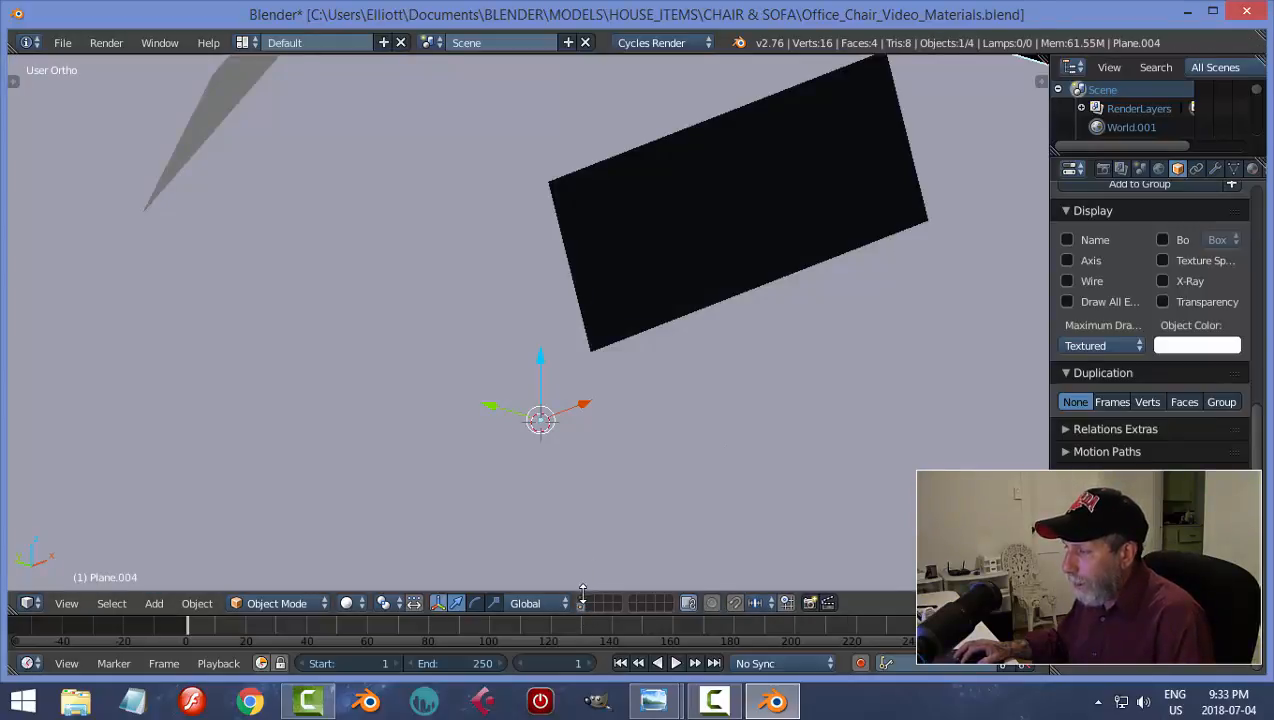
{"action": "left_click", "coordinate": [582, 598]}
{"action": "key", "text": "shift+z"}
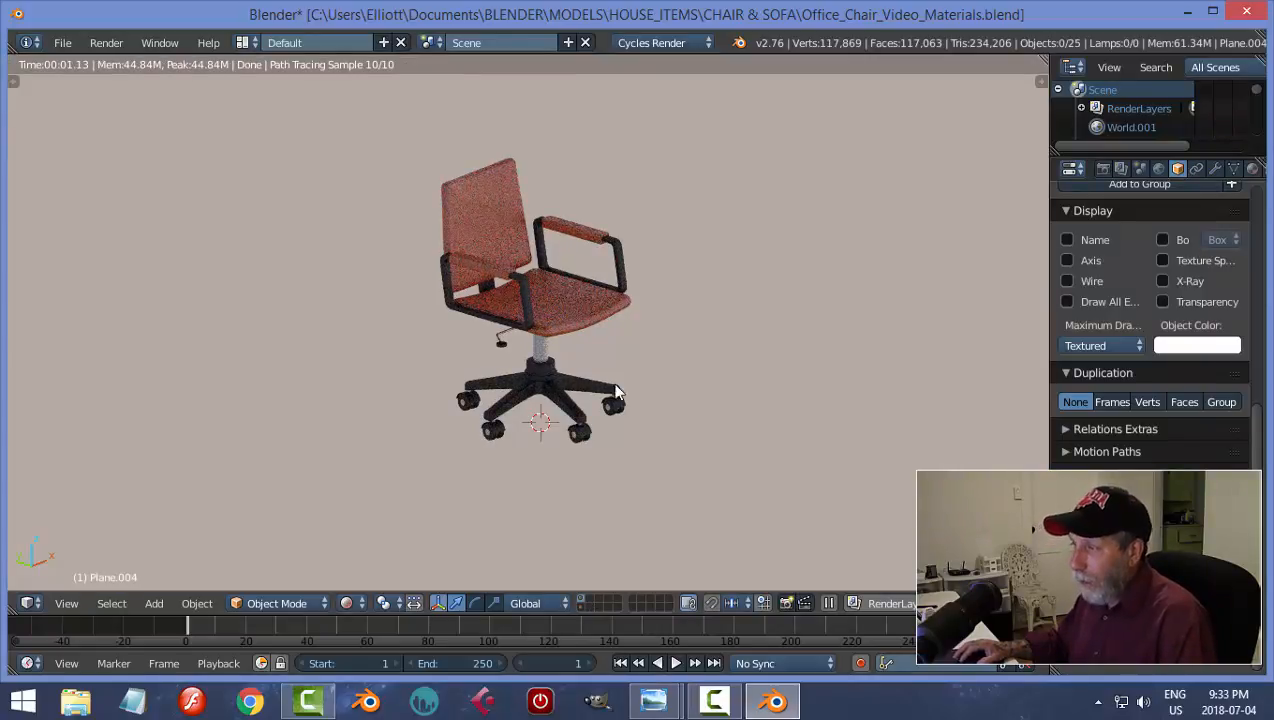
{"action": "key", "text": "shift+z"}
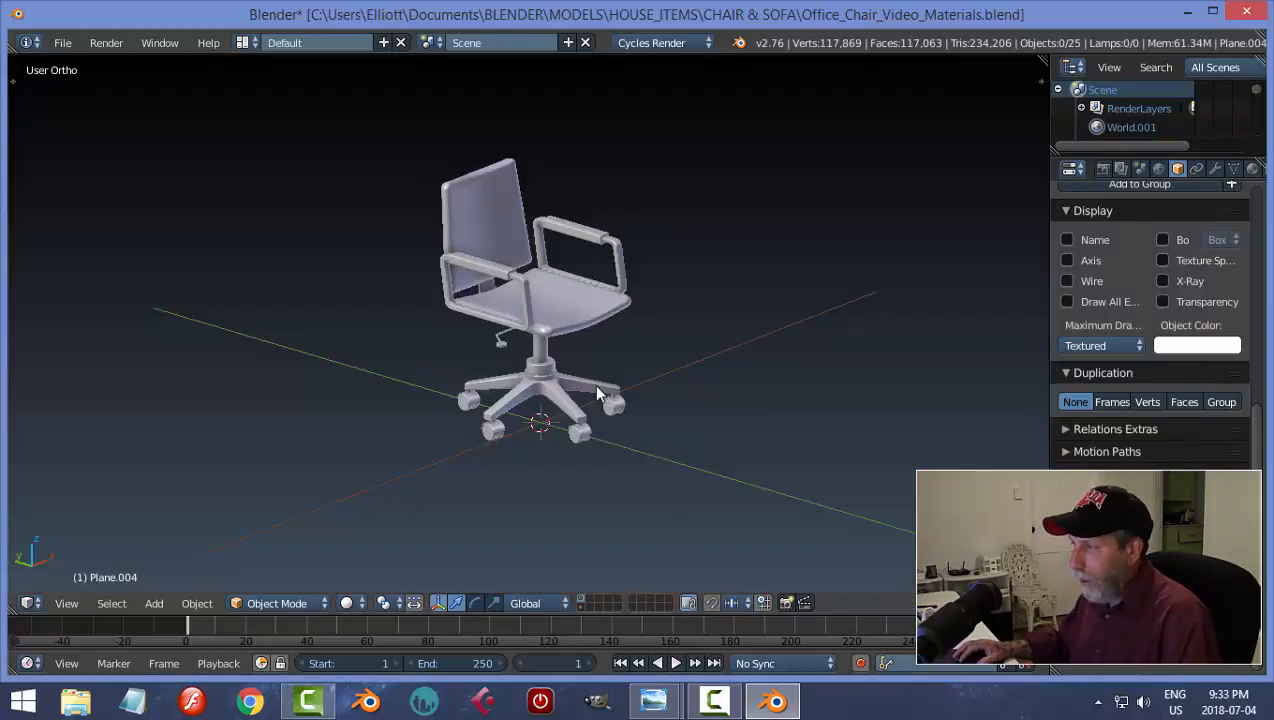
Show the planes' layer together with the chair's layer, check the result in rendered shading, and save the file in solid shading
{"action": "left_click", "coordinate": [581, 606], "text": "shift"}
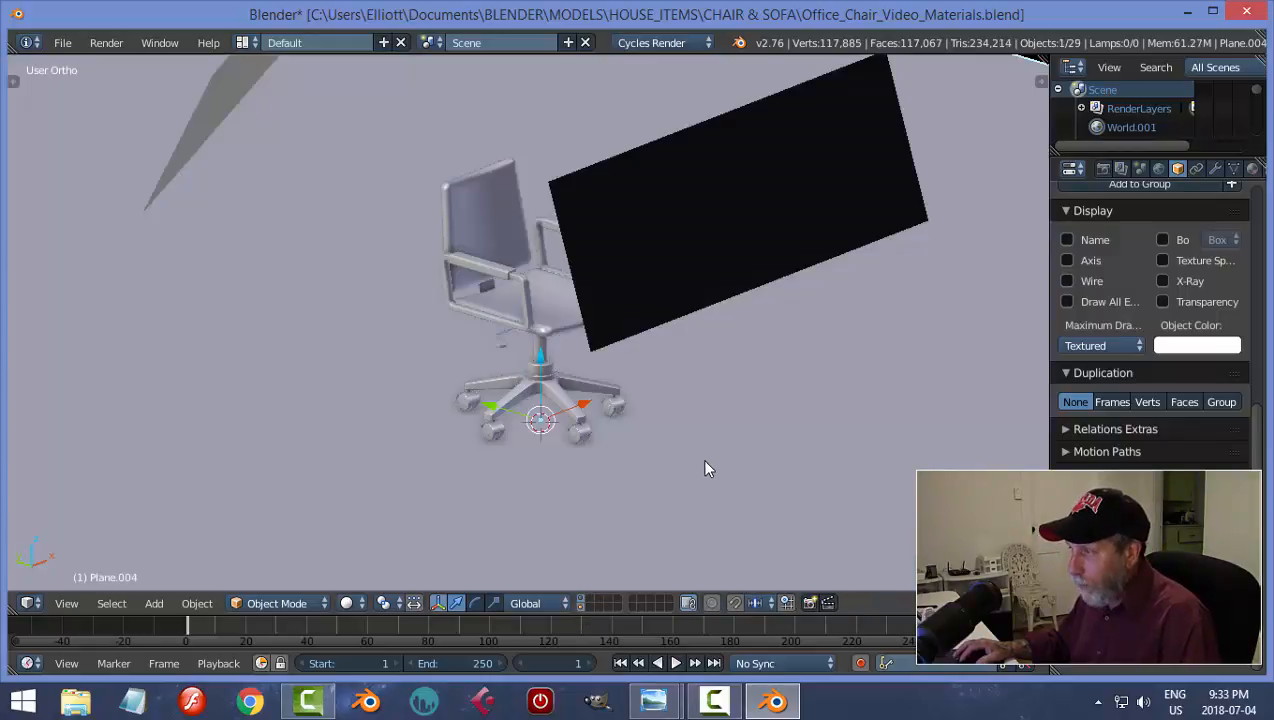
{"action": "key", "text": "shift+z"}
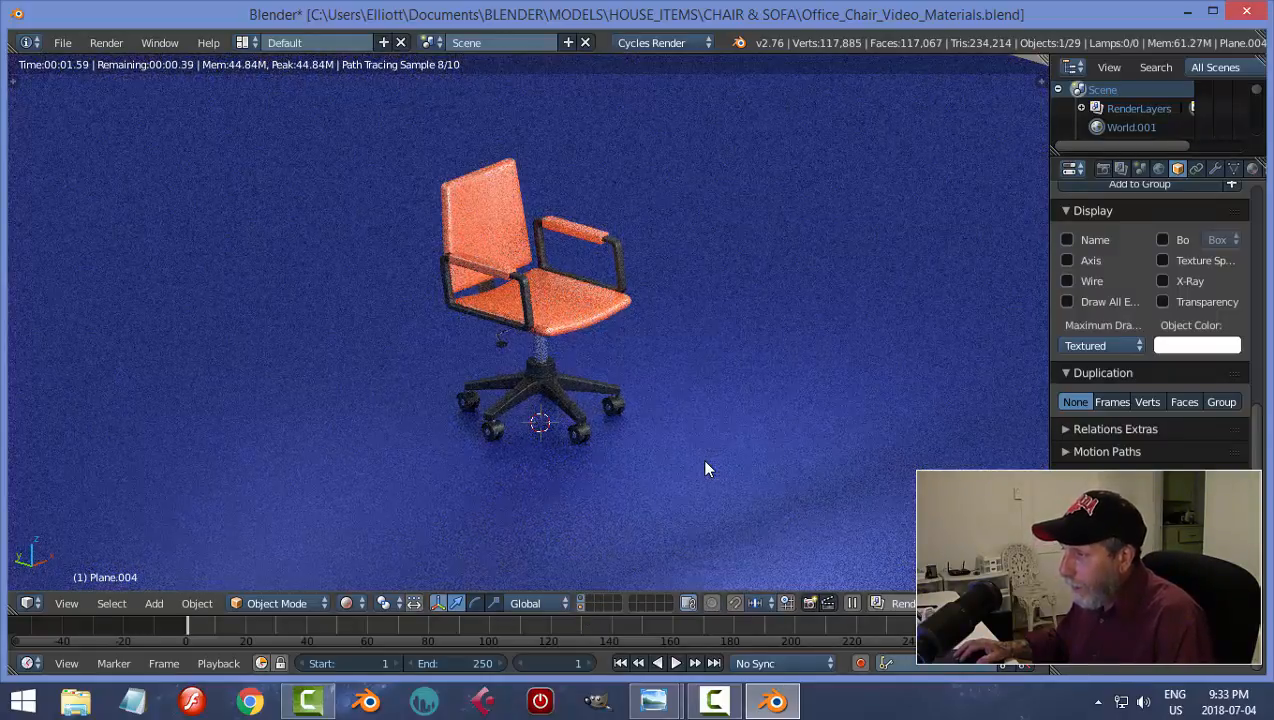
{"action": "key", "text": "shift+z"}
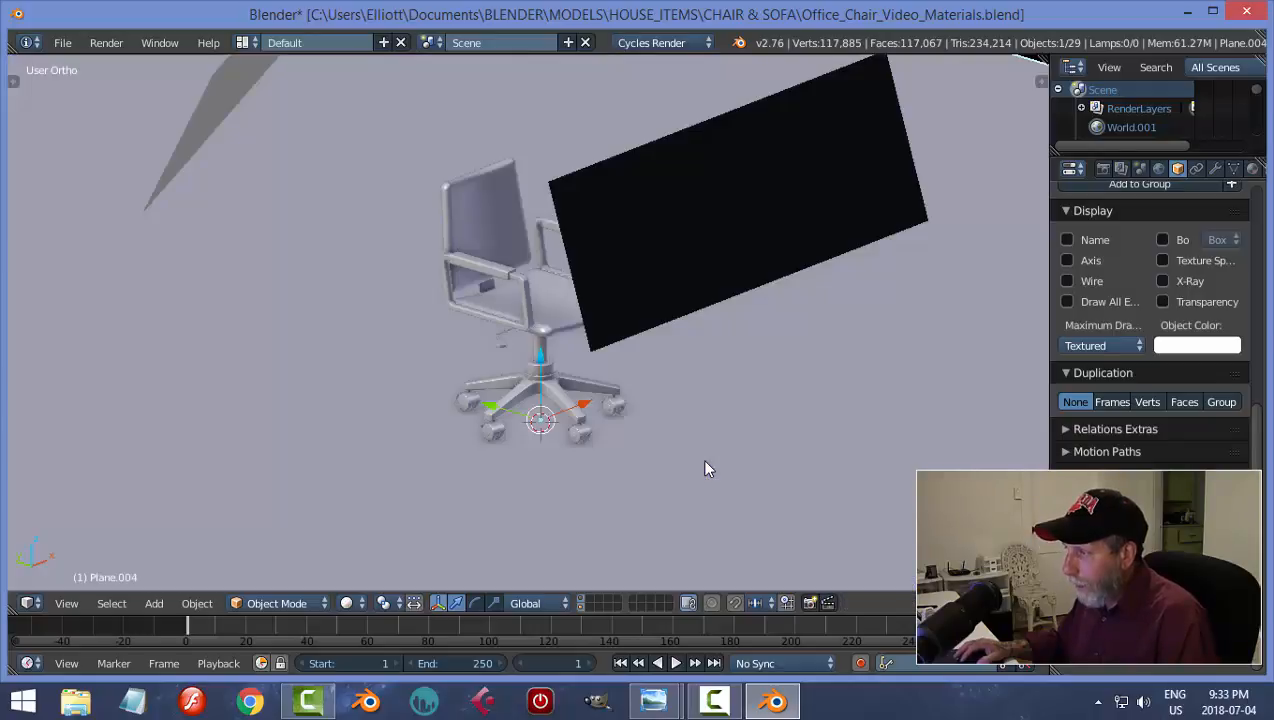
{"action": "scroll", "coordinate": [705, 468], "scroll_direction": "up", "scroll_amount": 4}
{"action": "key", "text": "ctrl+s"}
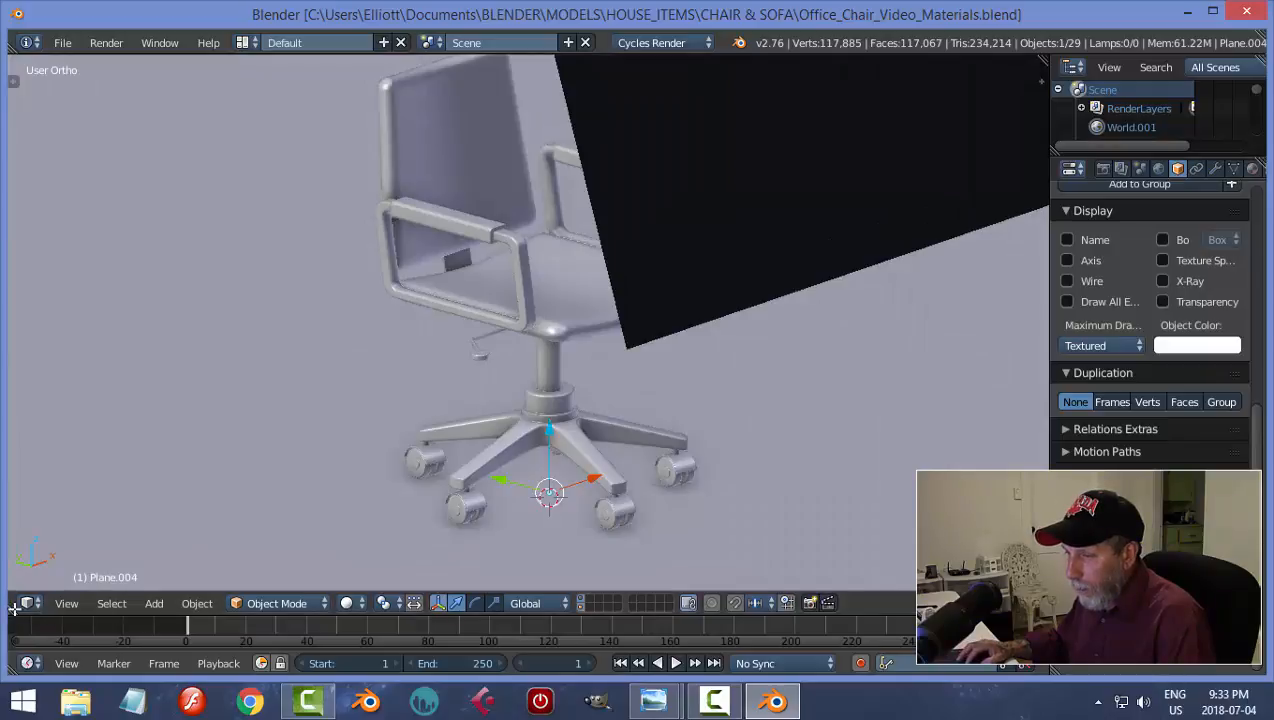
Split the 3D view into two side-by-side areas and make one a Node Editor with its properties sidebar hidden
{"action": "left_click_drag", "start_coordinate": [15, 607], "coordinate": [544, 510]}
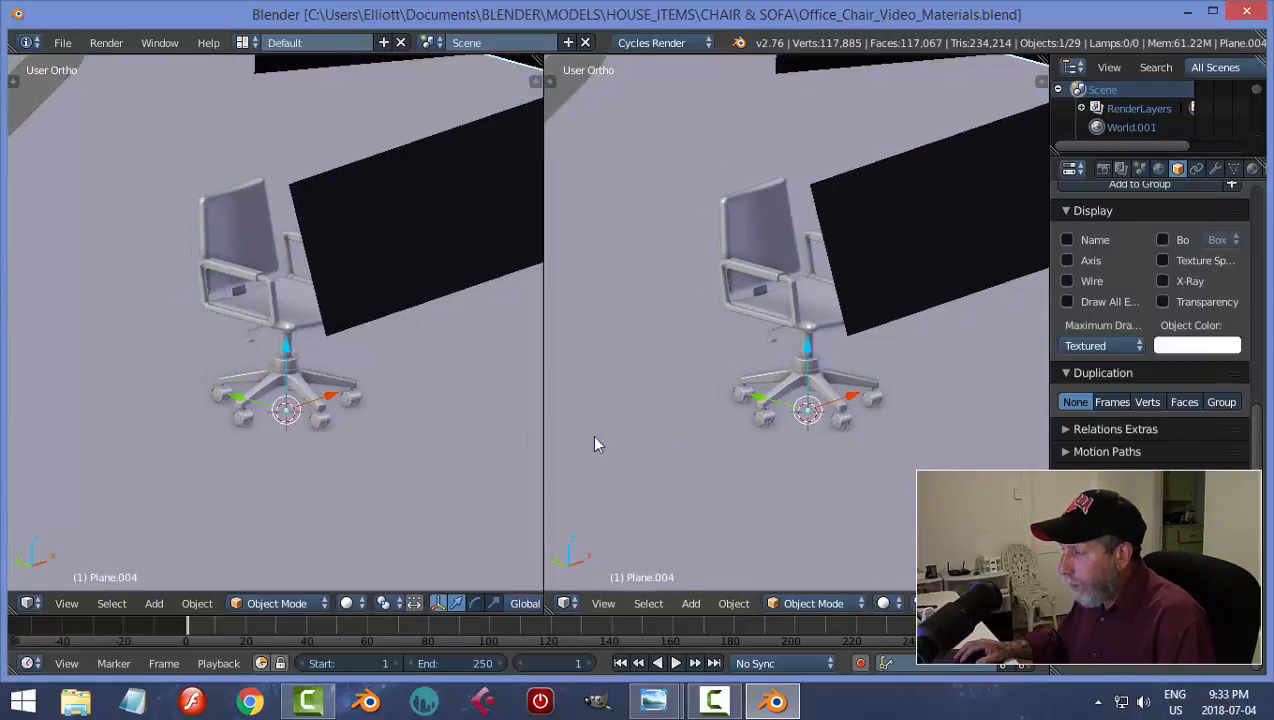
{"action": "left_click", "coordinate": [28, 603]}
{"action": "left_click", "coordinate": [106, 373]}
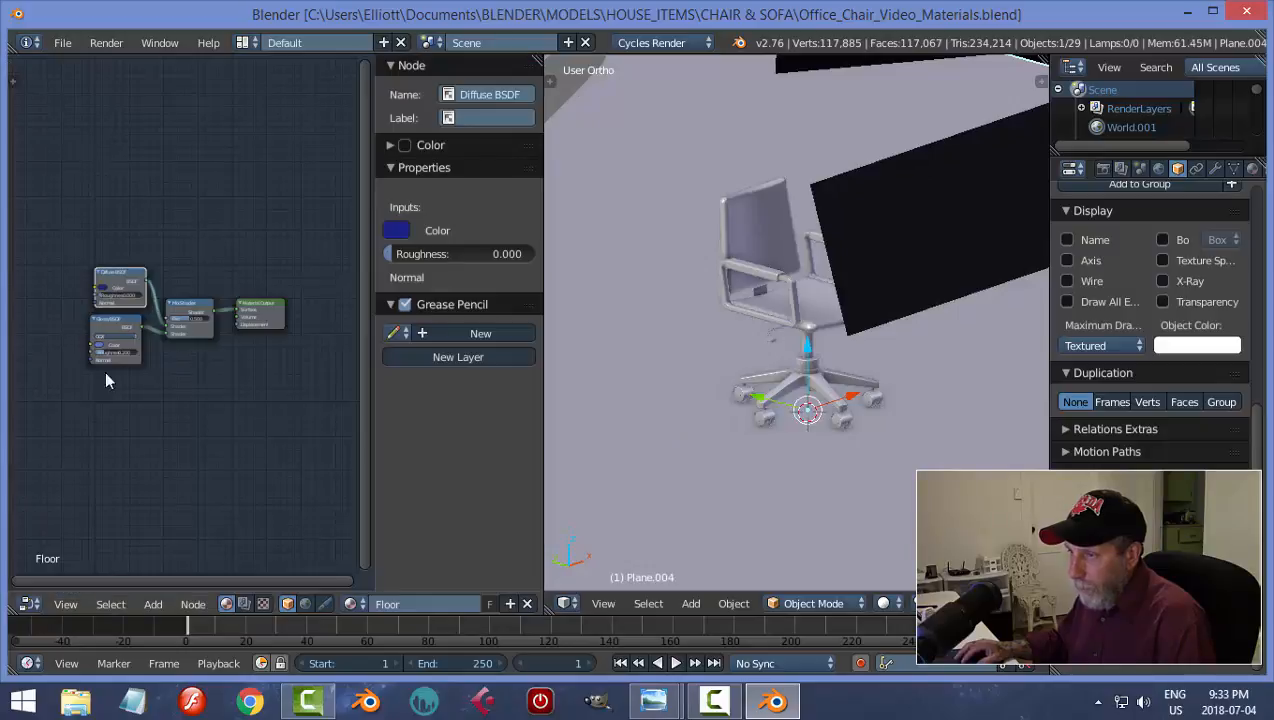
{"action": "key", "text": "n"}
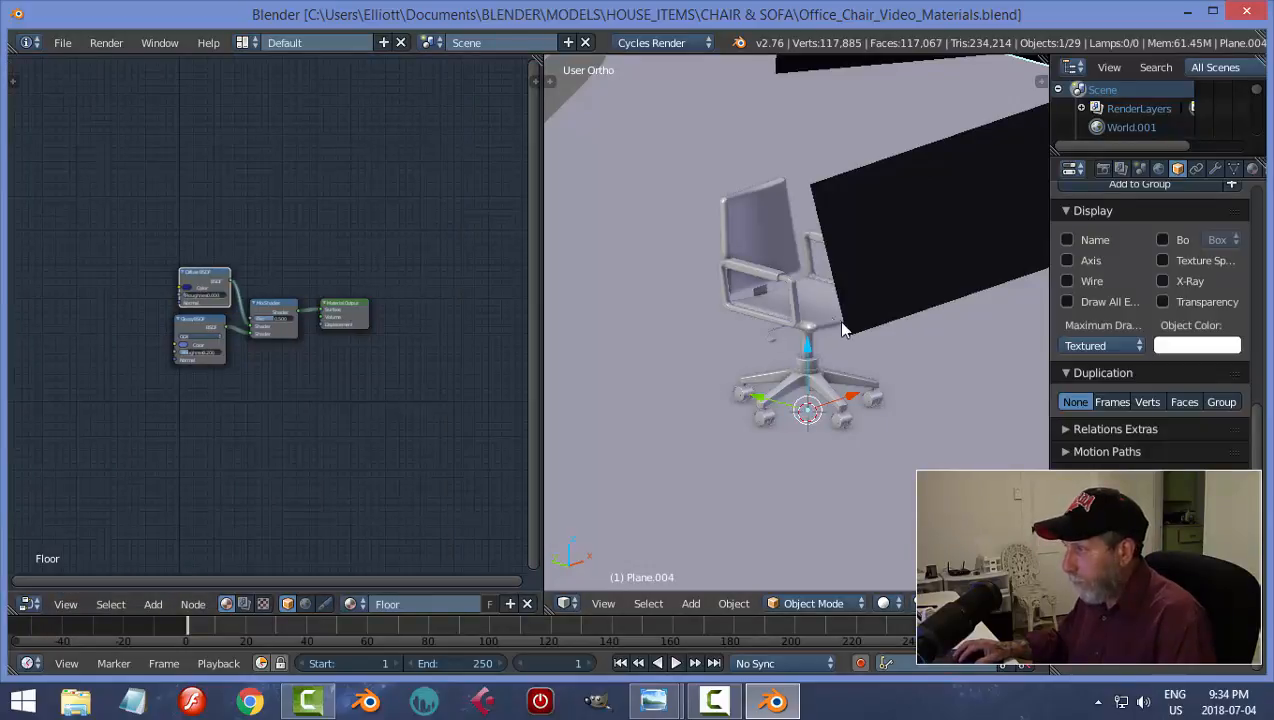
Select the chair seat to show its Seat material nodes and widen the Node Editor area
{"action": "right_click", "coordinate": [837, 319]}
{"action": "scroll", "coordinate": [347, 451], "scroll_direction": "up", "scroll_amount": 1}
{"action": "scroll", "coordinate": [340, 440], "scroll_direction": "up", "scroll_amount": 4}
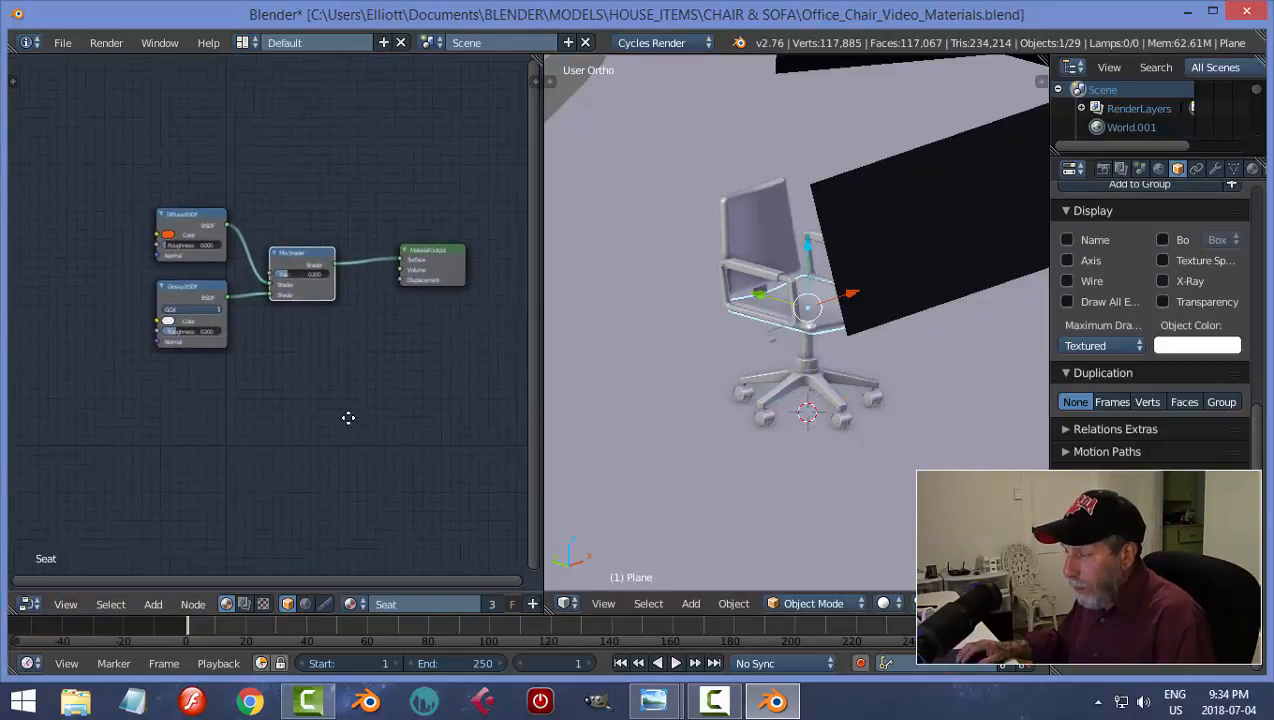
{"action": "scroll", "coordinate": [355, 420], "scroll_direction": "down", "scroll_amount": 2}
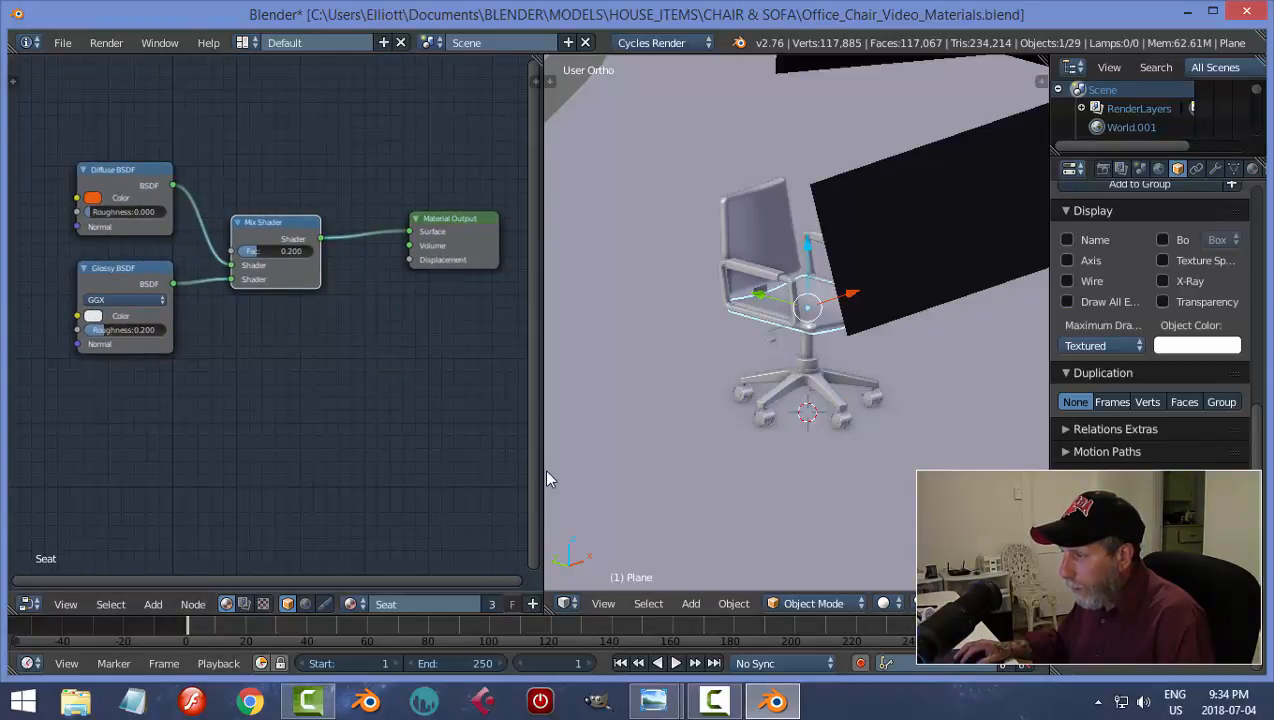
{"action": "left_click_drag", "start_coordinate": [540, 470], "coordinate": [621, 470]}
Frame the seat close up in the 3D view, switch it to rendered shading and save the file
{"action": "middle_click_drag", "start_coordinate": [849, 396], "coordinate": [796, 434], "text": "shift"}
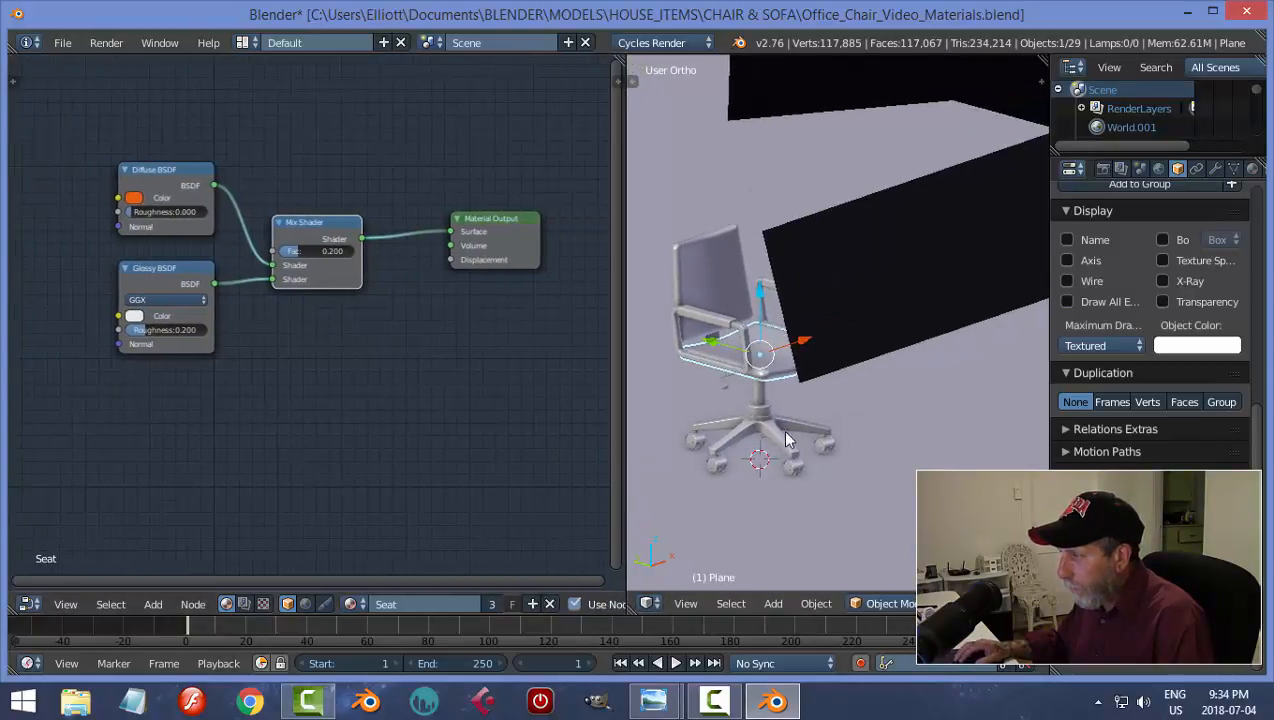
{"action": "scroll", "coordinate": [788, 432], "scroll_direction": "up", "scroll_amount": 3}
{"action": "scroll", "coordinate": [890, 436], "scroll_direction": "down", "scroll_amount": 2}
{"action": "middle_click_drag", "start_coordinate": [895, 440], "coordinate": [866, 436]}
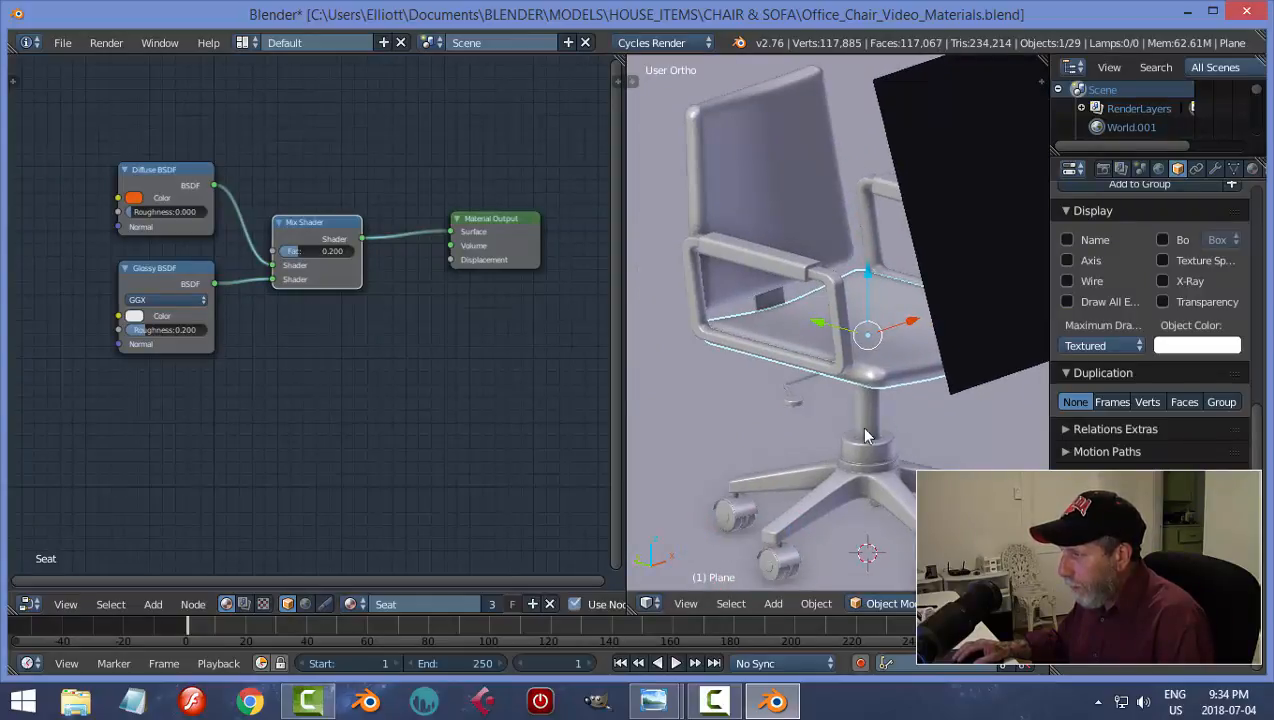
{"action": "key", "text": "shift+z"}
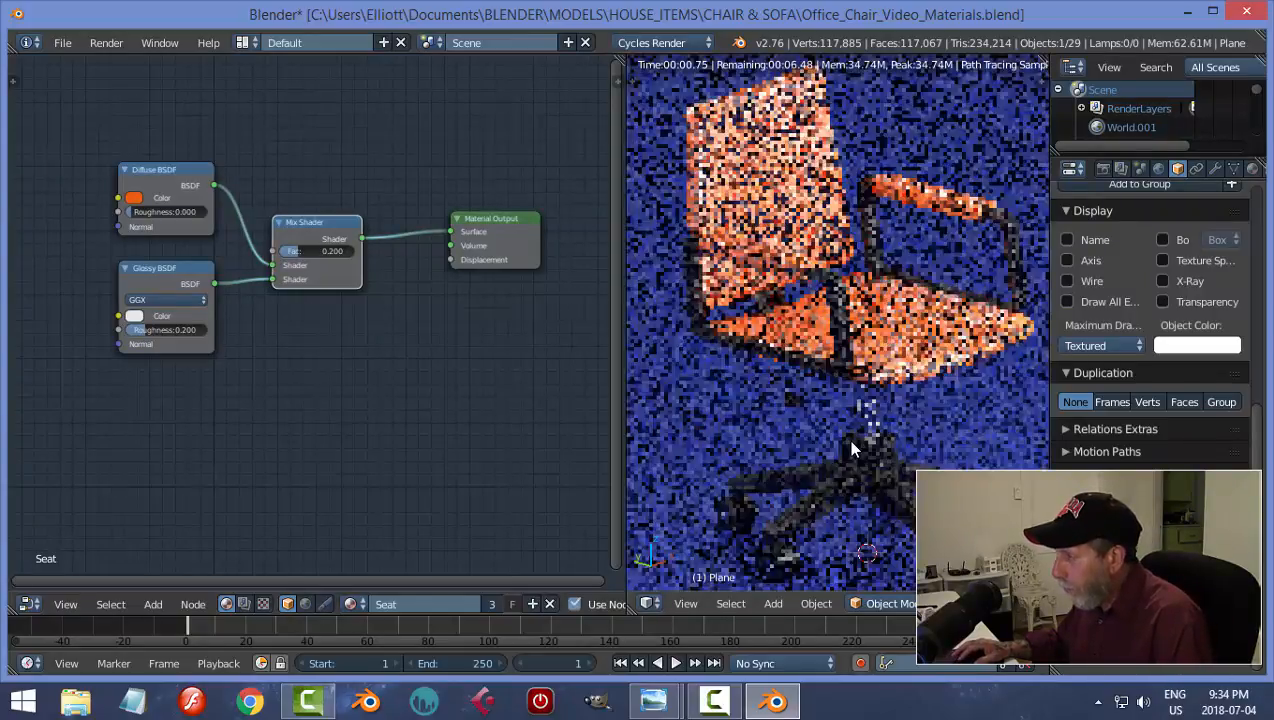
{"action": "scroll", "coordinate": [900, 430], "scroll_direction": "up", "scroll_amount": 3}
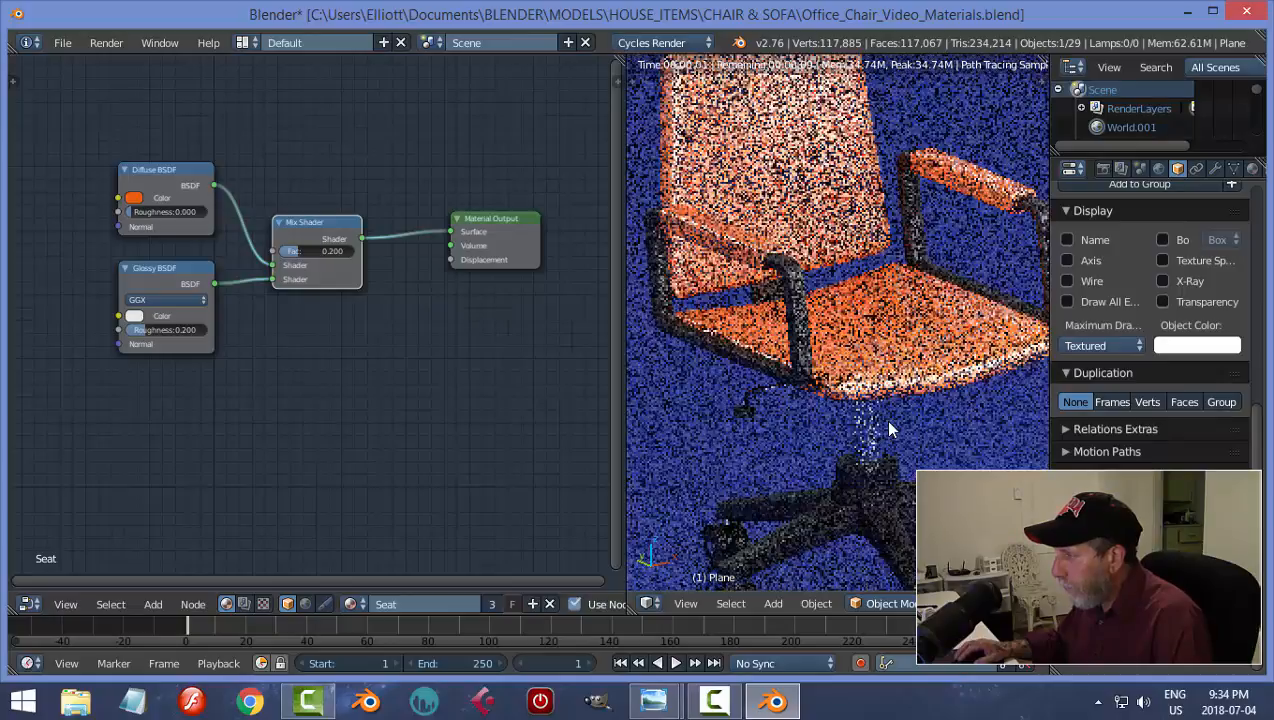
{"action": "key", "text": "ctrl+s"}
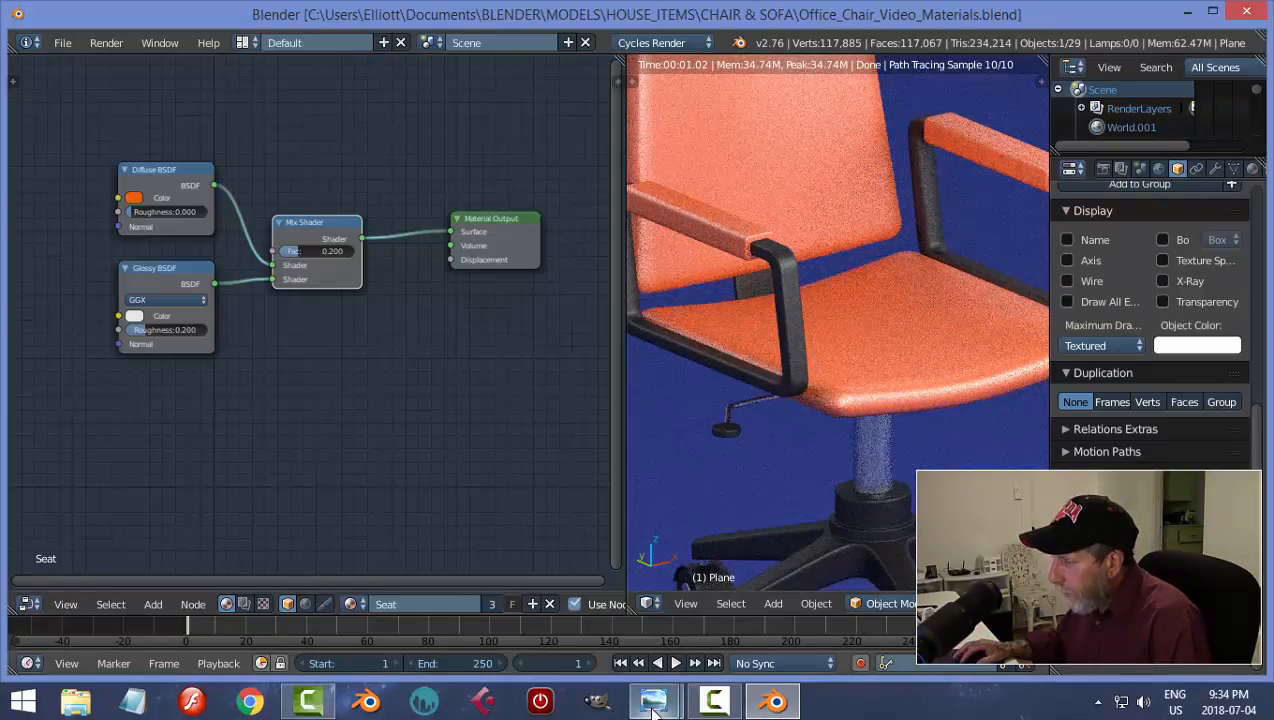
Switch to Windows Photo Viewer to examine the node setup in Office_Chair_Material.jpg, and return to Blender
{"action": "mouse_move", "coordinate": [654, 701]}
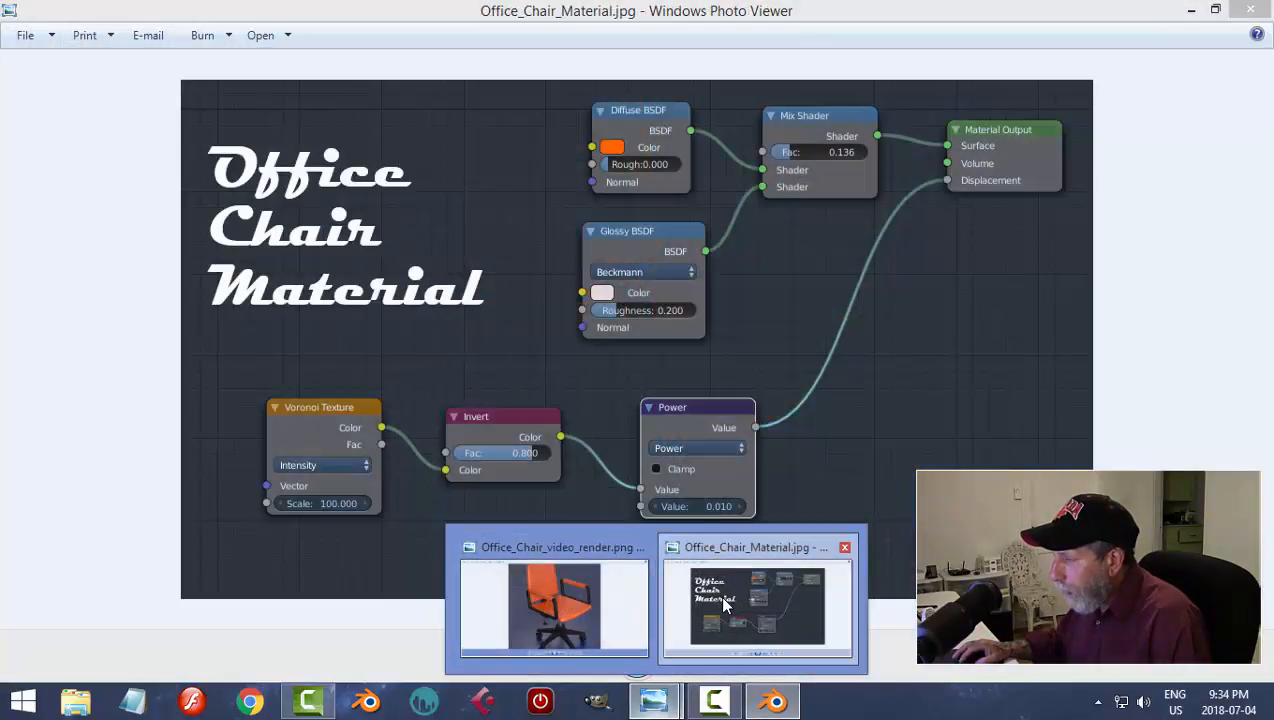
{"action": "left_click", "coordinate": [725, 604]}
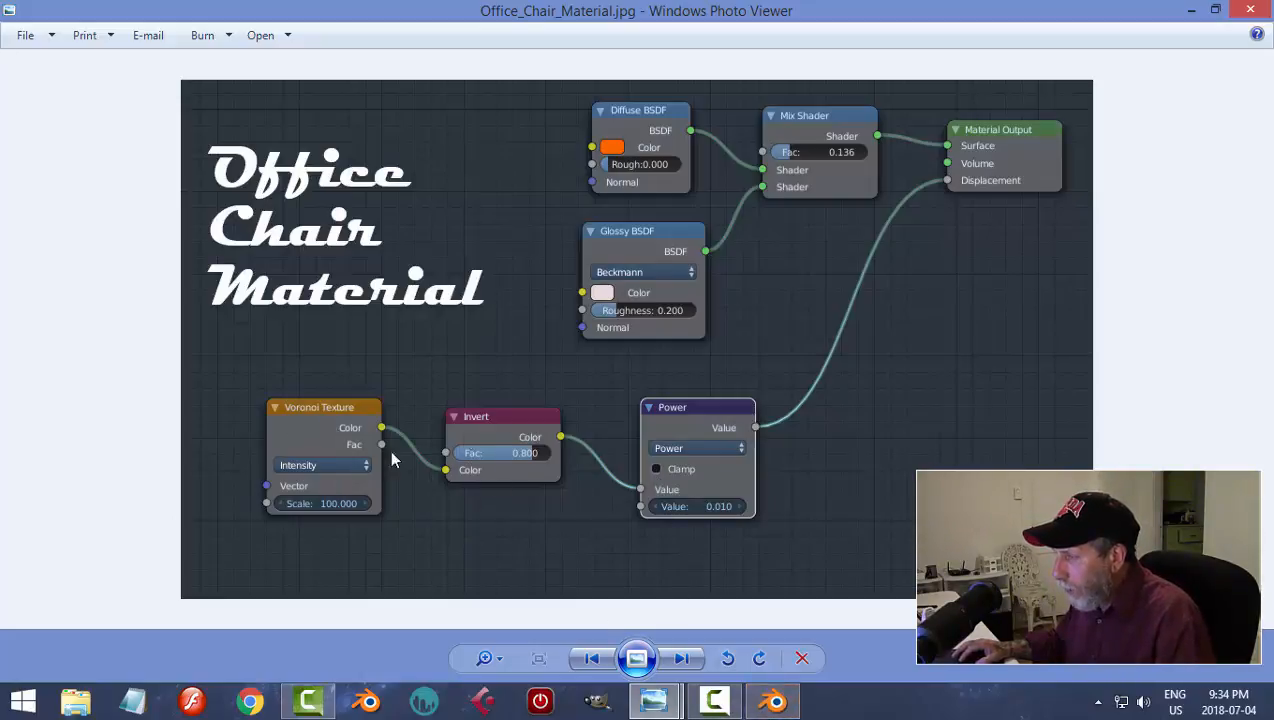
{"action": "left_click", "coordinate": [773, 701]}
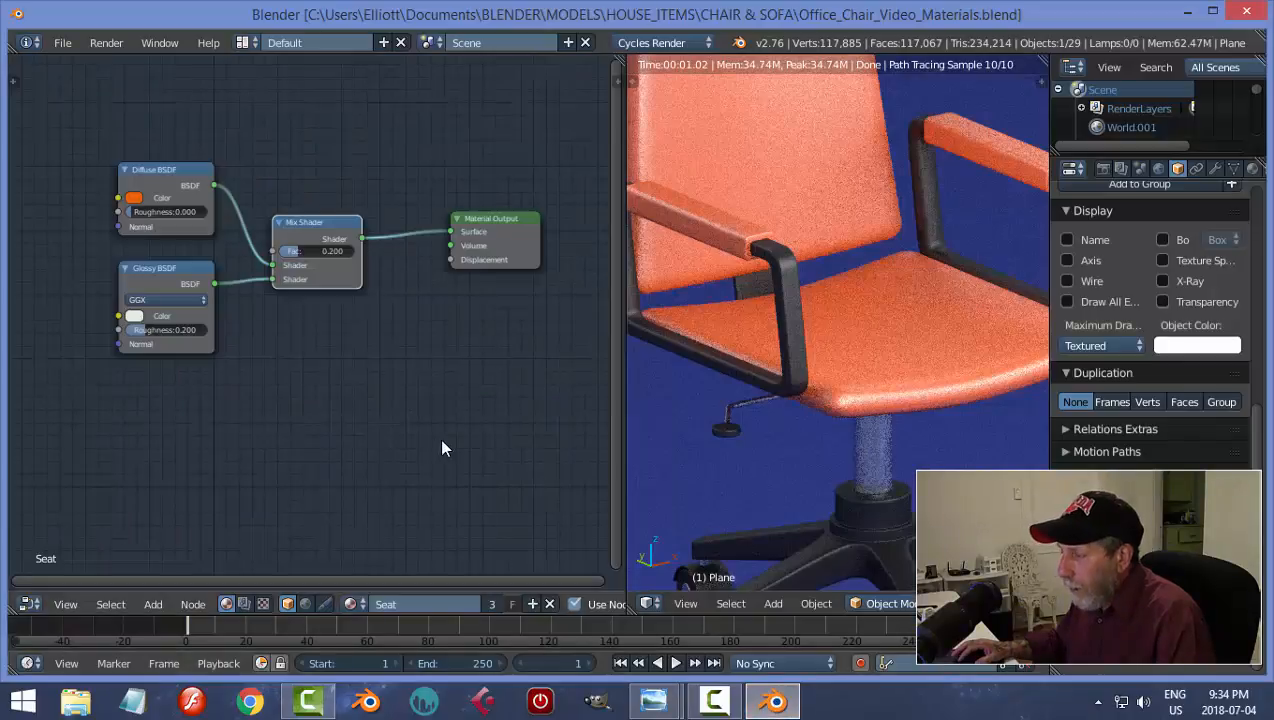
Add a Voronoi Texture node below the Glossy BSDF in the Seat material and set its scale to 100
{"action": "key", "text": "shift+a"}
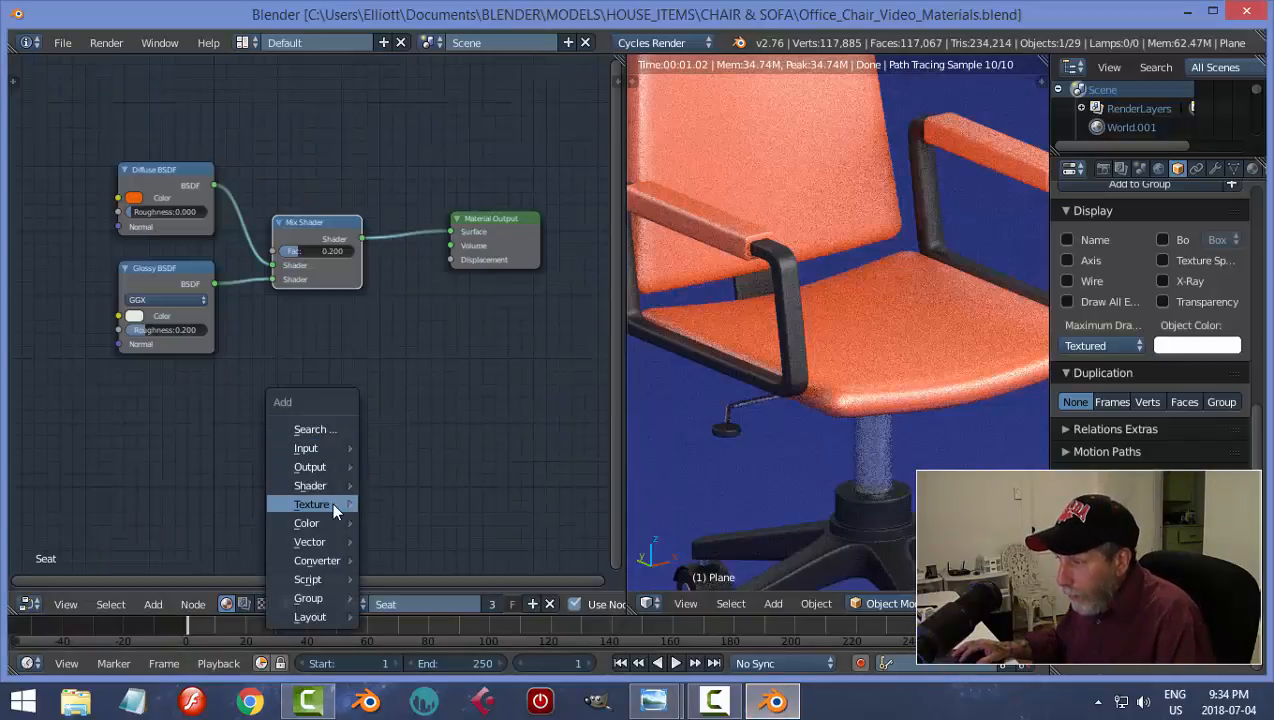
{"action": "mouse_move", "coordinate": [335, 507]}
{"action": "left_click", "coordinate": [423, 381]}
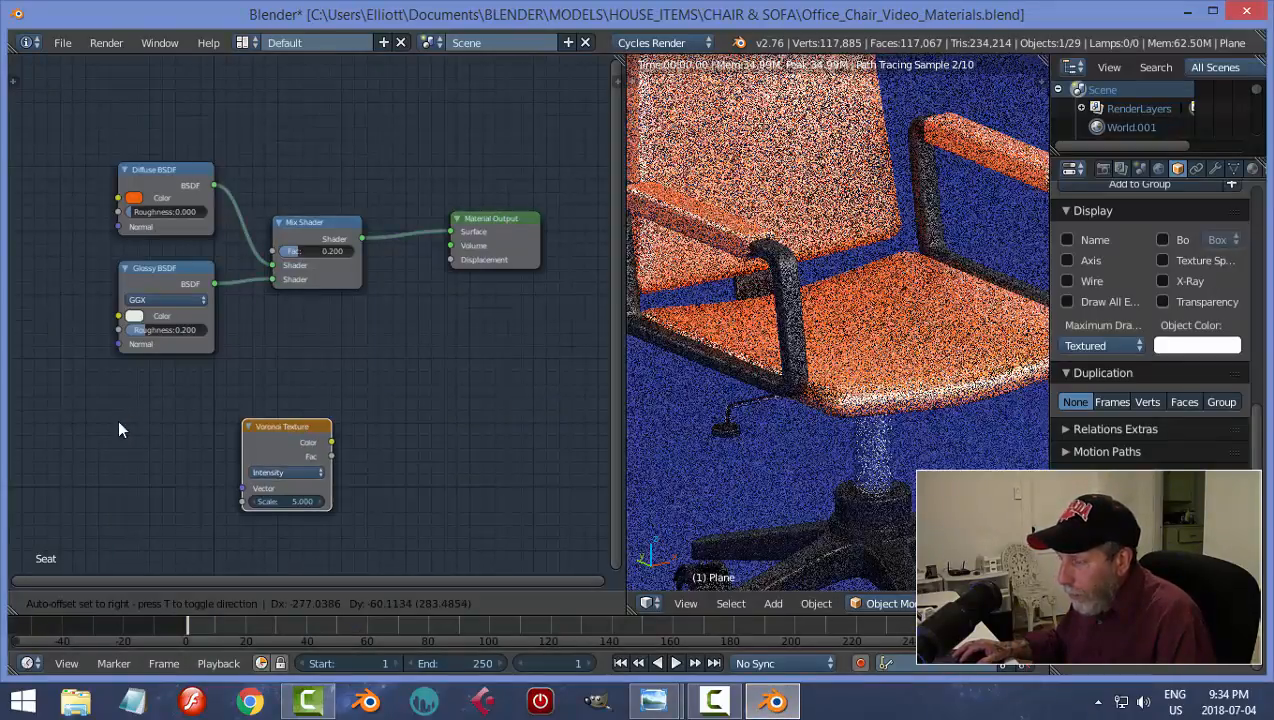
{"action": "left_click", "coordinate": [108, 424]}
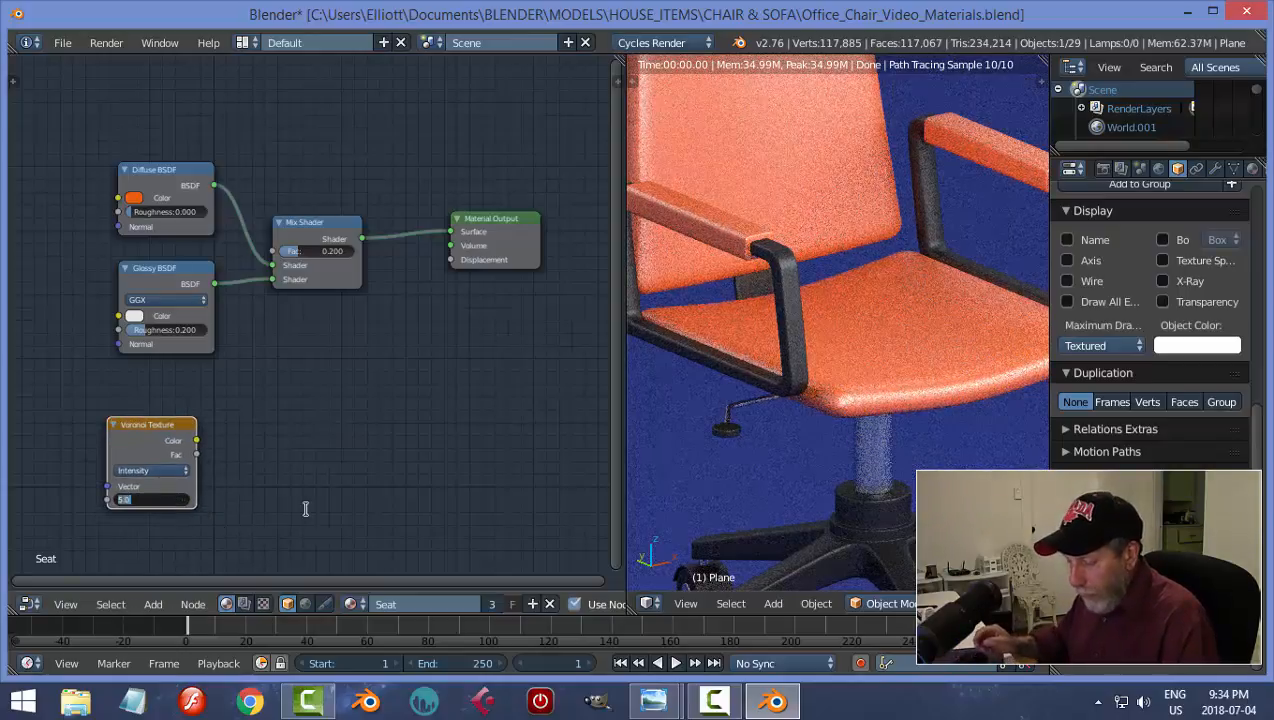
{"action": "type", "text": "100"}
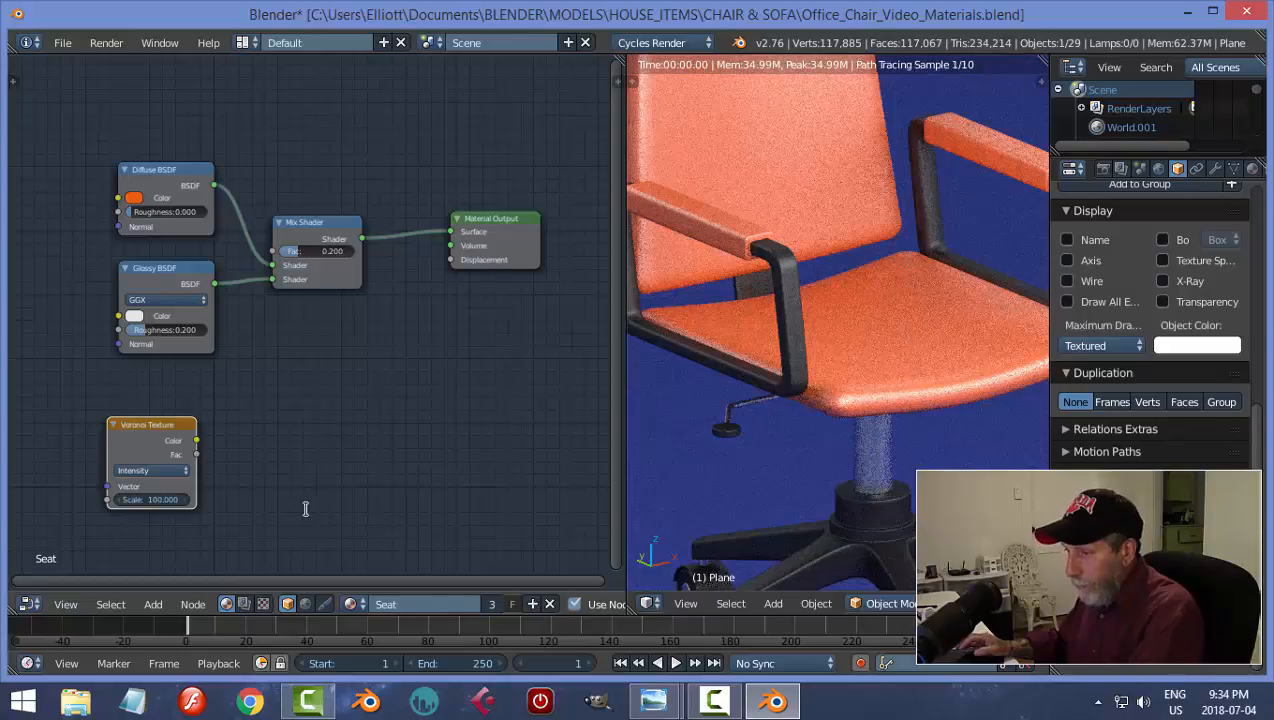
{"action": "key", "text": "Return"}
Add an Invert color node beside the Voronoi Texture in the Seat material
{"action": "key", "text": "shift+a"}
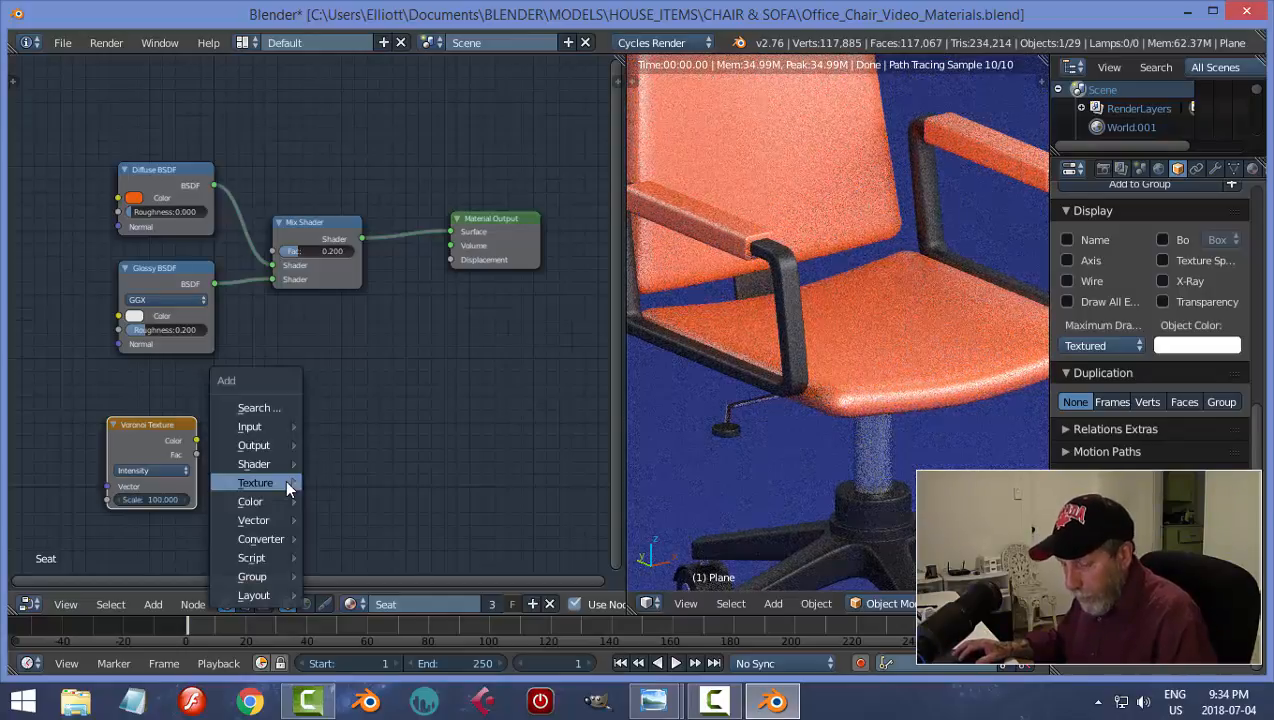
{"action": "mouse_move", "coordinate": [287, 484]}
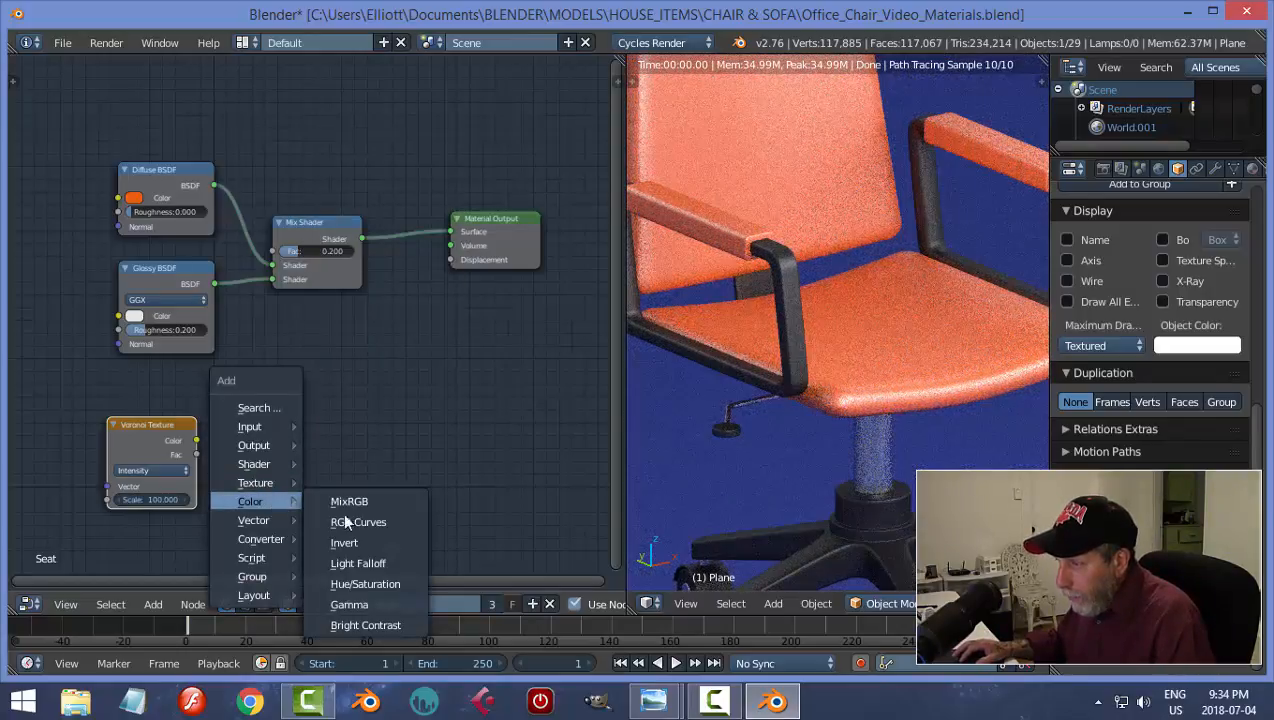
{"action": "left_click", "coordinate": [355, 556]}
{"action": "left_click", "coordinate": [288, 455]}
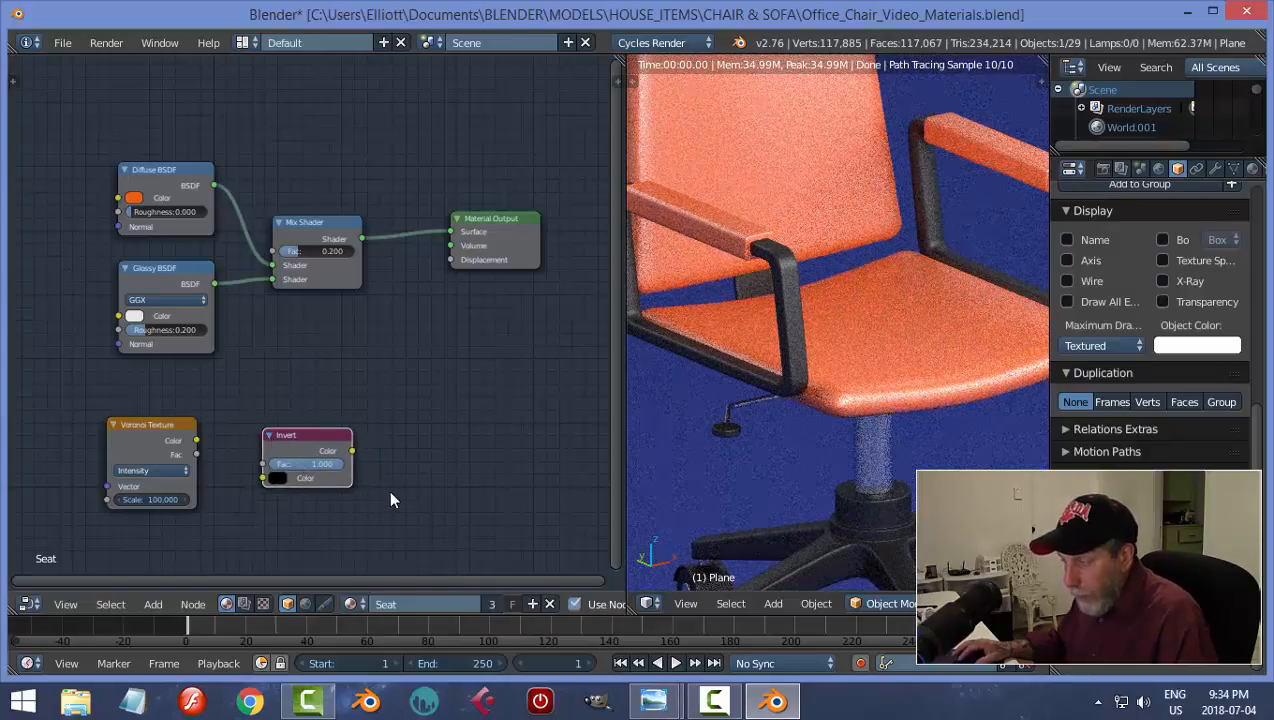
Add a Math converter node after the Invert node and set its operation to Power
{"action": "key", "text": "shift+a"}
{"action": "mouse_move", "coordinate": [390, 500]}
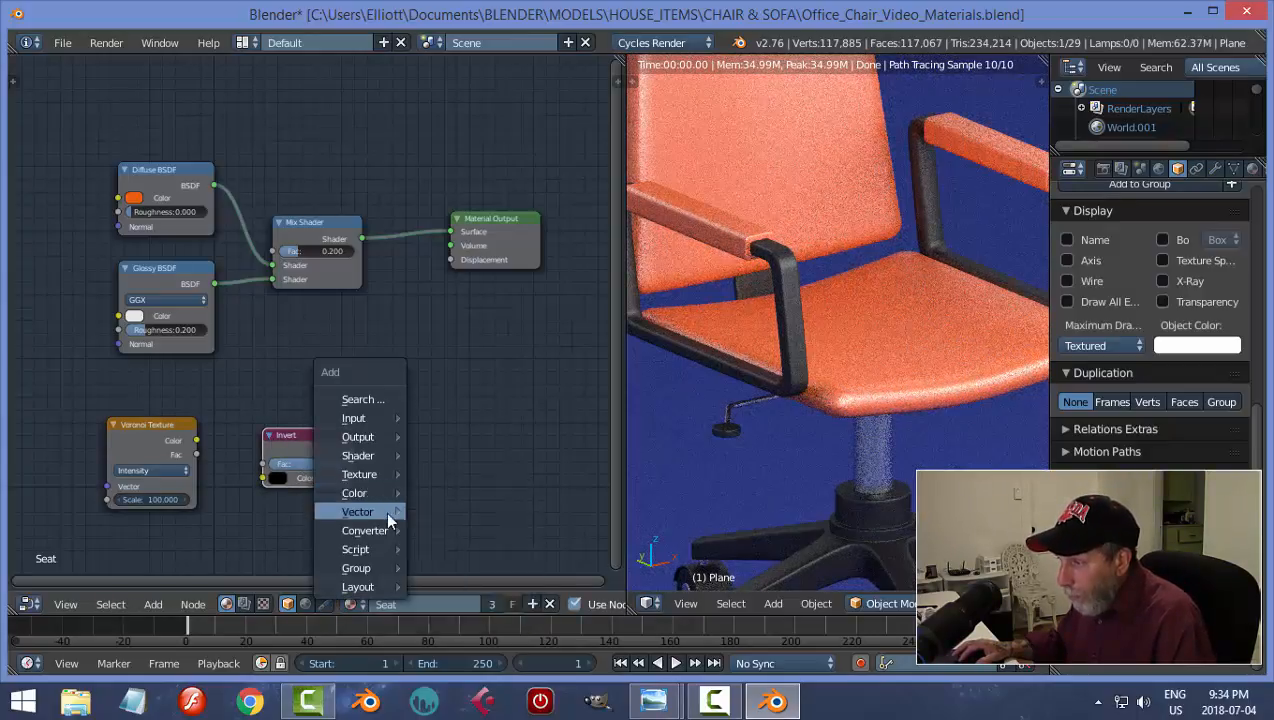
{"action": "mouse_move", "coordinate": [377, 421]}
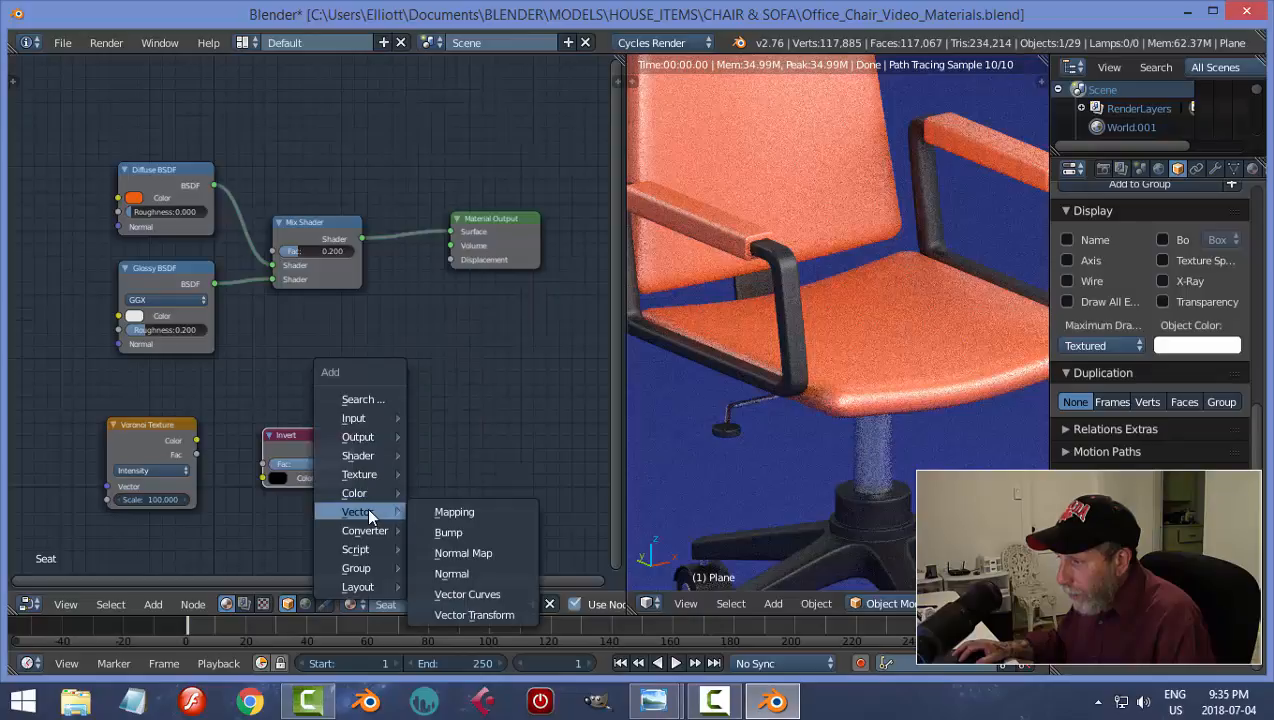
{"action": "mouse_move", "coordinate": [371, 531]}
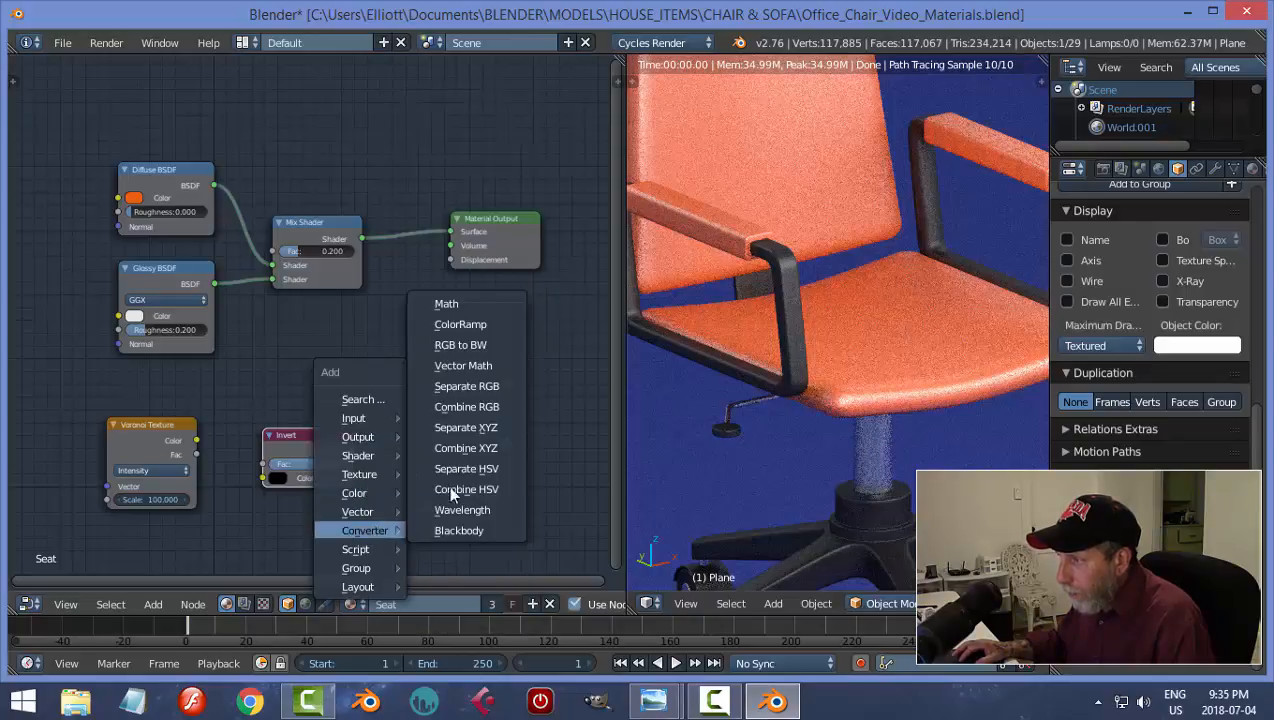
{"action": "left_click", "coordinate": [460, 306]}
{"action": "left_click", "coordinate": [394, 441]}
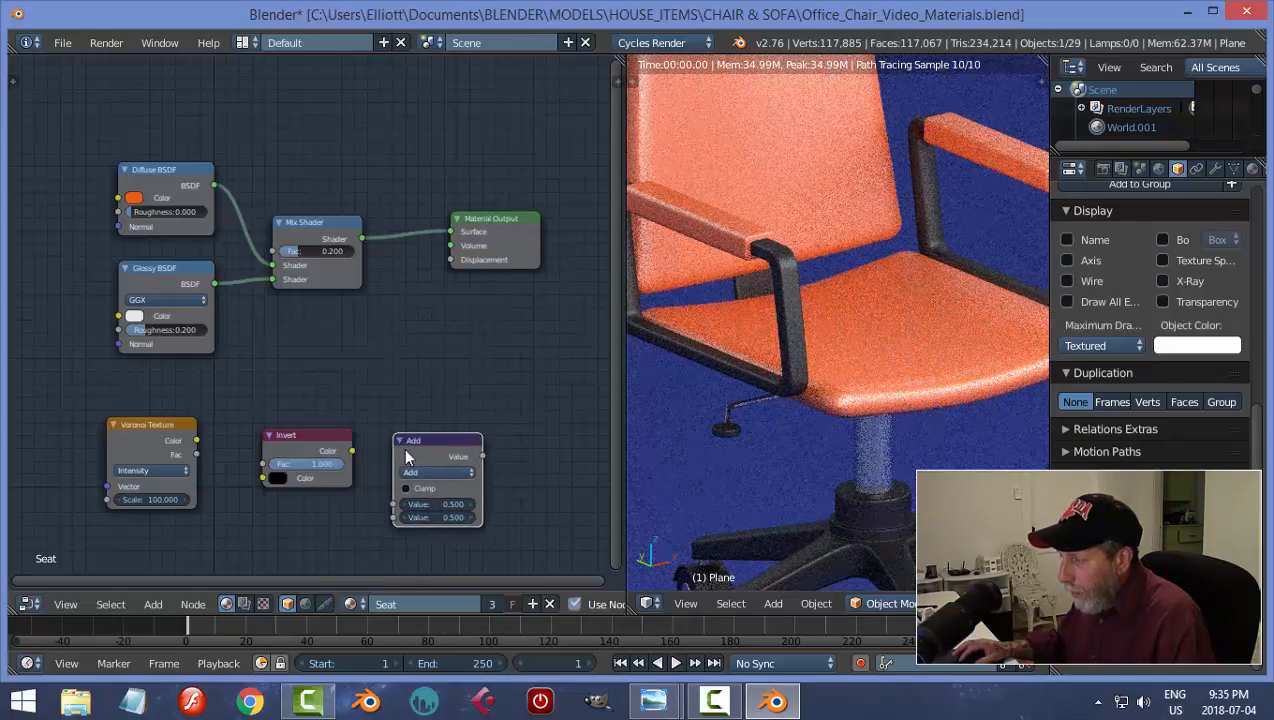
{"action": "left_click", "coordinate": [437, 472]}
{"action": "left_click", "coordinate": [421, 318]}
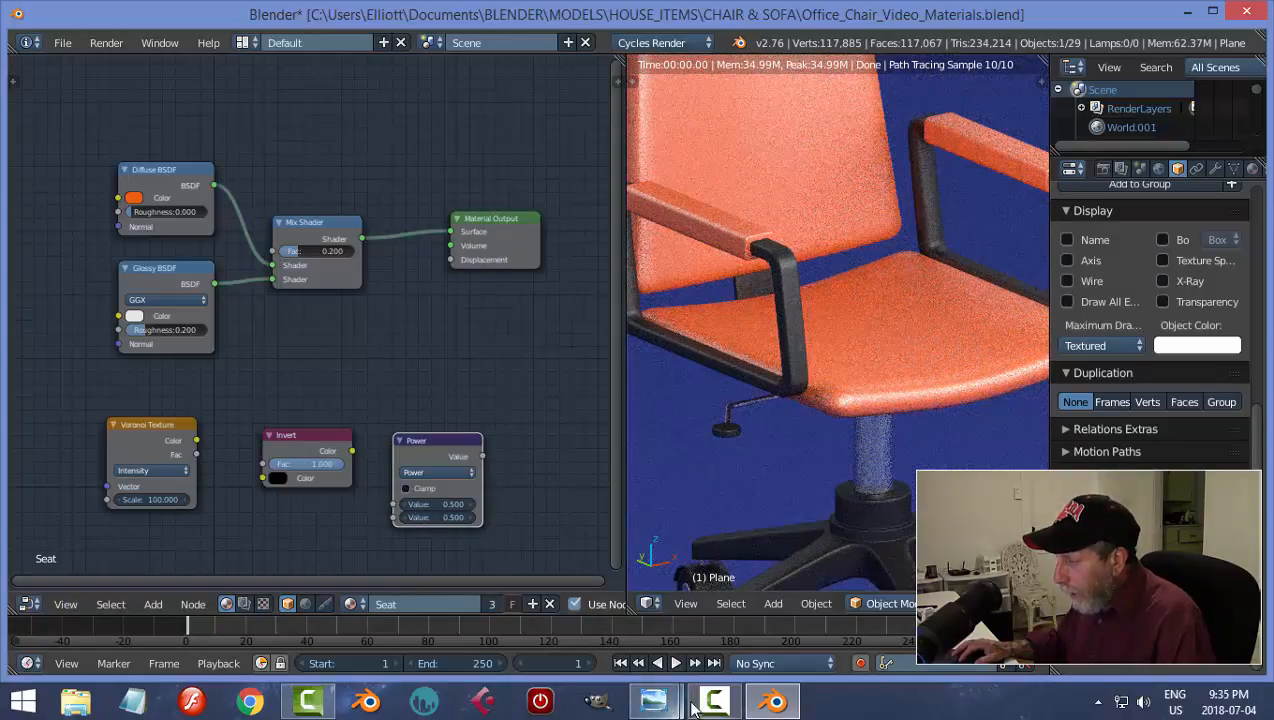
Following Office_Chair_Material.jpg, link the Voronoi Color output to the Invert Color input and the Invert output to Power's first Value
{"action": "mouse_move", "coordinate": [660, 705]}
{"action": "left_click", "coordinate": [765, 612]}
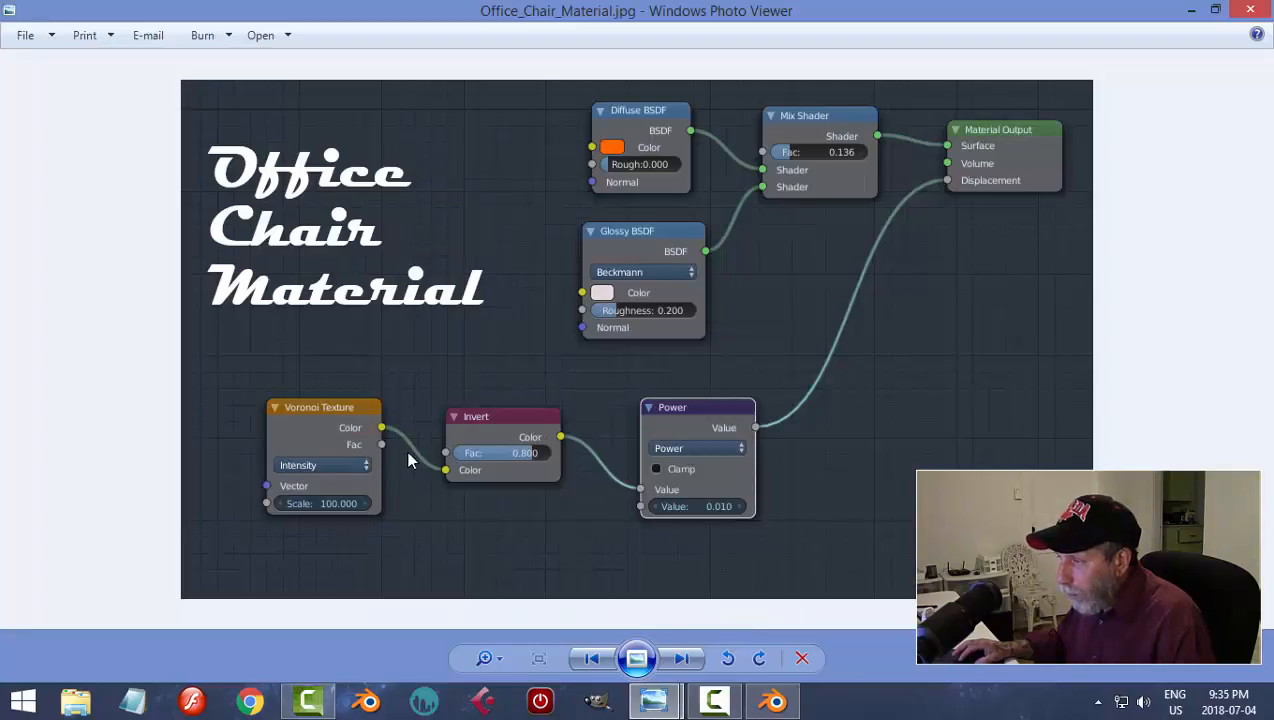
{"action": "left_click", "coordinate": [776, 704]}
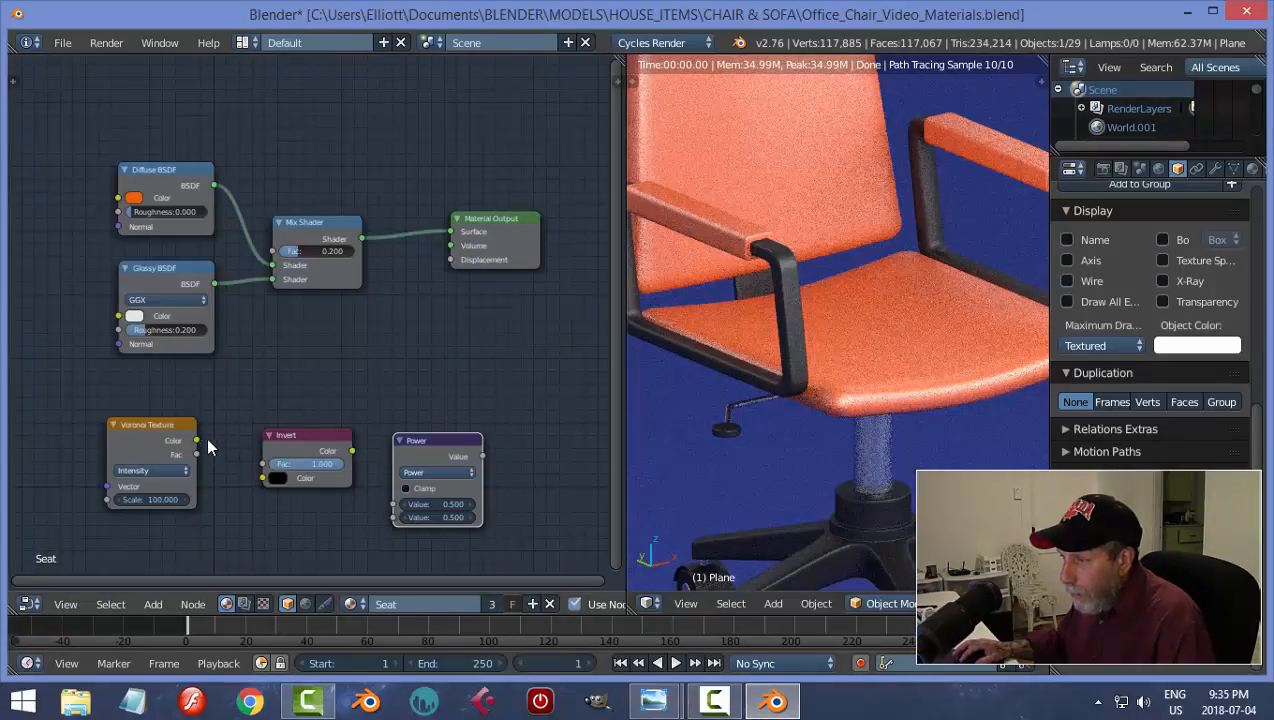
{"action": "left_click_drag", "start_coordinate": [197, 440], "coordinate": [262, 478]}
{"action": "left_click_drag", "start_coordinate": [352, 450], "coordinate": [395, 506]}
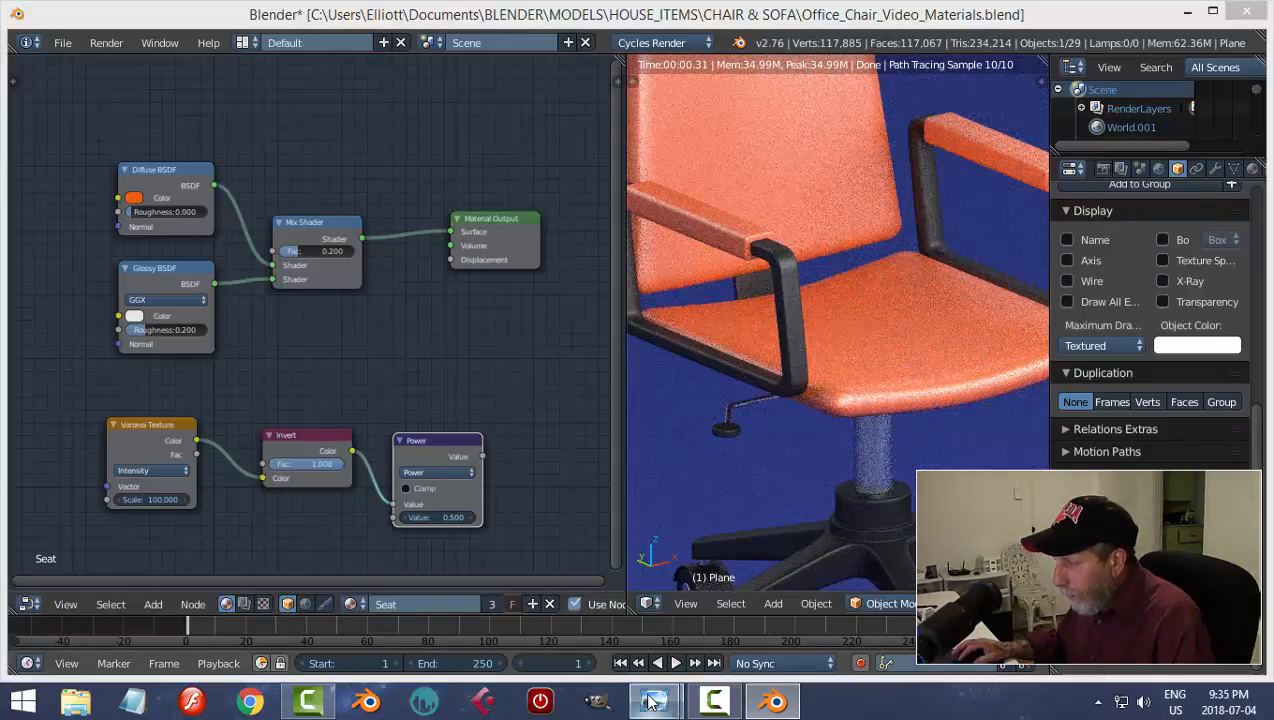
Check the reference image's values, then set the Invert node's Fac to 0.8 and the Power node's second Value to 0.01
{"action": "mouse_move", "coordinate": [653, 702]}
{"action": "left_click", "coordinate": [757, 605]}
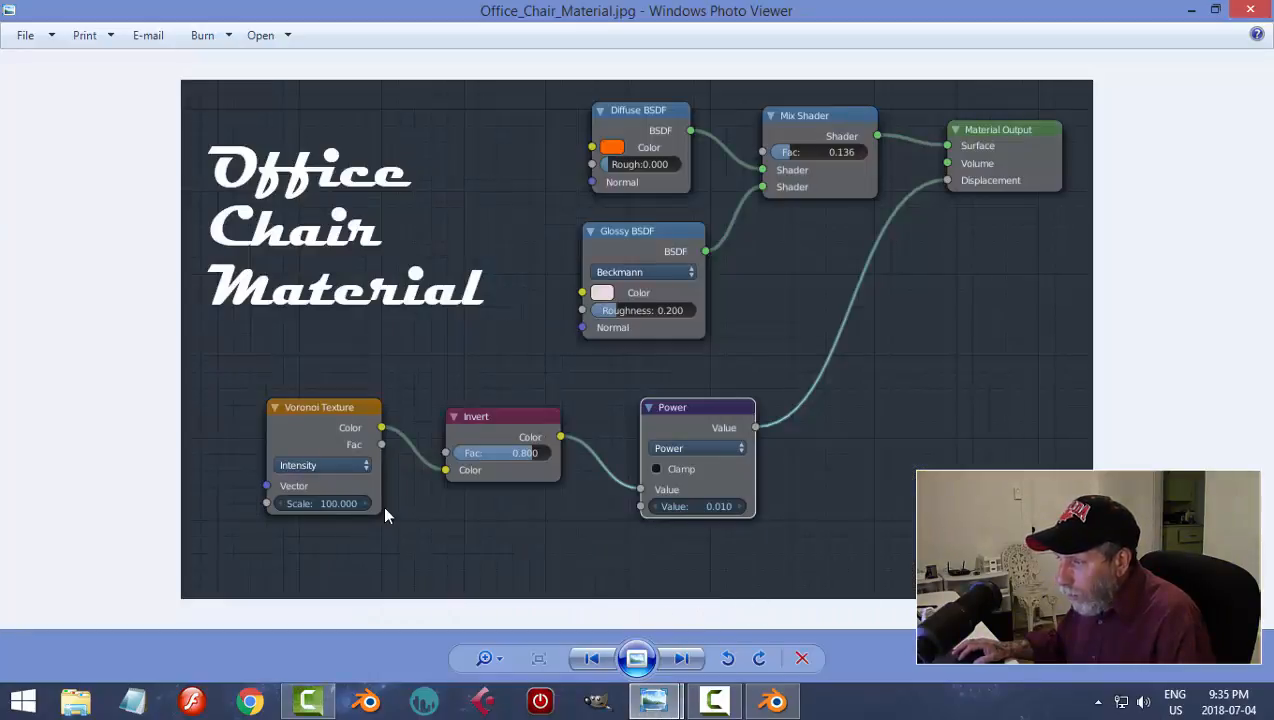
{"action": "left_click", "coordinate": [772, 703]}
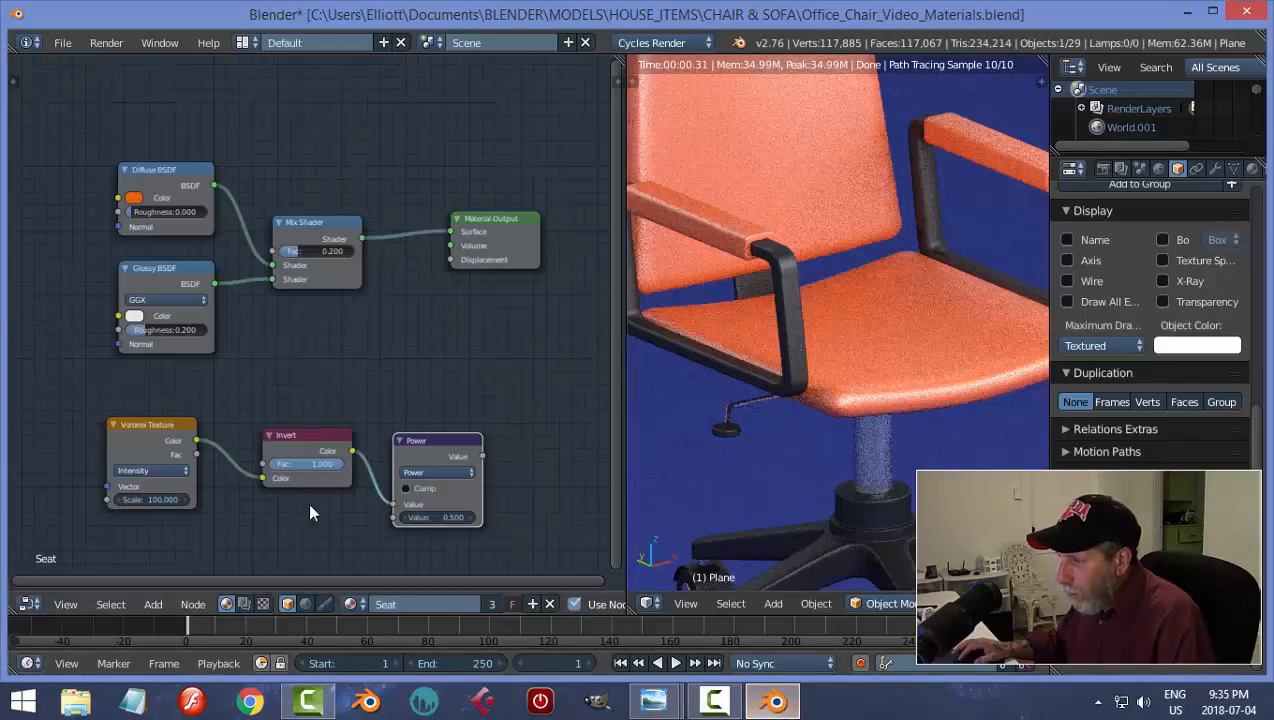
{"action": "left_click", "coordinate": [305, 464]}
{"action": "type", "text": "0.8"}
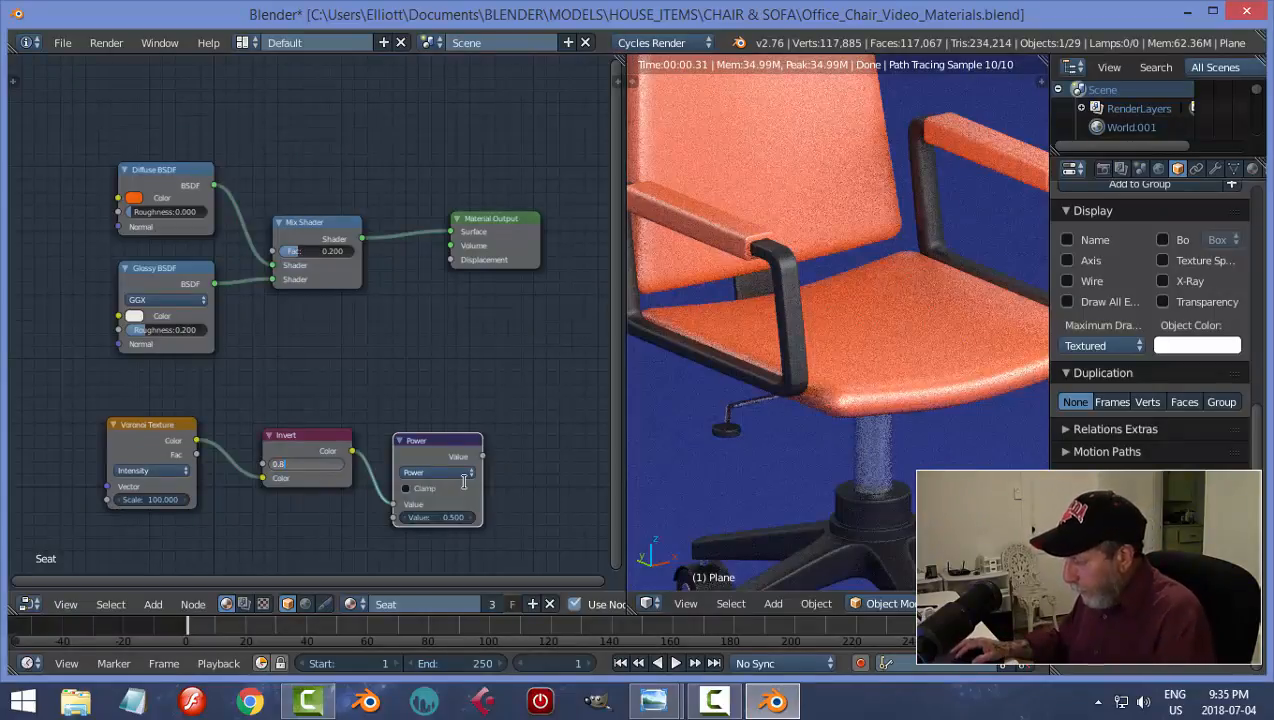
{"action": "key", "text": "Return"}
{"action": "left_click", "coordinate": [453, 514]}
{"action": "type", "text": "0"}
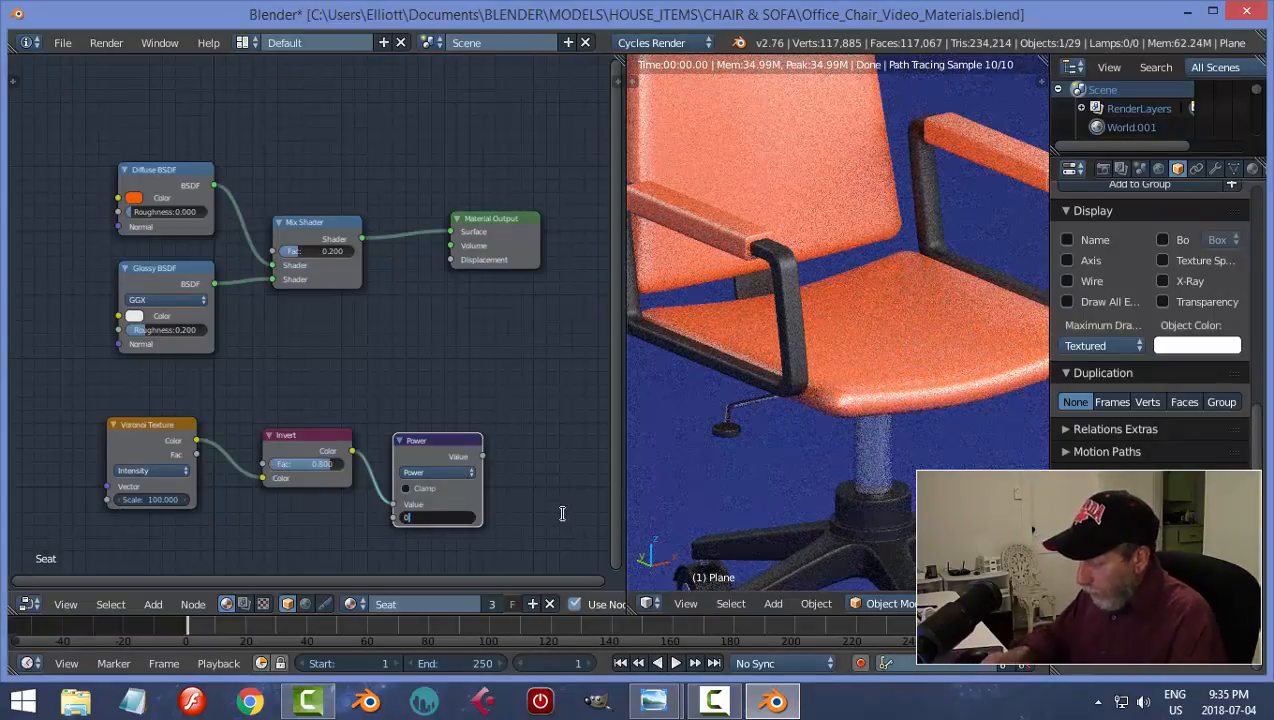
{"action": "type", "text": ".01"}
{"action": "key", "text": "Return"}
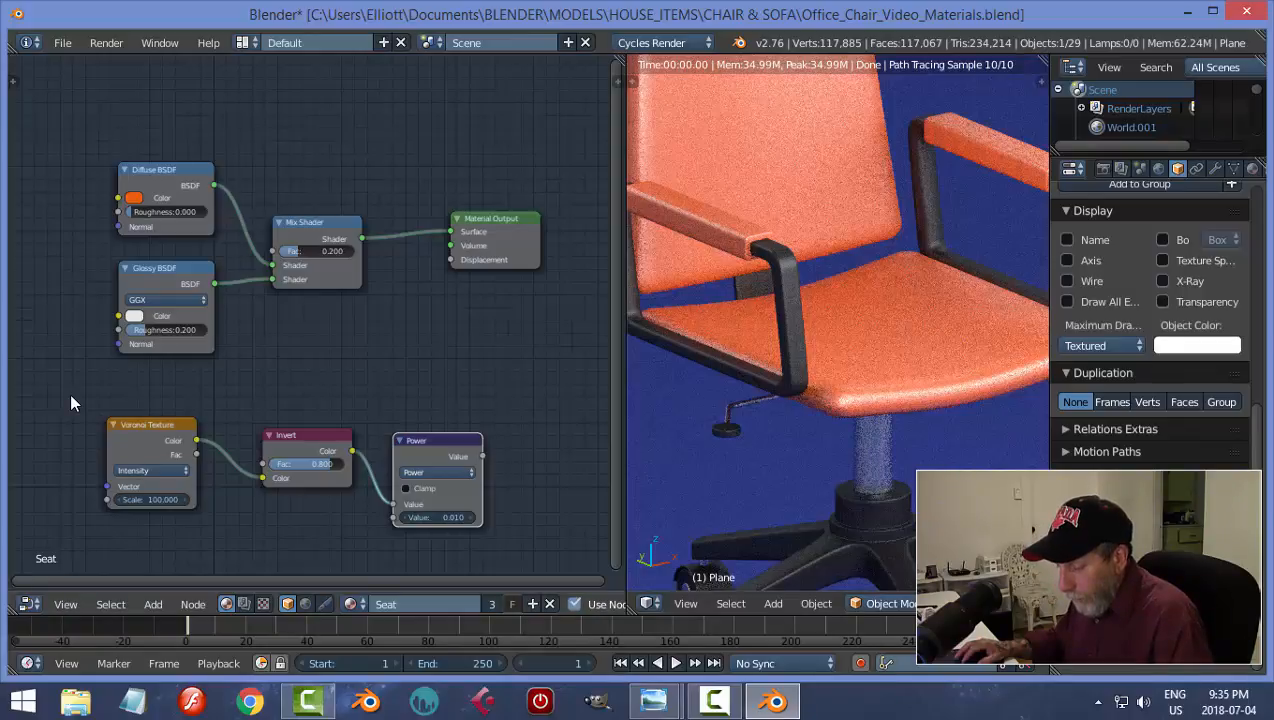
Reposition the Power and Material Output nodes and connect the Power Value output to the Displacement input
{"action": "left_click_drag", "start_coordinate": [130, 482], "coordinate": [495, 535]}
{"action": "mouse_move", "coordinate": [430, 447]}
{"action": "left_mouse_down"}
{"action": "mouse_move", "coordinate": [383, 453]}
{"action": "mouse_move", "coordinate": [423, 442]}
{"action": "left_mouse_up"}
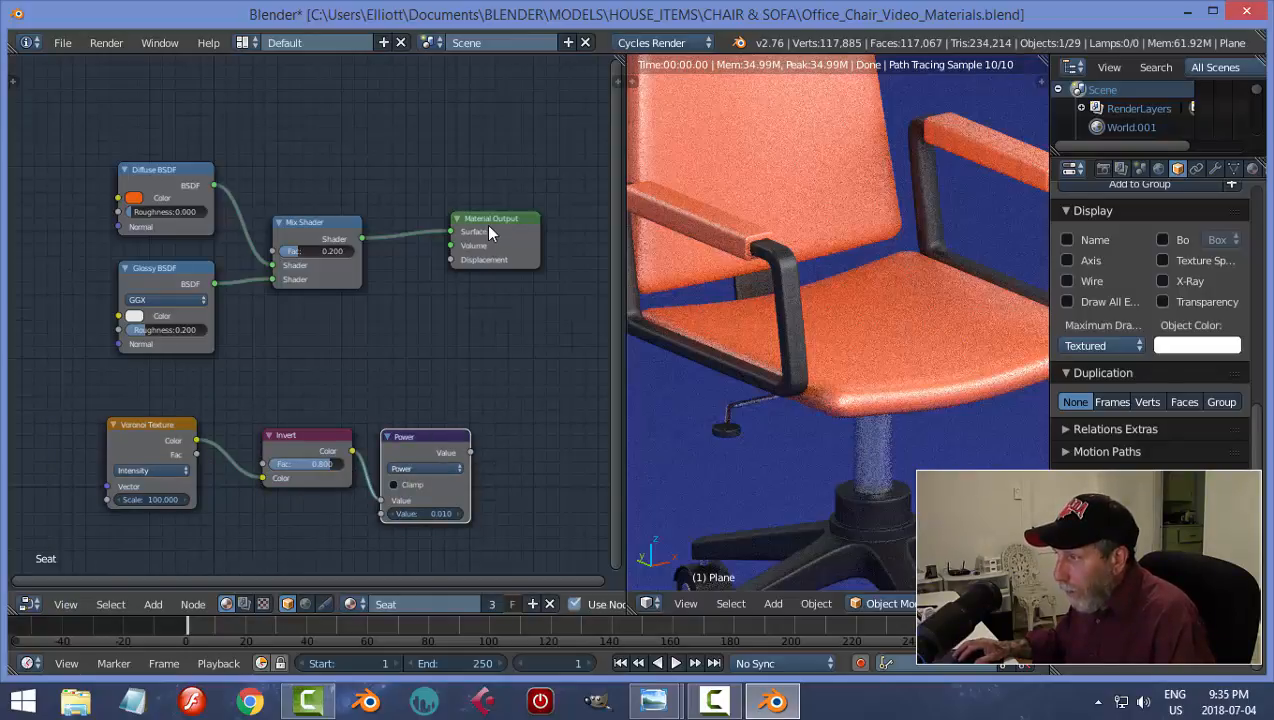
{"action": "left_click_drag", "start_coordinate": [488, 232], "coordinate": [535, 262]}
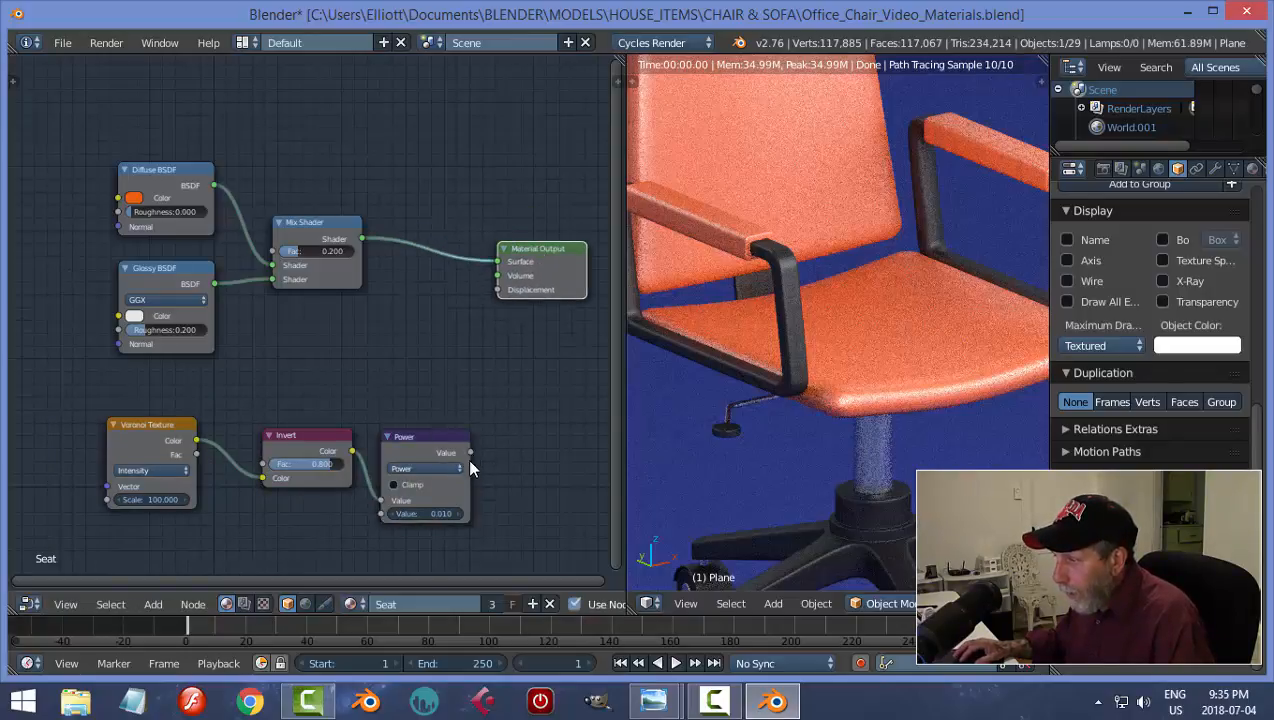
{"action": "left_click_drag", "start_coordinate": [471, 454], "coordinate": [497, 290]}
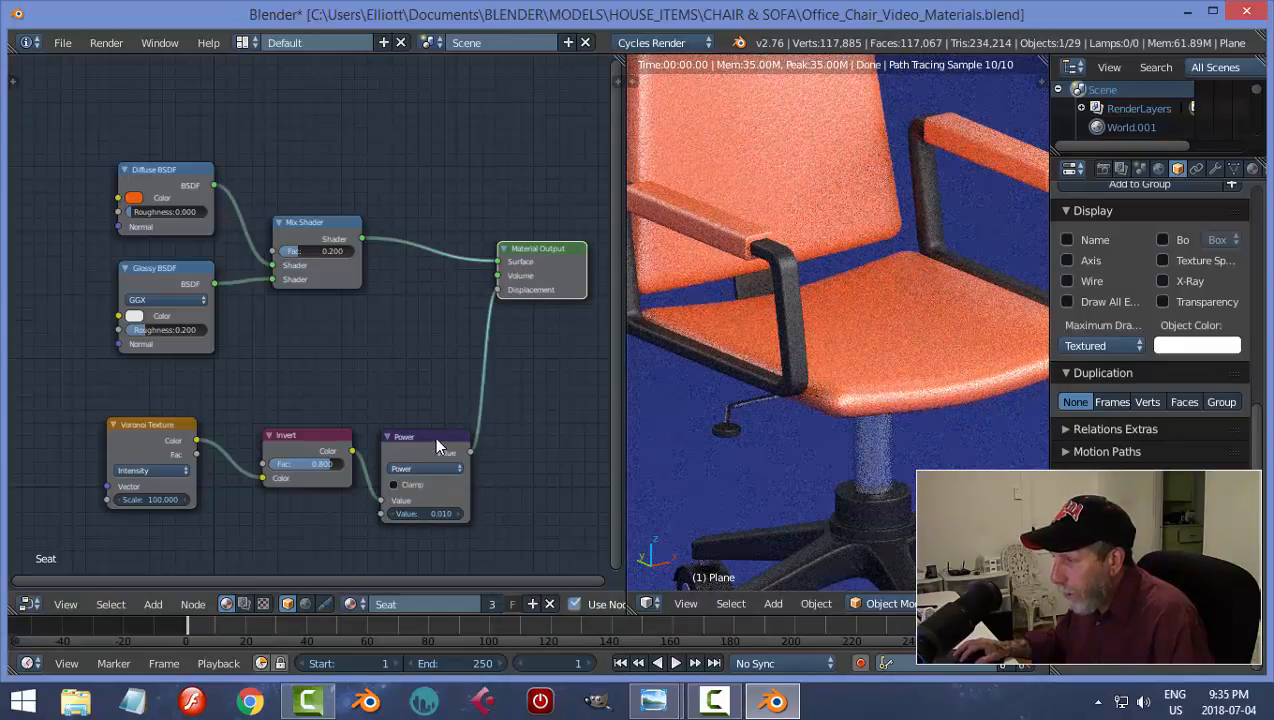
{"action": "left_click_drag", "start_coordinate": [434, 436], "coordinate": [426, 420]}
Examine the seat and backrest texture up close and from afar in the rendered view, and save over the existing file
{"action": "middle_click_drag", "start_coordinate": [963, 355], "coordinate": [835, 355]}
{"action": "scroll", "coordinate": [832, 358], "scroll_direction": "up", "scroll_amount": 1}
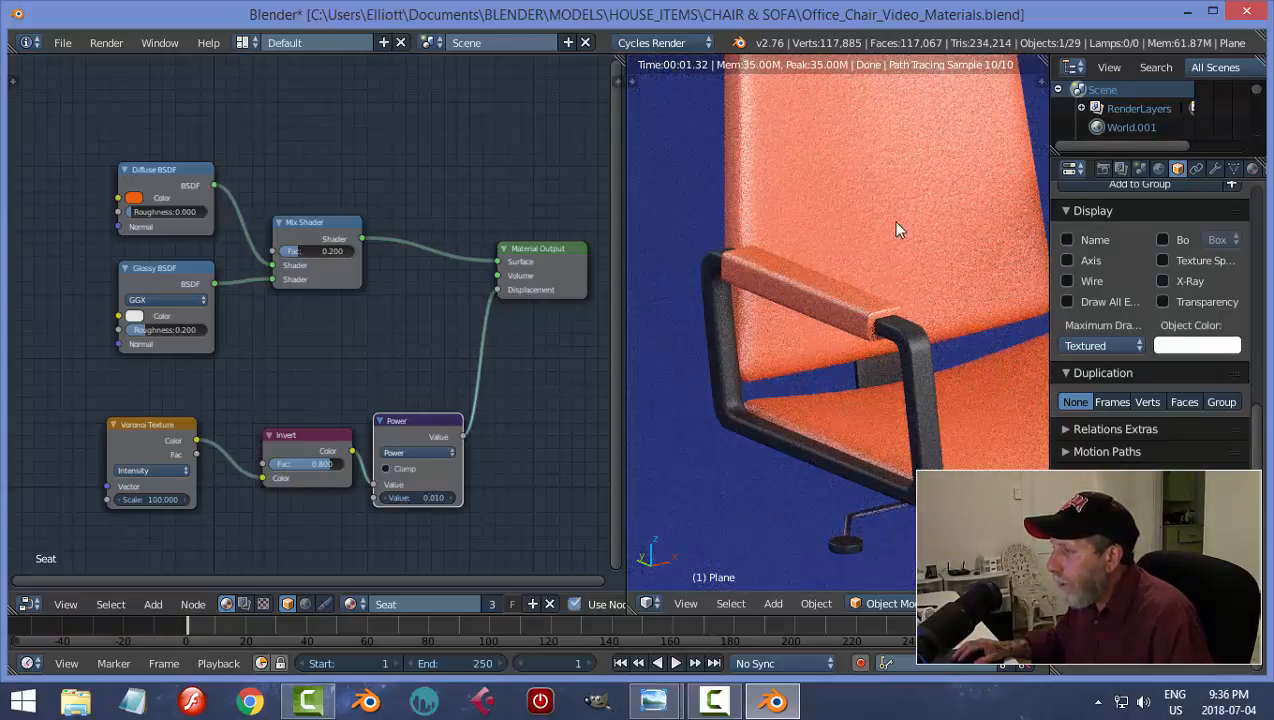
{"action": "scroll", "coordinate": [884, 238], "scroll_direction": "down", "scroll_amount": 3}
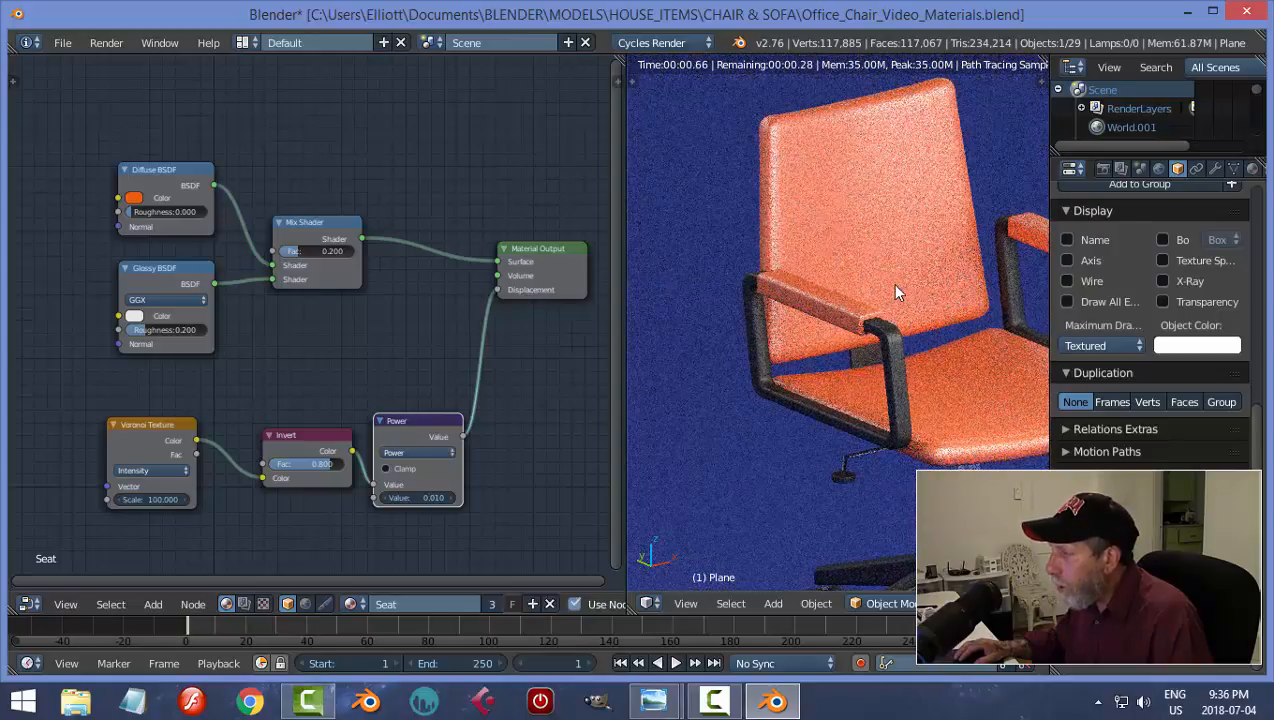
{"action": "scroll", "coordinate": [868, 295], "scroll_direction": "down", "scroll_amount": 2}
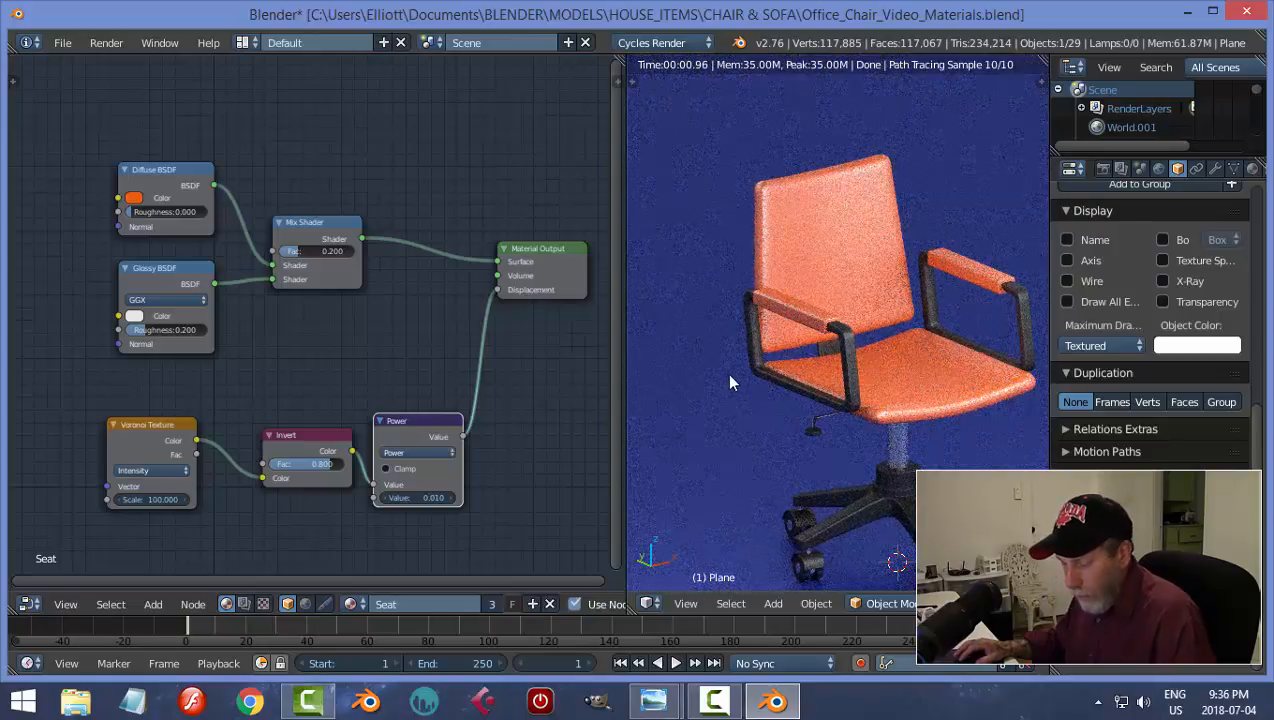
{"action": "key", "text": "ctrl+s"}
{"action": "left_click", "coordinate": [729, 377]}
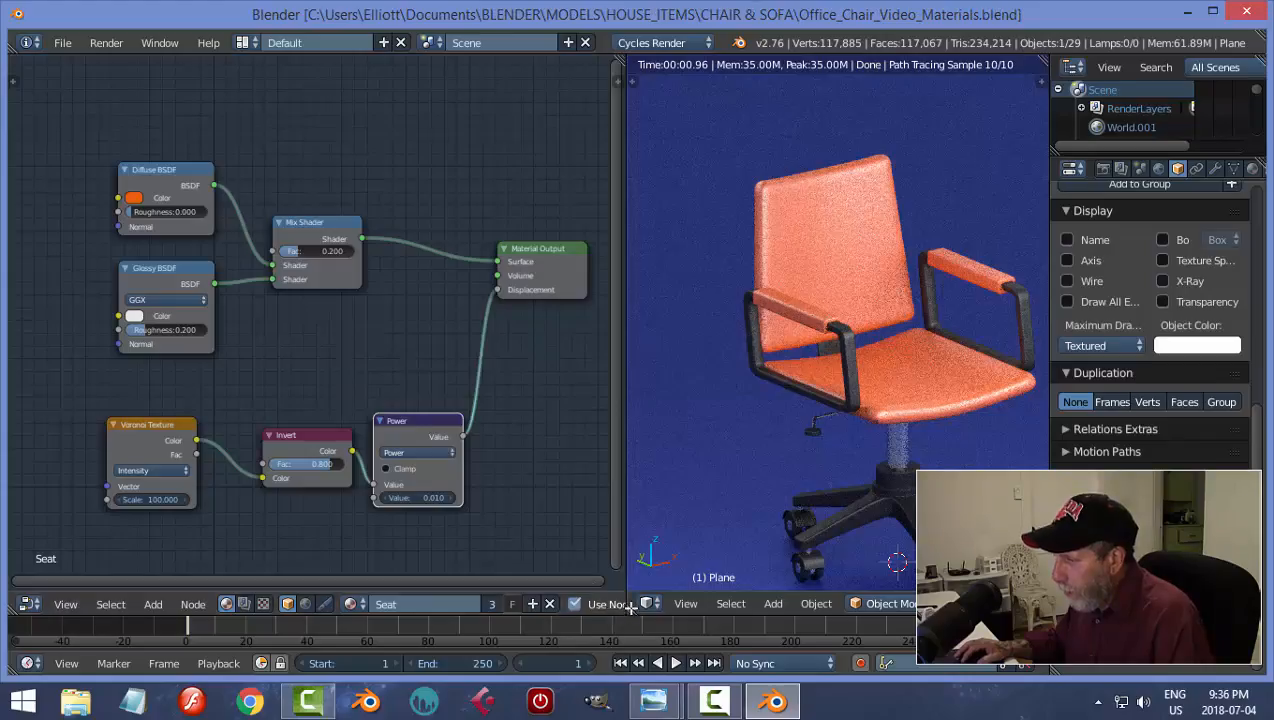
Merge the Node Editor area into the 3D view and frame the whole rendered chair
{"action": "left_click_drag", "start_coordinate": [631, 608], "coordinate": [582, 597]}
{"action": "scroll", "coordinate": [703, 456], "scroll_direction": "down", "scroll_amount": 1}
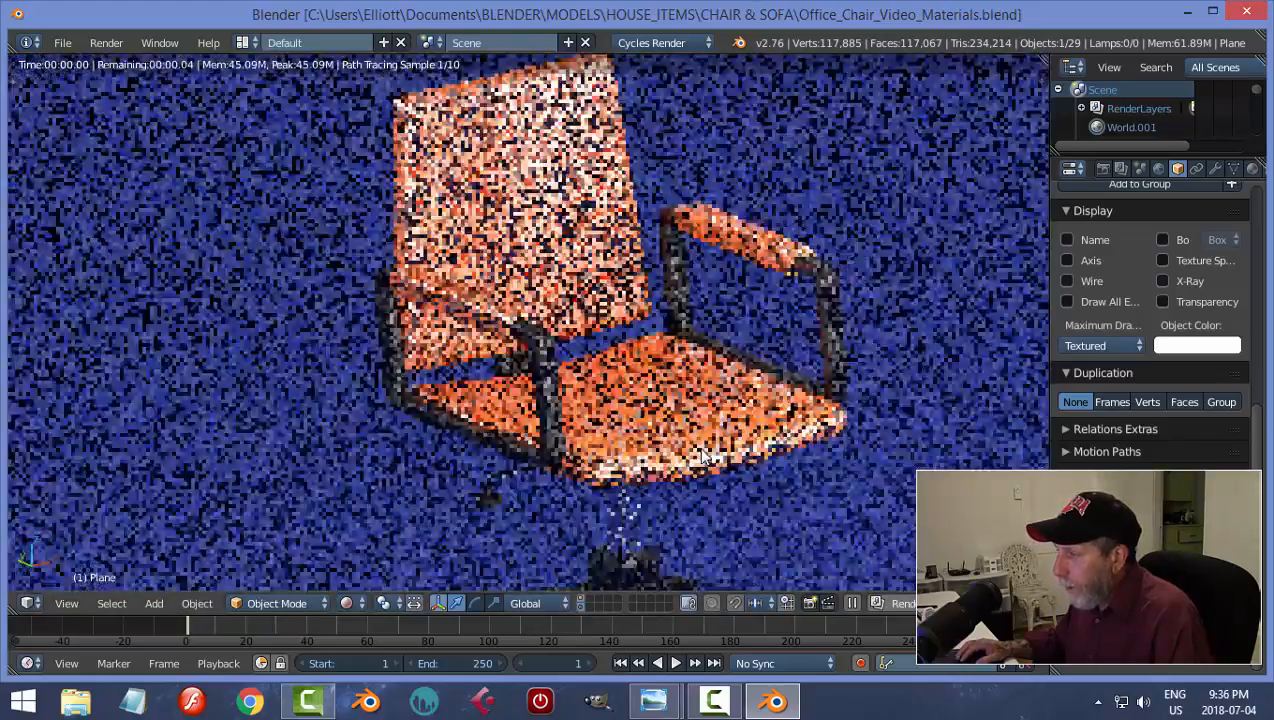
{"action": "scroll", "coordinate": [701, 452], "scroll_direction": "down", "scroll_amount": 2}
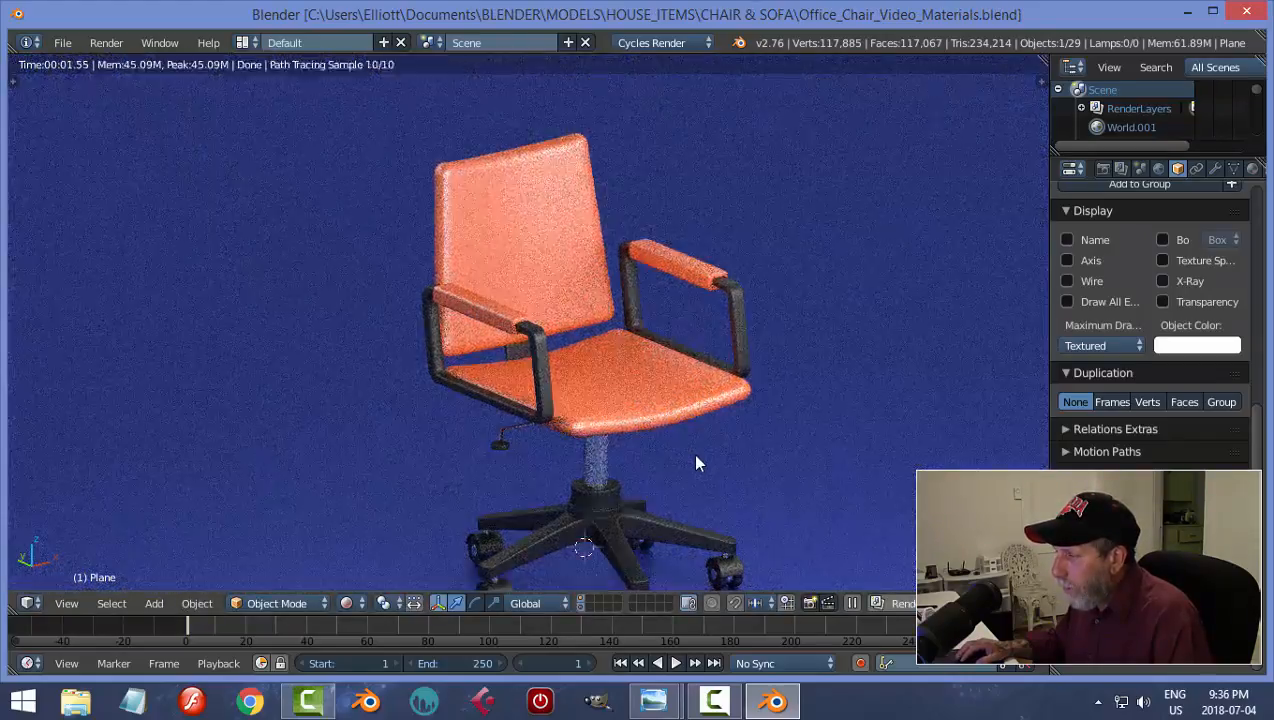
{"action": "middle_click_drag", "start_coordinate": [698, 463], "coordinate": [727, 455]}
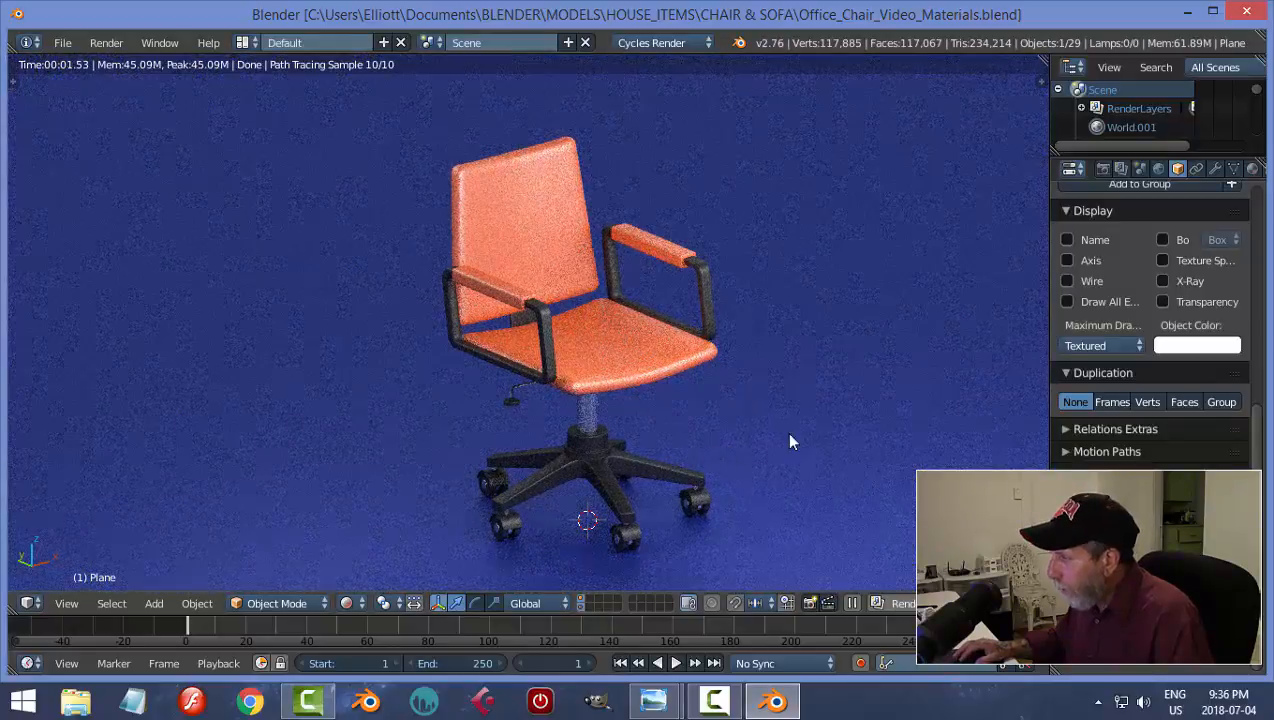
Set the render samples to 100 in the scene's Sampling settings and save over the existing file
{"action": "left_click", "coordinate": [1102, 169]}
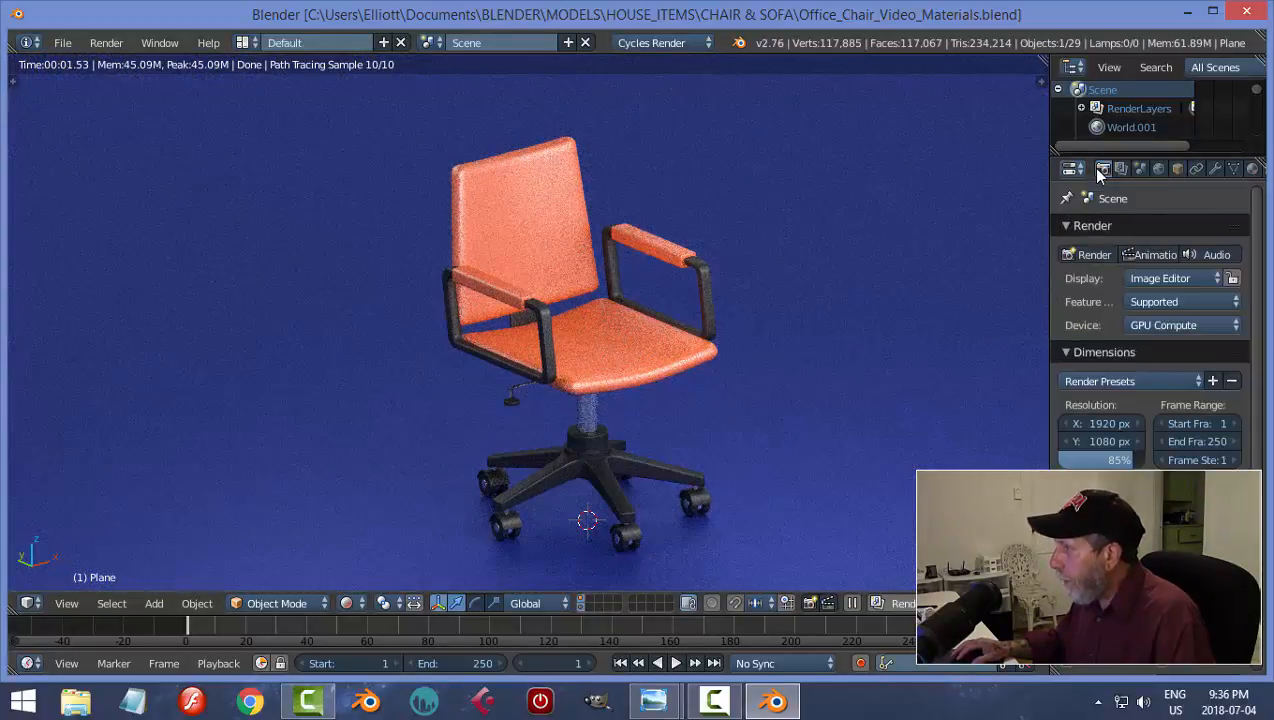
{"action": "scroll", "coordinate": [1215, 455], "scroll_direction": "down", "scroll_amount": 6}
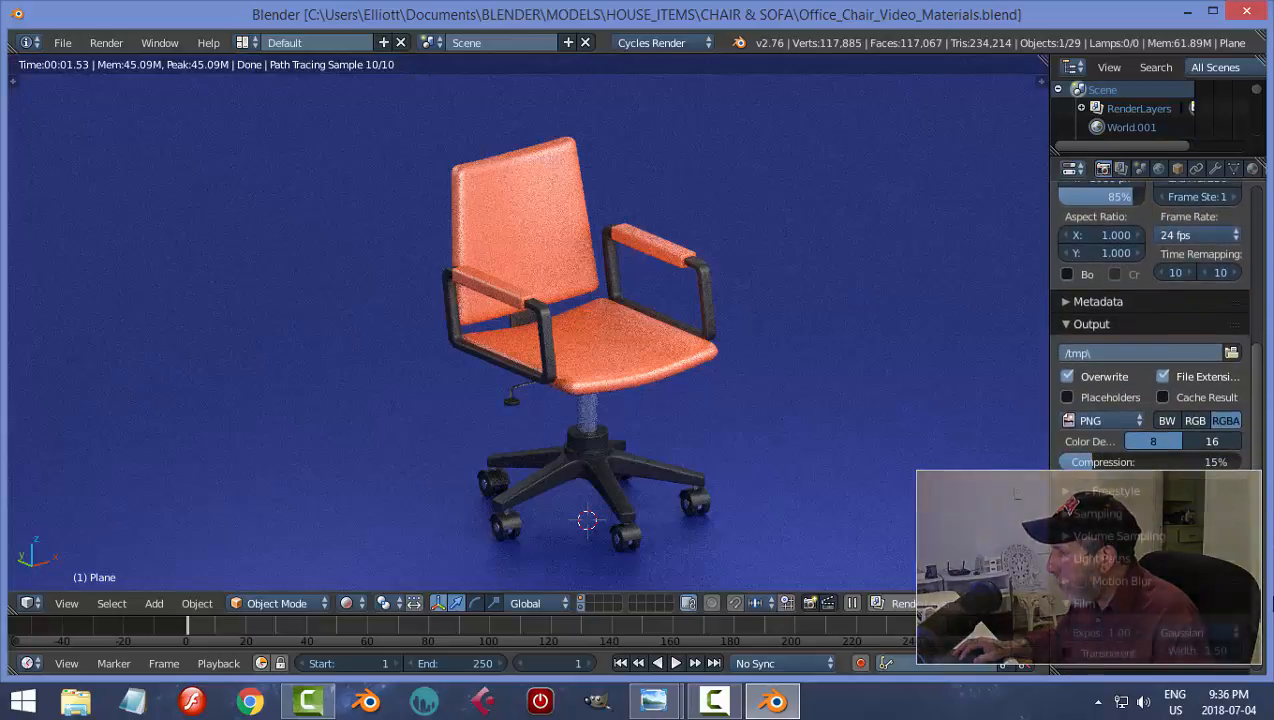
{"action": "left_click", "coordinate": [1070, 513]}
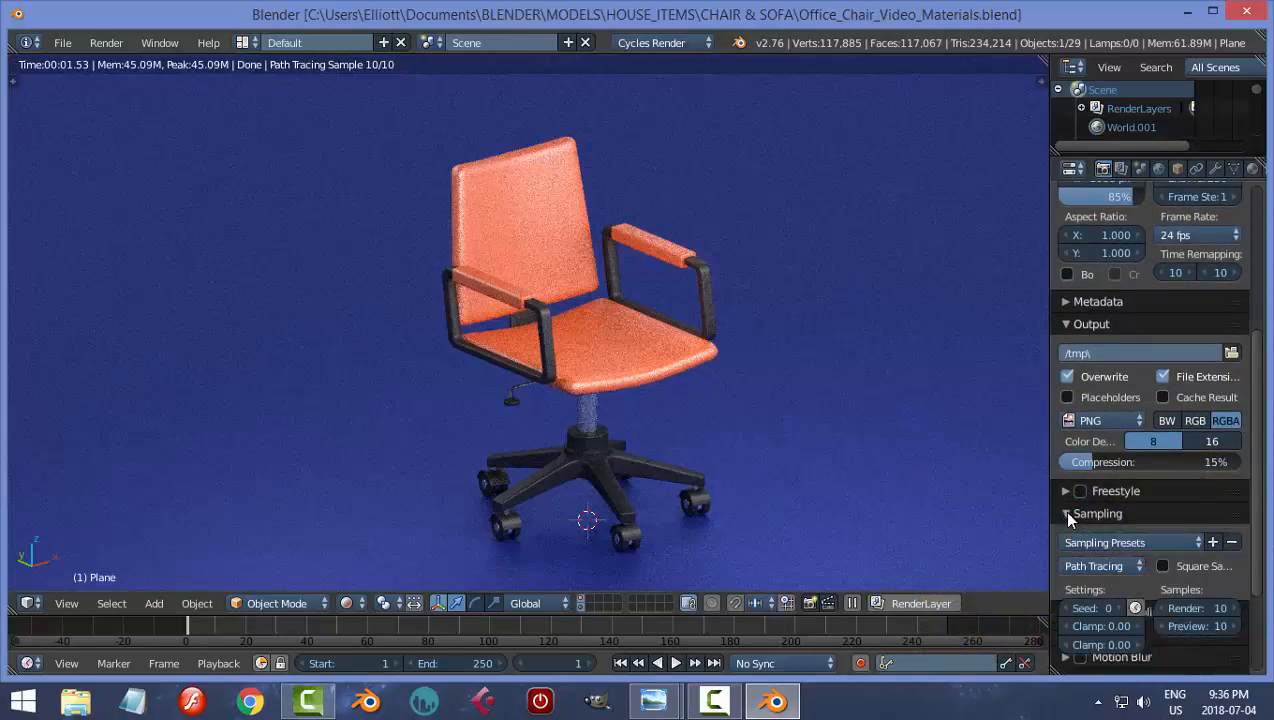
{"action": "left_click", "coordinate": [1198, 609]}
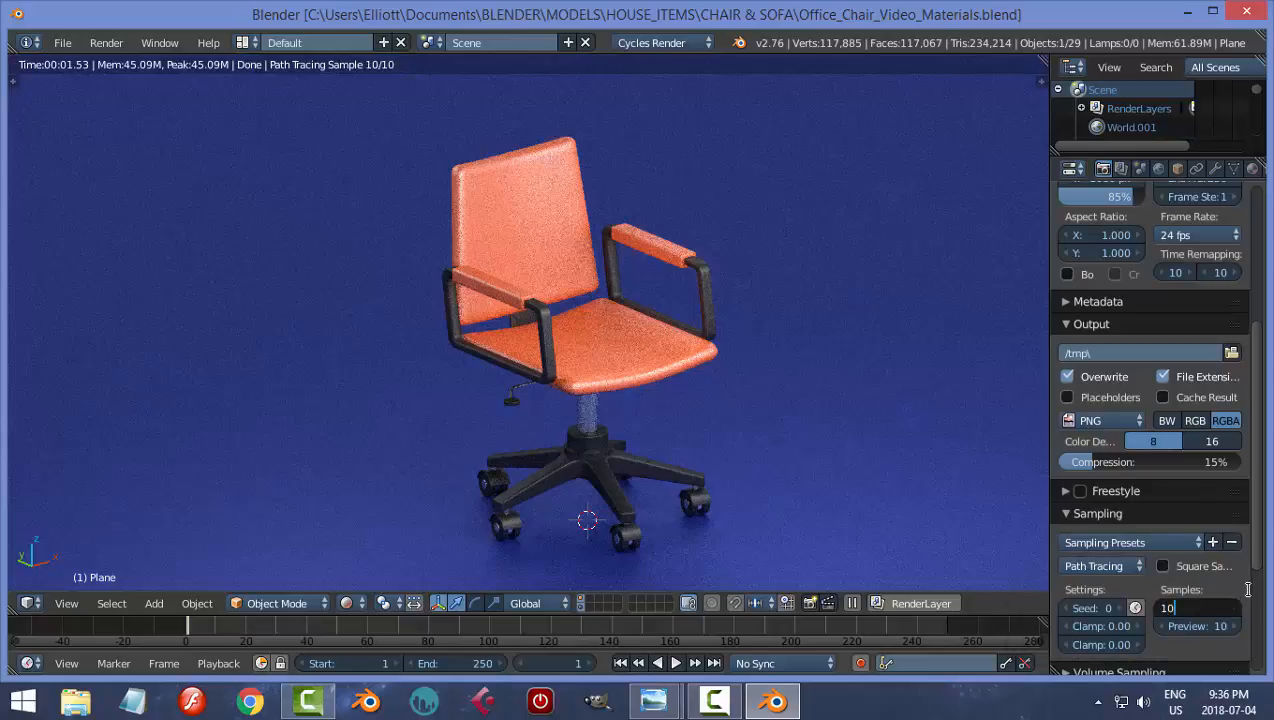
{"action": "type", "text": "100"}
{"action": "key", "text": "Return"}
{"action": "key", "text": "ctrl+s"}
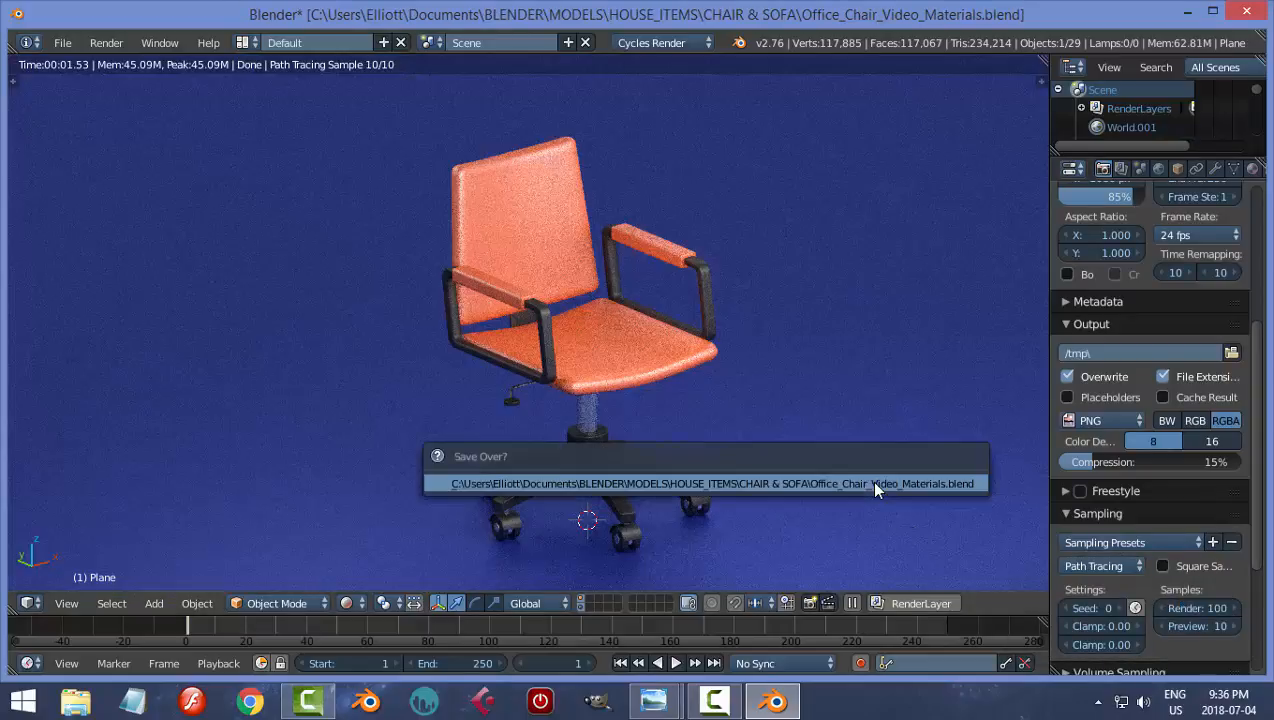
{"action": "left_click", "coordinate": [870, 482]}
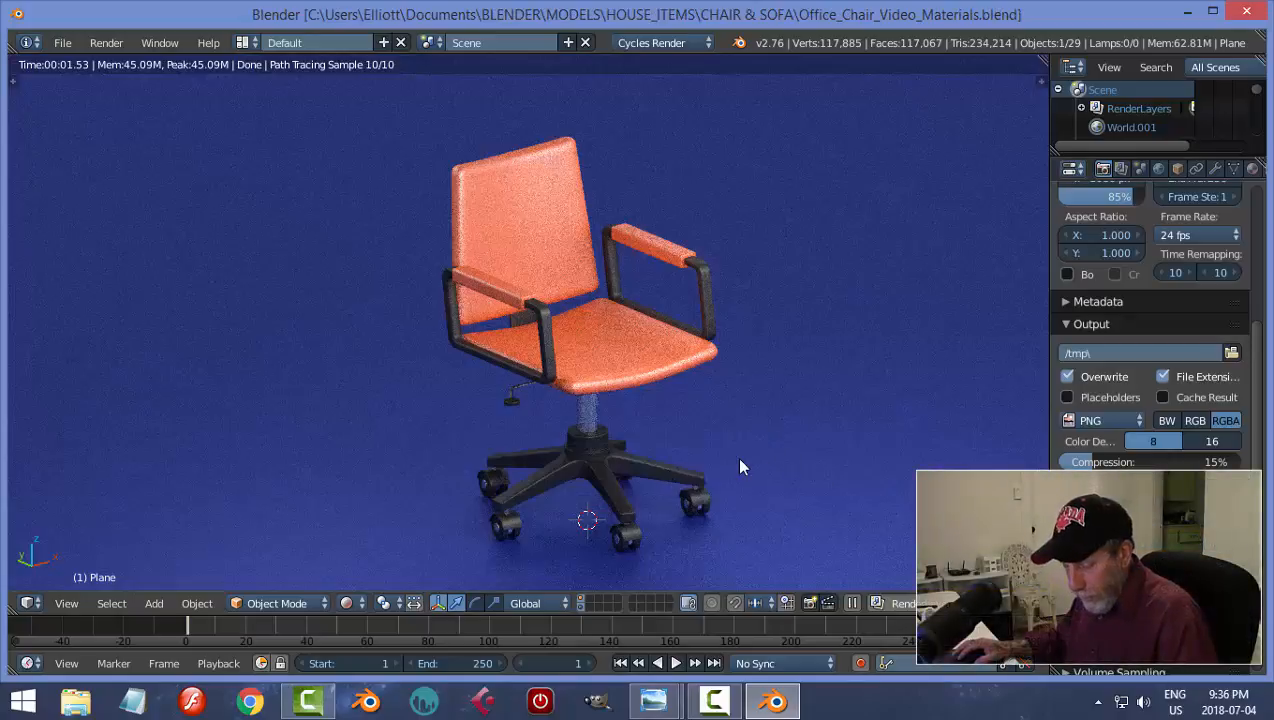
Switch the 3D view to solid shading and add a camera at the base of the chair
{"action": "key", "text": "shift+z"}
{"action": "scroll", "coordinate": [743, 457], "scroll_direction": "down", "scroll_amount": 3}
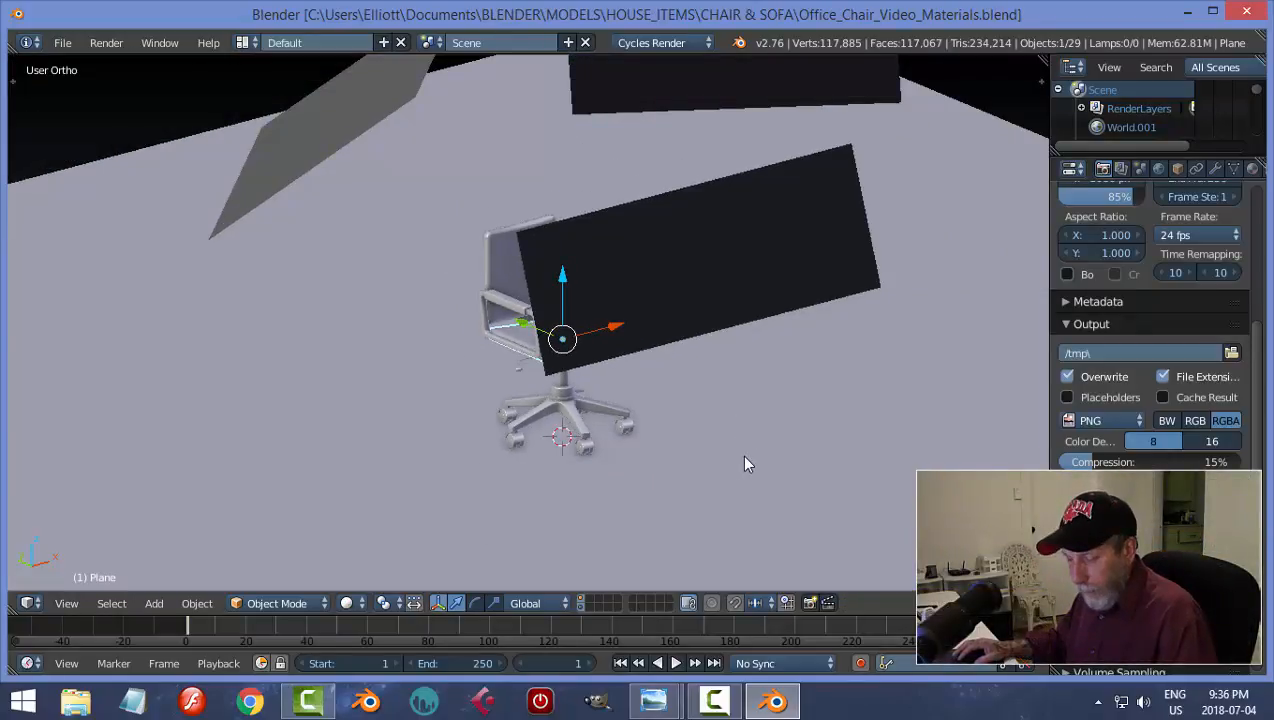
{"action": "key", "text": "shift+a"}
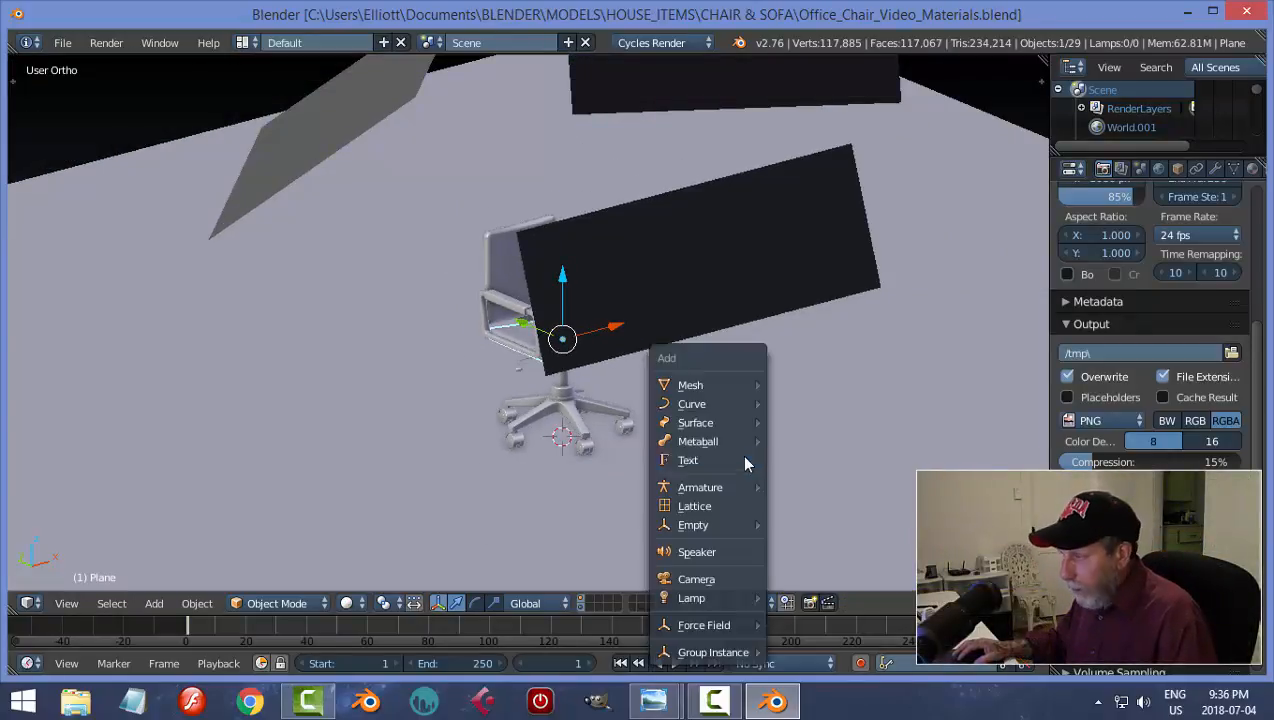
{"action": "left_click", "coordinate": [716, 582]}
{"action": "middle_click_drag", "start_coordinate": [730, 470], "coordinate": [556, 416]}
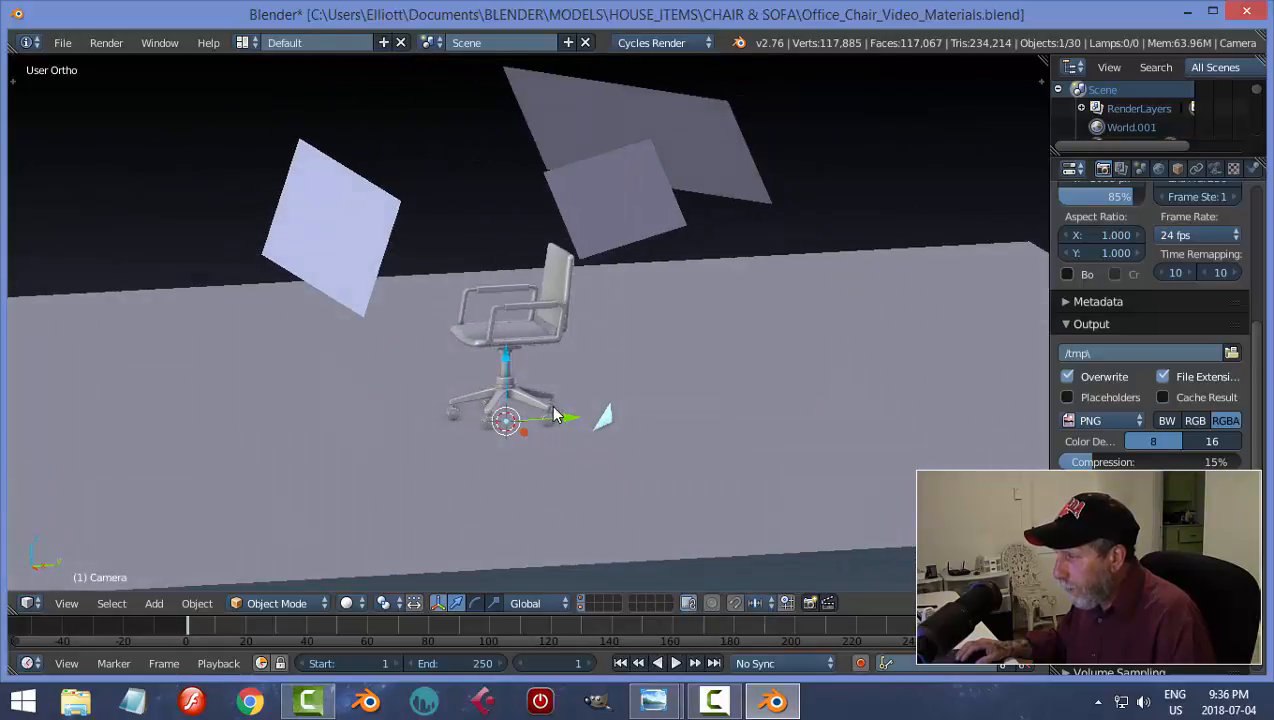
Move the new camera in front of and above the chair, to about X -1.88, Y -4.38, Z 3.47
{"action": "left_click_drag", "start_coordinate": [572, 422], "coordinate": [383, 424]}
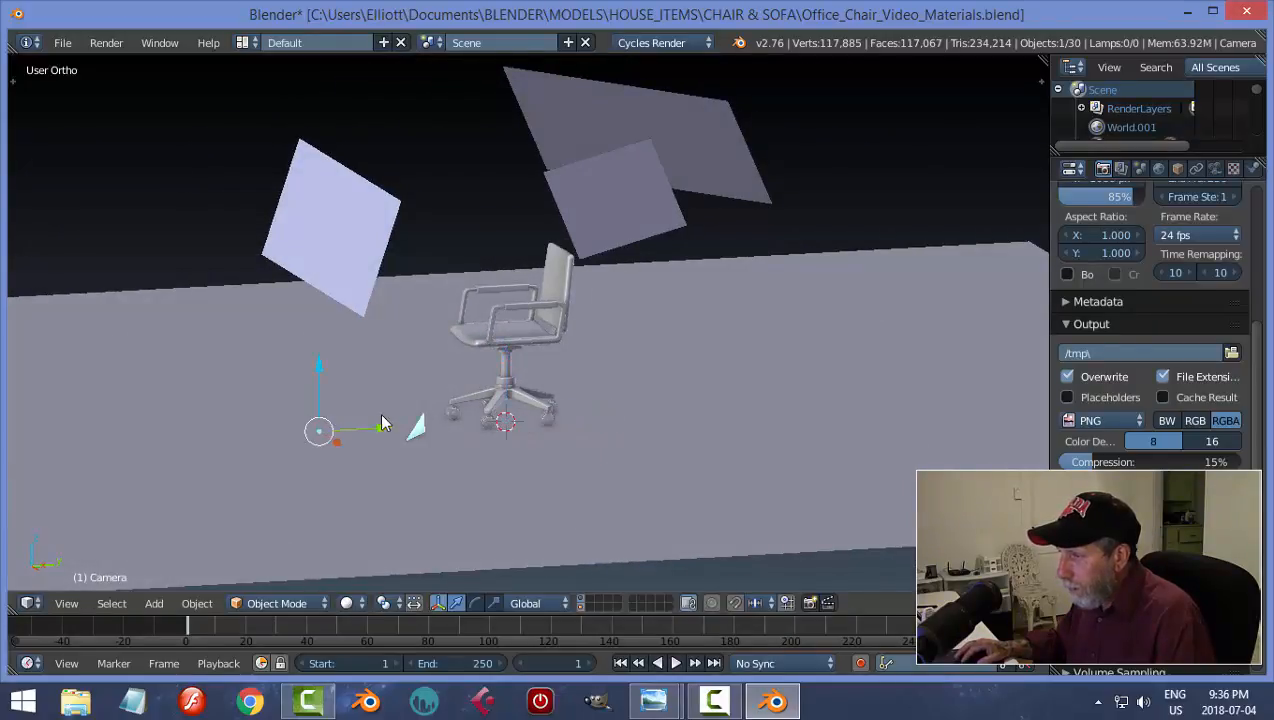
{"action": "left_click_drag", "start_coordinate": [321, 370], "coordinate": [309, 218]}
{"action": "middle_click_drag", "start_coordinate": [500, 316], "coordinate": [615, 440]}
{"action": "left_click_drag", "start_coordinate": [568, 481], "coordinate": [484, 478]}
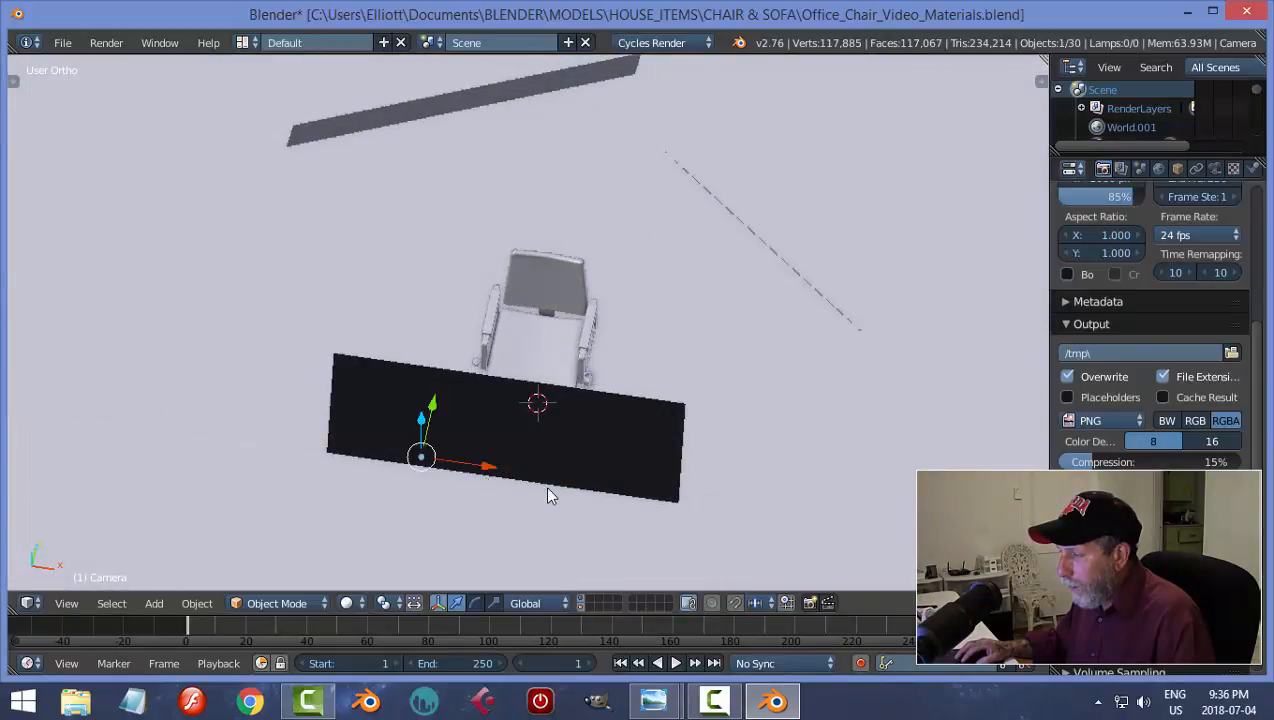
Display the camera's transform values and set its lens focal length to 50 mm
{"action": "middle_click_drag", "start_coordinate": [546, 488], "coordinate": [626, 421]}
{"action": "key", "text": "n"}
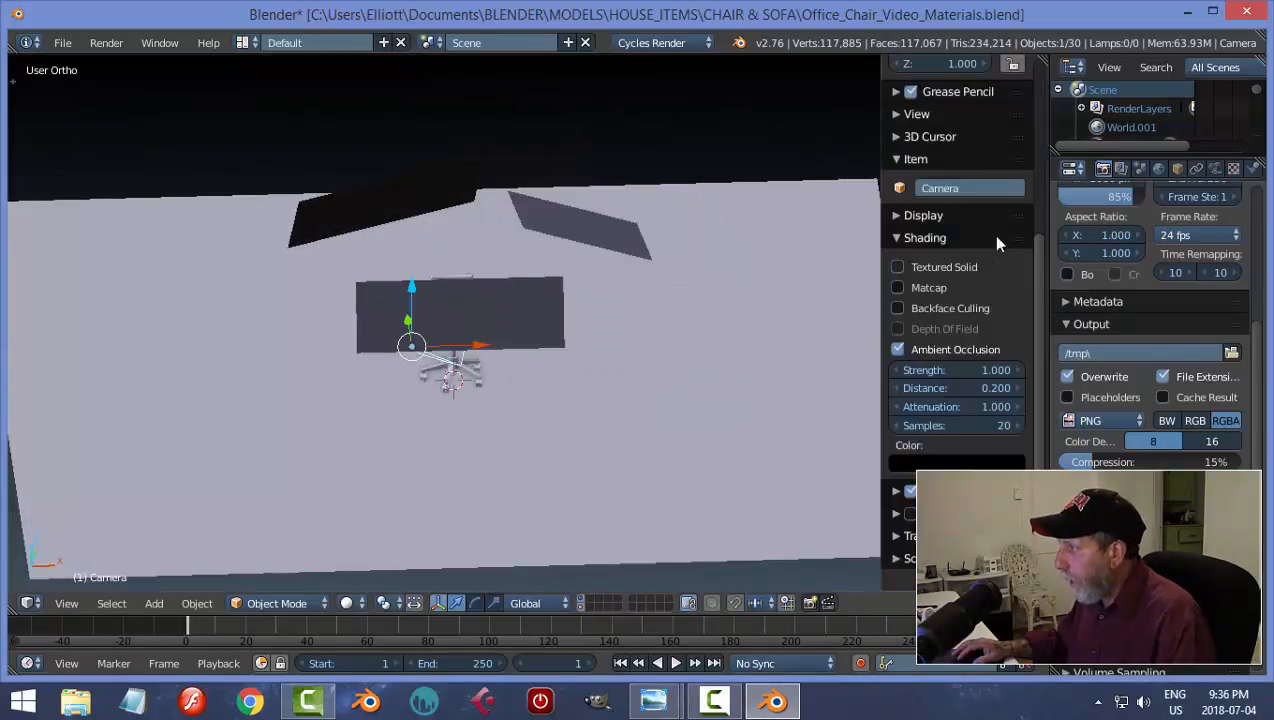
{"action": "left_click_drag", "start_coordinate": [1038, 343], "coordinate": [1040, 195]}
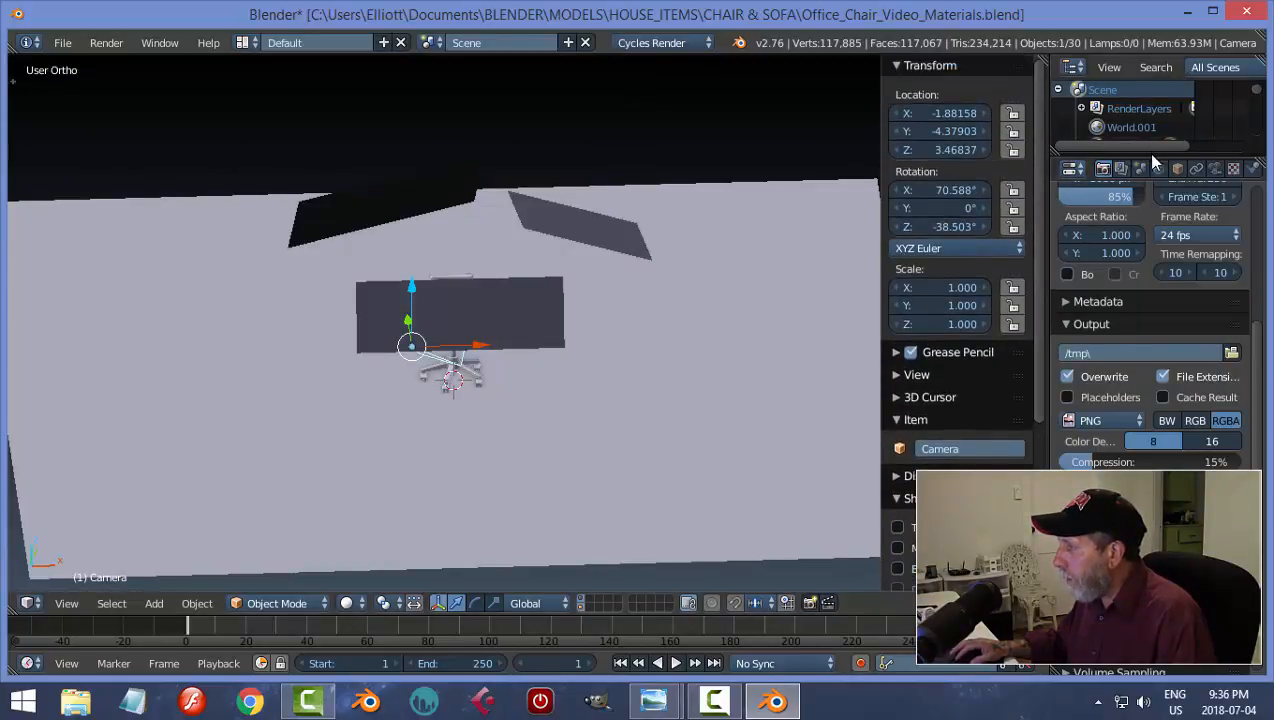
{"action": "left_click_drag", "start_coordinate": [1151, 152], "coordinate": [1162, 214]}
{"action": "left_click", "coordinate": [1213, 229]}
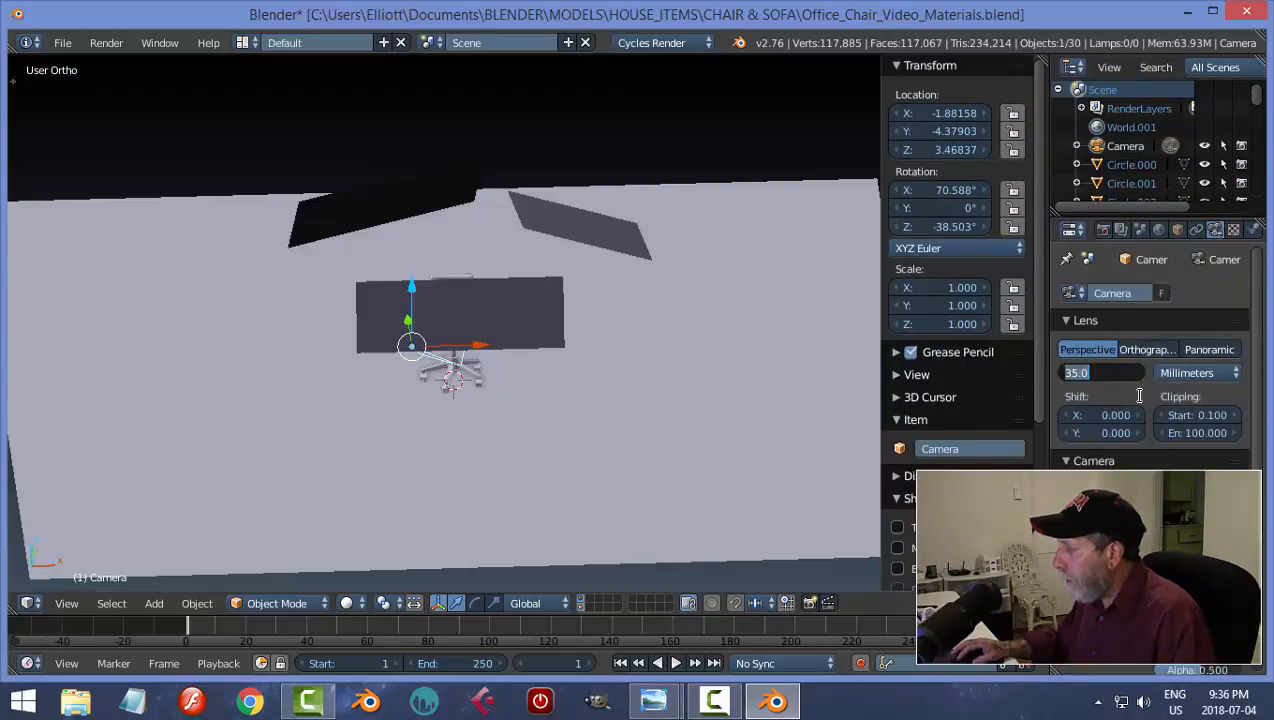
{"action": "key", "text": "Return"}
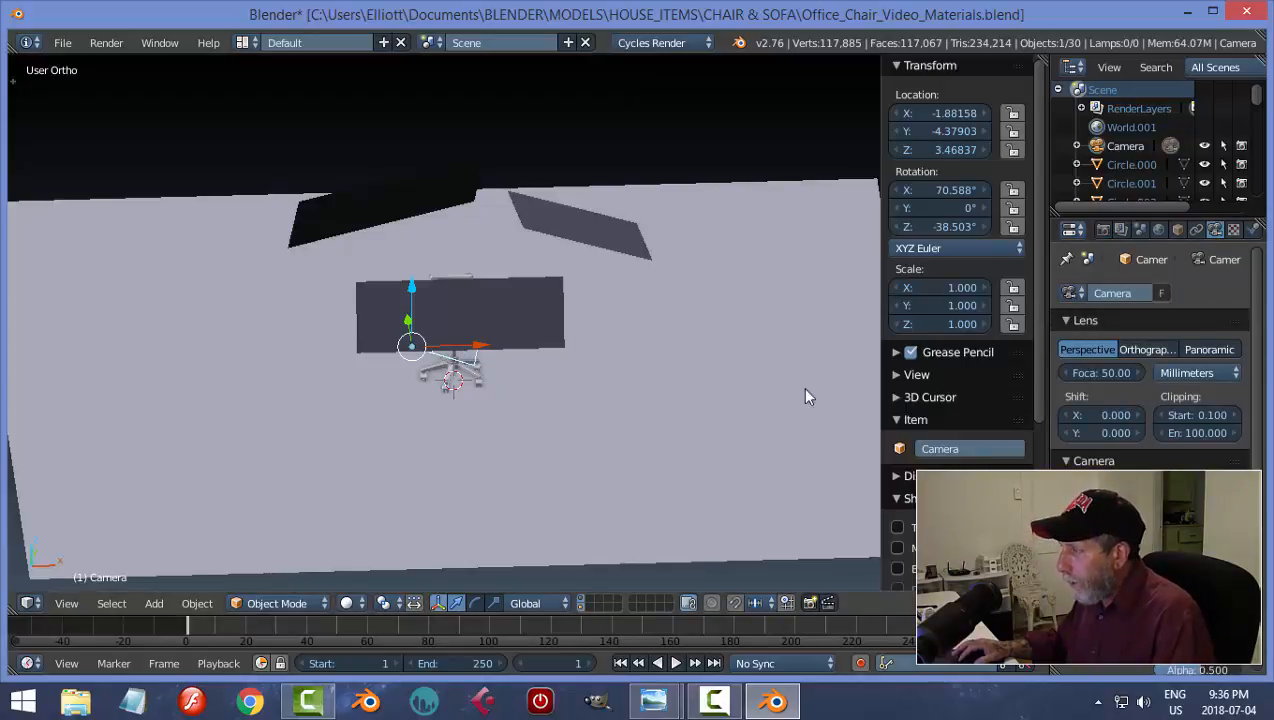
Show only the layer holding the ground and light planes, and select the camera there
{"action": "left_click", "coordinate": [583, 606]}
{"action": "right_click", "coordinate": [483, 370]}
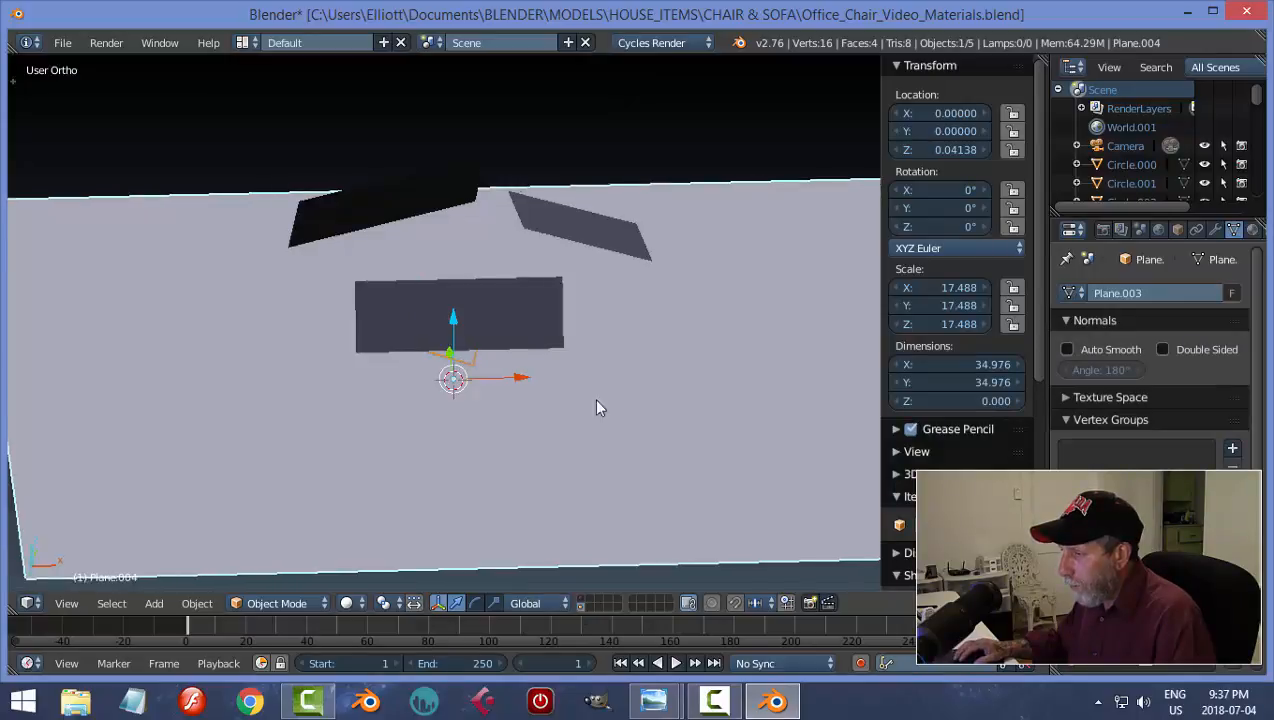
{"action": "middle_click_drag", "start_coordinate": [597, 407], "coordinate": [447, 407]}
{"action": "right_click", "coordinate": [385, 318]}
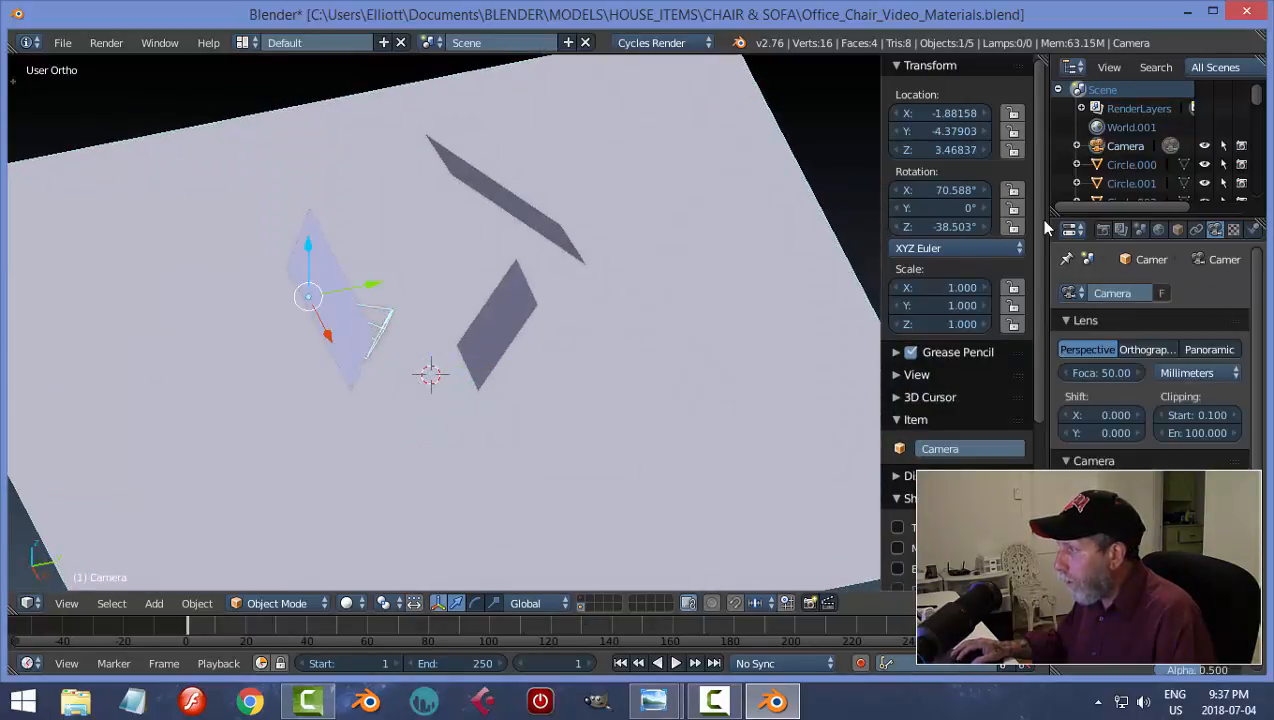
Turn on Lock Camera to View and look through the camera
{"action": "scroll", "coordinate": [1030, 280], "scroll_direction": "down", "scroll_amount": 2}
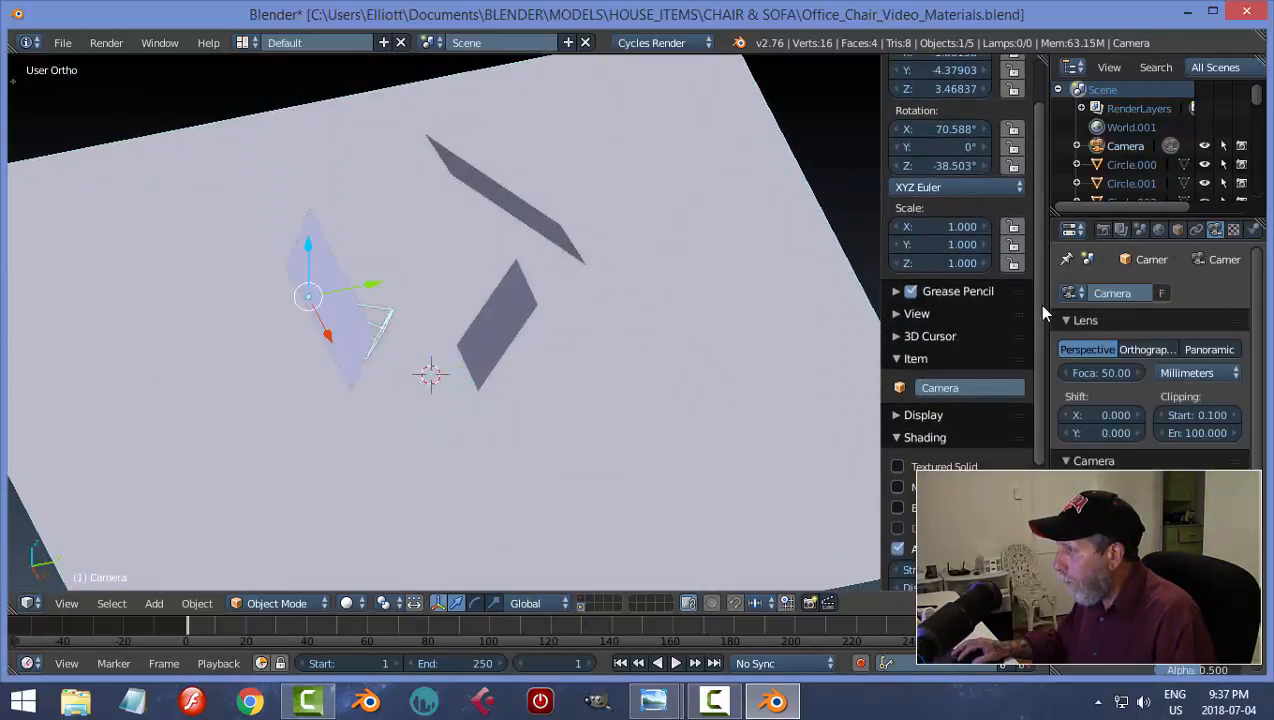
{"action": "left_click", "coordinate": [905, 315]}
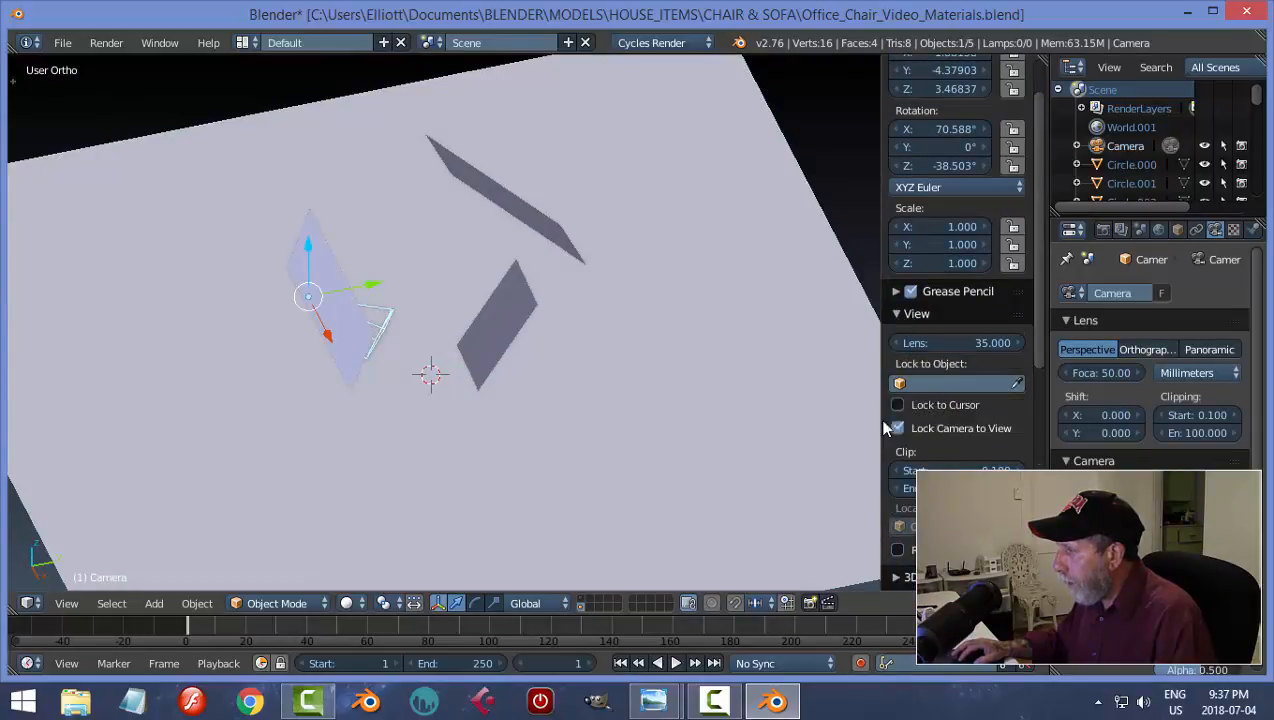
{"action": "key", "text": "n"}
{"action": "key", "text": "KP_0"}
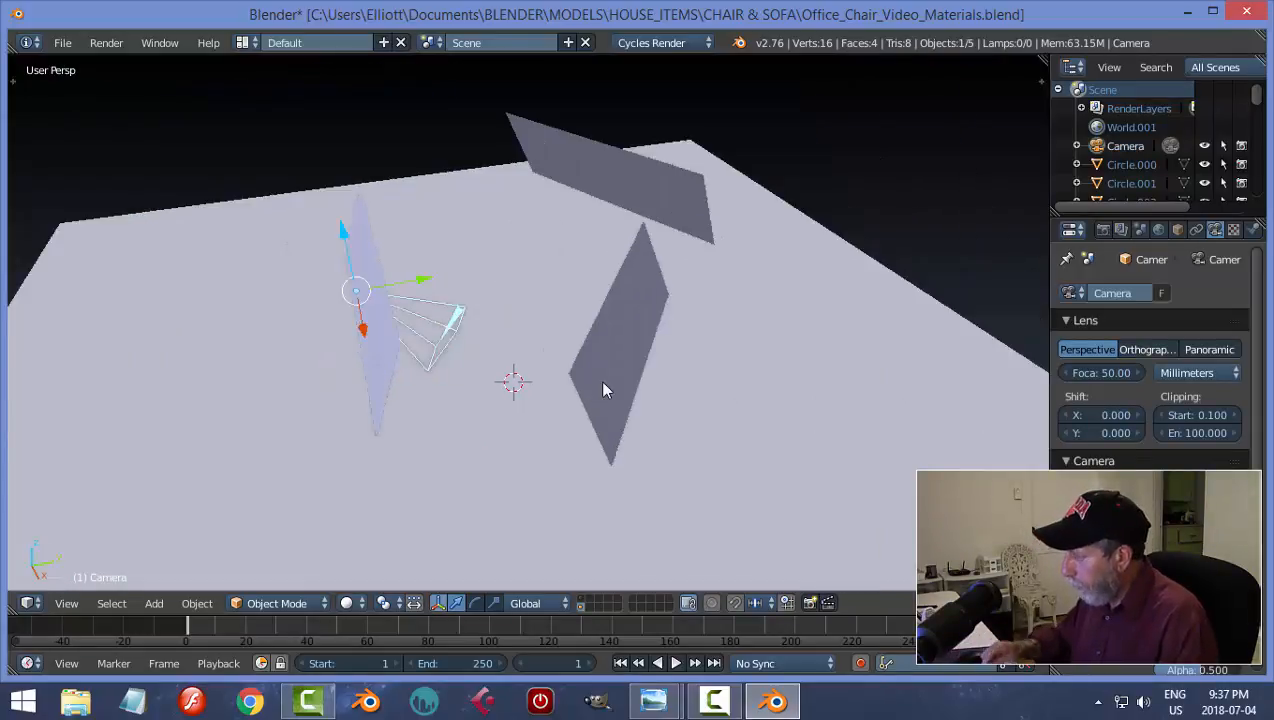
{"action": "middle_click_drag", "start_coordinate": [619, 372], "coordinate": [483, 376]}
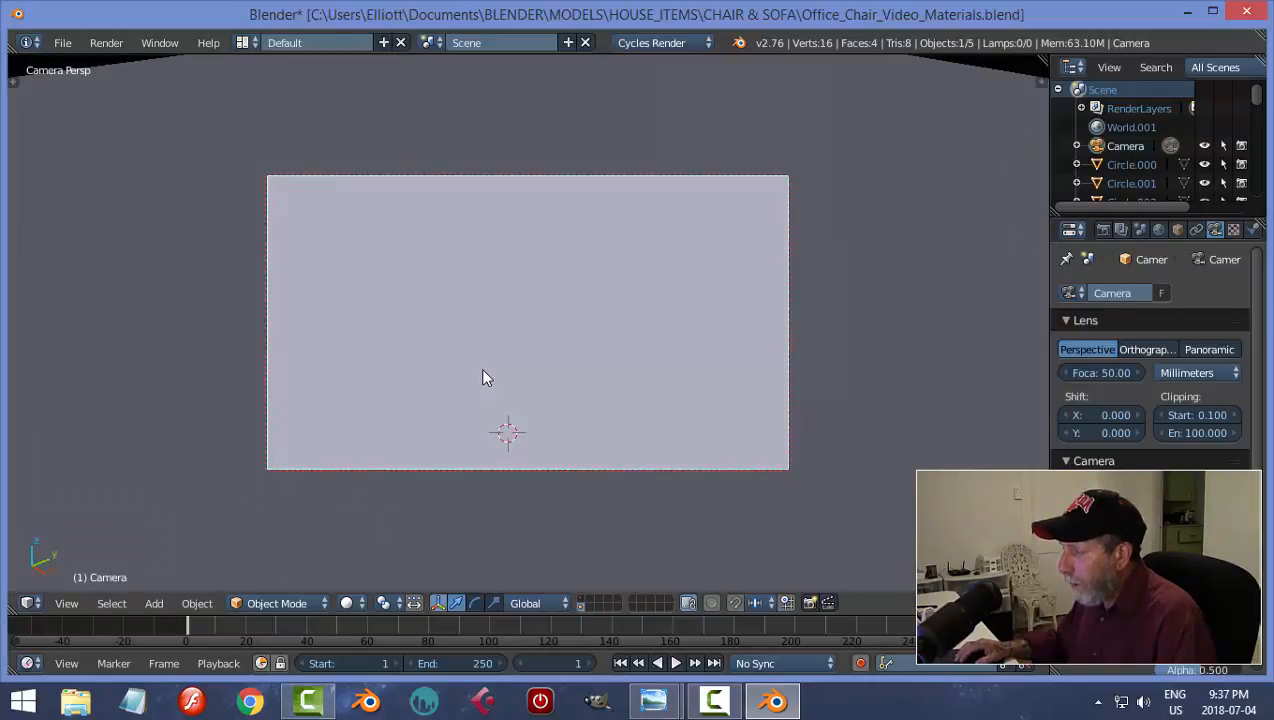
Display only the chair's layer and move the camera back and around to a three-quarter front view of the whole chair
{"action": "left_click", "coordinate": [583, 601]}
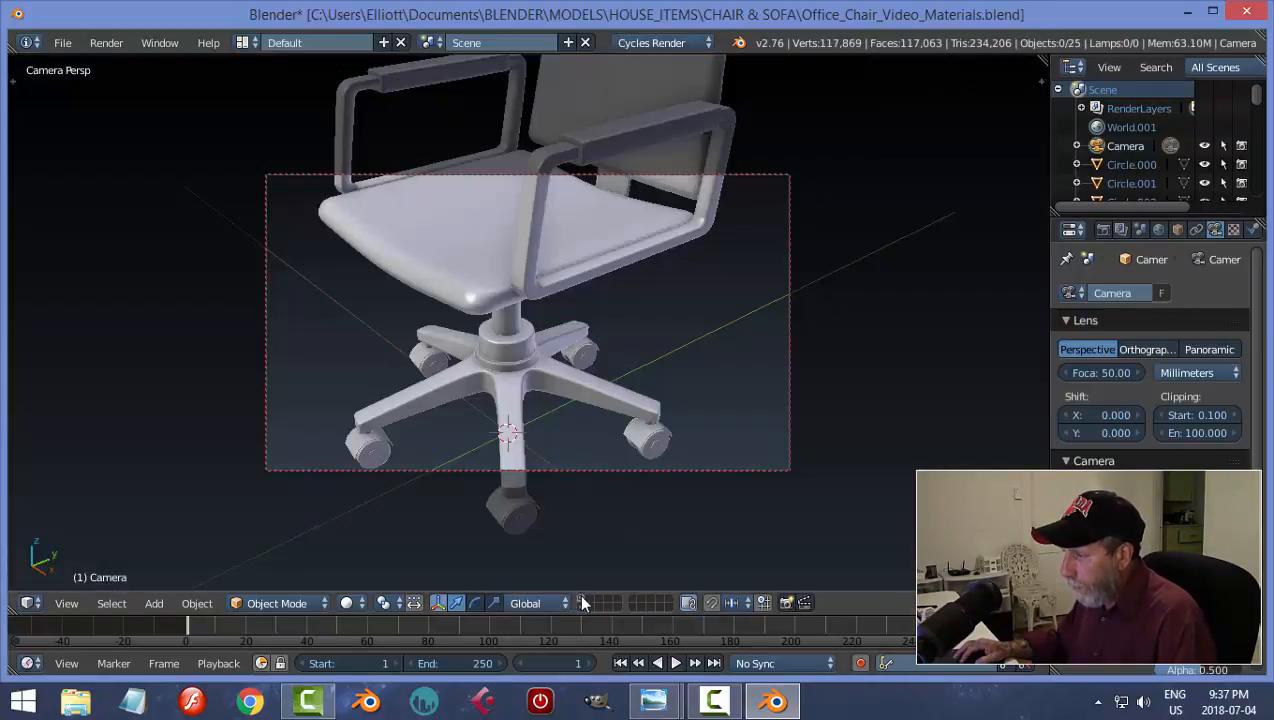
{"action": "scroll", "coordinate": [731, 429], "scroll_direction": "up", "scroll_amount": 2}
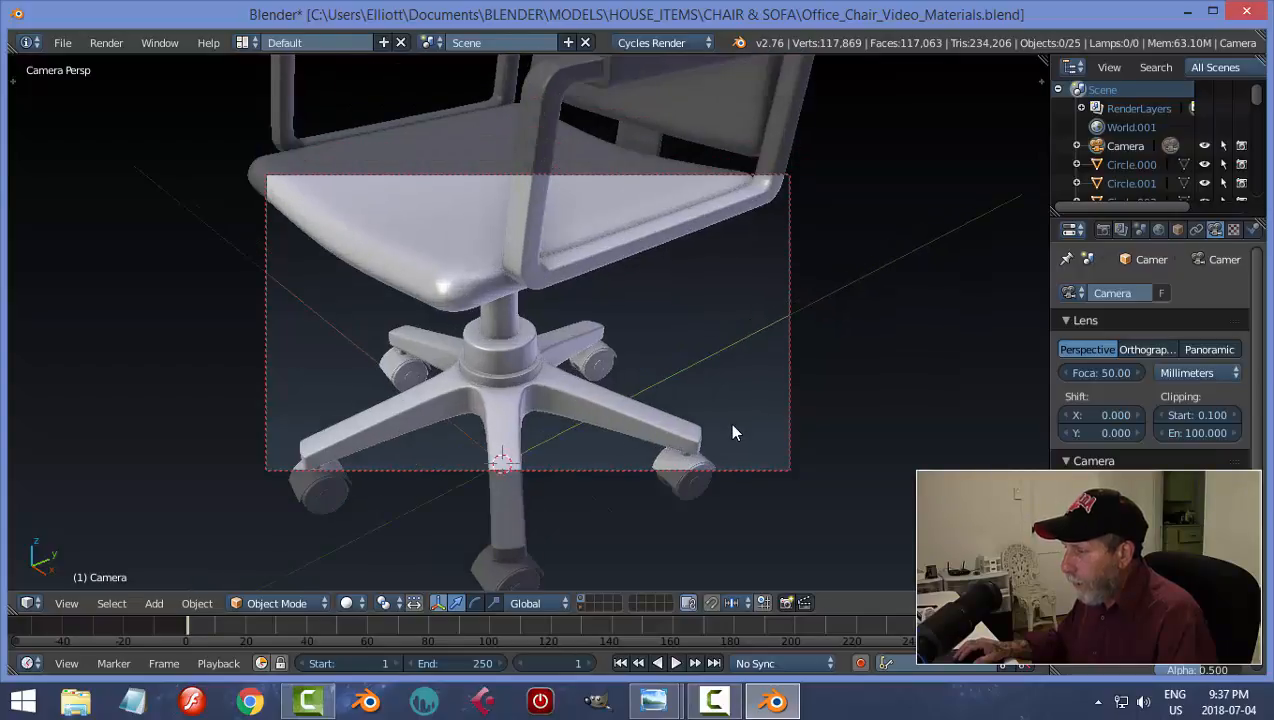
{"action": "scroll", "coordinate": [731, 429], "scroll_direction": "down", "scroll_amount": 4}
{"action": "middle_click_drag", "start_coordinate": [660, 440], "coordinate": [719, 400]}
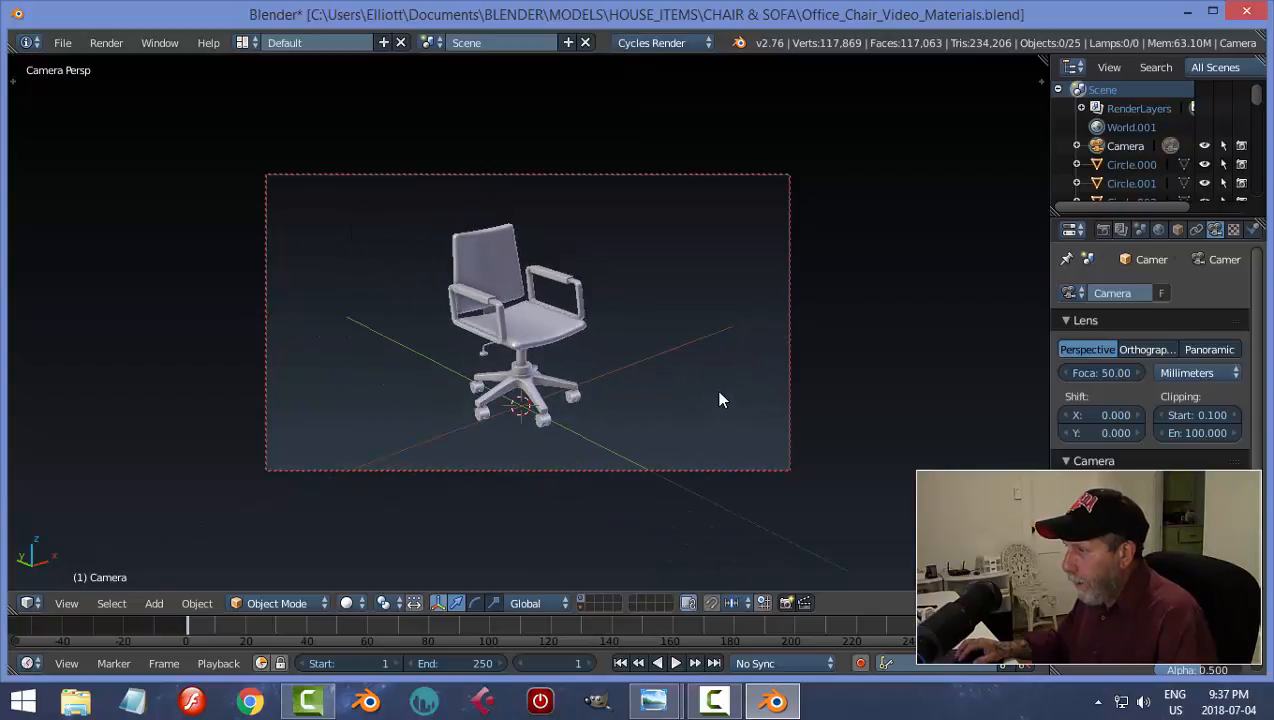
Fit the camera frame to the 3D view and bring the camera closer so the chair fills most of the frame's height
{"action": "key", "text": "Home"}
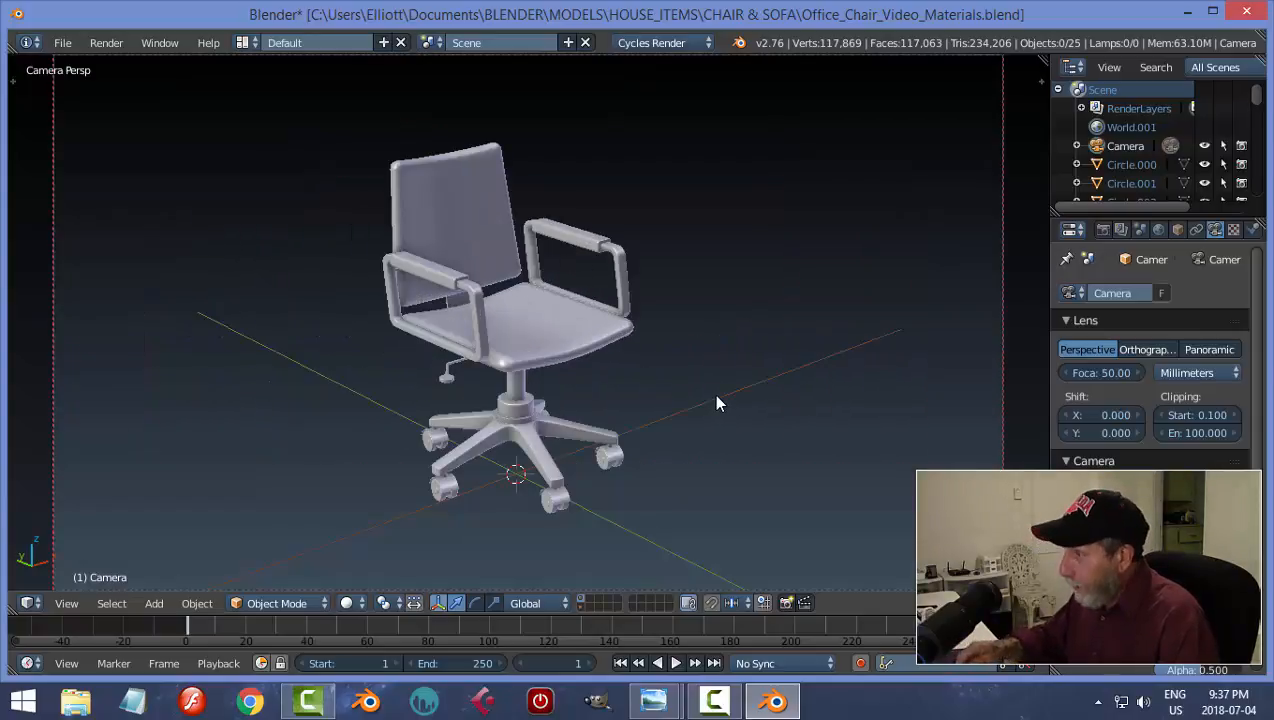
{"action": "scroll", "coordinate": [716, 404], "scroll_direction": "down", "scroll_amount": 1}
{"action": "scroll", "coordinate": [717, 401], "scroll_direction": "up", "scroll_amount": 4}
{"action": "scroll", "coordinate": [705, 407], "scroll_direction": "down", "scroll_amount": 3}
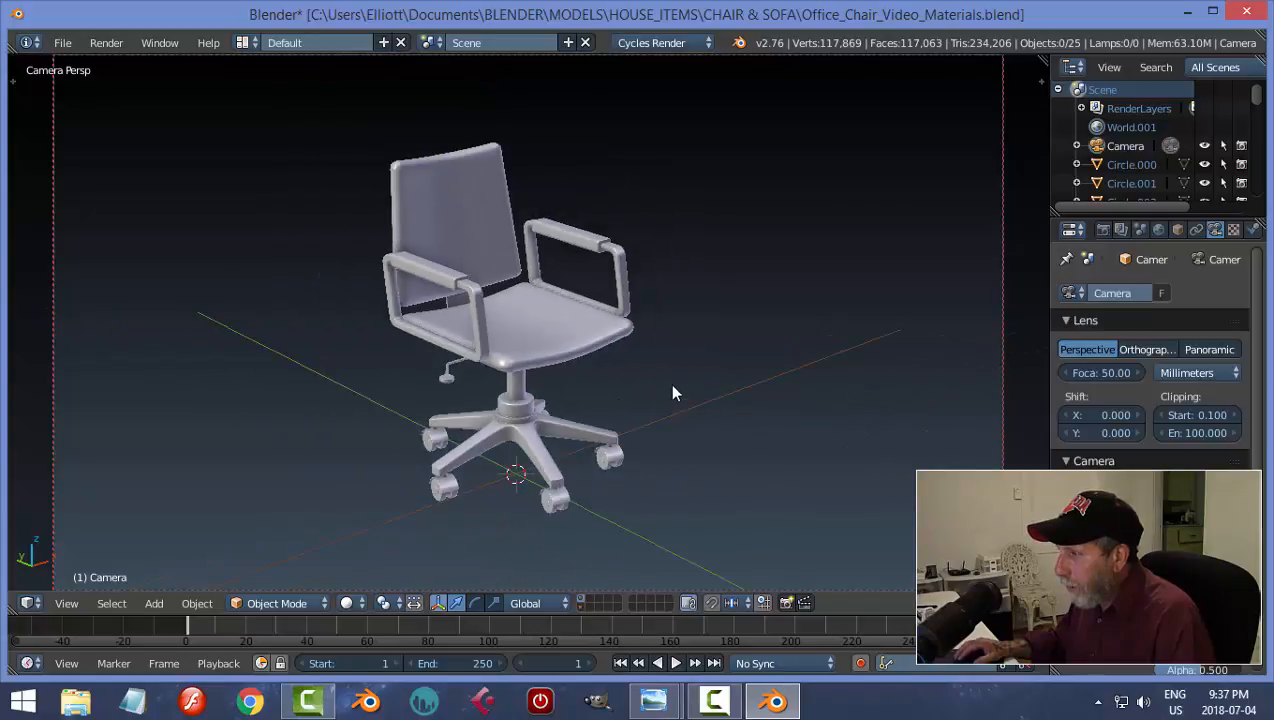
{"action": "scroll", "coordinate": [713, 400], "scroll_direction": "up", "scroll_amount": 2}
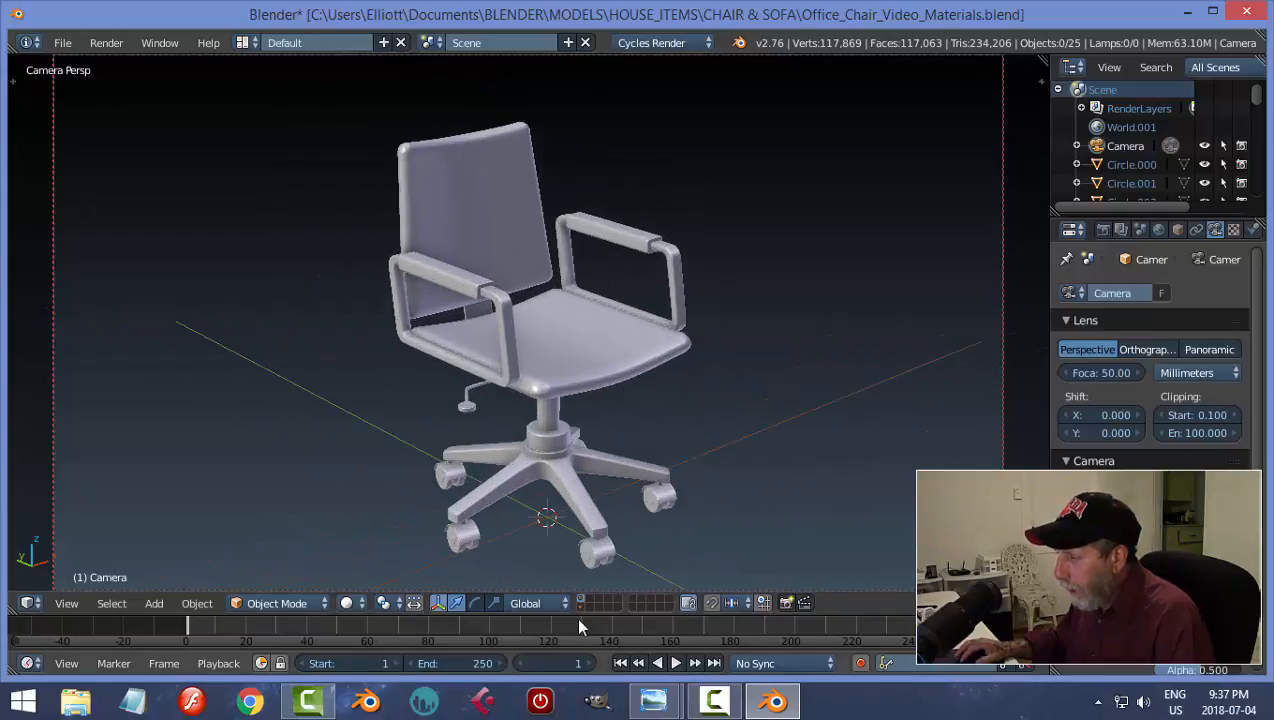
Show the lights and ground layer as well, fine-tune the camera angle in rendered view, and save over the existing file
{"action": "left_click", "coordinate": [580, 606], "text": "shift"}
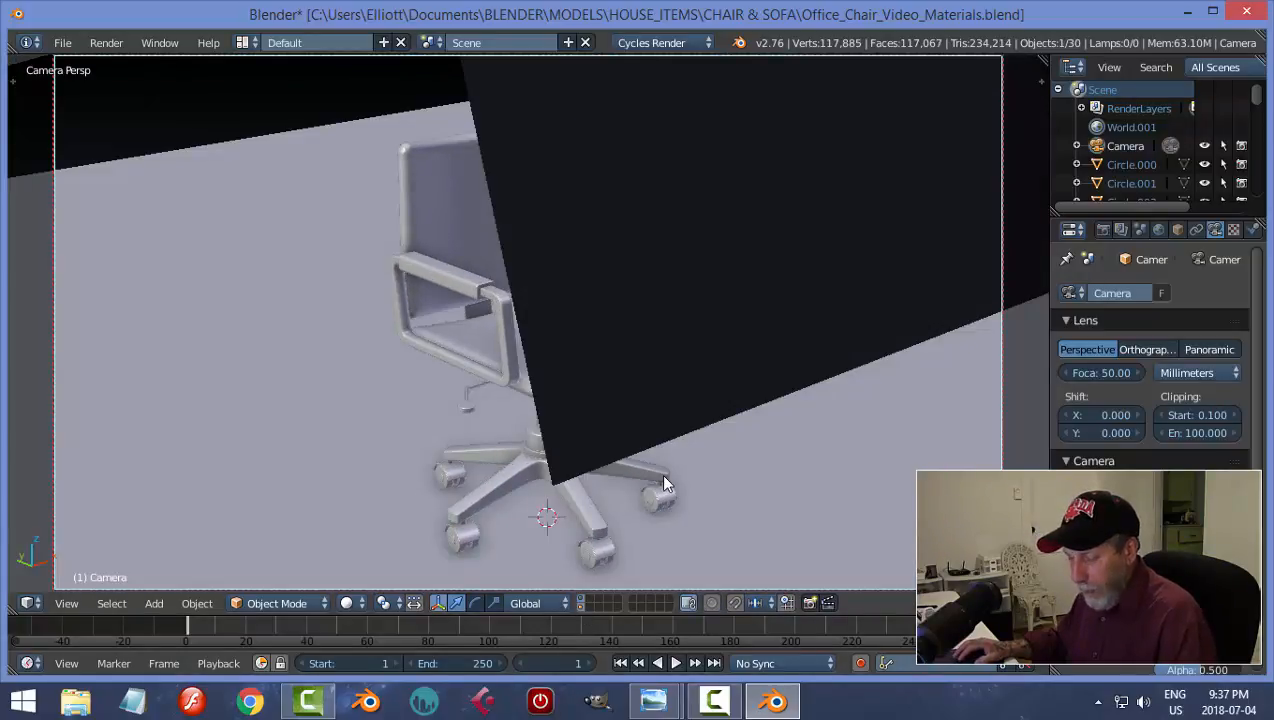
{"action": "key", "text": "shift+z"}
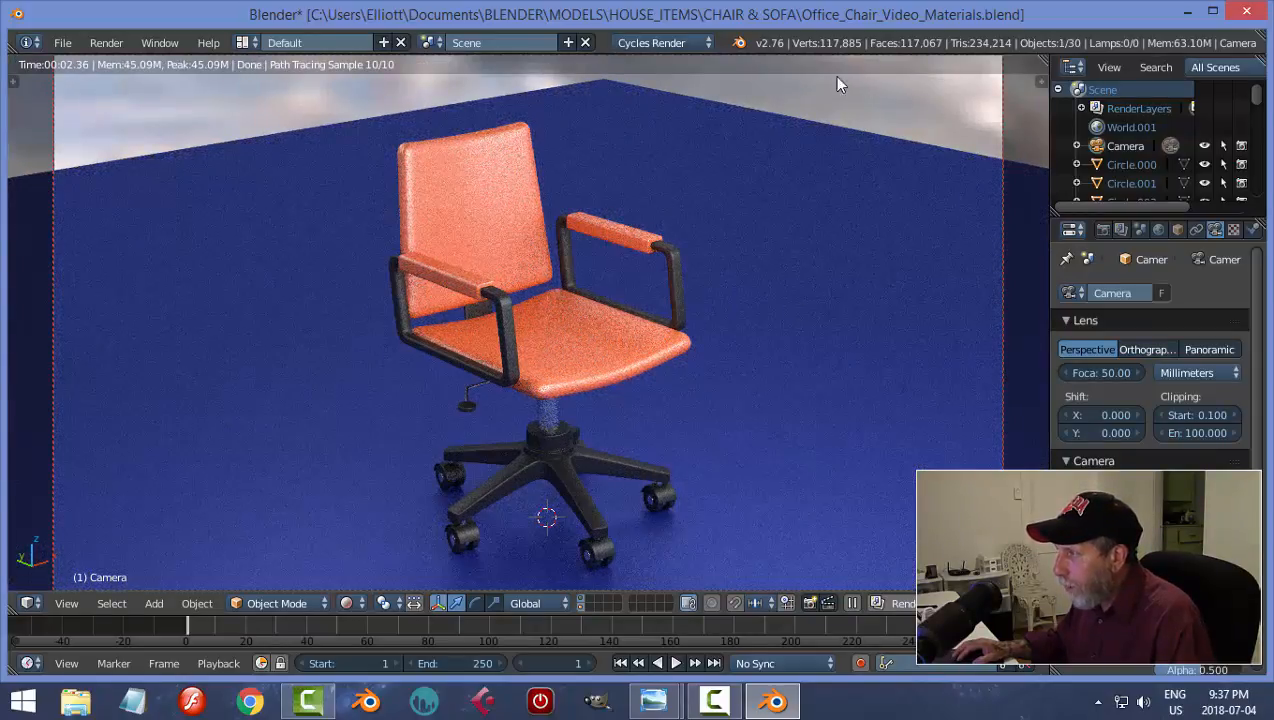
{"action": "middle_click_drag", "start_coordinate": [714, 353], "coordinate": [765, 327]}
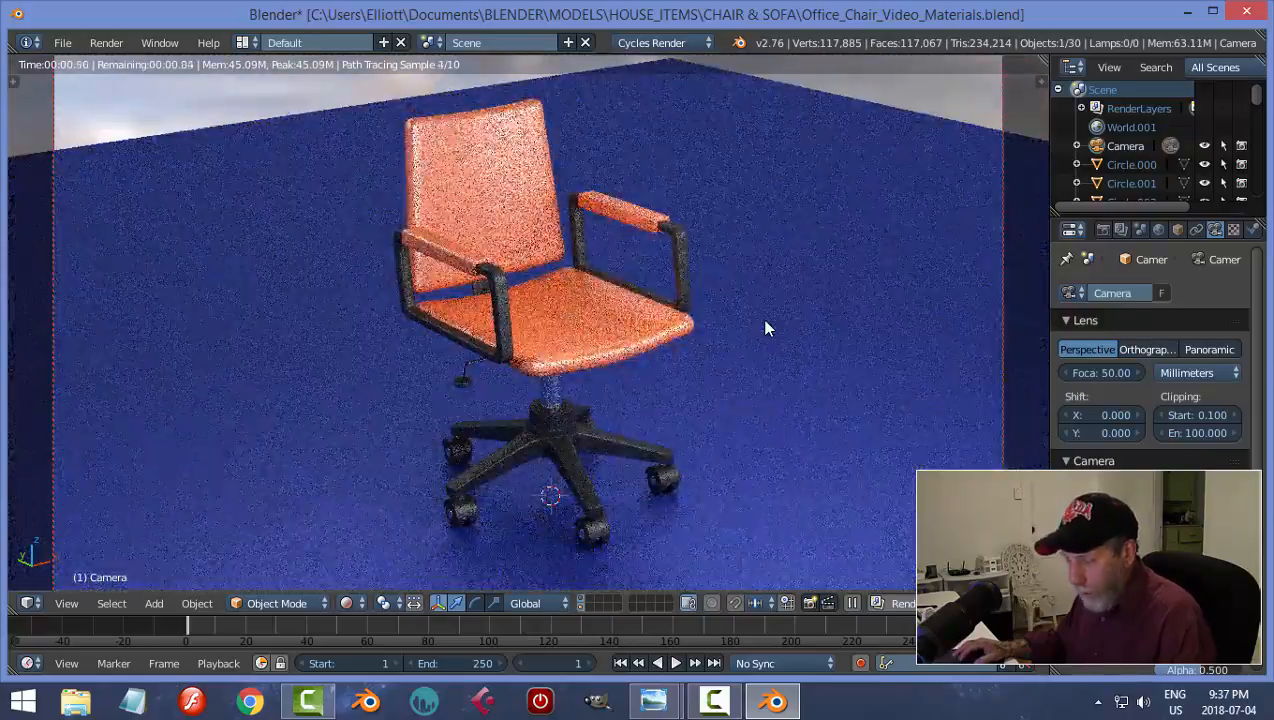
{"action": "key", "text": "ctrl+s"}
{"action": "left_click", "coordinate": [765, 324]}
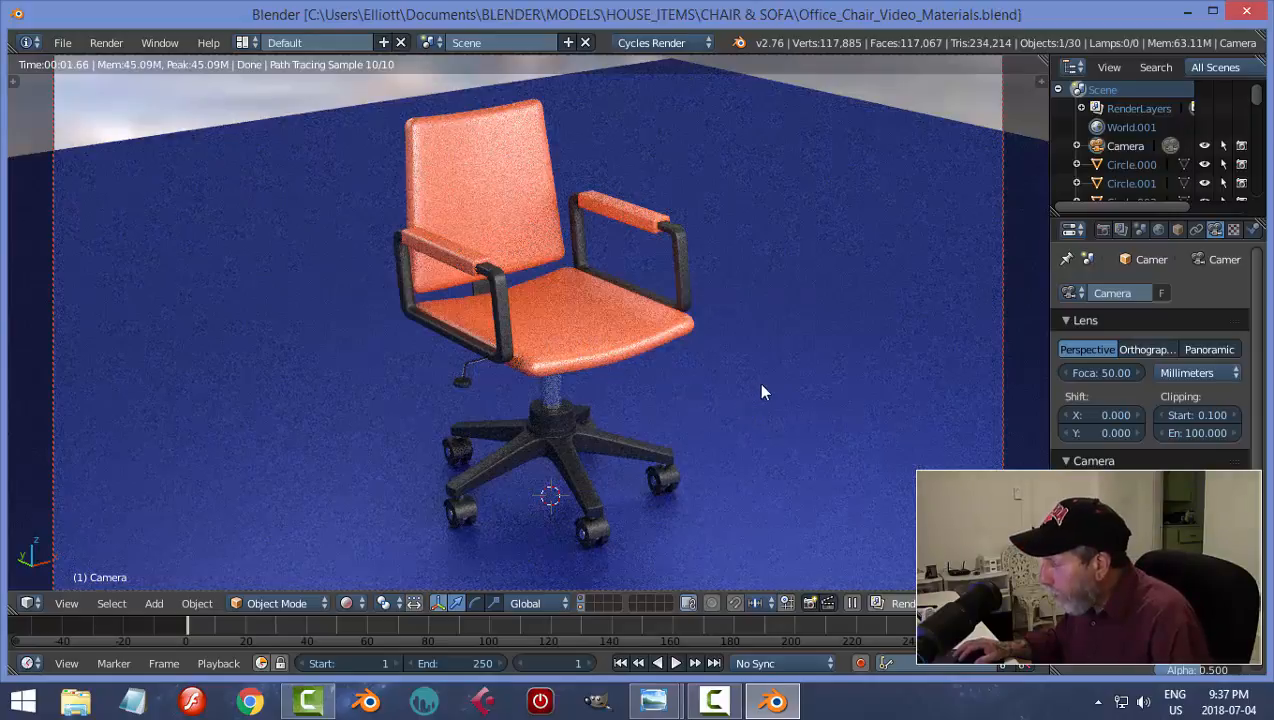
Return to solid shading, render the image from the camera, and inspect the chair up close in the result
{"action": "key", "text": "shift+z"}
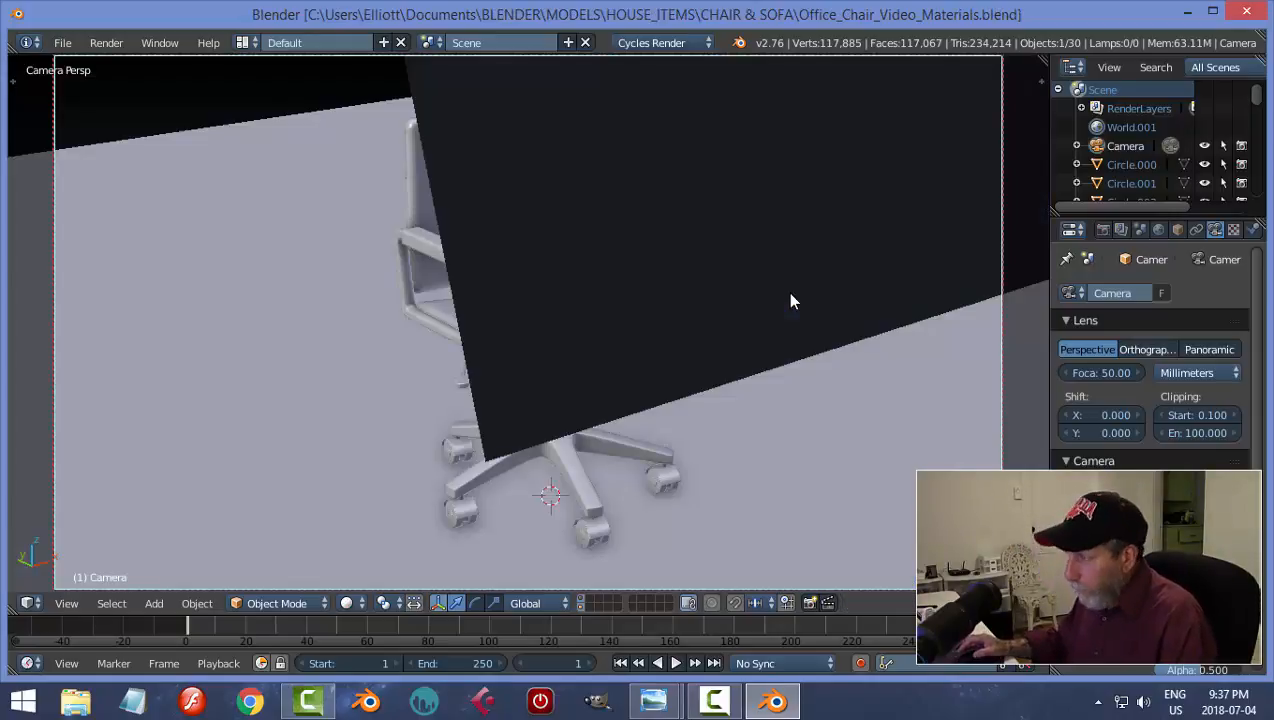
{"action": "key", "text": "F12"}
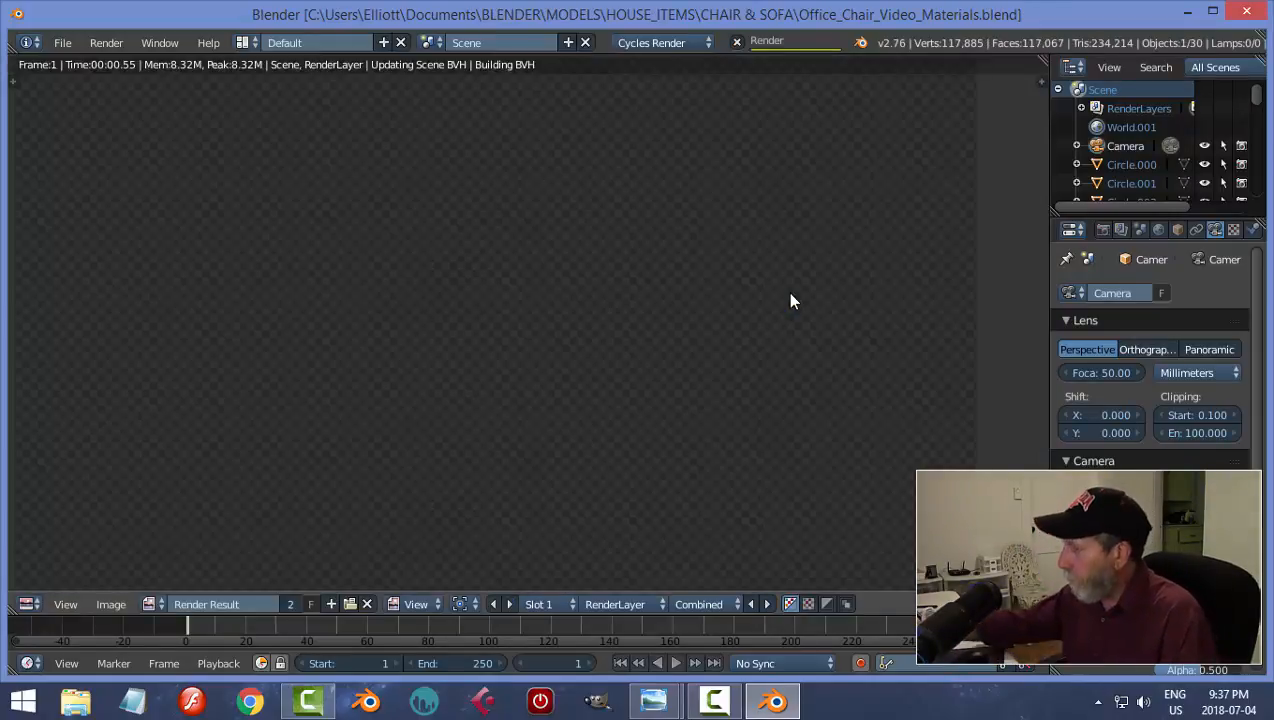
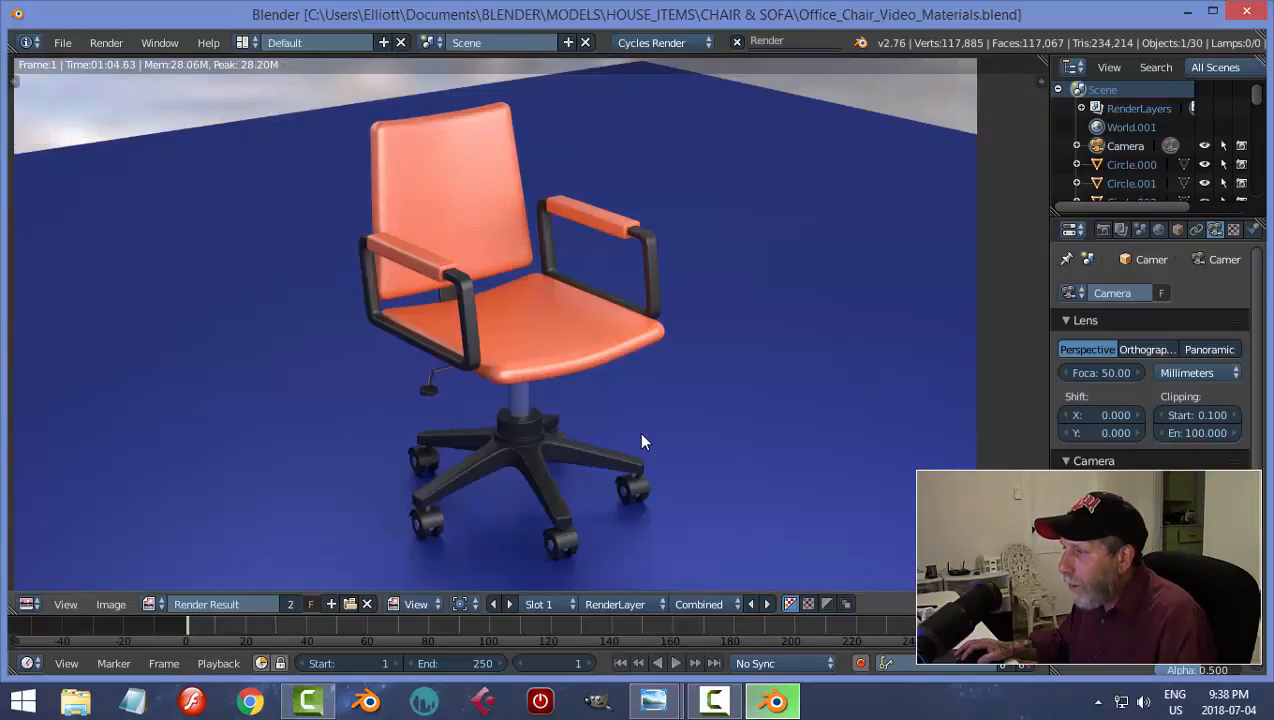
{"action": "scroll", "coordinate": [643, 442], "scroll_direction": "up", "scroll_amount": 2}
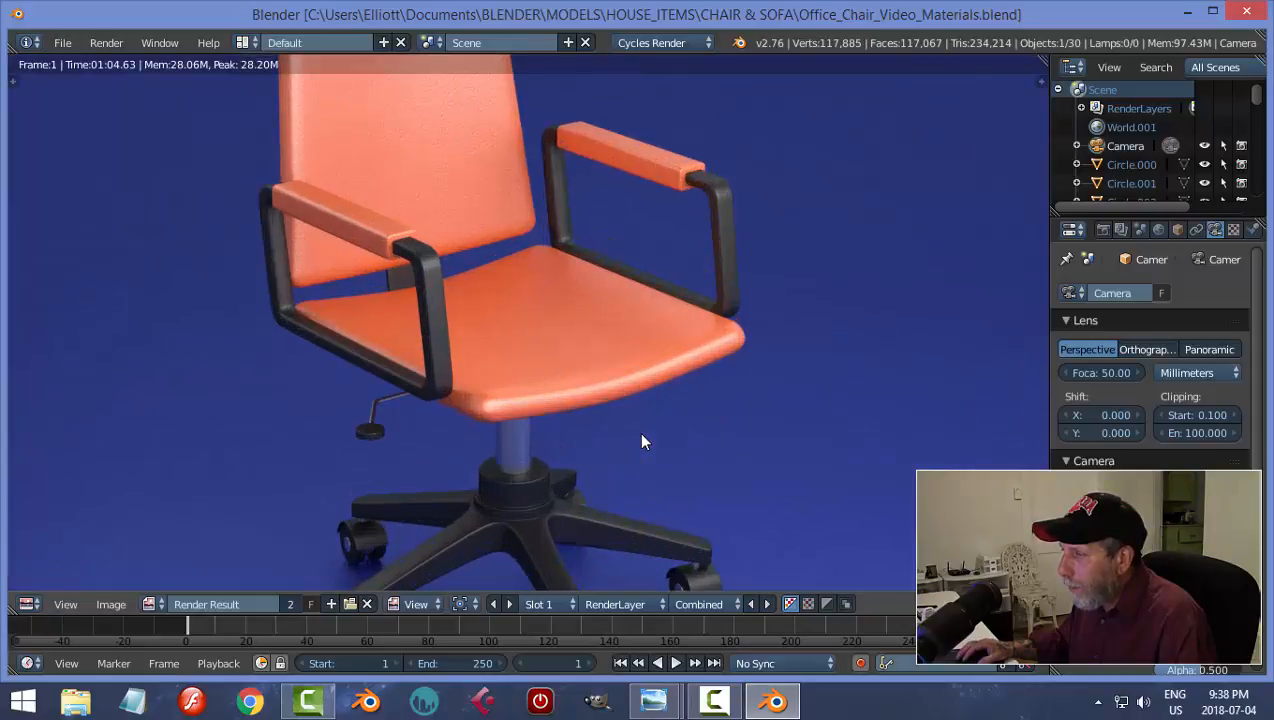
{"action": "scroll", "coordinate": [643, 442], "scroll_direction": "down", "scroll_amount": 1}
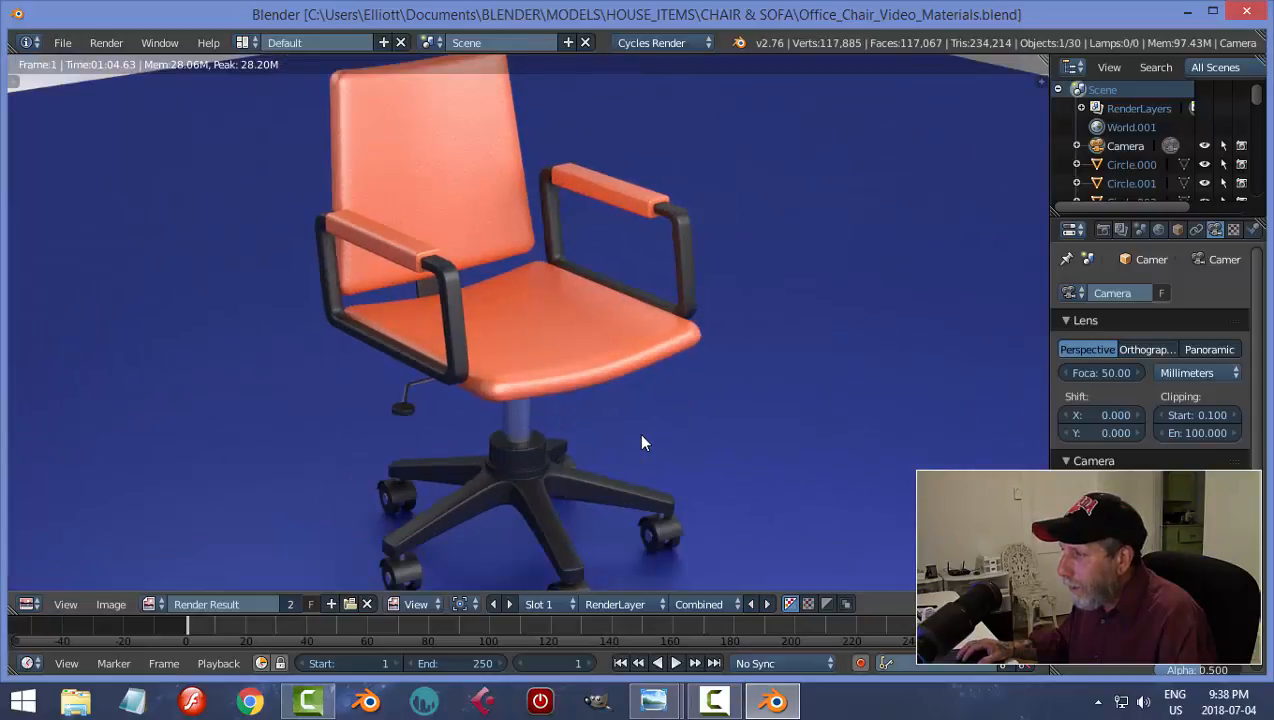
{"action": "key", "text": "Escape"}
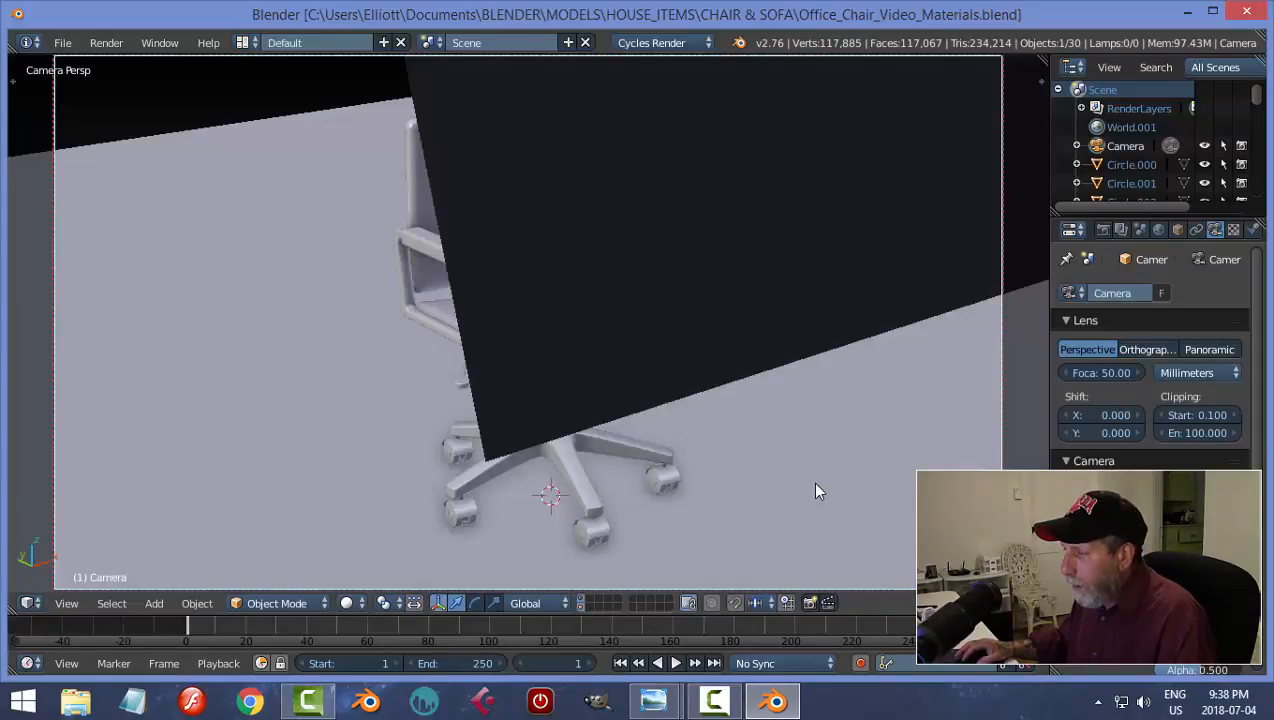
Enlarge the ground plane to about 2.16 times its size and save over the existing file
{"action": "right_click", "coordinate": [503, 478]}
{"action": "key", "text": "s"}
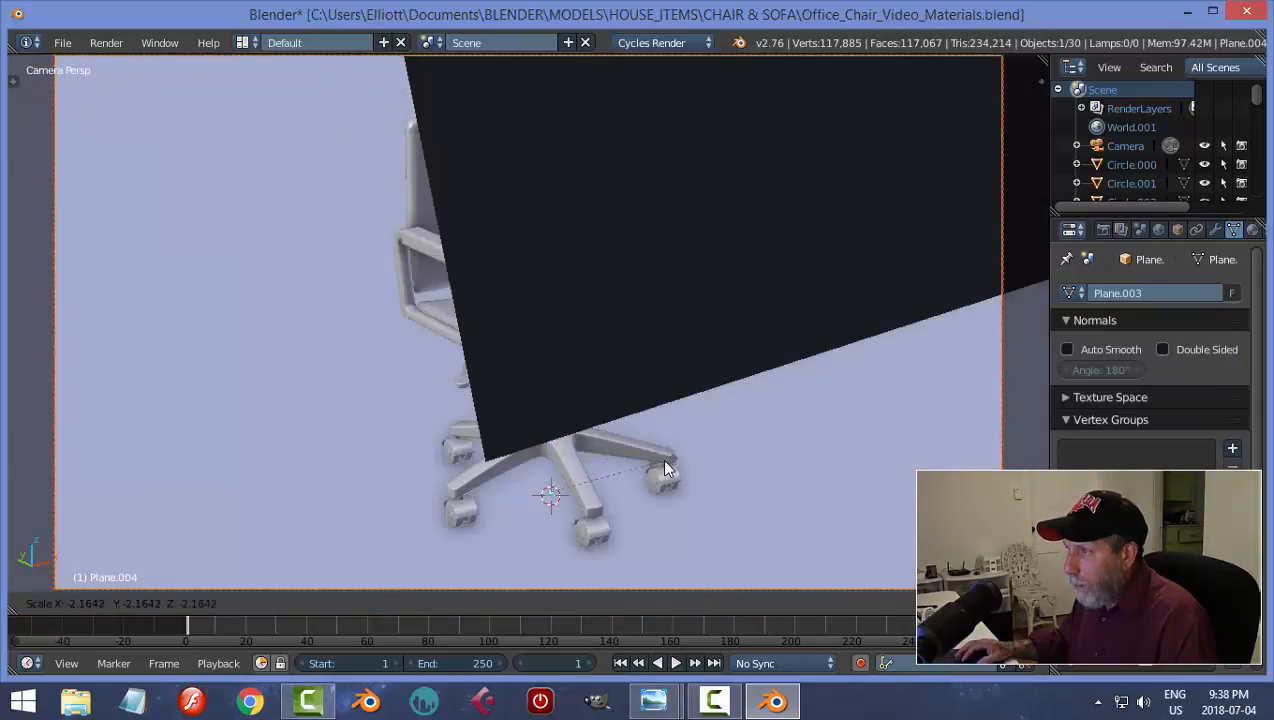
{"action": "left_click", "coordinate": [665, 464]}
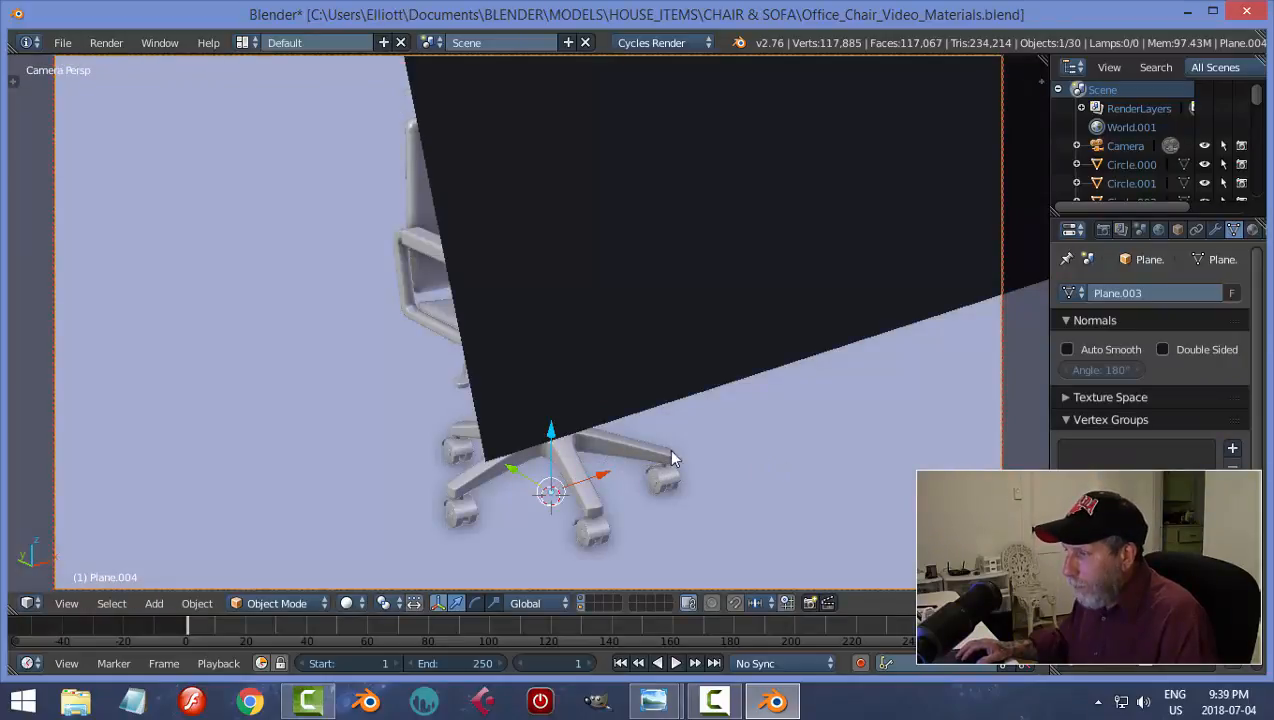
{"action": "middle_click_drag", "start_coordinate": [782, 451], "coordinate": [708, 461]}
{"action": "key", "text": "ctrl+s"}
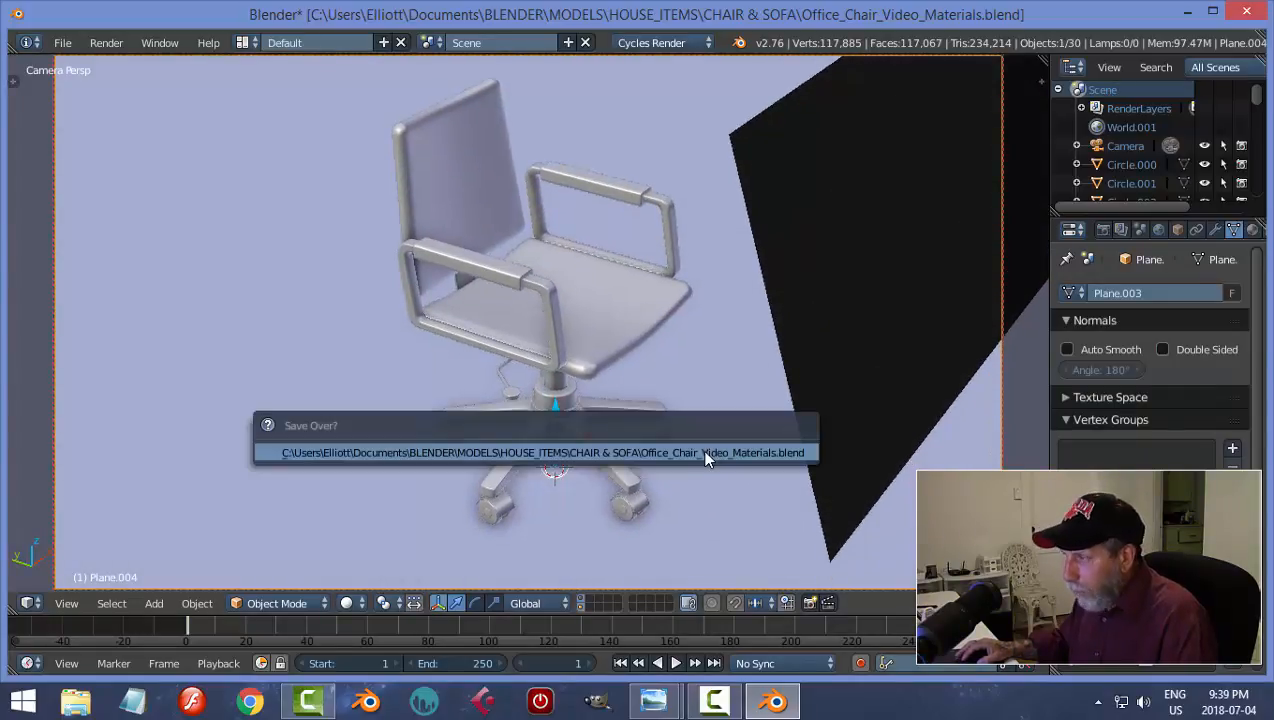
{"action": "left_click", "coordinate": [706, 459]}
Switch to rendered shading and readjust the camera to a lower three-quarter front view of the whole chair
{"action": "key", "text": "shift+z"}
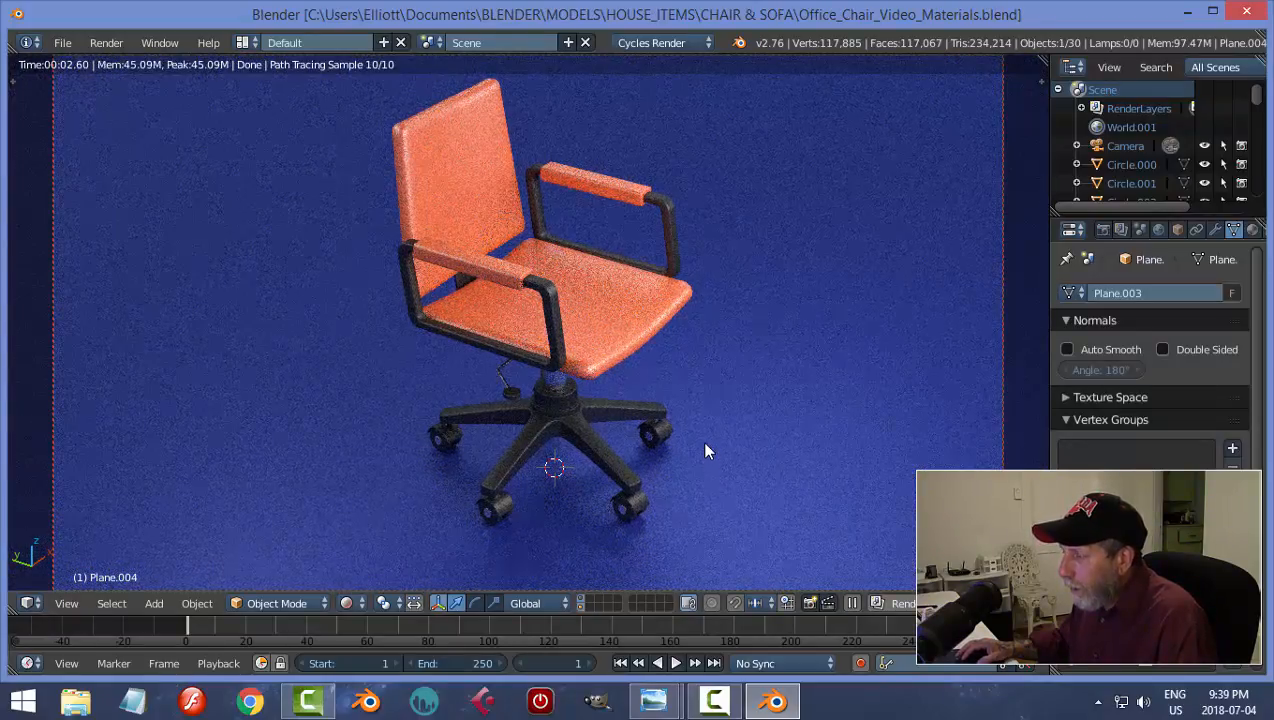
{"action": "middle_click_drag", "start_coordinate": [710, 432], "coordinate": [705, 447], "text": "shift"}
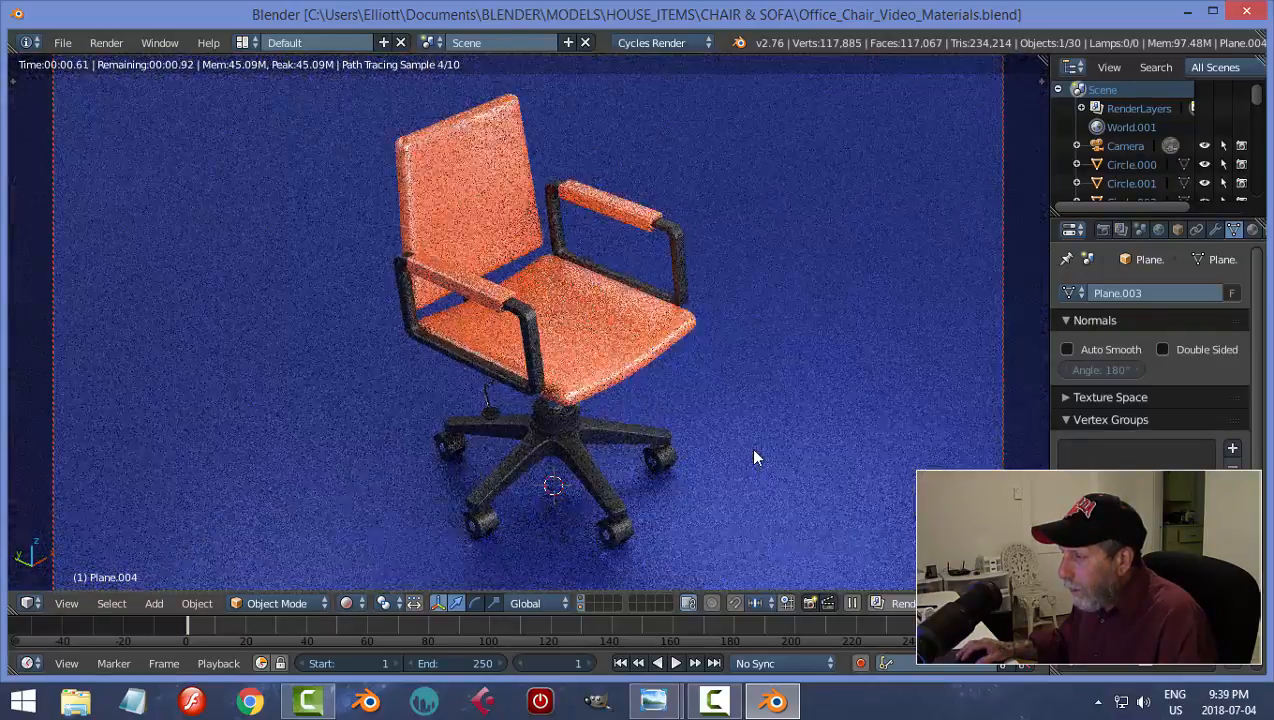
{"action": "mouse_move", "coordinate": [750, 448]}
{"action": "middle_mouse_down"}
{"action": "mouse_move", "coordinate": [730, 442]}
{"action": "mouse_move", "coordinate": [773, 455]}
{"action": "middle_mouse_up"}
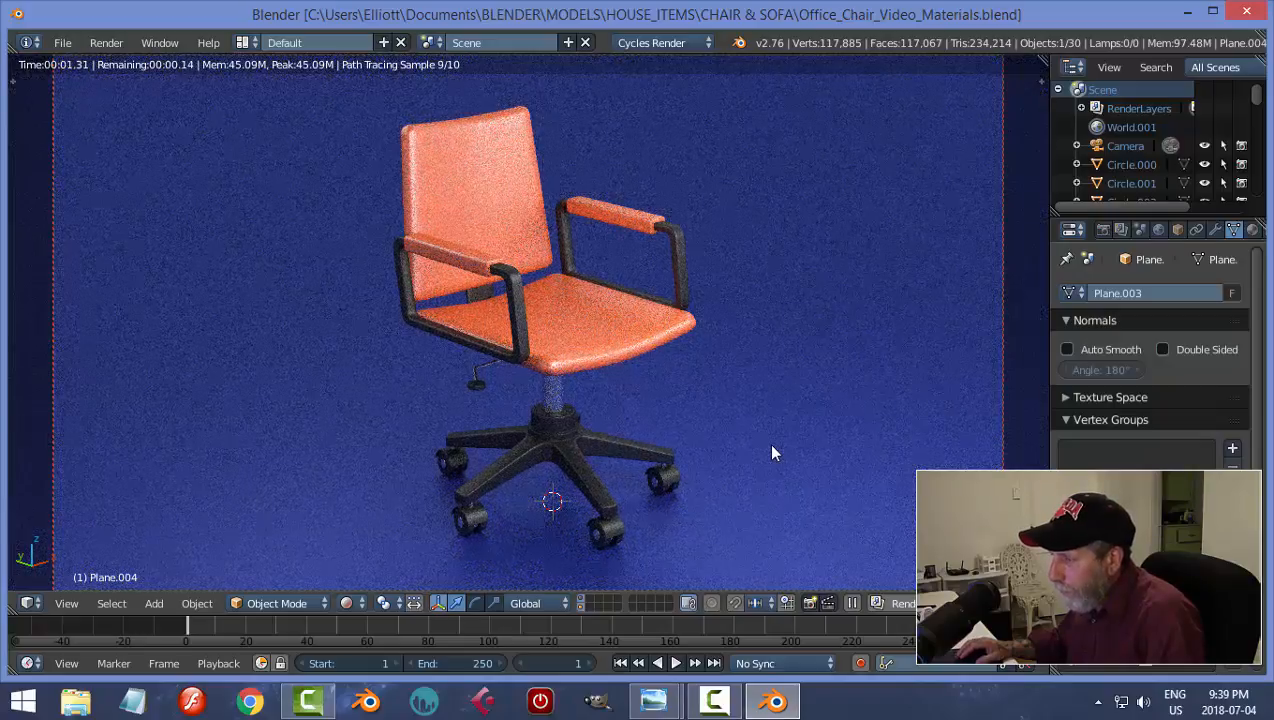
{"action": "scroll", "coordinate": [771, 453], "scroll_direction": "up", "scroll_amount": 2}
{"action": "scroll", "coordinate": [771, 453], "scroll_direction": "down", "scroll_amount": 1}
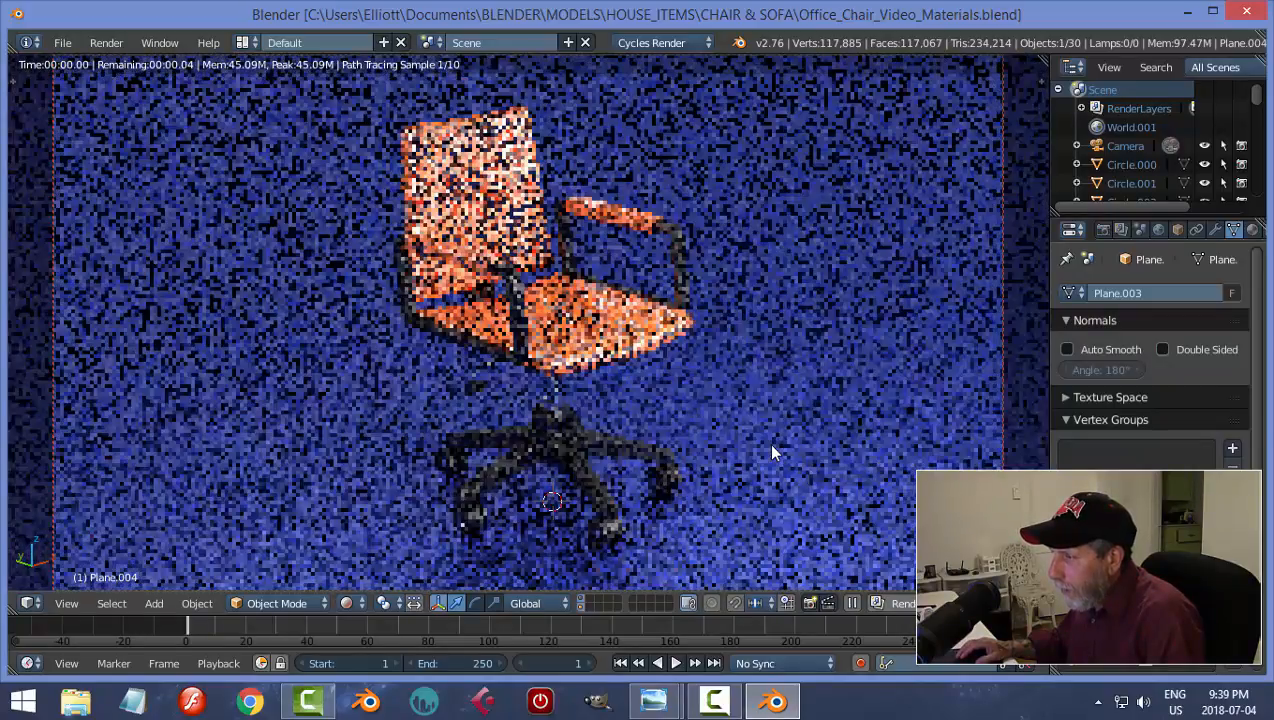
Return to solid shading and save over the existing file
{"action": "key", "text": "shift+z"}
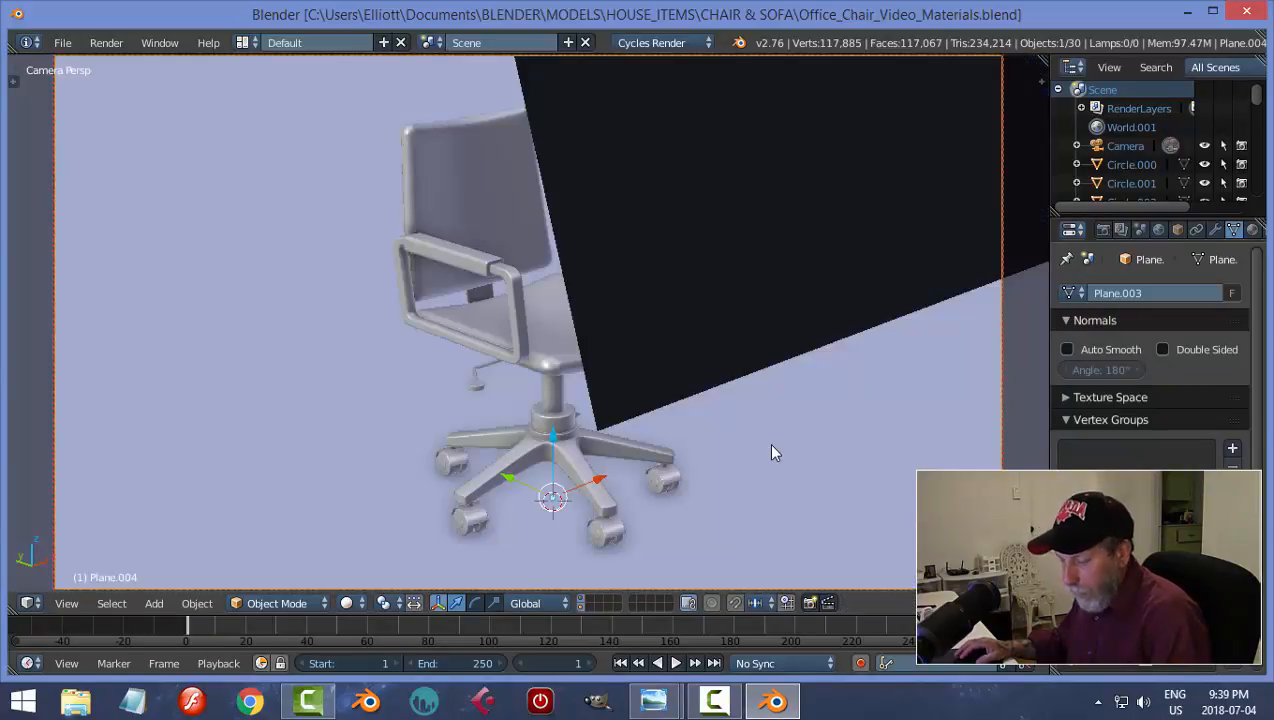
{"action": "key", "text": "ctrl+s"}
{"action": "left_click", "coordinate": [771, 453]}
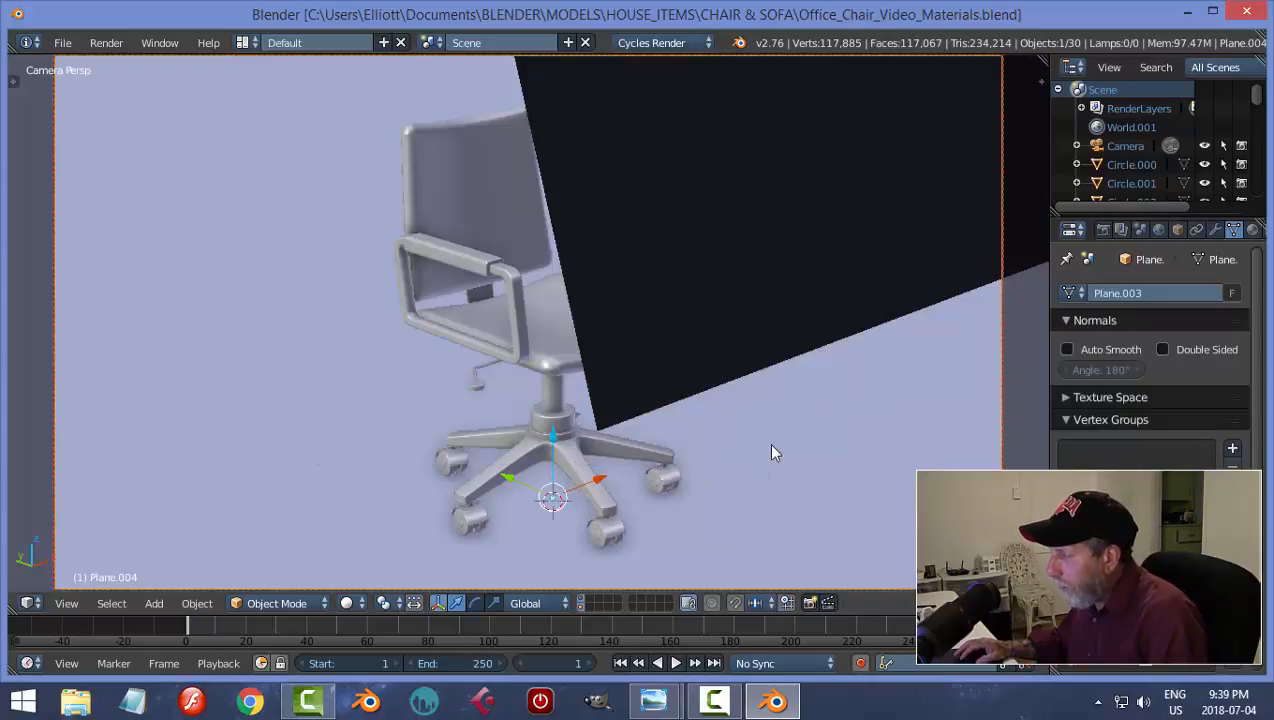
Review the scene's render device, dimensions, PNG output and sampling settings, and save over the existing file
{"action": "left_click", "coordinate": [1104, 229]}
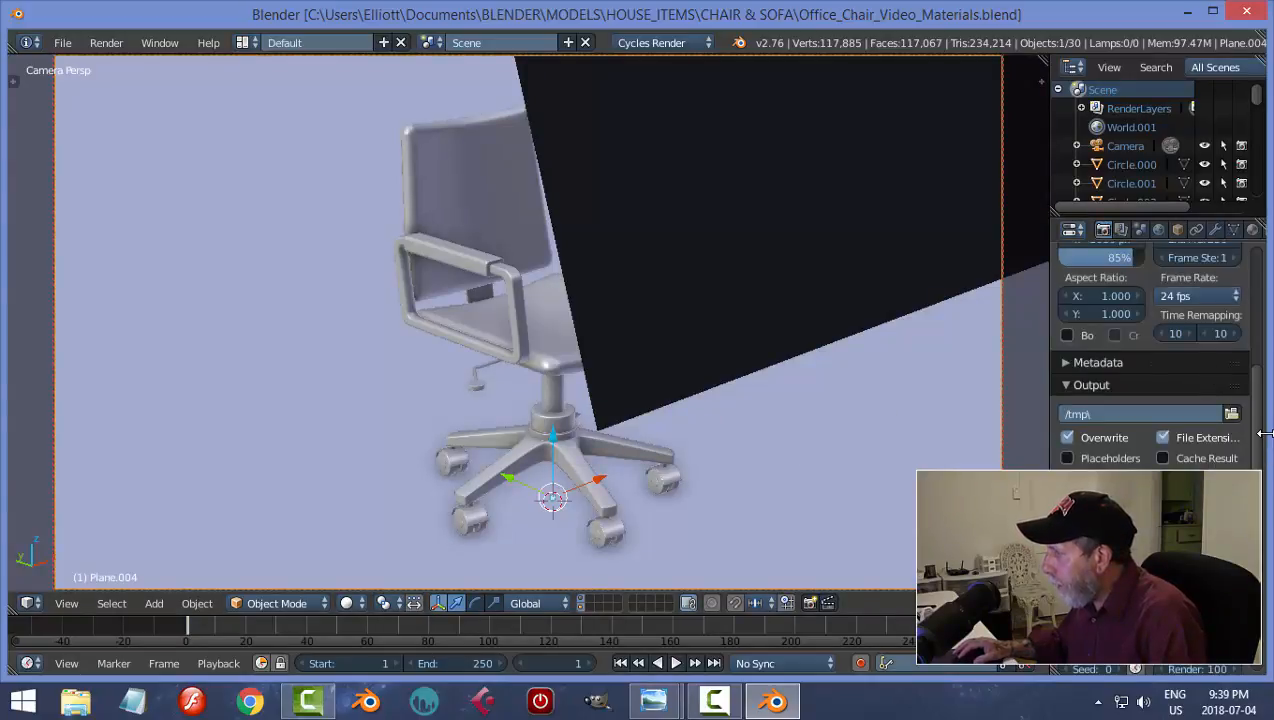
{"action": "left_click_drag", "start_coordinate": [1262, 443], "coordinate": [1262, 305]}
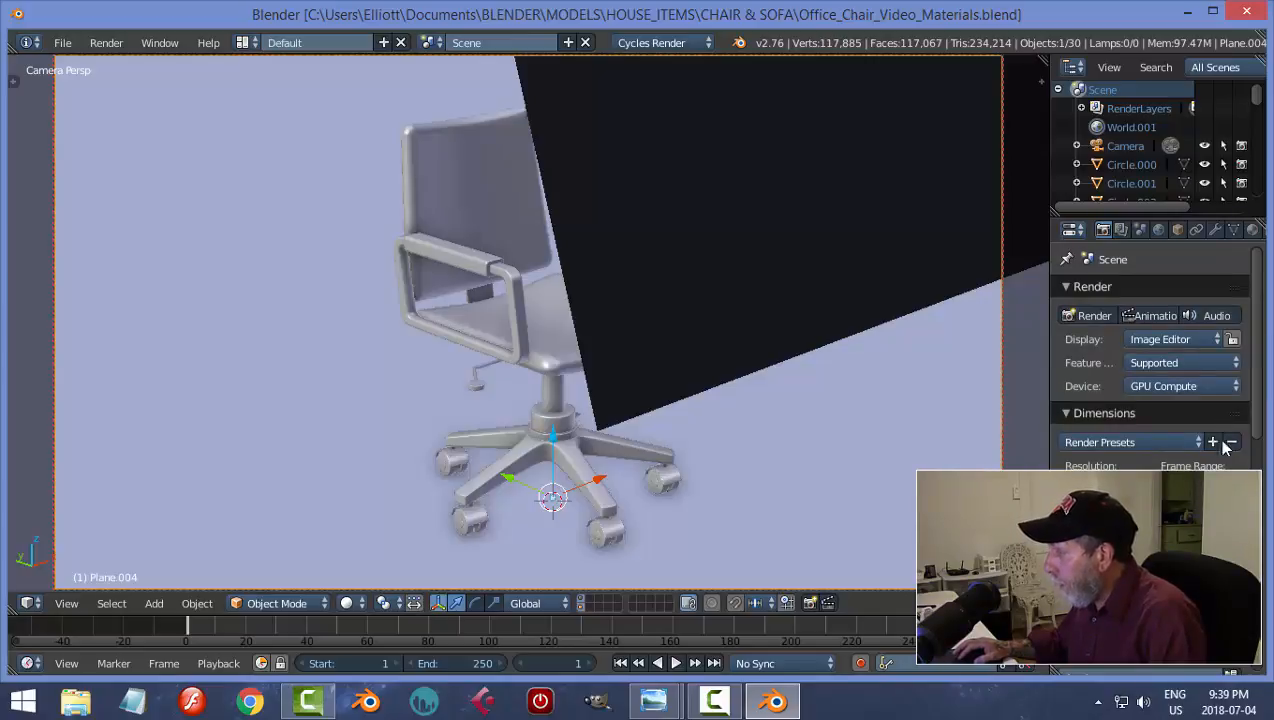
{"action": "left_click_drag", "start_coordinate": [1258, 385], "coordinate": [1268, 518]}
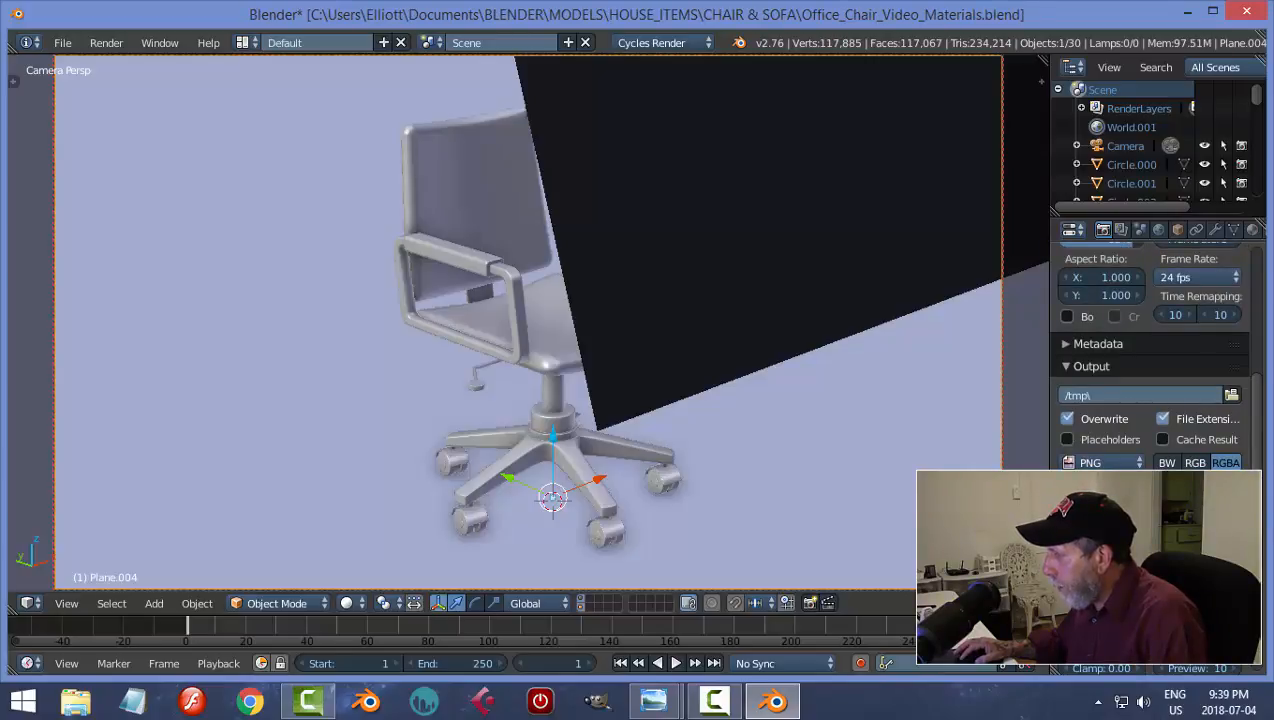
{"action": "left_click_drag", "start_coordinate": [1258, 472], "coordinate": [1262, 528]}
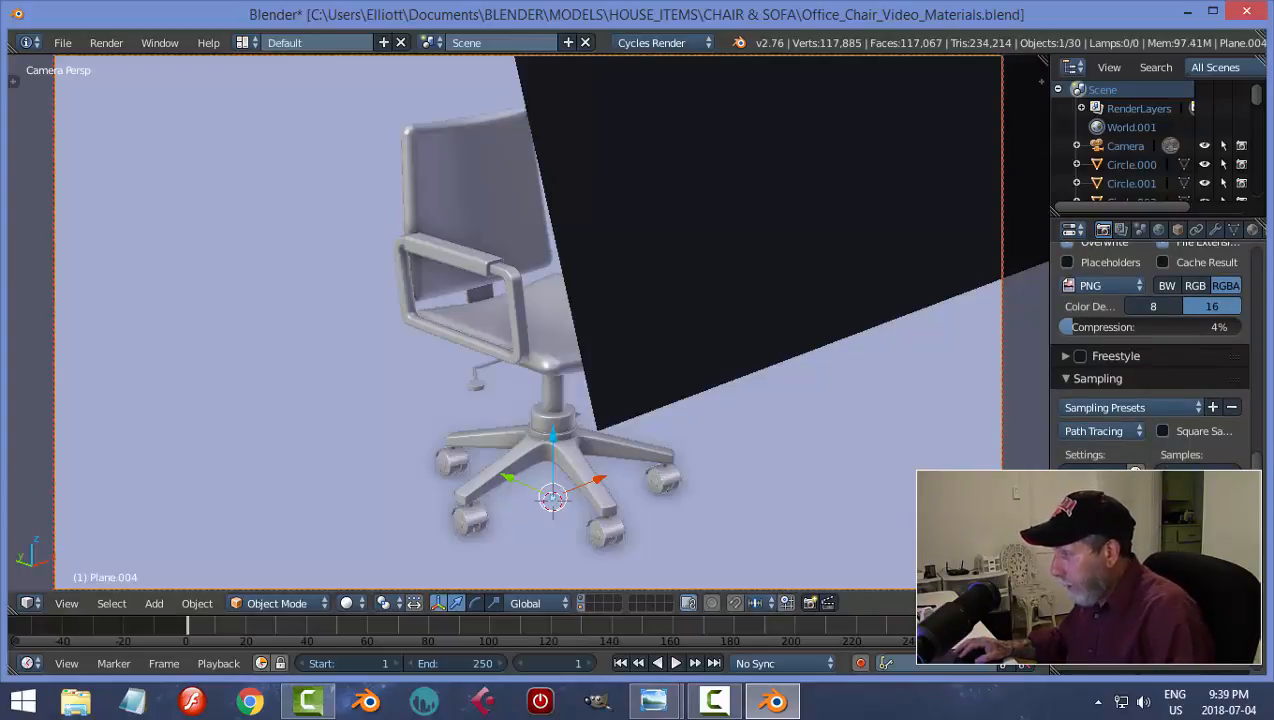
{"action": "key", "text": "ctrl+s"}
{"action": "key", "text": "Return"}
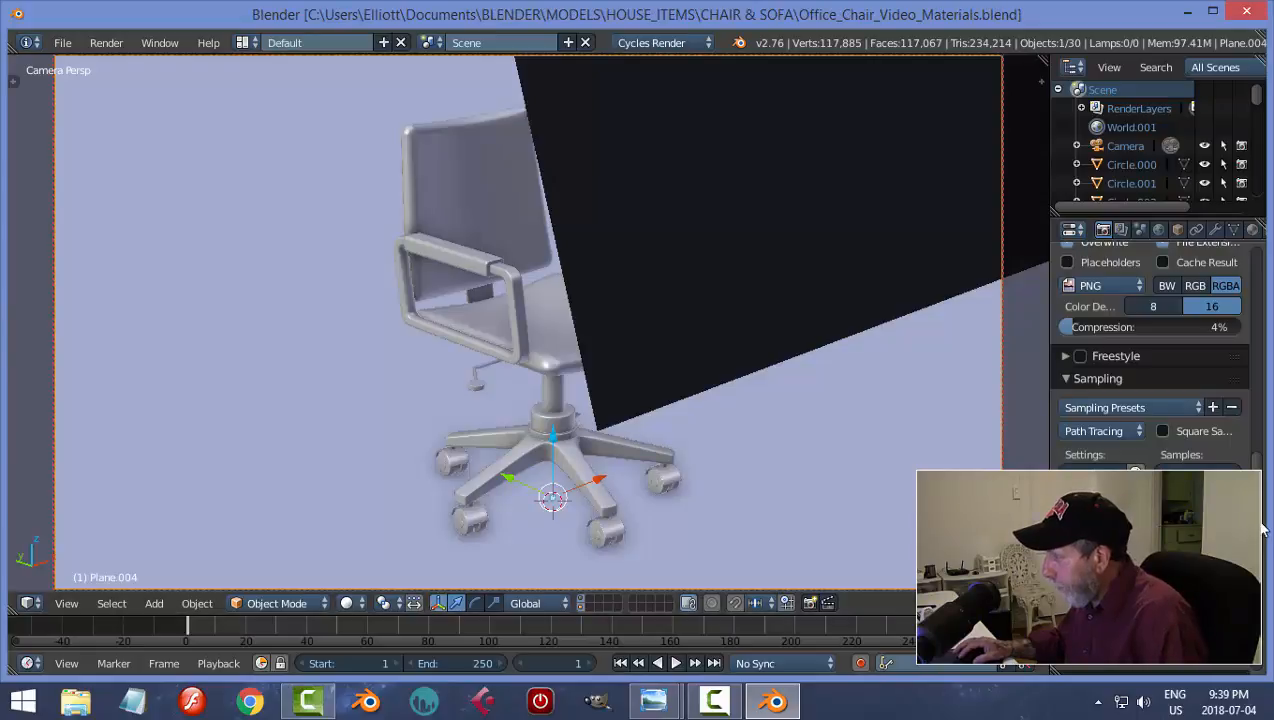
{"action": "left_click_drag", "start_coordinate": [1261, 515], "coordinate": [1262, 563]}
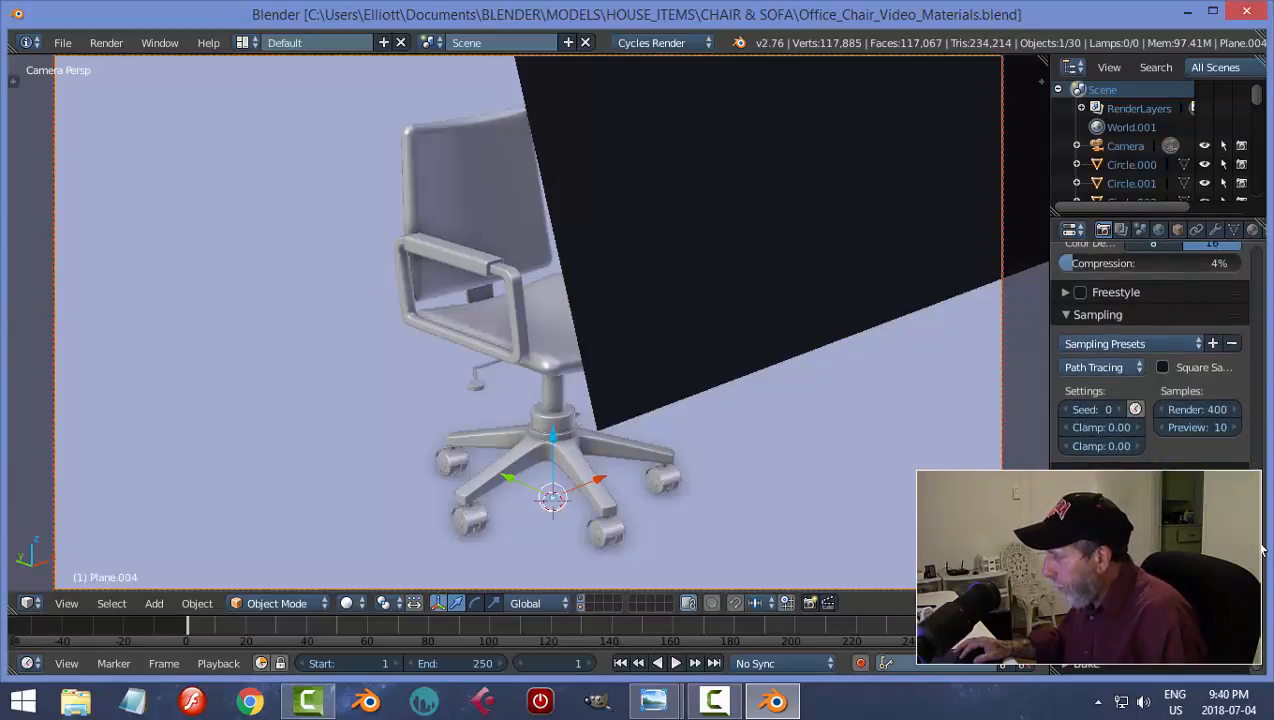
{"action": "scroll", "coordinate": [1262, 549], "scroll_direction": "up", "scroll_amount": 1}
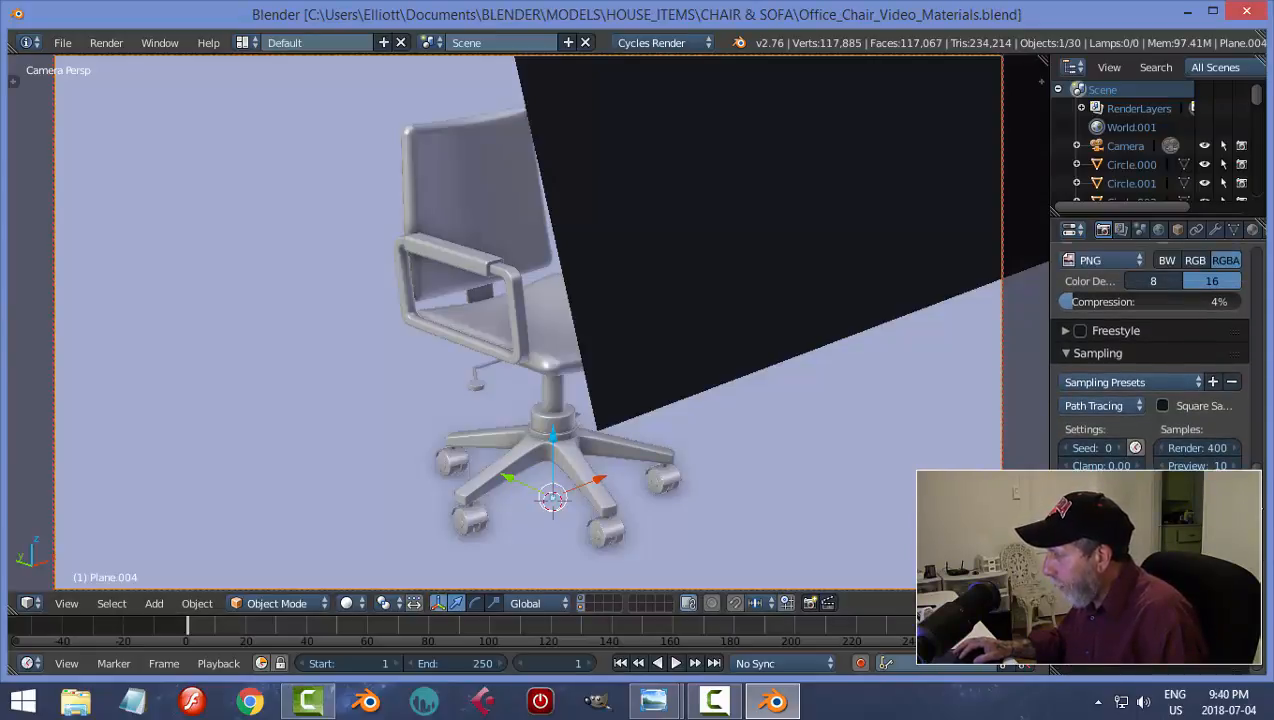
{"action": "scroll", "coordinate": [1258, 490], "scroll_direction": "up", "scroll_amount": 2}
{"action": "scroll", "coordinate": [1258, 505], "scroll_direction": "down", "scroll_amount": 2}
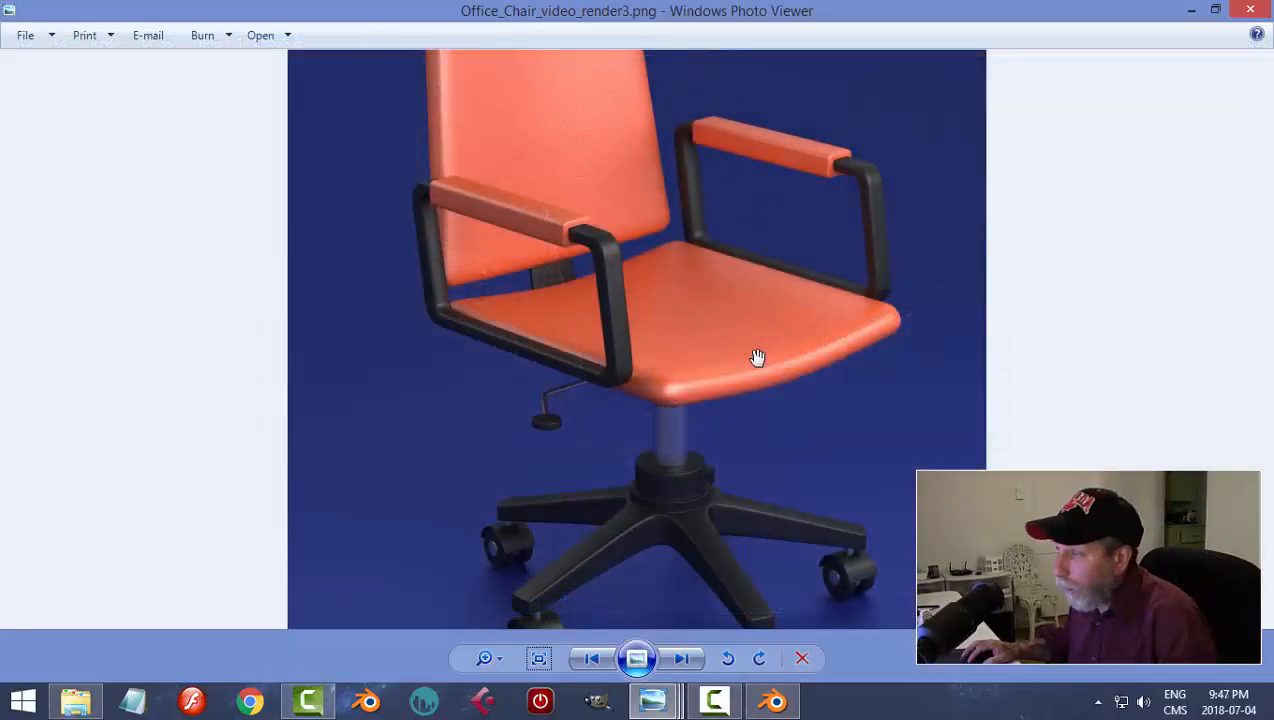
Examine the finished render Office_Chair_video_render3.png in Windows Photo Viewer, covering the backrest, armrests, seat and wheeled base
{"action": "left_click_drag", "start_coordinate": [756, 356], "coordinate": [753, 454]}
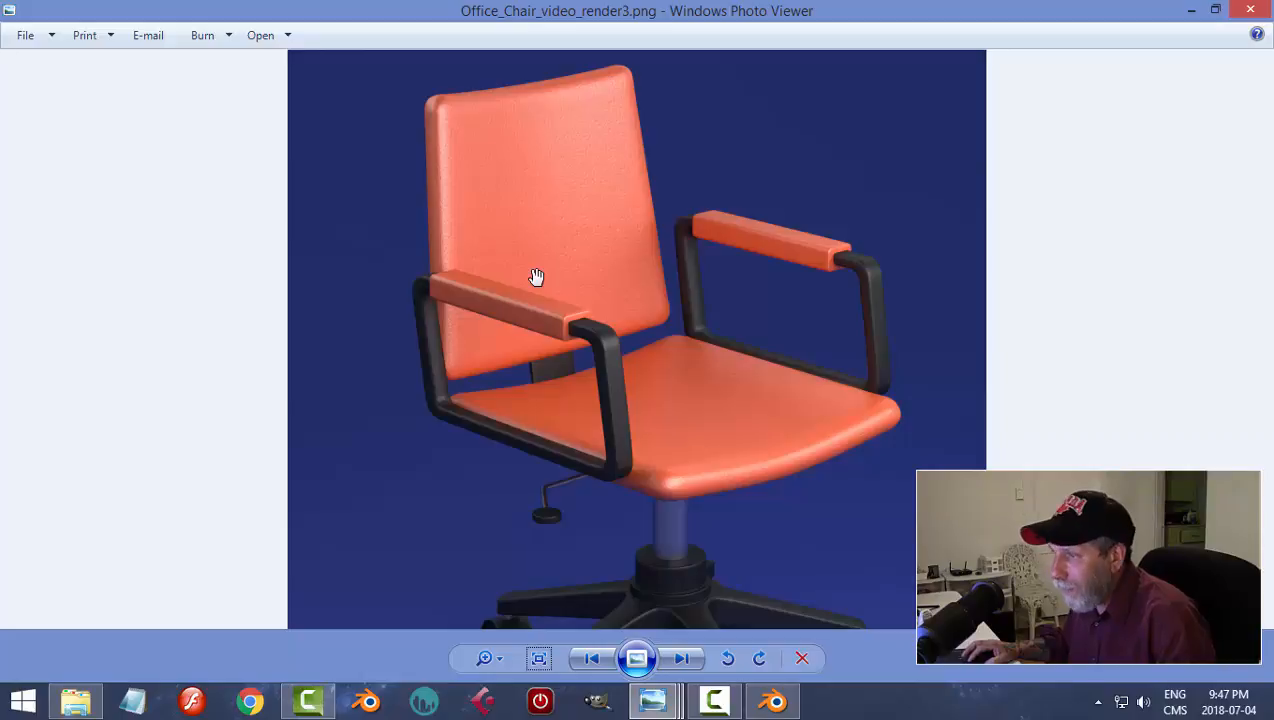
{"action": "left_click_drag", "start_coordinate": [698, 435], "coordinate": [696, 352]}
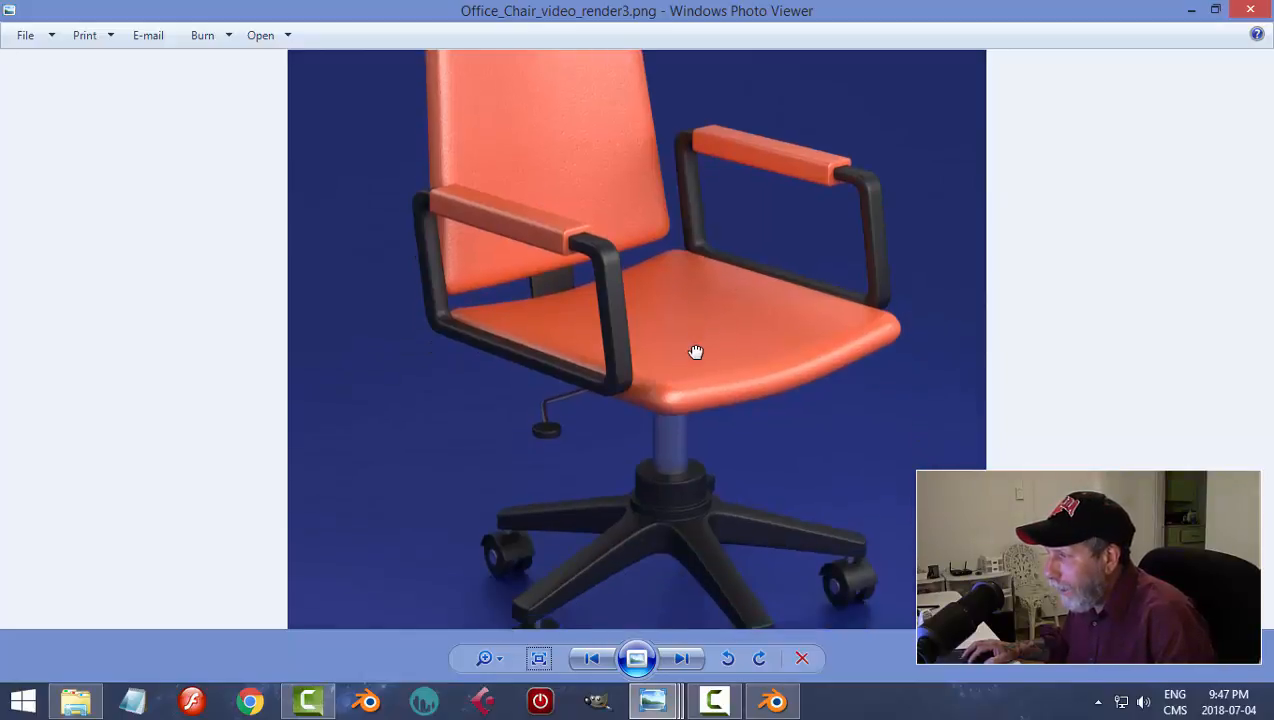
{"action": "left_click_drag", "start_coordinate": [728, 407], "coordinate": [711, 309]}
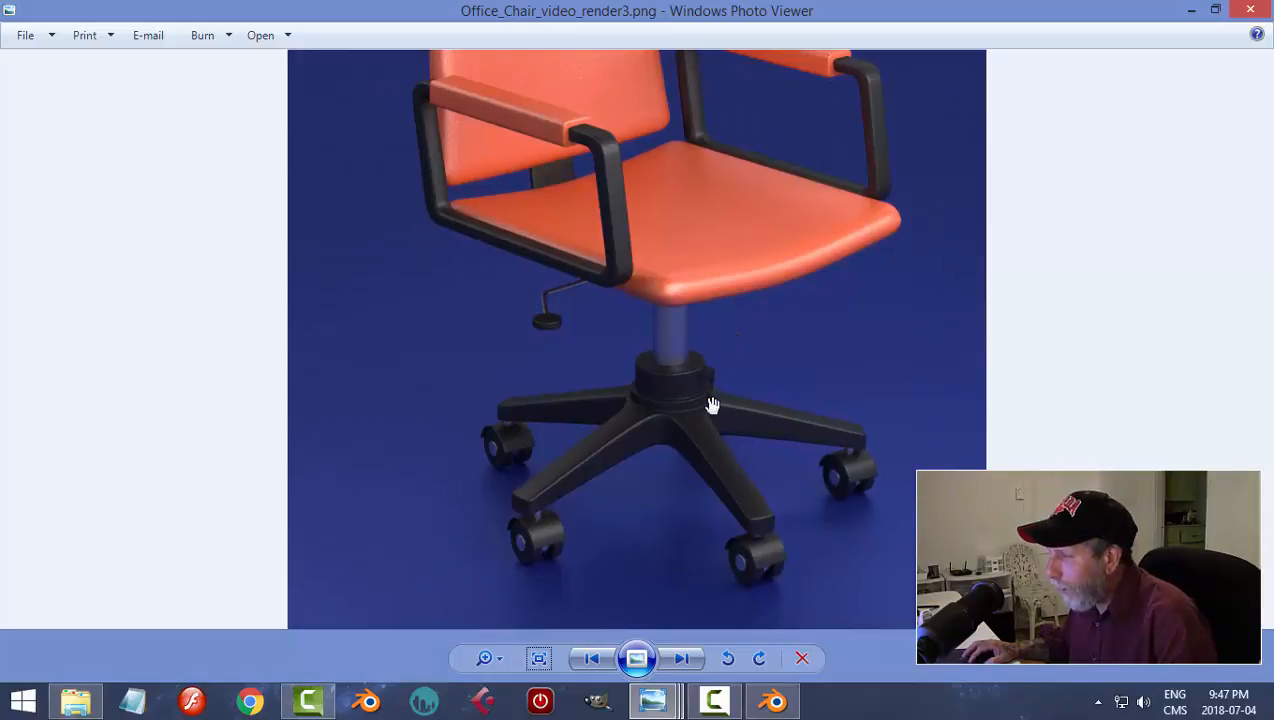
{"action": "left_click_drag", "start_coordinate": [711, 412], "coordinate": [711, 390]}
{"action": "left_click_drag", "start_coordinate": [695, 280], "coordinate": [707, 445]}
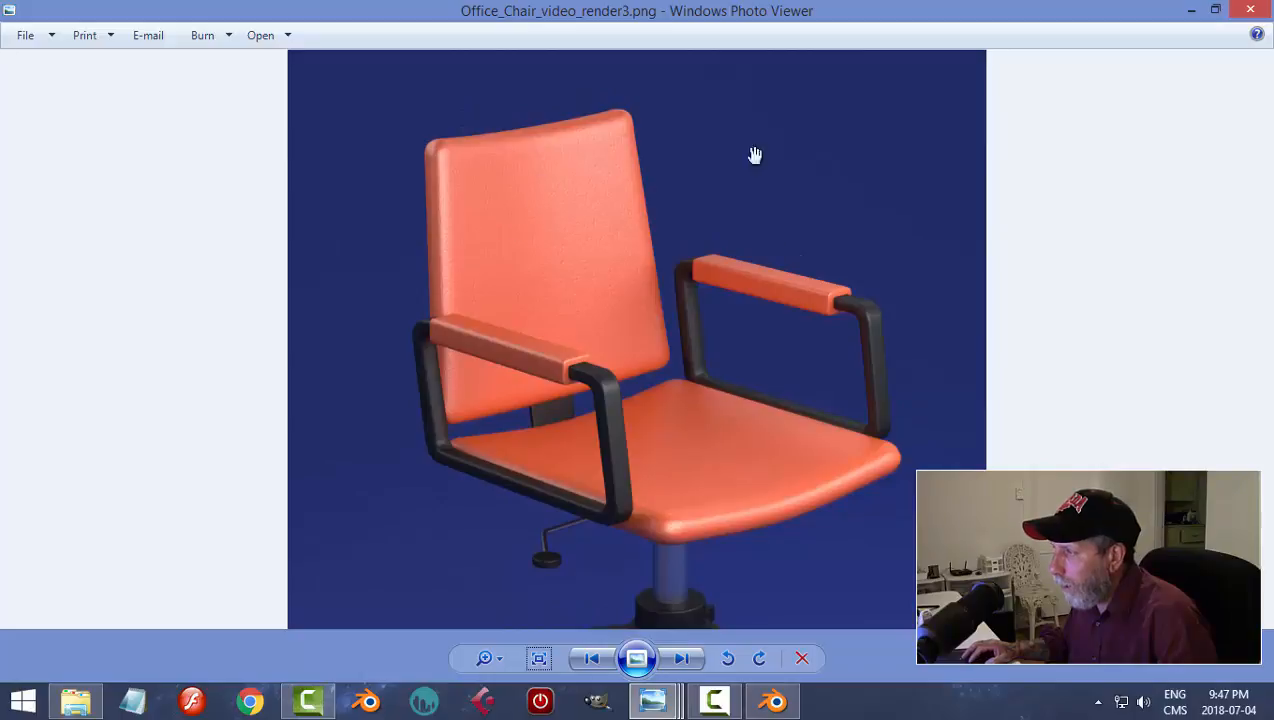
{"action": "left_click_drag", "start_coordinate": [698, 530], "coordinate": [697, 361]}
{"action": "left_click_drag", "start_coordinate": [714, 427], "coordinate": [722, 352]}
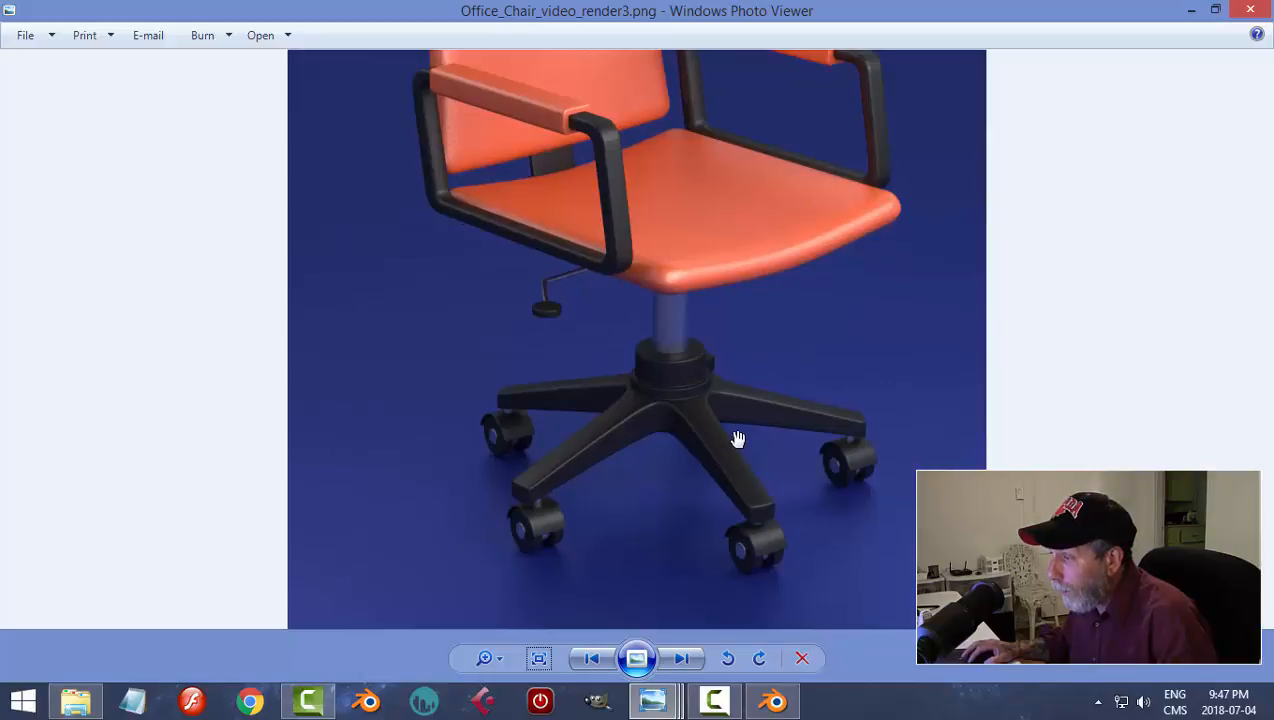
{"action": "left_click_drag", "start_coordinate": [737, 455], "coordinate": [736, 441]}
{"action": "left_click_drag", "start_coordinate": [694, 318], "coordinate": [697, 407]}
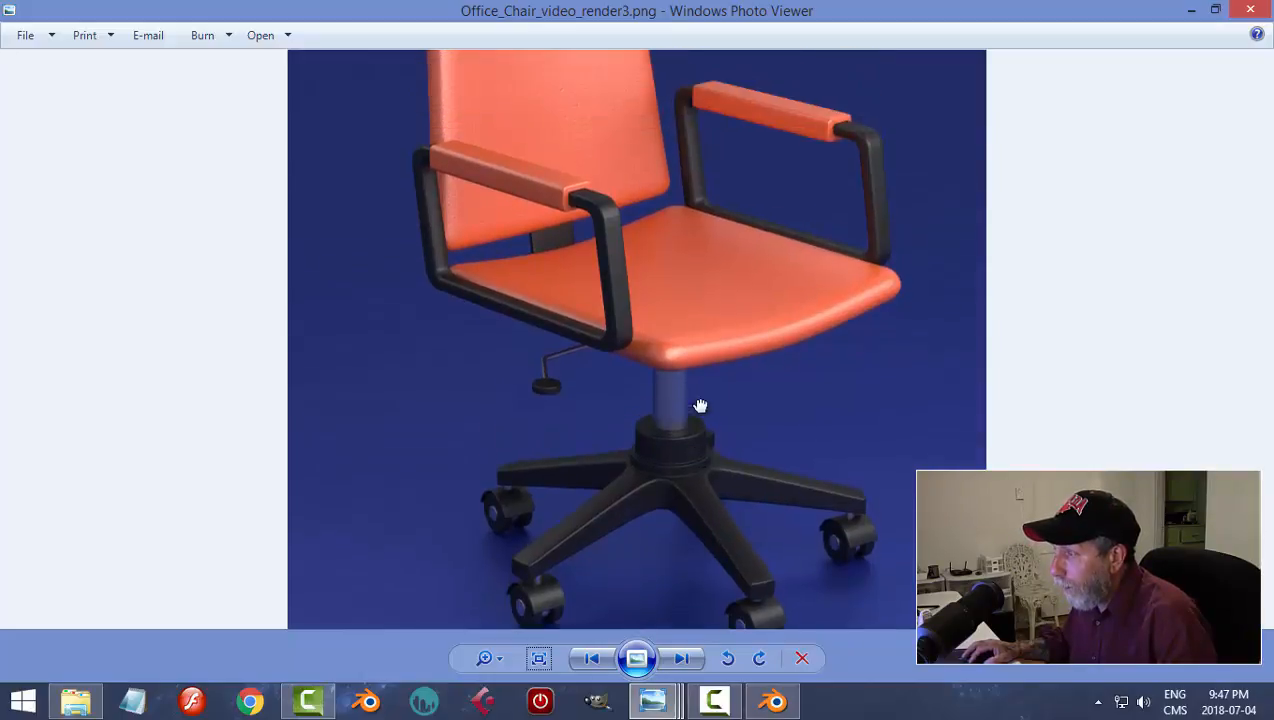
{"action": "mouse_move", "coordinate": [681, 276]}
{"action": "left_mouse_down"}
{"action": "mouse_move", "coordinate": [691, 393]}
{"action": "mouse_move", "coordinate": [734, 387]}
{"action": "left_mouse_up"}
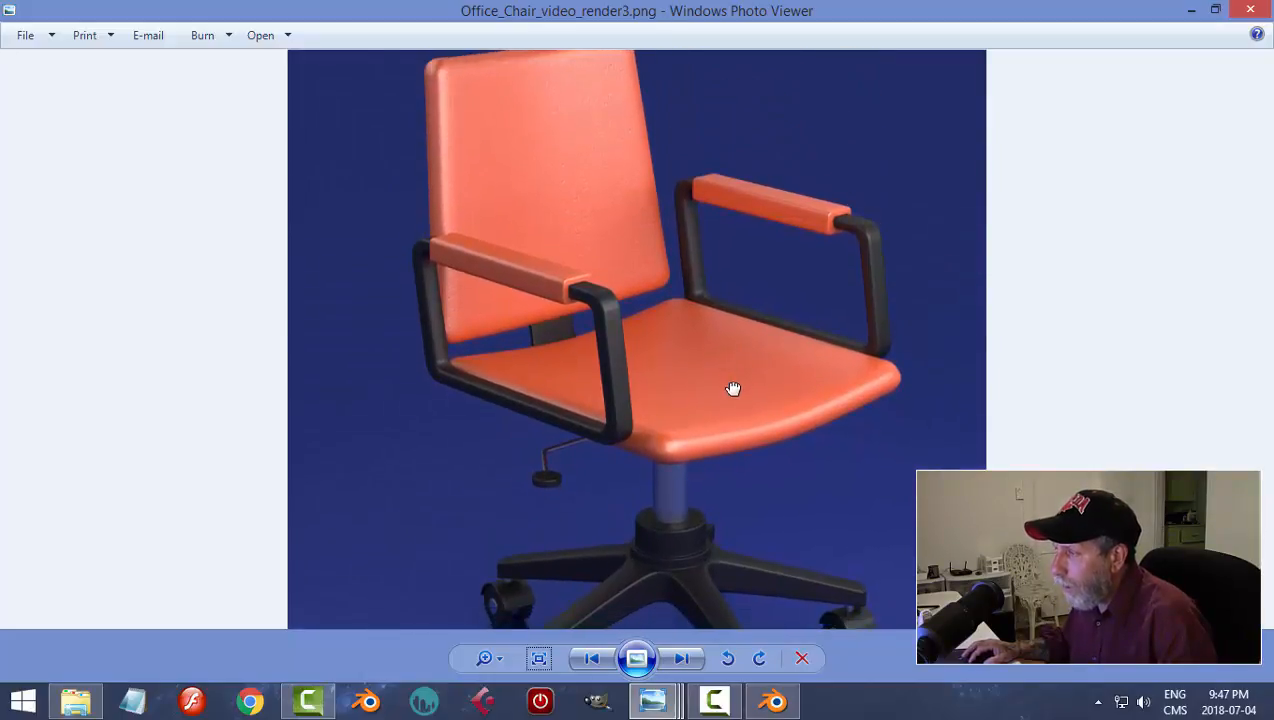